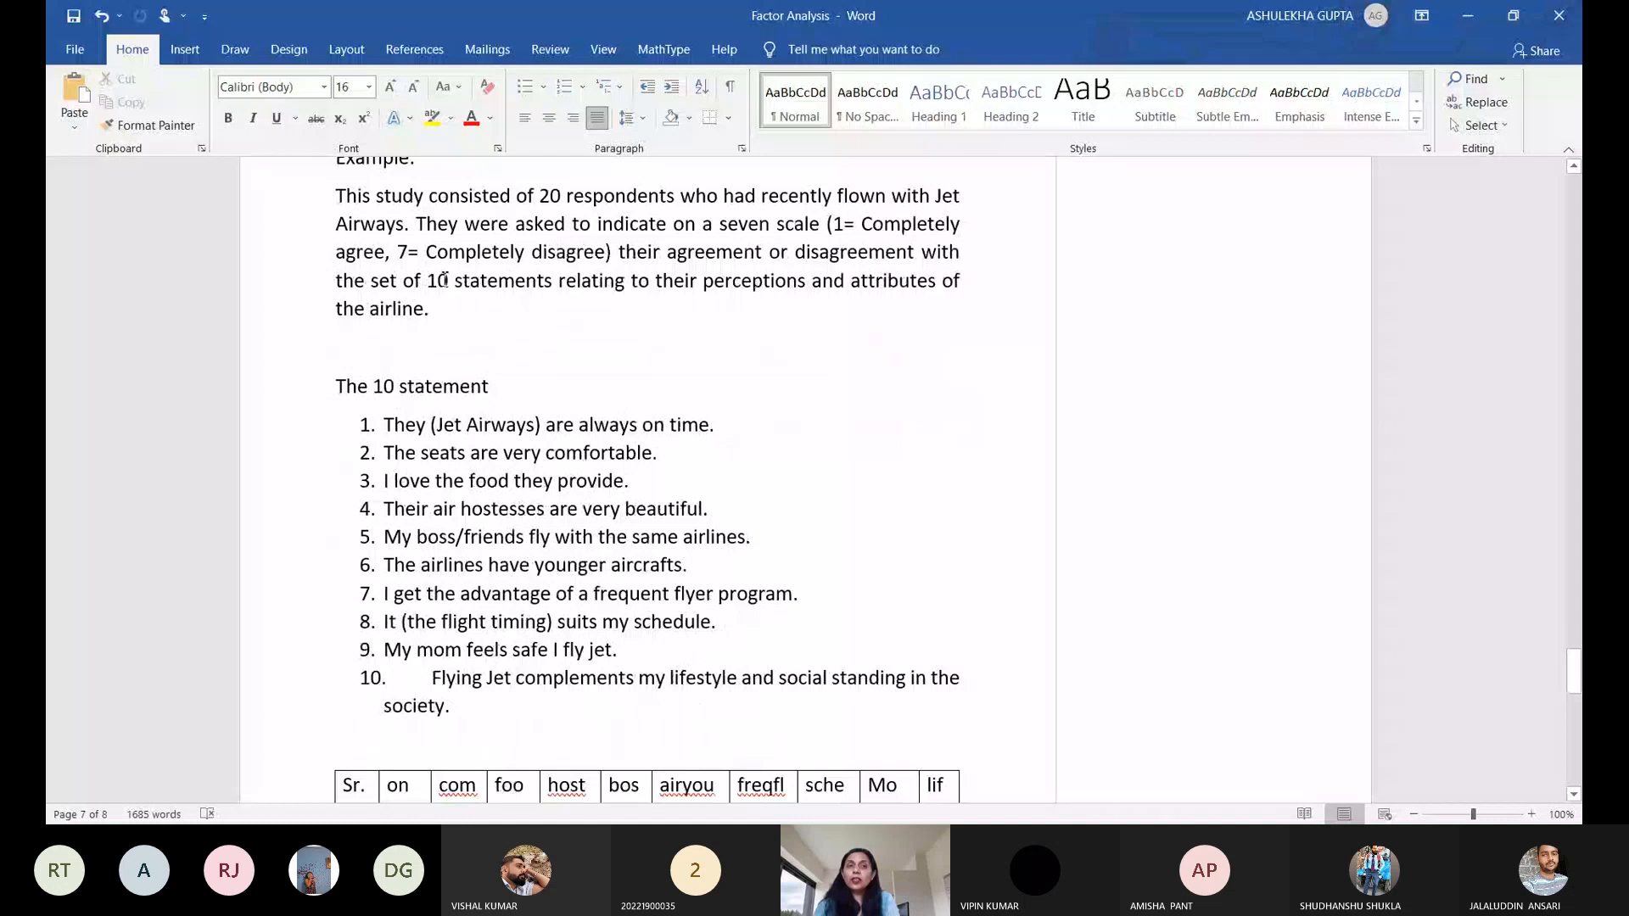
# - Remove the blank line above "The 10 statement" and bold that heading together with its ten numbered statements
pyautogui.click(472, 339)
pyautogui.press('Delete')
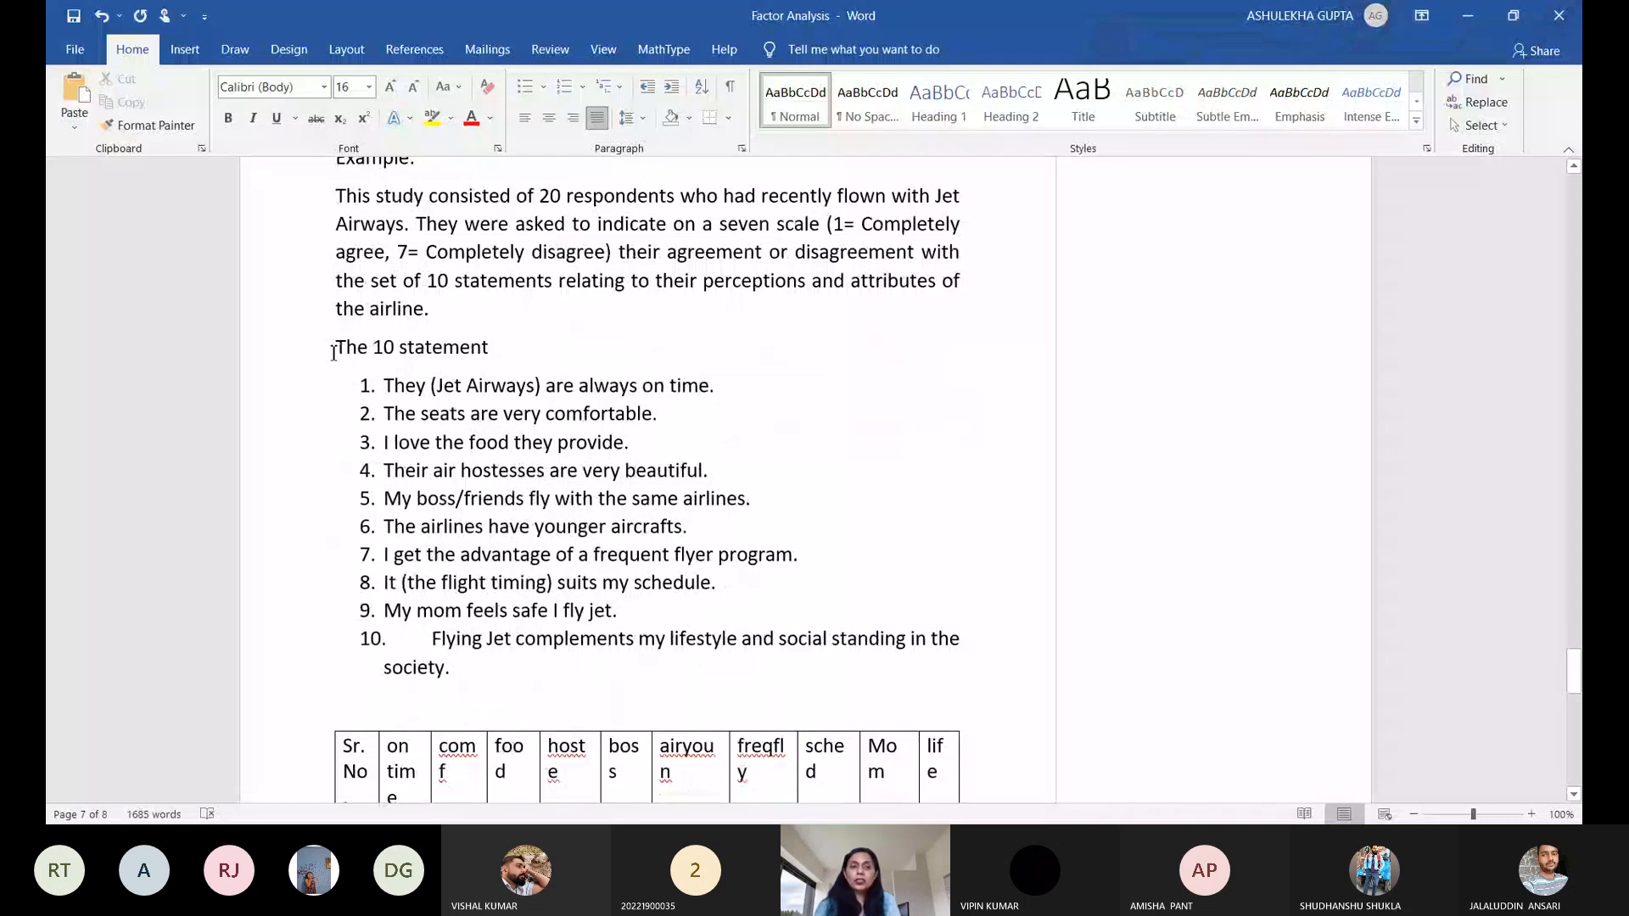
pyautogui.moveTo(333, 352); pyautogui.dragTo(564, 665)
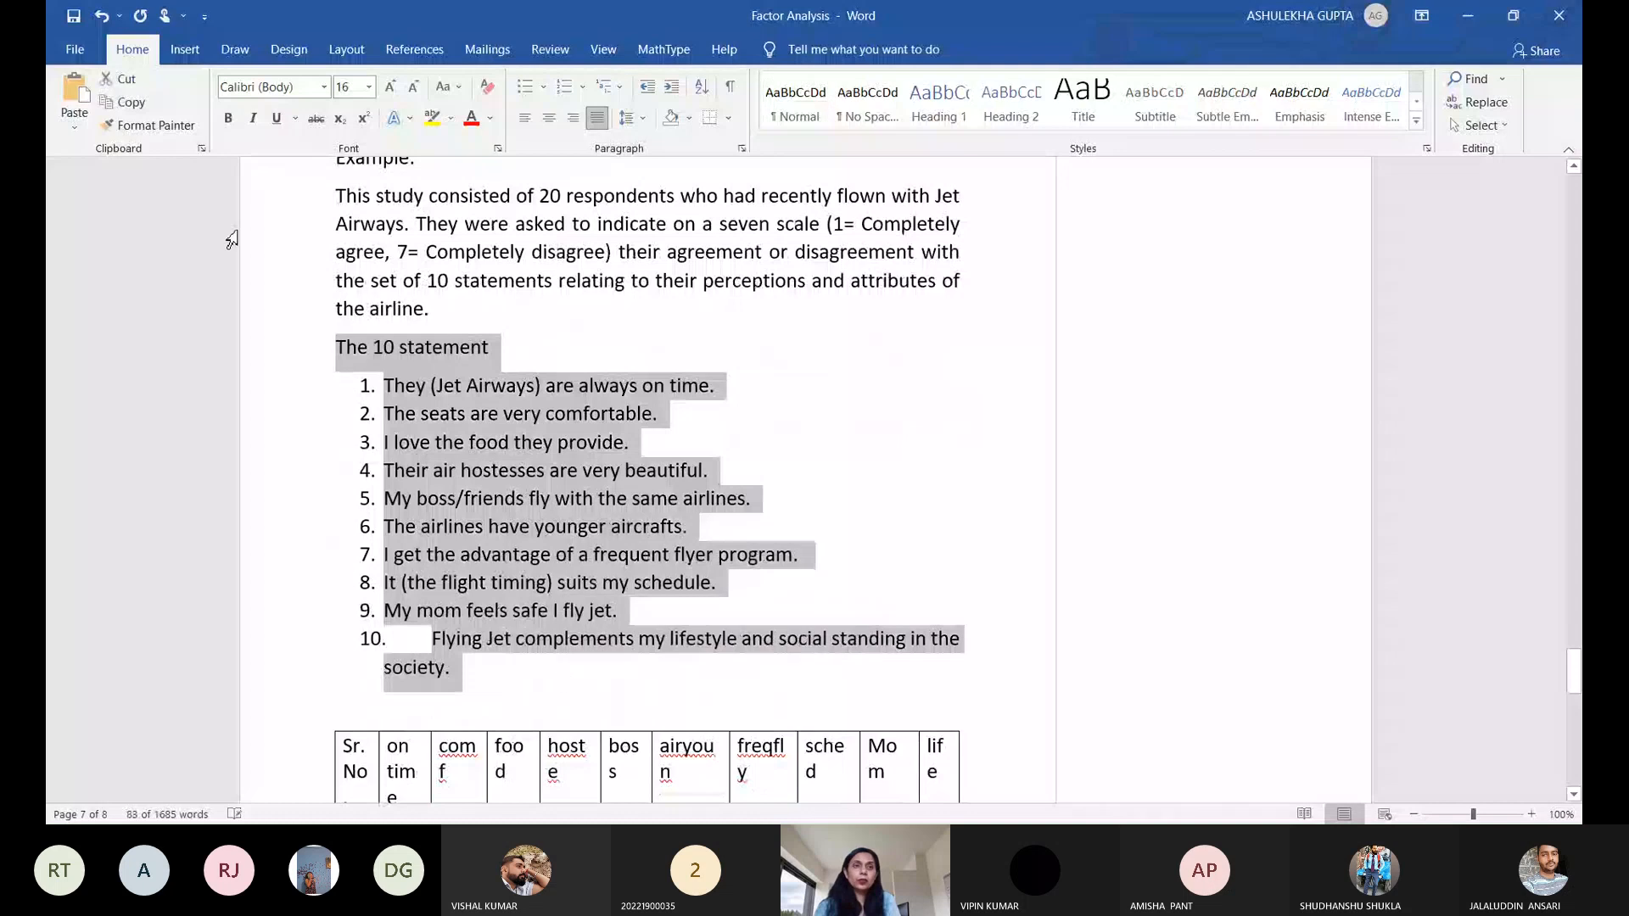
pyautogui.click(227, 118)
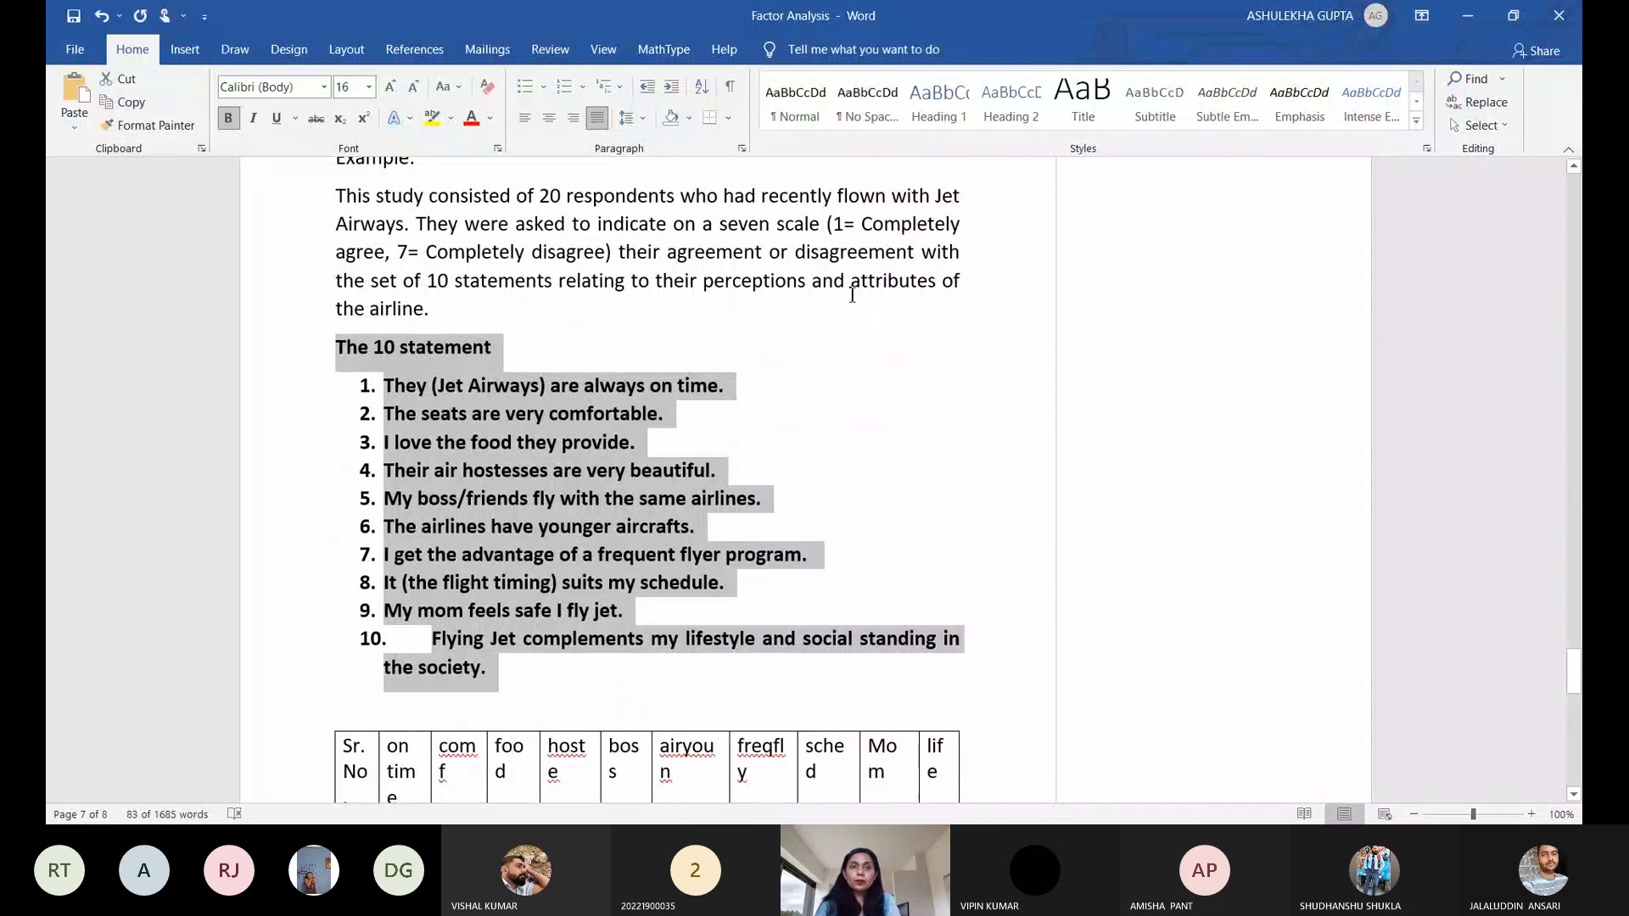
pyautogui.click(866, 346)
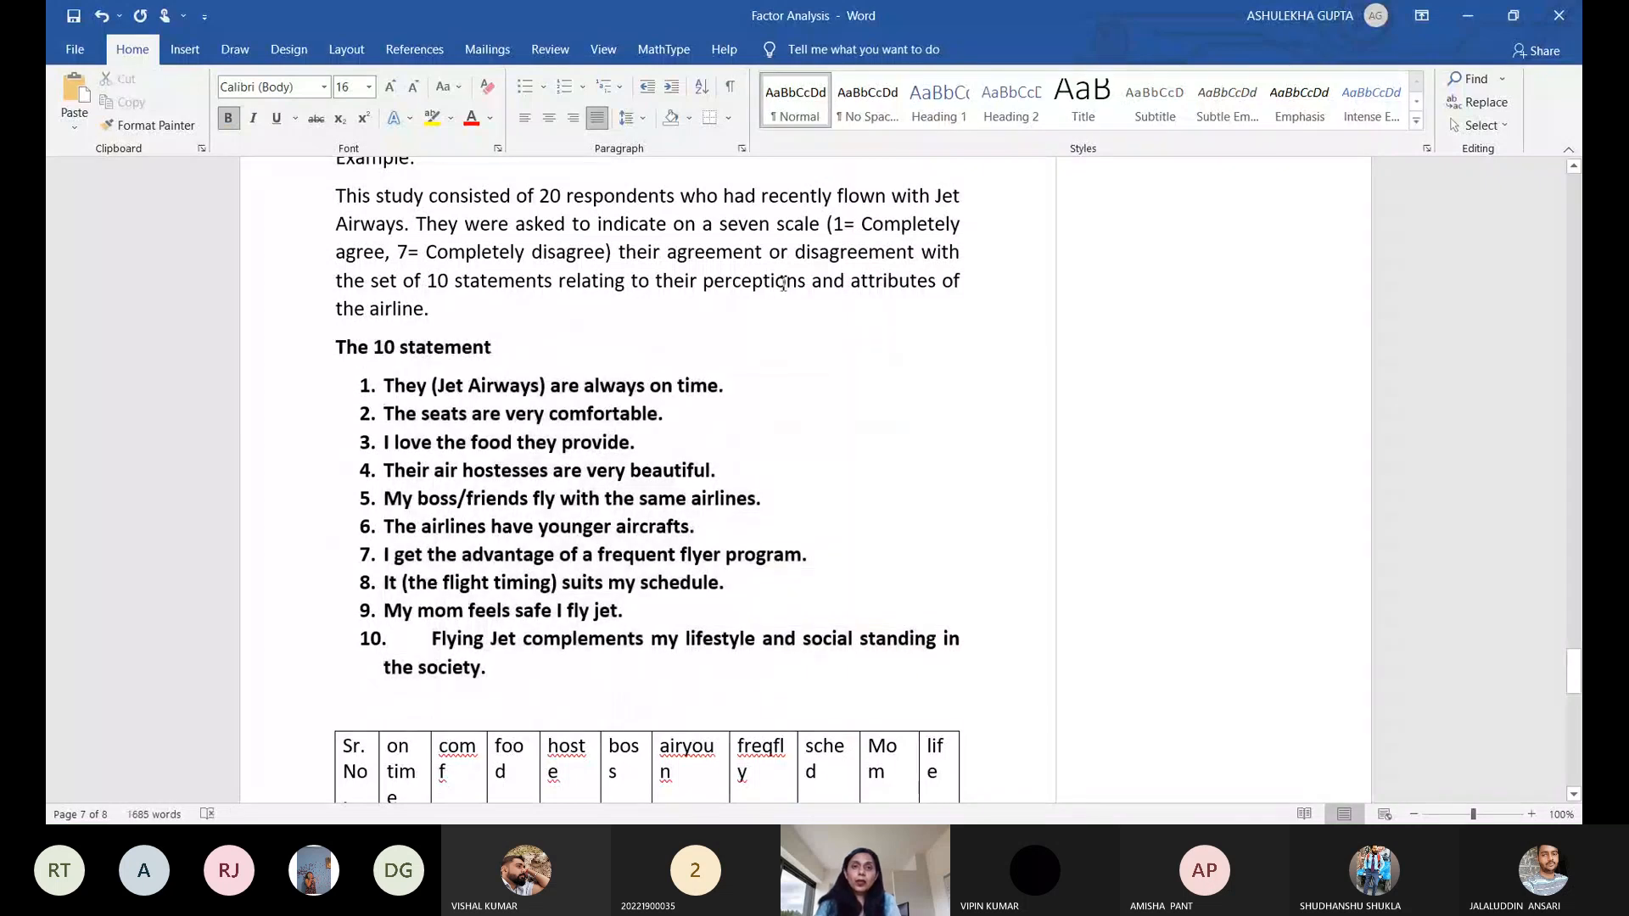
# - Change the meaning of scale value 1 in the example paragraph to "Completely Disagree"
pyautogui.click(844, 222)
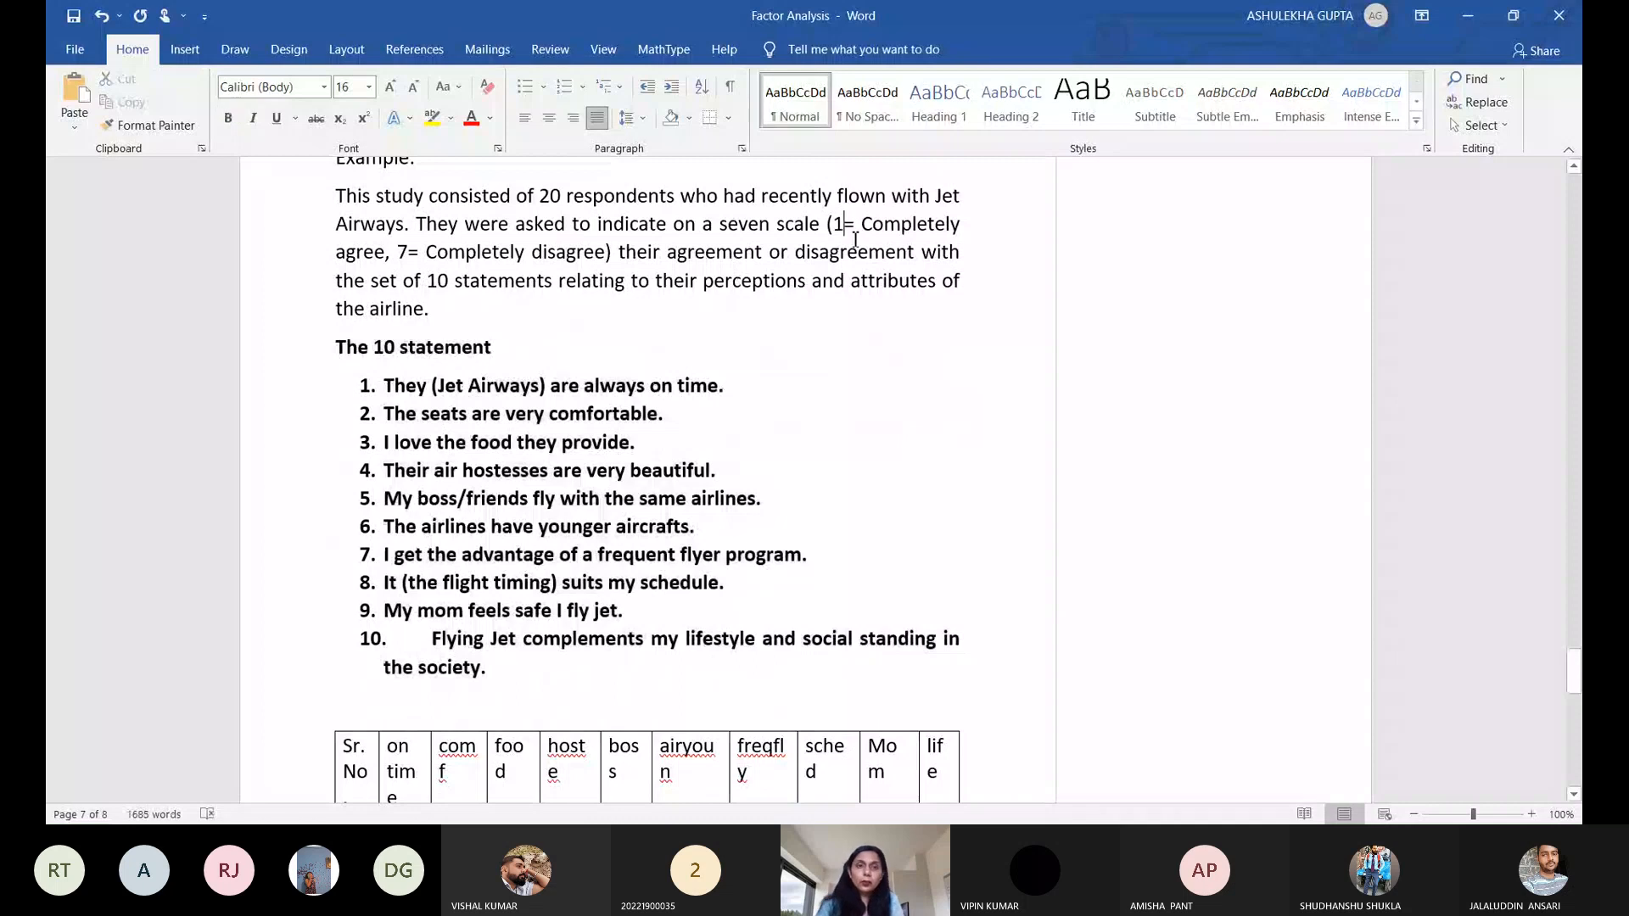
pyautogui.click(385, 255)
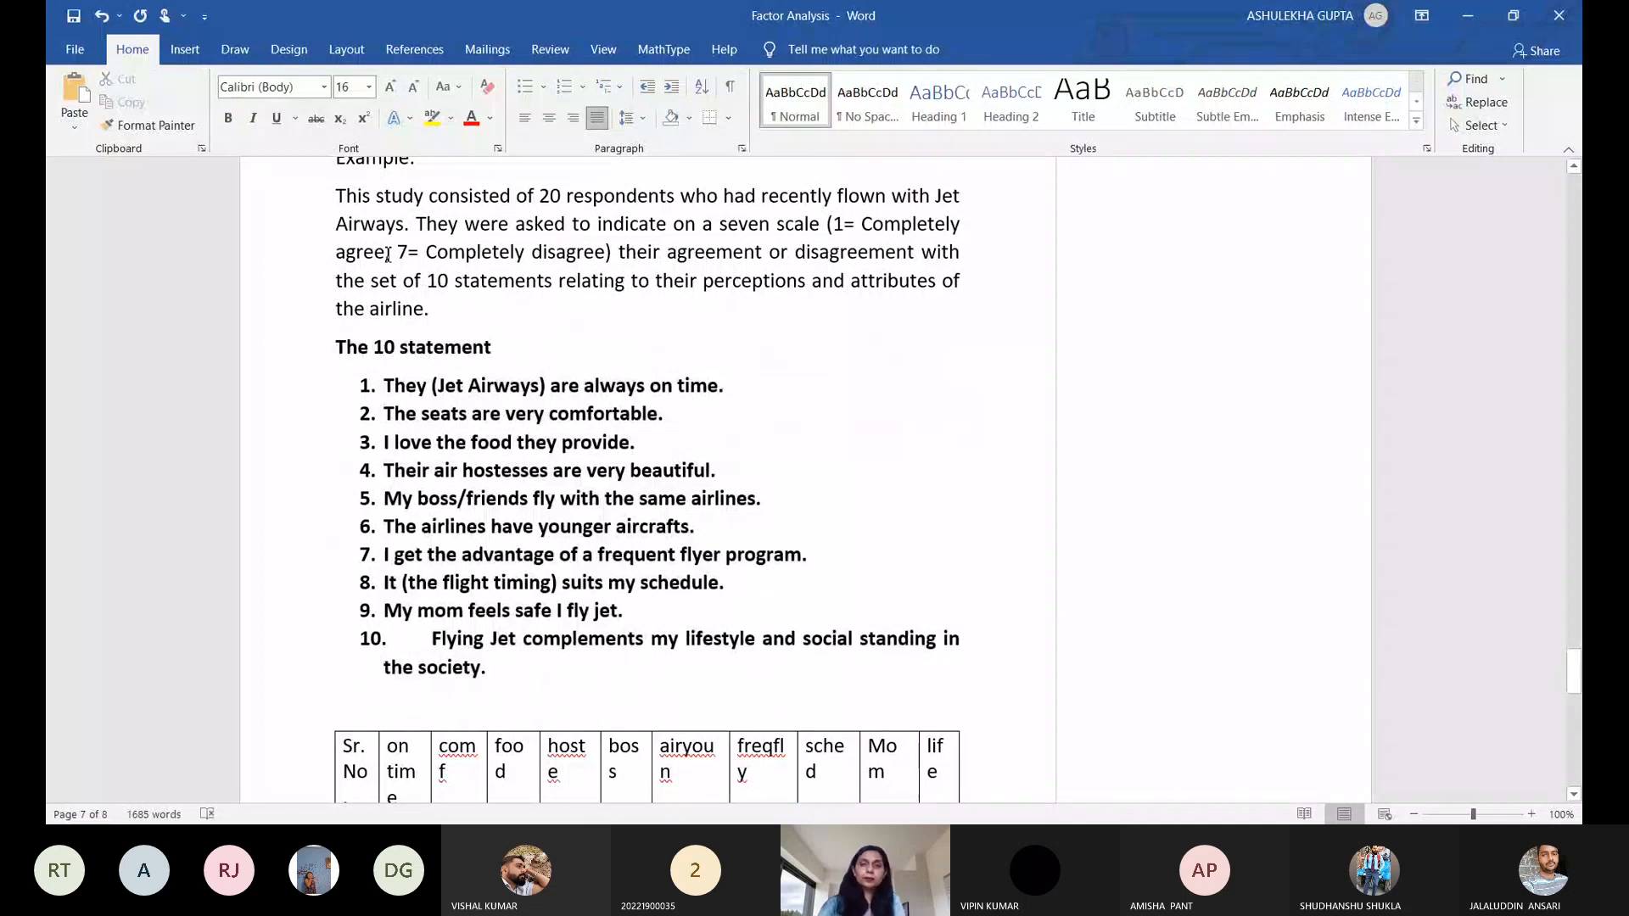
pyautogui.press('BackSpace')
pyautogui.press('BackSpace')
pyautogui.press('BackSpace')
pyautogui.press('BackSpace')
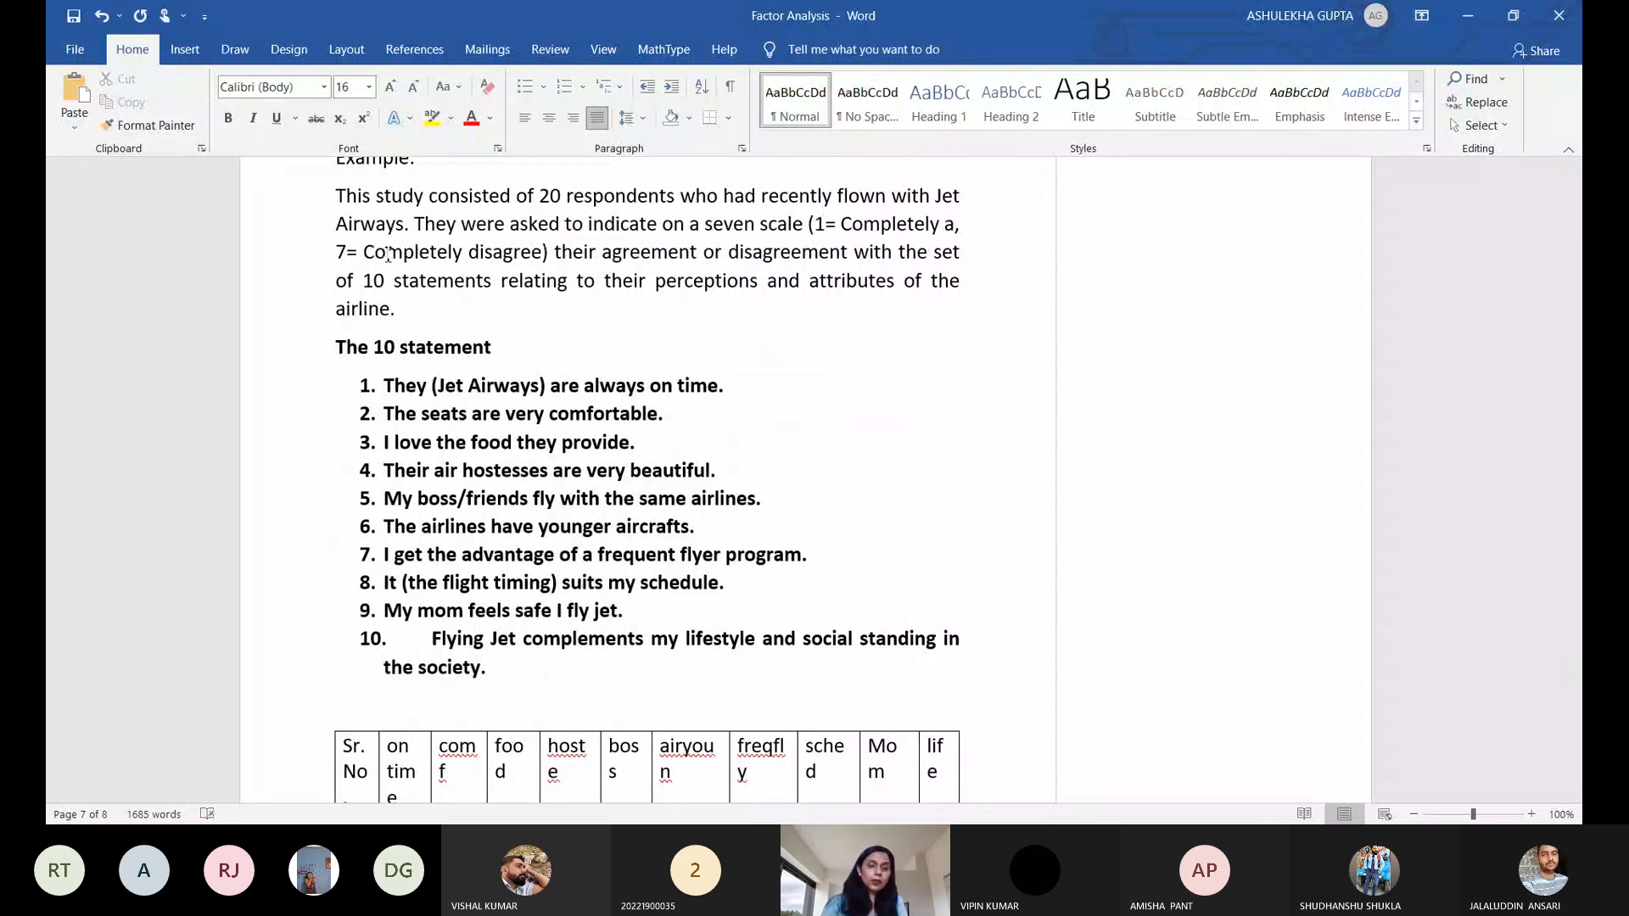
pyautogui.write('Disagree')
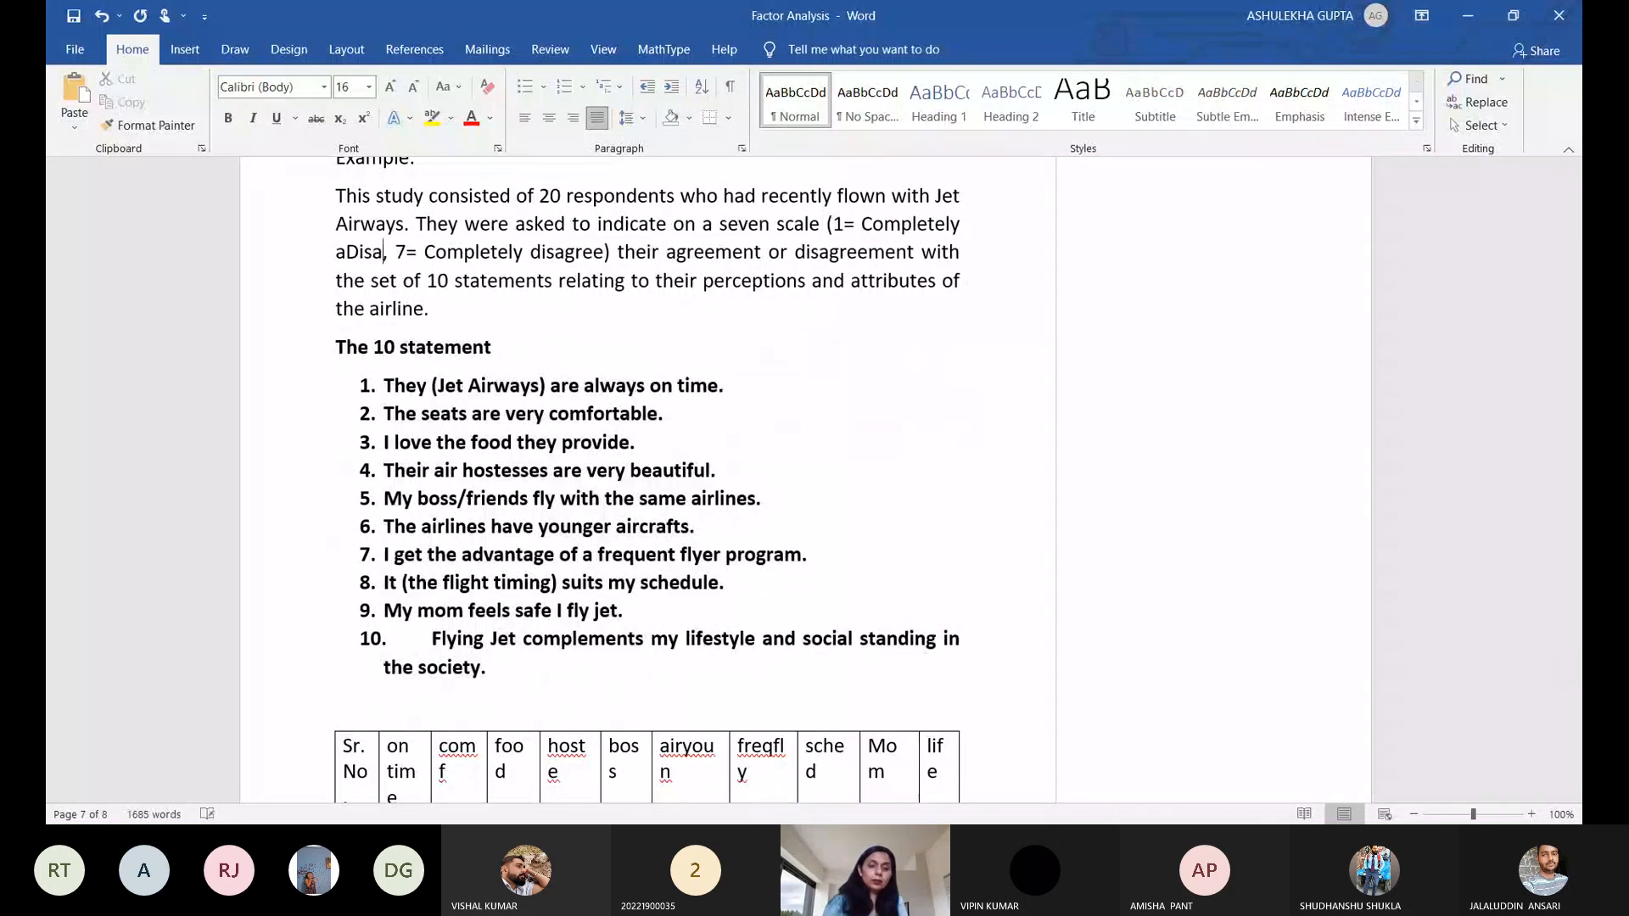
pyautogui.press('BackSpace')
pyautogui.press('BackSpace')
pyautogui.press('BackSpace')
pyautogui.press('BackSpace')
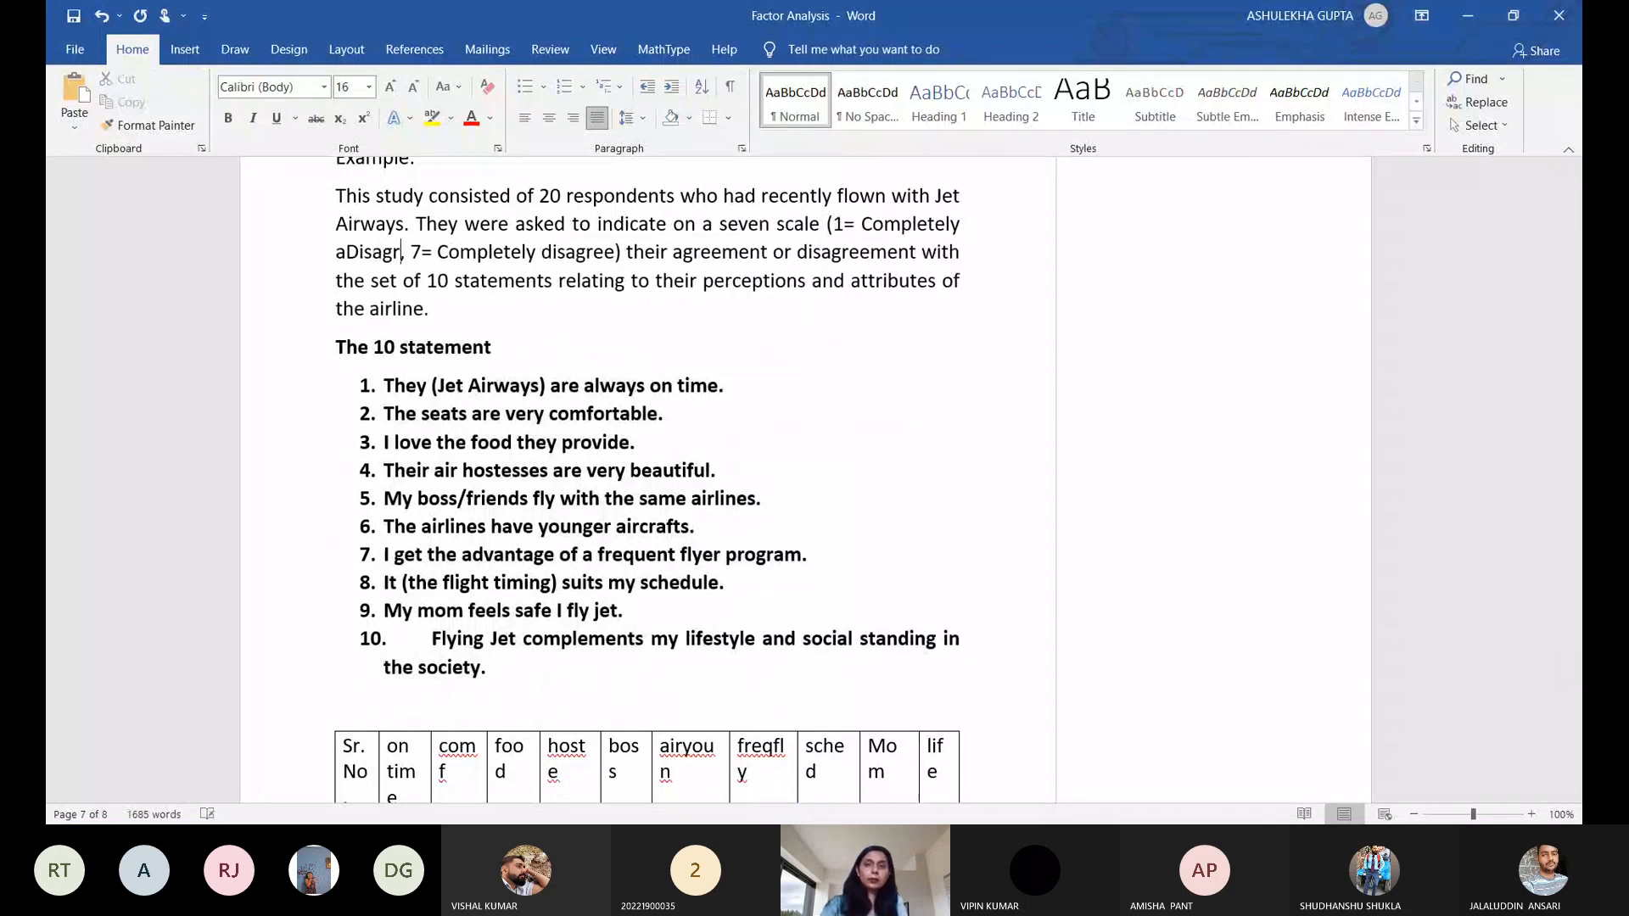
pyautogui.press('BackSpace')
pyautogui.press('BackSpace')
pyautogui.press('BackSpace')
pyautogui.press('BackSpace')
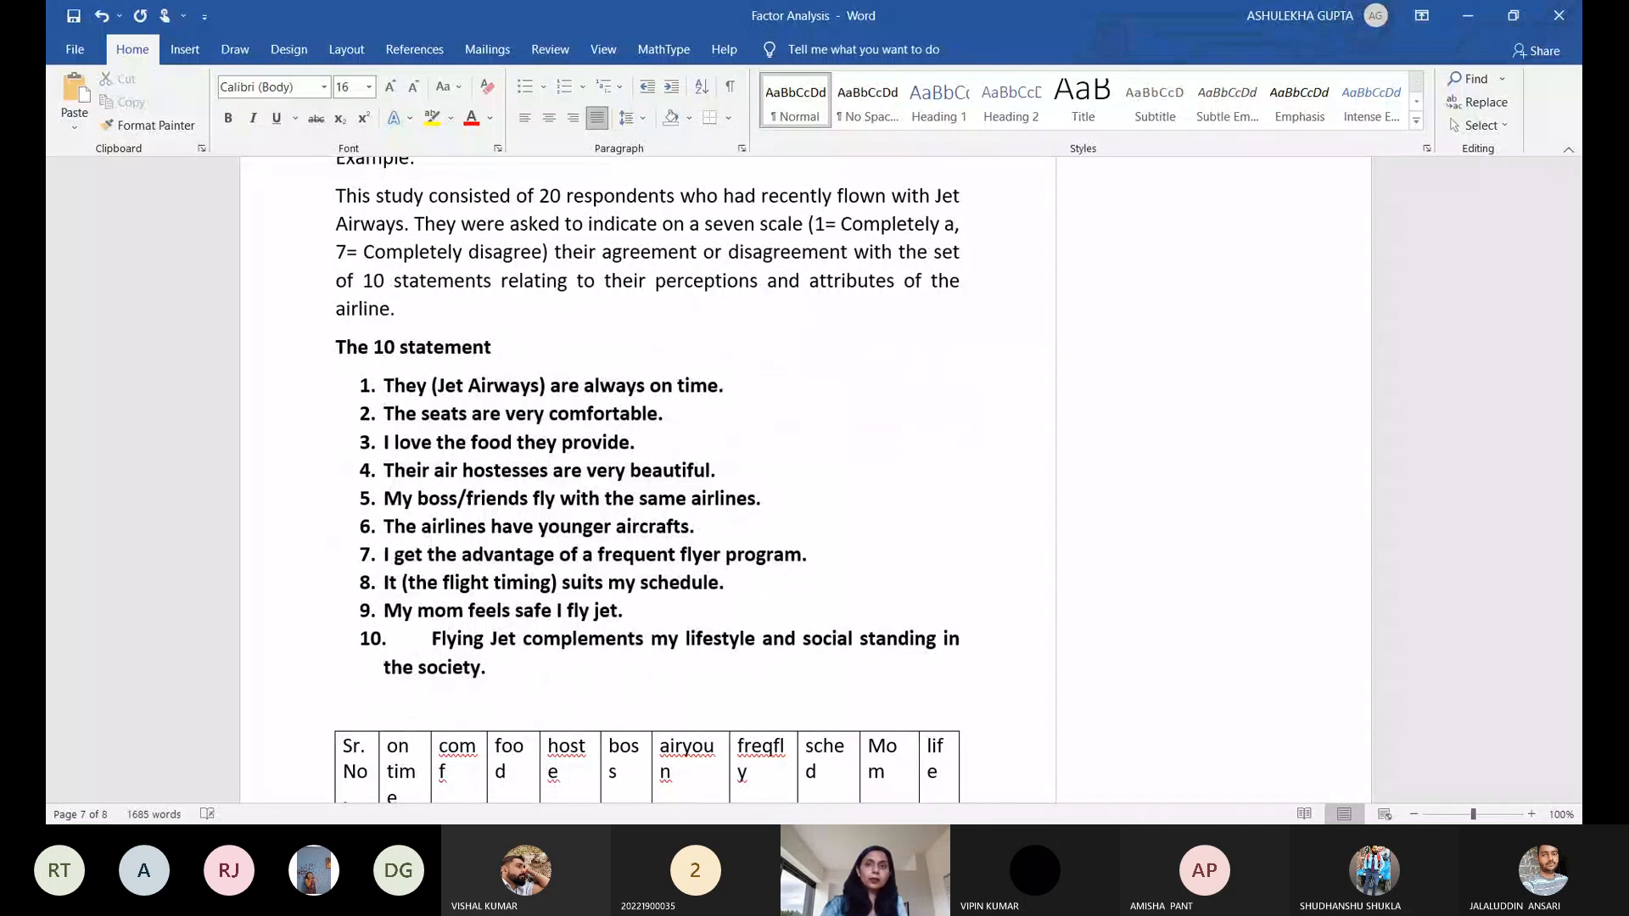
pyautogui.press('BackSpace')
pyautogui.write('Di')
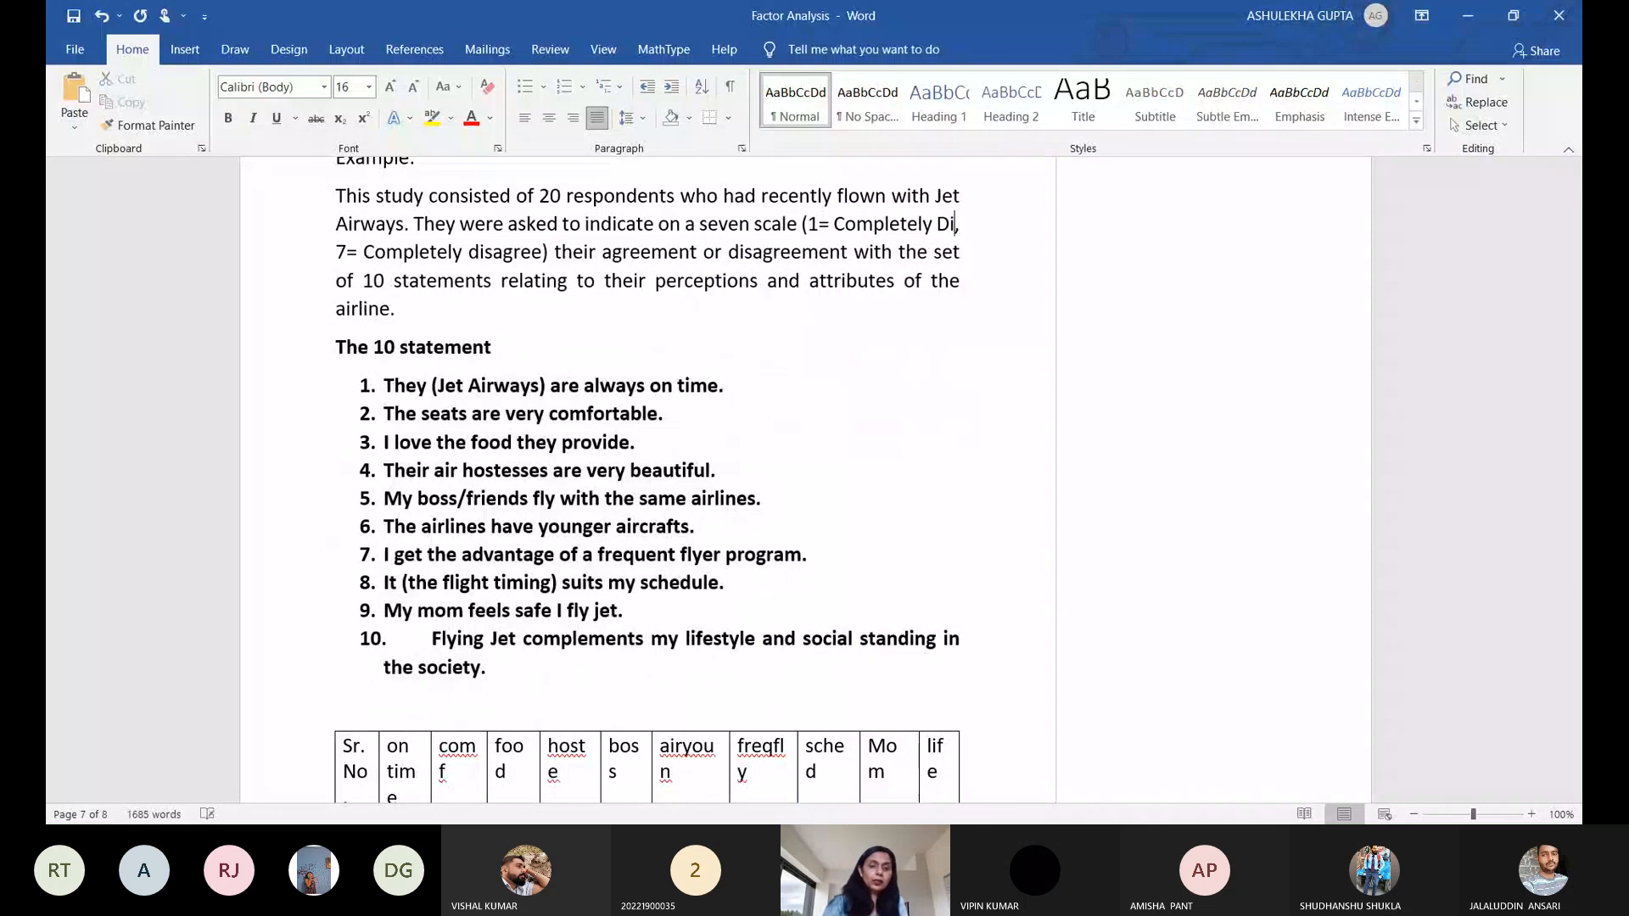
pyautogui.write('sagree, 7= Completely disagree) their agreement or disagreement with')
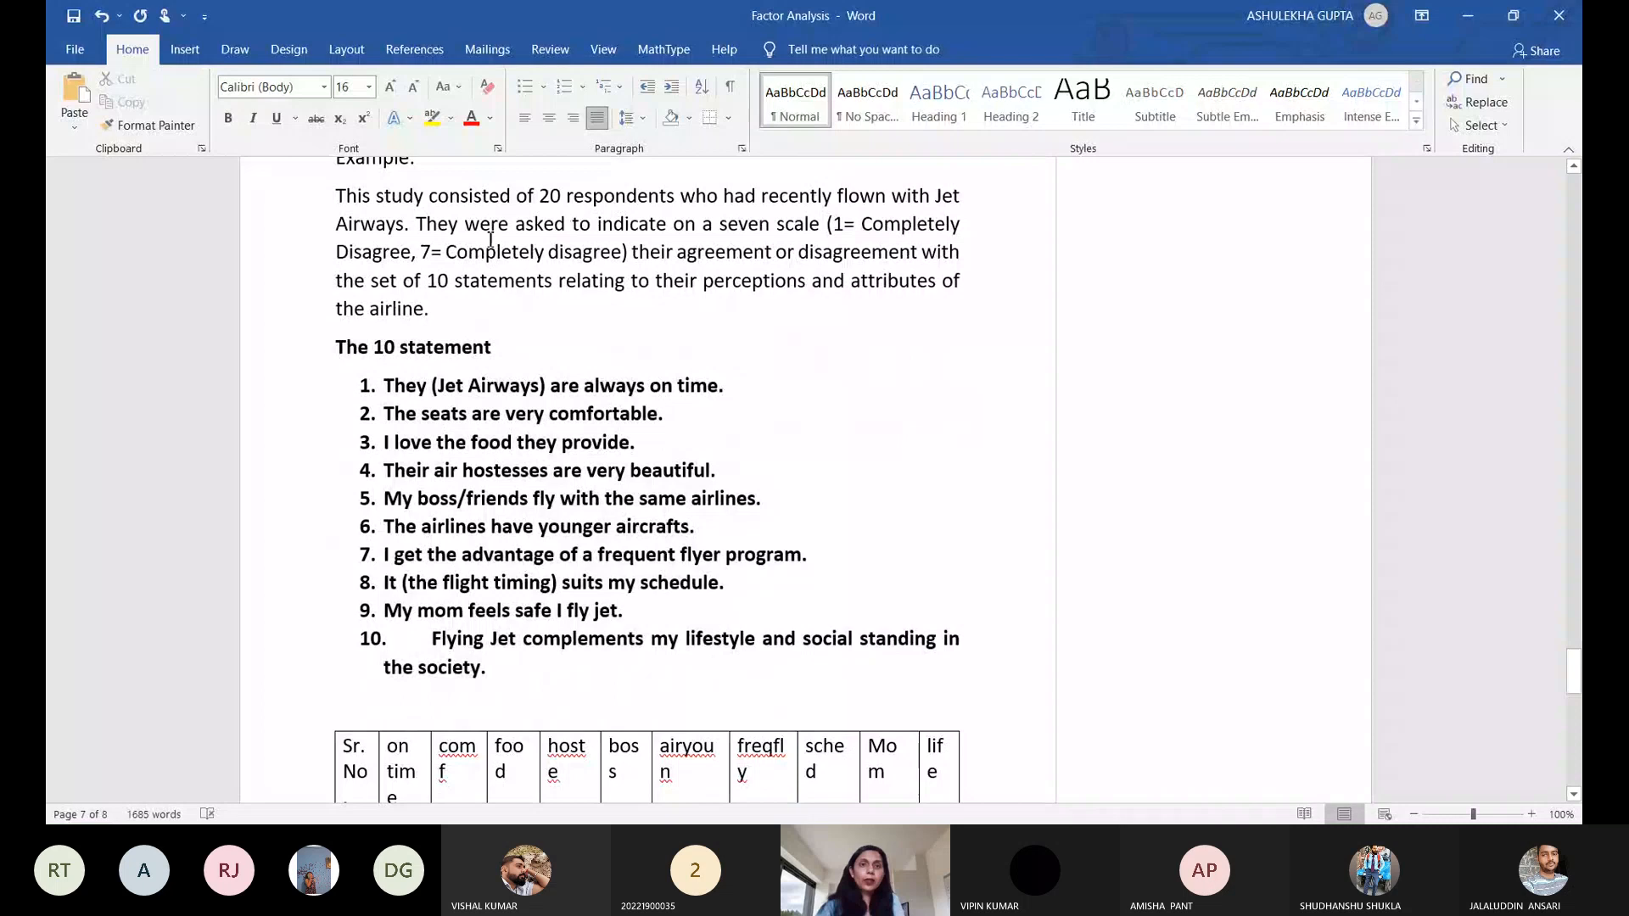
# - Change the meaning of scale value 7 in the example paragraph to "Completely Agree"
pyautogui.click(578, 255)
pyautogui.press('BackSpace')
pyautogui.press('BackSpace')
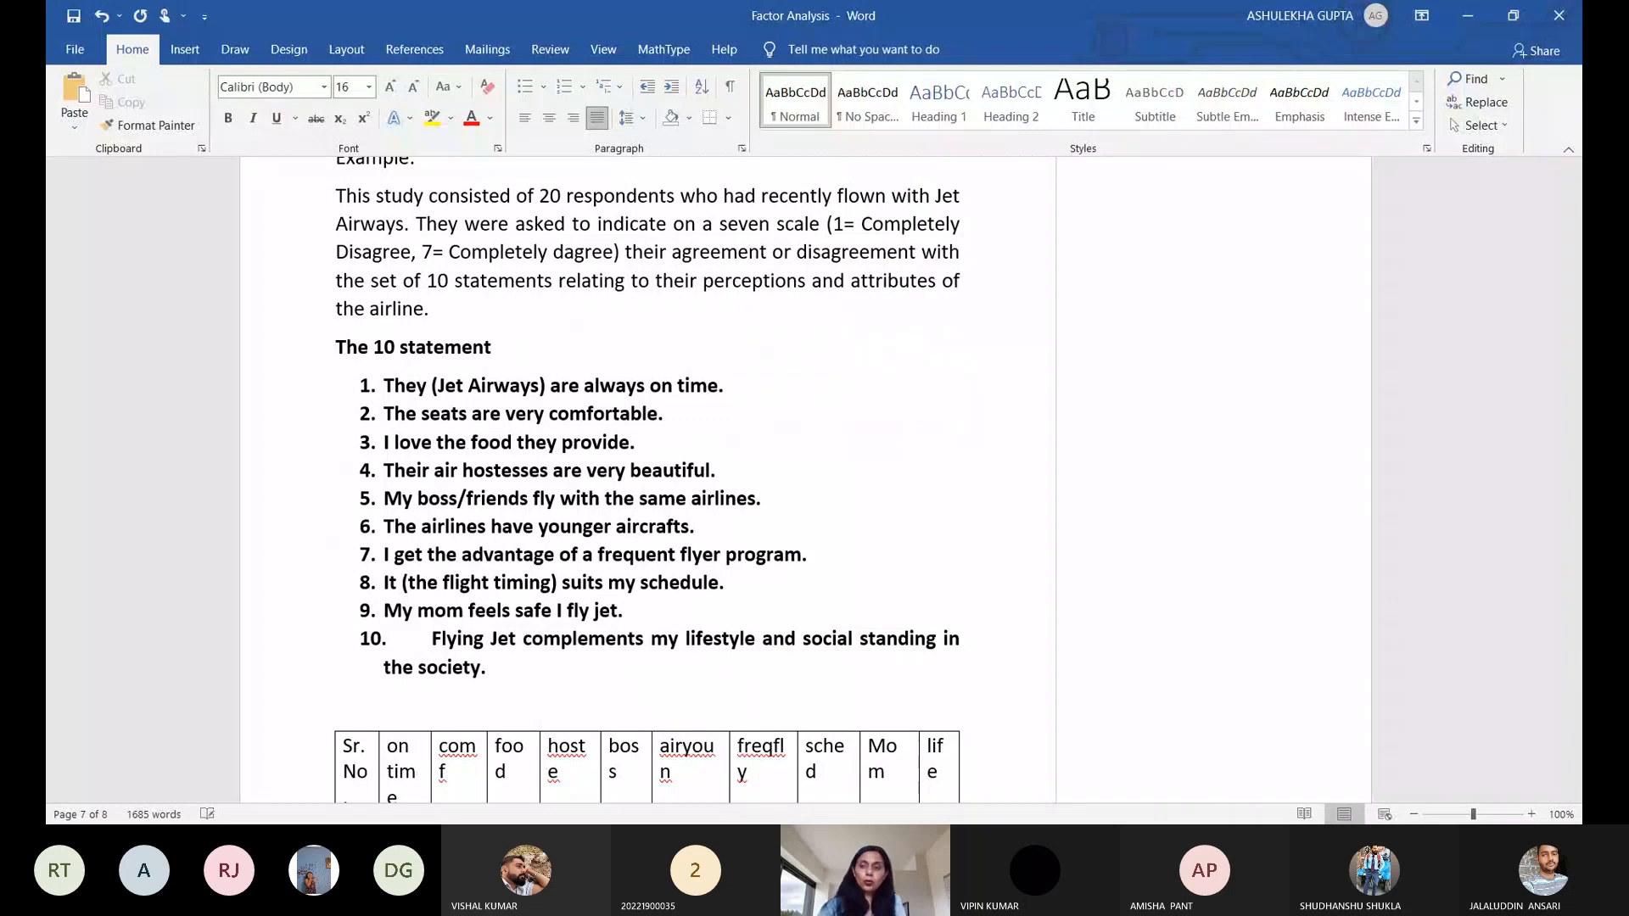
pyautogui.press('BackSpace')
pyautogui.write('A')
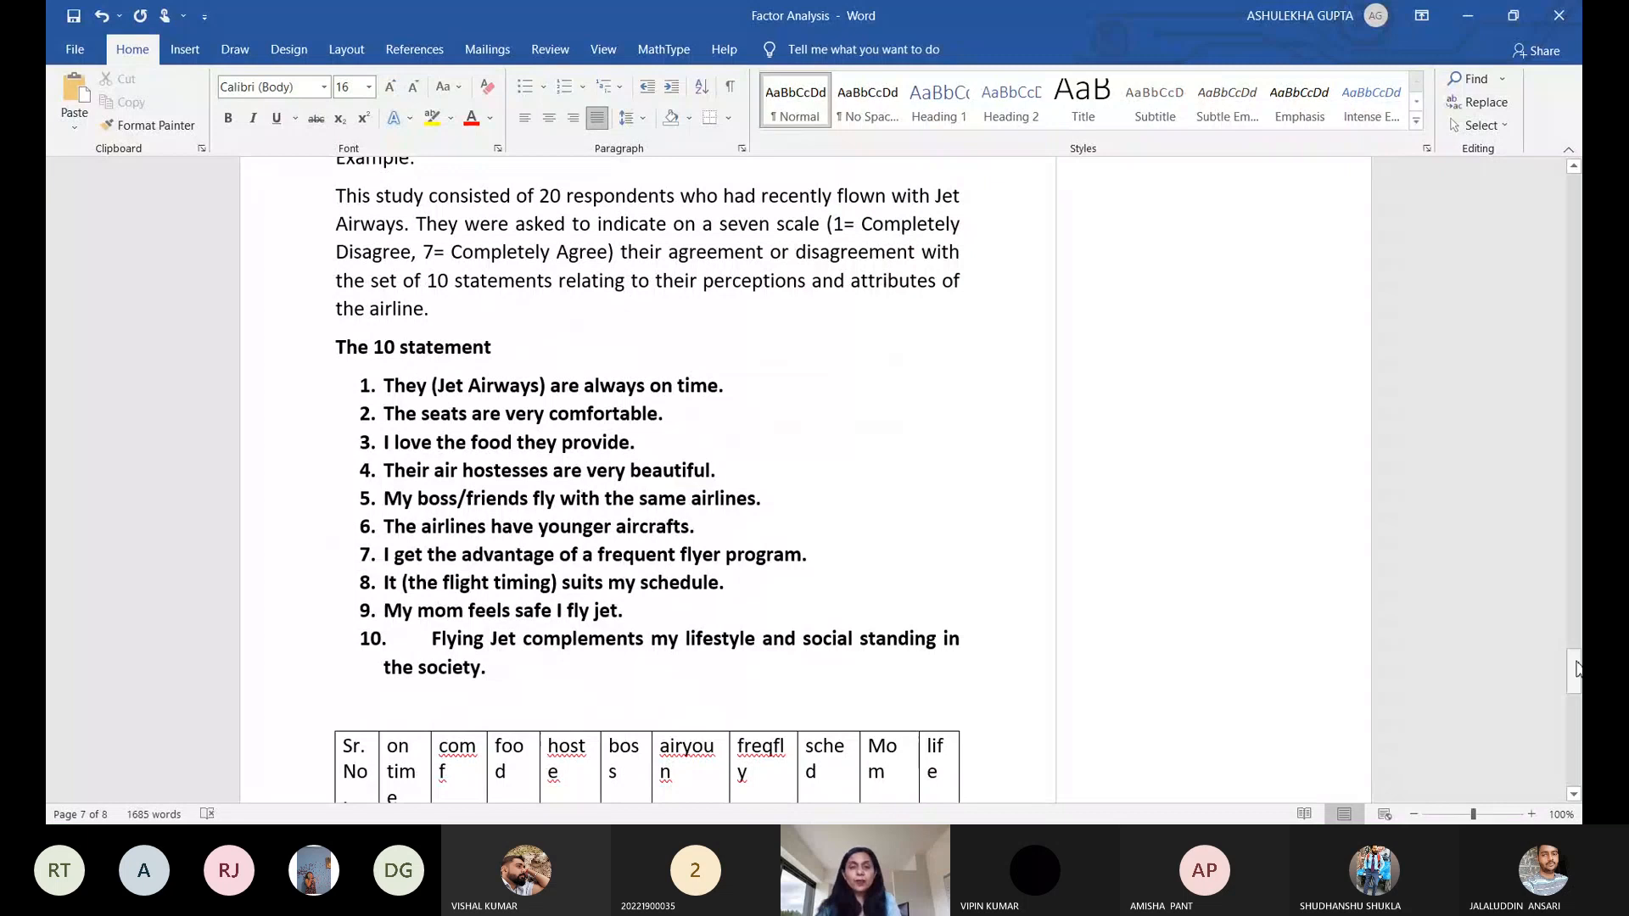
# - Review the table of respondents' ratings that follows the ten statements
pyautogui.moveTo(1576, 669)
pyautogui.mouseDown()
pyautogui.moveTo(1576, 758)
pyautogui.moveTo(1578, 675)
pyautogui.moveTo(1579, 698)
pyautogui.mouseUp()
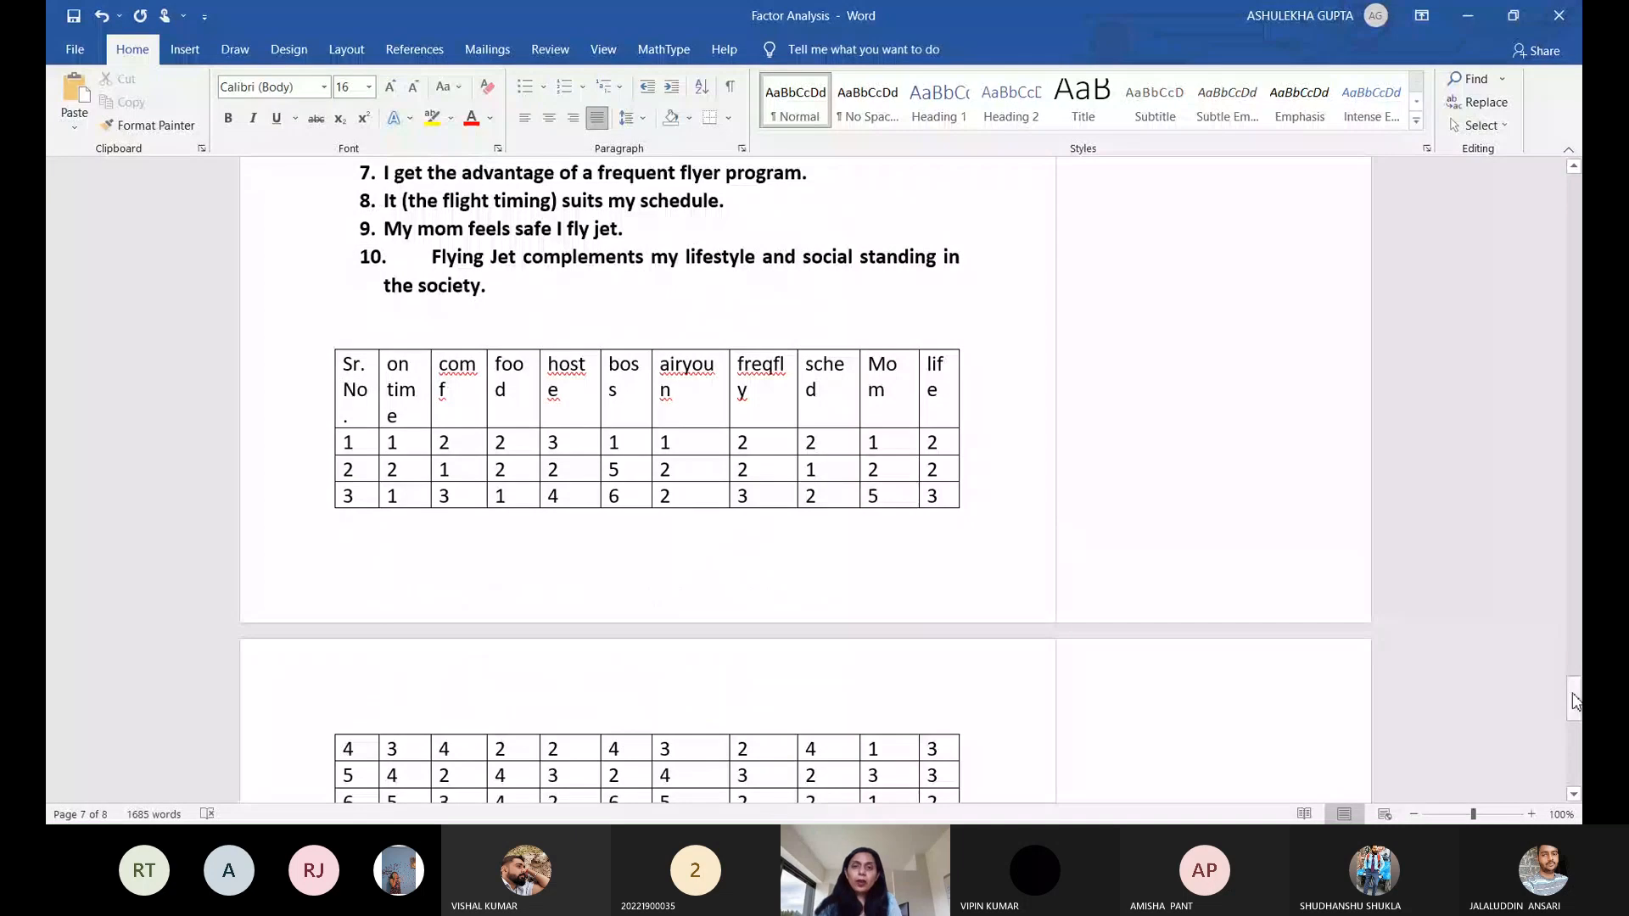
pyautogui.moveTo(1575, 701); pyautogui.dragTo(1580, 666)
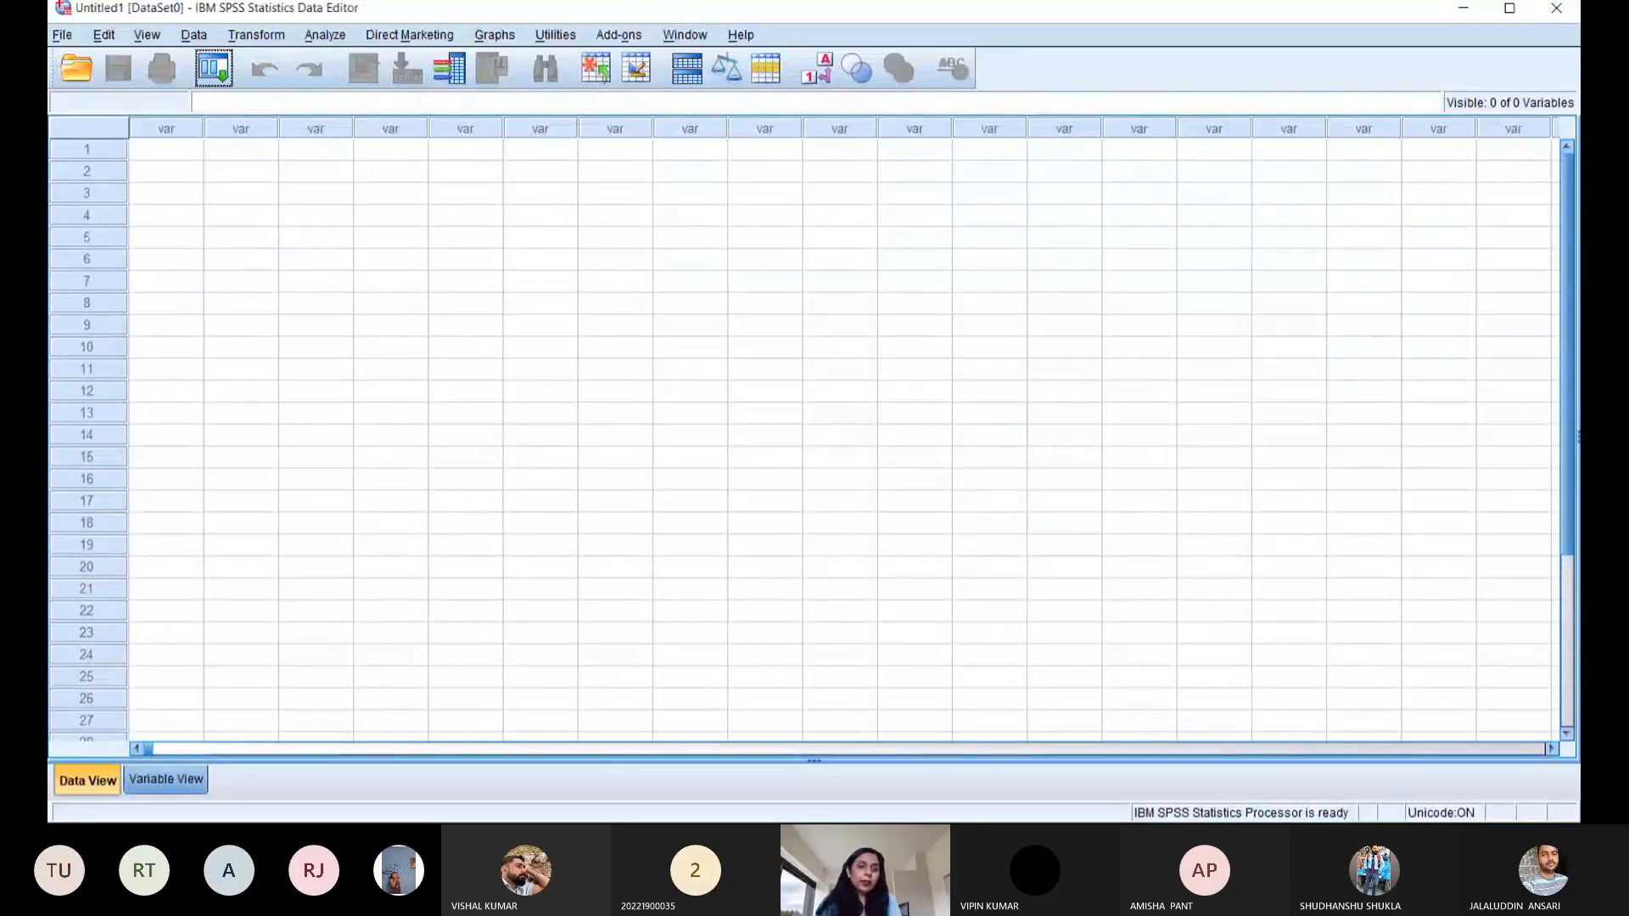
pyautogui.click(166, 779)
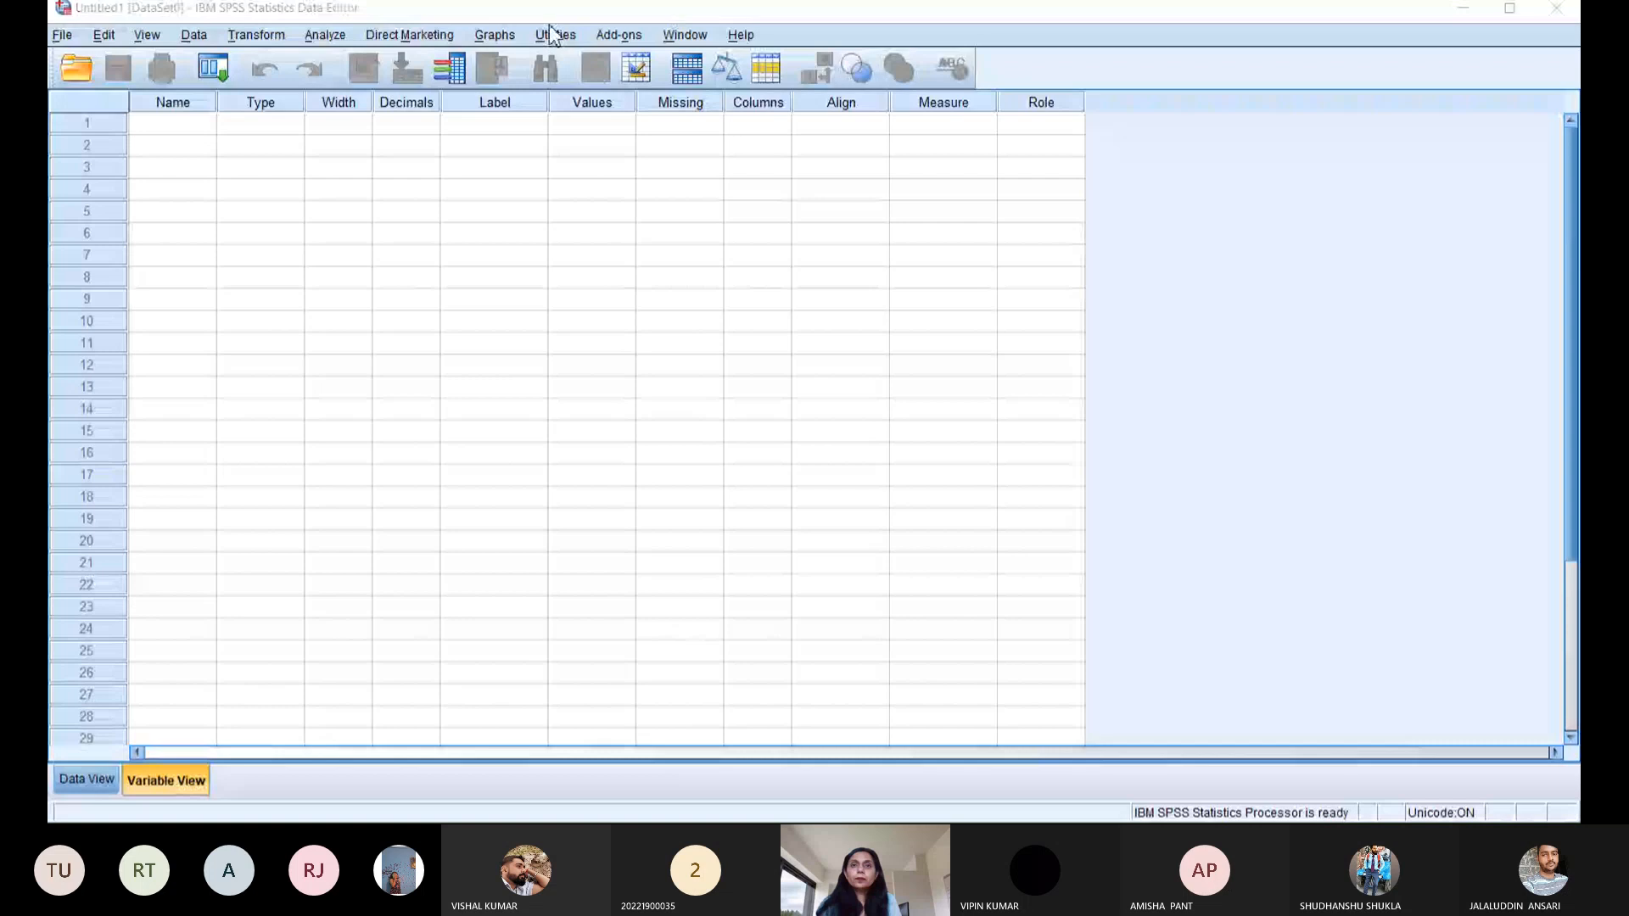
pyautogui.moveTo(1190, 18); pyautogui.dragTo(521, 27)
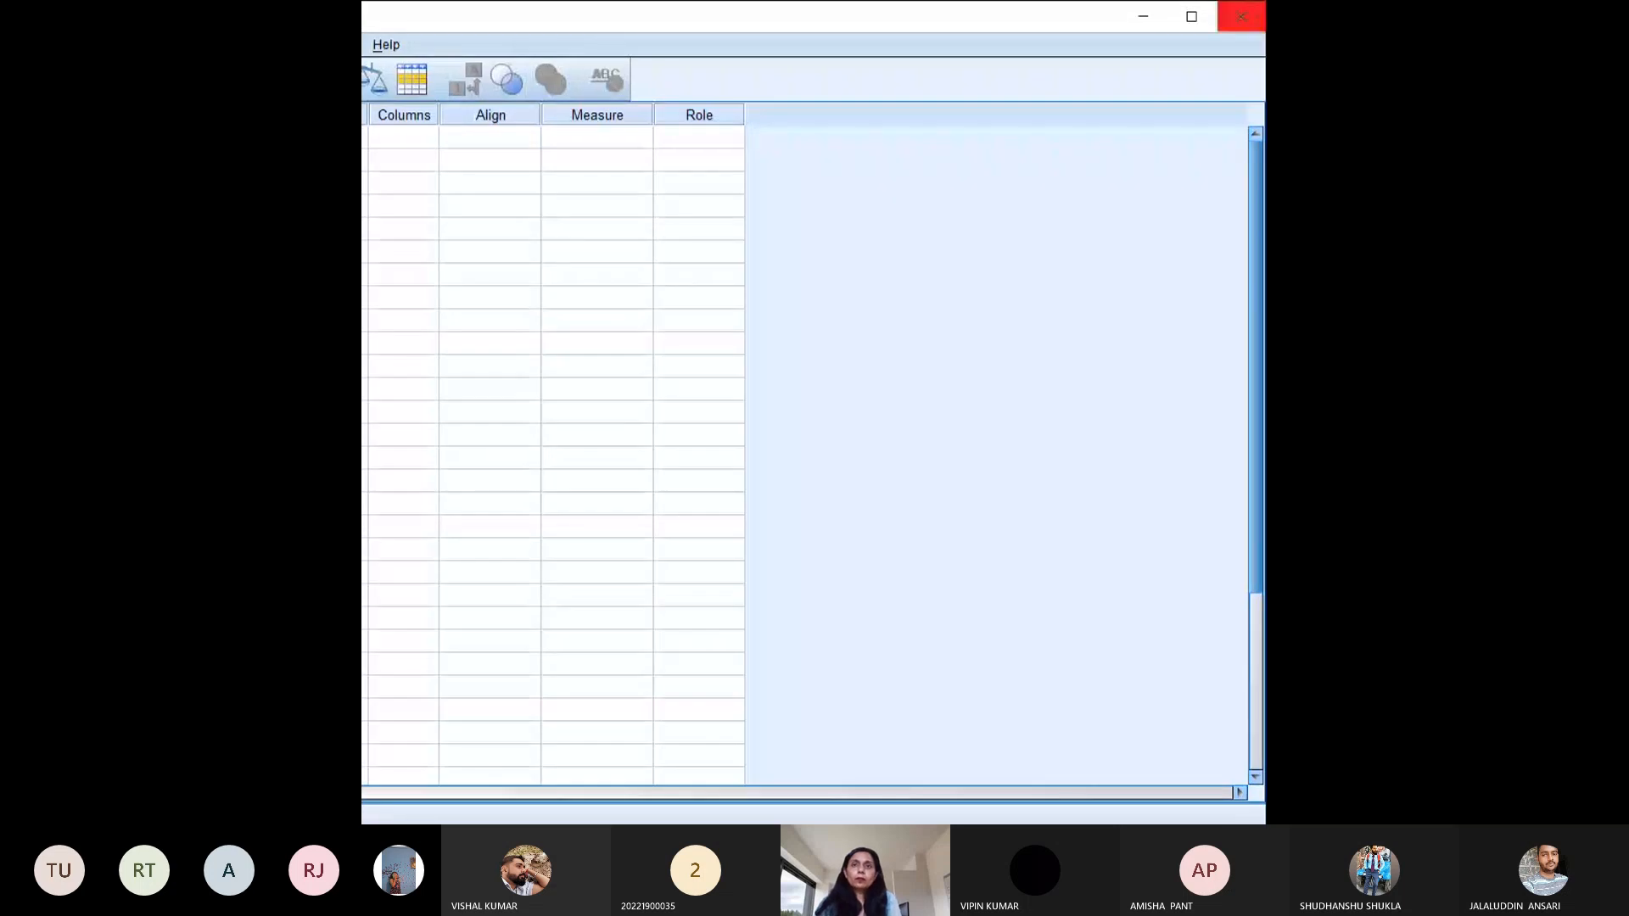
pyautogui.click(1240, 16)
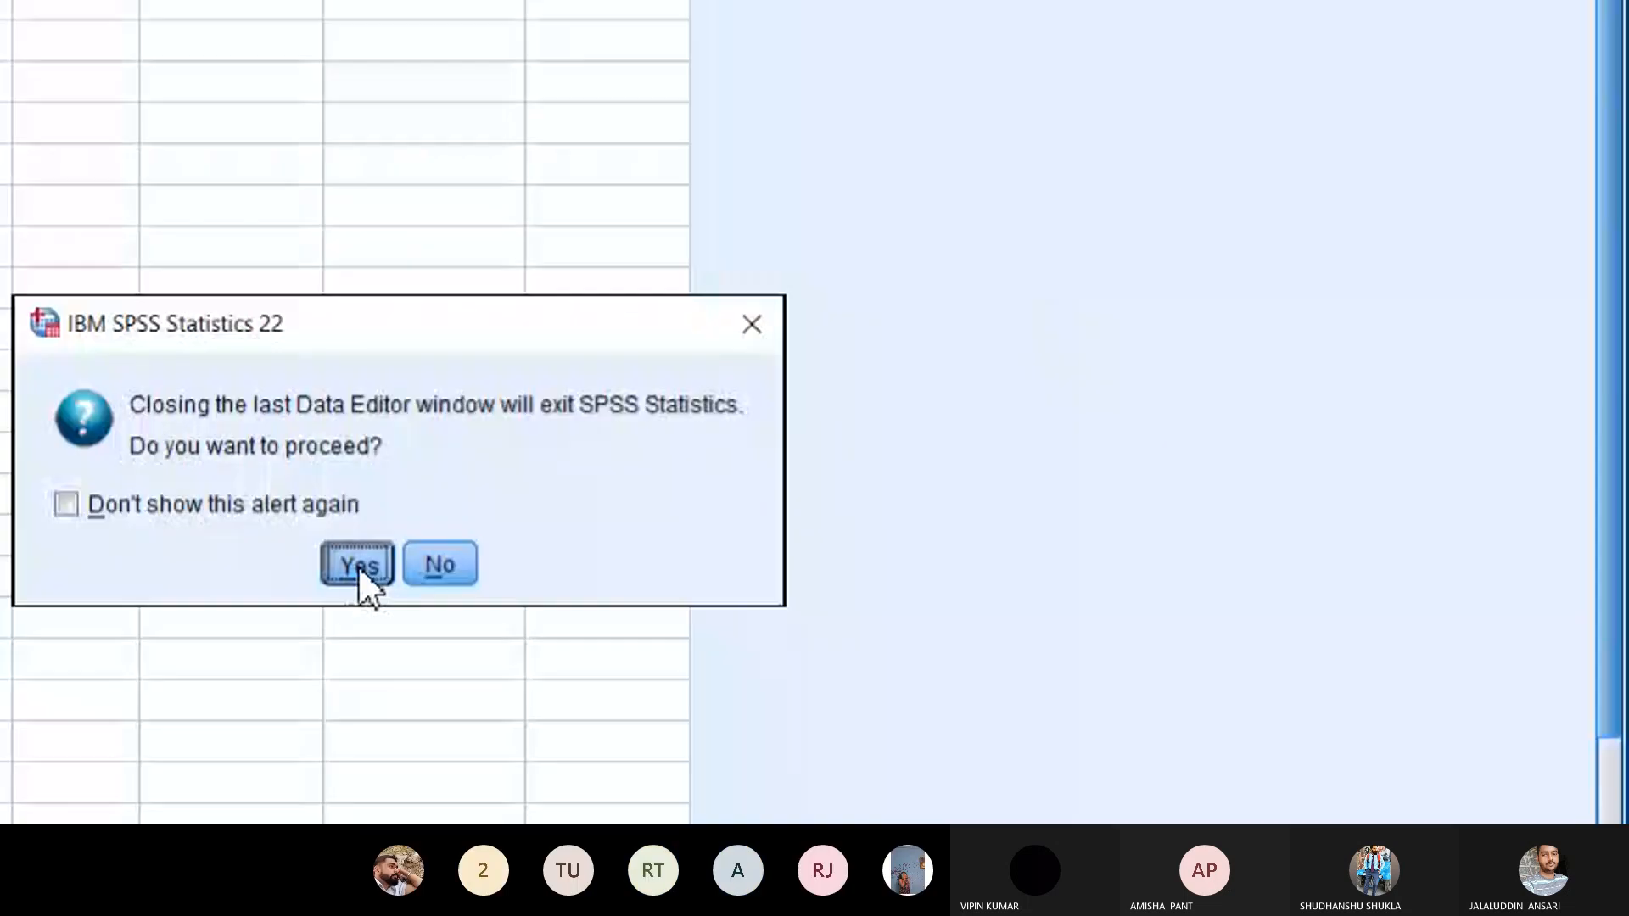
pyautogui.click(562, 500)
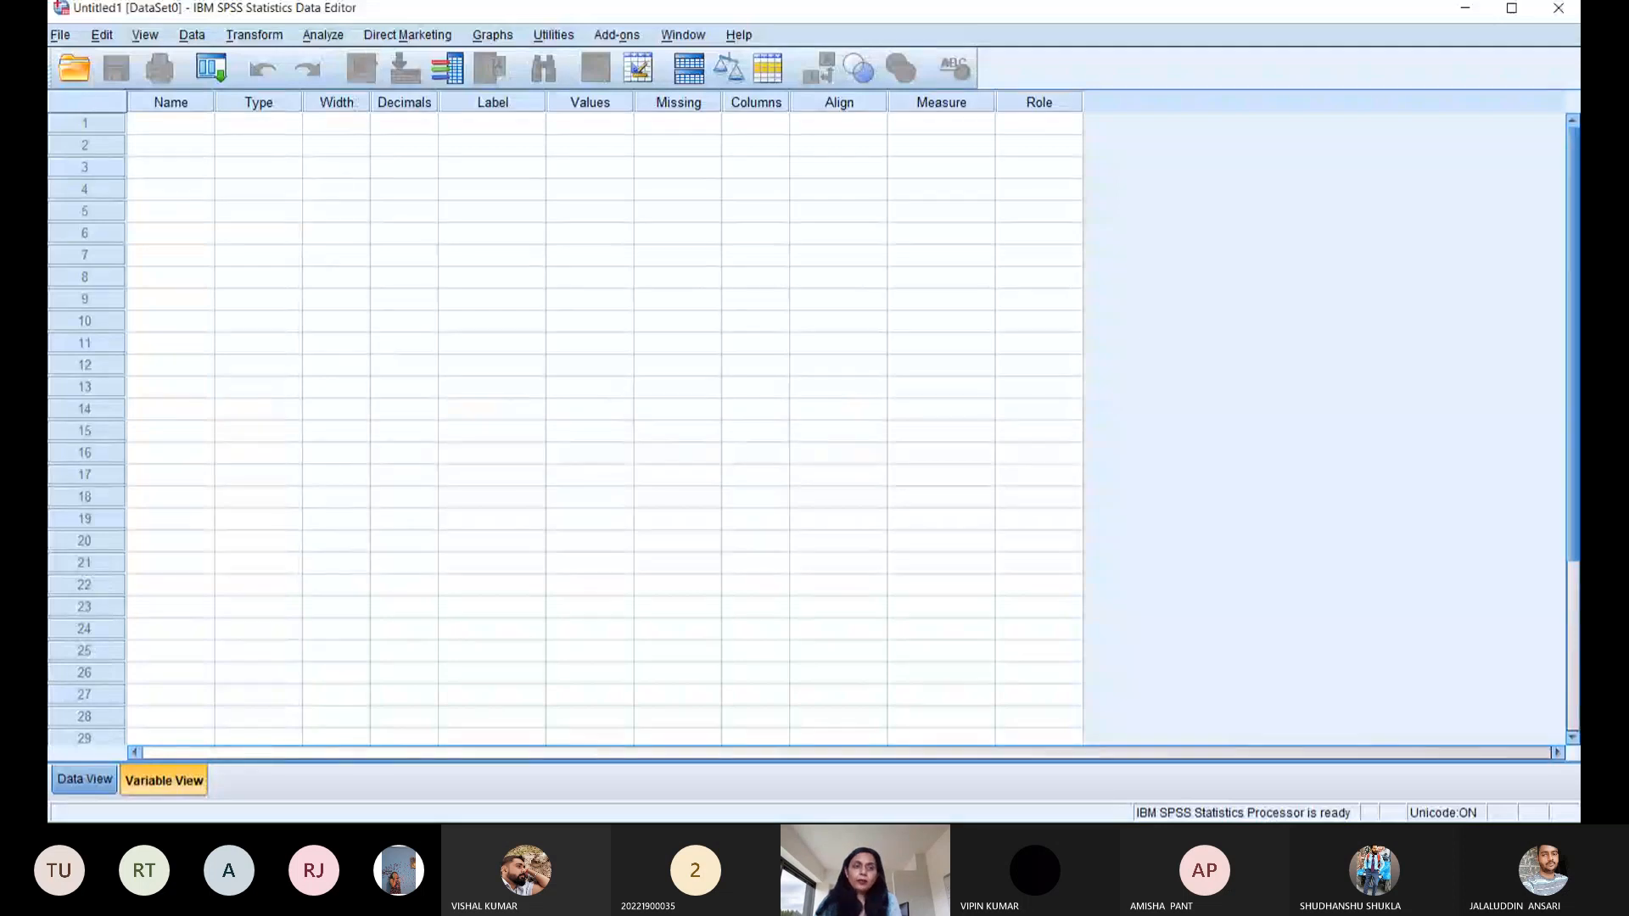
# - Enter Ontime in row 1 of the first column of the data sheet
pyautogui.hotkey('ctrl', 't')
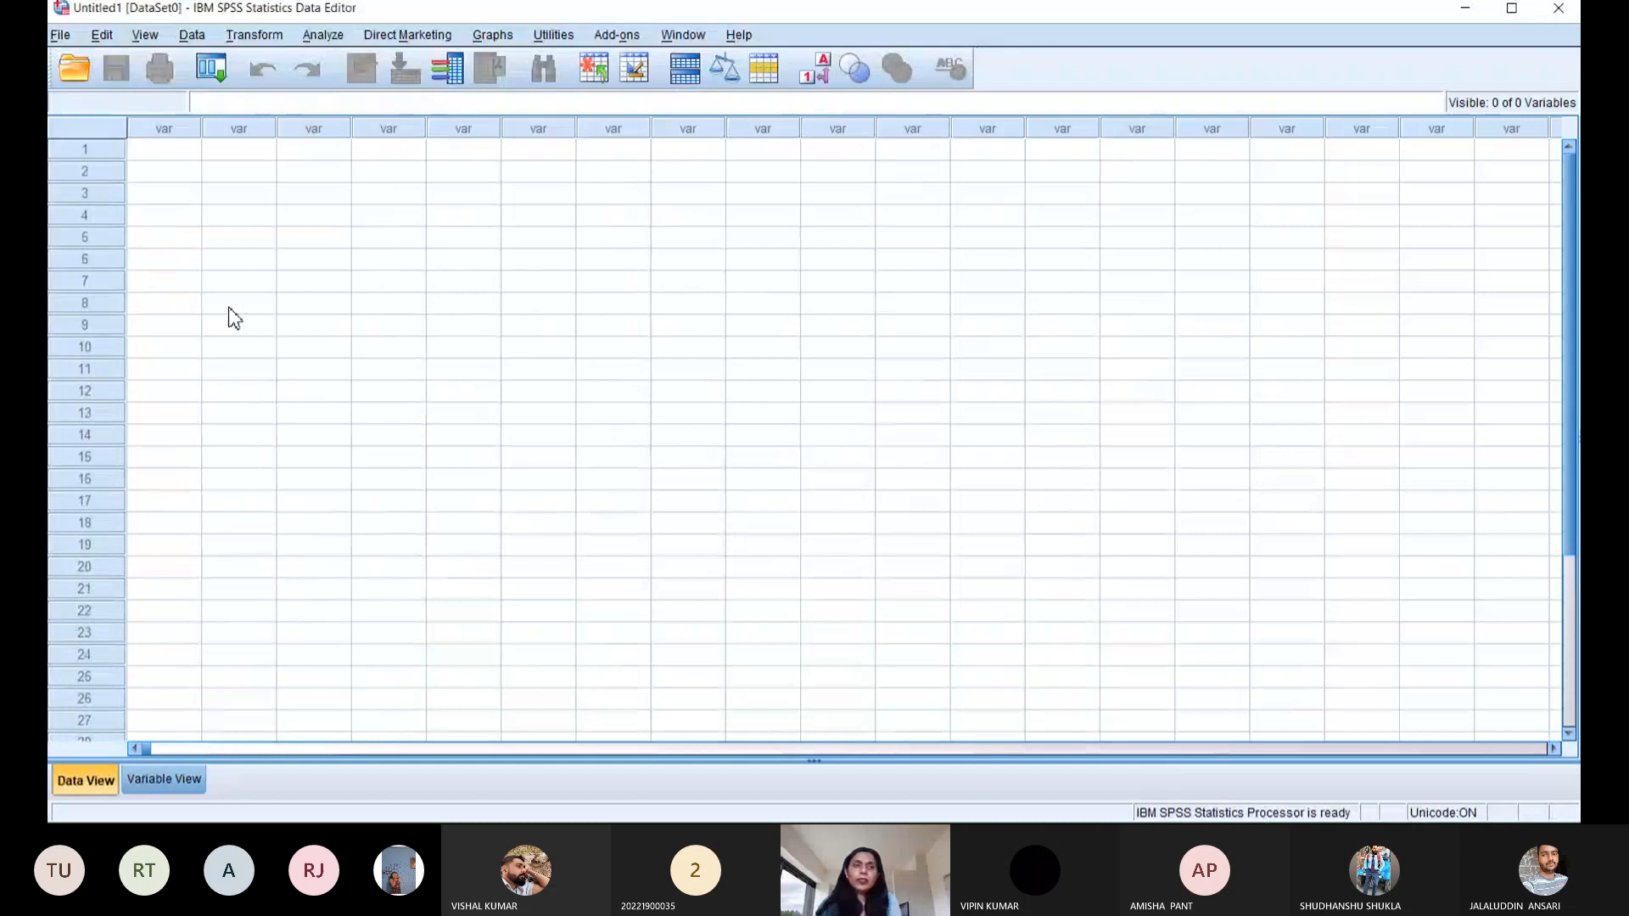
pyautogui.click(185, 173)
pyautogui.click(185, 149)
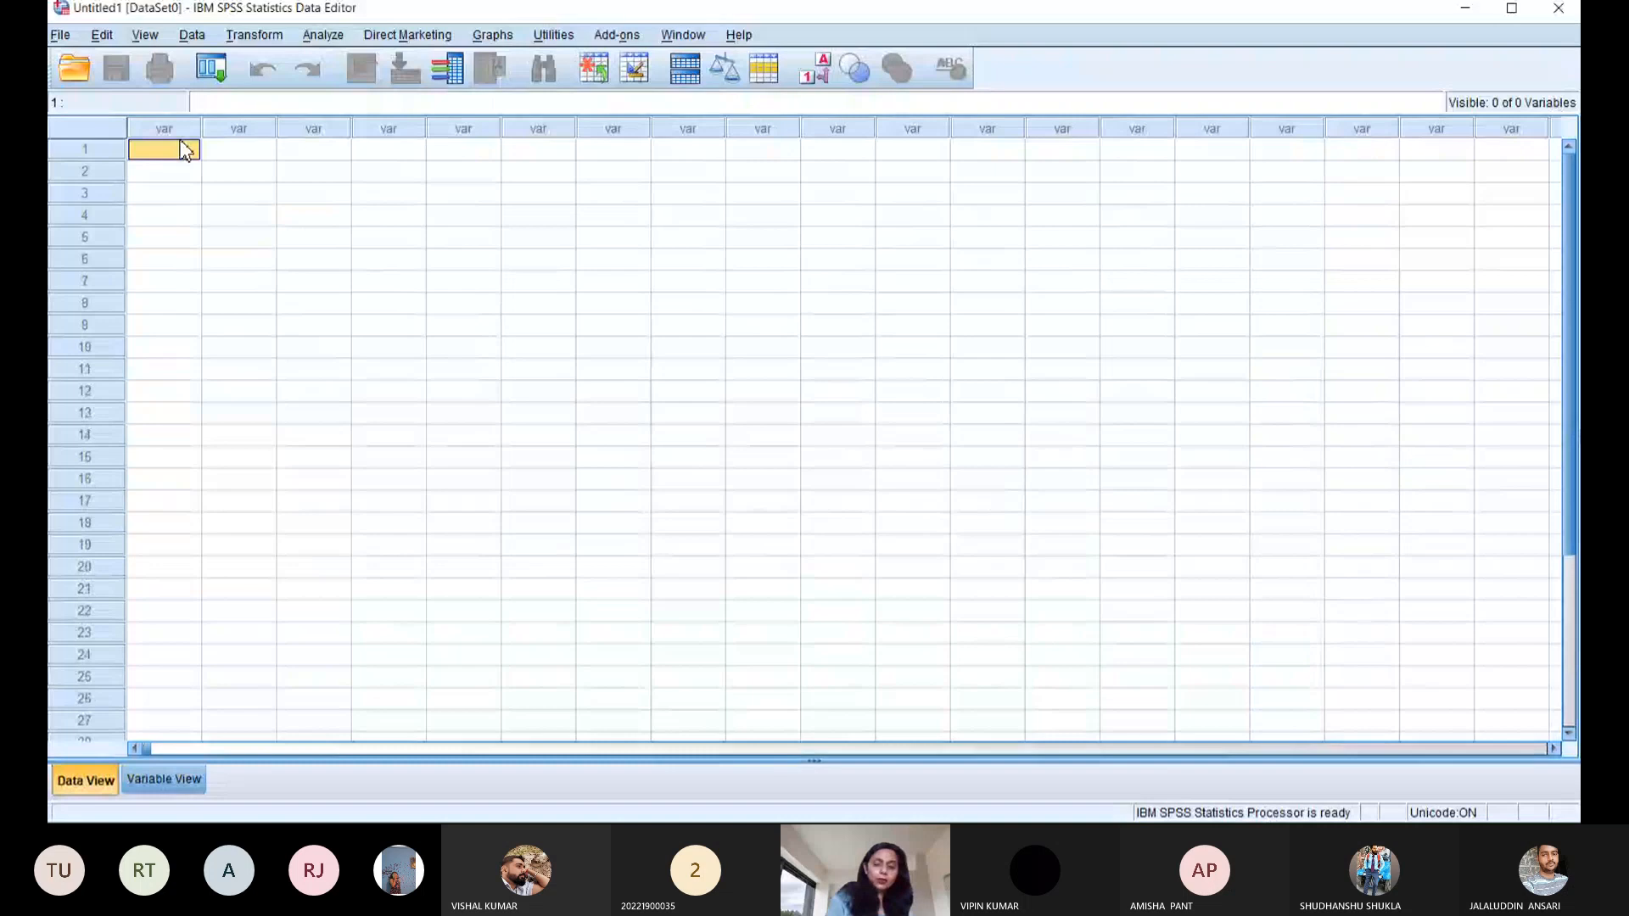
pyautogui.write('Ontime')
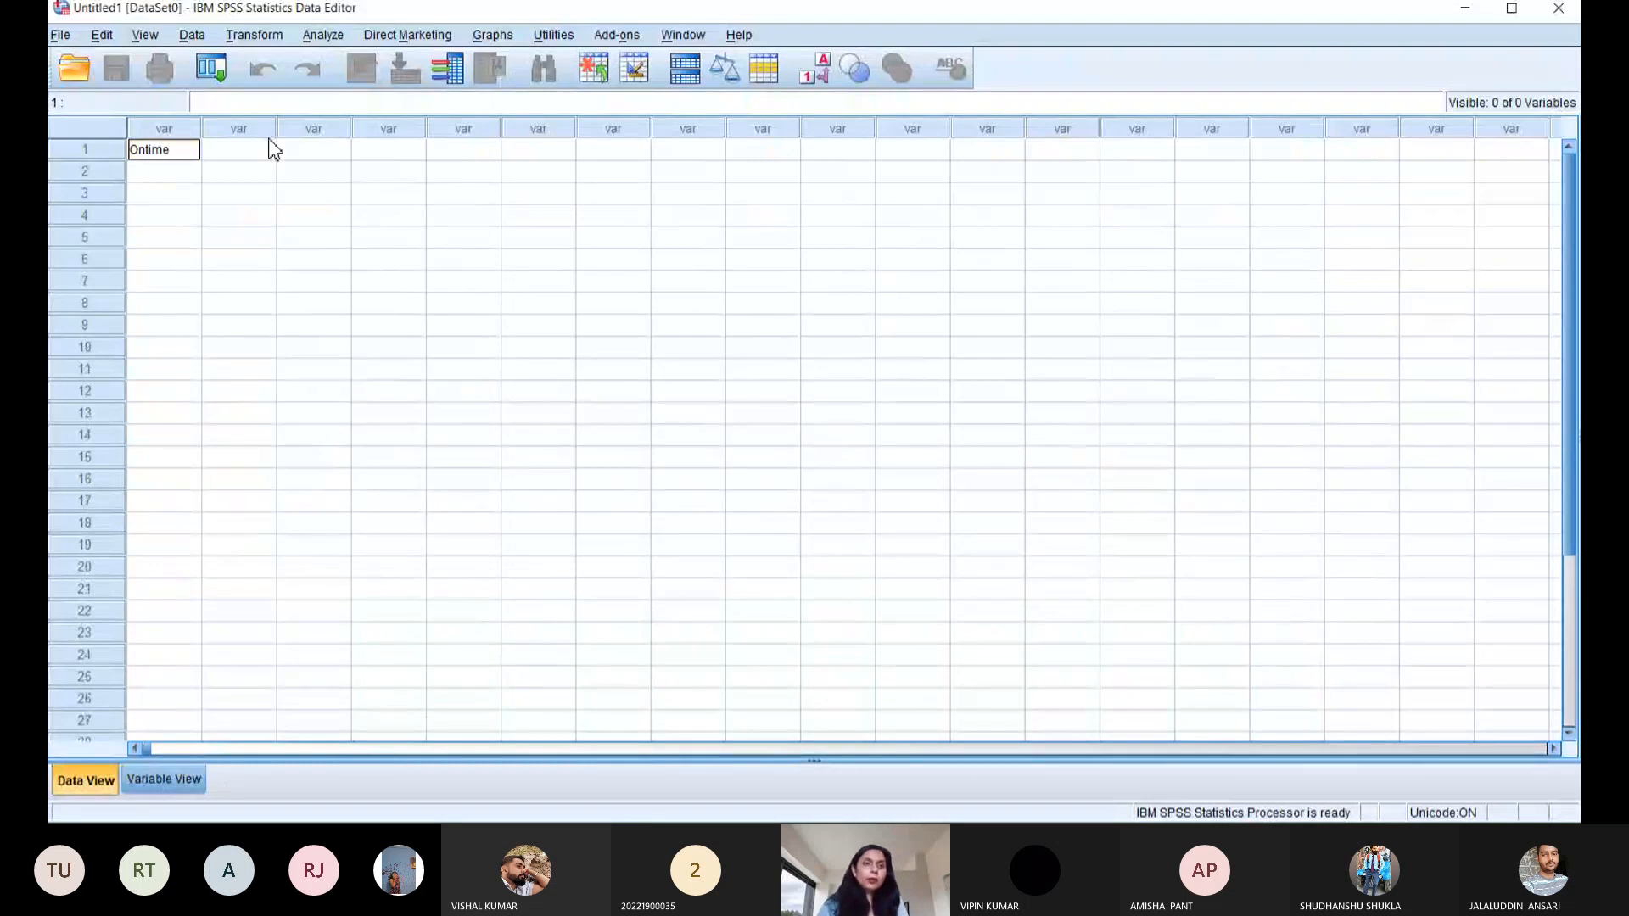
pyautogui.click(274, 150)
# - Clear the Ontime entry from the first data cell and dismiss the resulting message
pyautogui.click(158, 155)
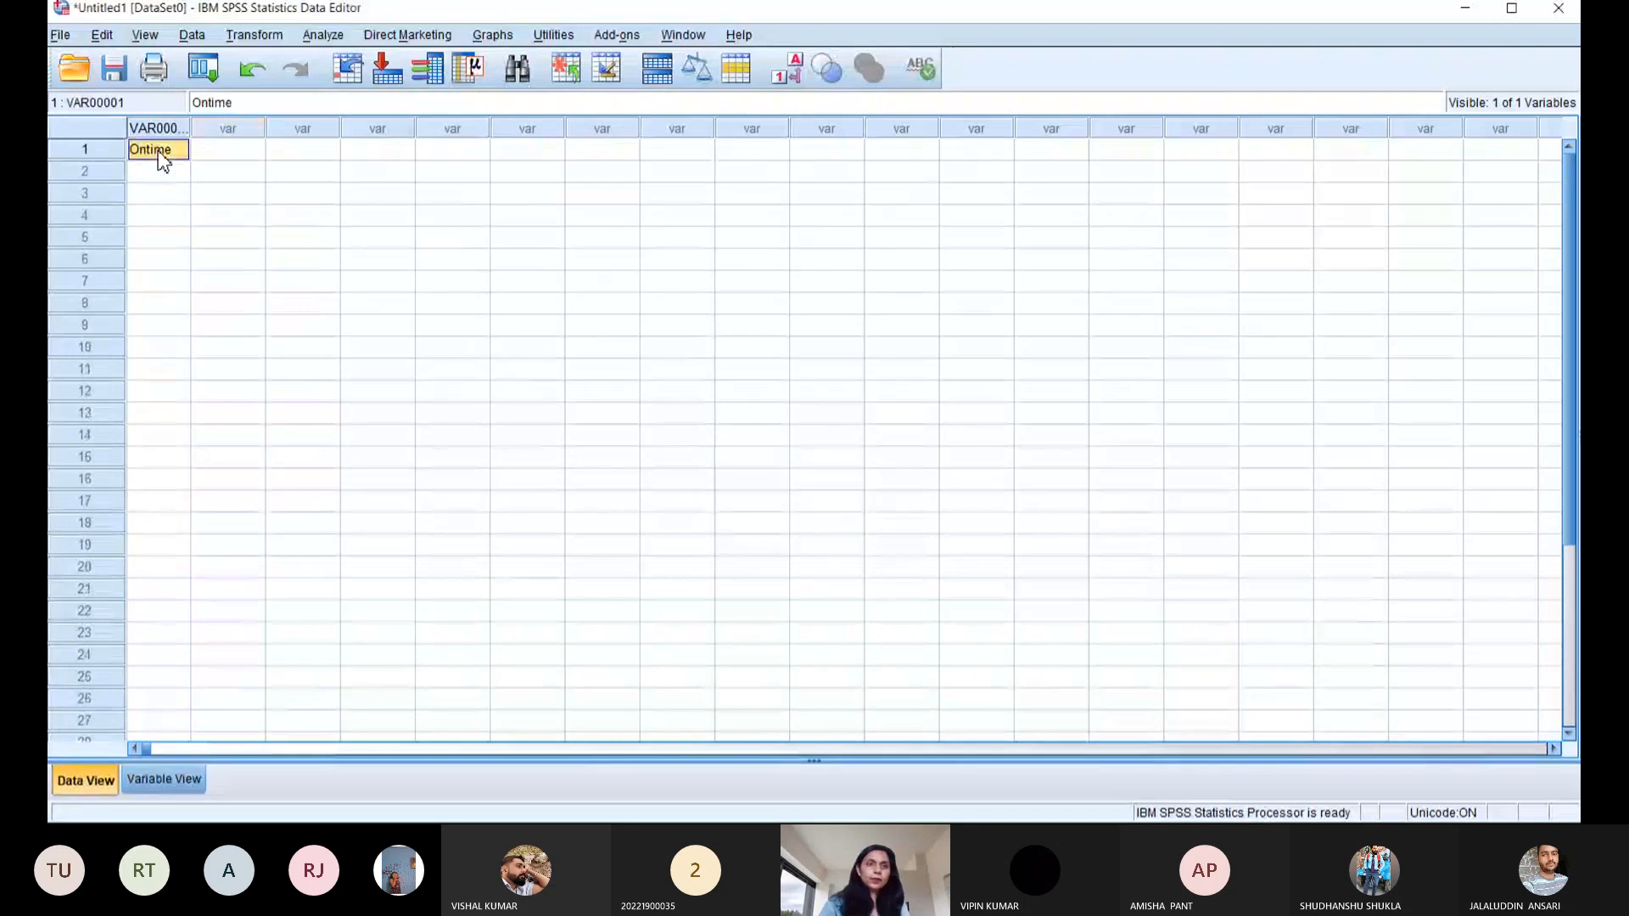
pyautogui.press('Delete')
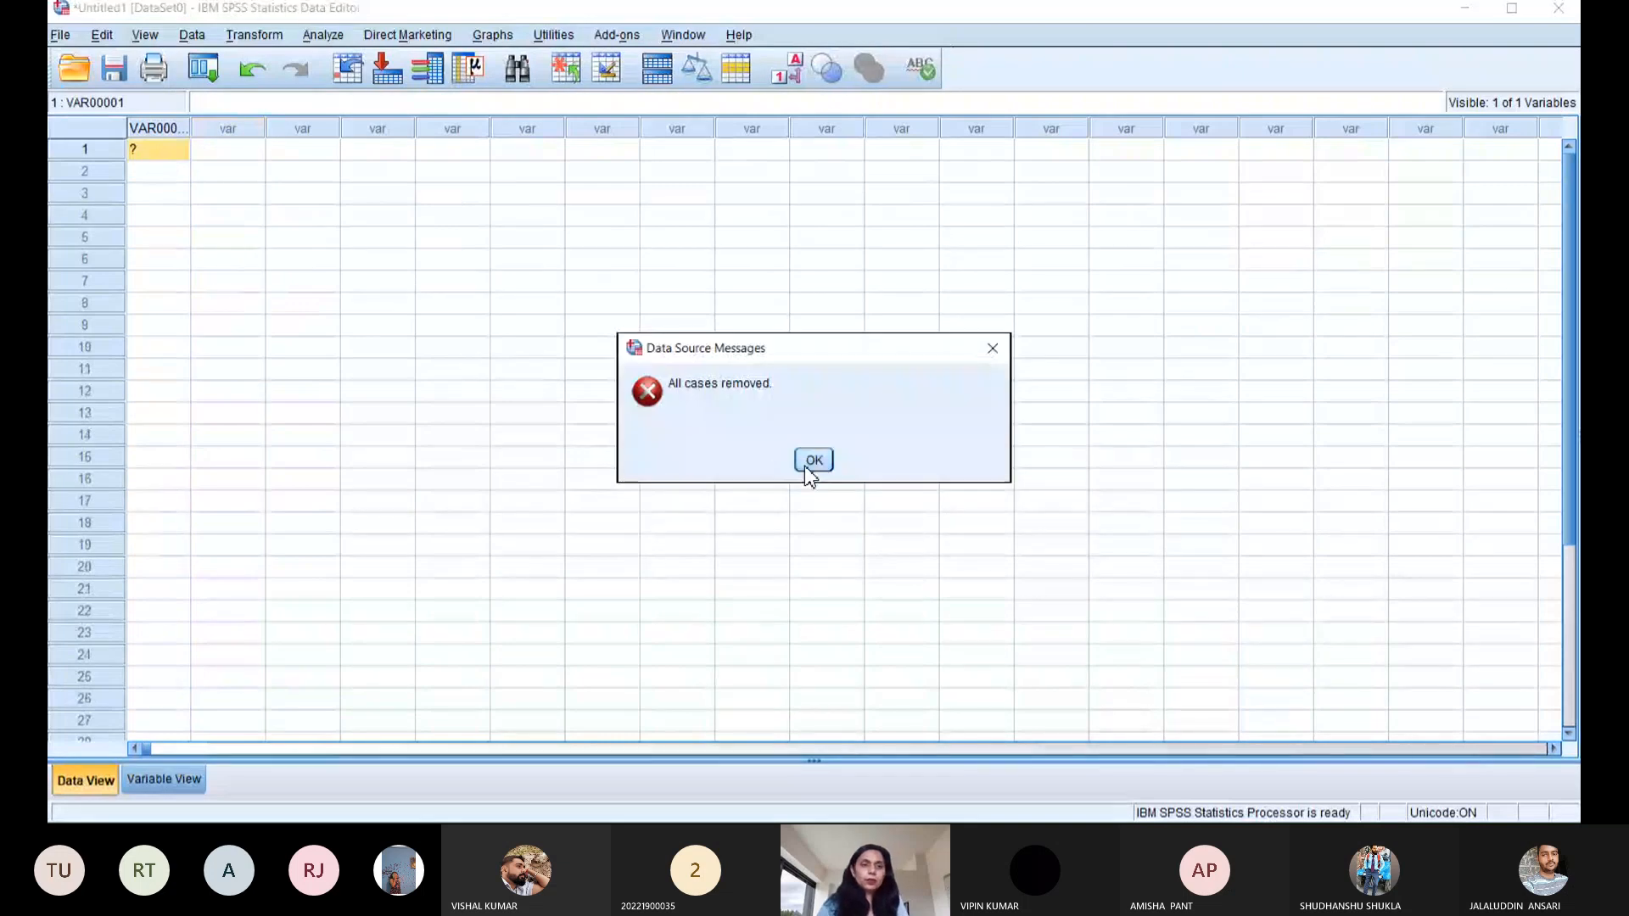
pyautogui.click(813, 461)
# - Rename the first variable as Resp in its variable definition
pyautogui.doubleClick(159, 128)
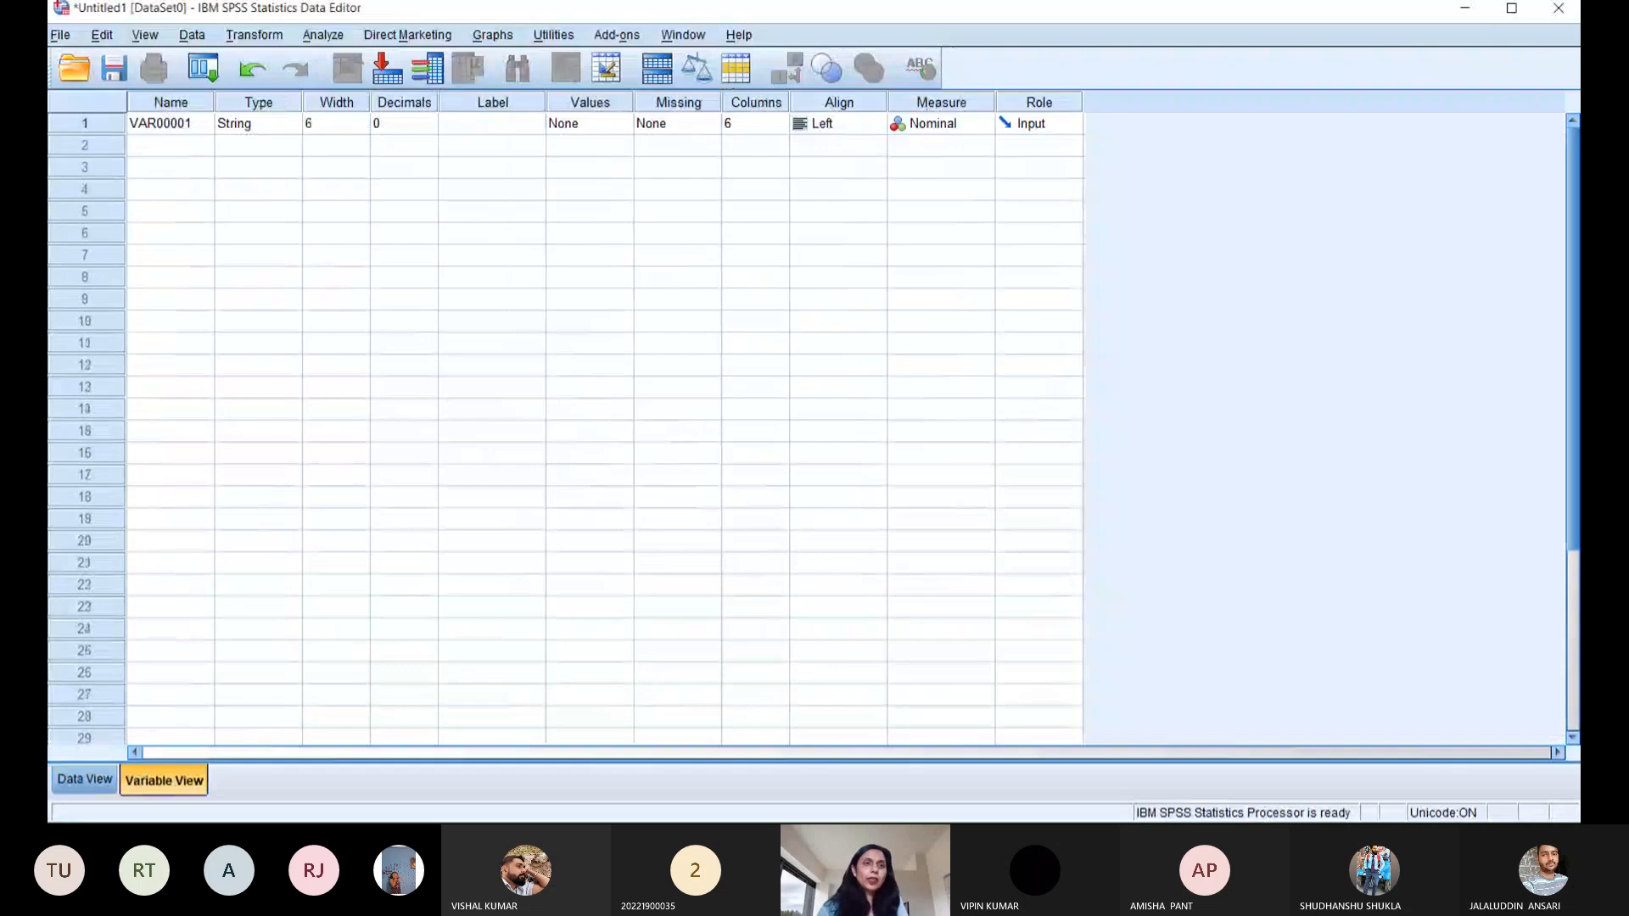
pyautogui.click(174, 127)
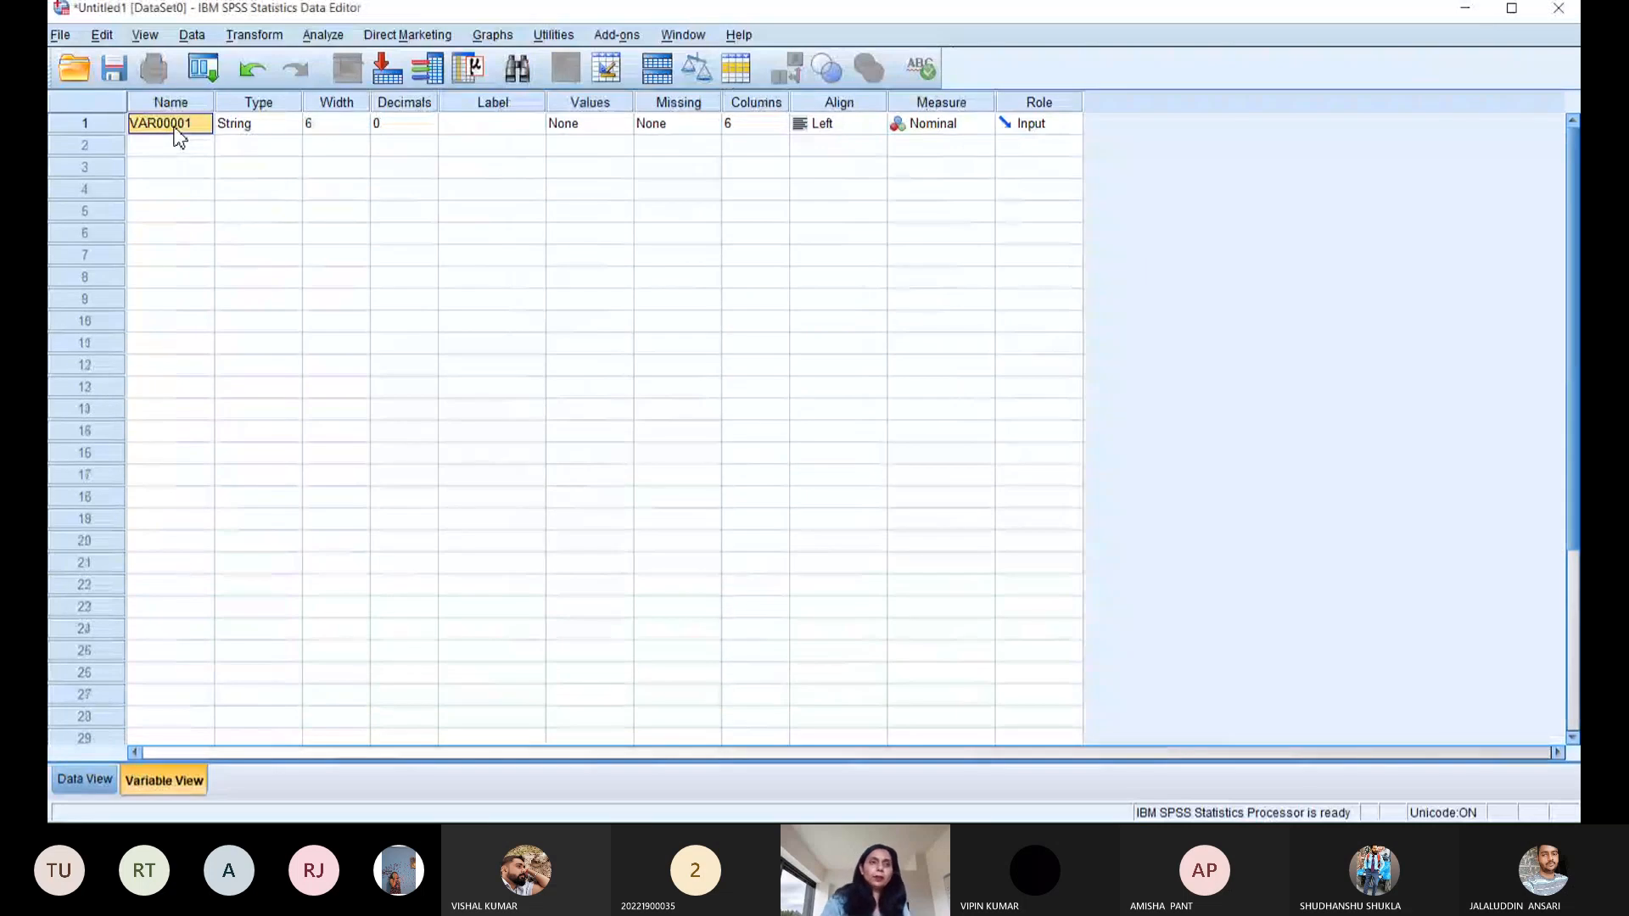
pyautogui.doubleClick(203, 123)
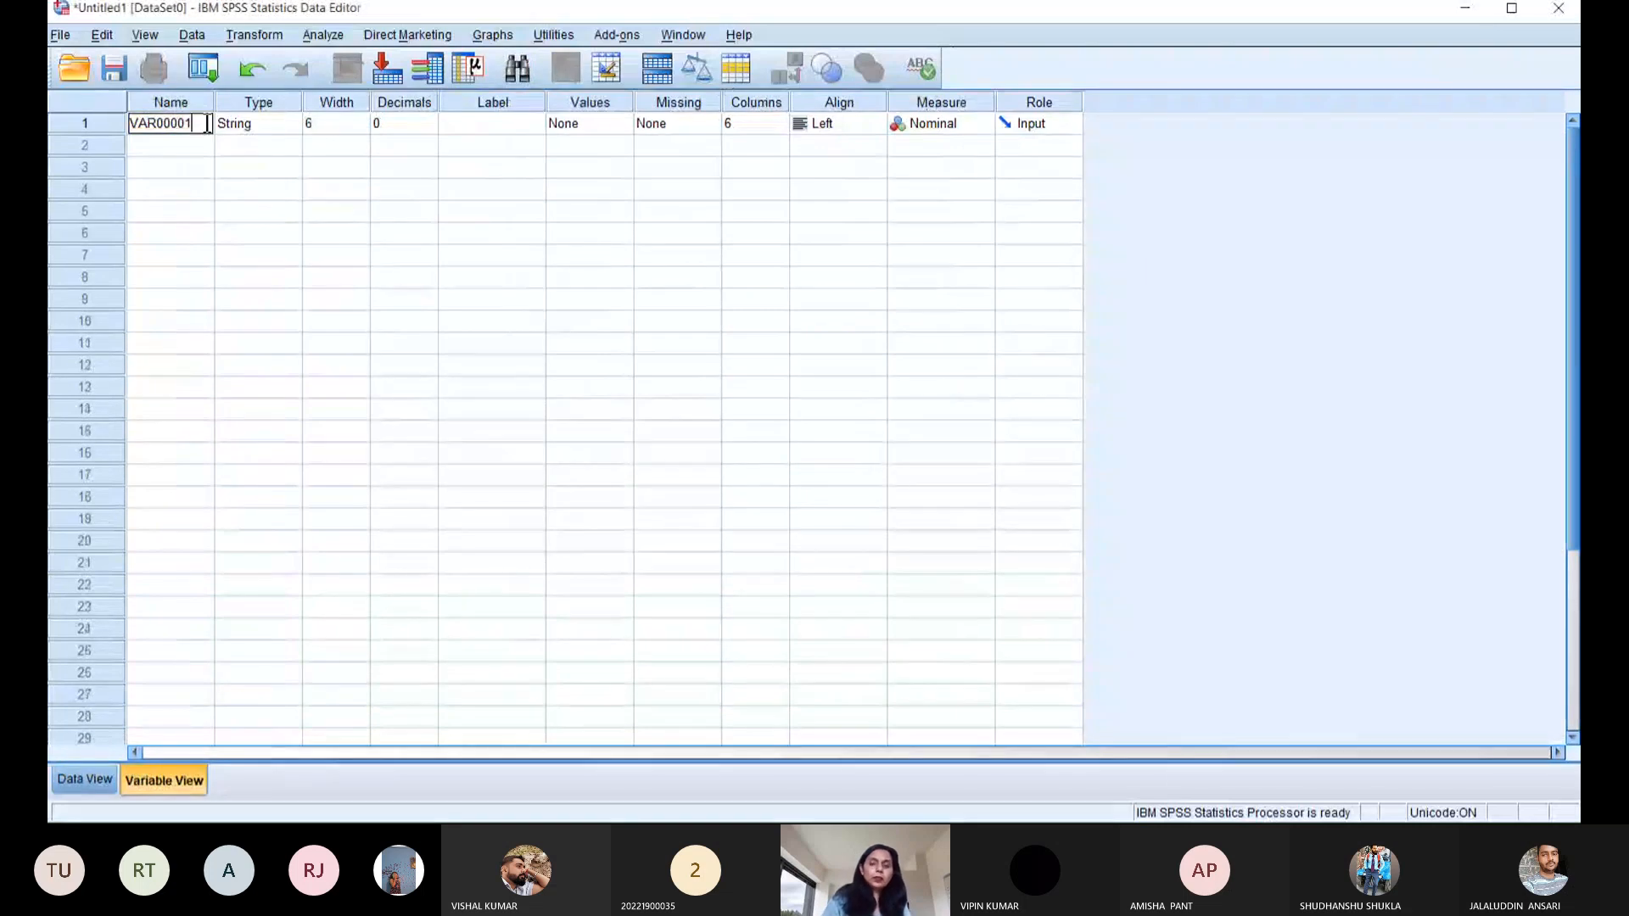
pyautogui.press('BackSpace')
pyautogui.press('BackSpace')
pyautogui.press('BackSpace')
pyautogui.press('BackSpace')
pyautogui.press('BackSpace')
pyautogui.press('BackSpace')
pyautogui.press('BackSpace')
pyautogui.press('BackSpace')
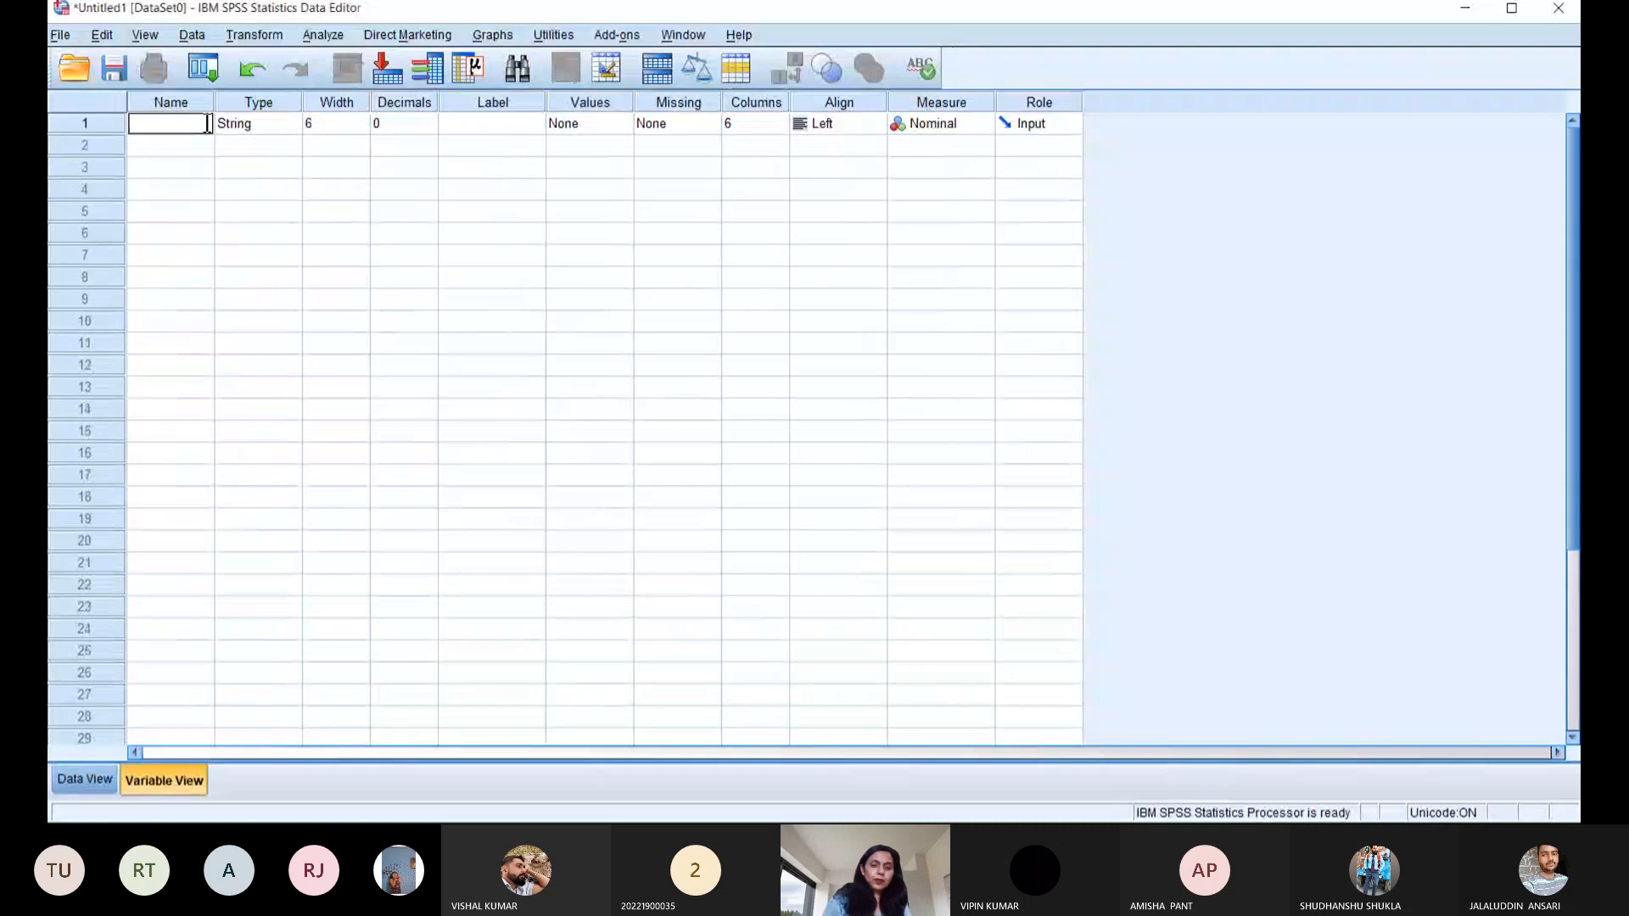
pyautogui.write('Or')
pyautogui.press('BackSpace')
pyautogui.press('BackSpace')
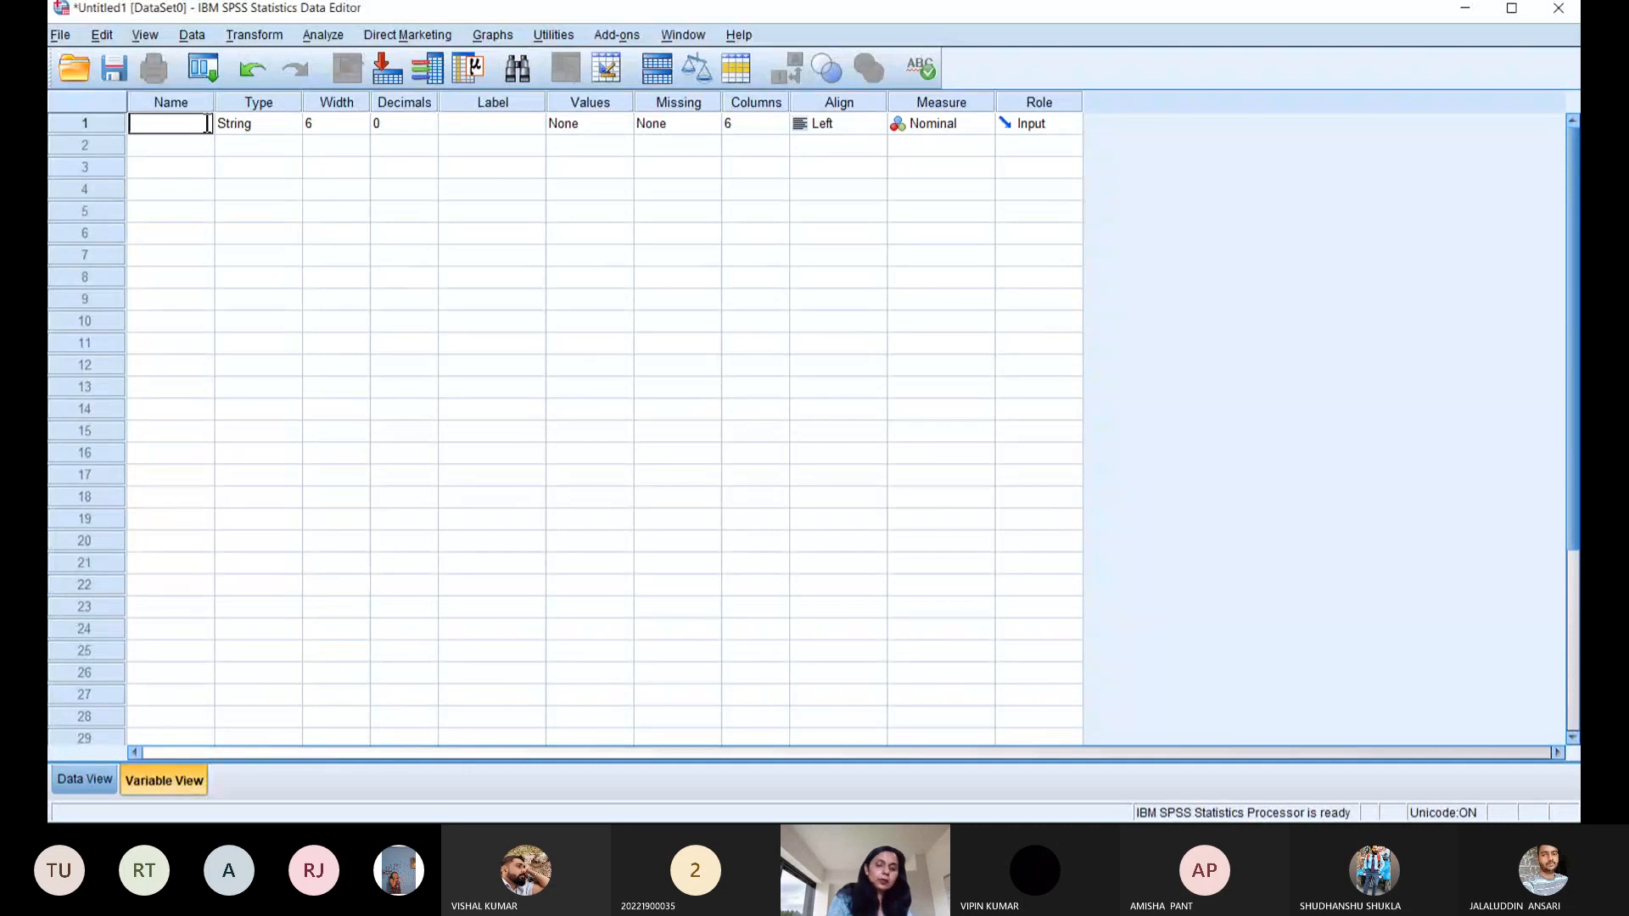
pyautogui.write('Resp')
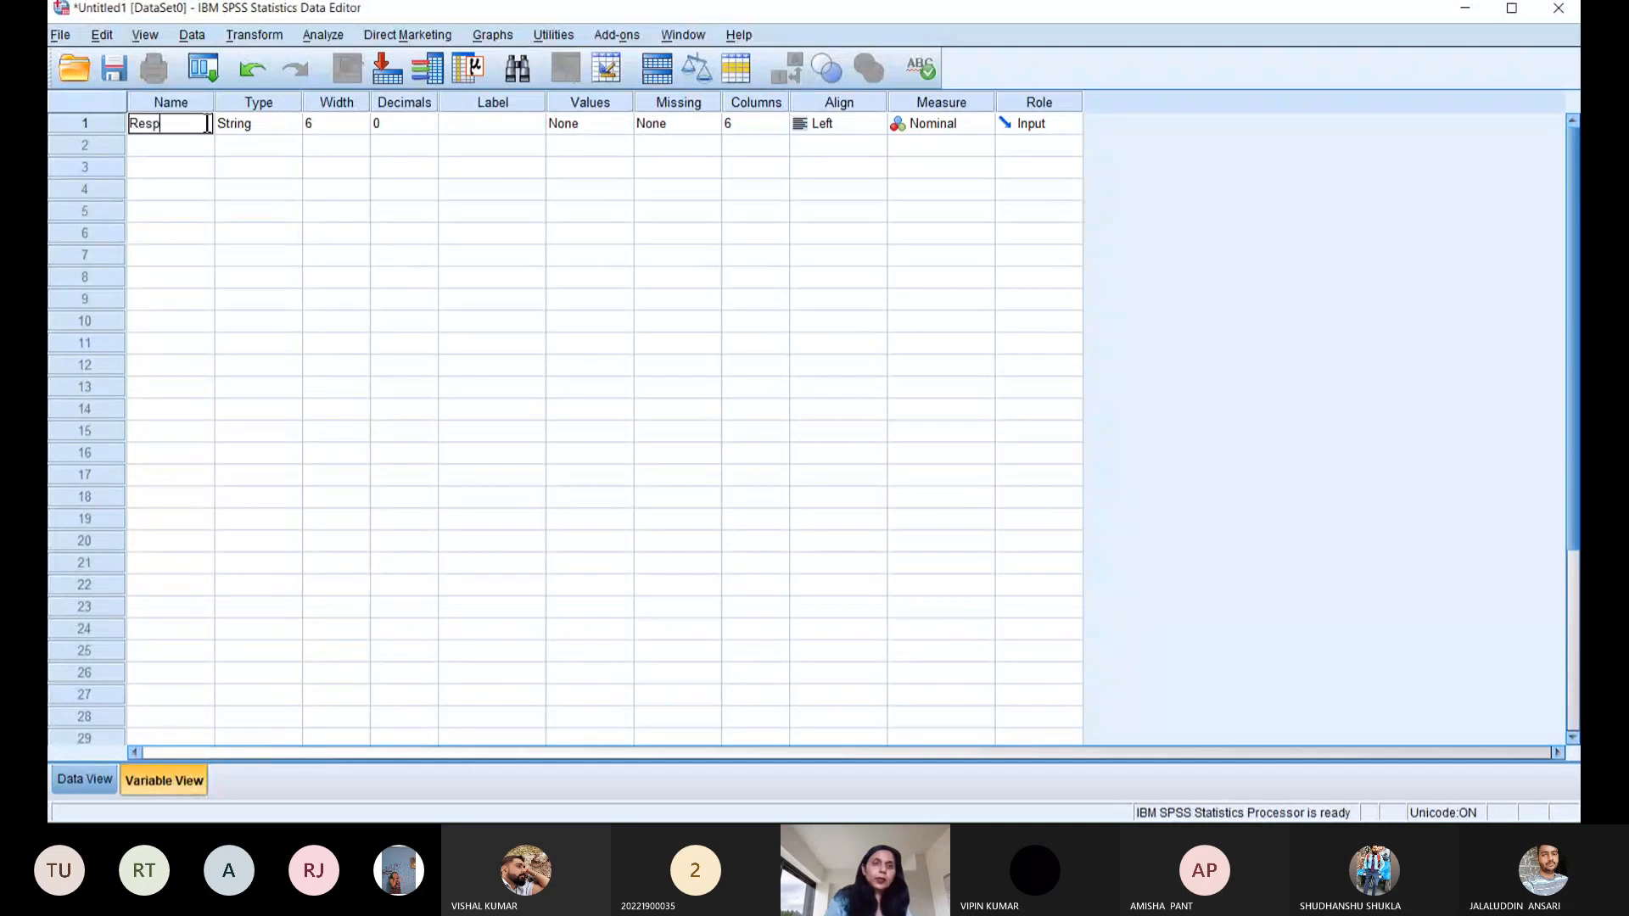
# - Set the Resp variable's type to Numeric with a width of 6 and 0 decimal places
pyautogui.click(257, 129)
pyautogui.click(290, 126)
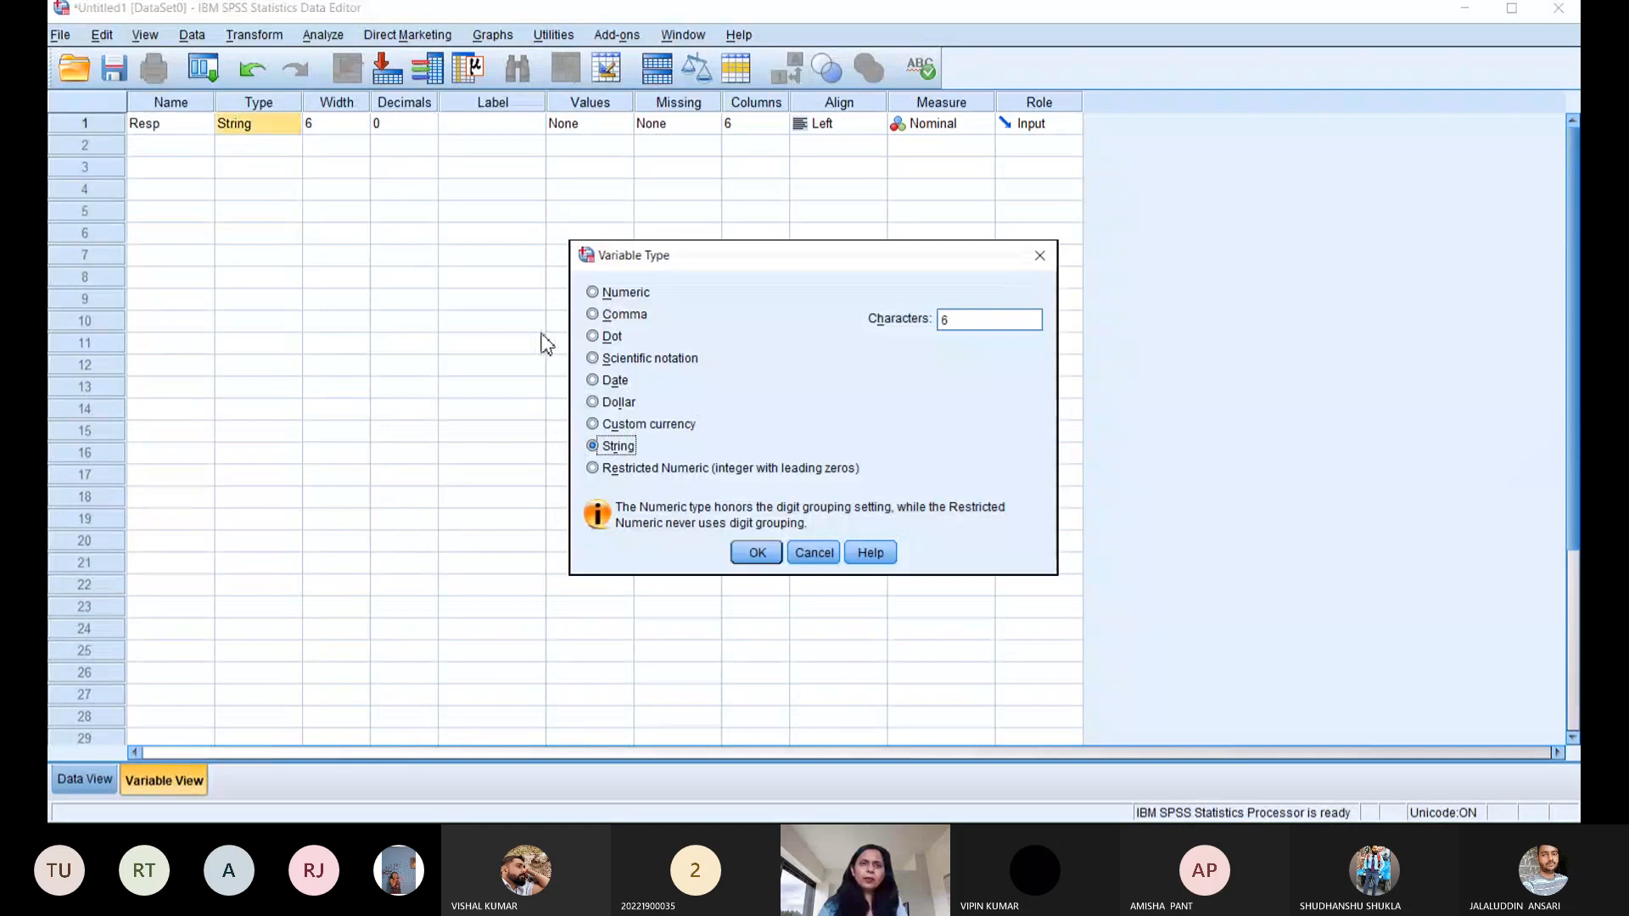
pyautogui.click(592, 292)
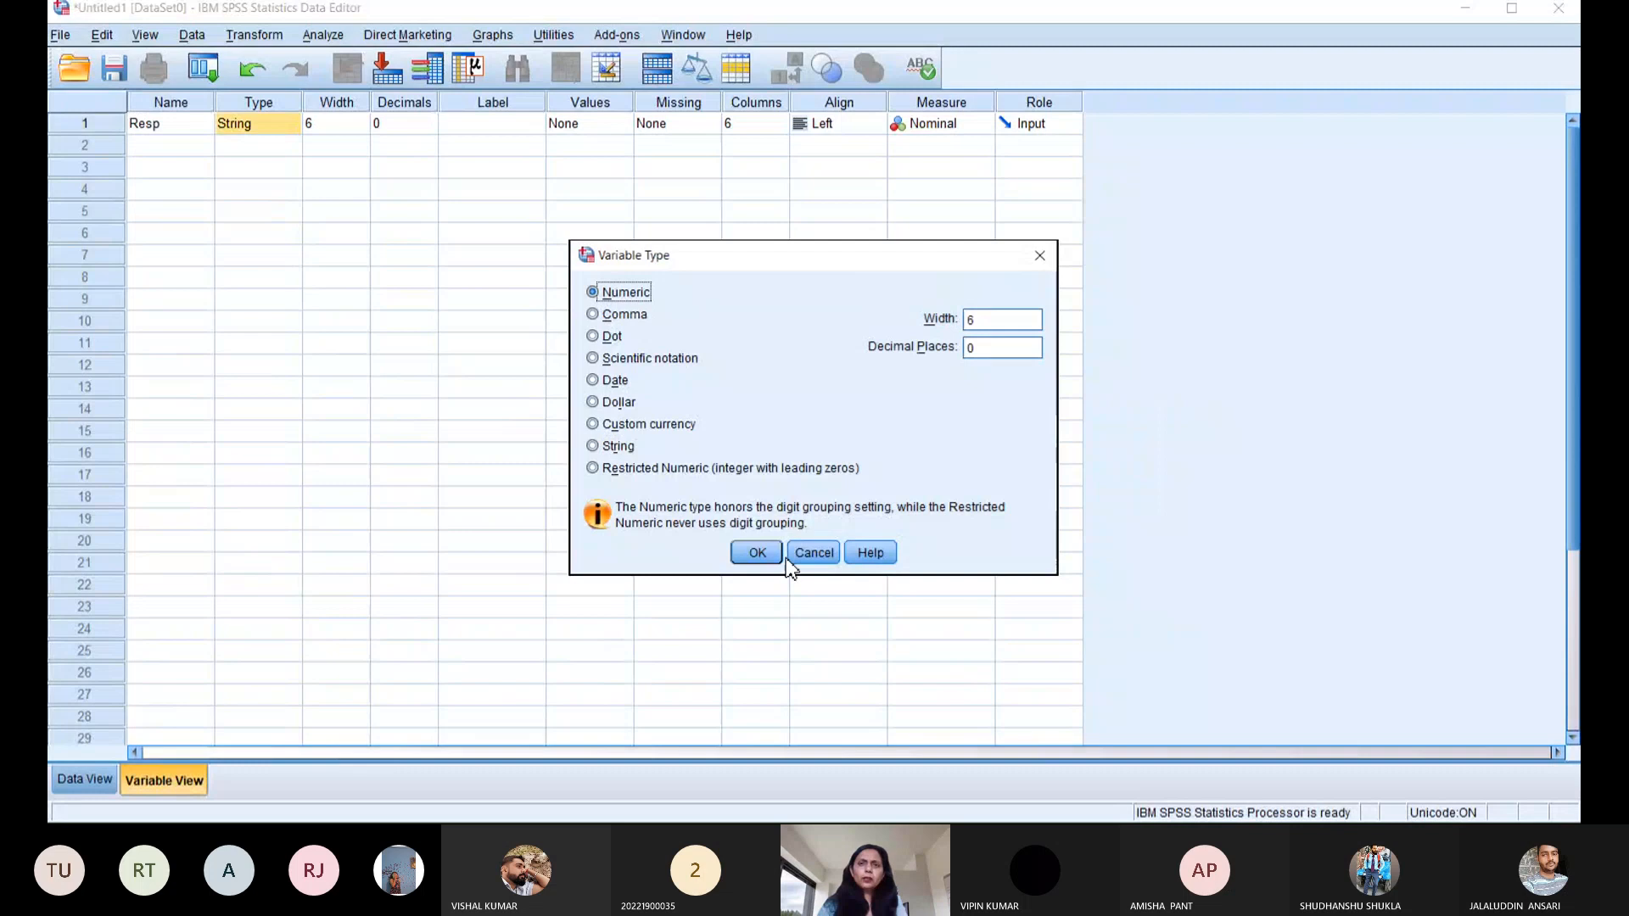
pyautogui.click(758, 552)
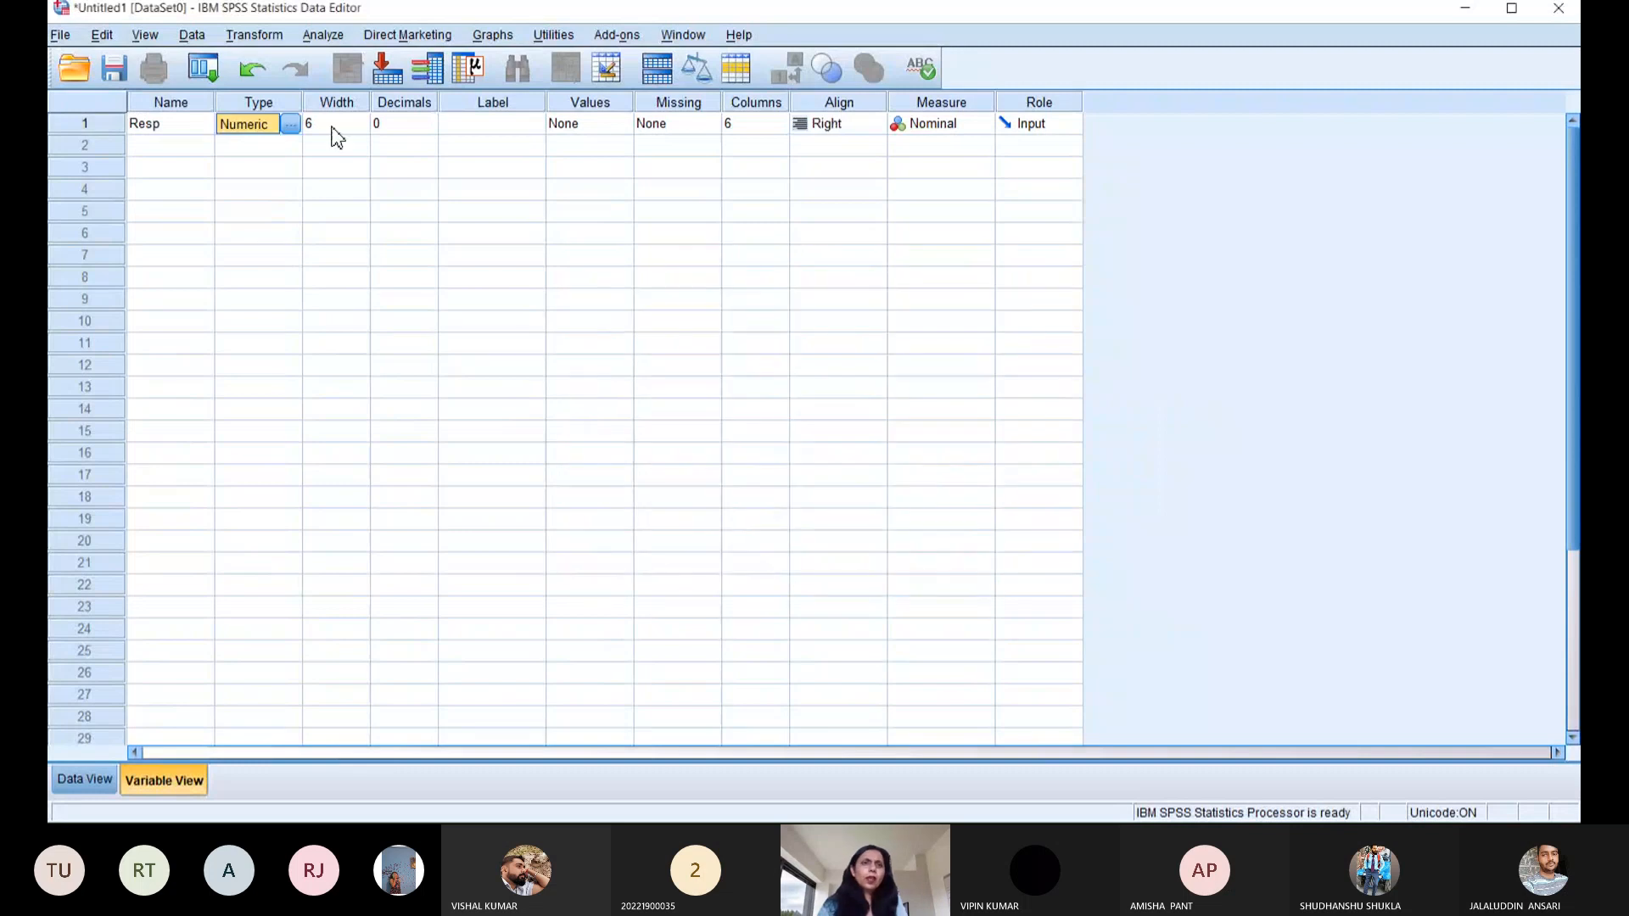
pyautogui.click(334, 126)
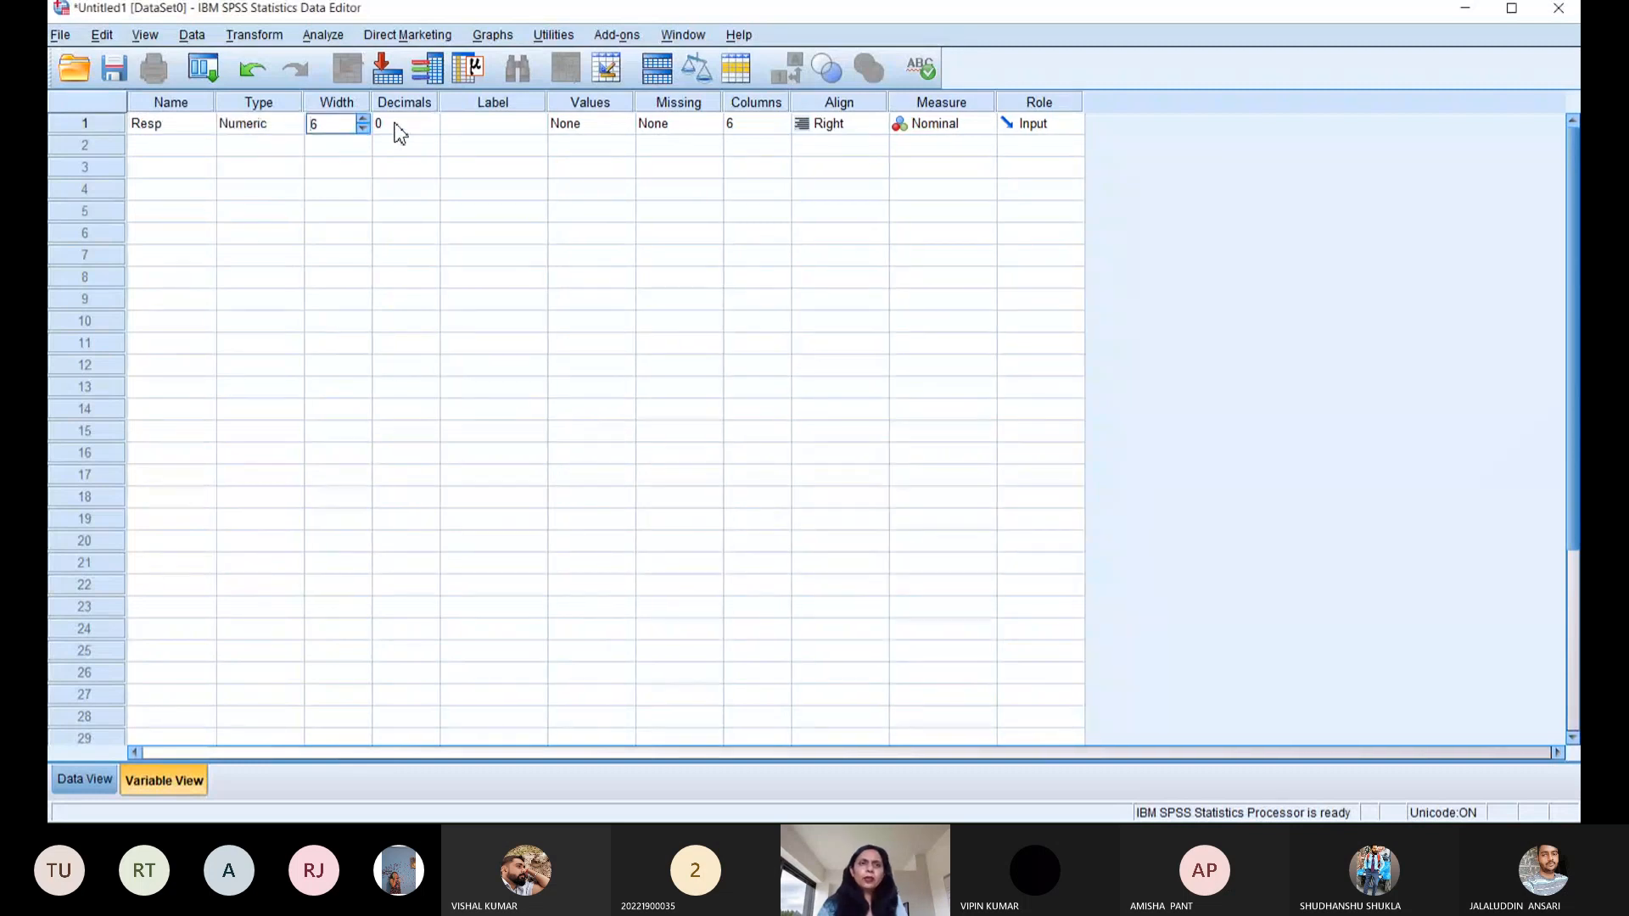
# - Label the Resp variable as Respondent, leaving its value labels and missing values set to None
pyautogui.click(485, 124)
pyautogui.write('Resp')
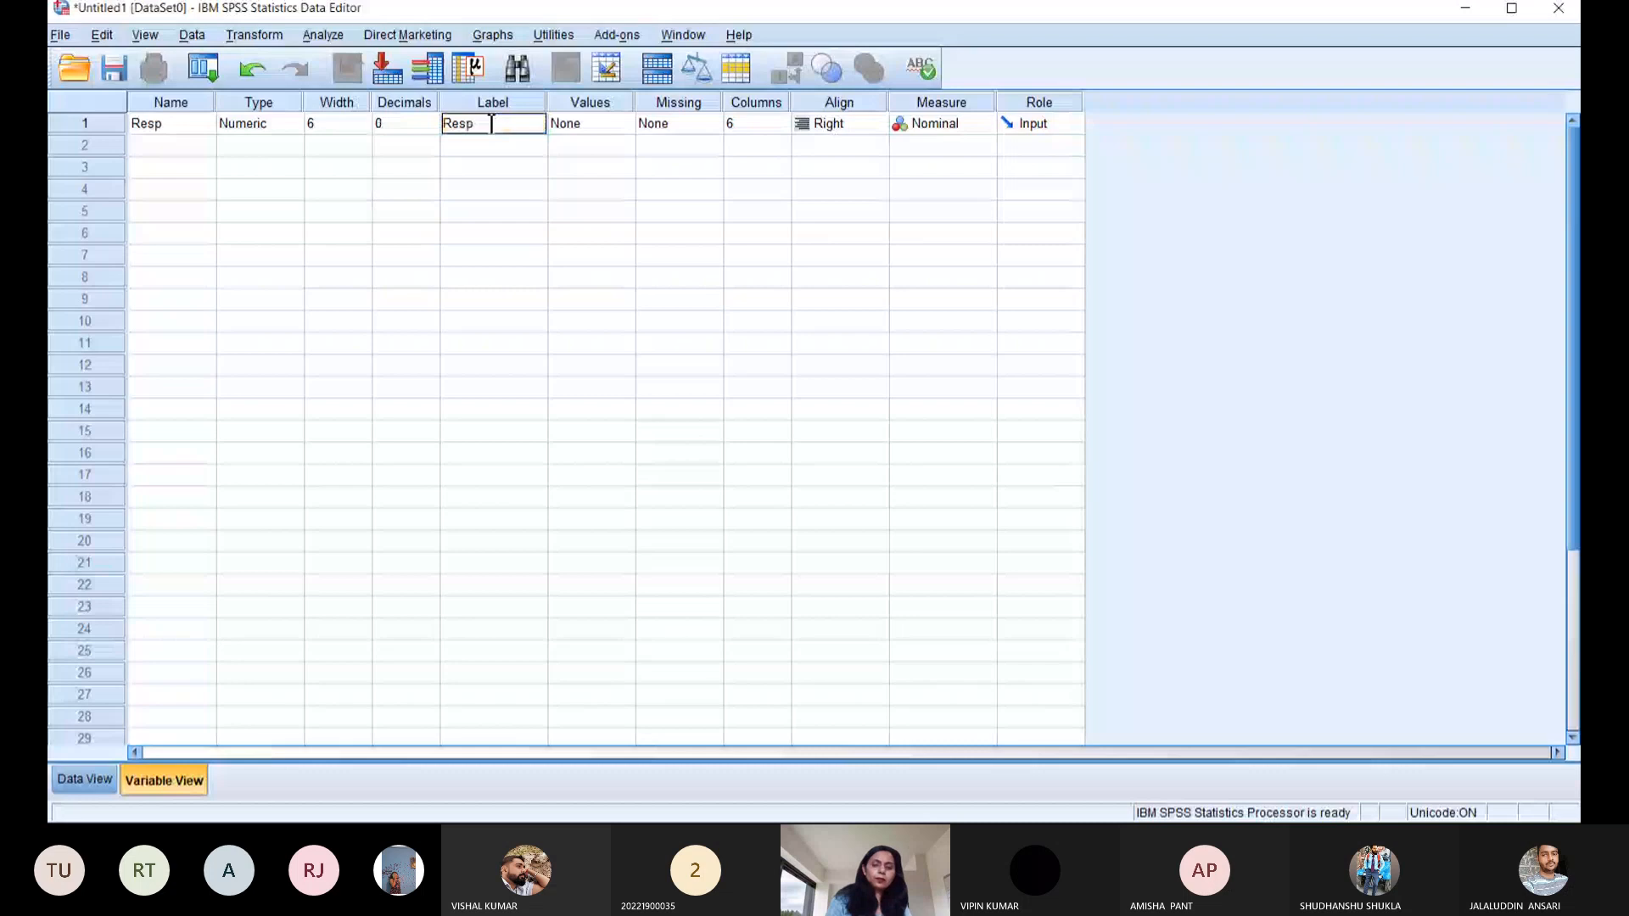
pyautogui.write('onse')
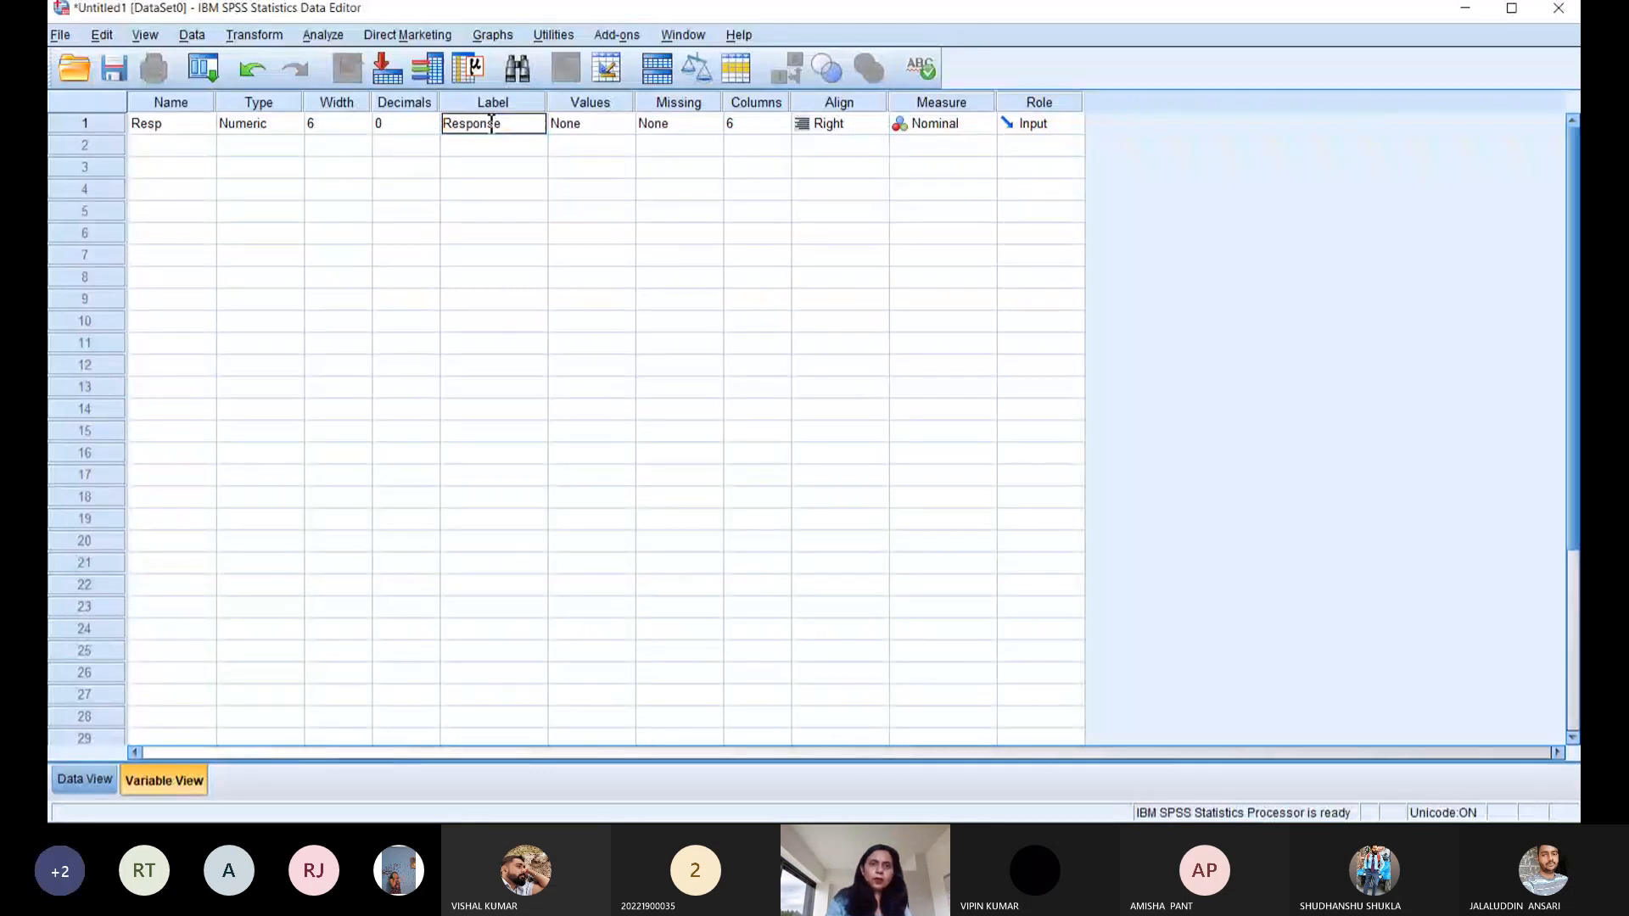
pyautogui.press('BackSpace')
pyautogui.press('BackSpace')
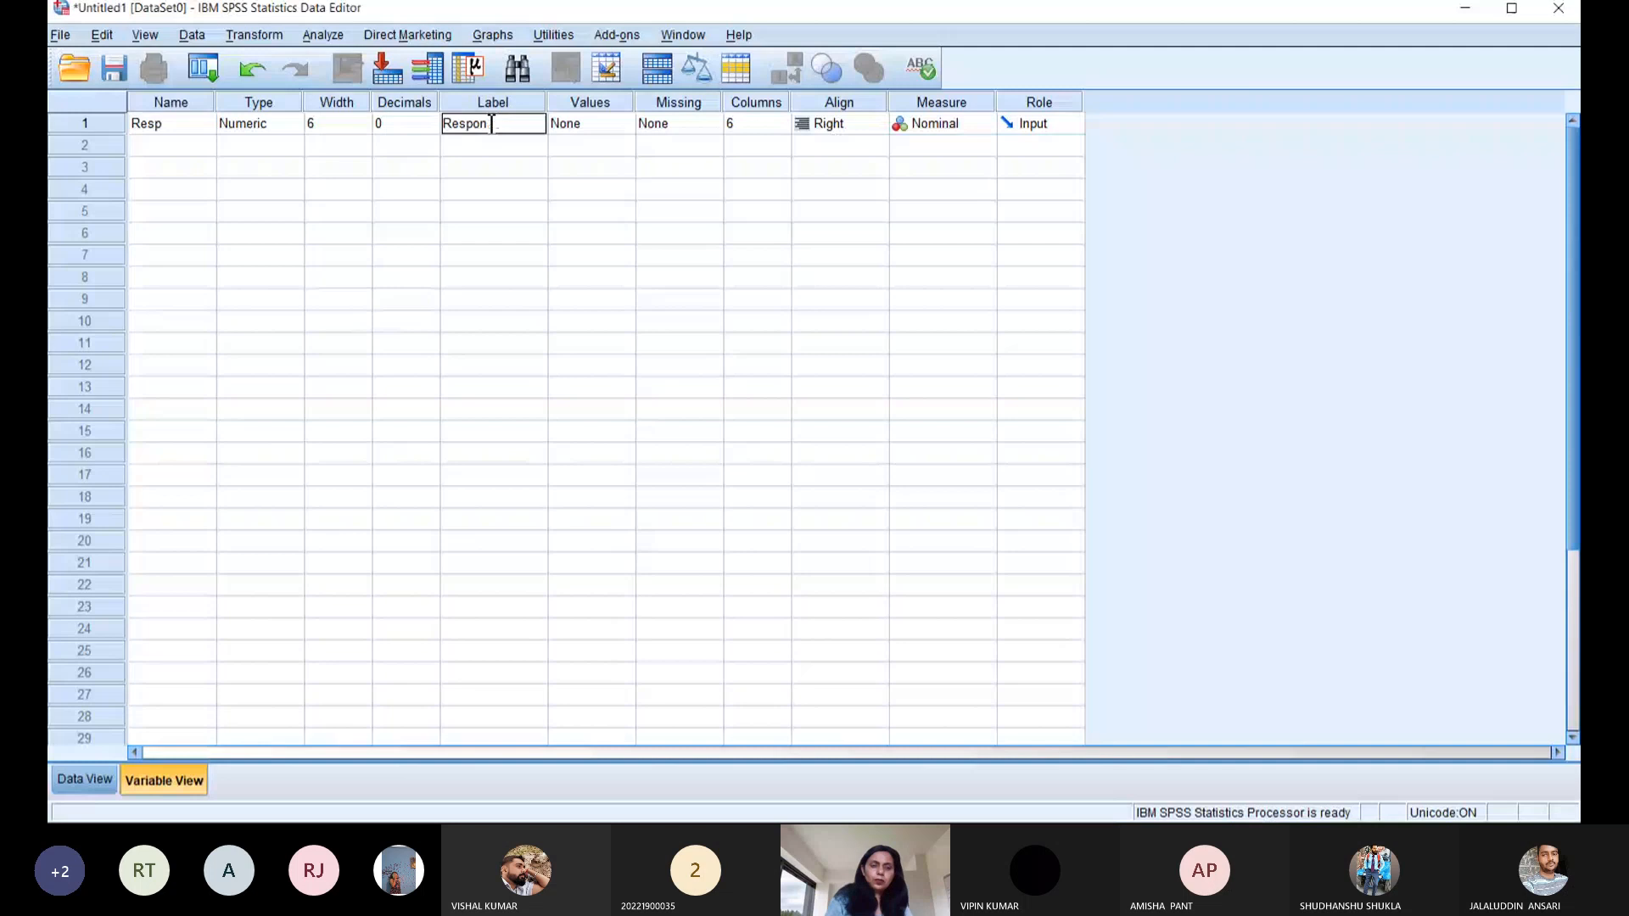
pyautogui.write('dent')
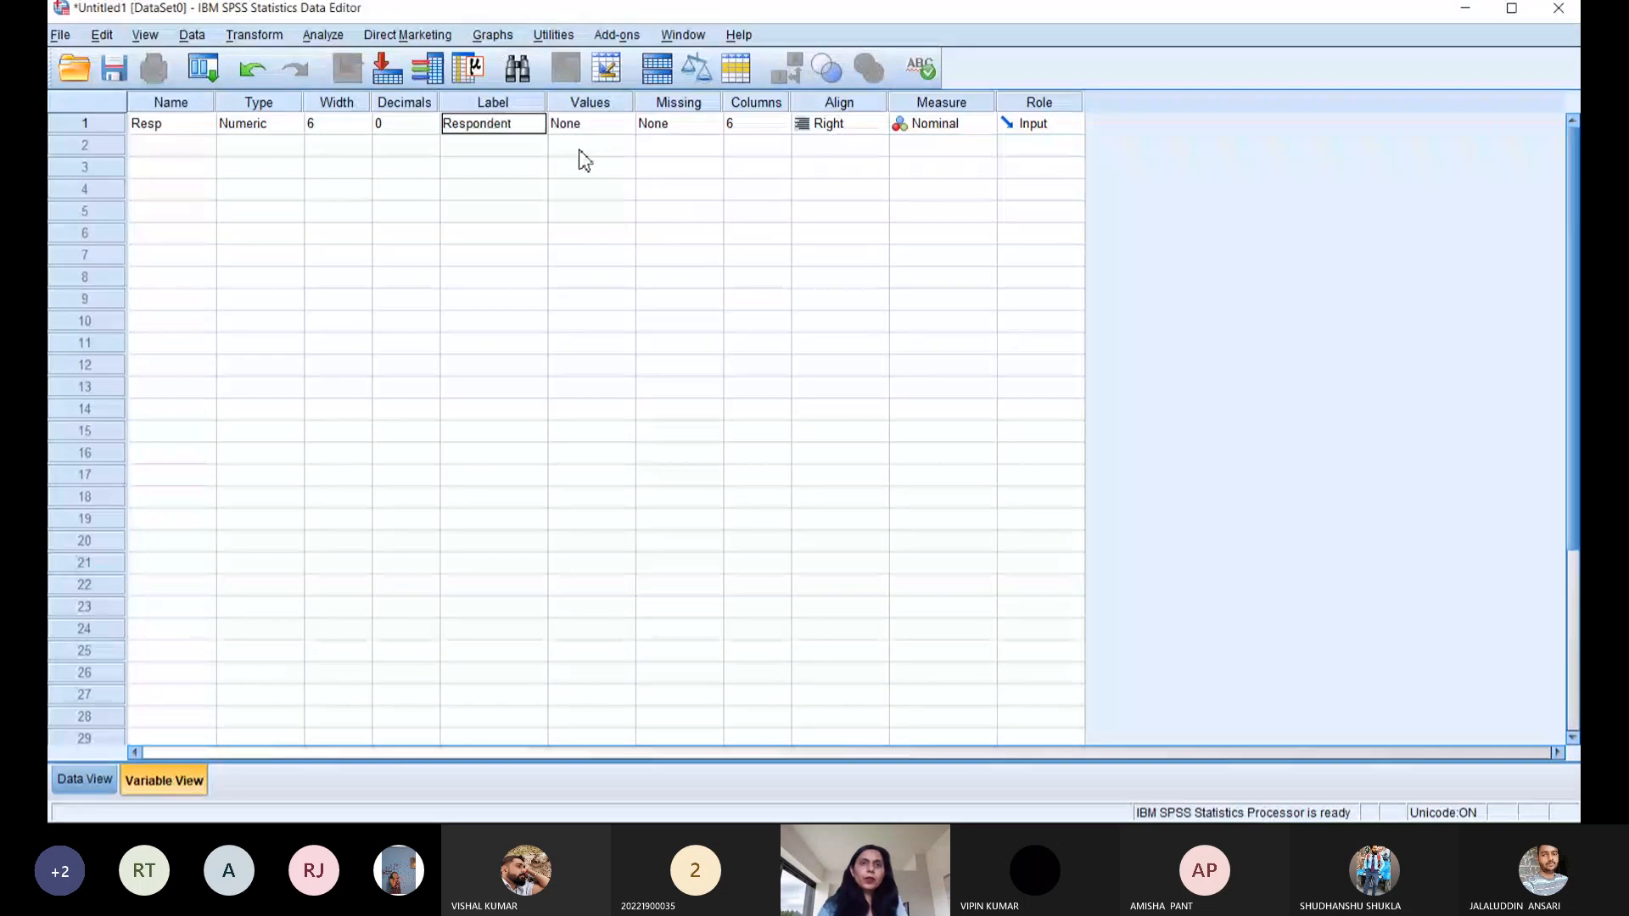
pyautogui.click(612, 127)
pyautogui.click(678, 129)
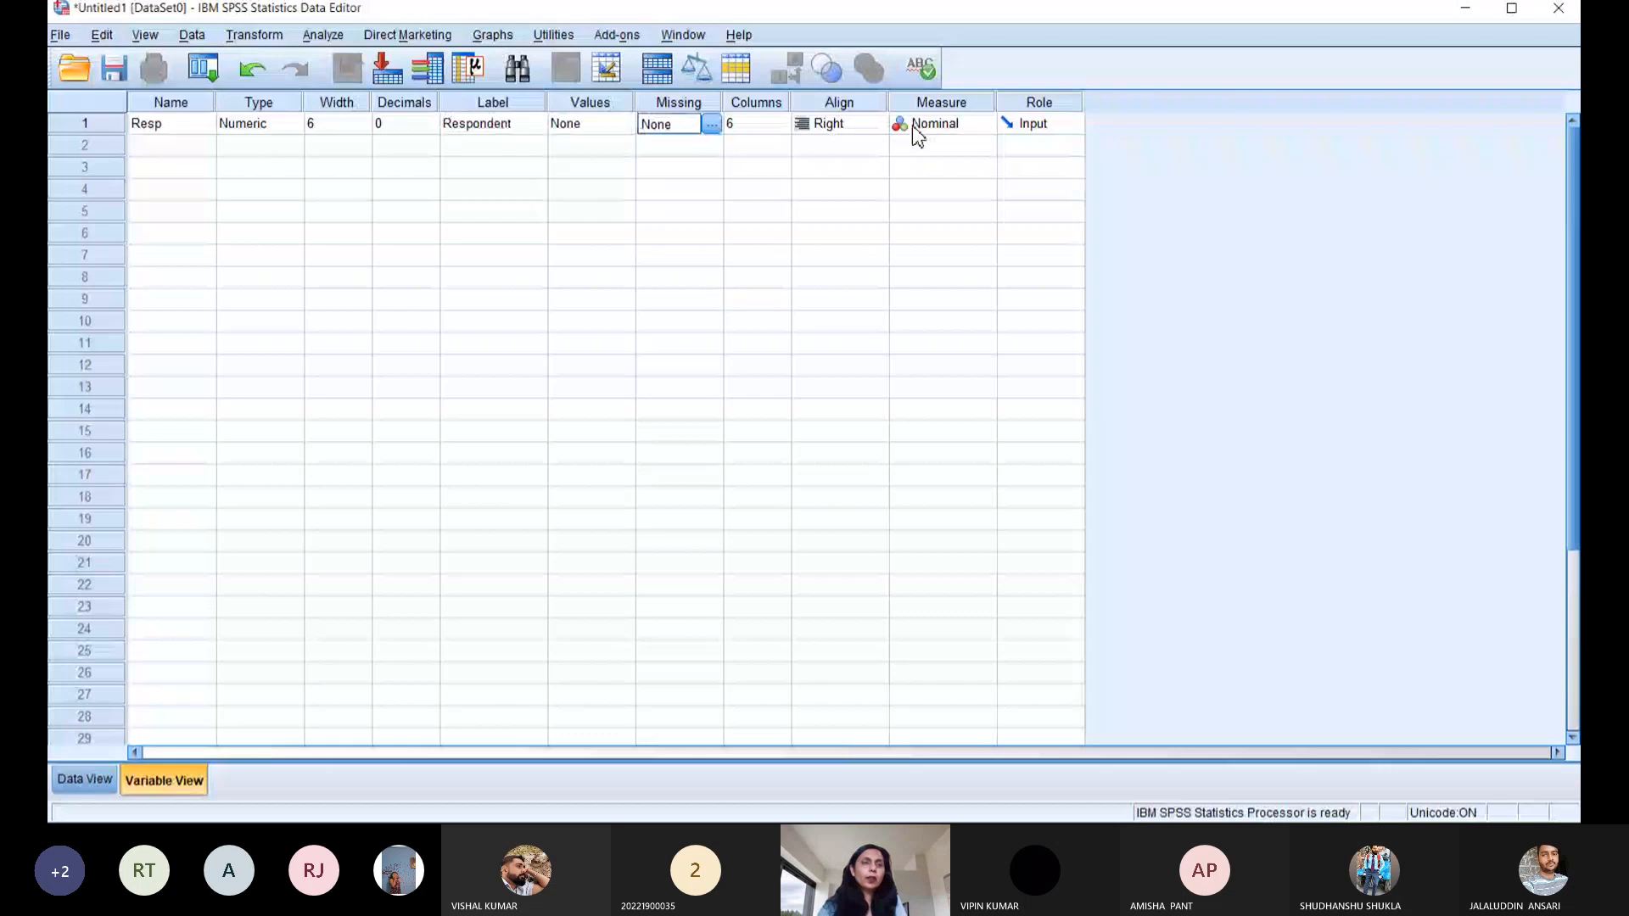
# - Define a second numeric variable named Ontime with 0 decimals
pyautogui.click(178, 151)
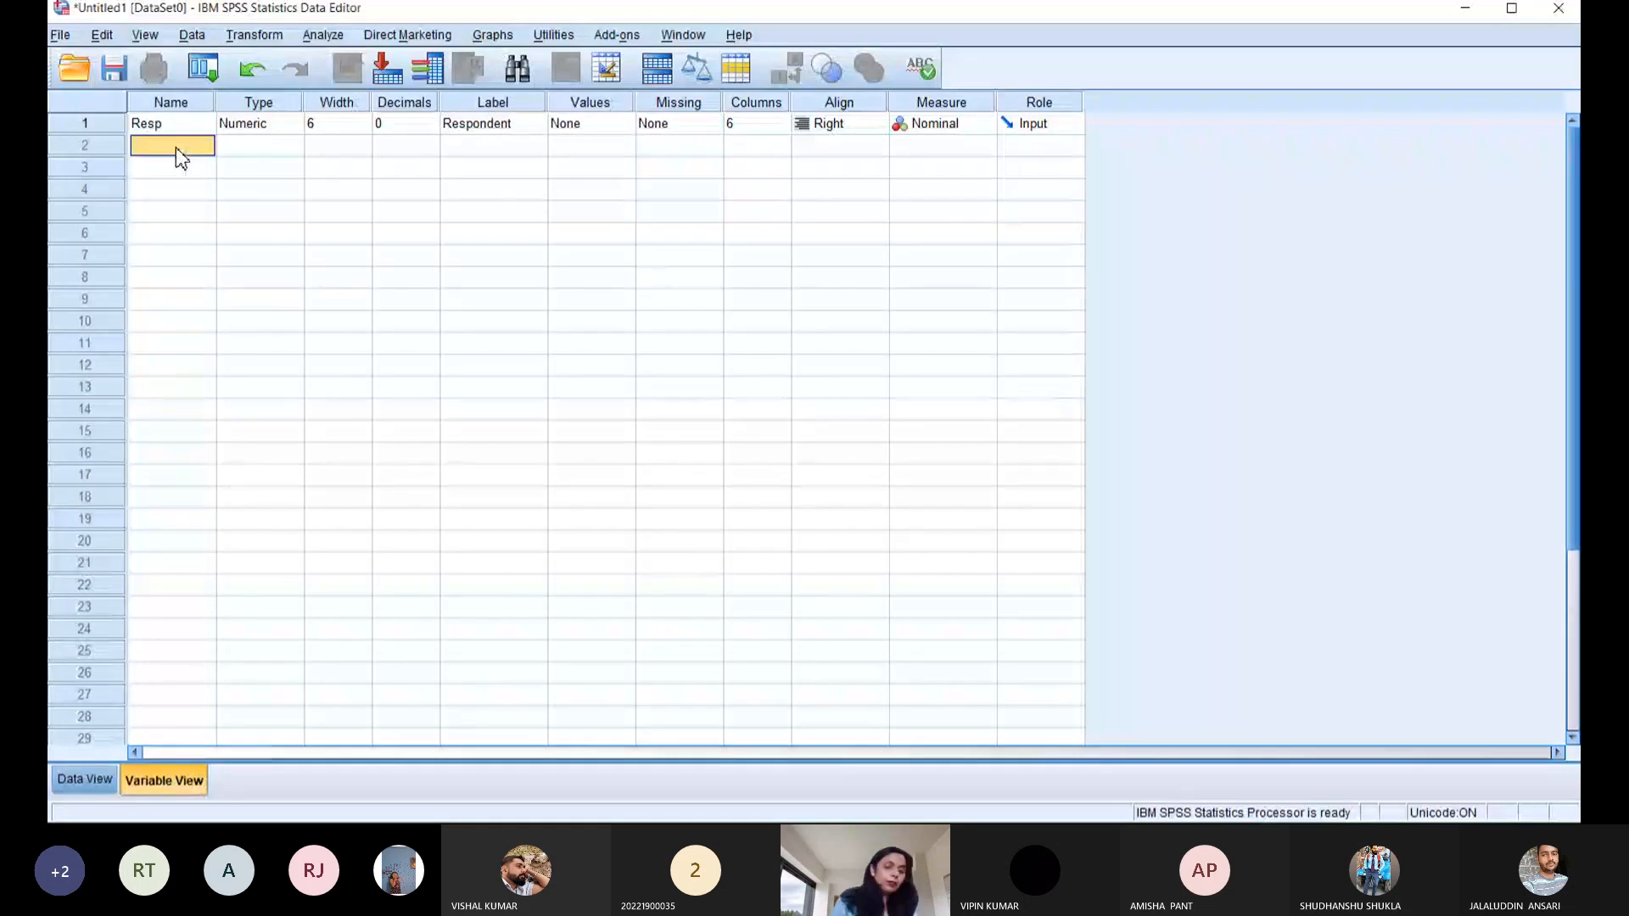
pyautogui.write('On')
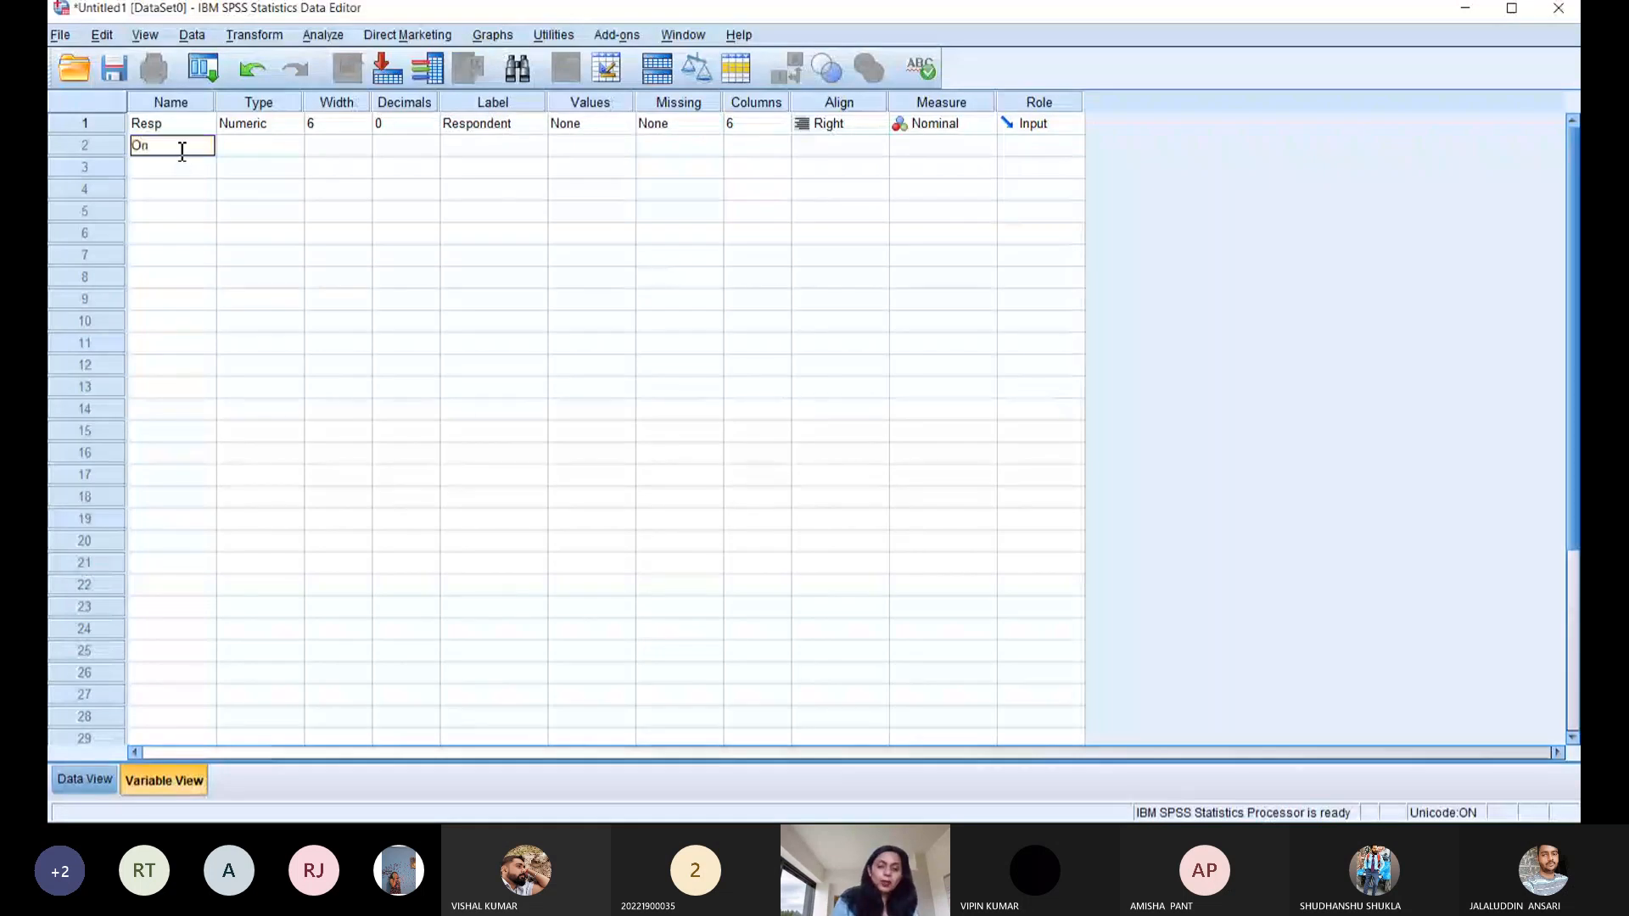
pyautogui.write('time')
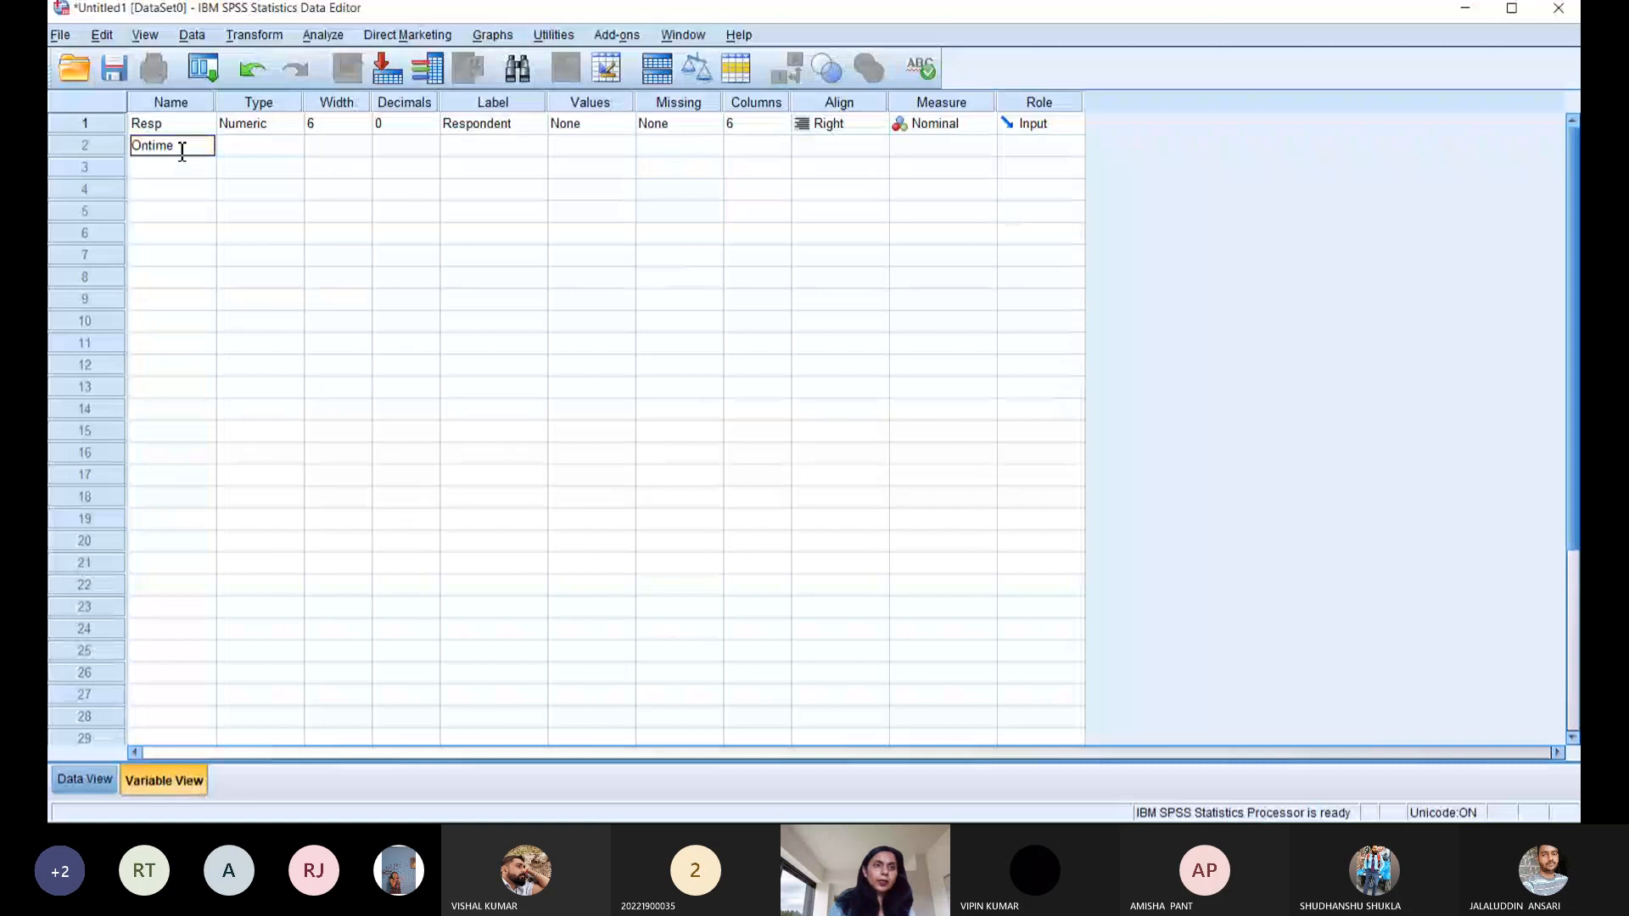
pyautogui.click(263, 153)
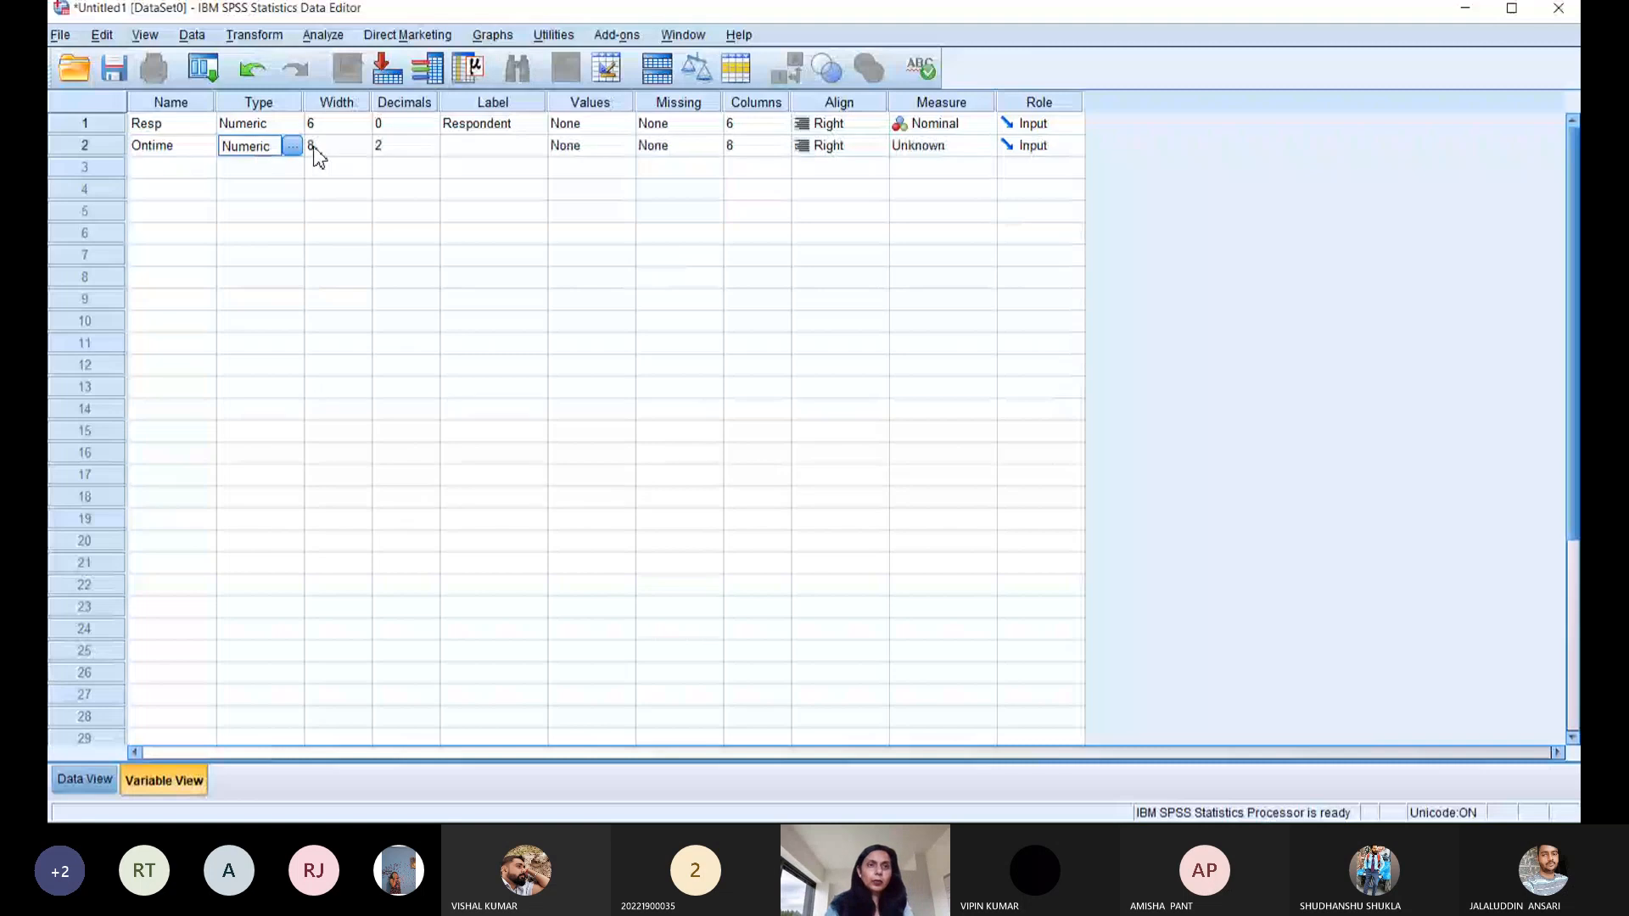
pyautogui.click(389, 151)
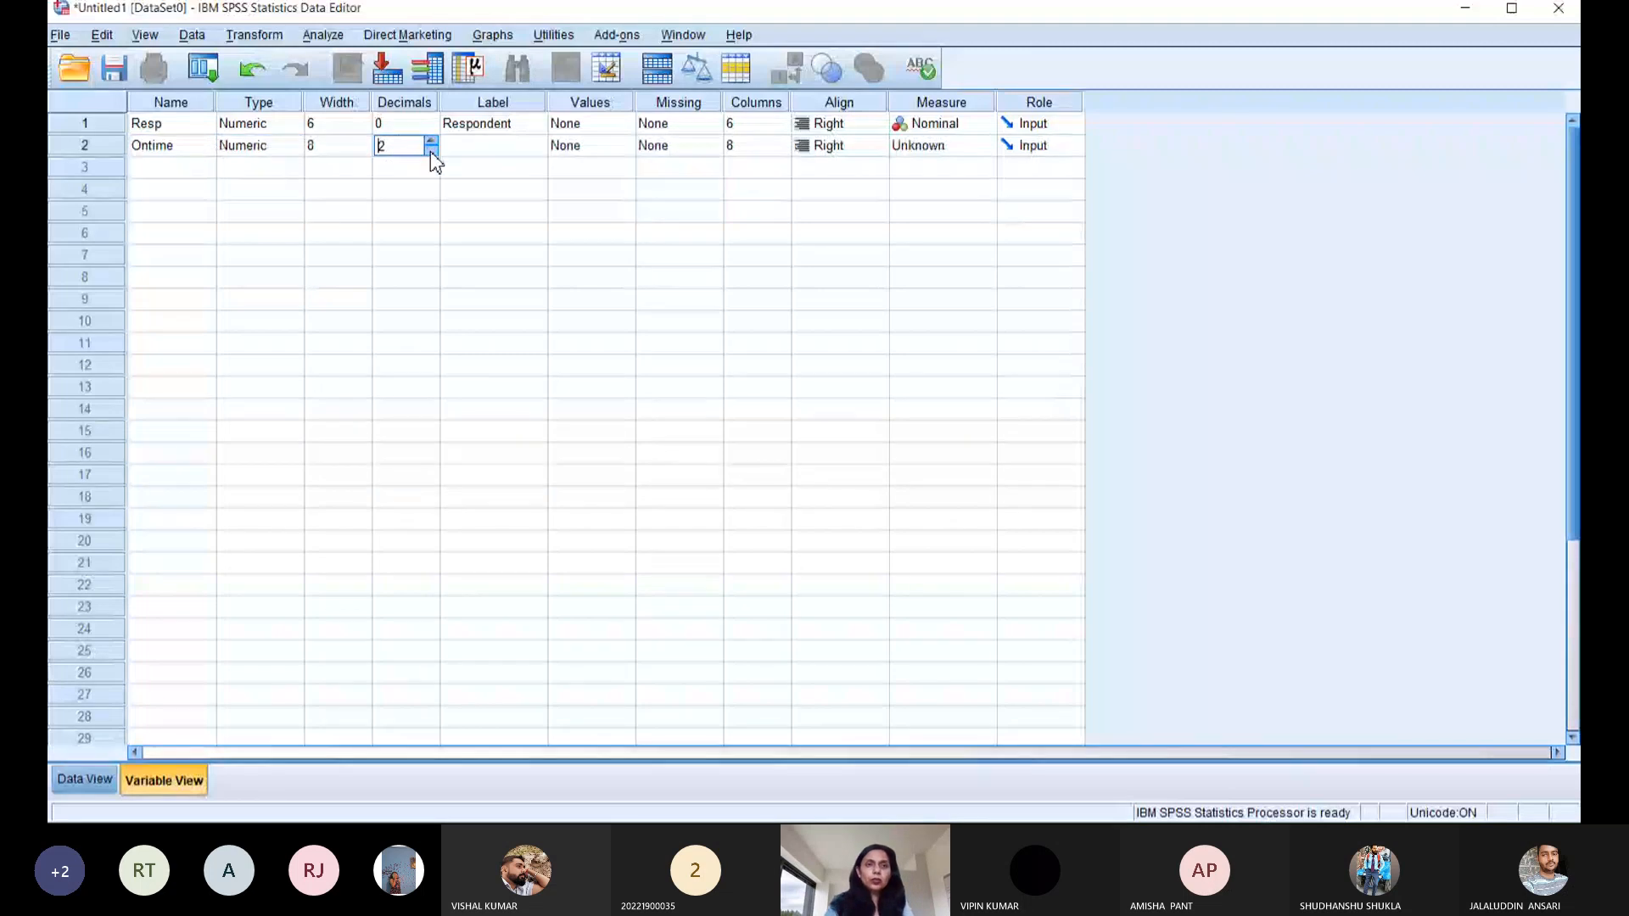
pyautogui.doubleClick(430, 150)
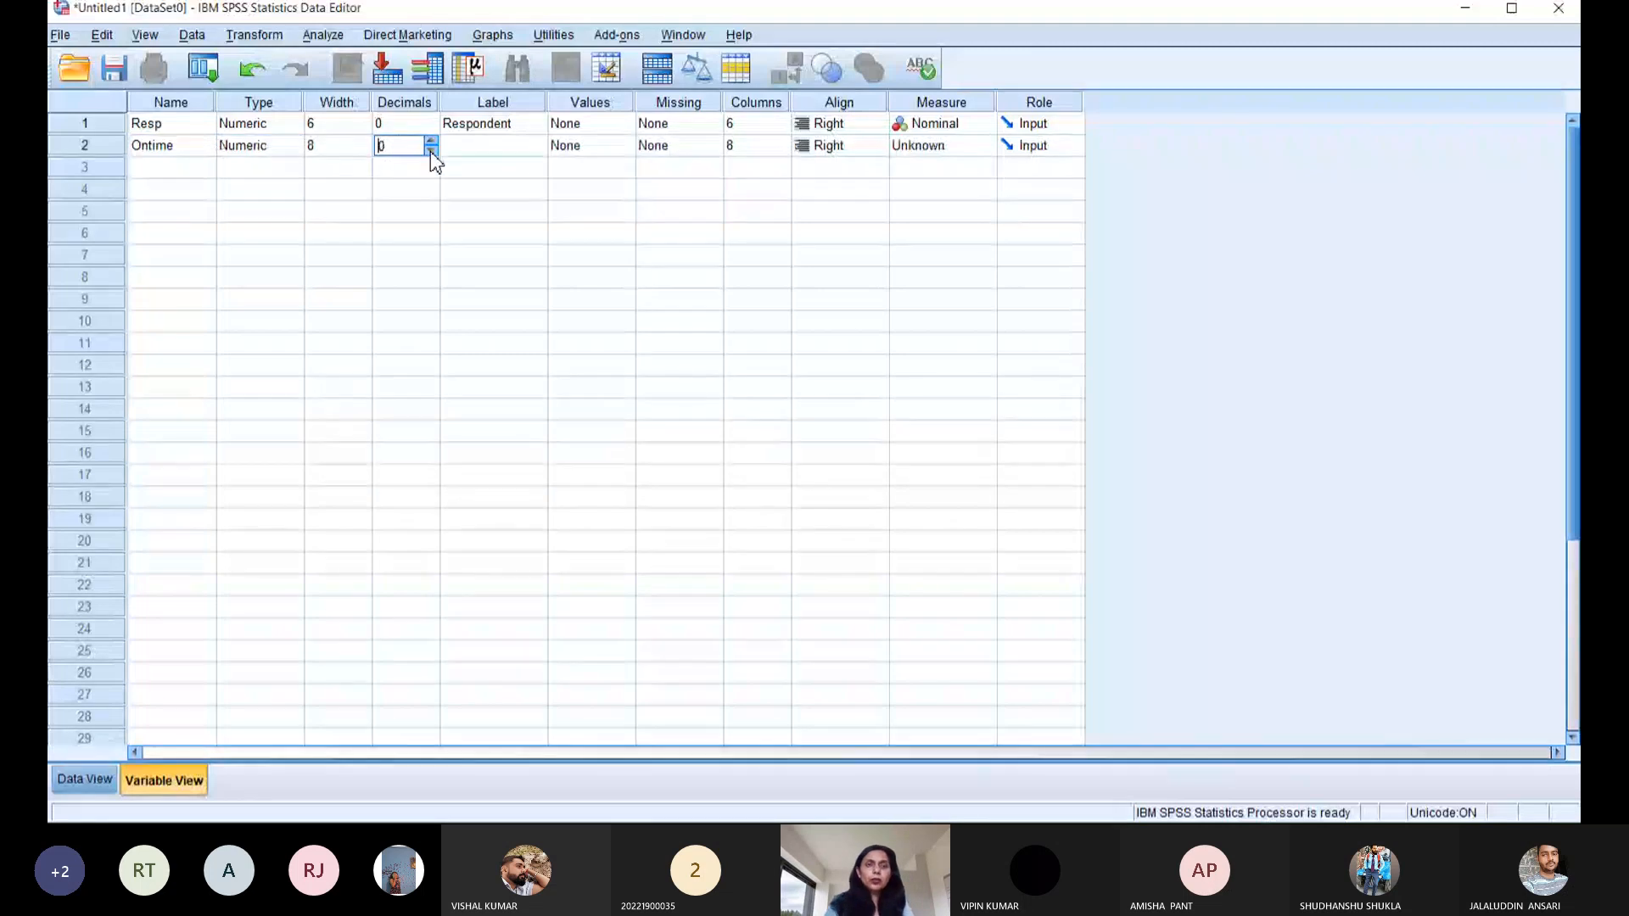
# - Enter Ontime as the label of the Ontime variable
pyautogui.click(495, 161)
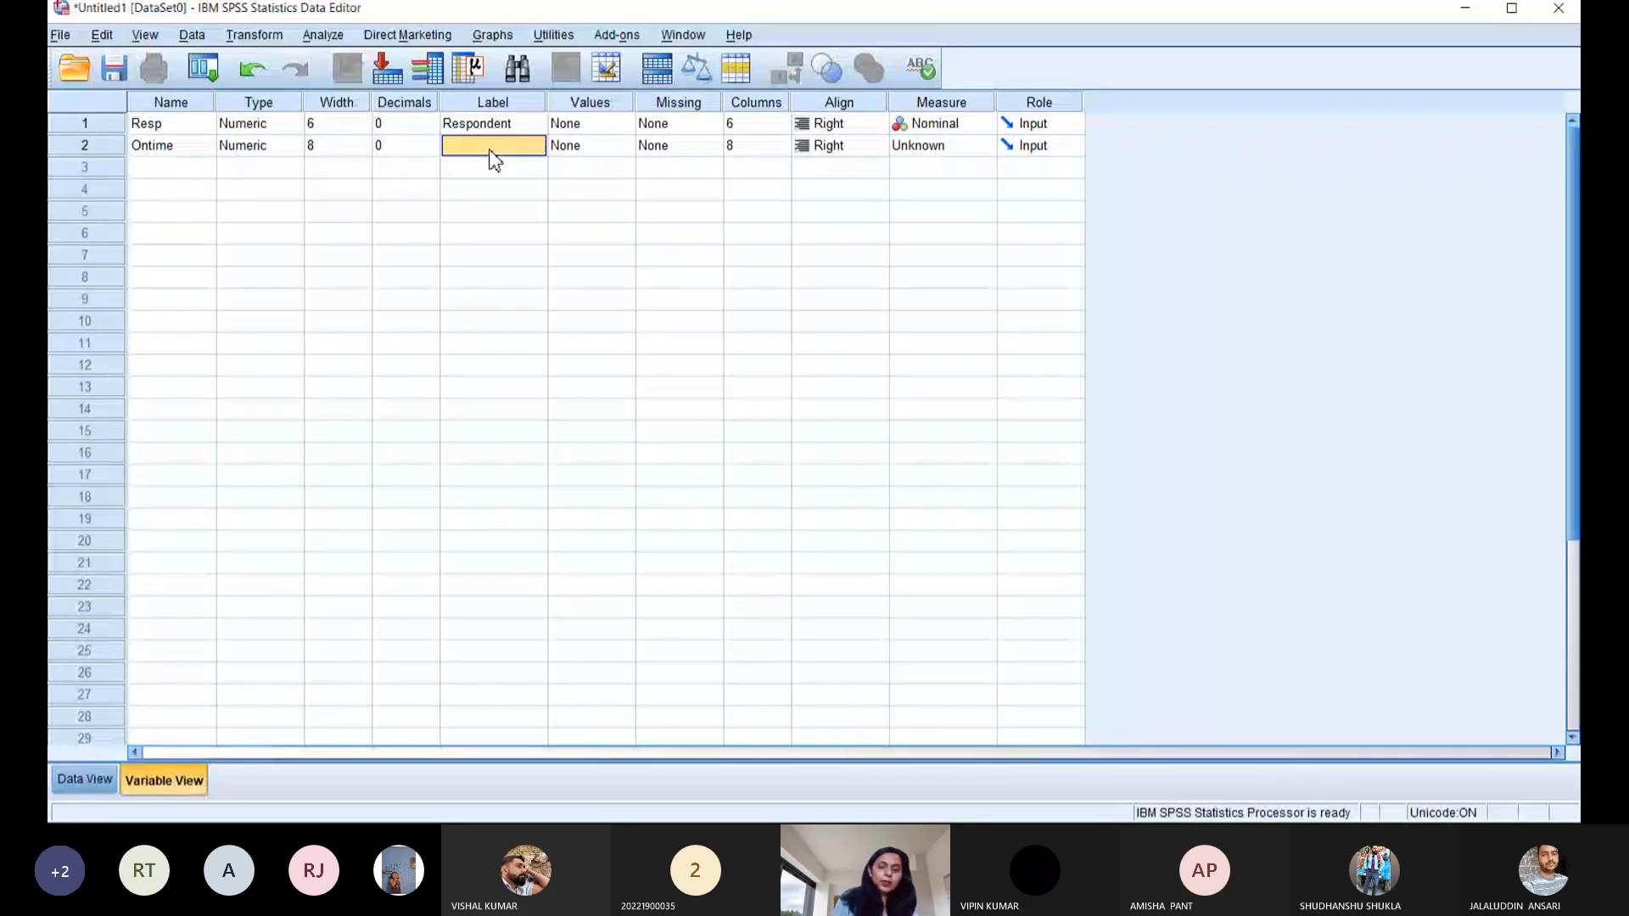
pyautogui.write('Fli')
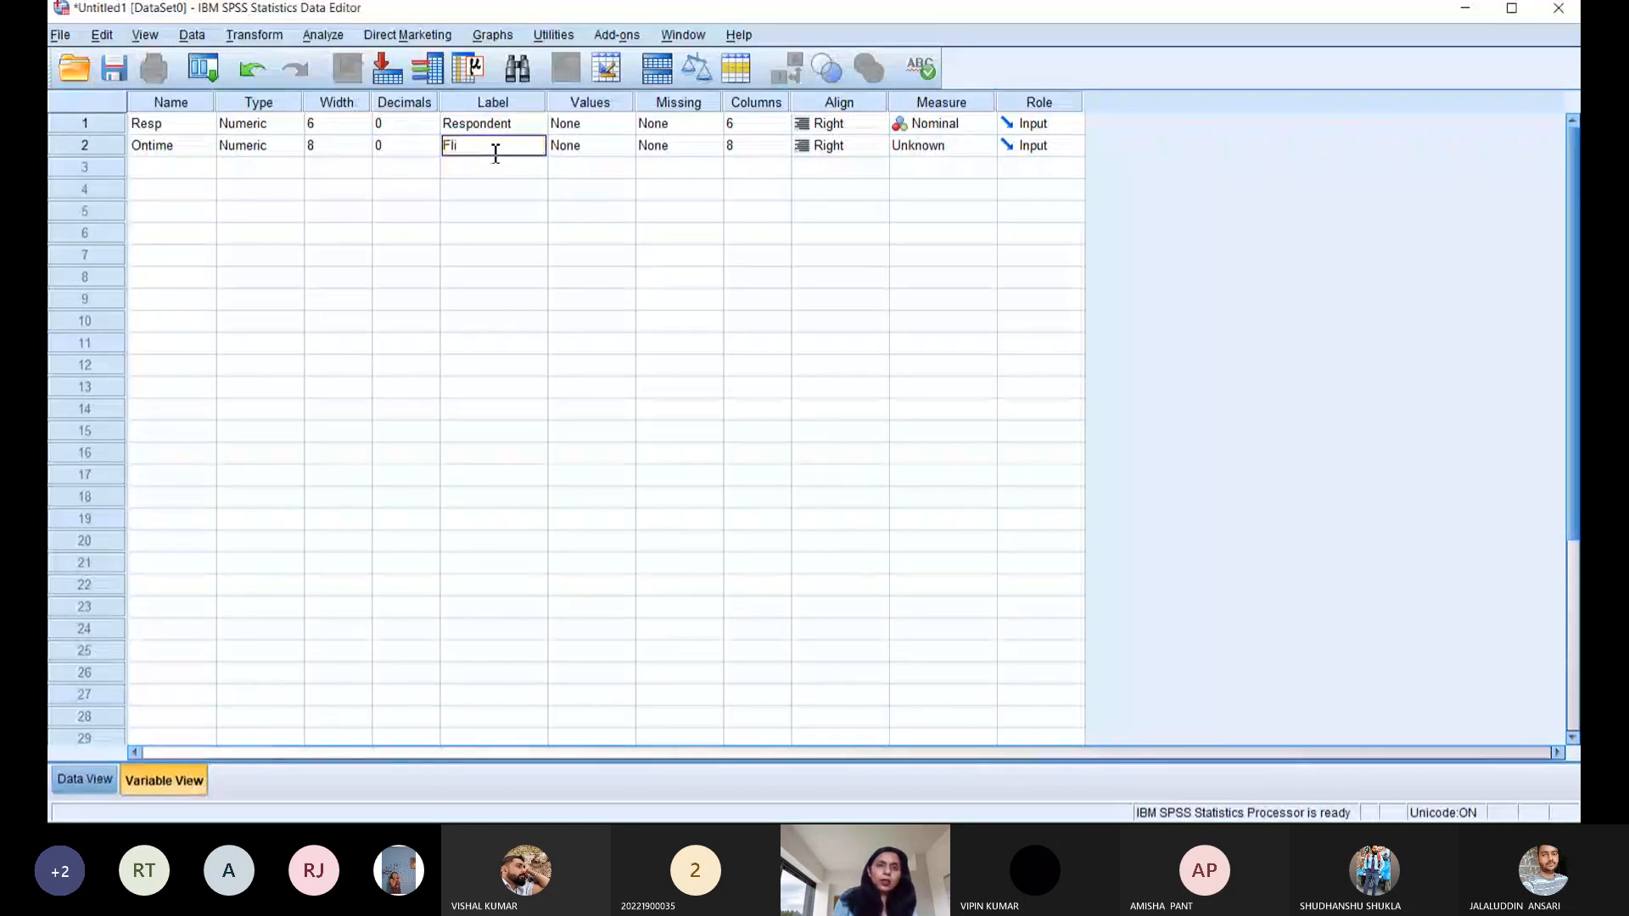
pyautogui.press('BackSpace')
pyautogui.press('BackSpace')
pyautogui.press('BackSpace')
pyautogui.write('Ontime')
pyautogui.click(599, 152)
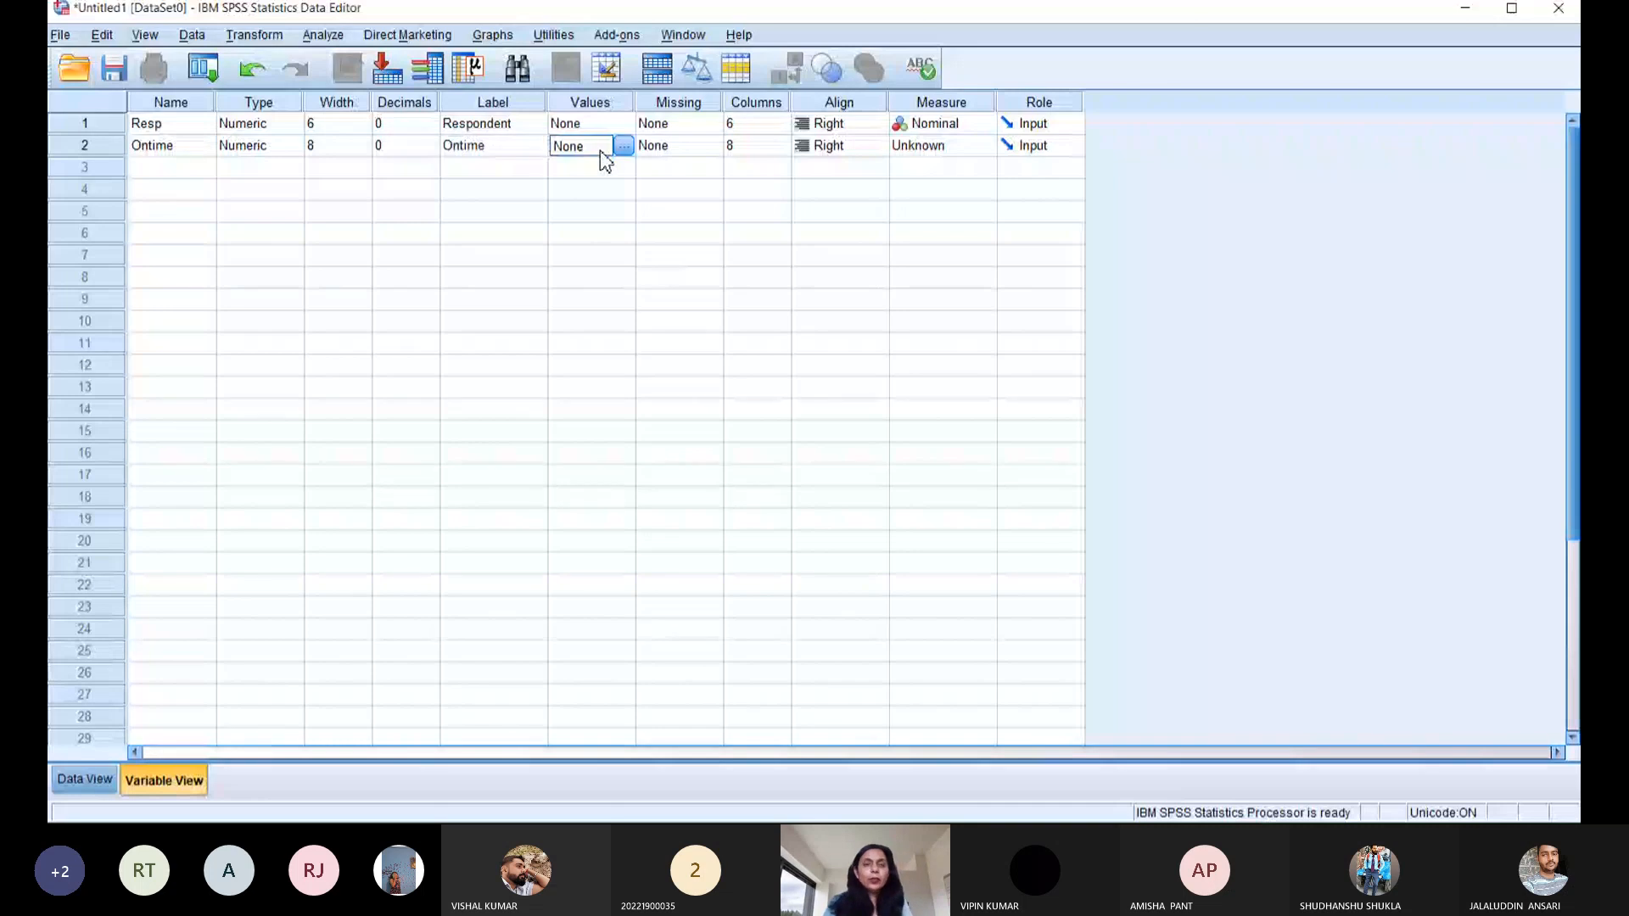
pyautogui.click(623, 147)
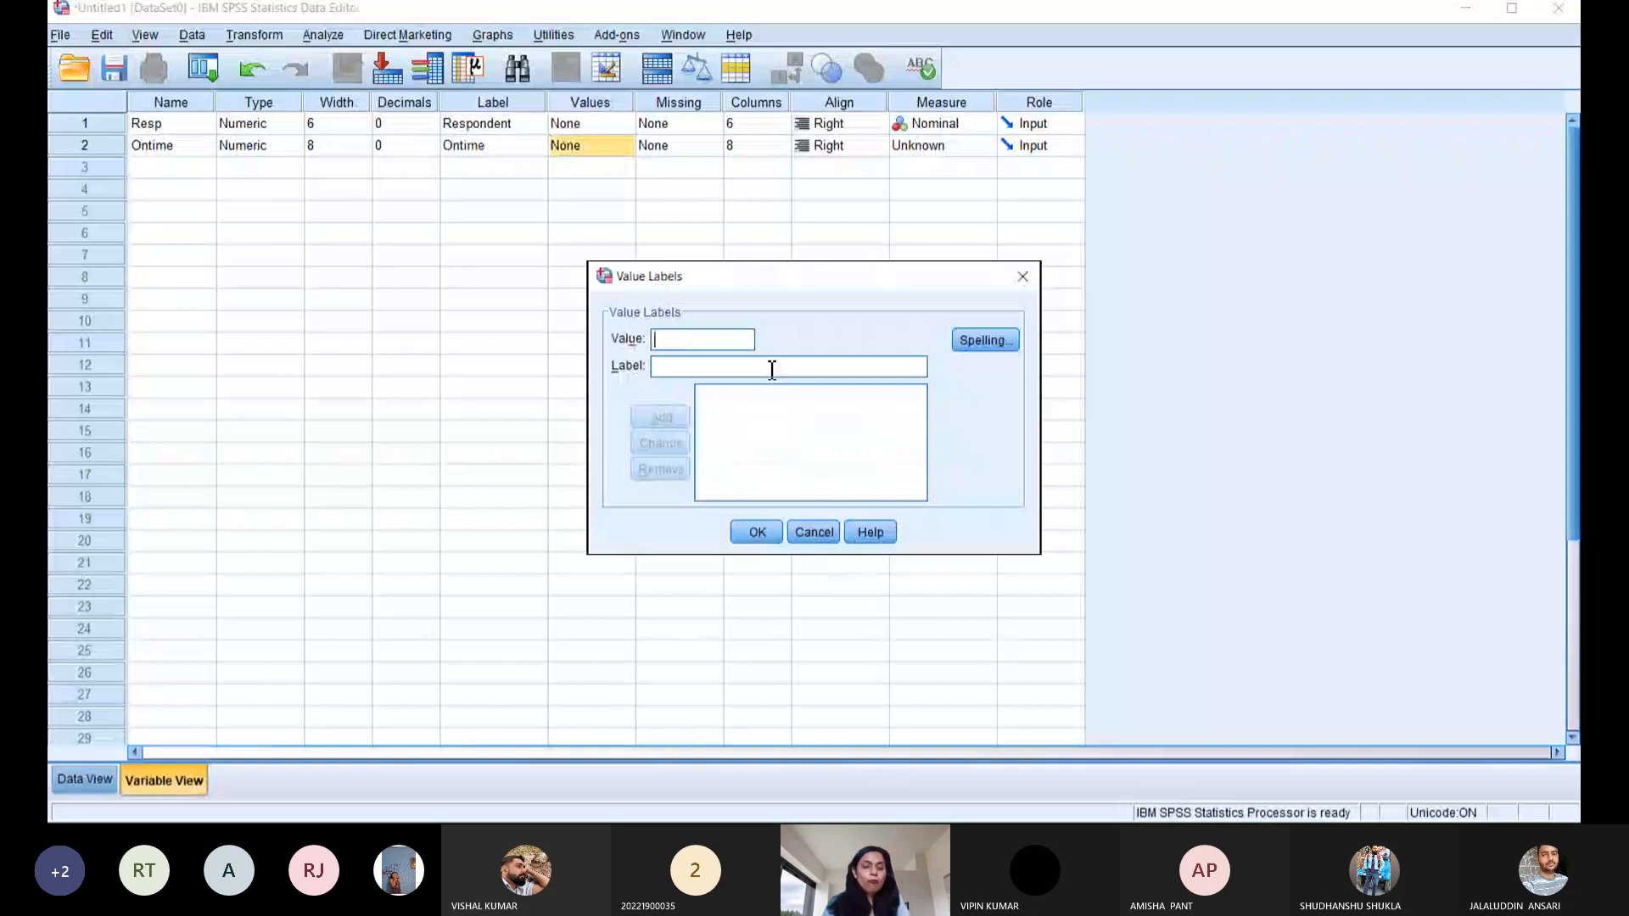
pyautogui.write('1=')
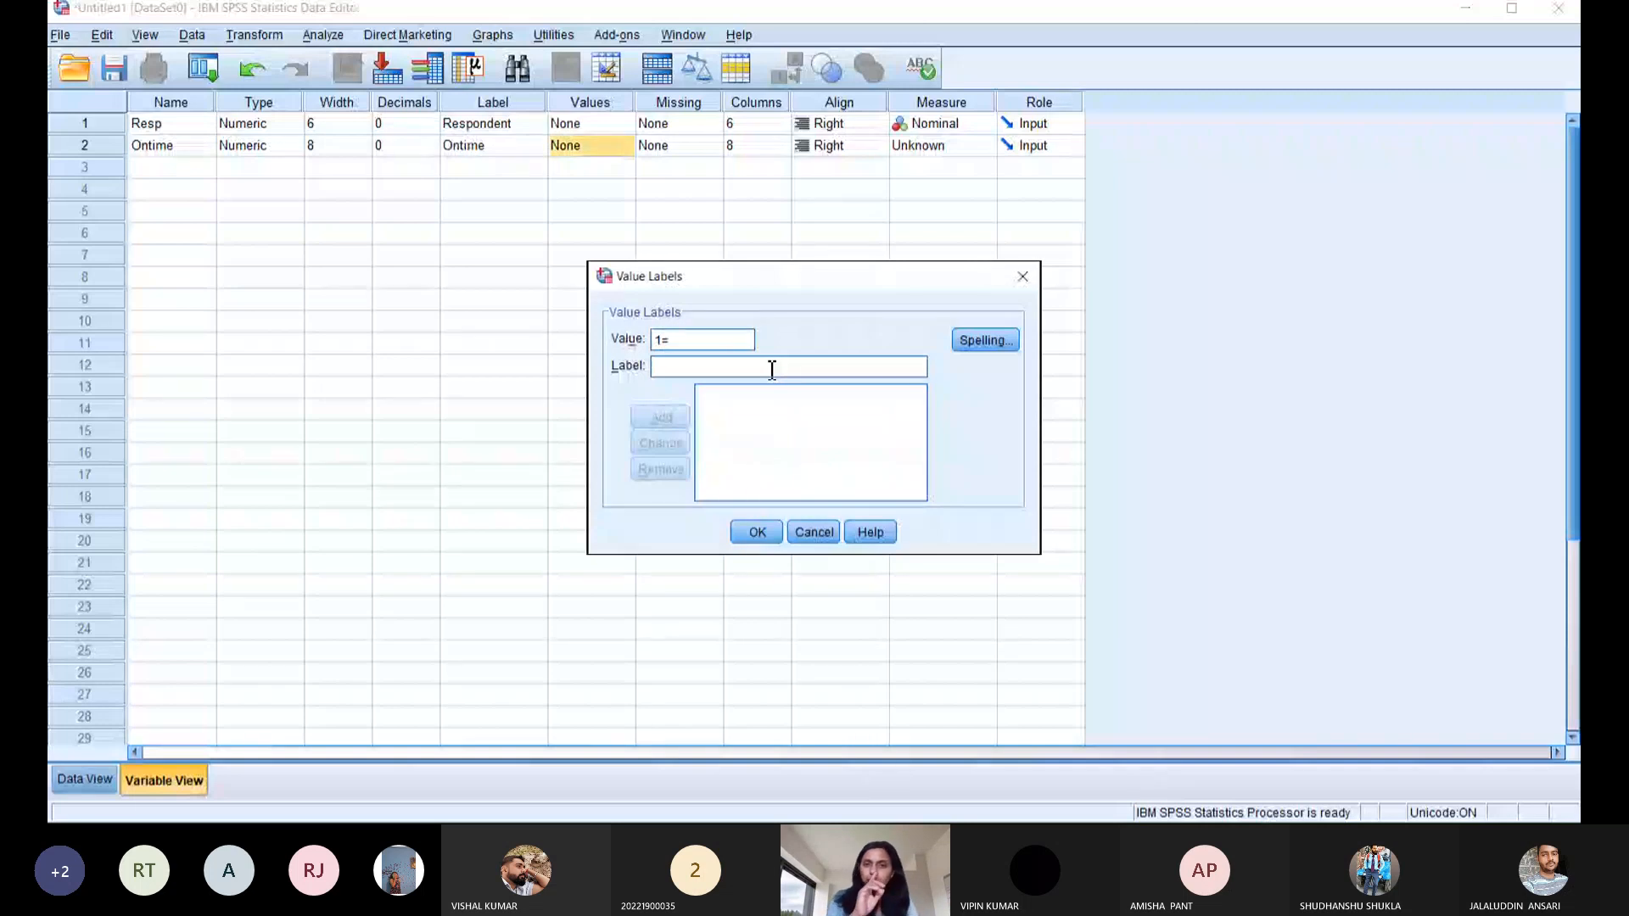
pyautogui.click(716, 366)
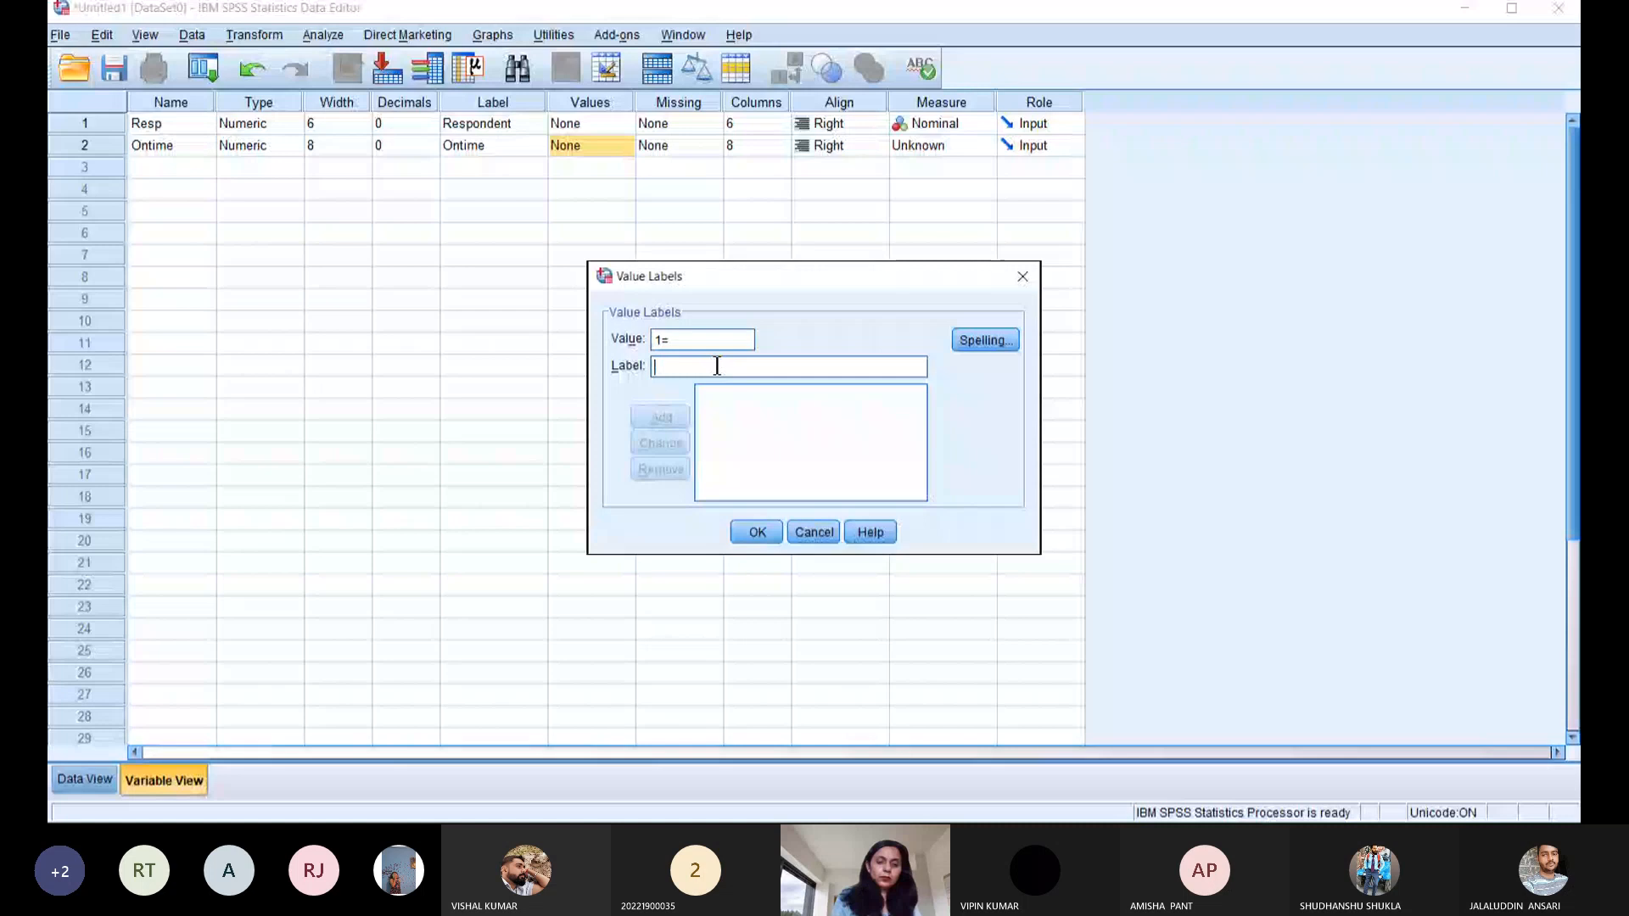
pyautogui.write('S')
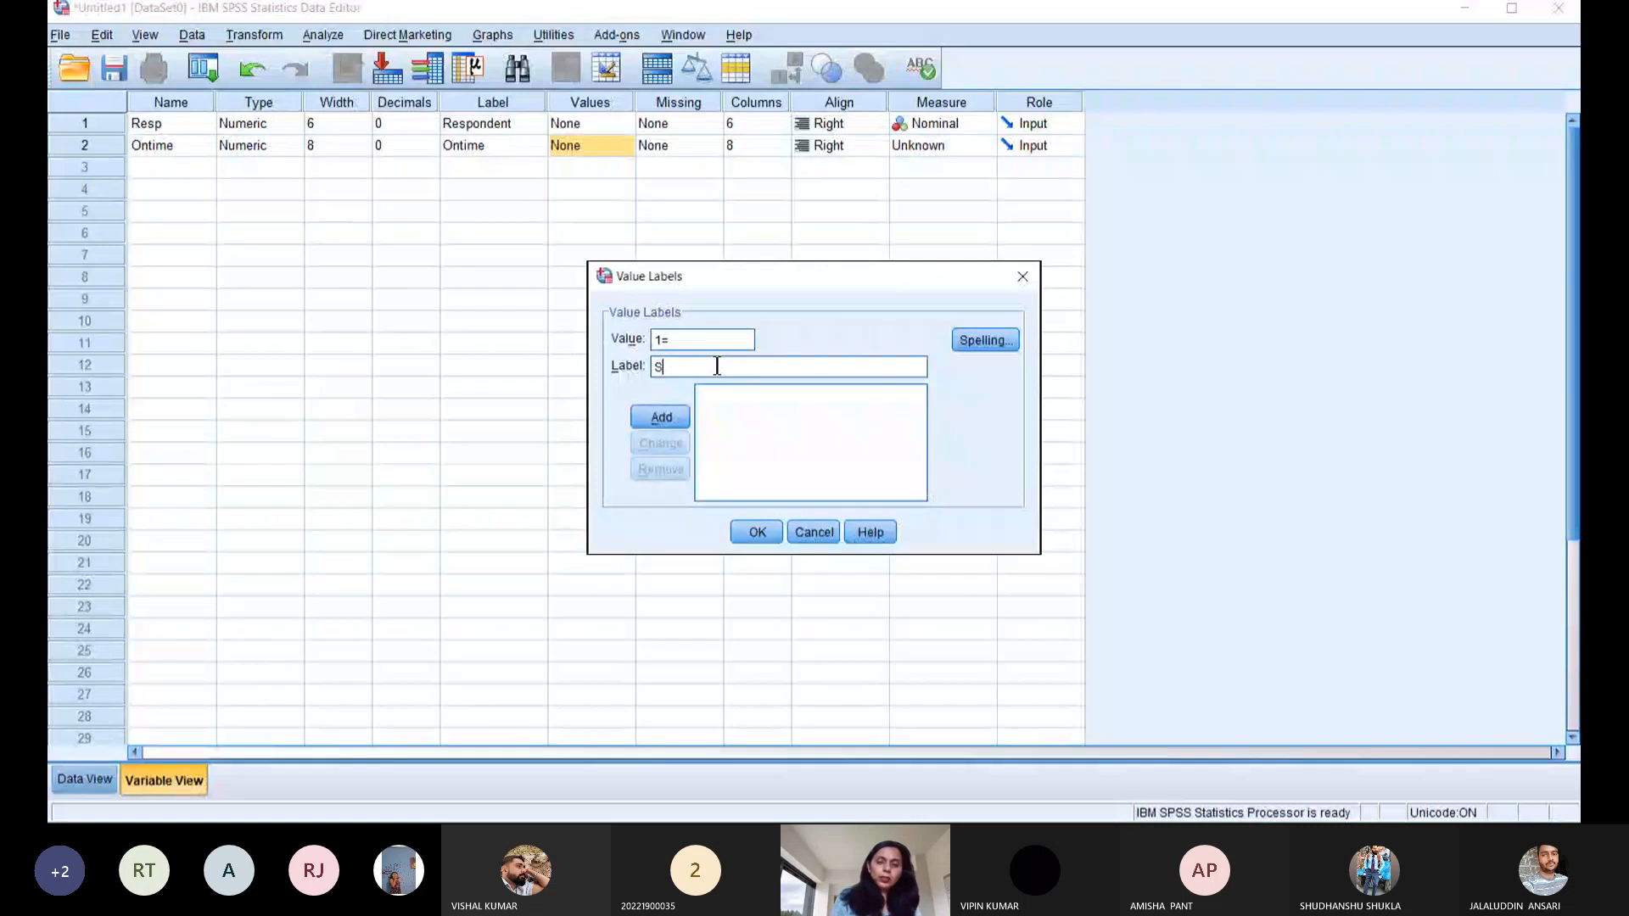
pyautogui.press('BackSpace')
pyautogui.write('Comp')
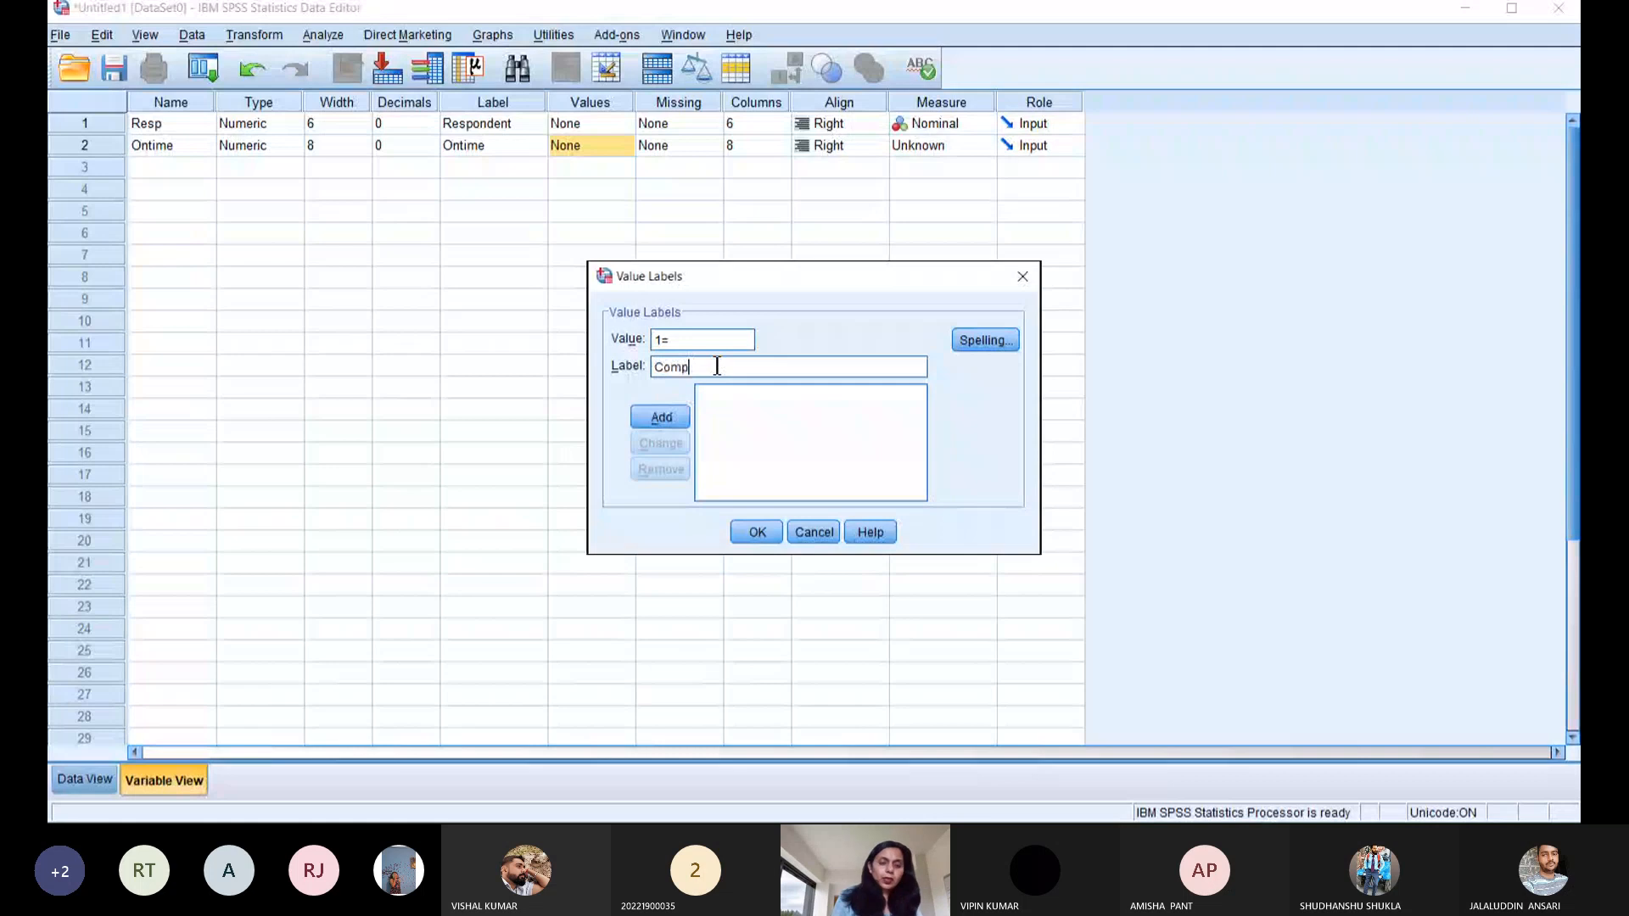
pyautogui.write('letely')
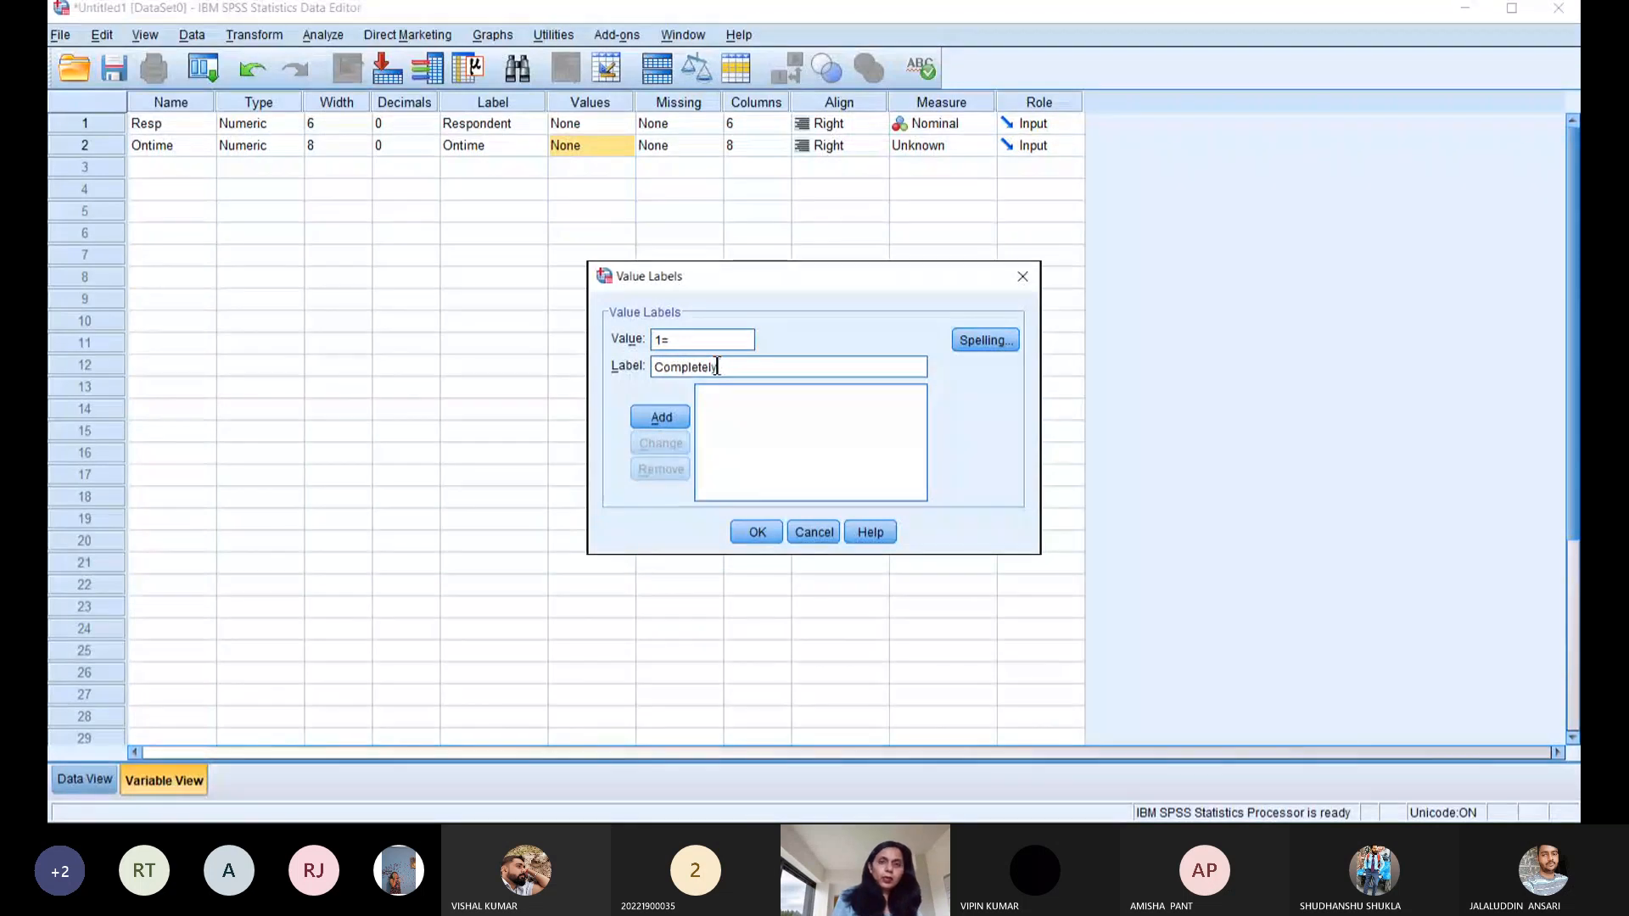
pyautogui.write(' ag')
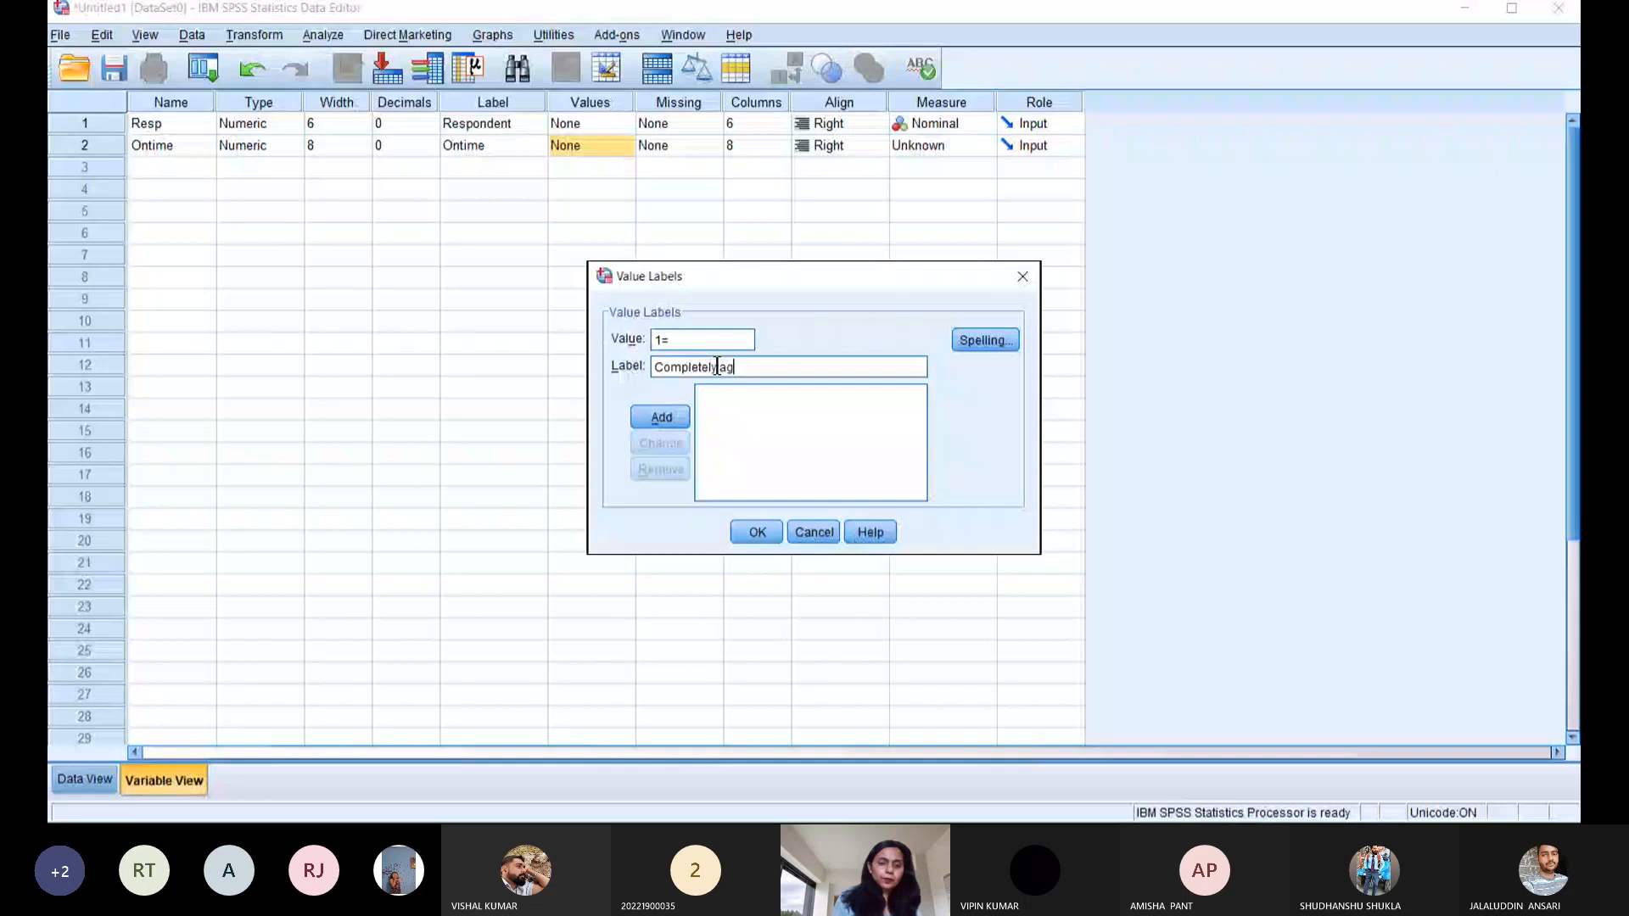
pyautogui.press('BackSpace')
pyautogui.press('BackSpace')
pyautogui.write('disagre')
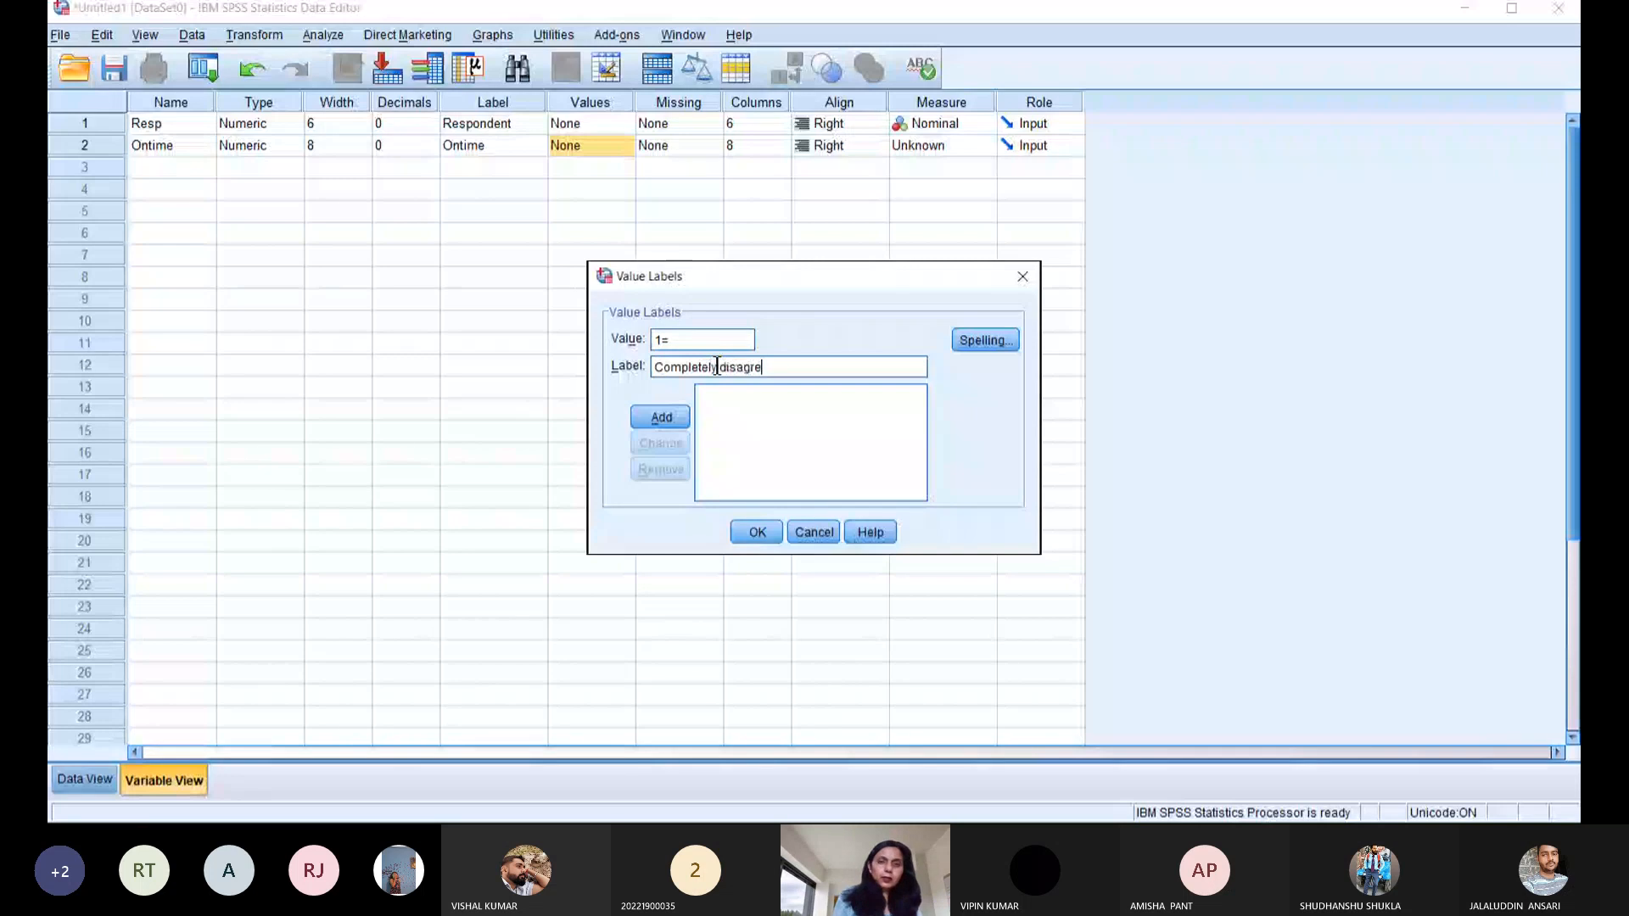
pyautogui.write('e')
pyautogui.click(670, 418)
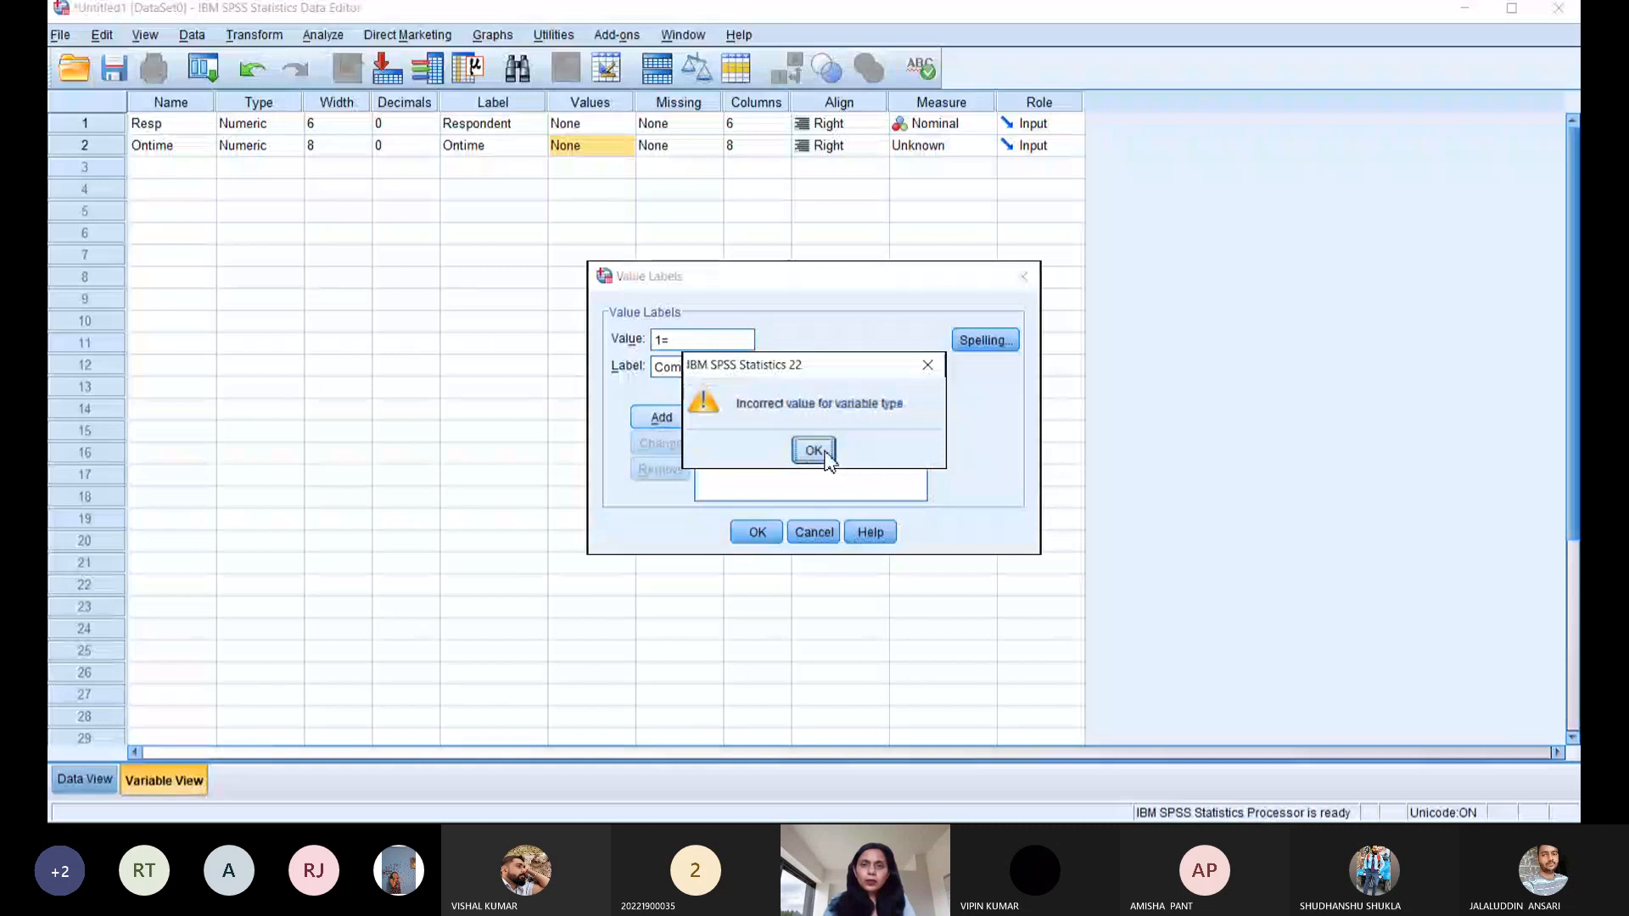
pyautogui.click(826, 455)
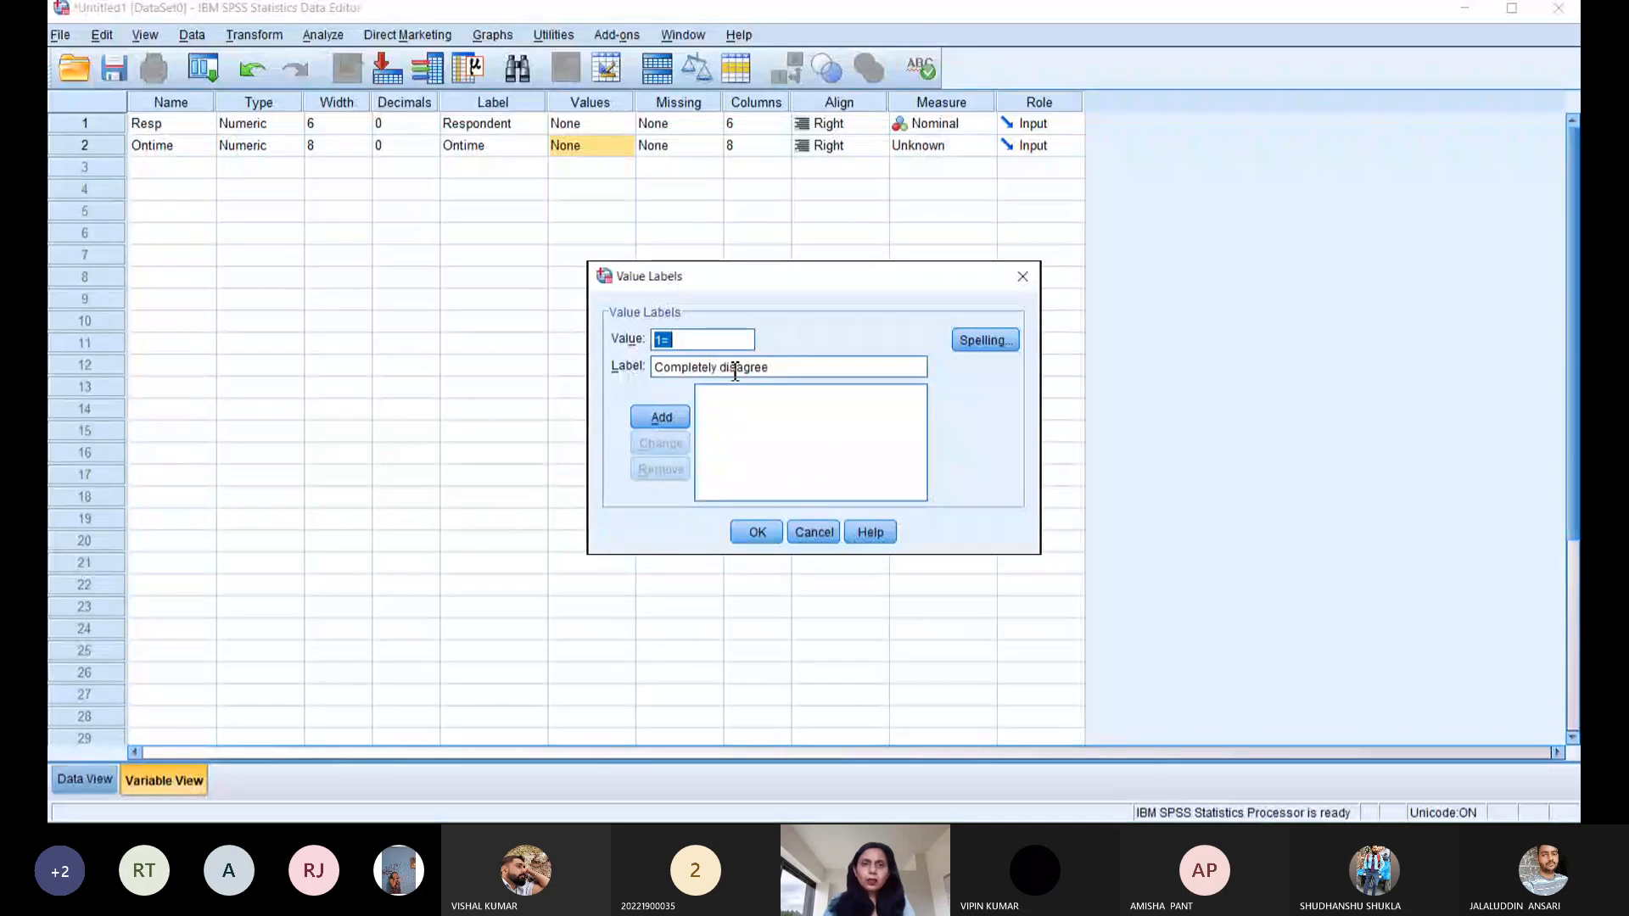
pyautogui.click(1027, 277)
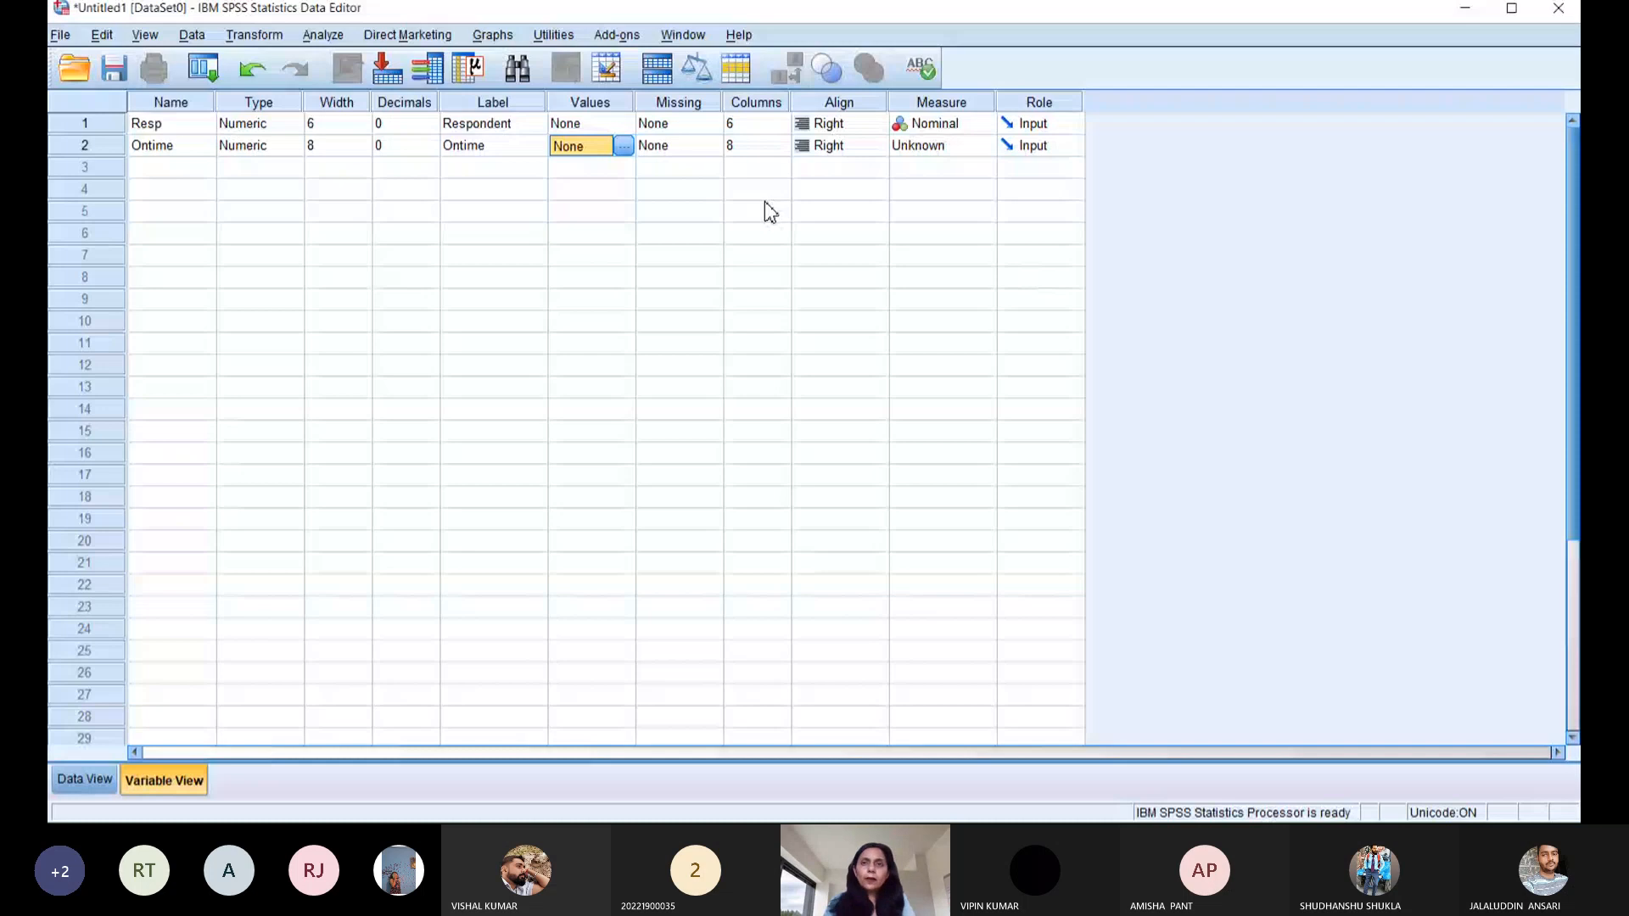
# - Check the Ontime variable's type settings and set its measurement level to Scale
pyautogui.click(295, 146)
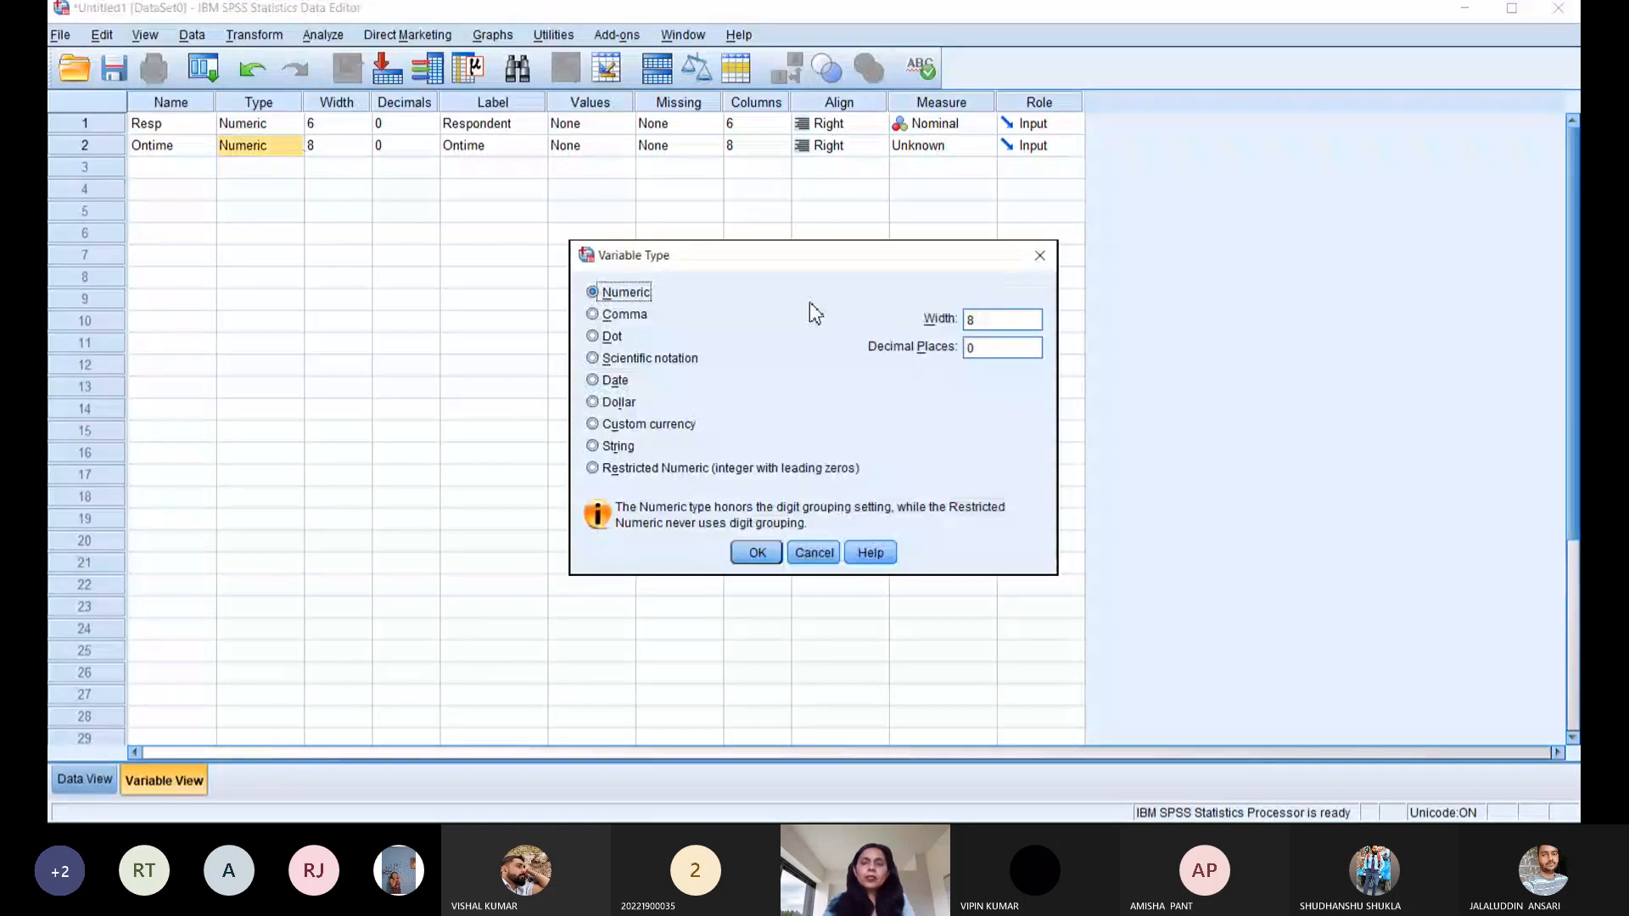
pyautogui.click(1039, 257)
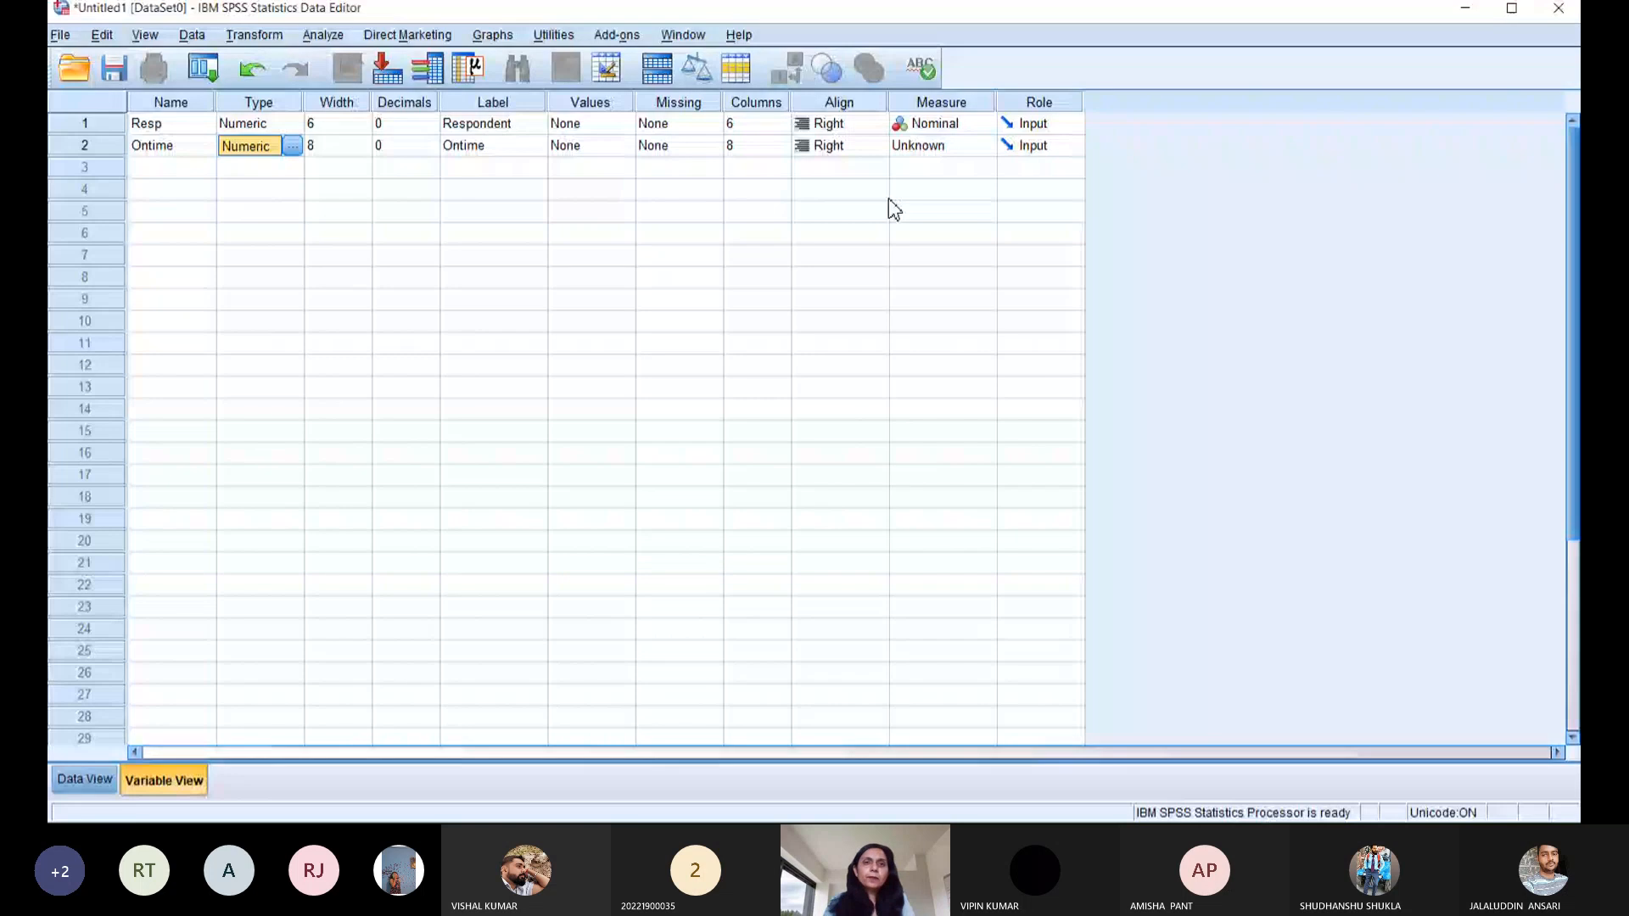
pyautogui.click(933, 145)
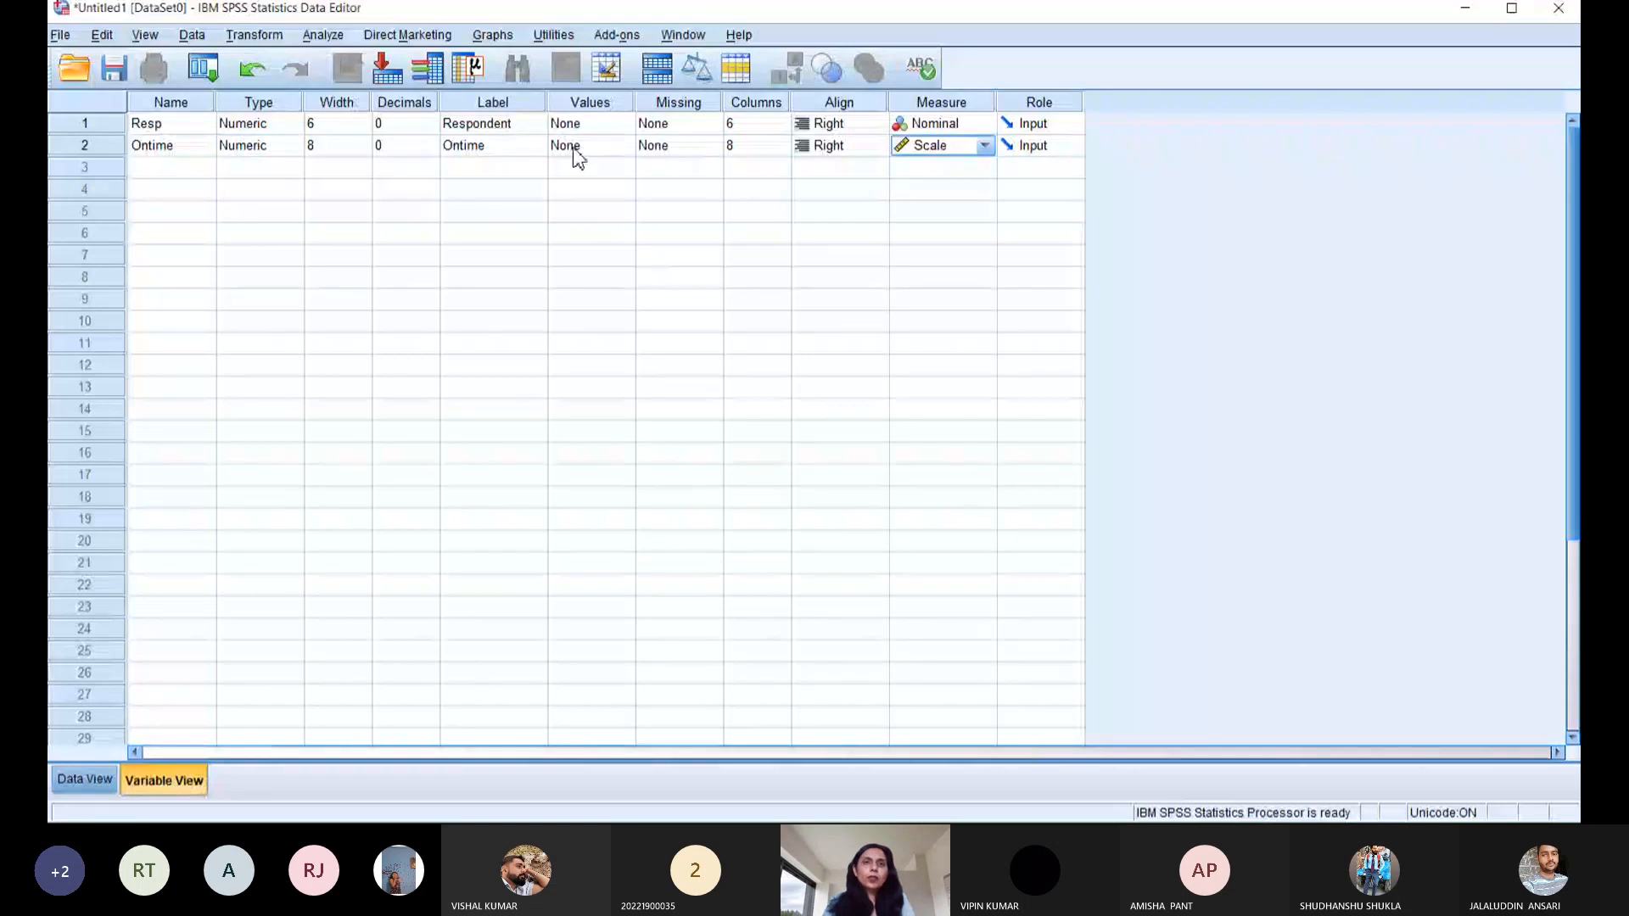
# - Add the value label 1 = Completely Disagree to the Ontime variable
pyautogui.click(576, 157)
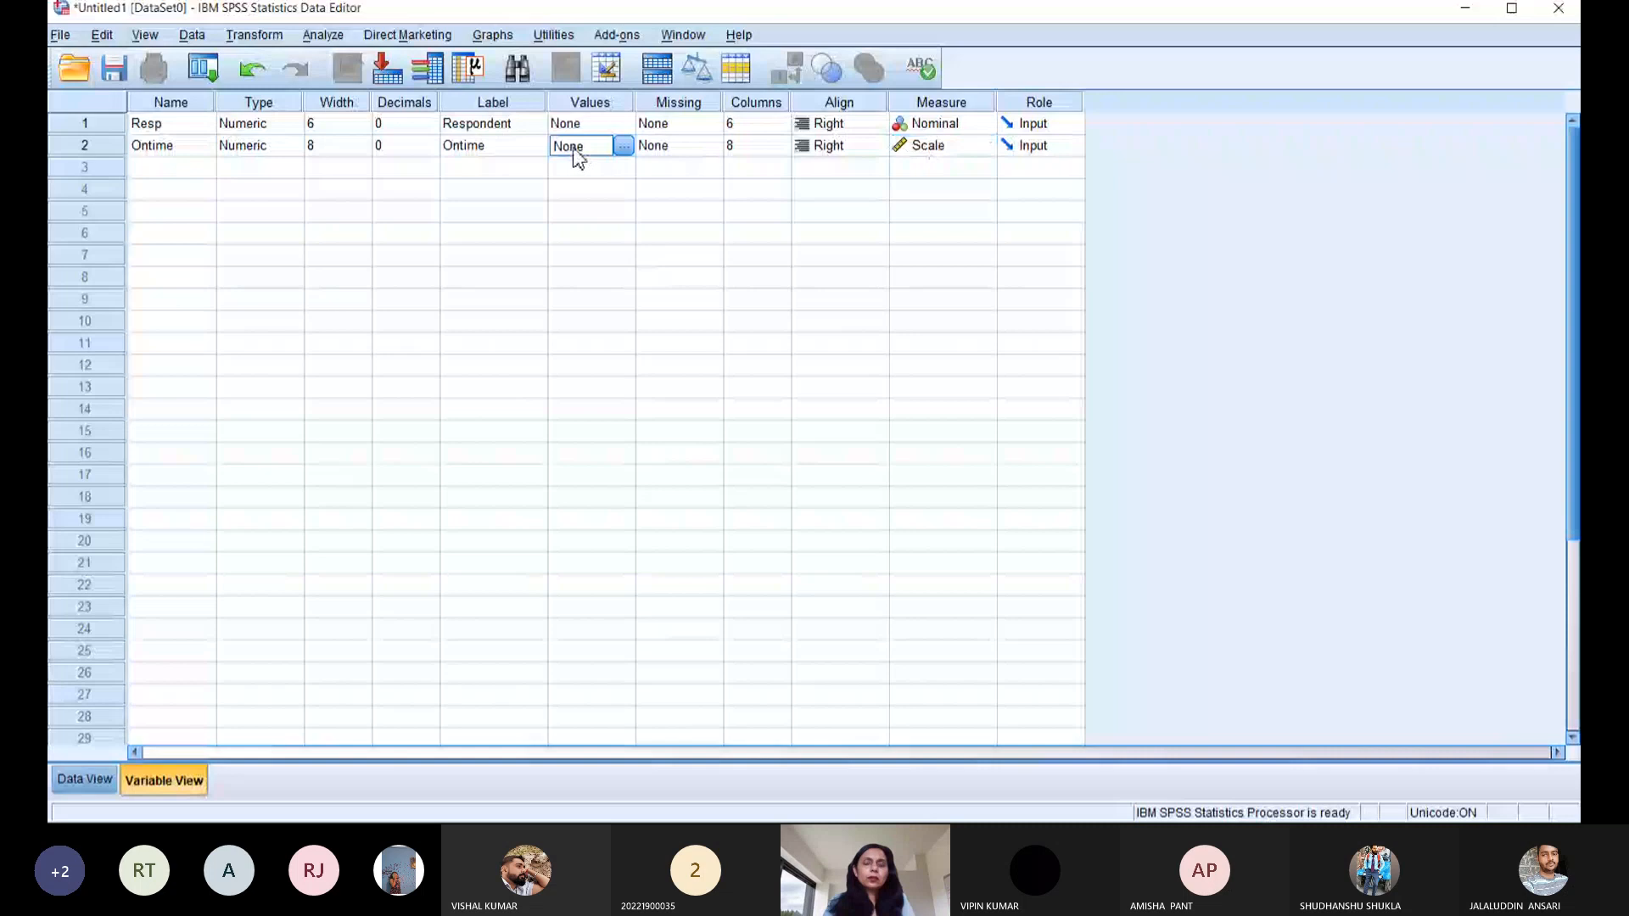
pyautogui.click(619, 146)
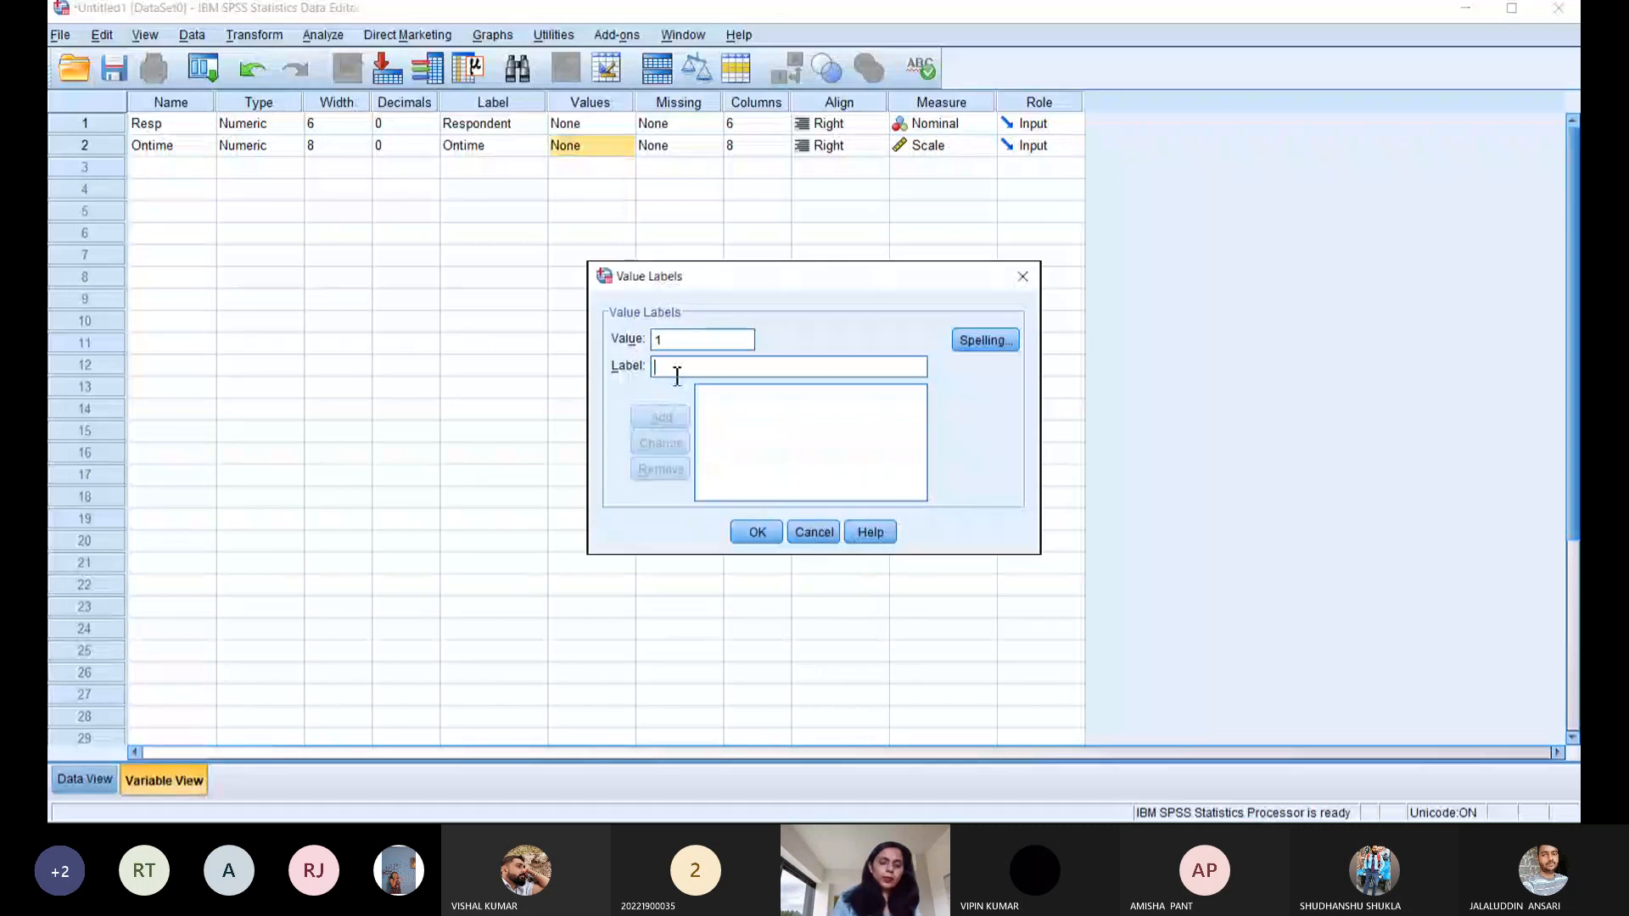
pyautogui.write('Compl')
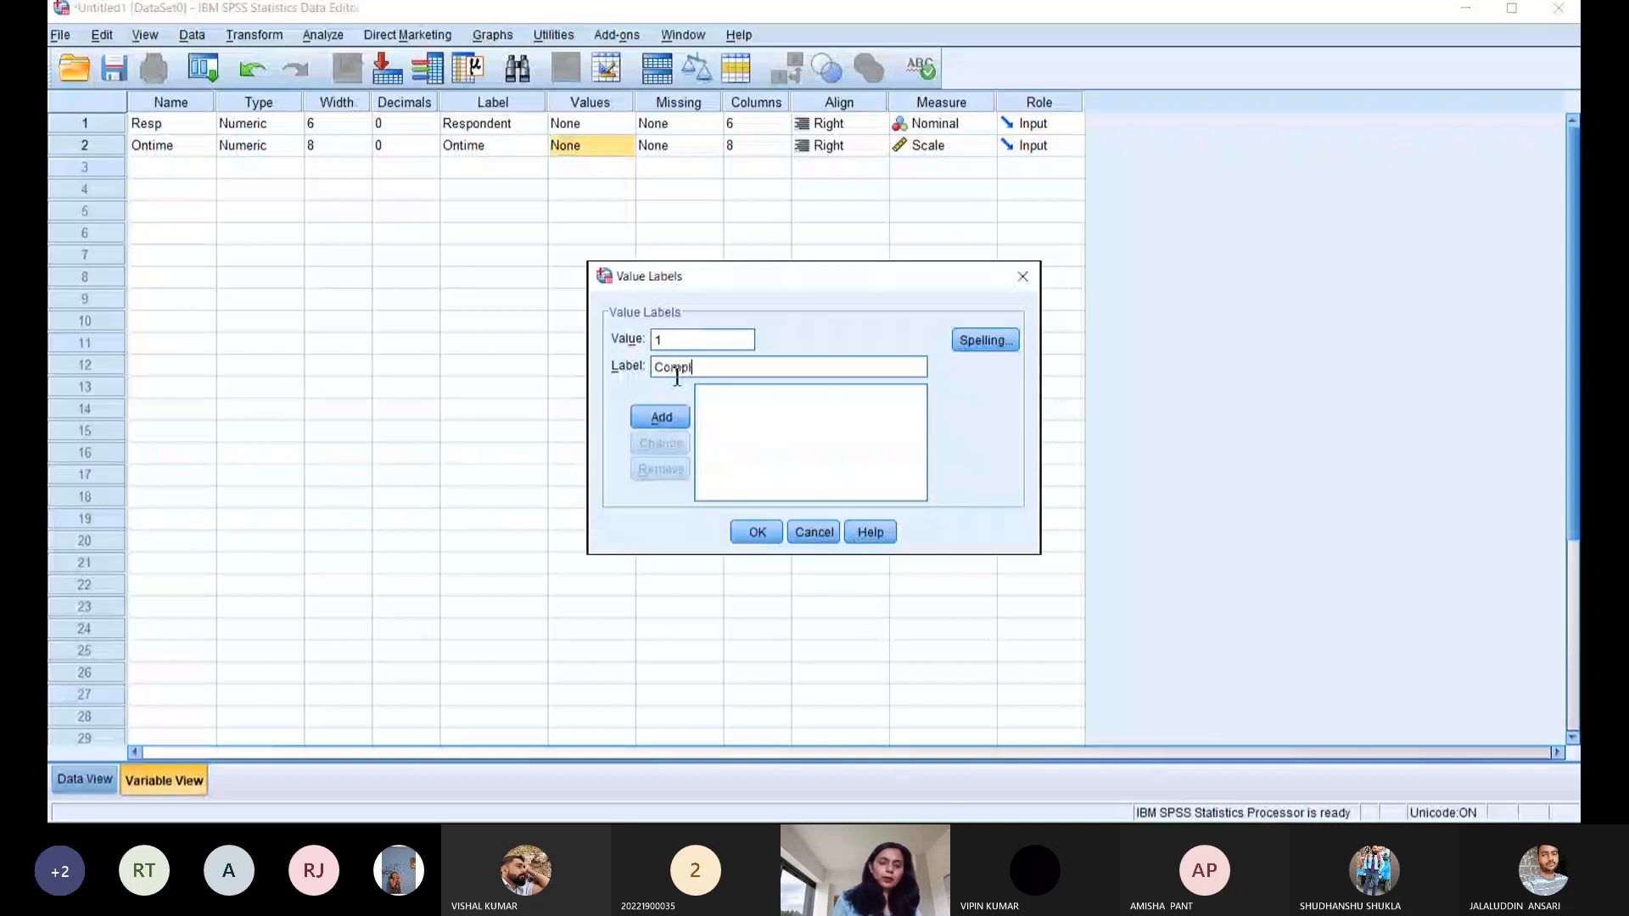
pyautogui.write('etelt')
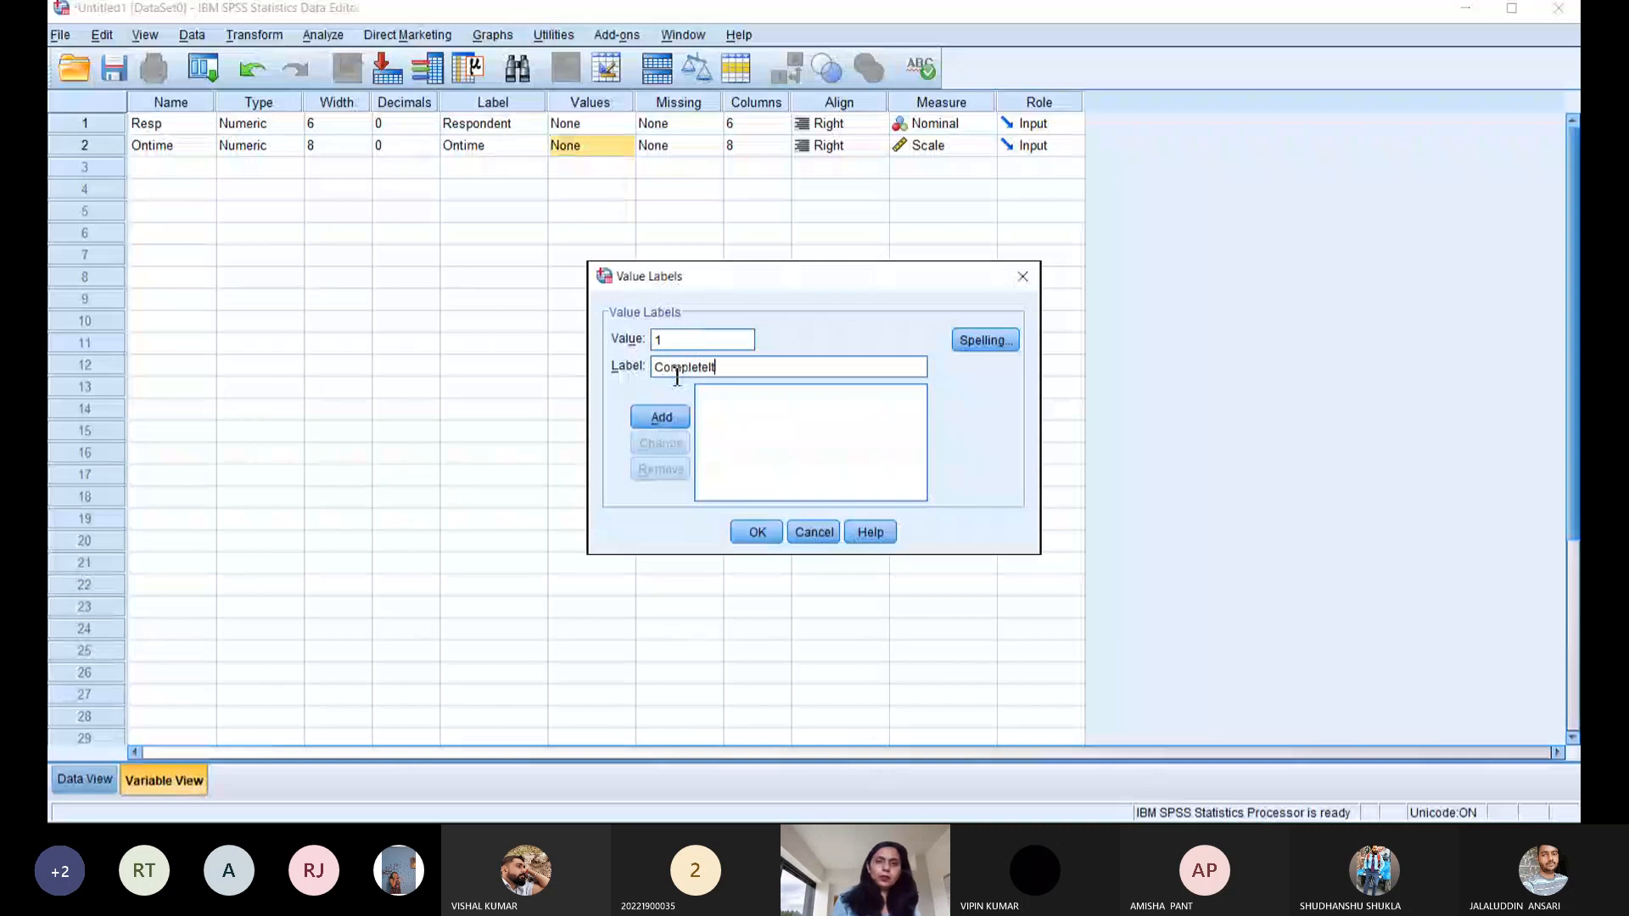
pyautogui.press('BackSpace')
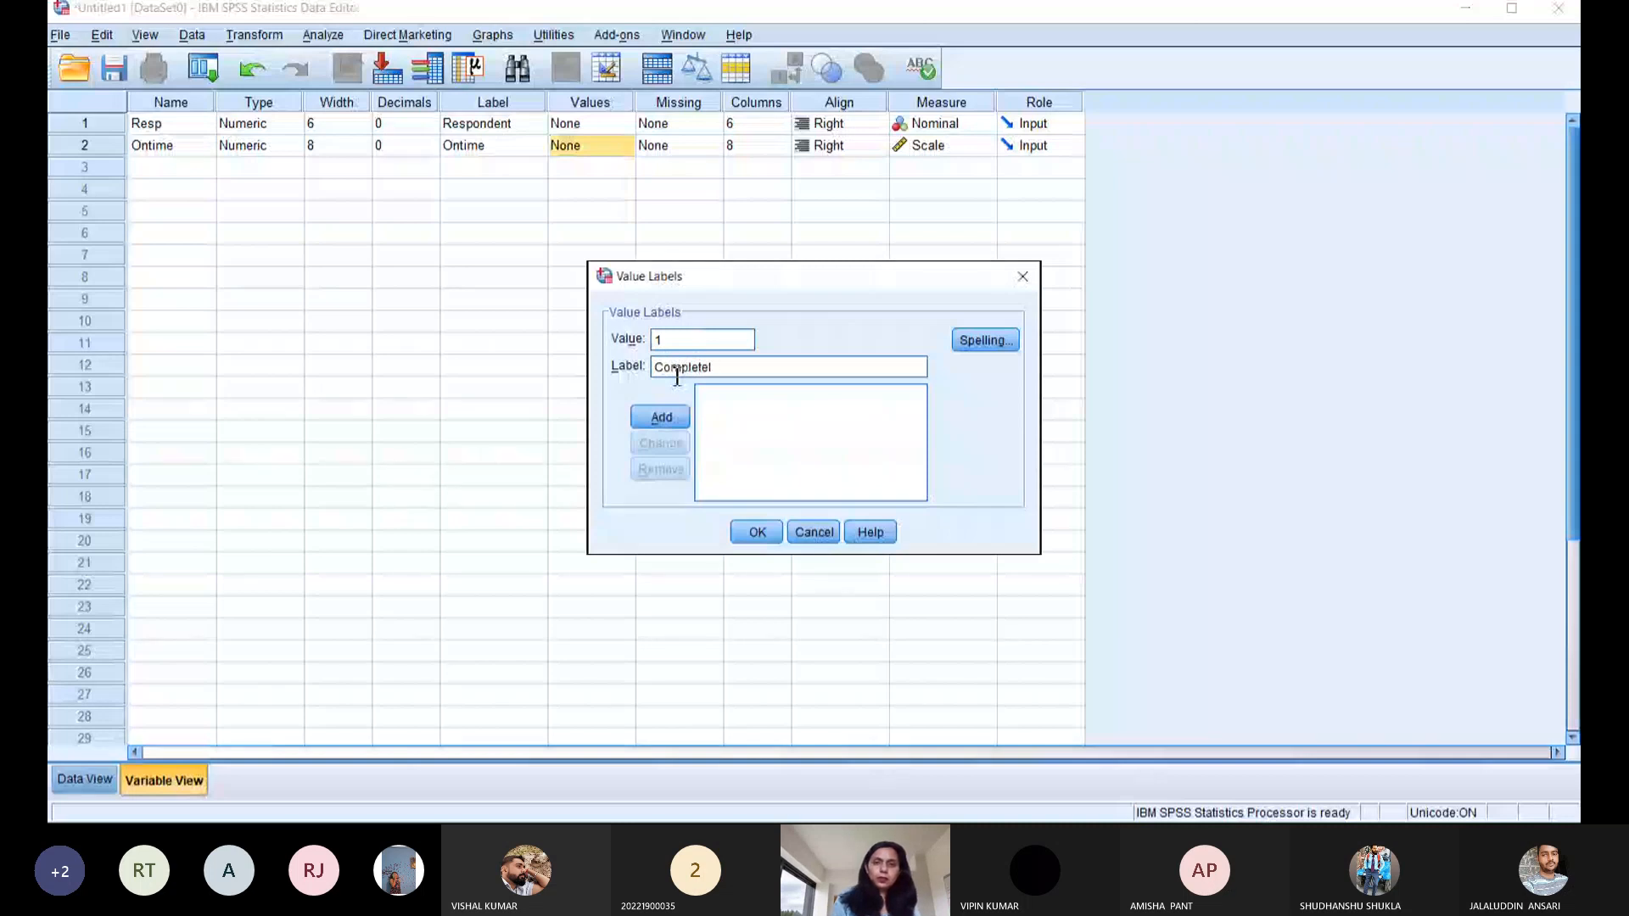
pyautogui.press('BackSpace')
pyautogui.write('ly')
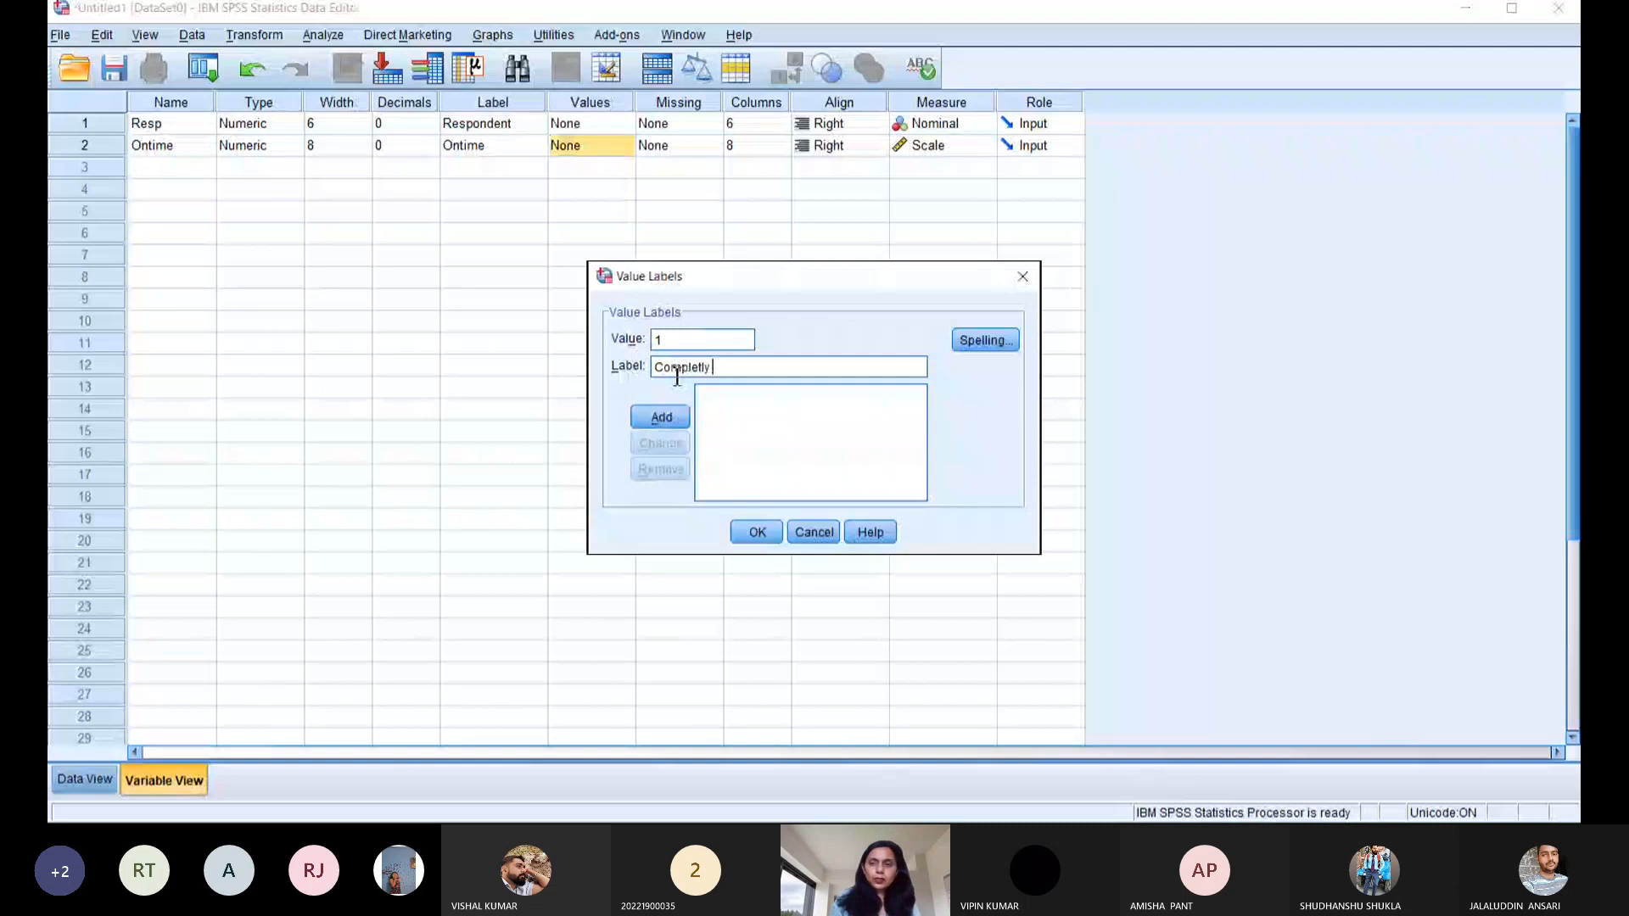
pyautogui.press('BackSpace')
pyautogui.press('BackSpace')
pyautogui.press('BackSpace')
pyautogui.press('BackSpace')
pyautogui.write('te')
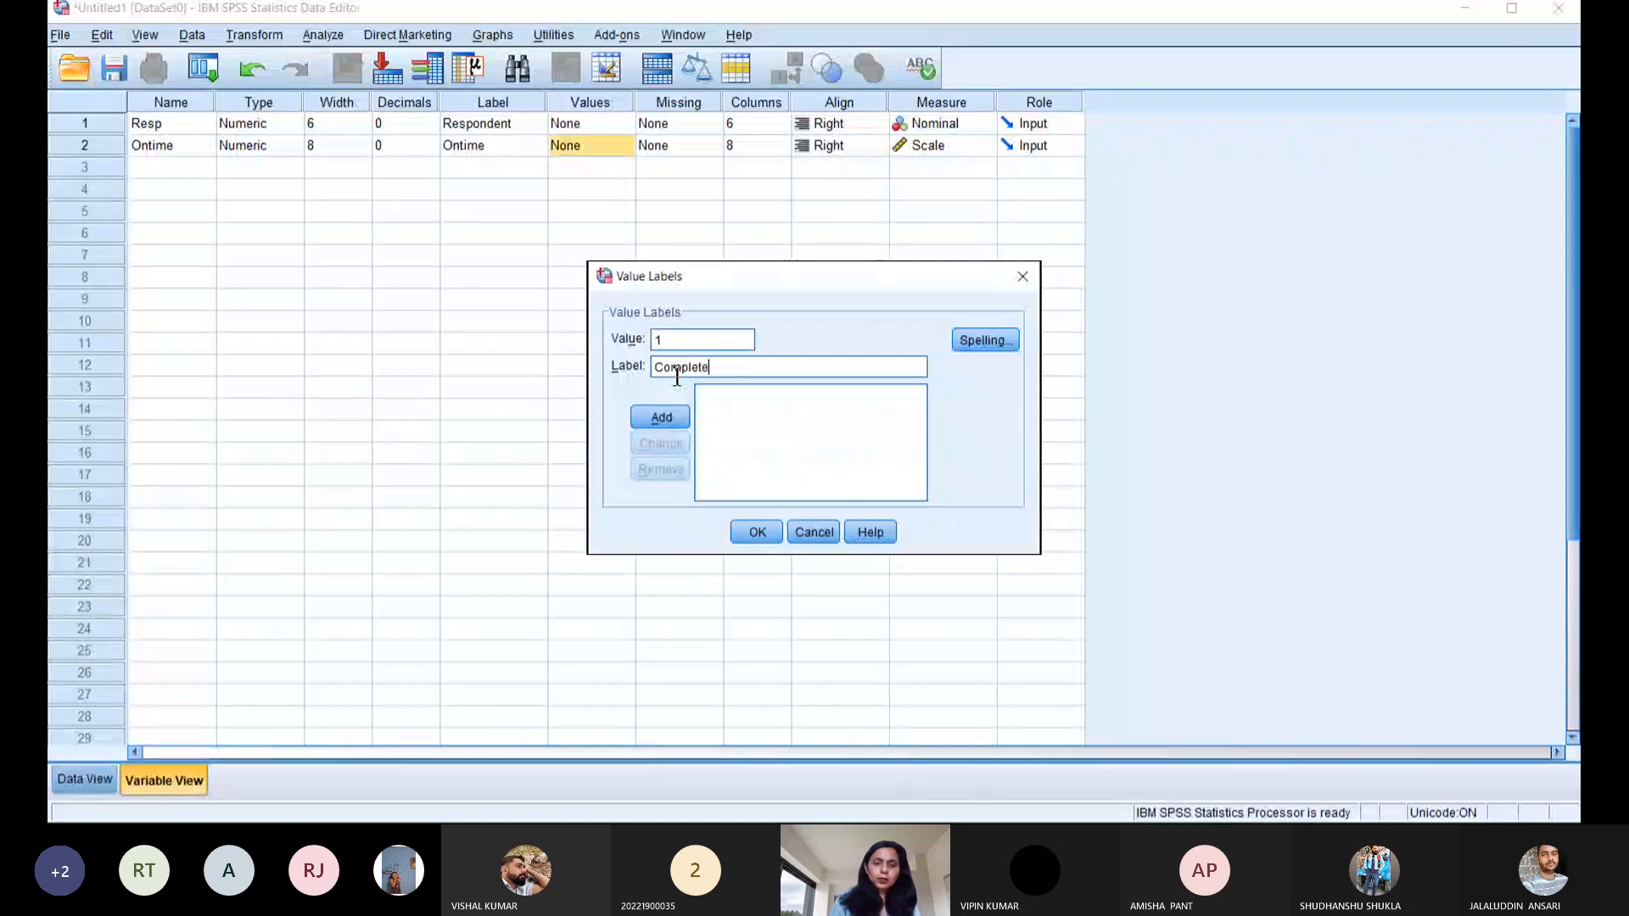
pyautogui.write('ly ')
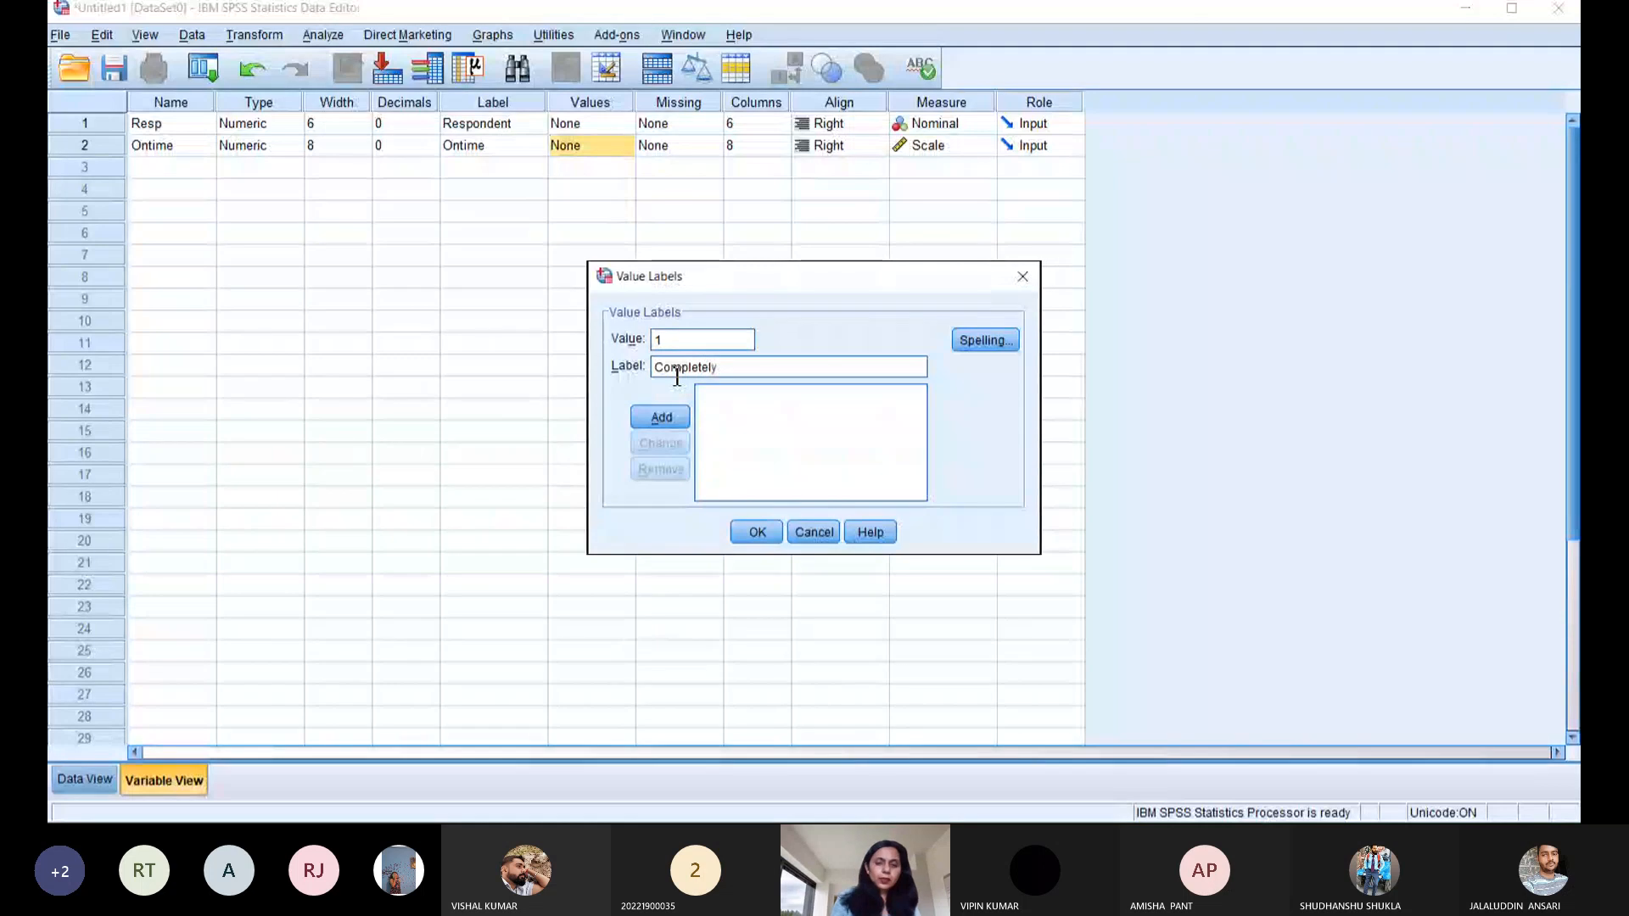
pyautogui.write('Disagree')
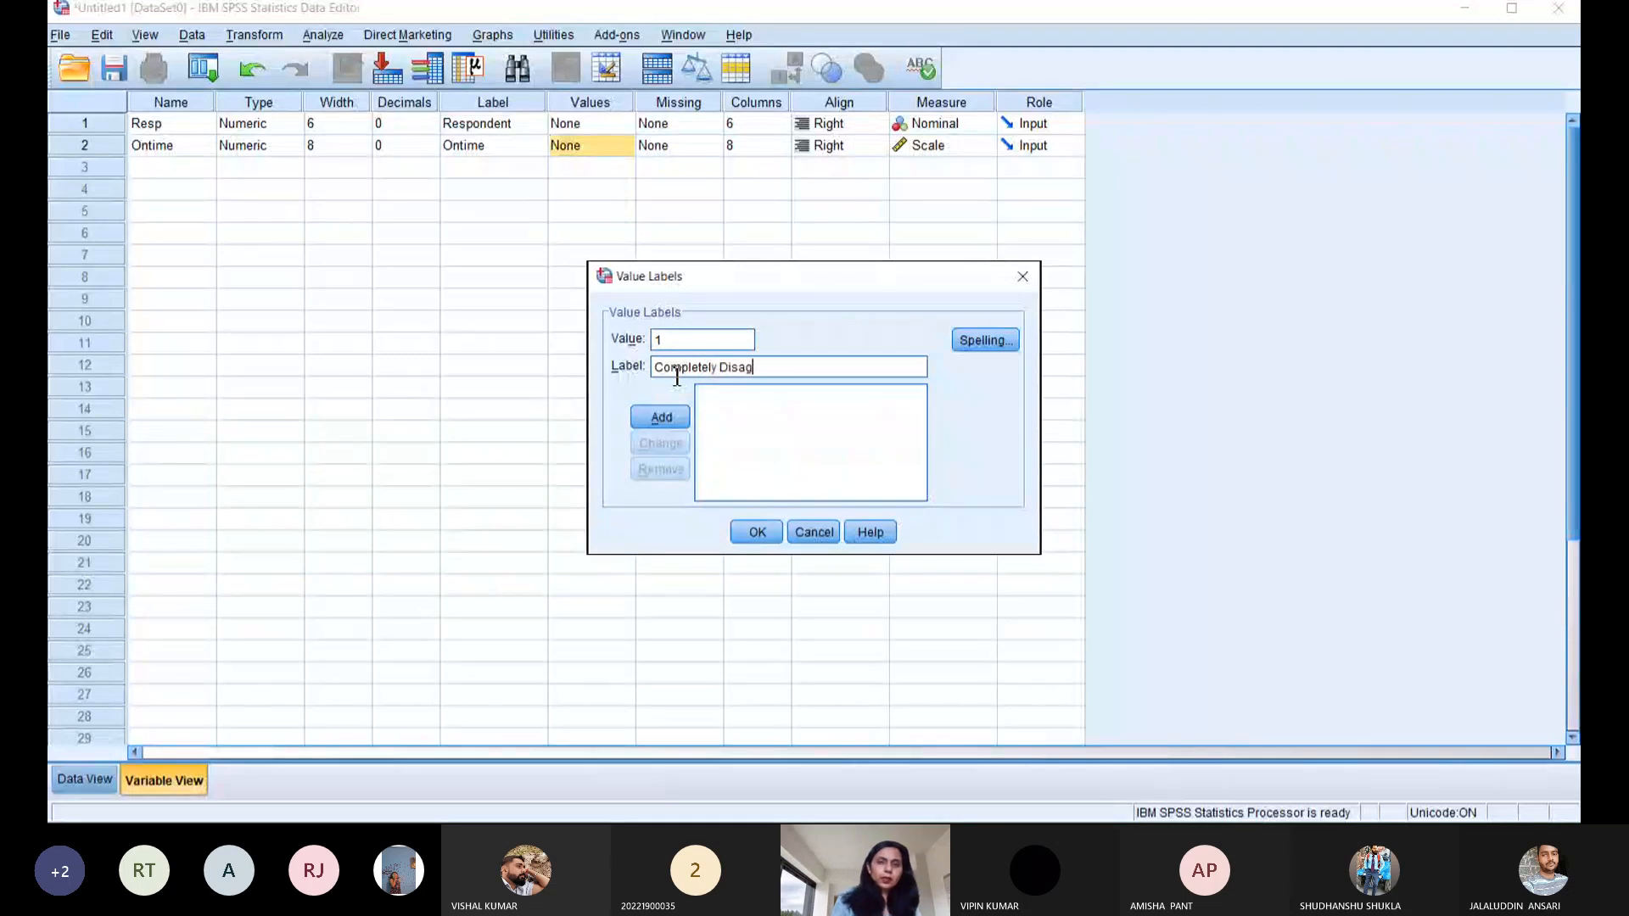
pyautogui.click(670, 422)
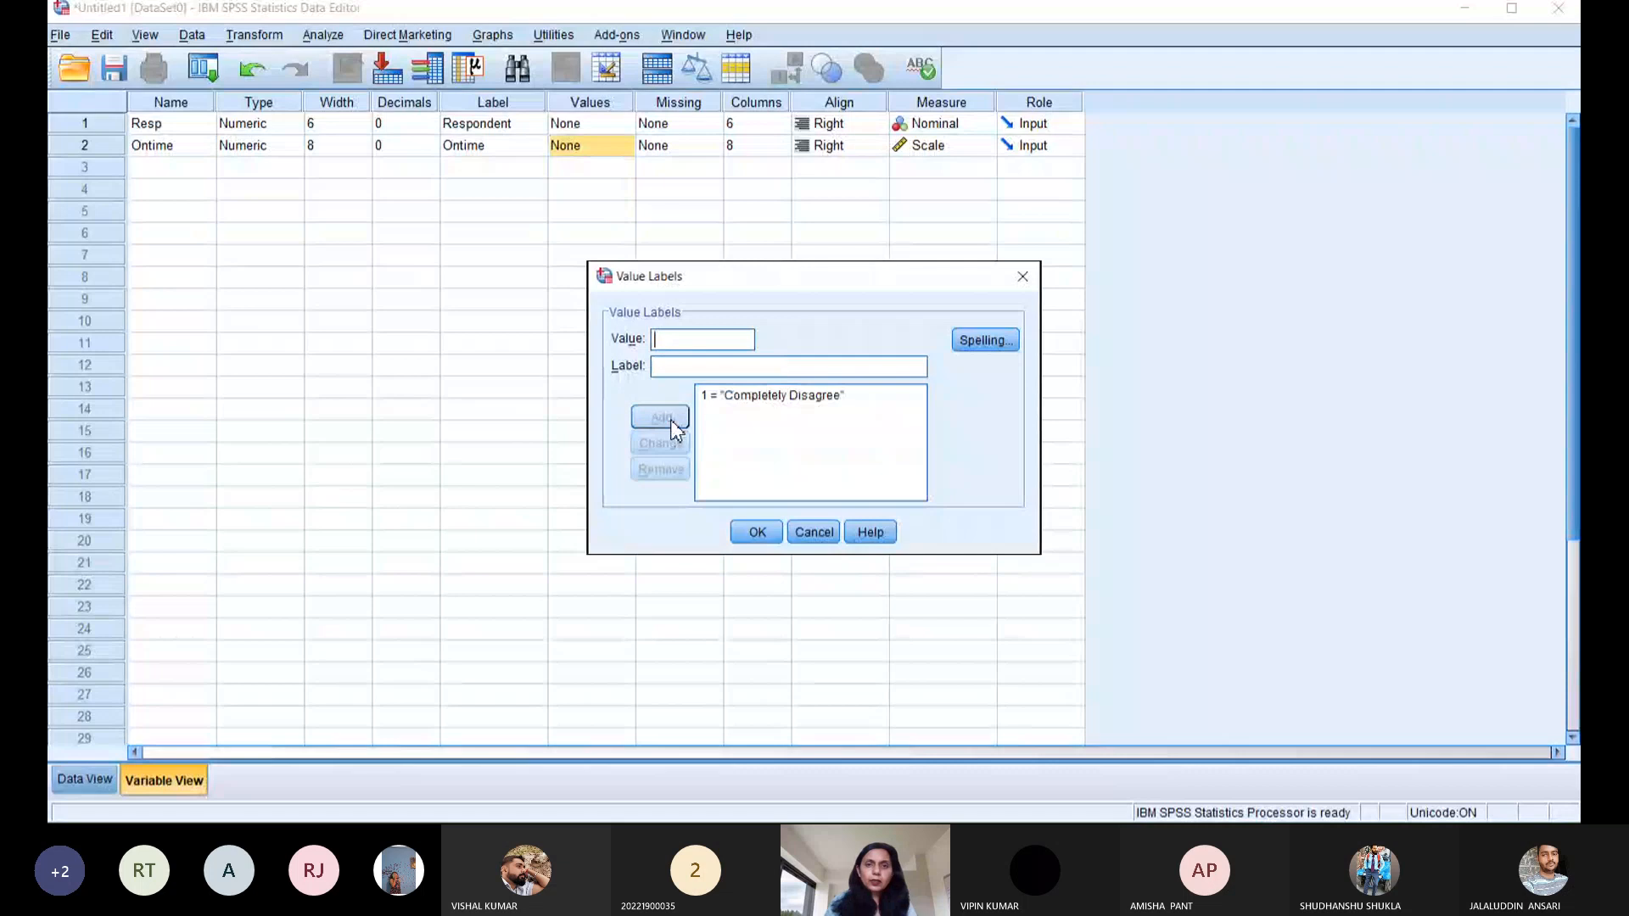
# - Add the value label 2 = Relative disagree to the Ontime variable
pyautogui.write('2')
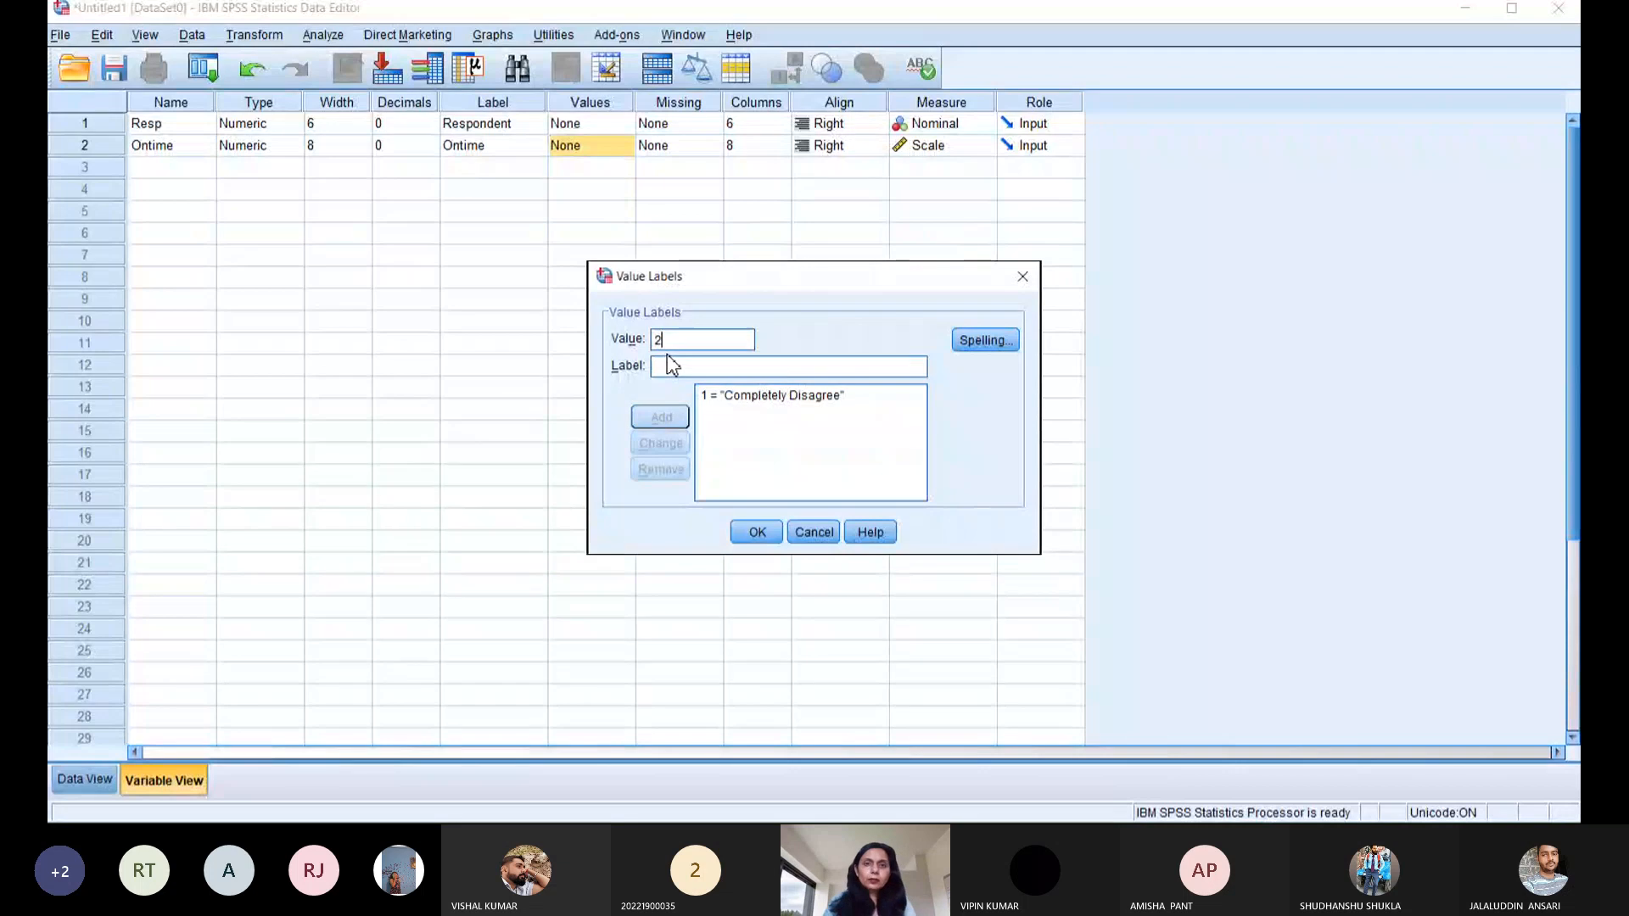
pyautogui.click(673, 364)
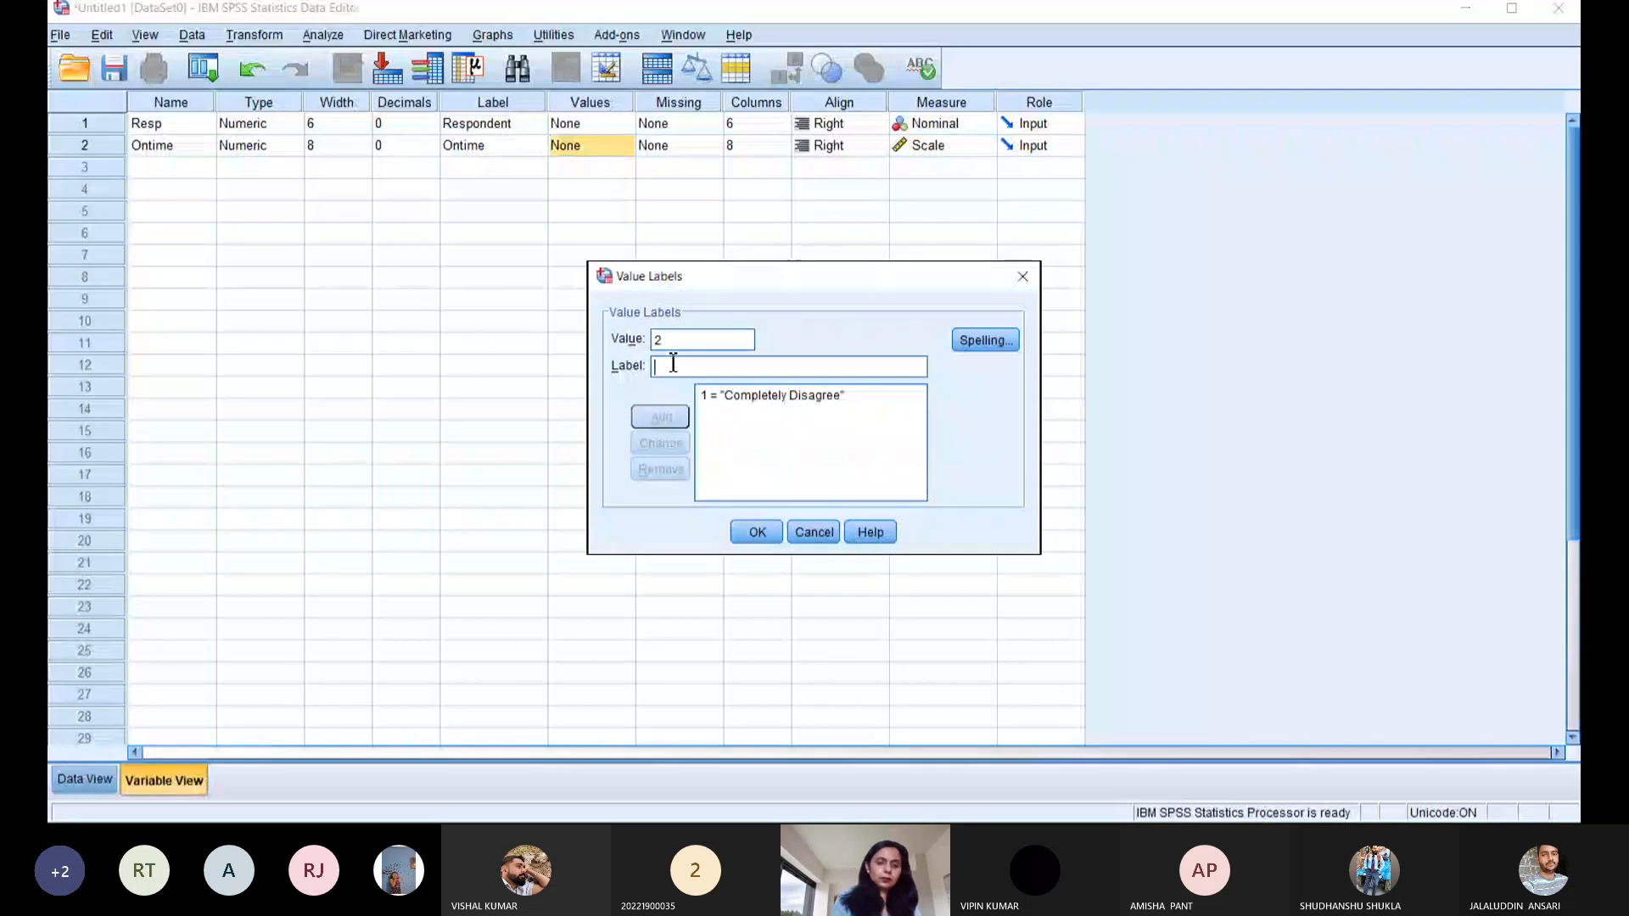
pyautogui.write('Rela')
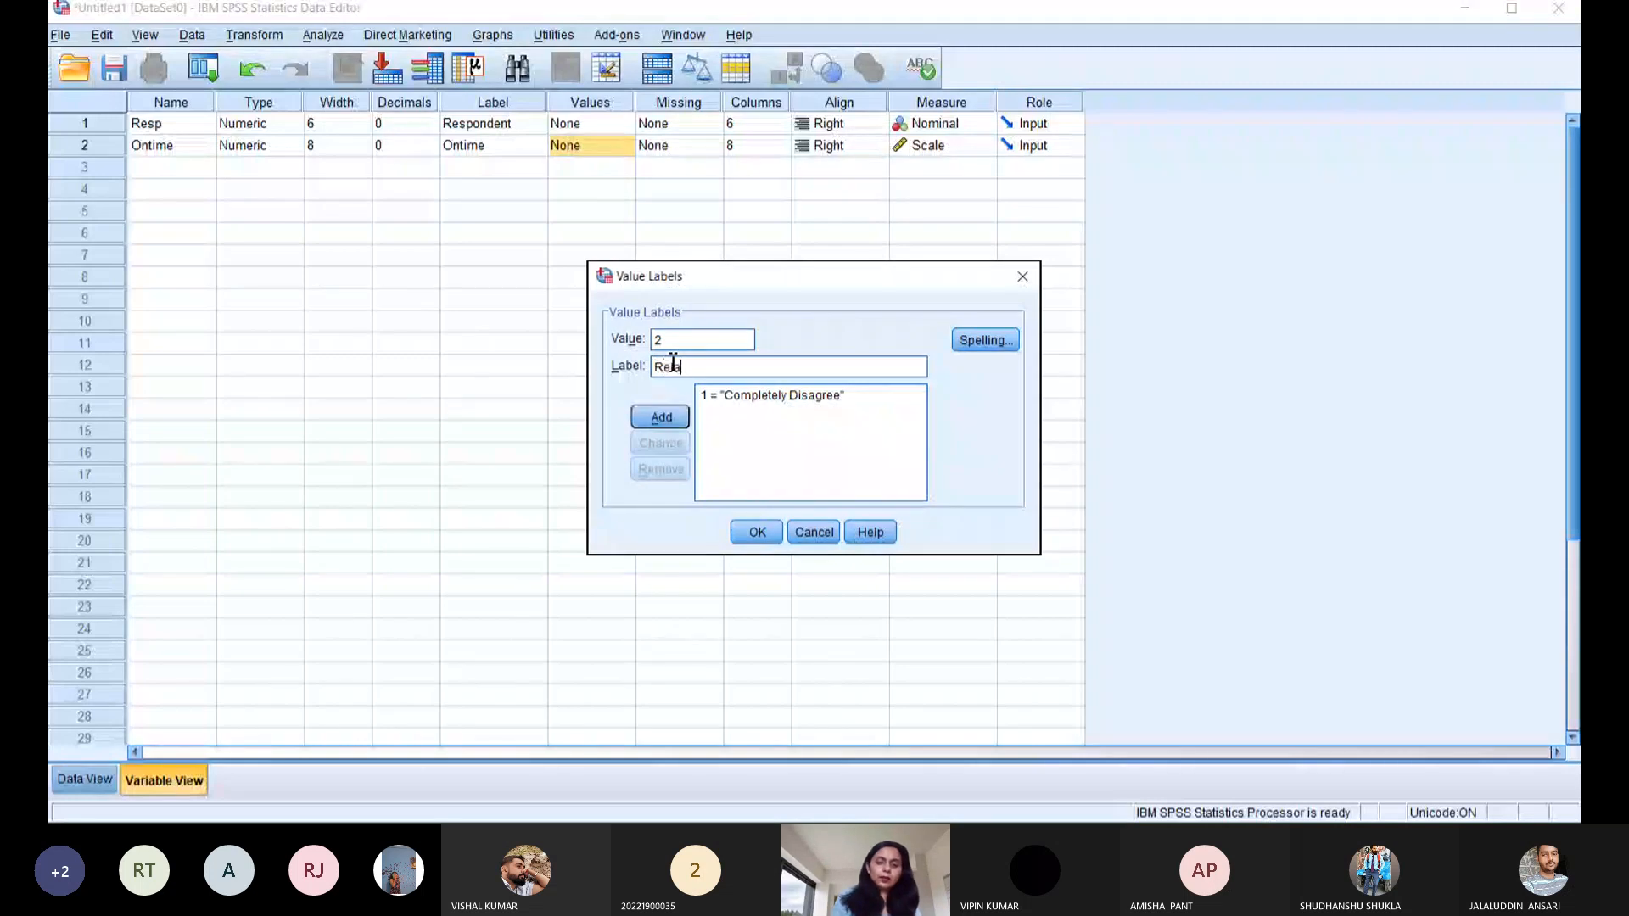
pyautogui.write('tive agree')
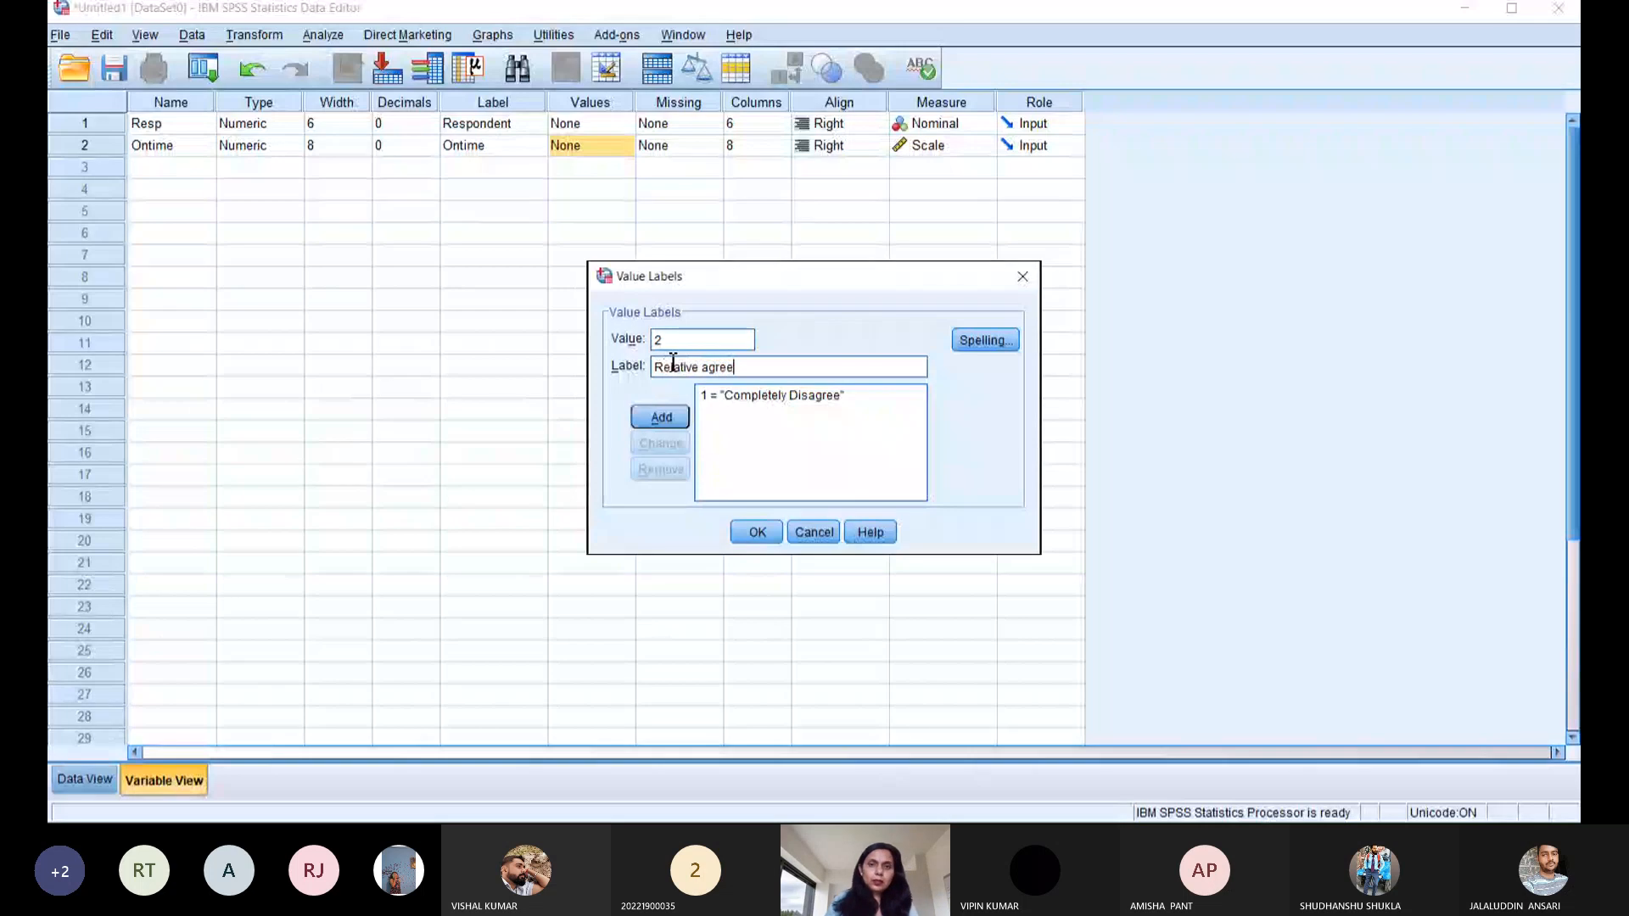
pyautogui.press('BackSpace')
pyautogui.press('BackSpace')
pyautogui.press('BackSpace')
pyautogui.press('BackSpace')
pyautogui.press('BackSpace')
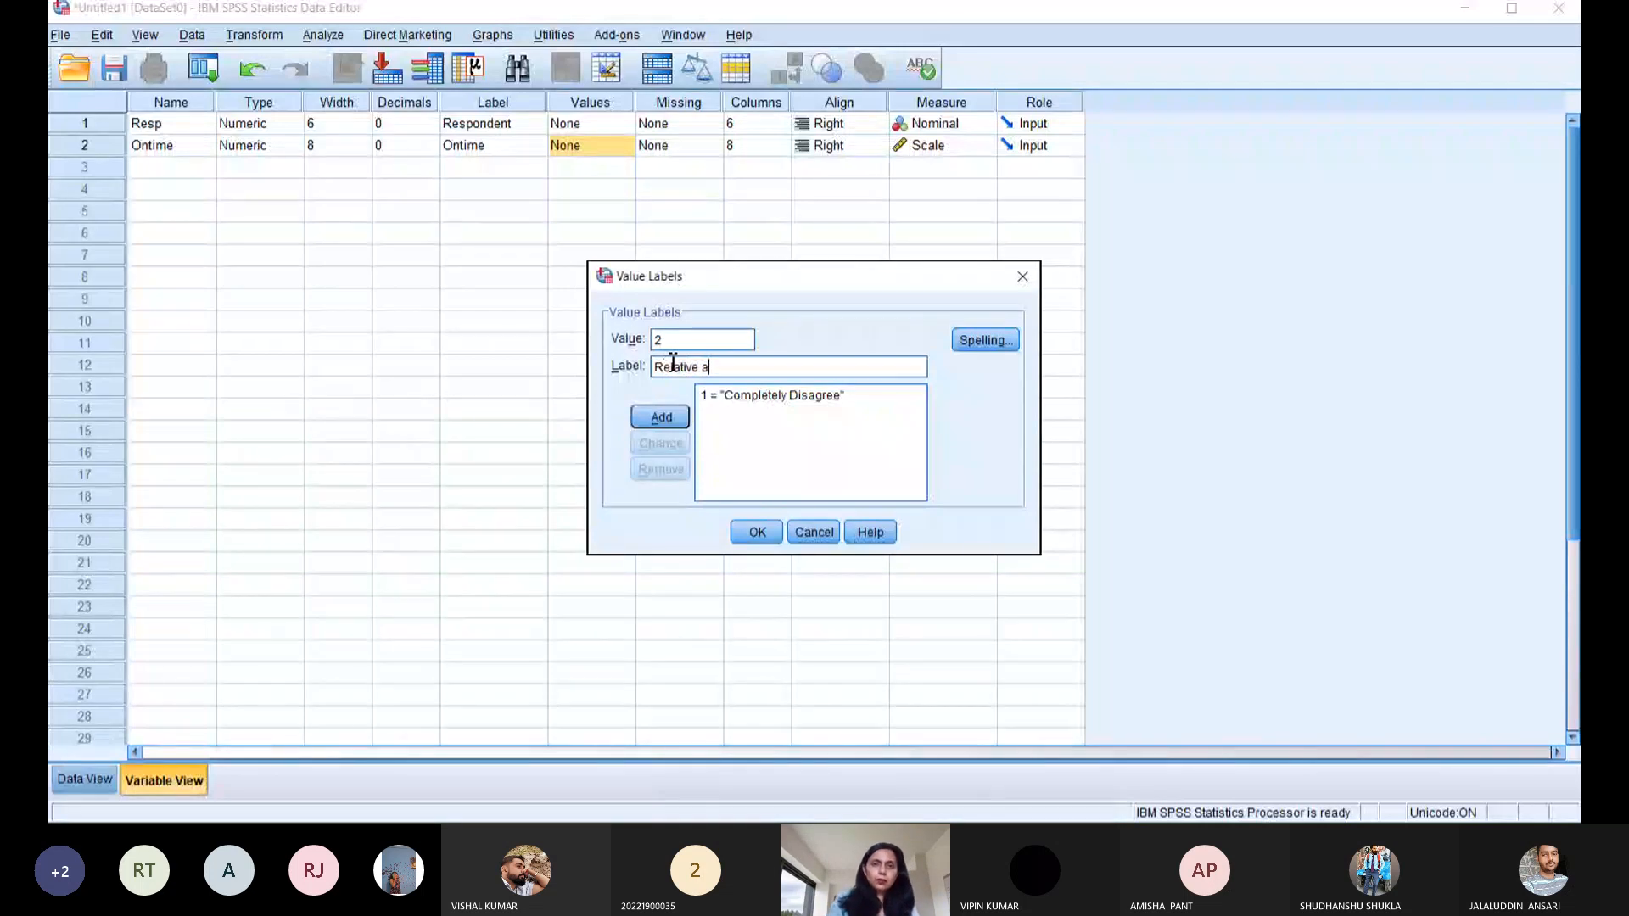
pyautogui.write('d')
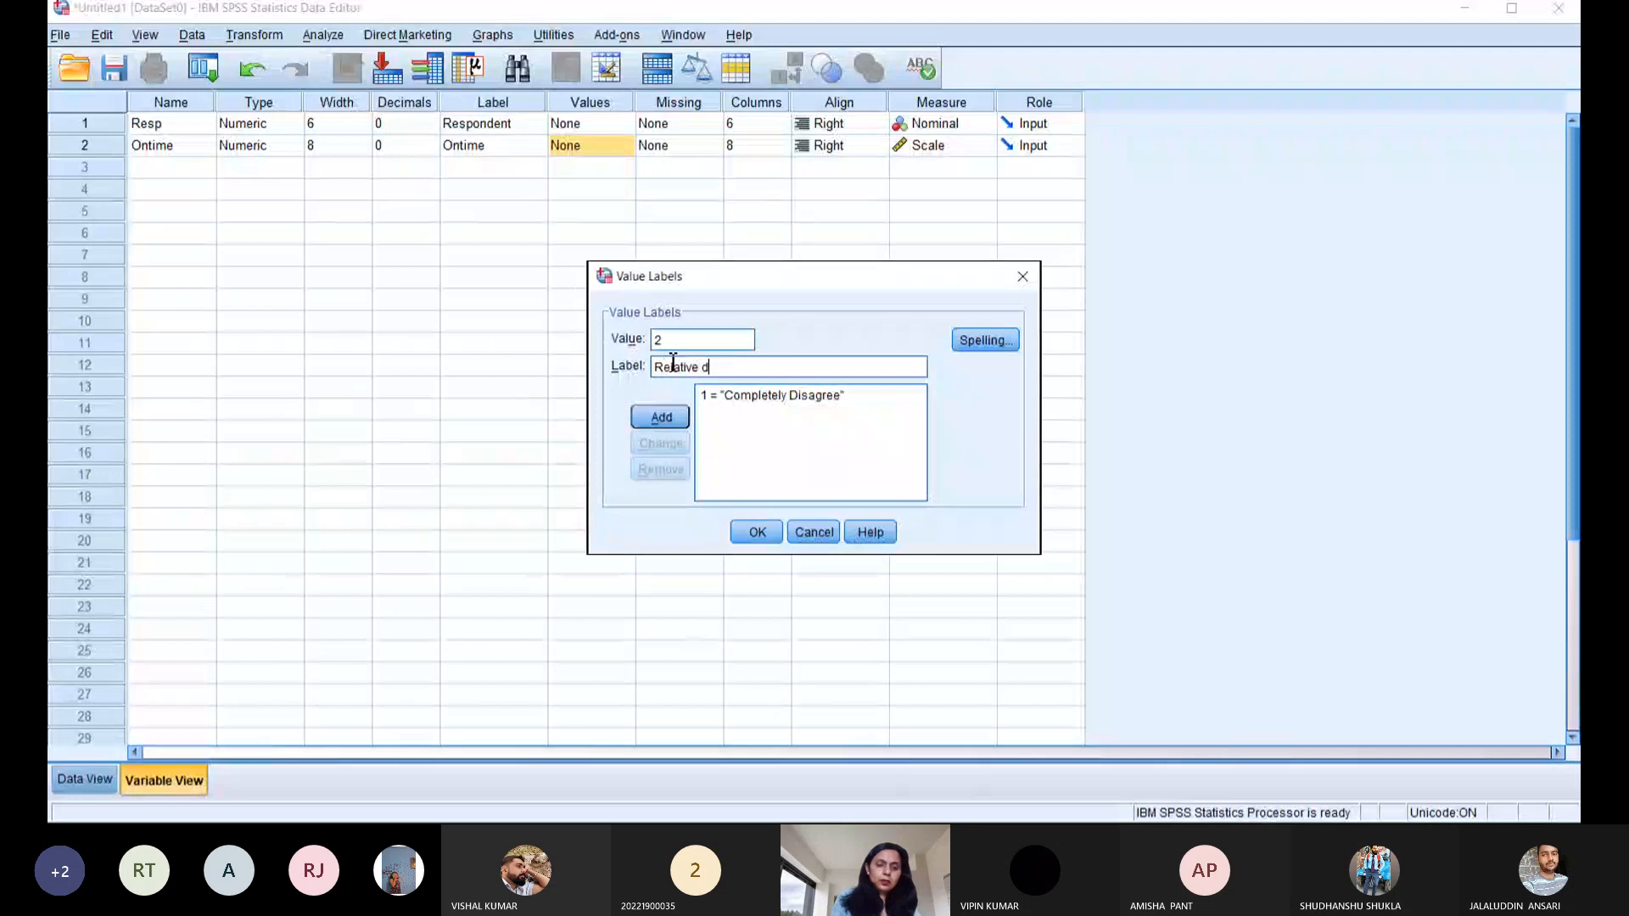
pyautogui.write('isagree')
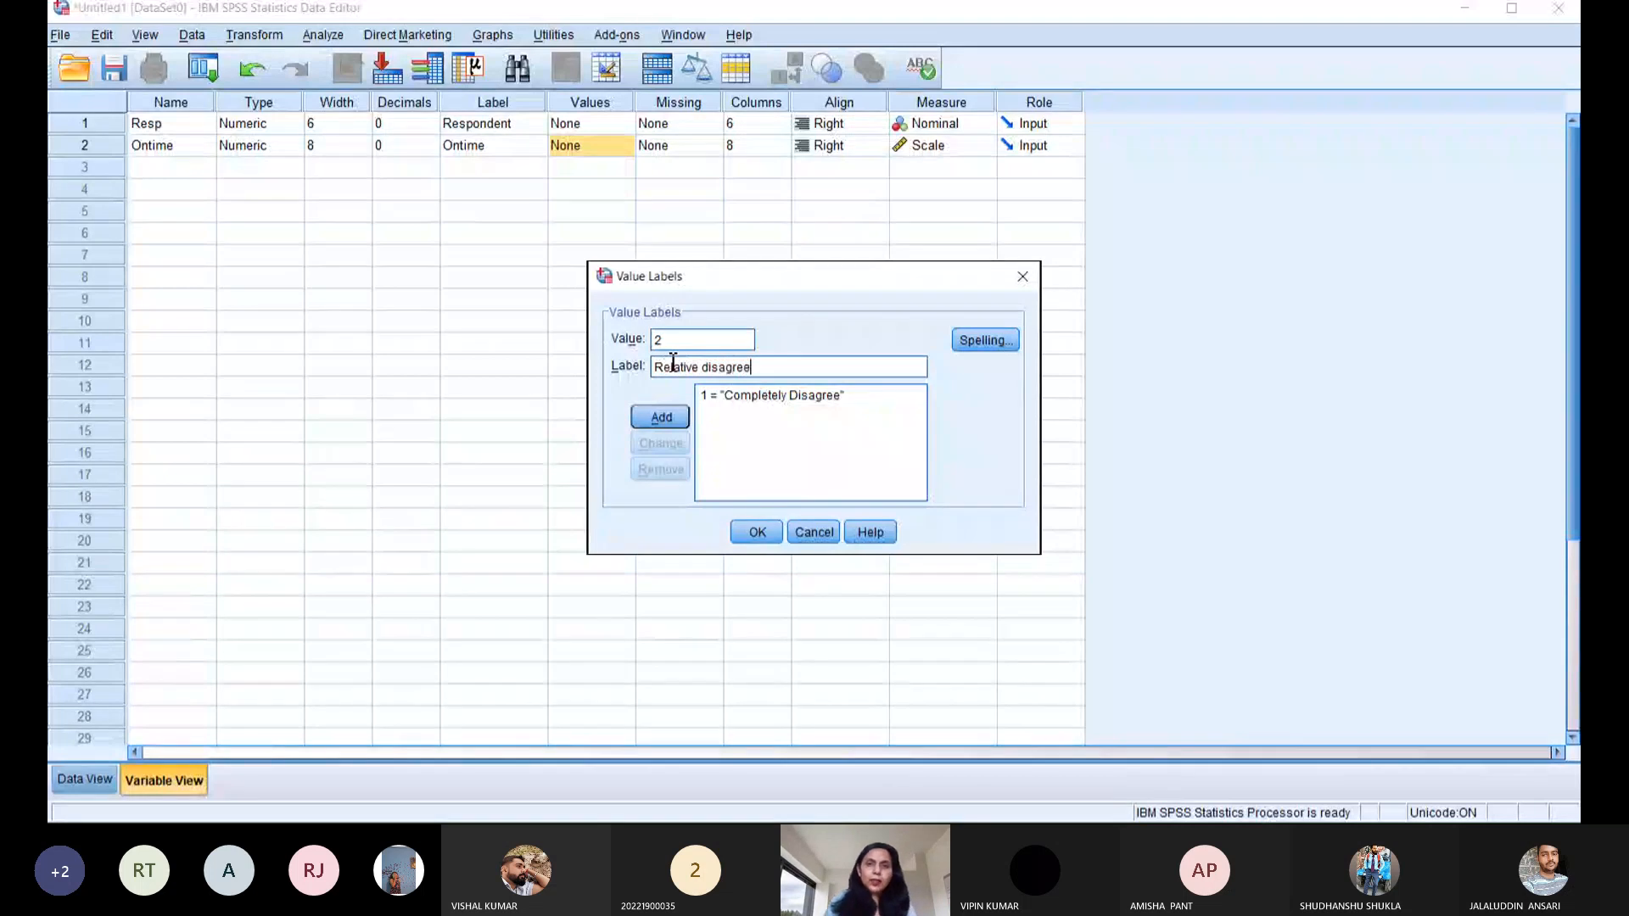
pyautogui.click(661, 416)
# - Add the value label 3 = Disagree to the Ontime variable
pyautogui.click(672, 344)
pyautogui.write('3')
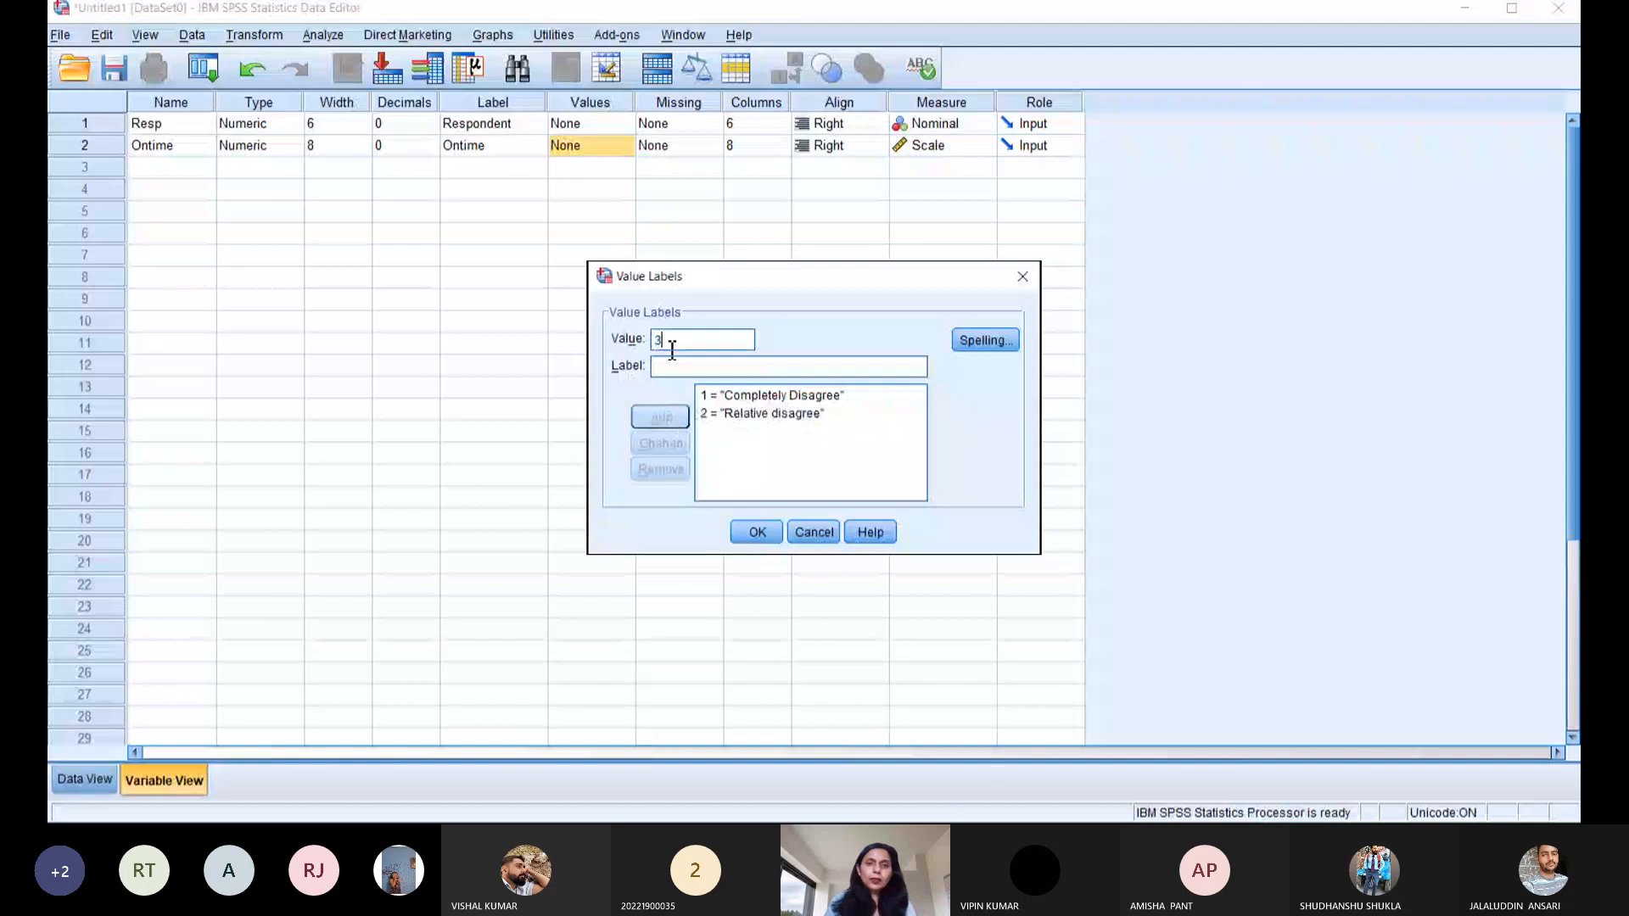
pyautogui.write(' = "D')
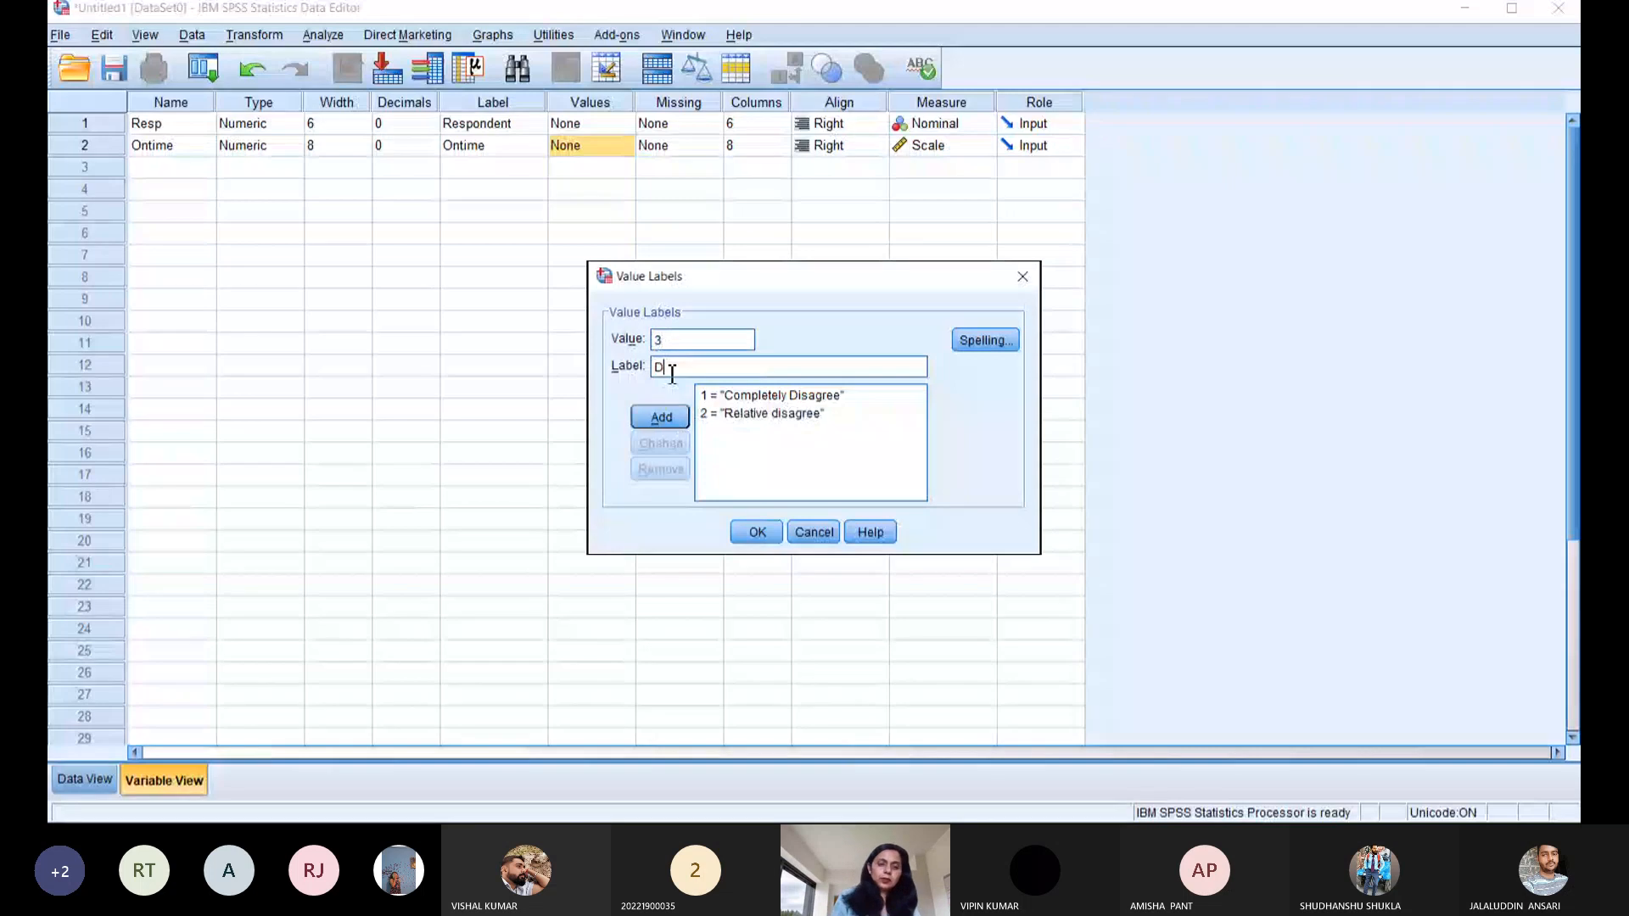
pyautogui.write('isagree')
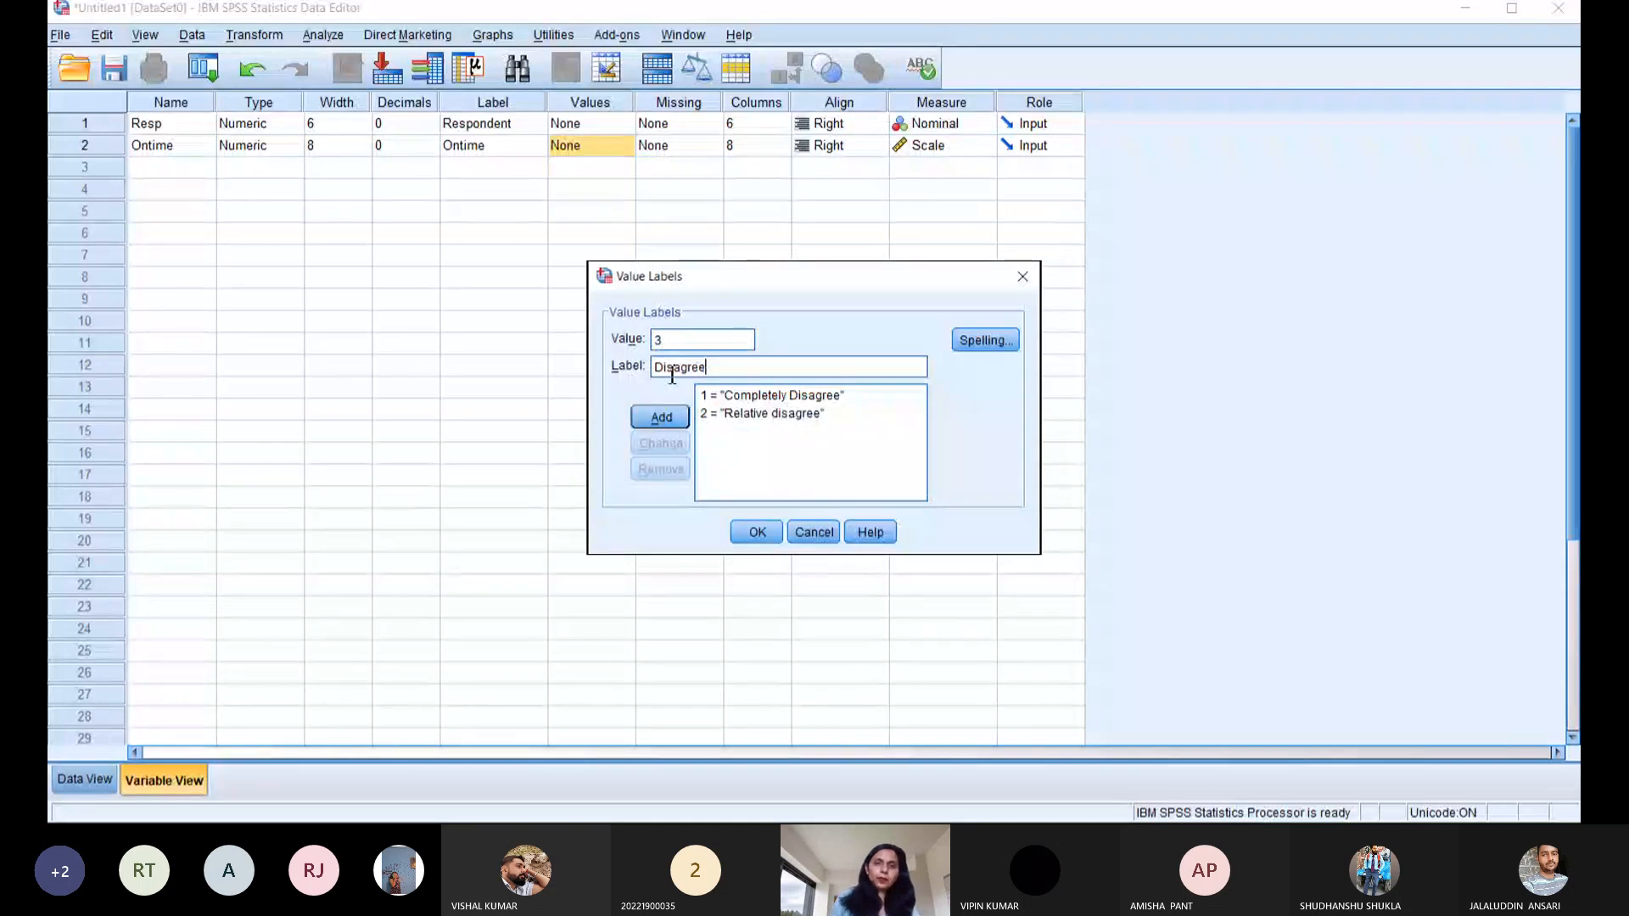
pyautogui.click(662, 417)
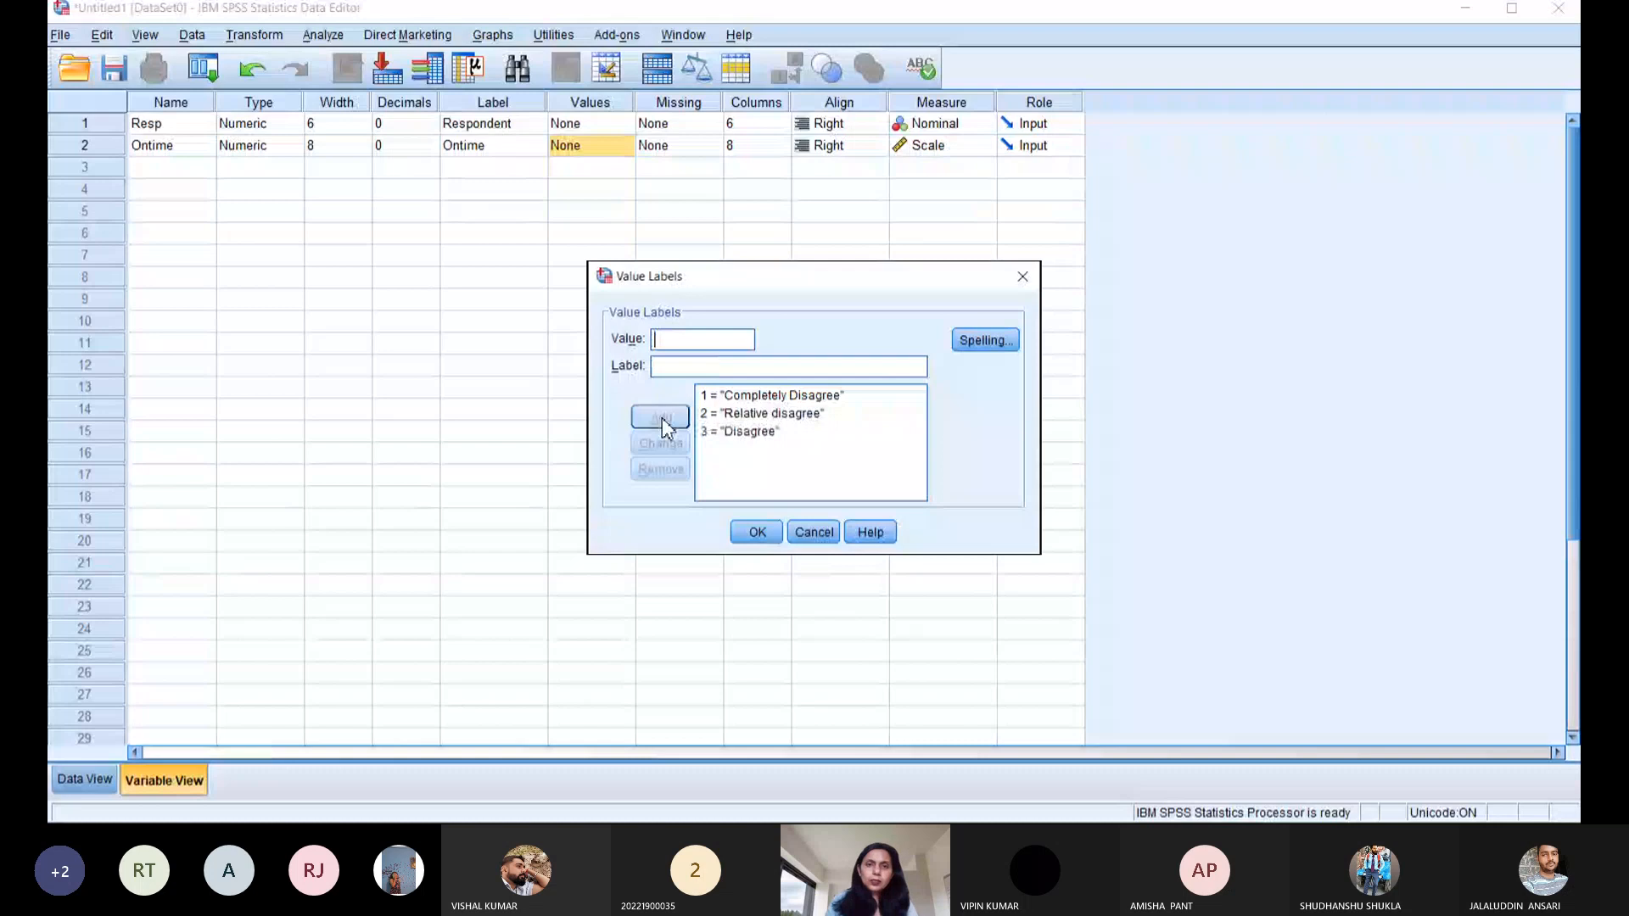
# - Add the value label 4 = Neutral to the Ontime variable
pyautogui.write('4')
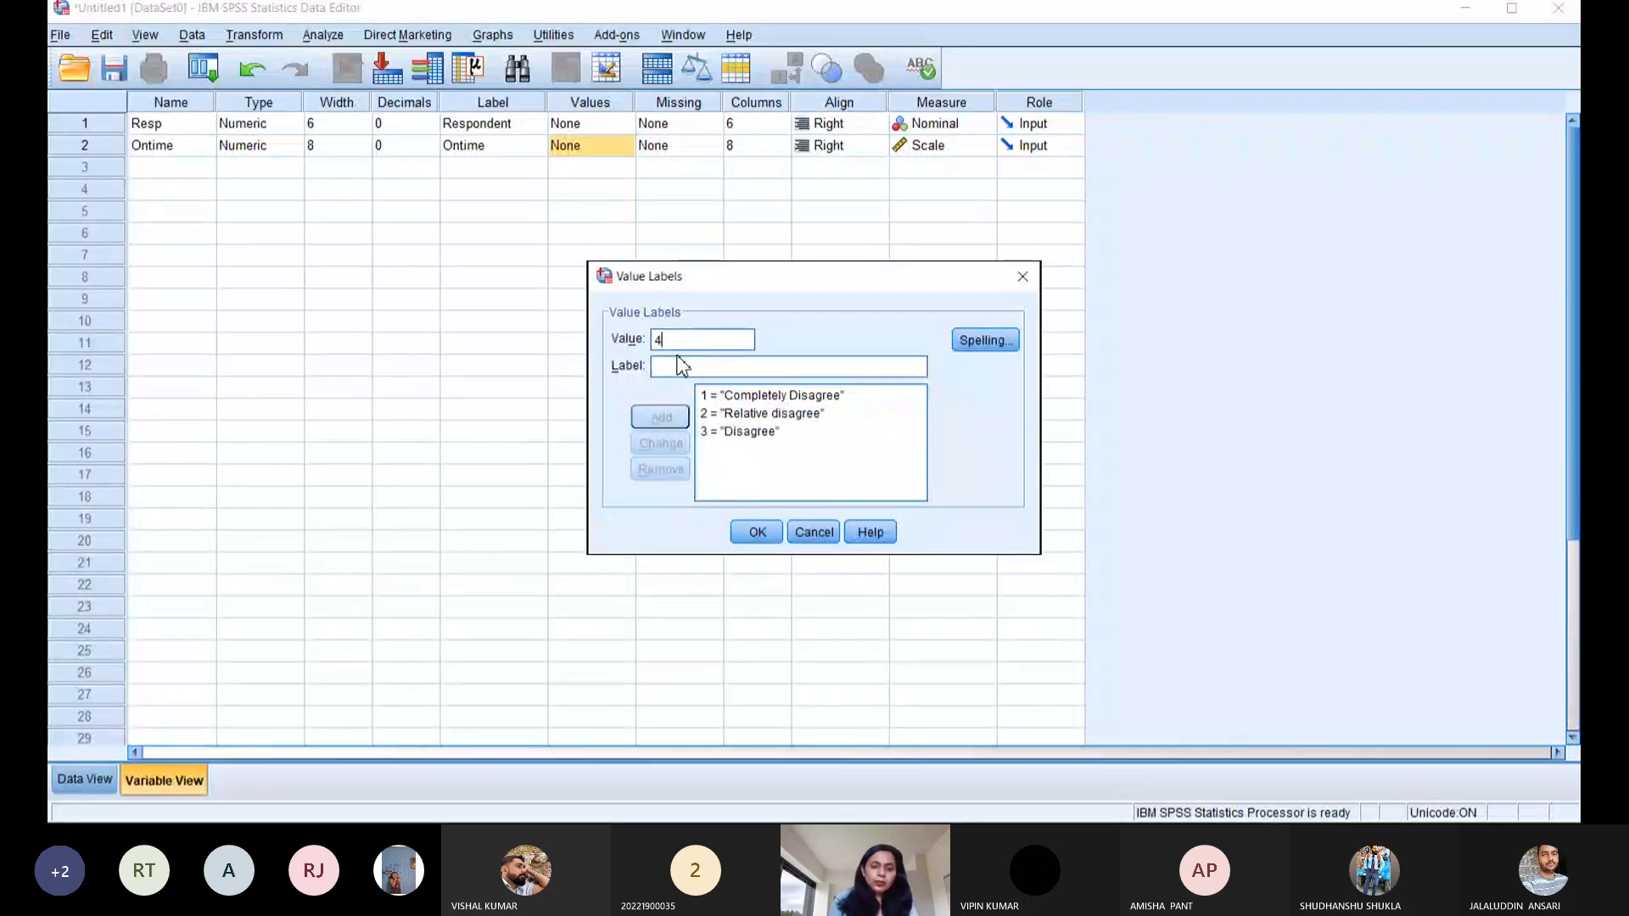
pyautogui.click(682, 370)
pyautogui.write('Neut')
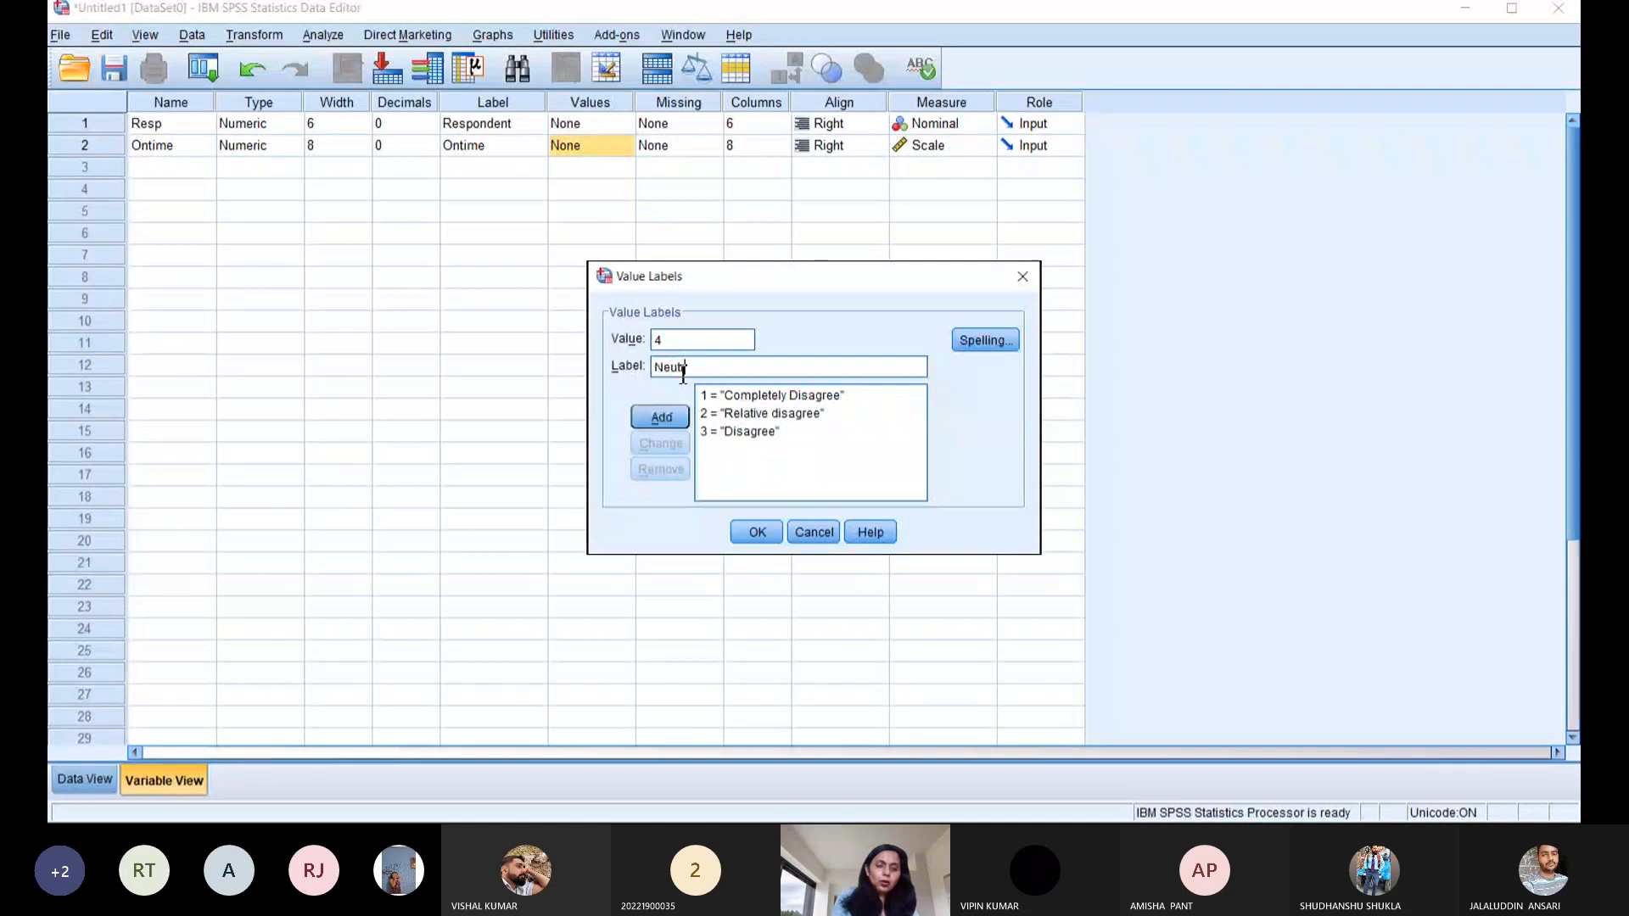
pyautogui.write('ral')
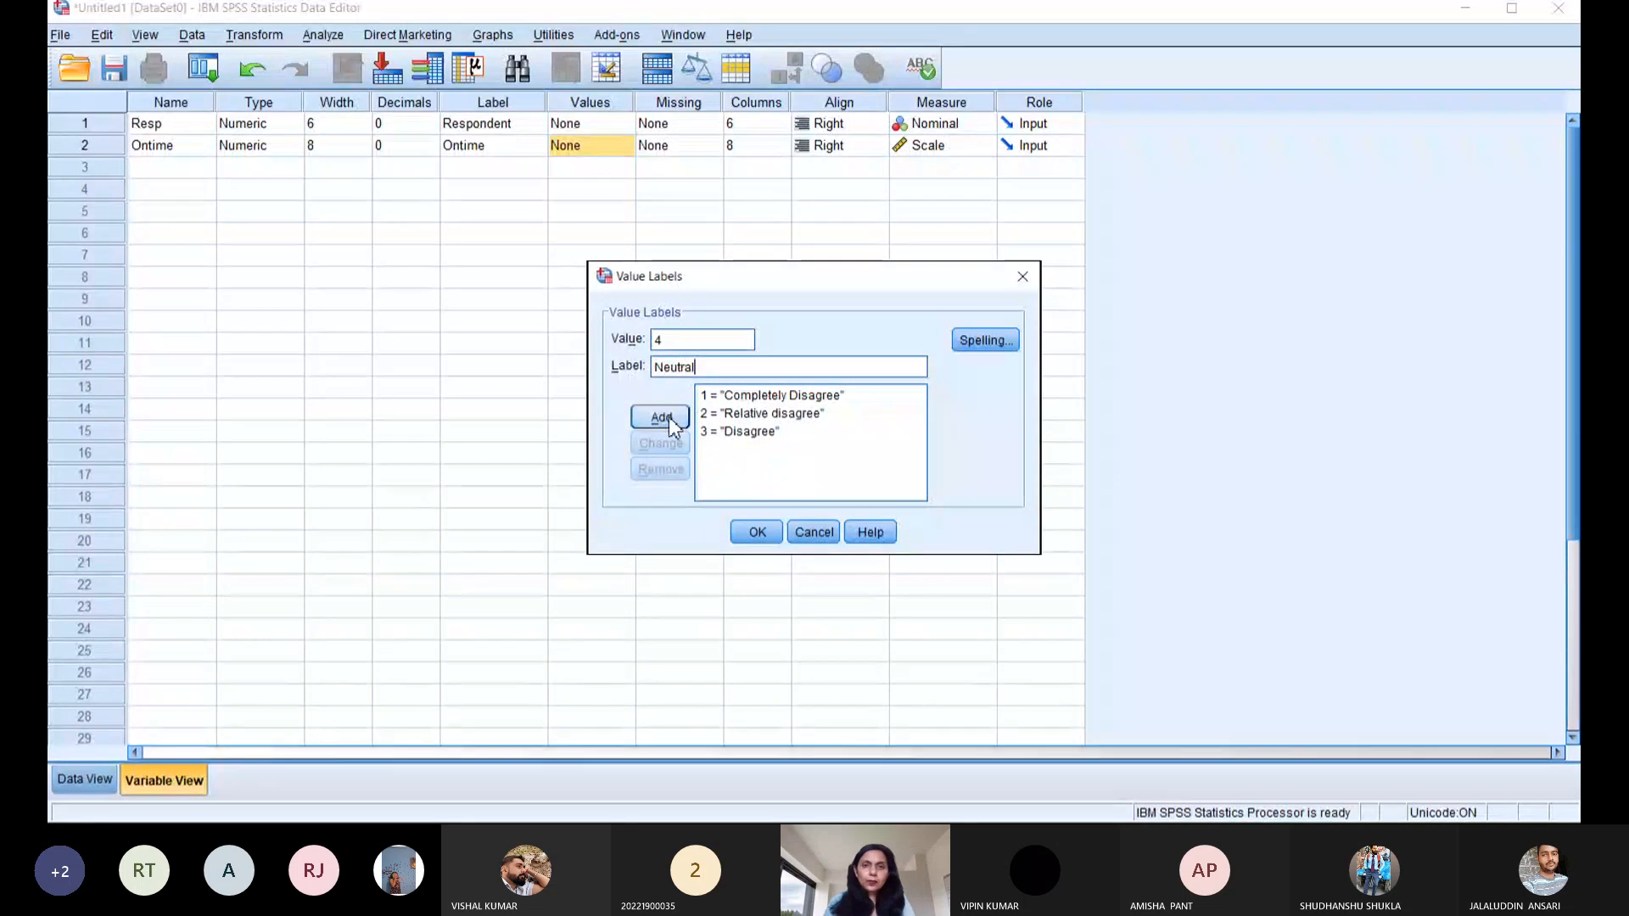
pyautogui.click(670, 417)
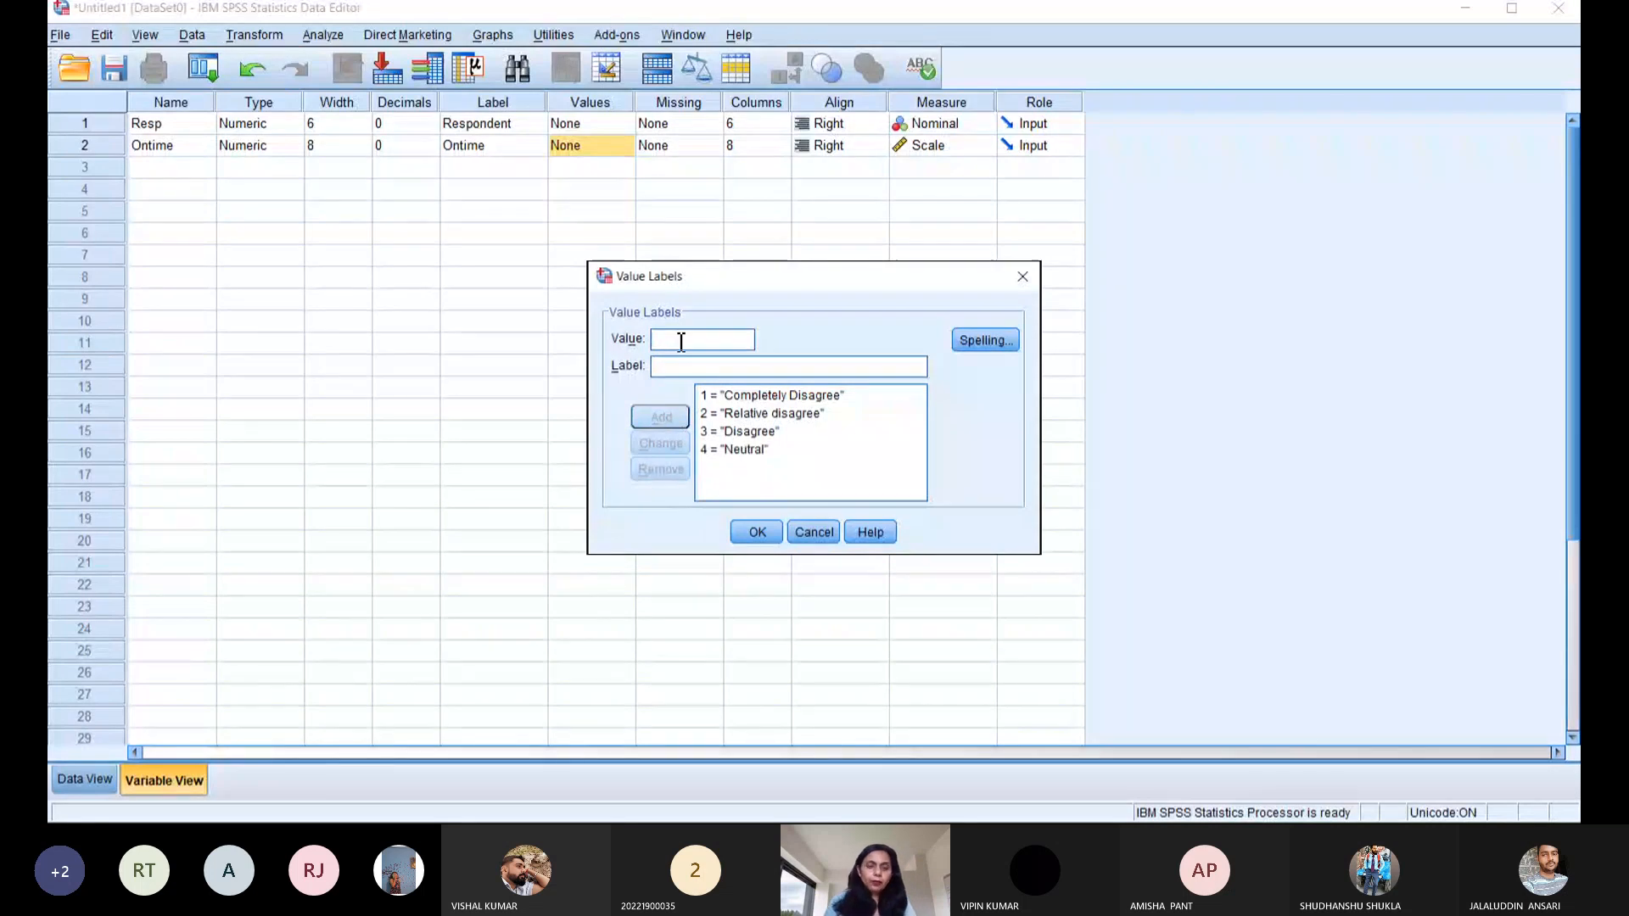
# - Add the value label 5 = Relatively Agree to the Ontime variable
pyautogui.write('5')
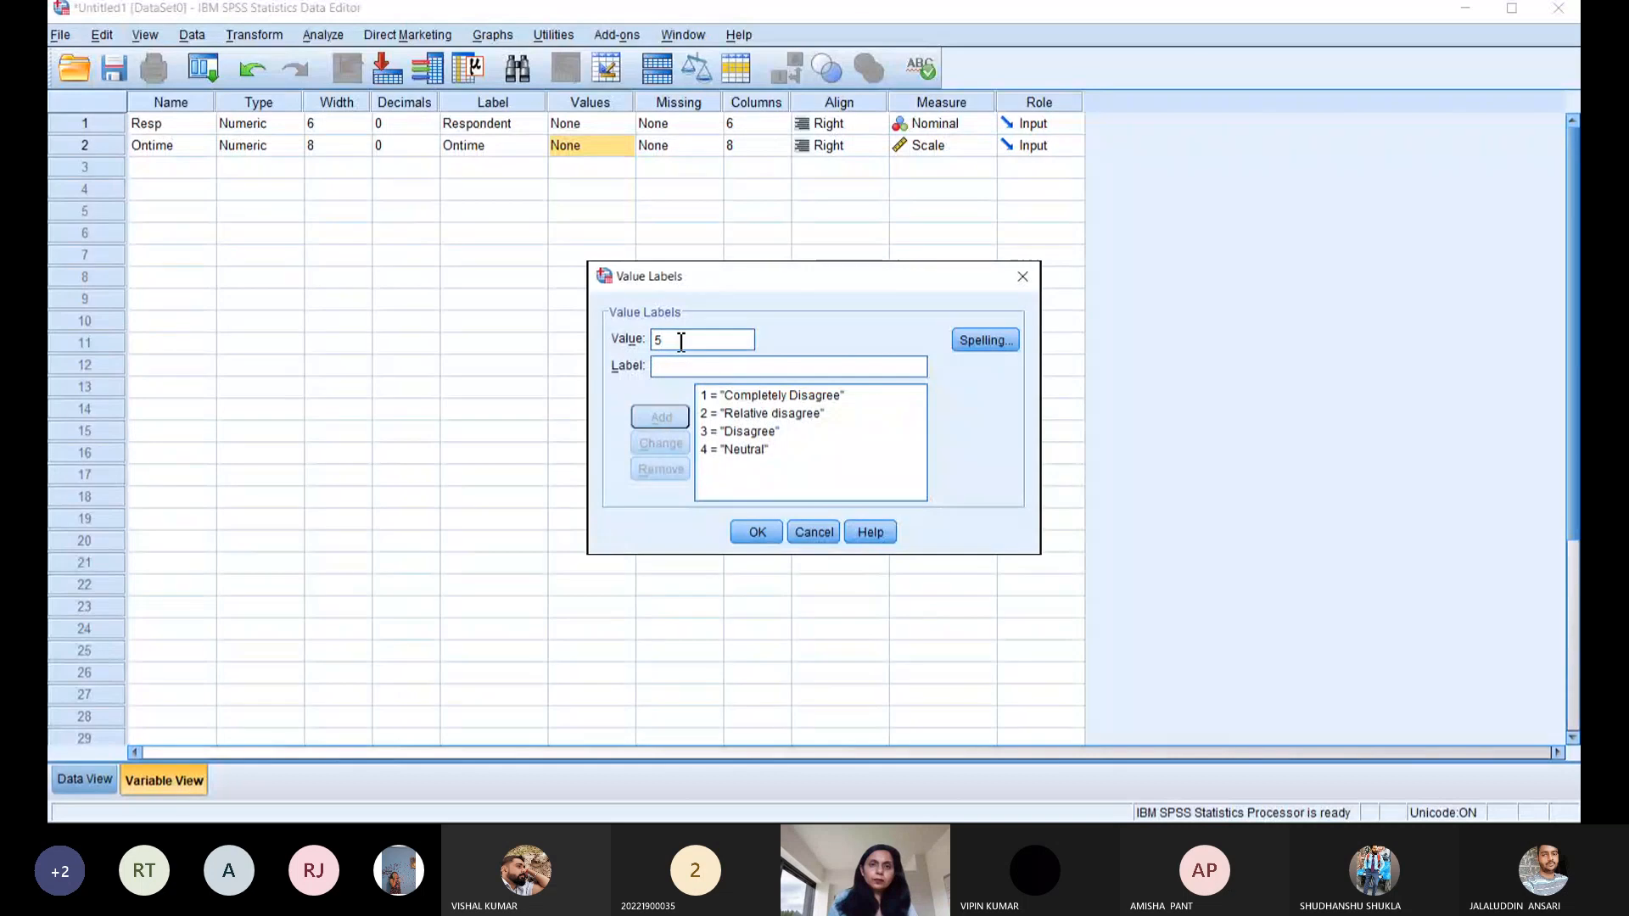
pyautogui.click(681, 368)
pyautogui.write('Re')
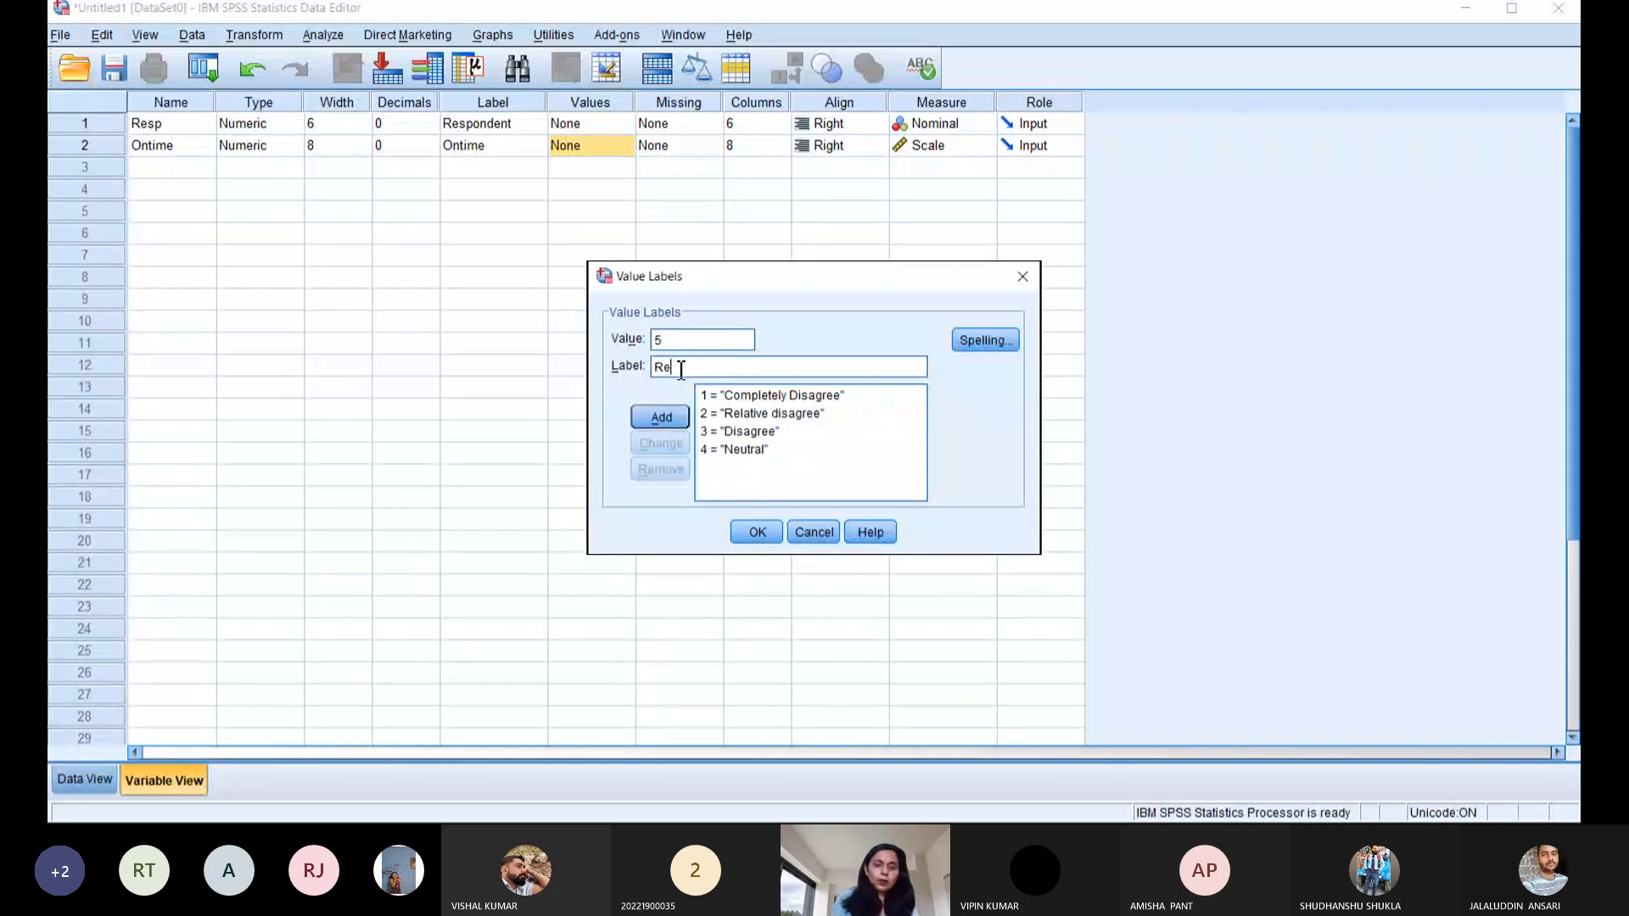
pyautogui.write('latively')
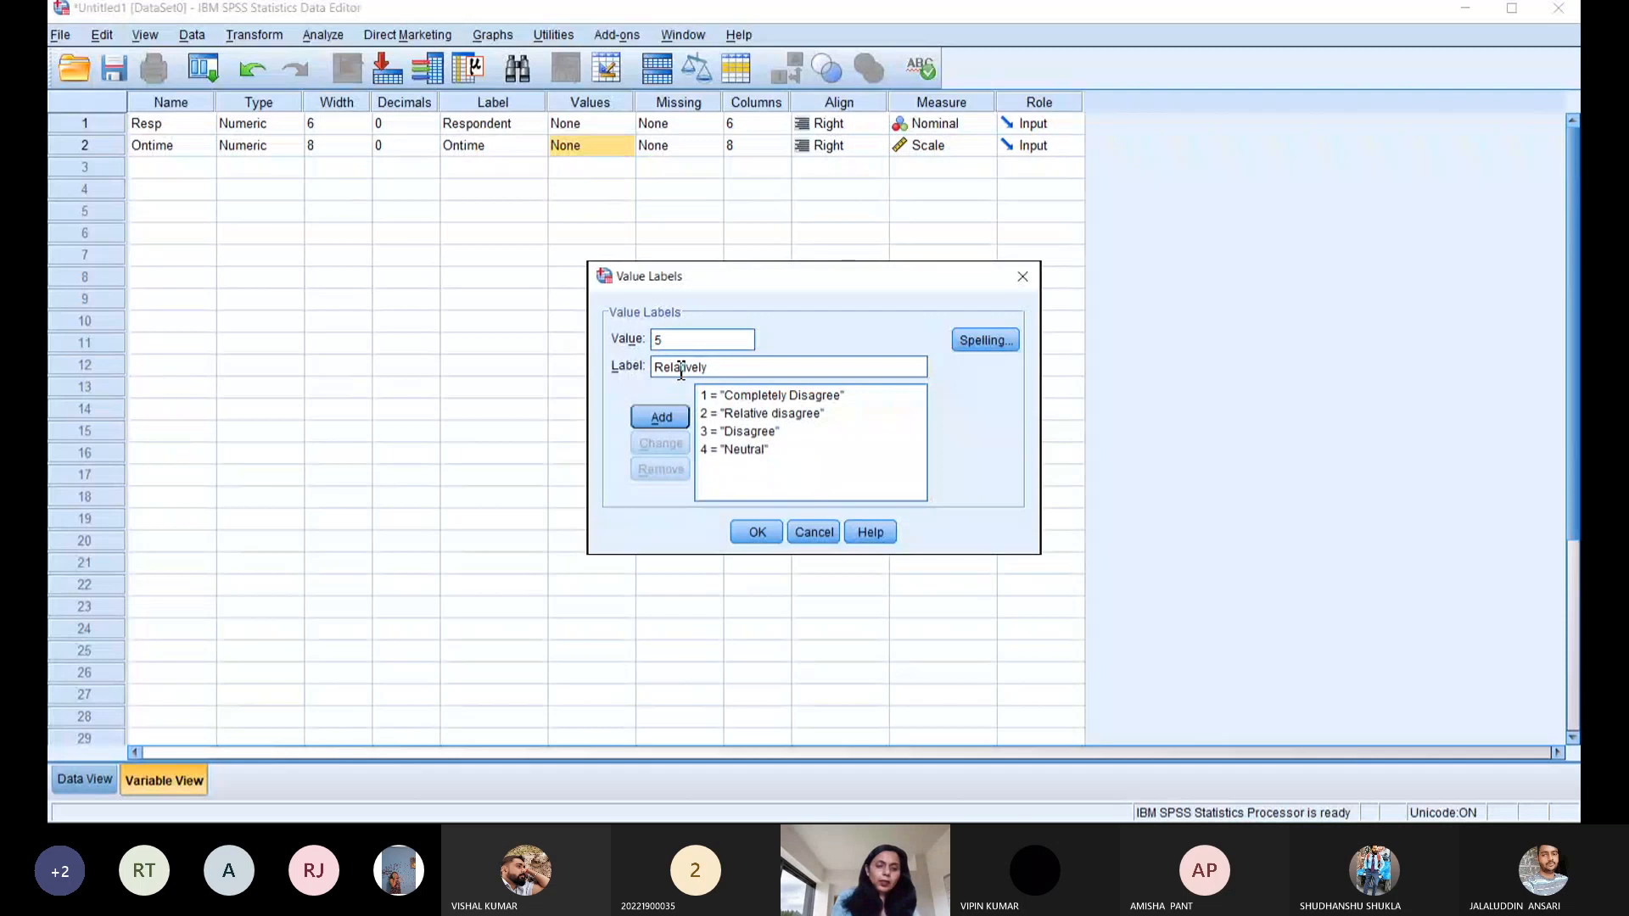
pyautogui.write(' Agree')
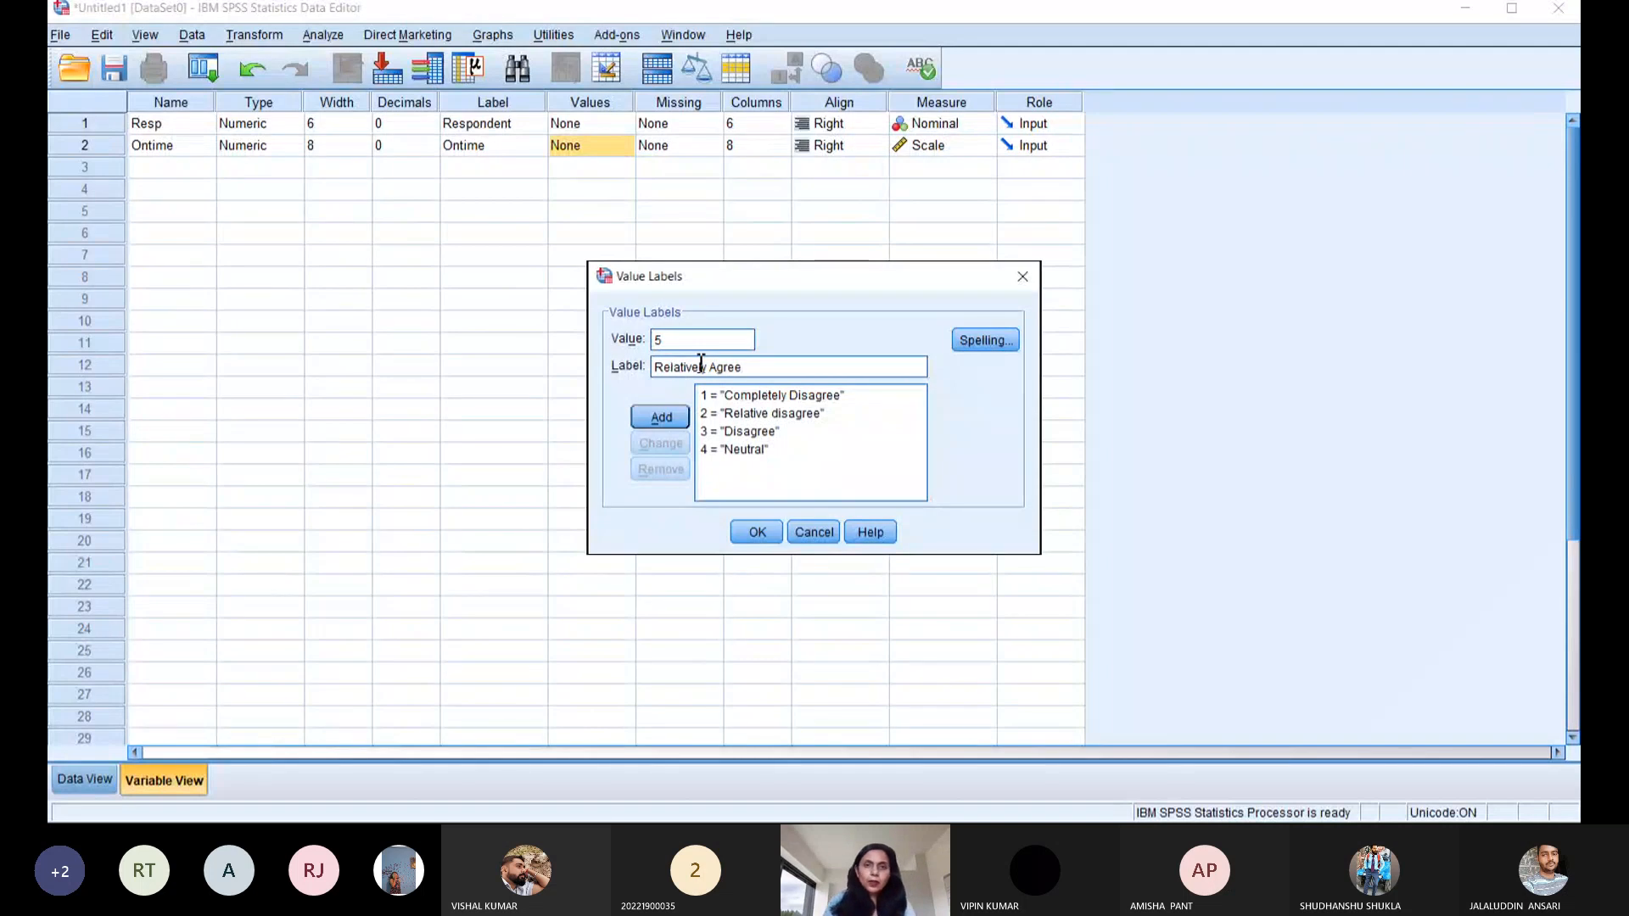
pyautogui.click(664, 418)
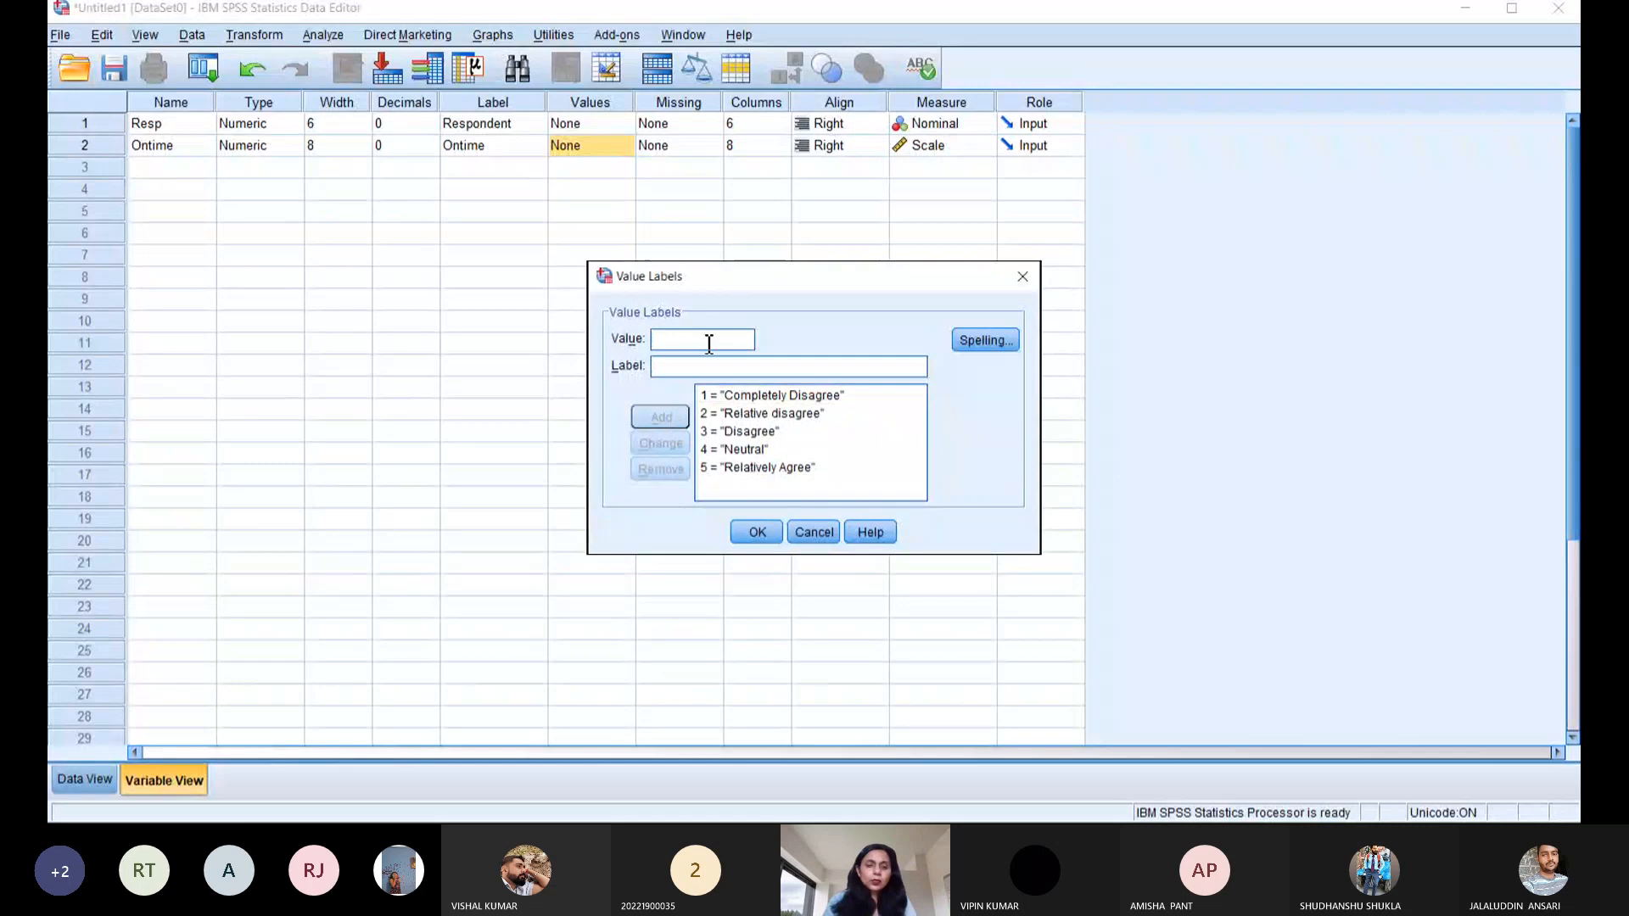
# - Remove the Relatively Agree value label from Ontime's list of value labels
pyautogui.write('6')
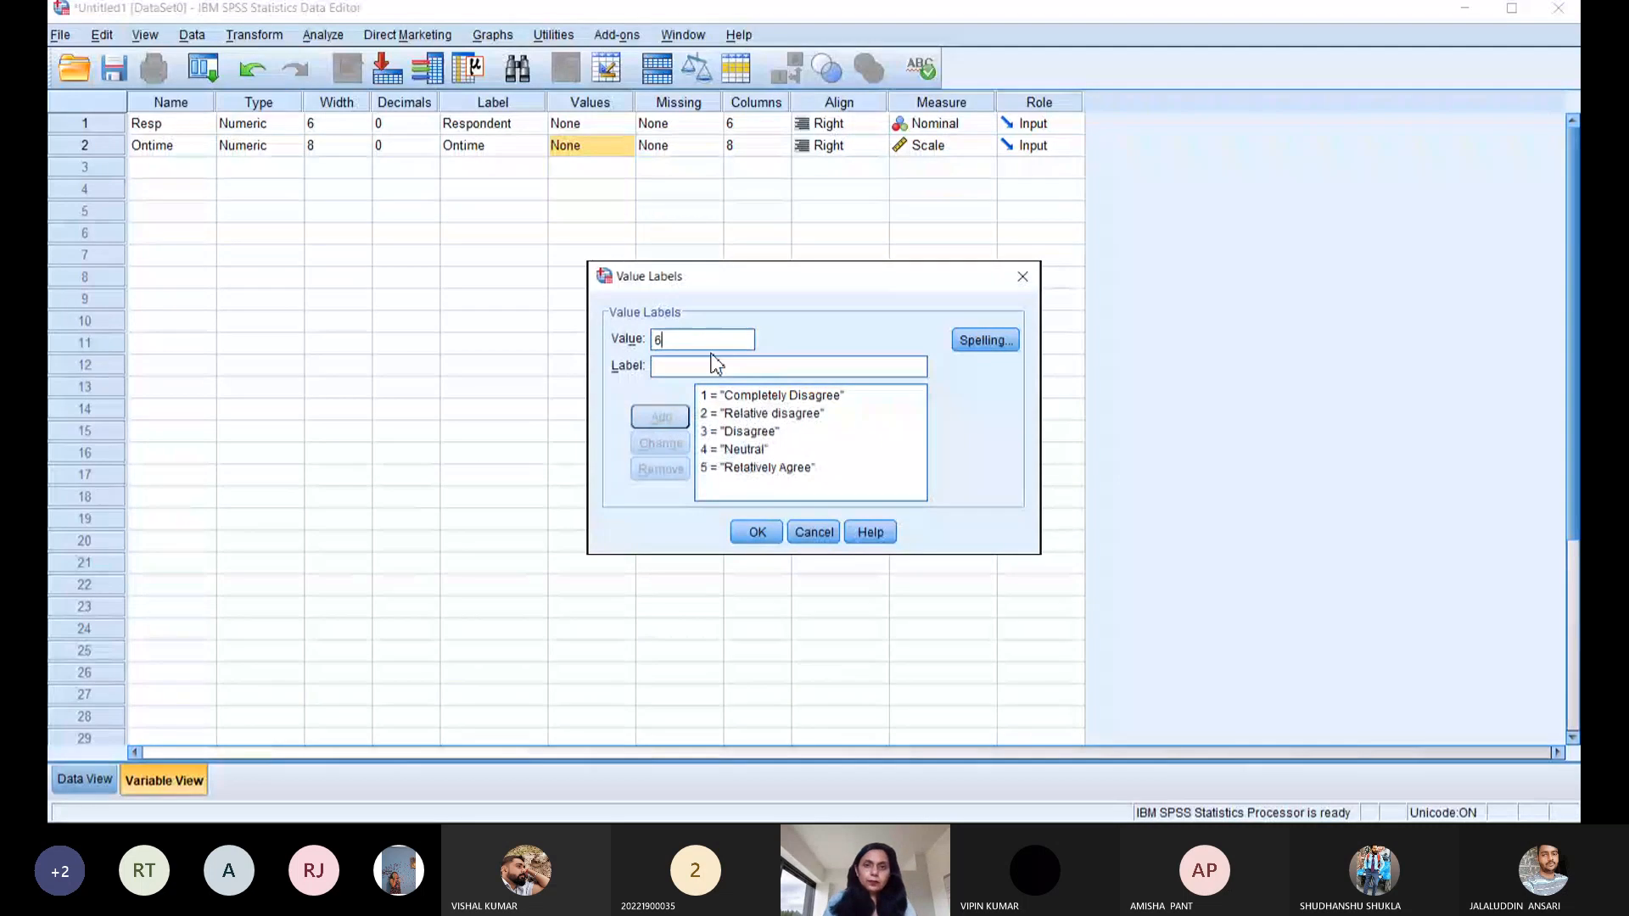
pyautogui.click(734, 468)
pyautogui.click(669, 471)
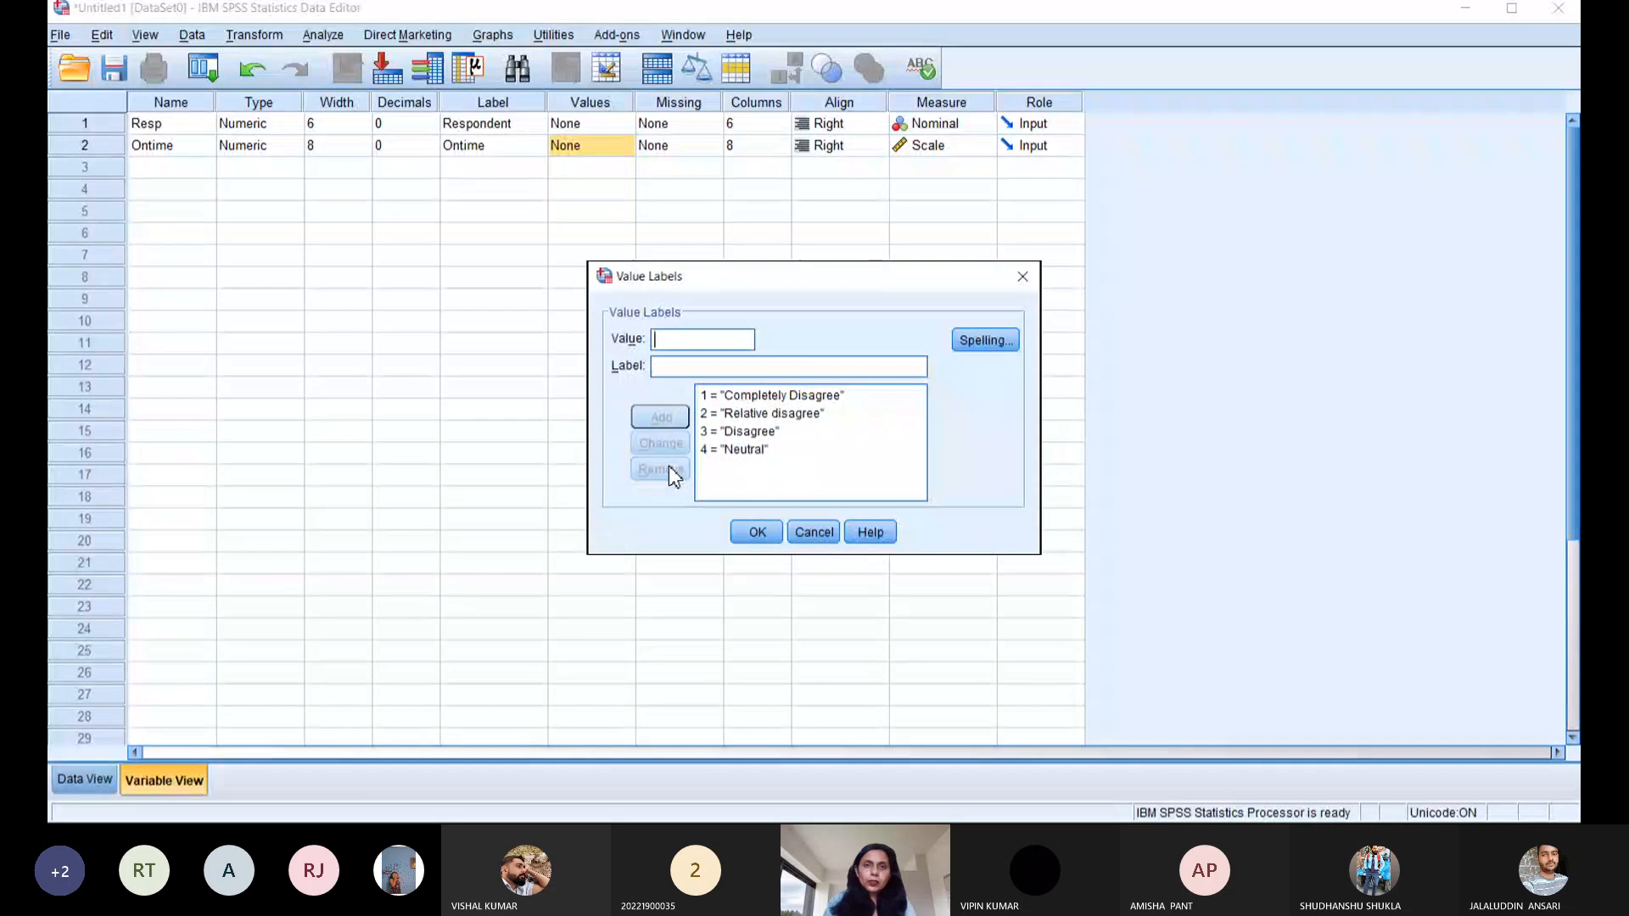
# - Add the value label 5 = Agree to the Ontime variable
pyautogui.write('5')
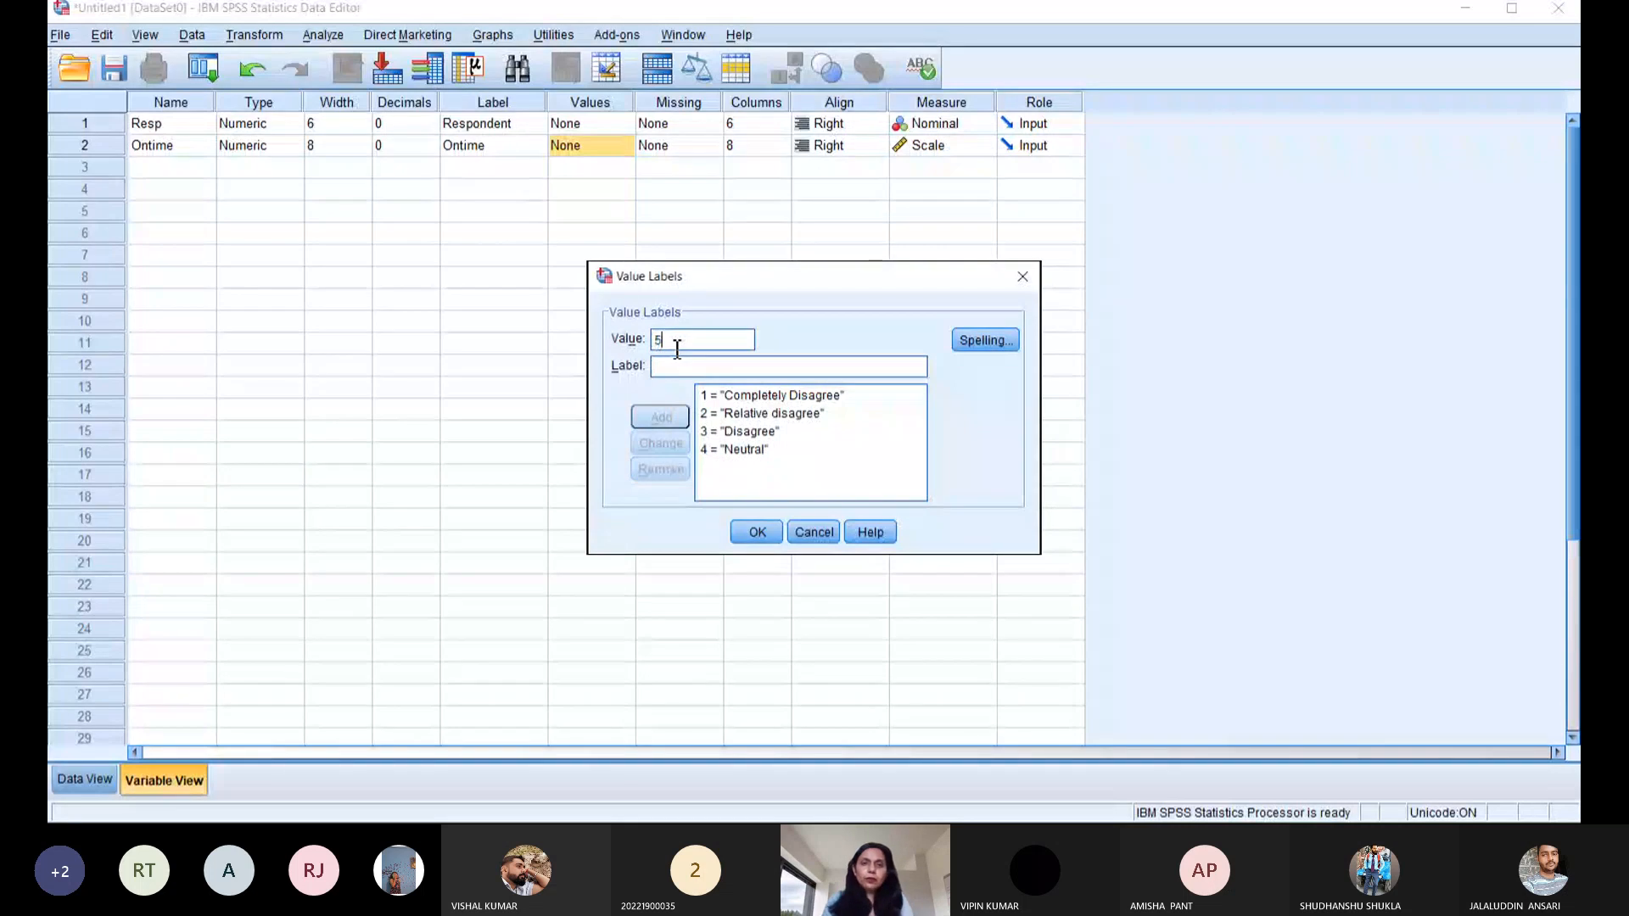
pyautogui.click(677, 368)
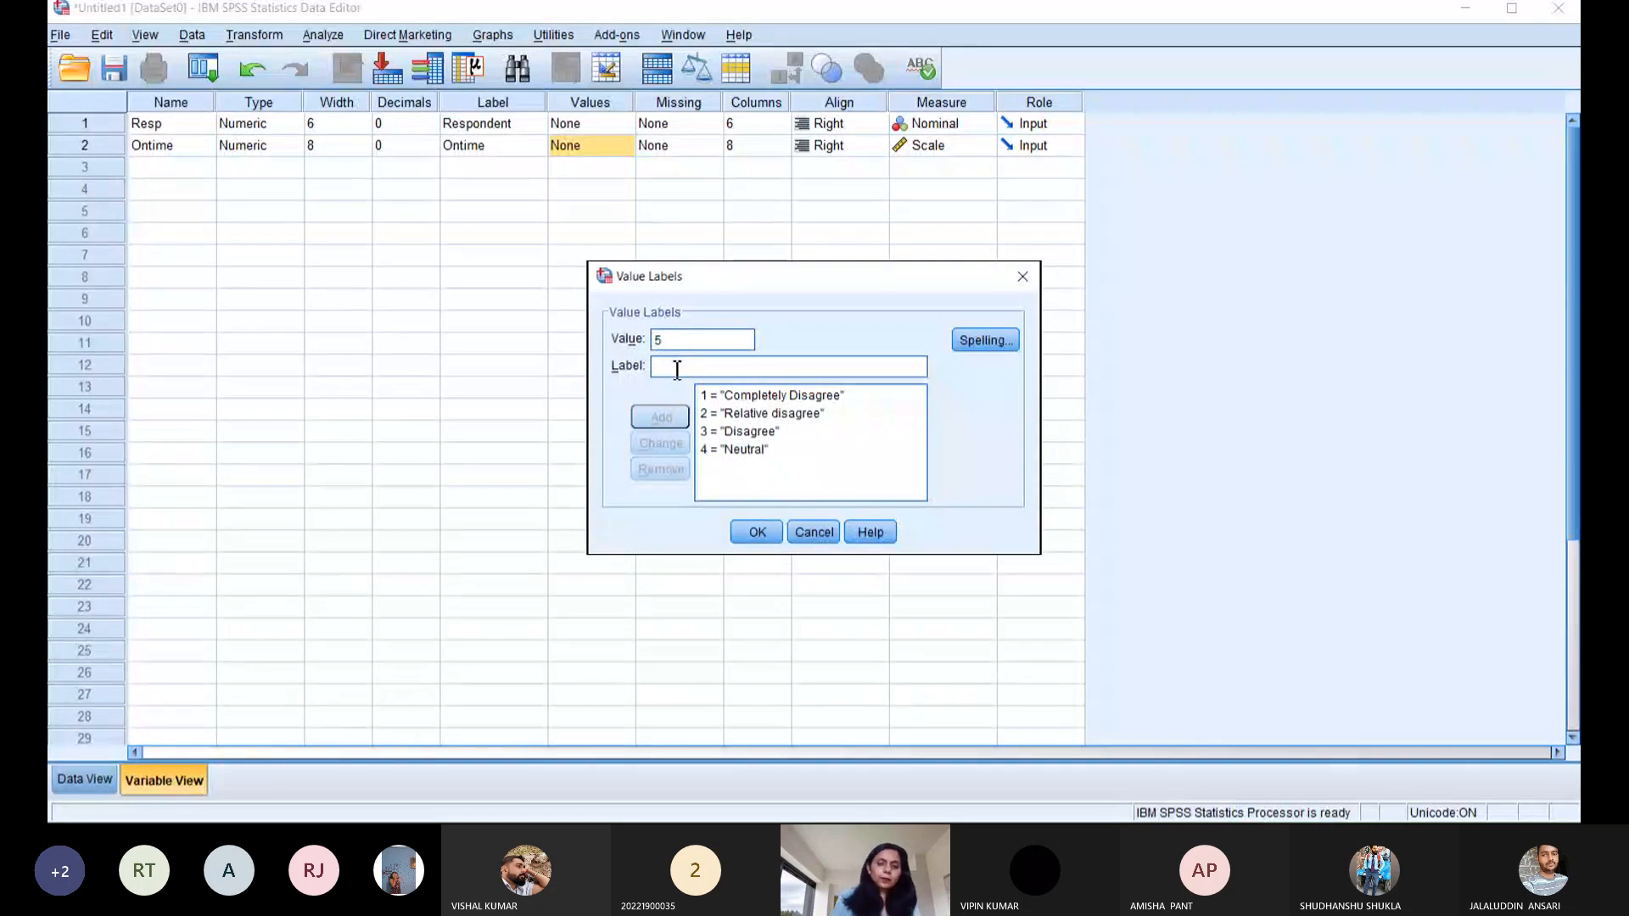
pyautogui.write('A')
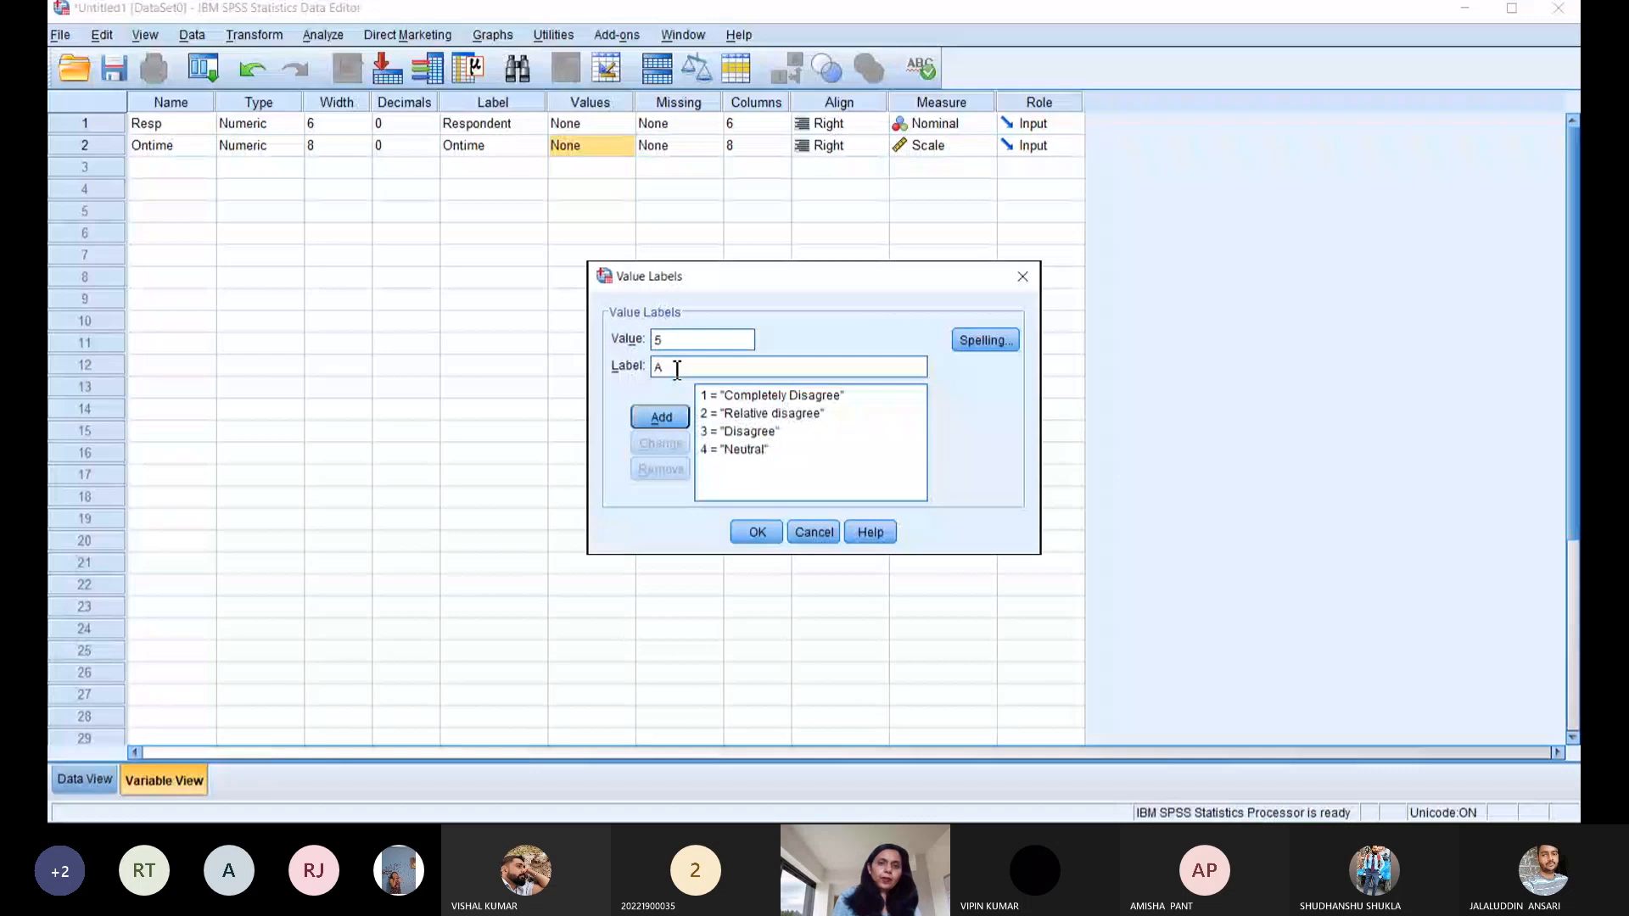
pyautogui.write('gree')
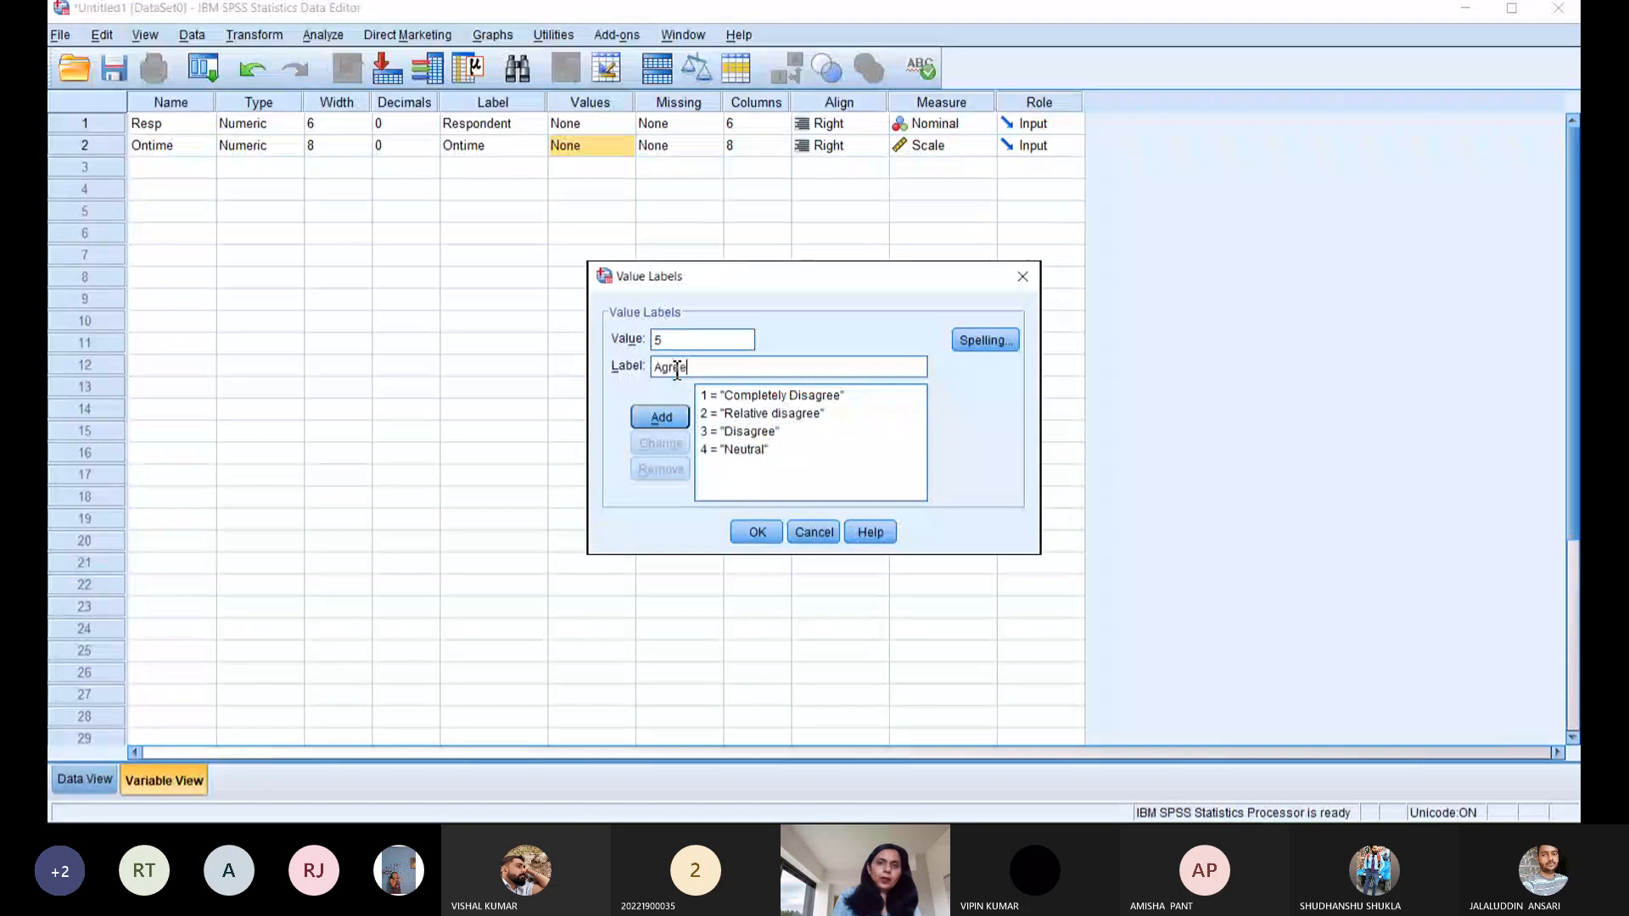
pyautogui.click(668, 414)
# - Add the value label 6 = Relatively Agree to the Ontime variable
pyautogui.write('6')
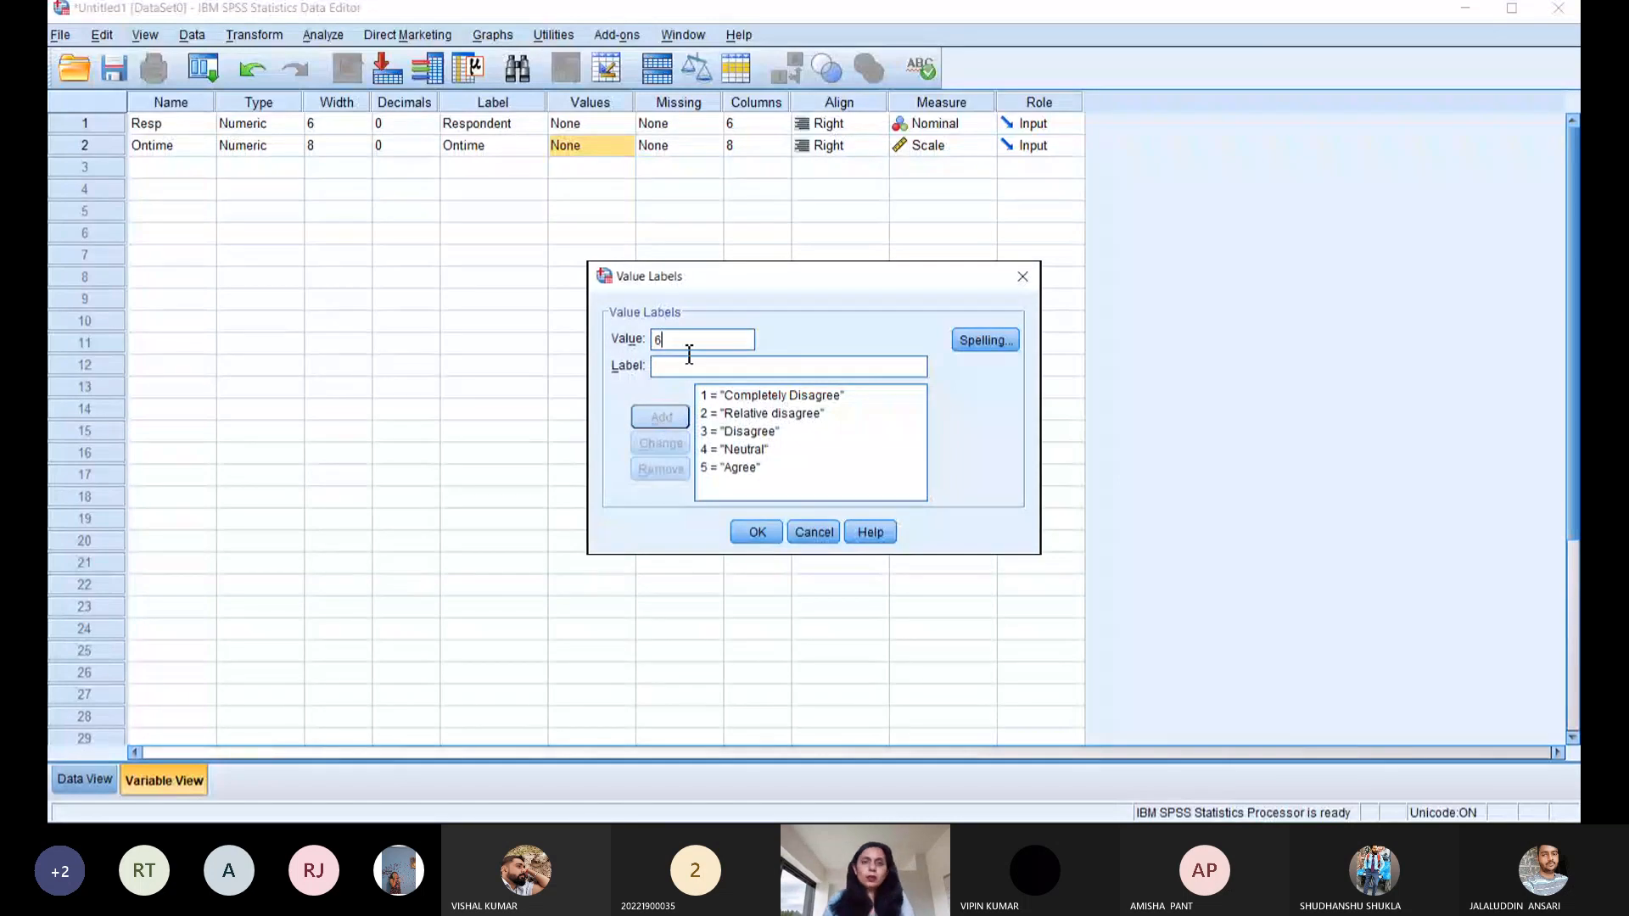
pyautogui.click(687, 373)
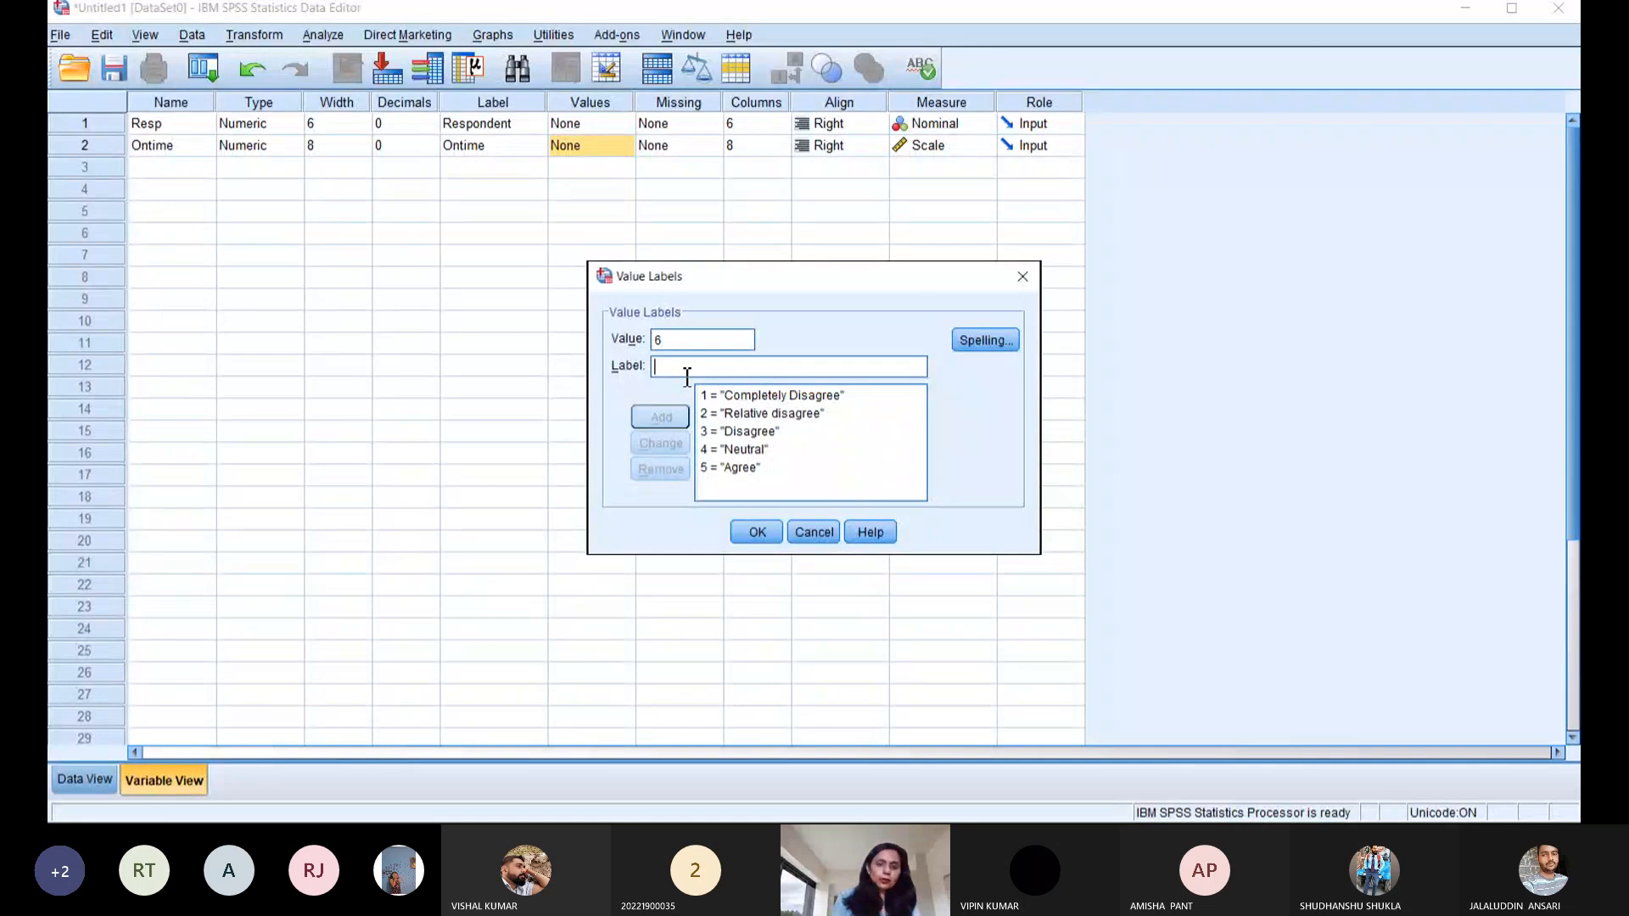
pyautogui.write('Relativel')
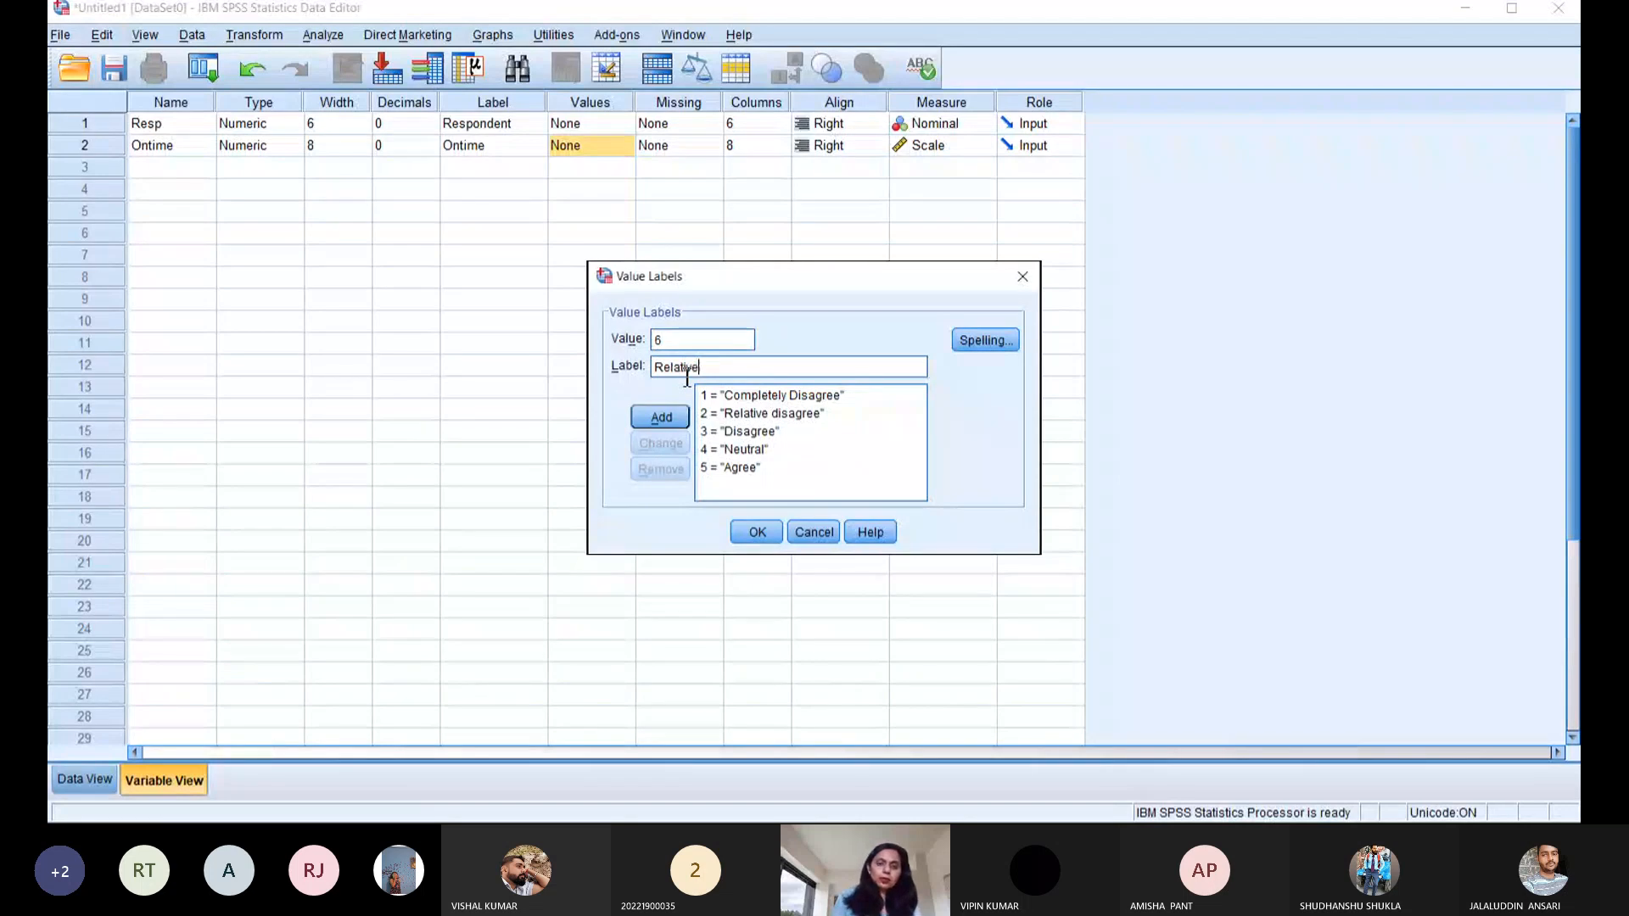
pyautogui.write('y Agree')
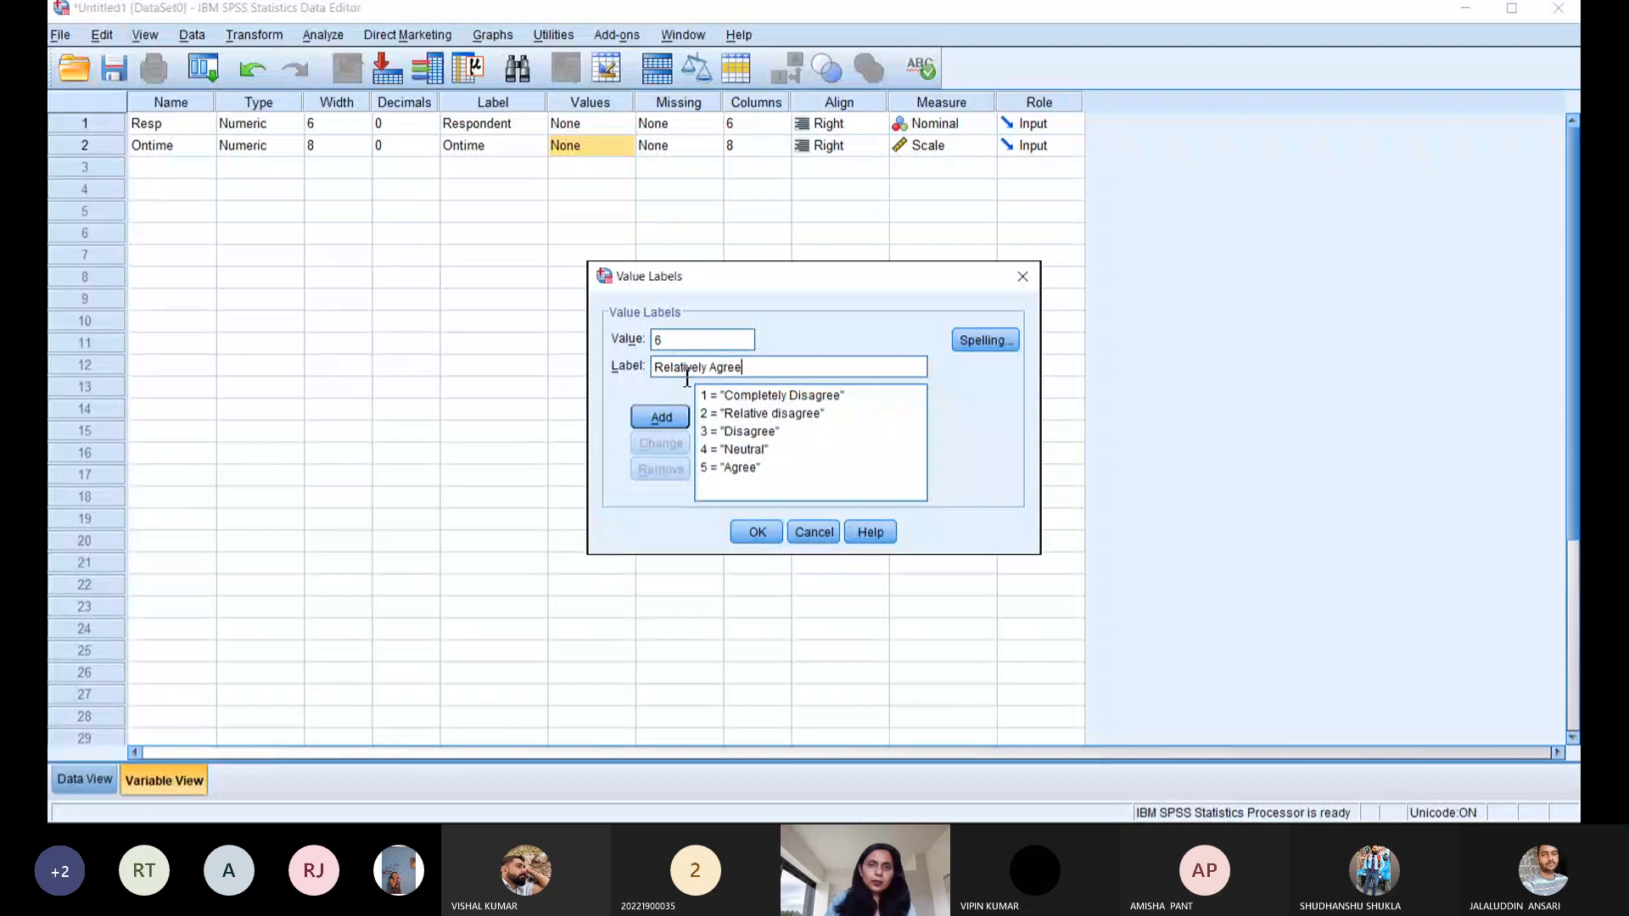
pyautogui.click(660, 416)
# - Try to give Ontime the value label 7 = Completely Agree and accept the value labels
pyautogui.write('7')
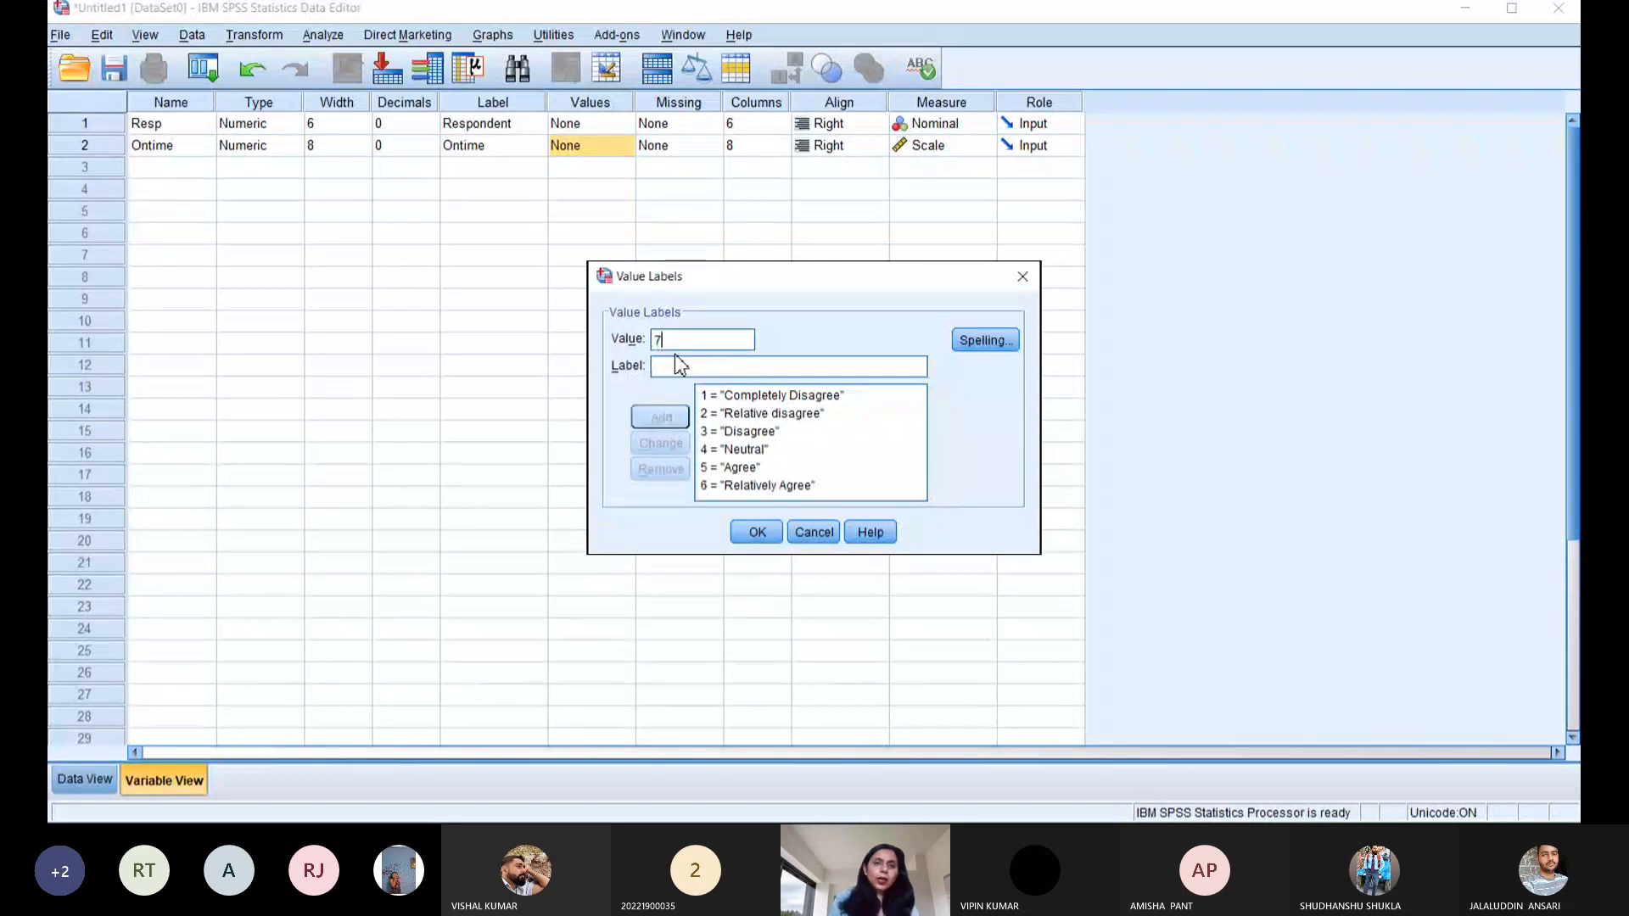
pyautogui.click(681, 370)
pyautogui.write('Com')
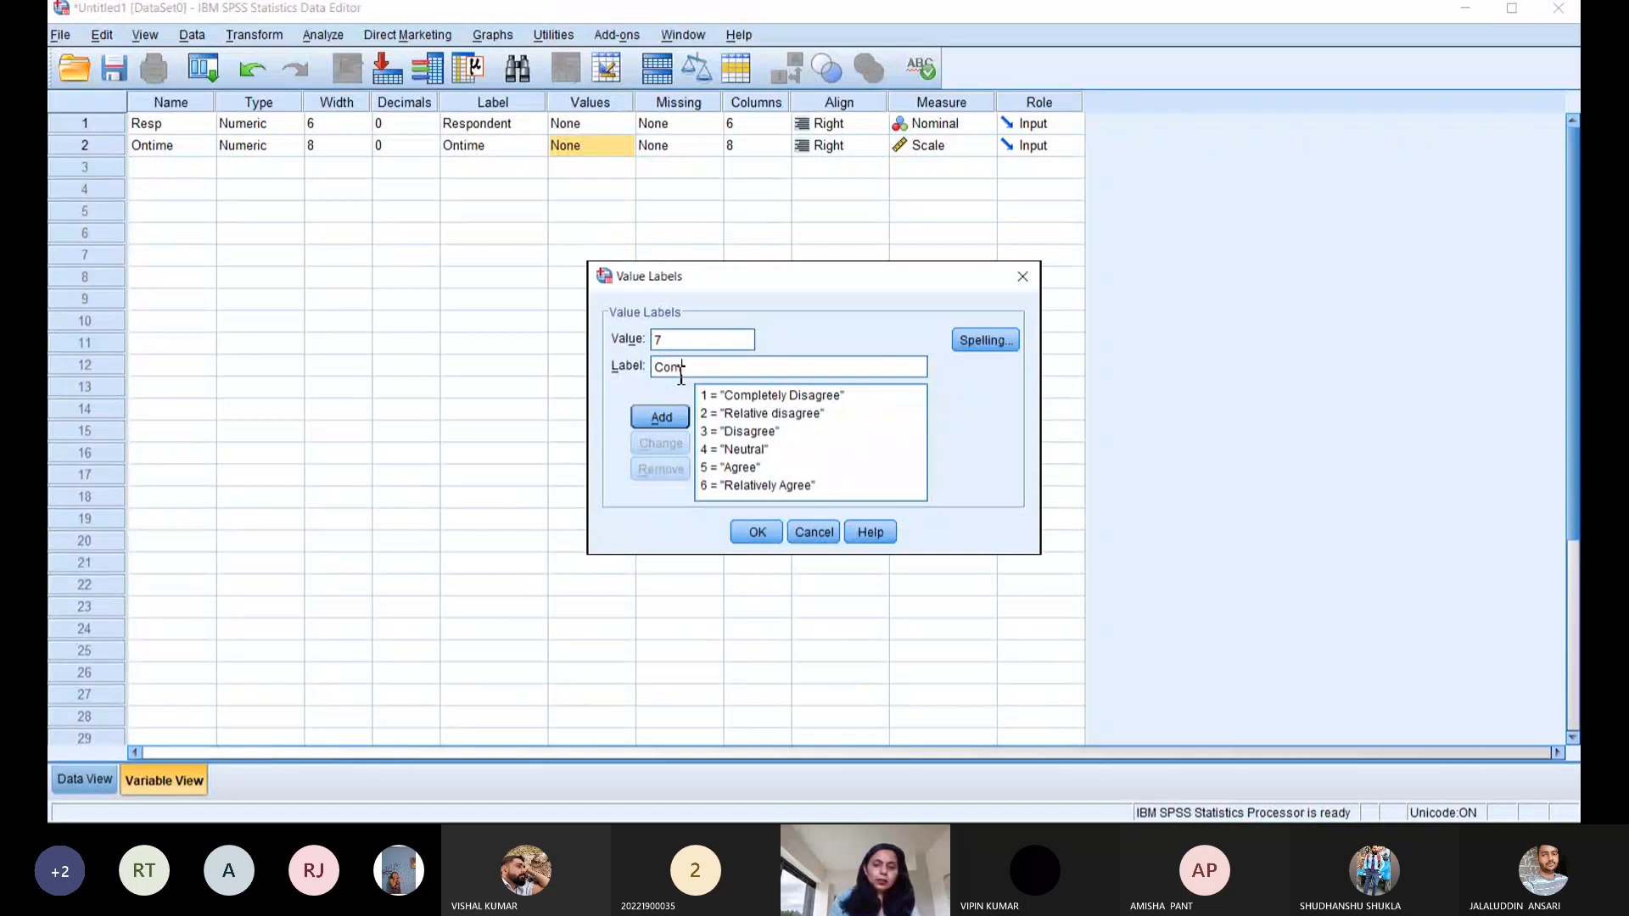
pyautogui.write('pletel')
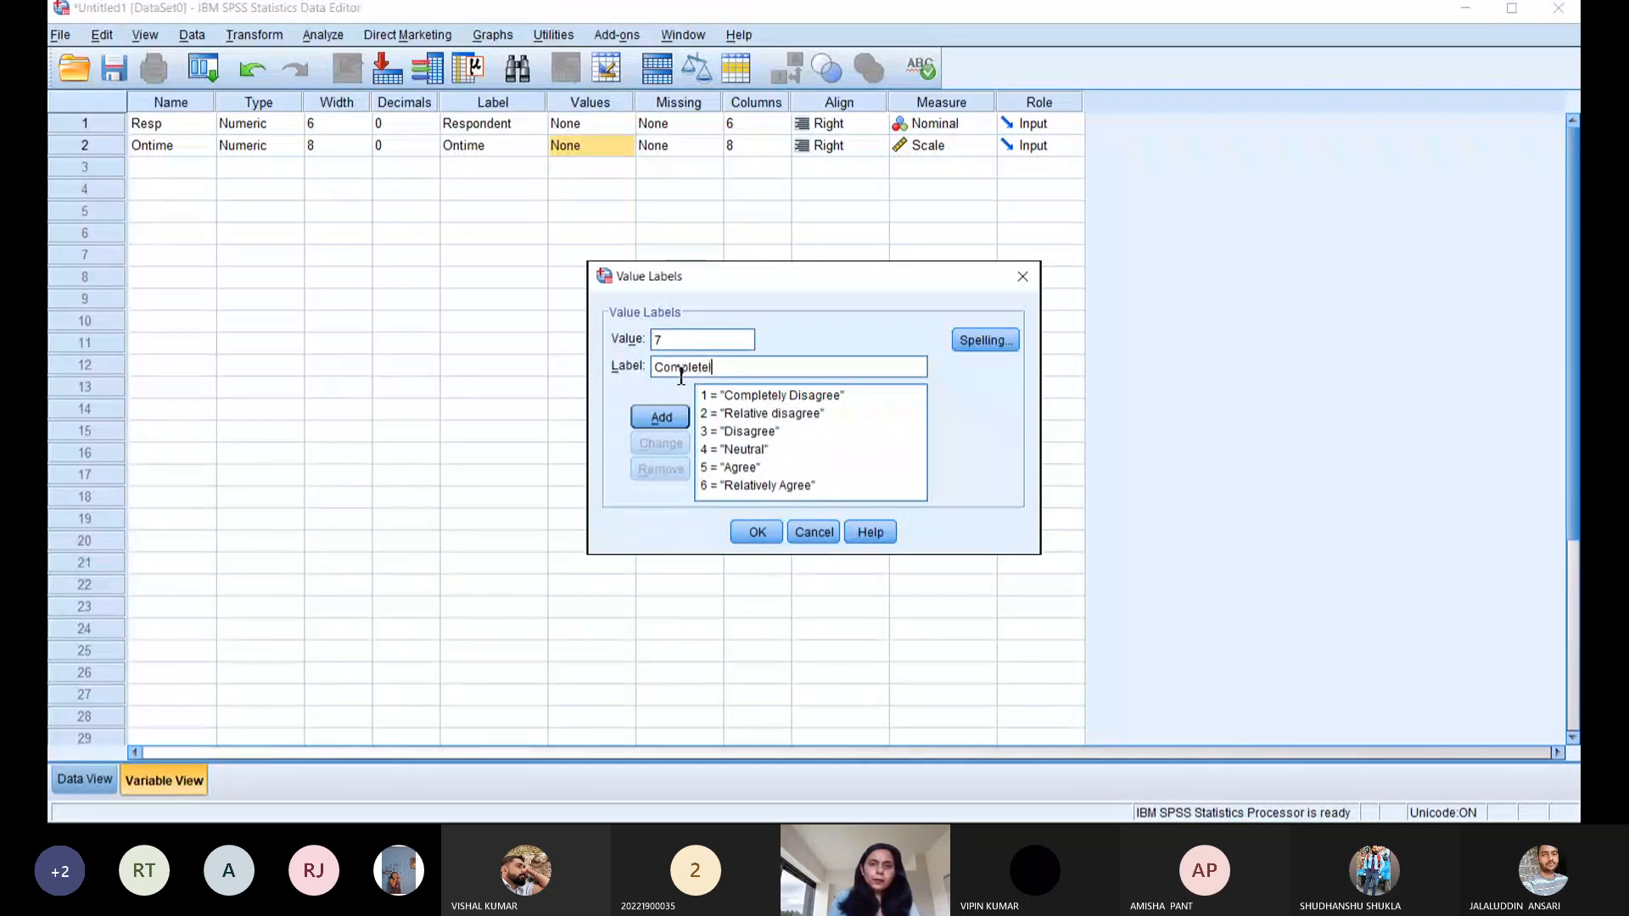
pyautogui.write('y A')
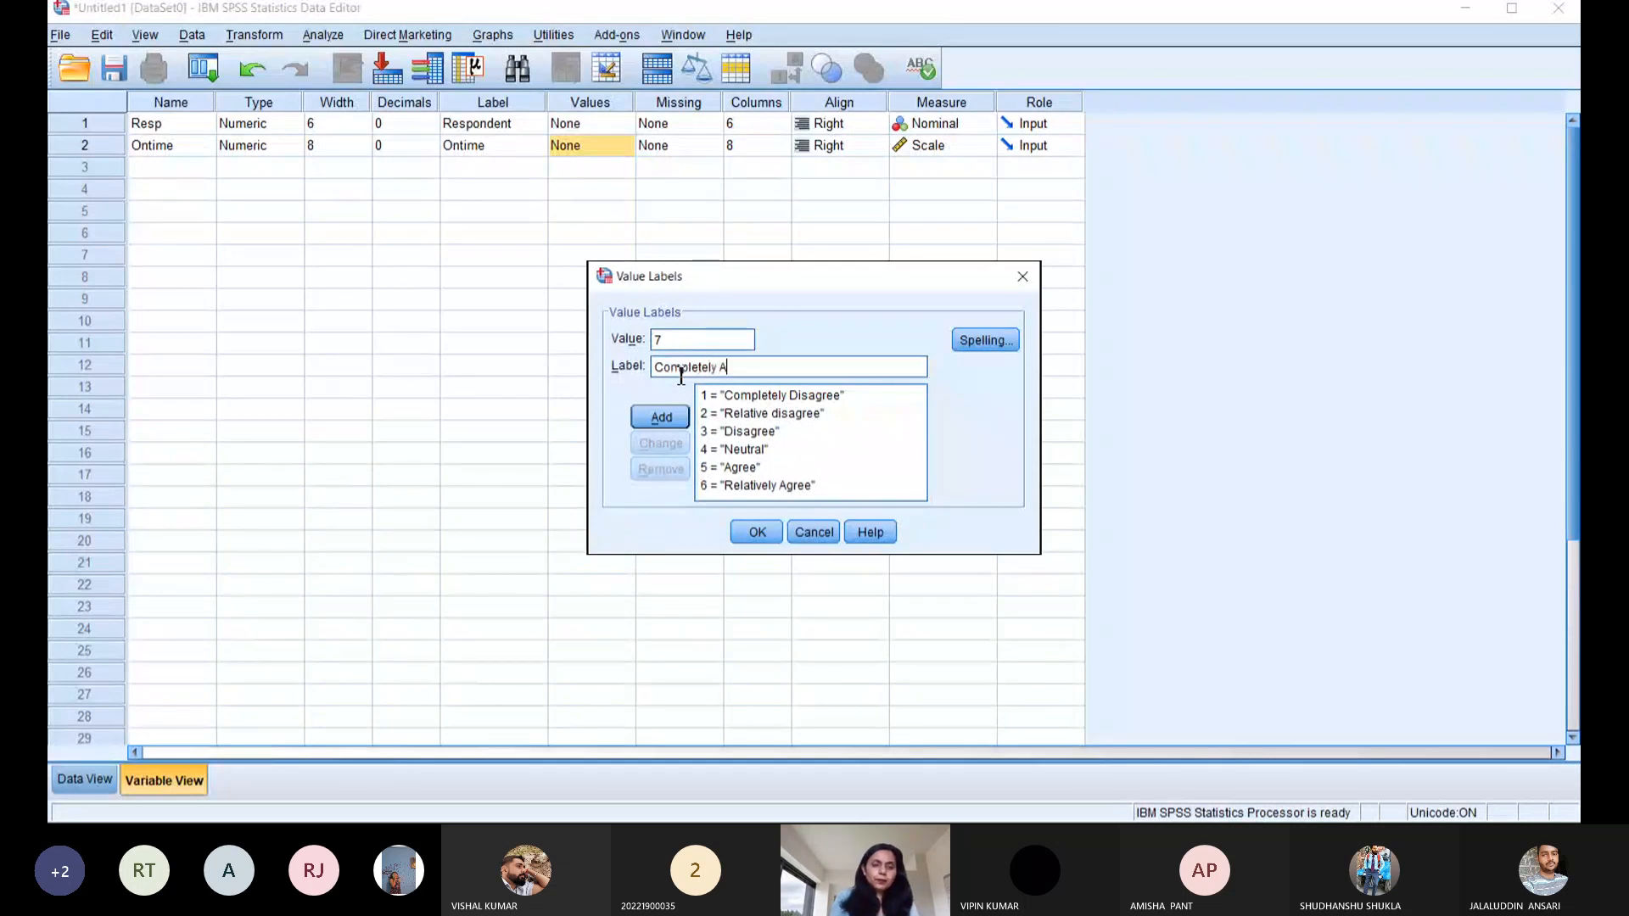
pyautogui.write('gree')
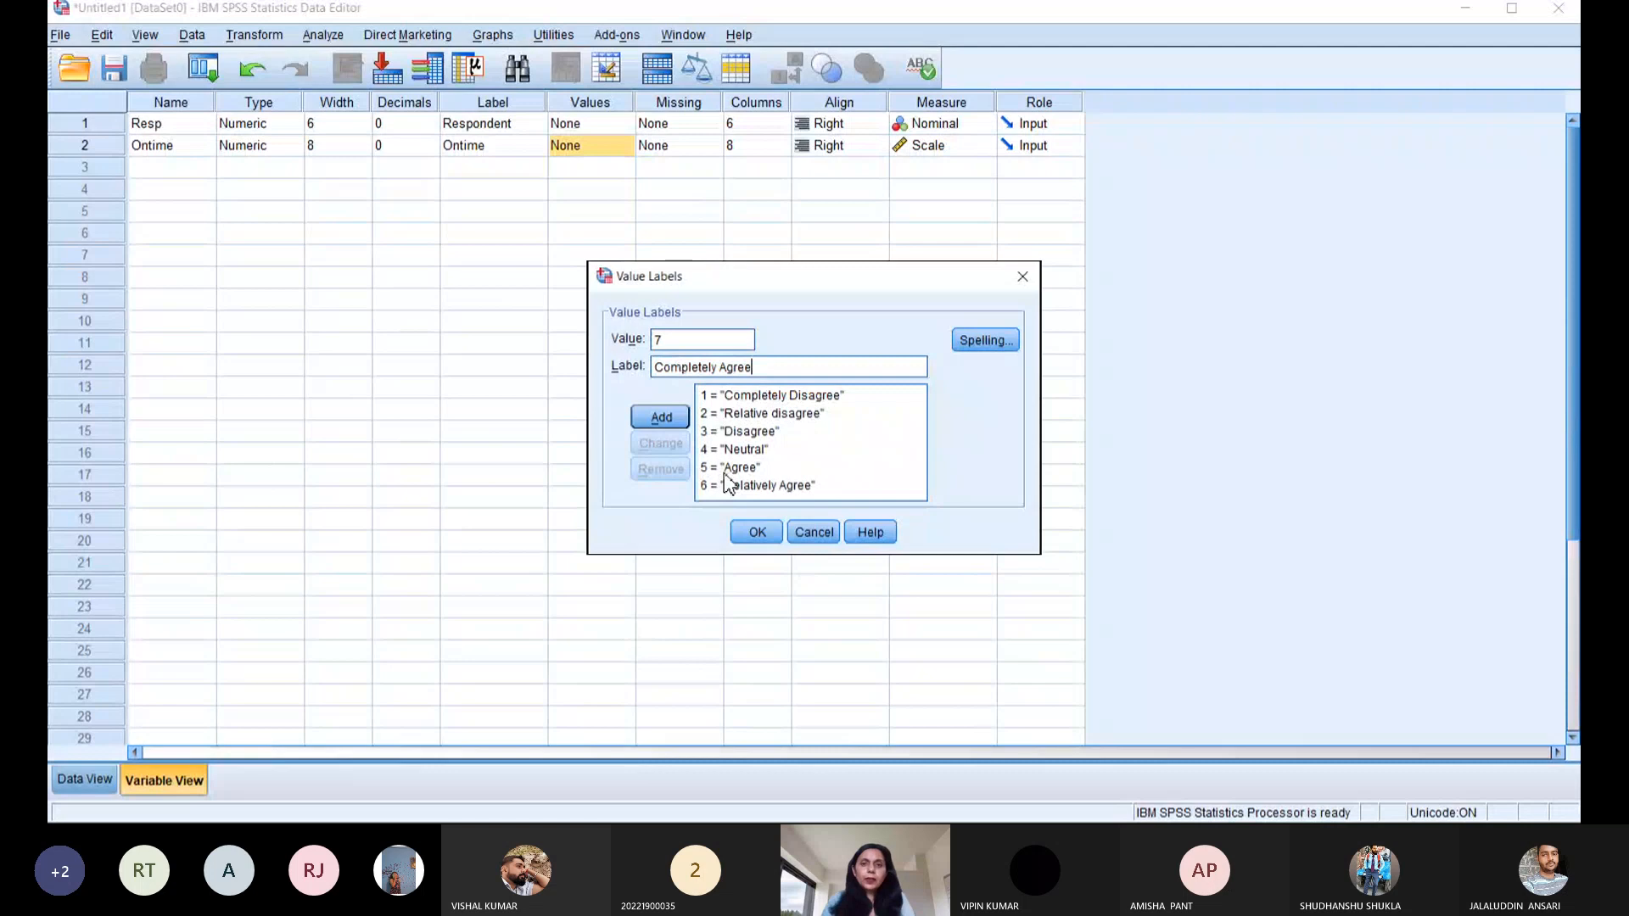
pyautogui.click(757, 532)
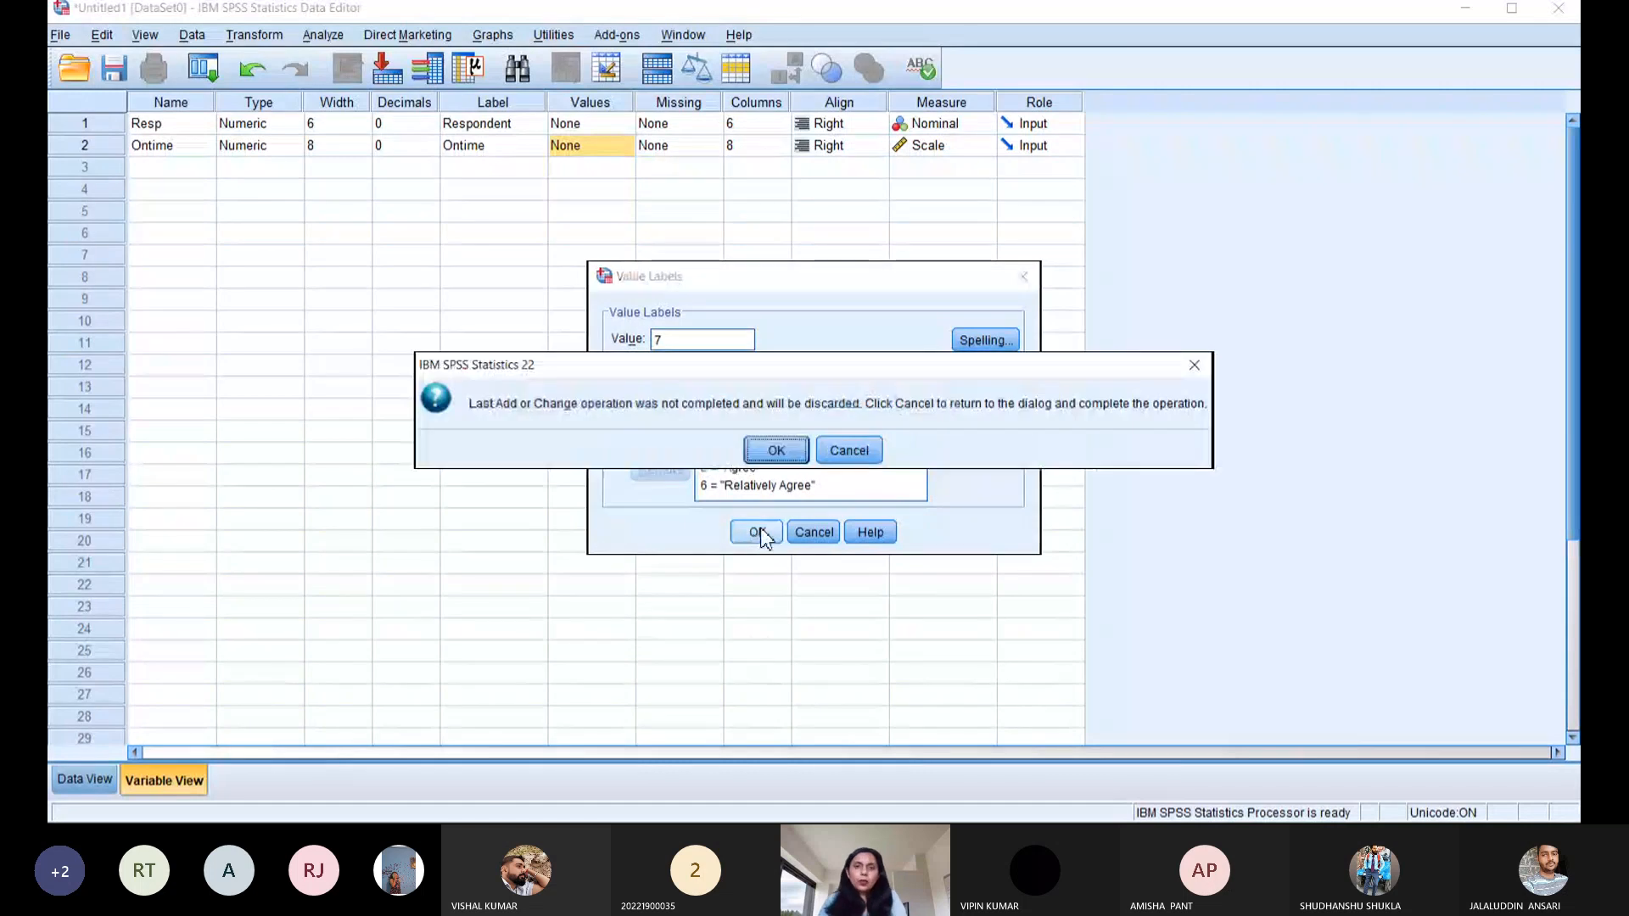
pyautogui.click(781, 451)
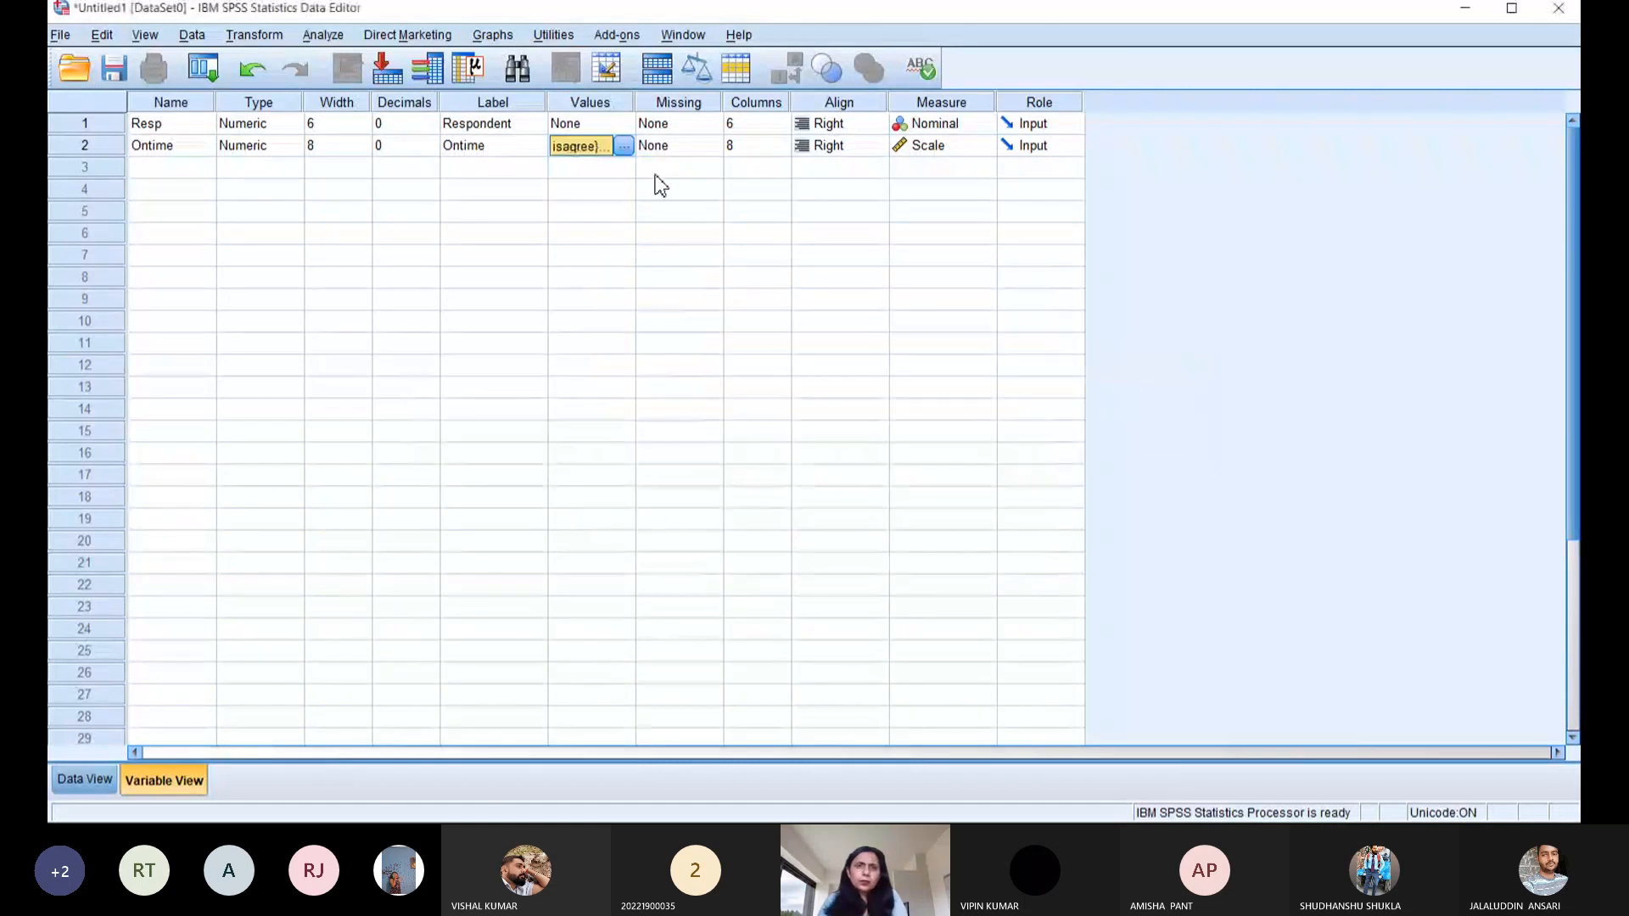
# - Reopen Ontime's value labels, add 7 = Completely Agree to the list and accept the labels
pyautogui.click(623, 146)
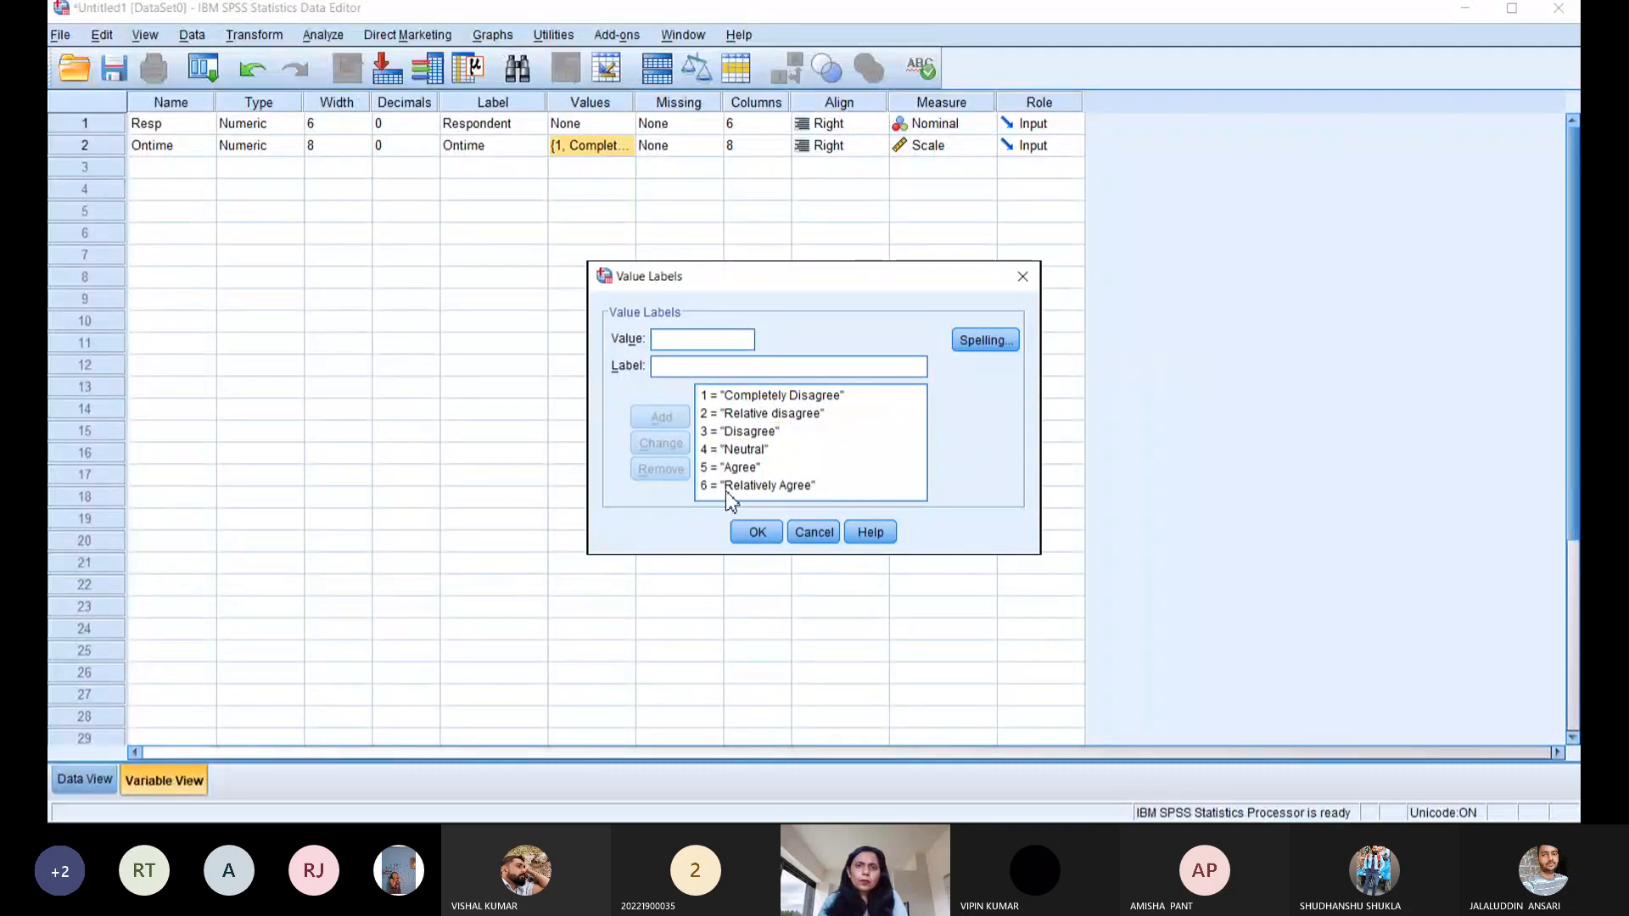
pyautogui.click(687, 339)
pyautogui.write('6')
pyautogui.press('BackSpace')
pyautogui.write('7')
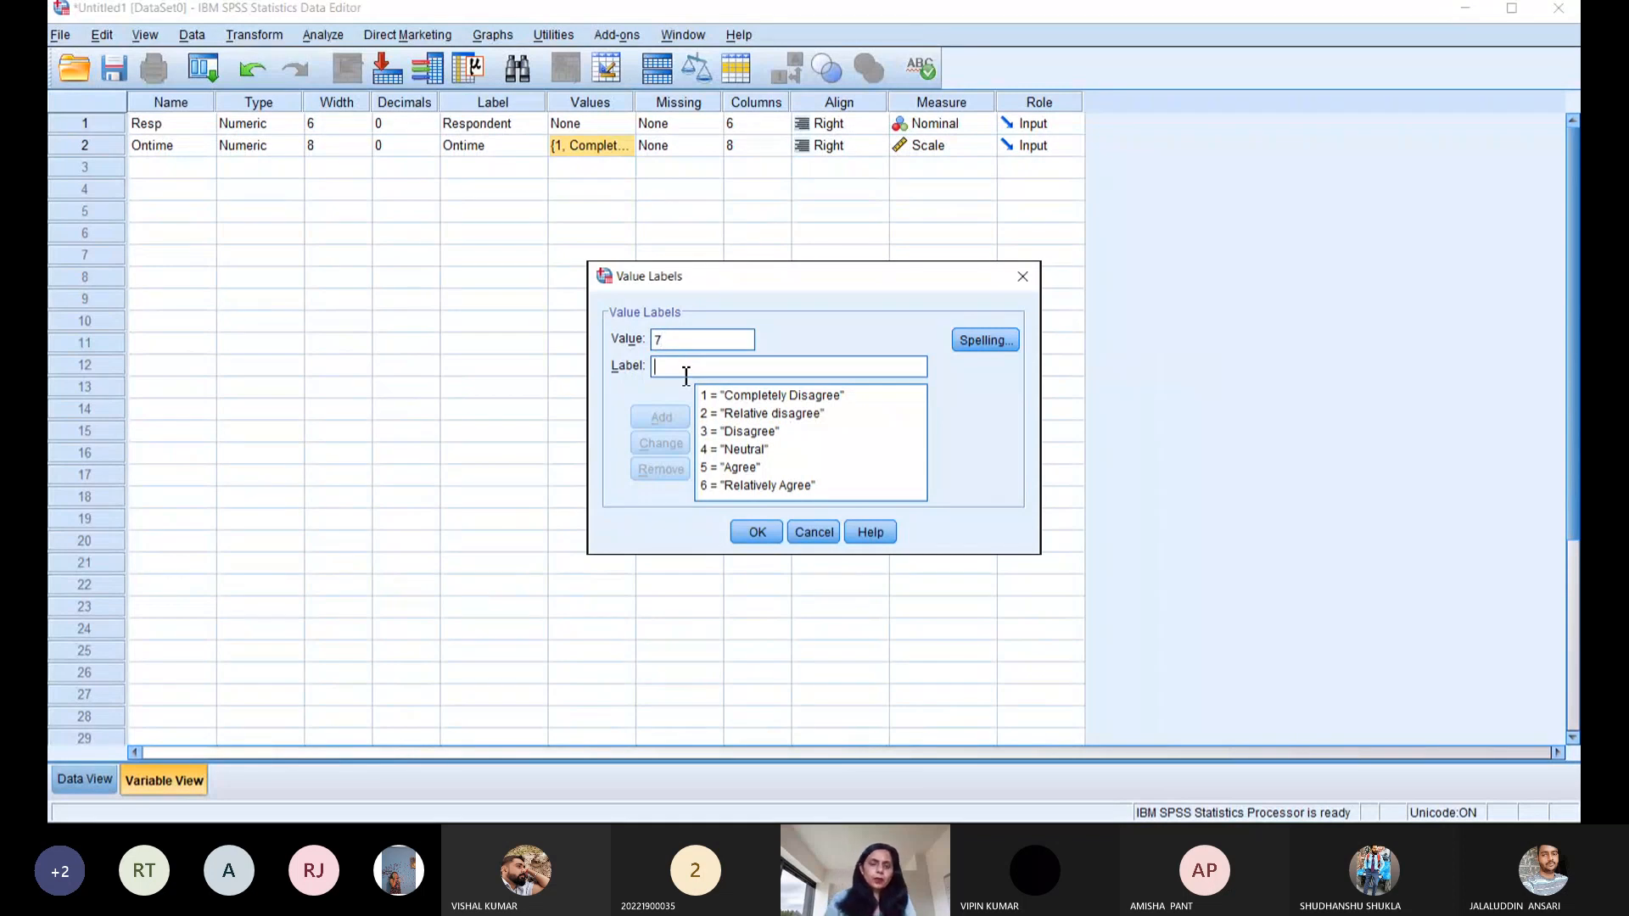
pyautogui.click(685, 373)
pyautogui.write('Com')
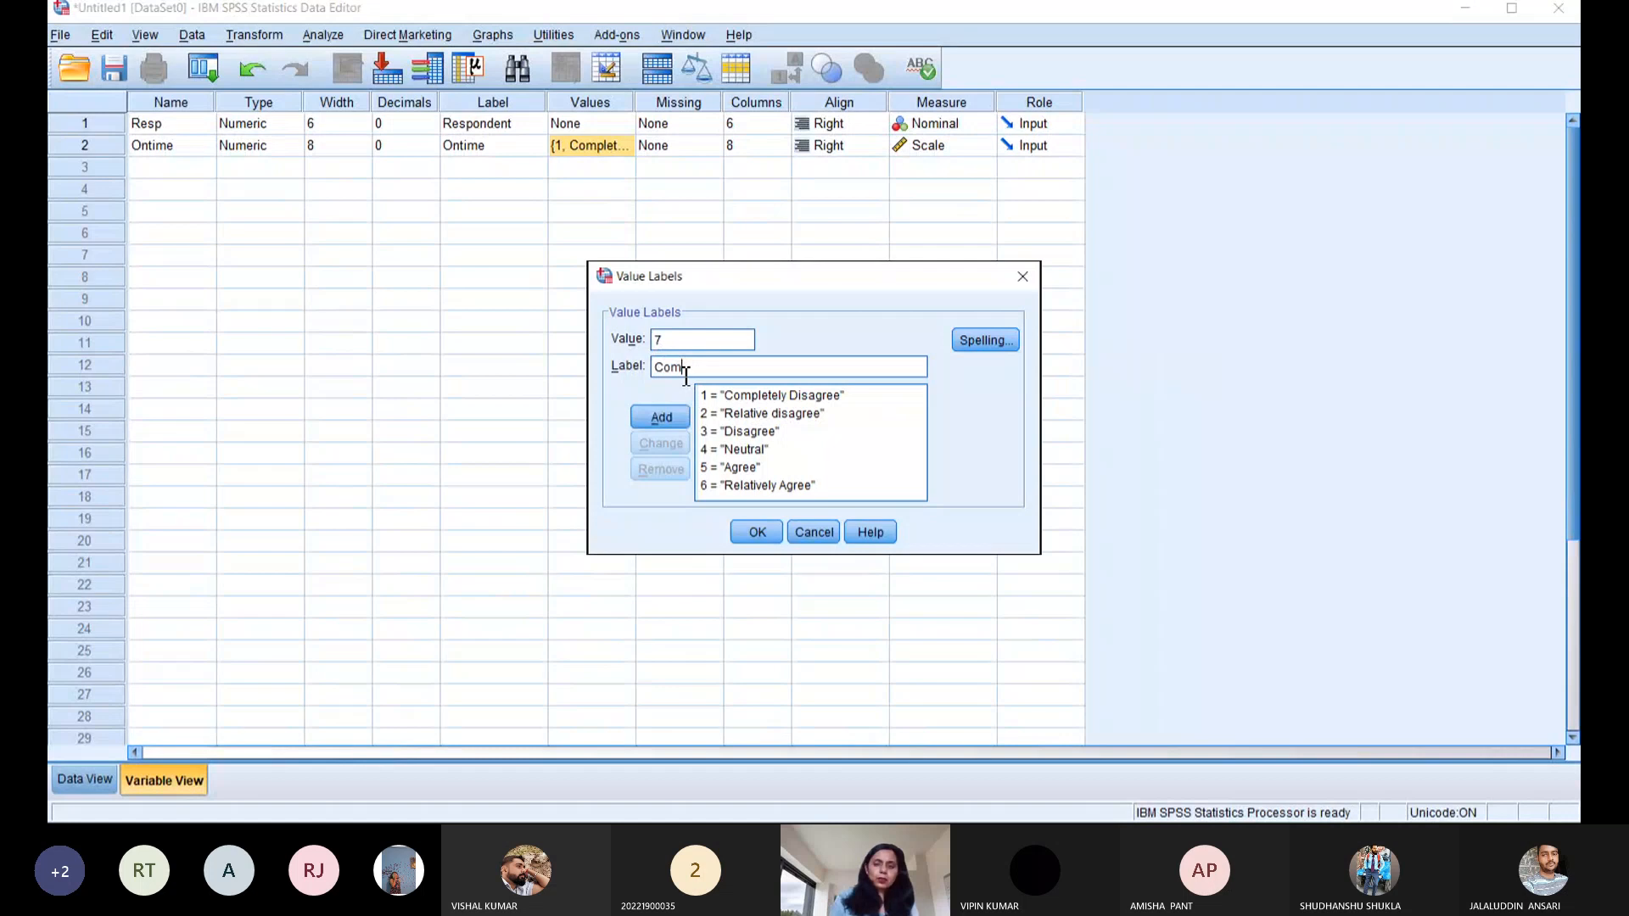
pyautogui.write('pletel')
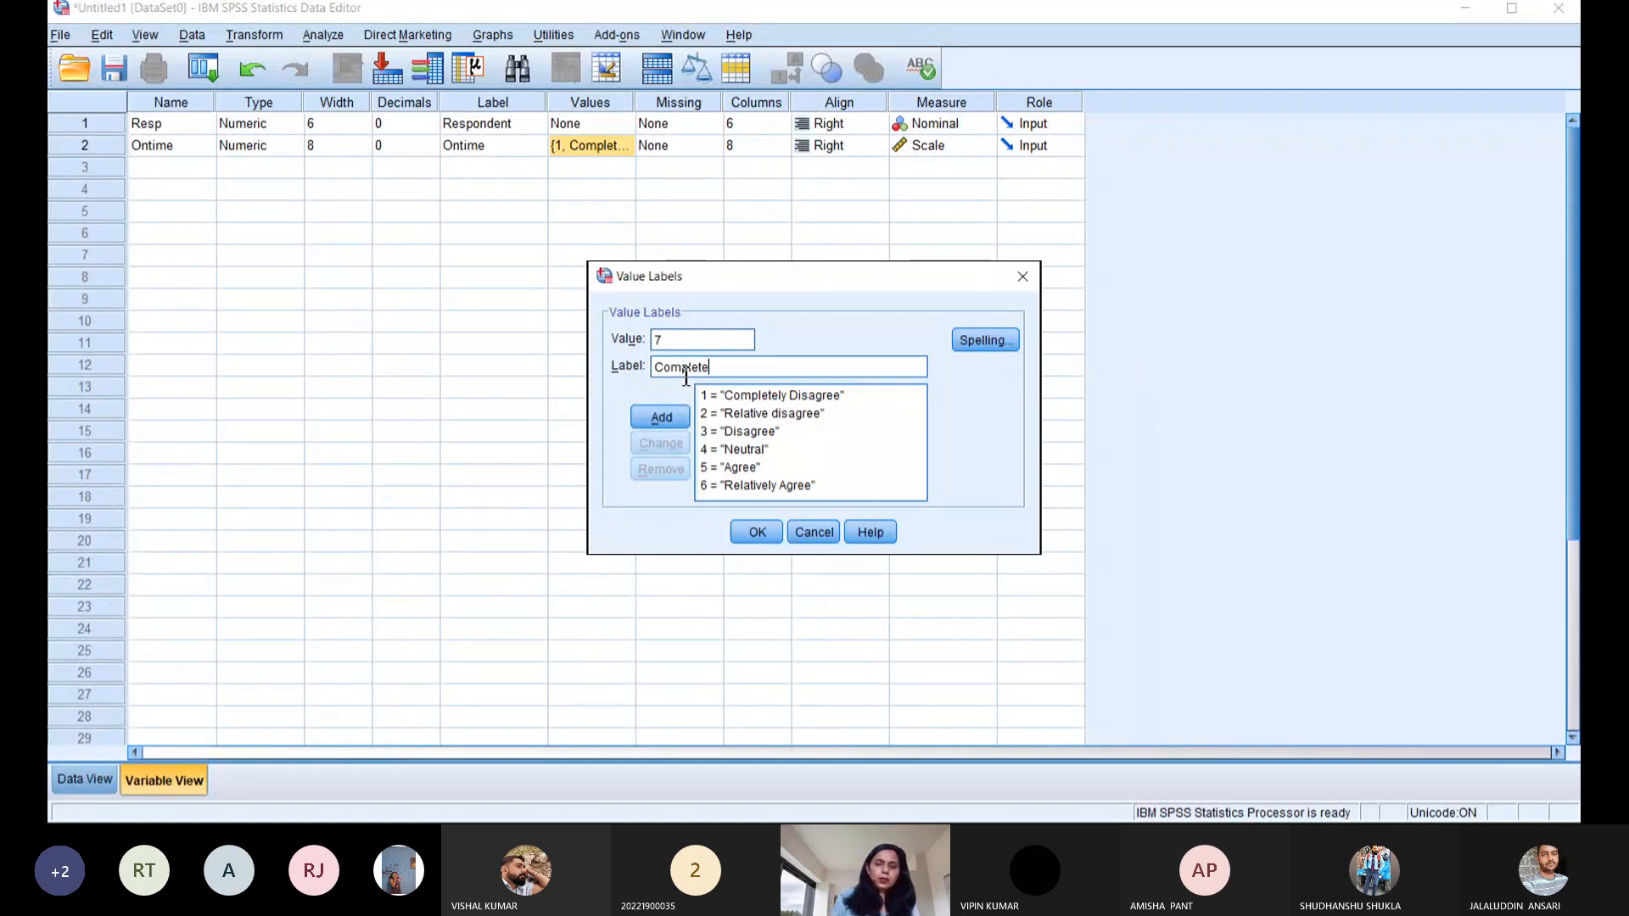
pyautogui.write('y Agree')
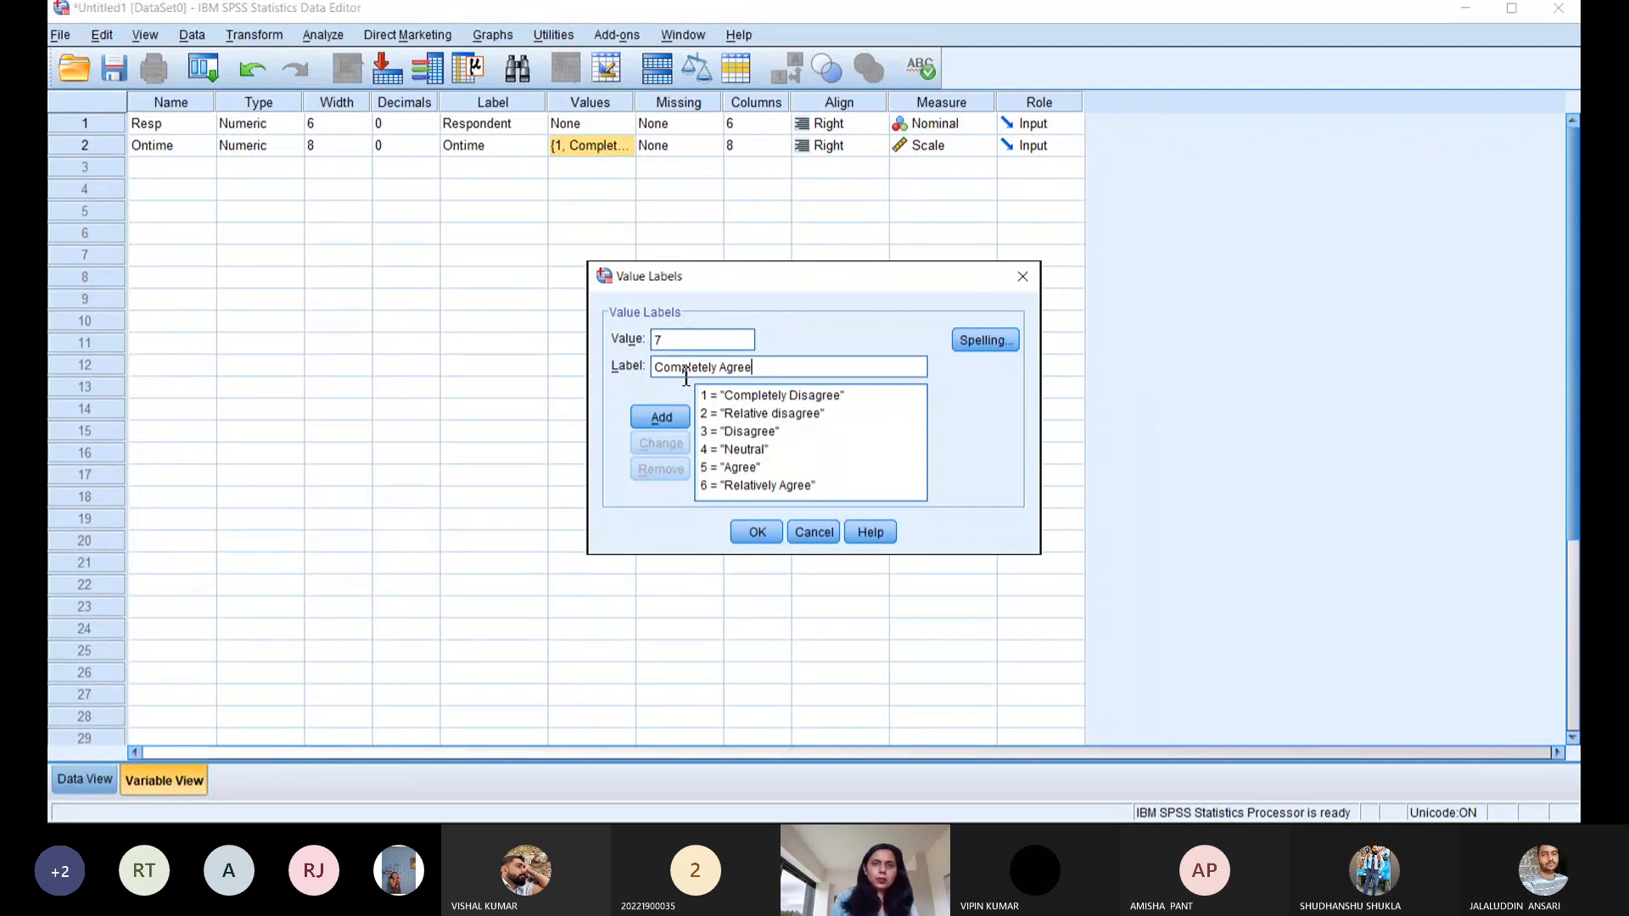
pyautogui.click(660, 417)
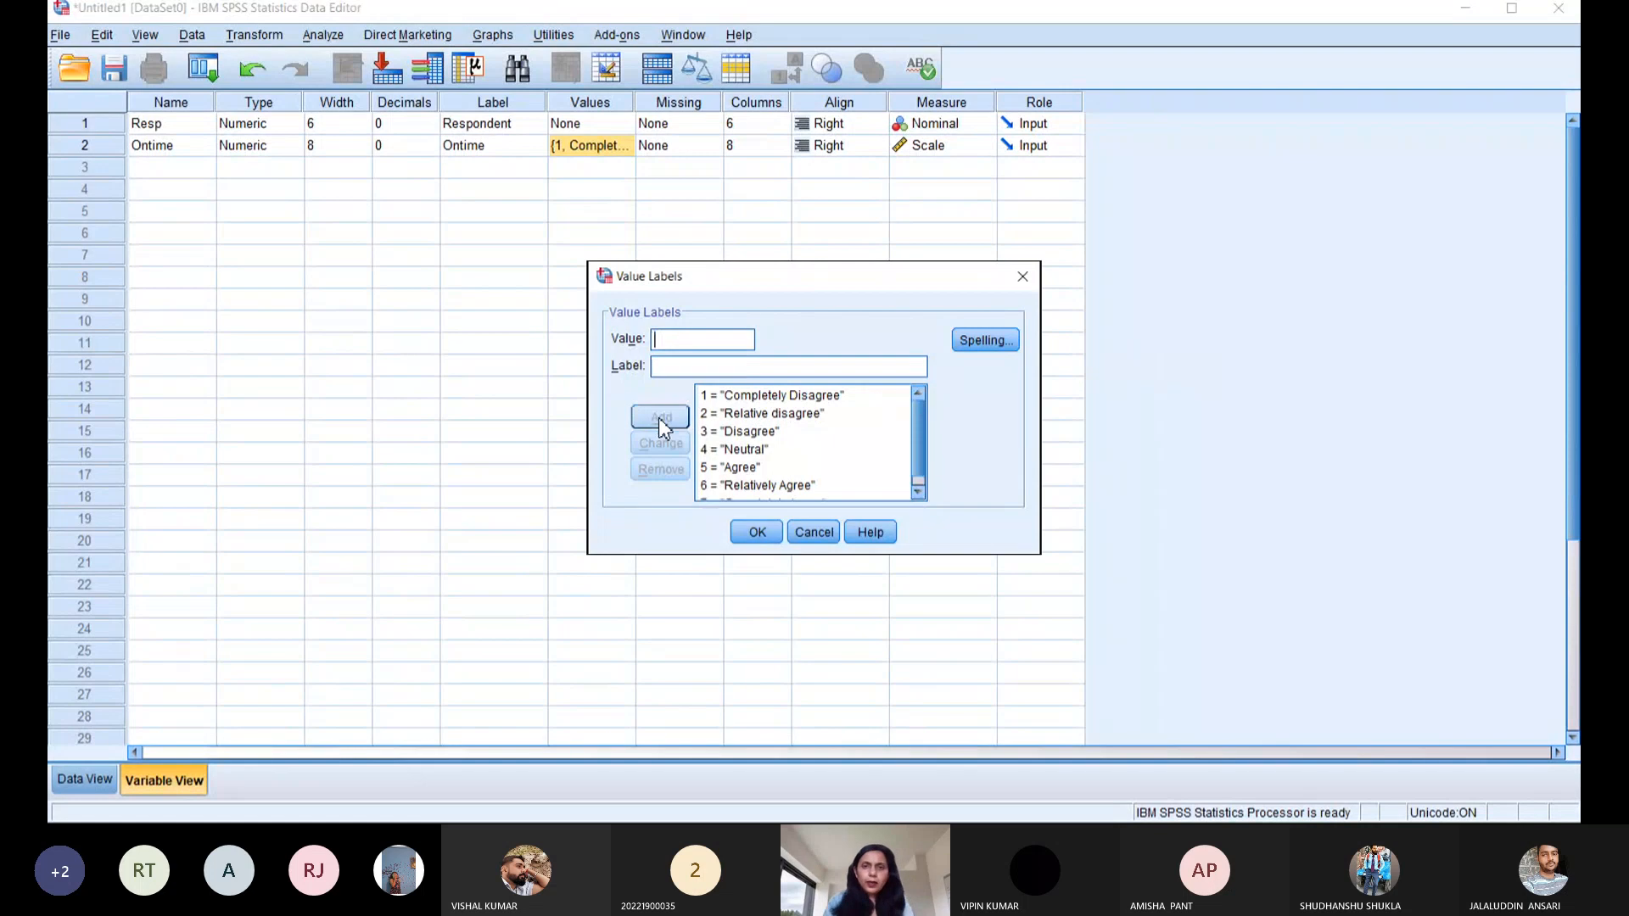
pyautogui.click(918, 496)
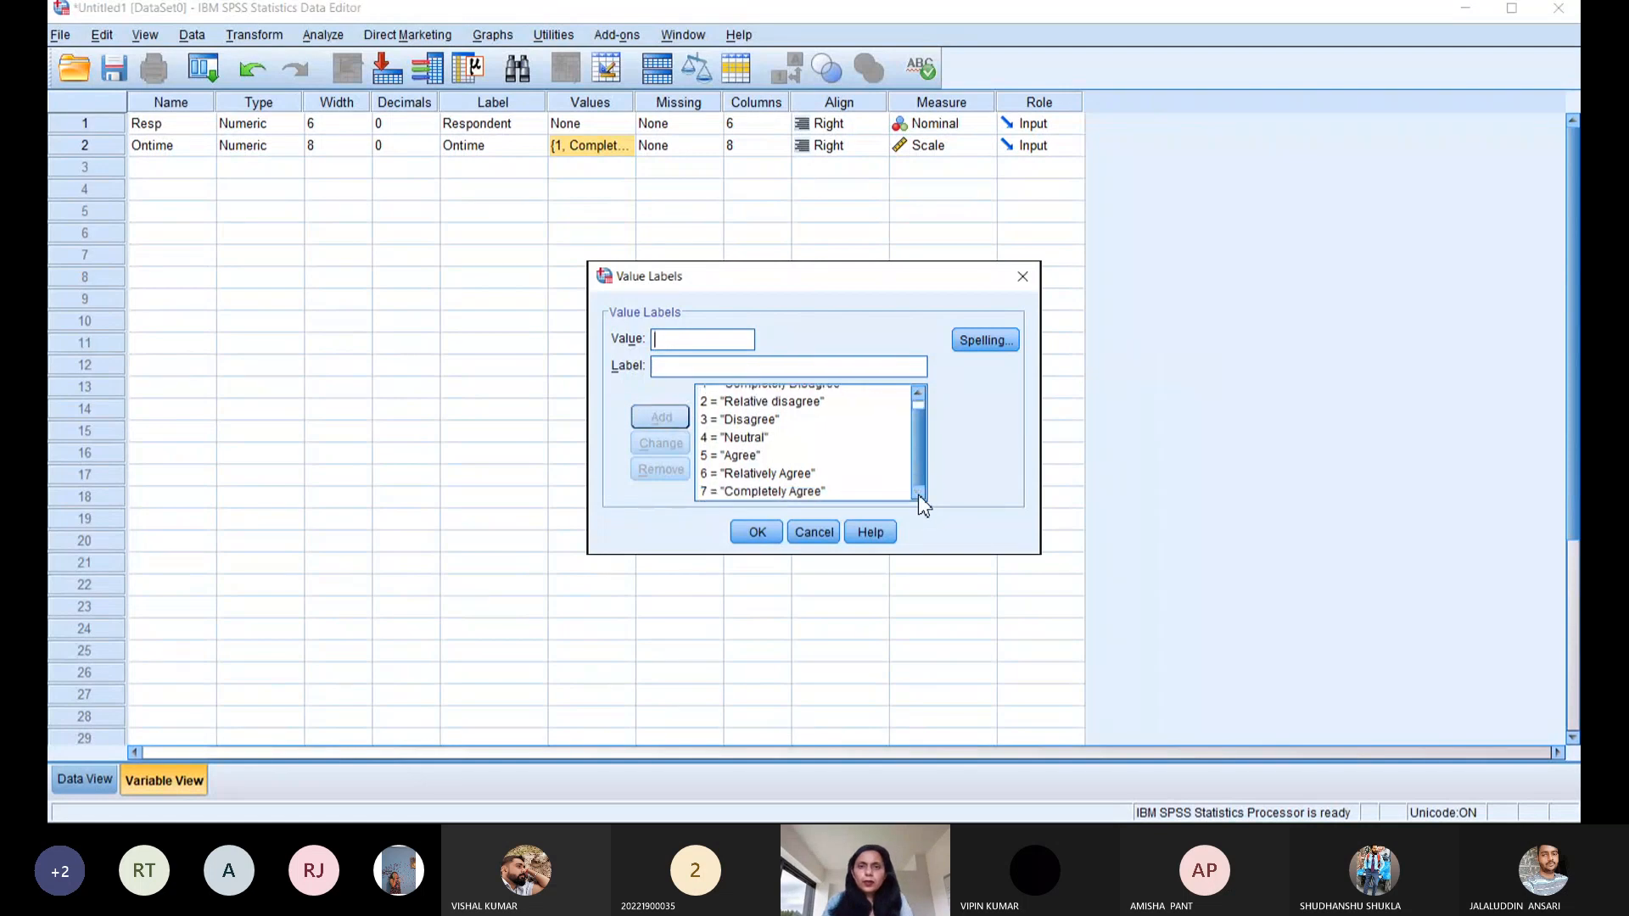
pyautogui.click(756, 532)
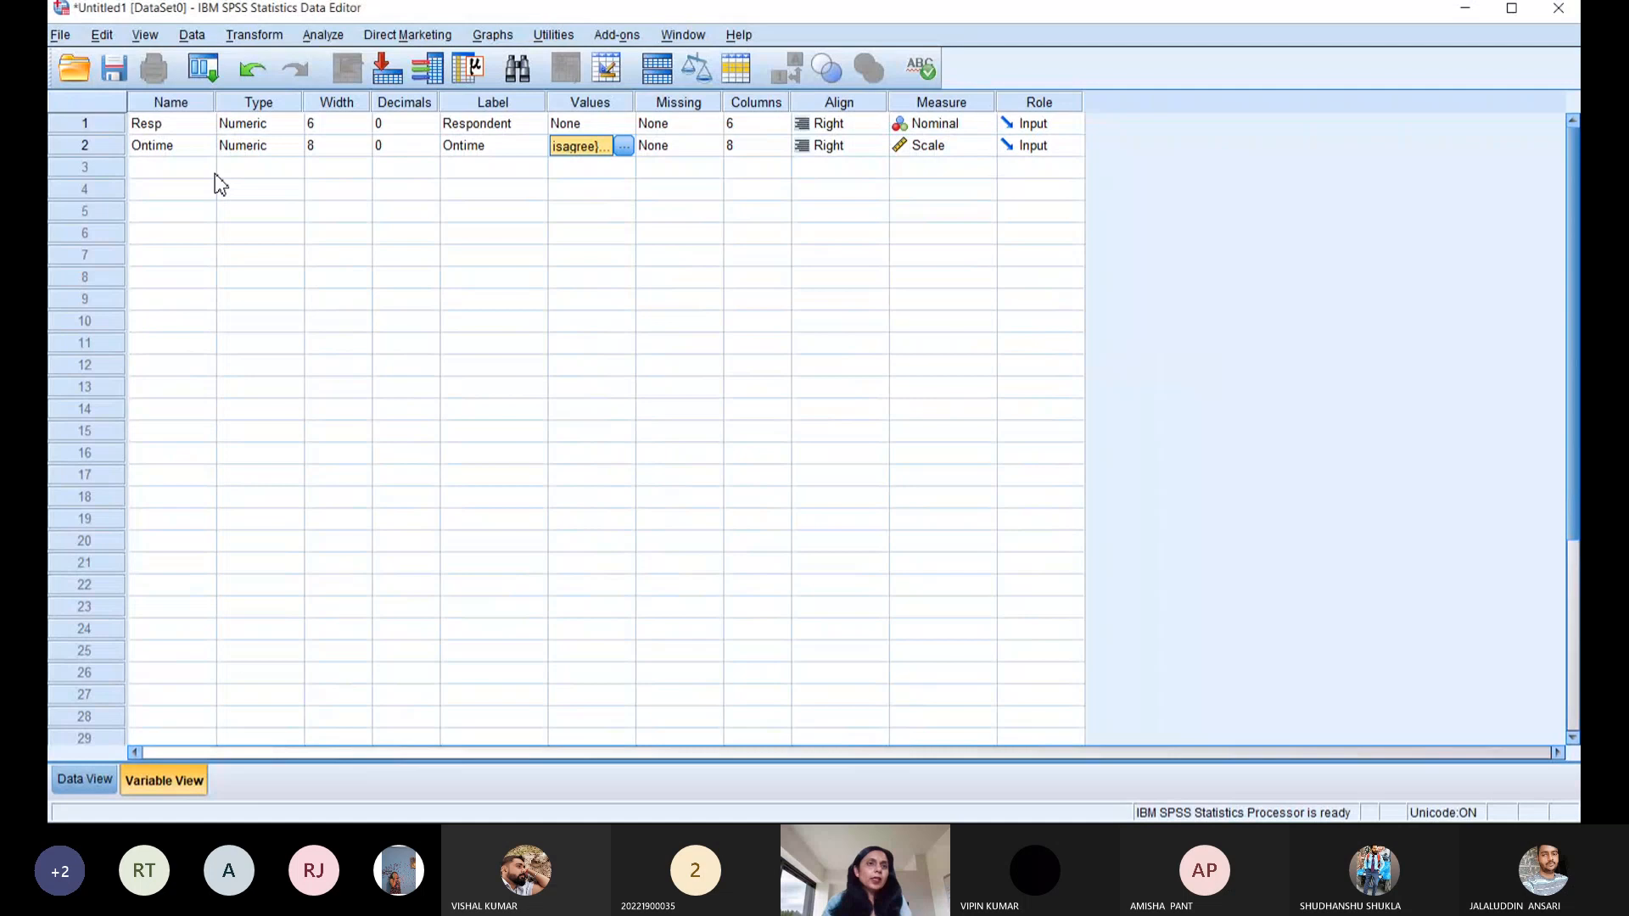
# - Create a third variable named Comfort with 0 decimals
pyautogui.click(181, 169)
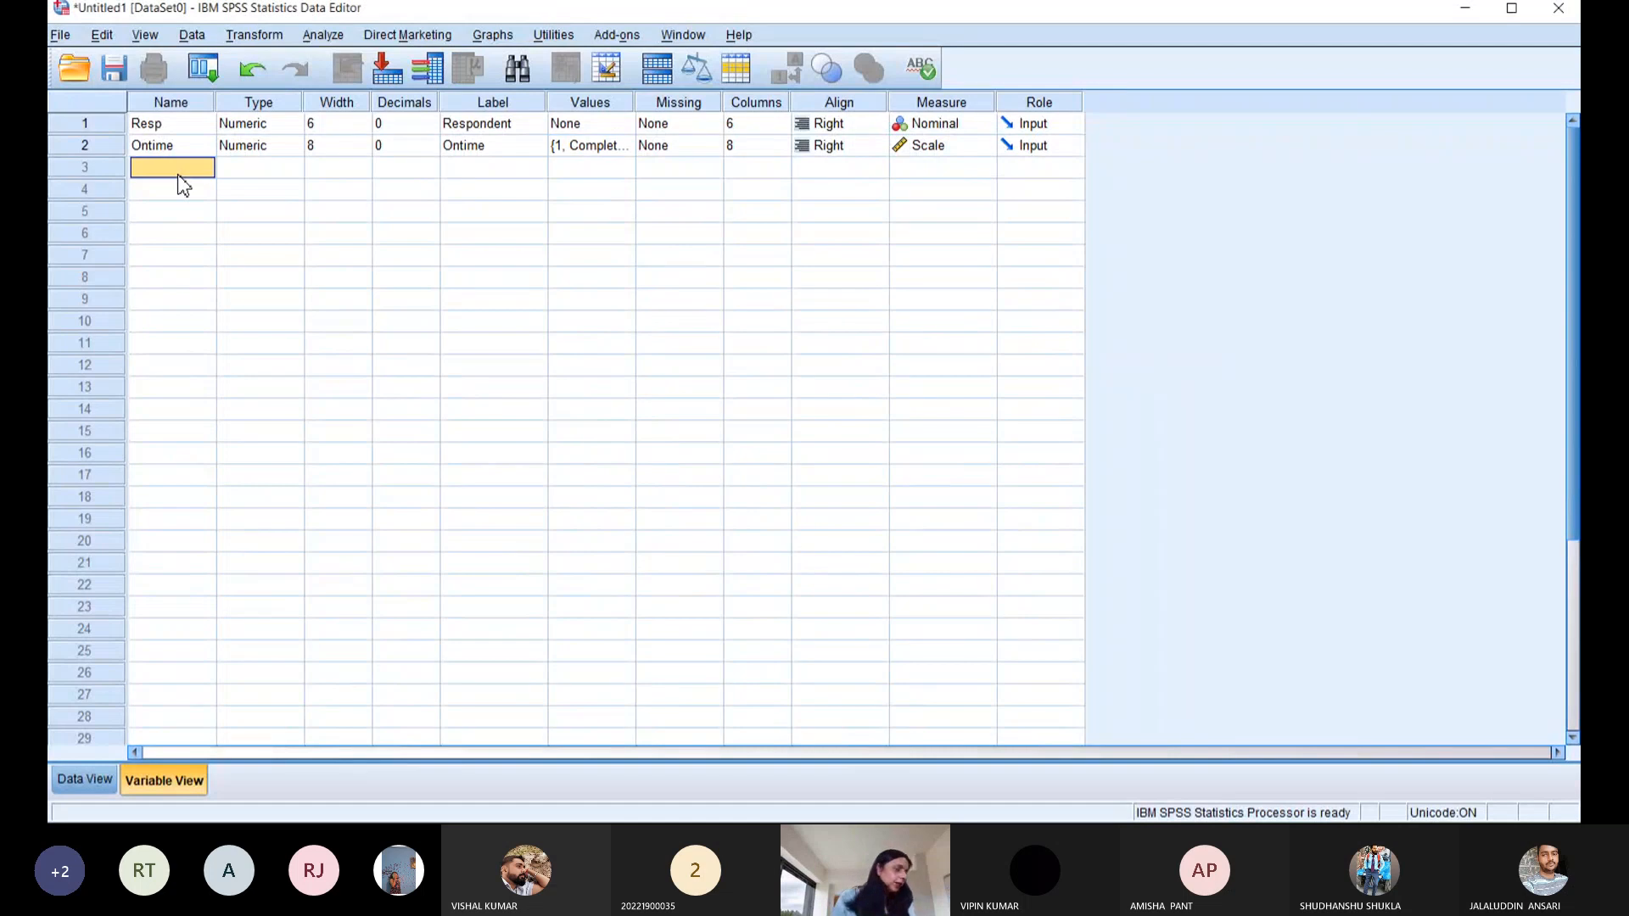
pyautogui.write('C')
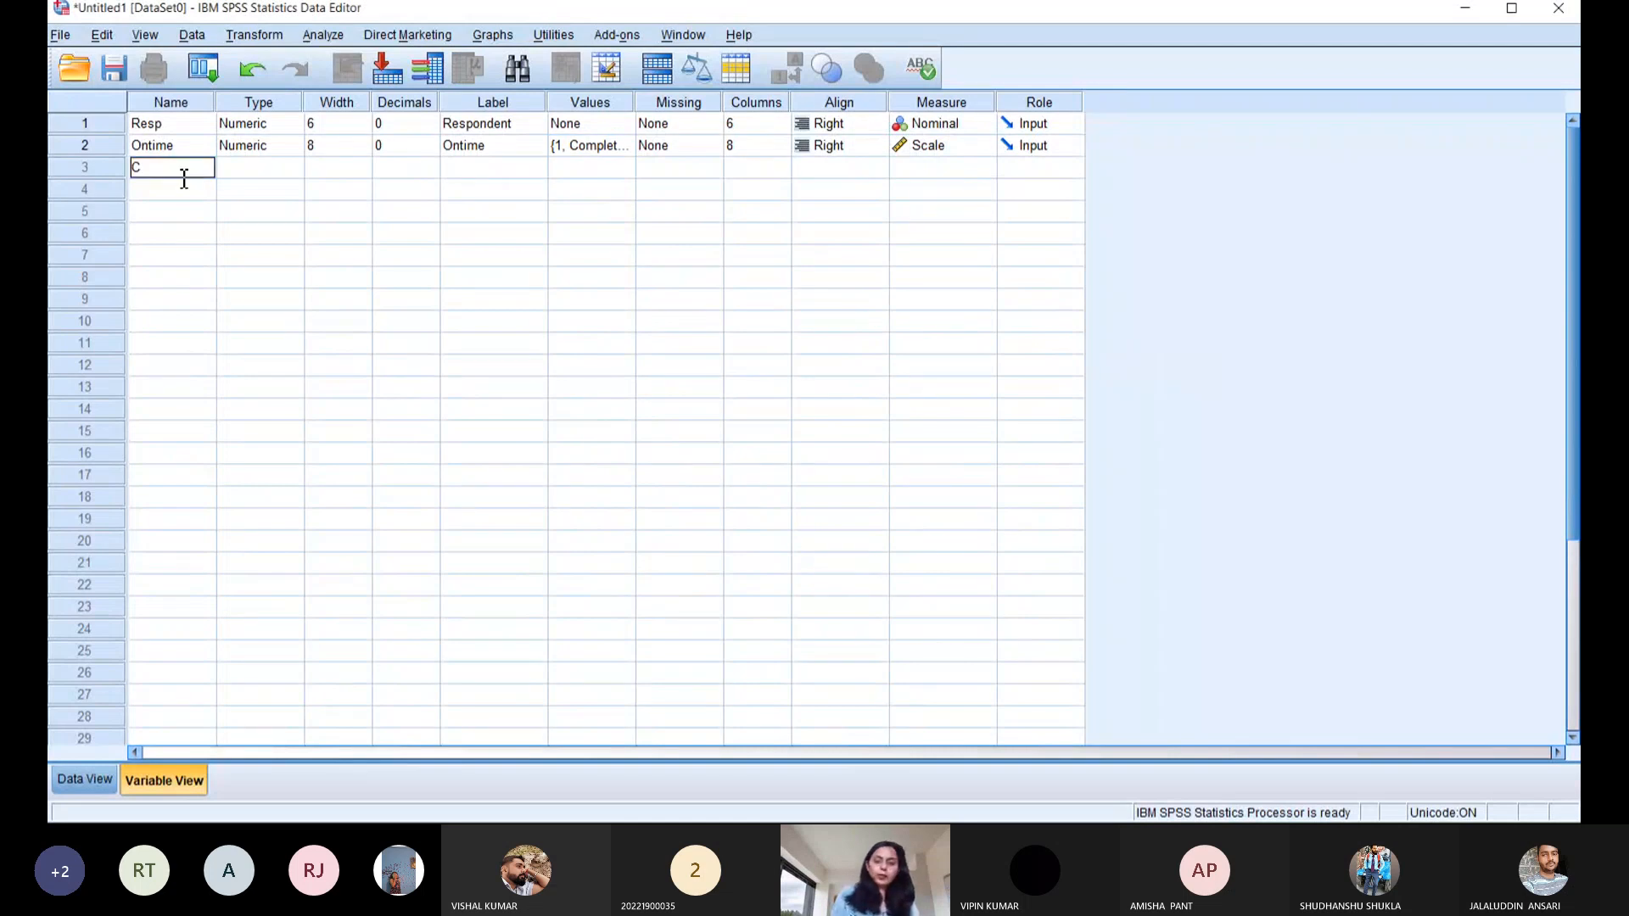
pyautogui.write('omfort')
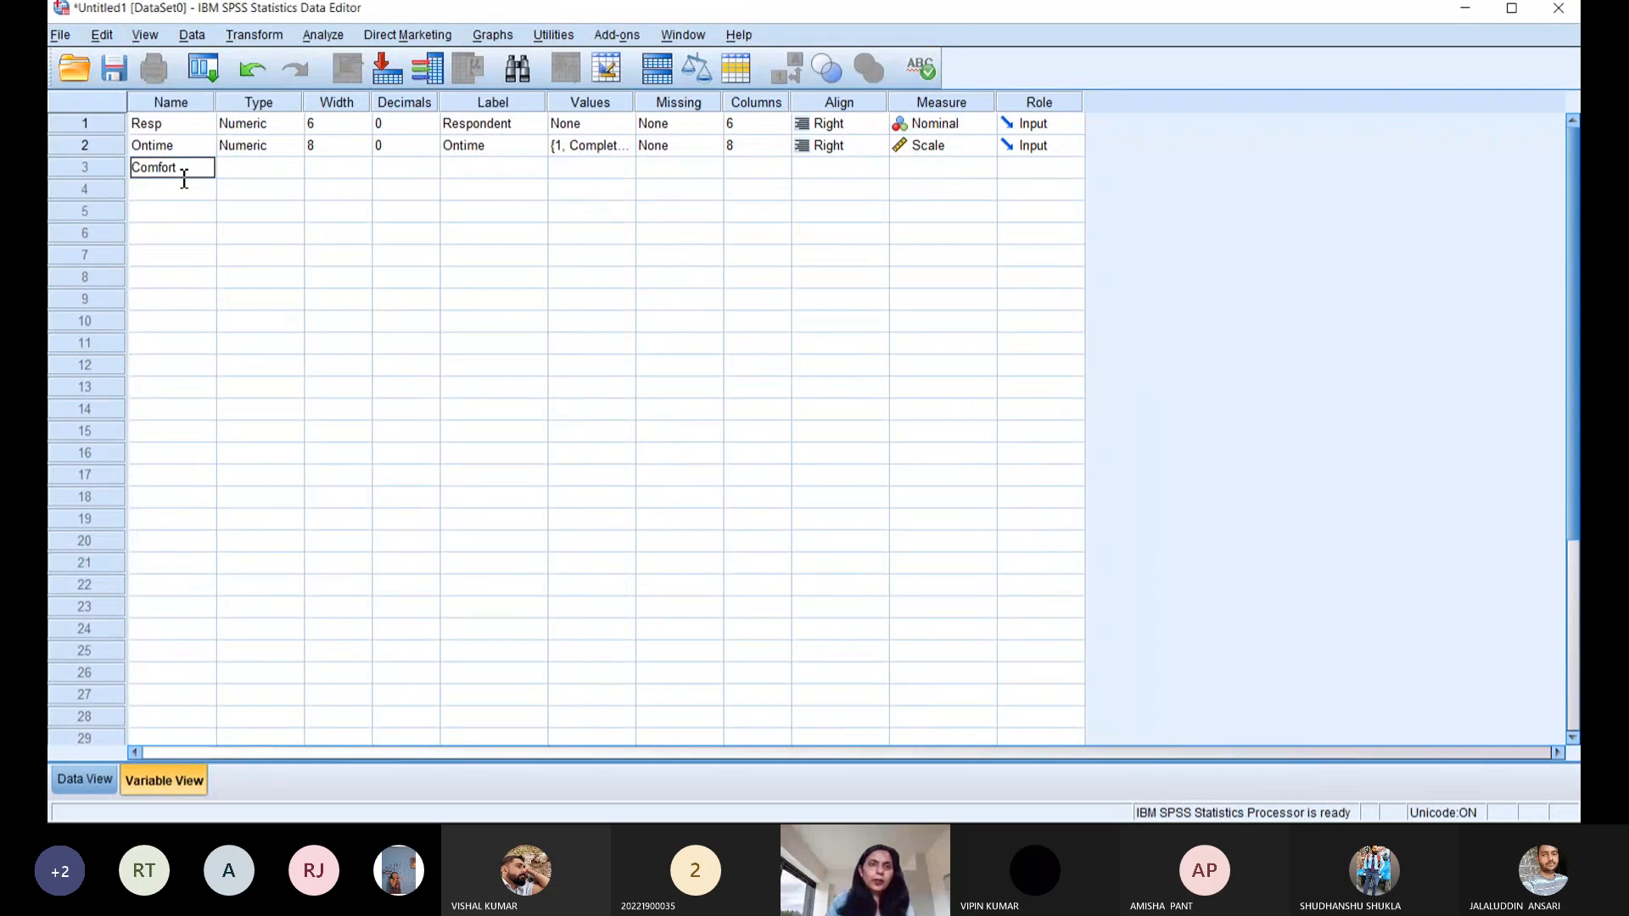
pyautogui.press('Tab')
pyautogui.click(375, 170)
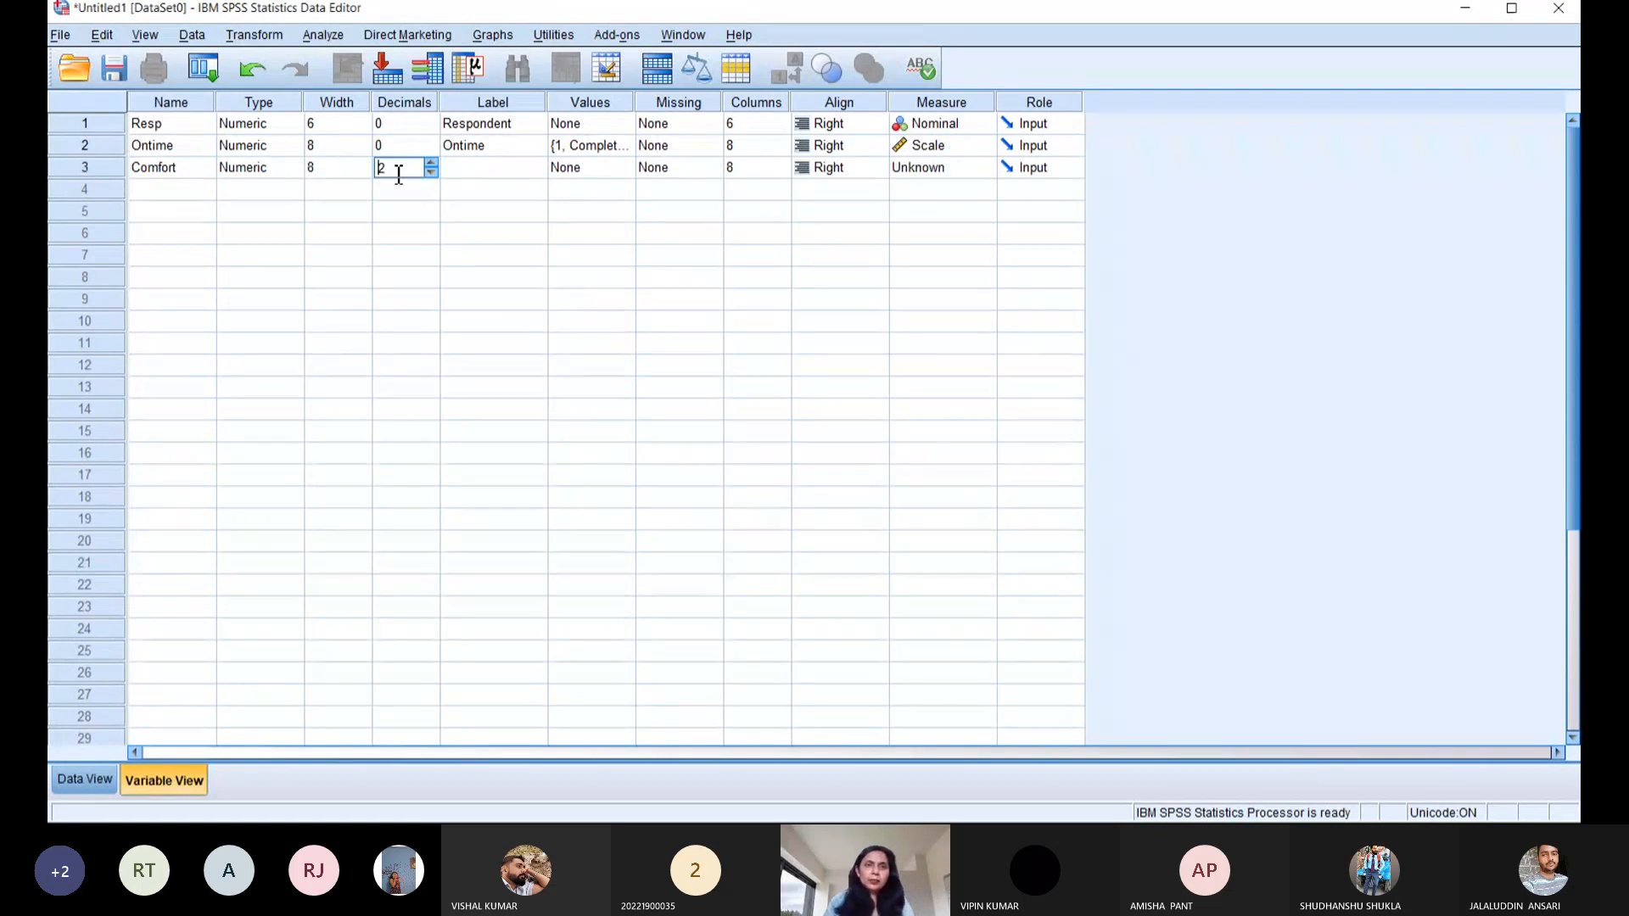
pyautogui.click(431, 173)
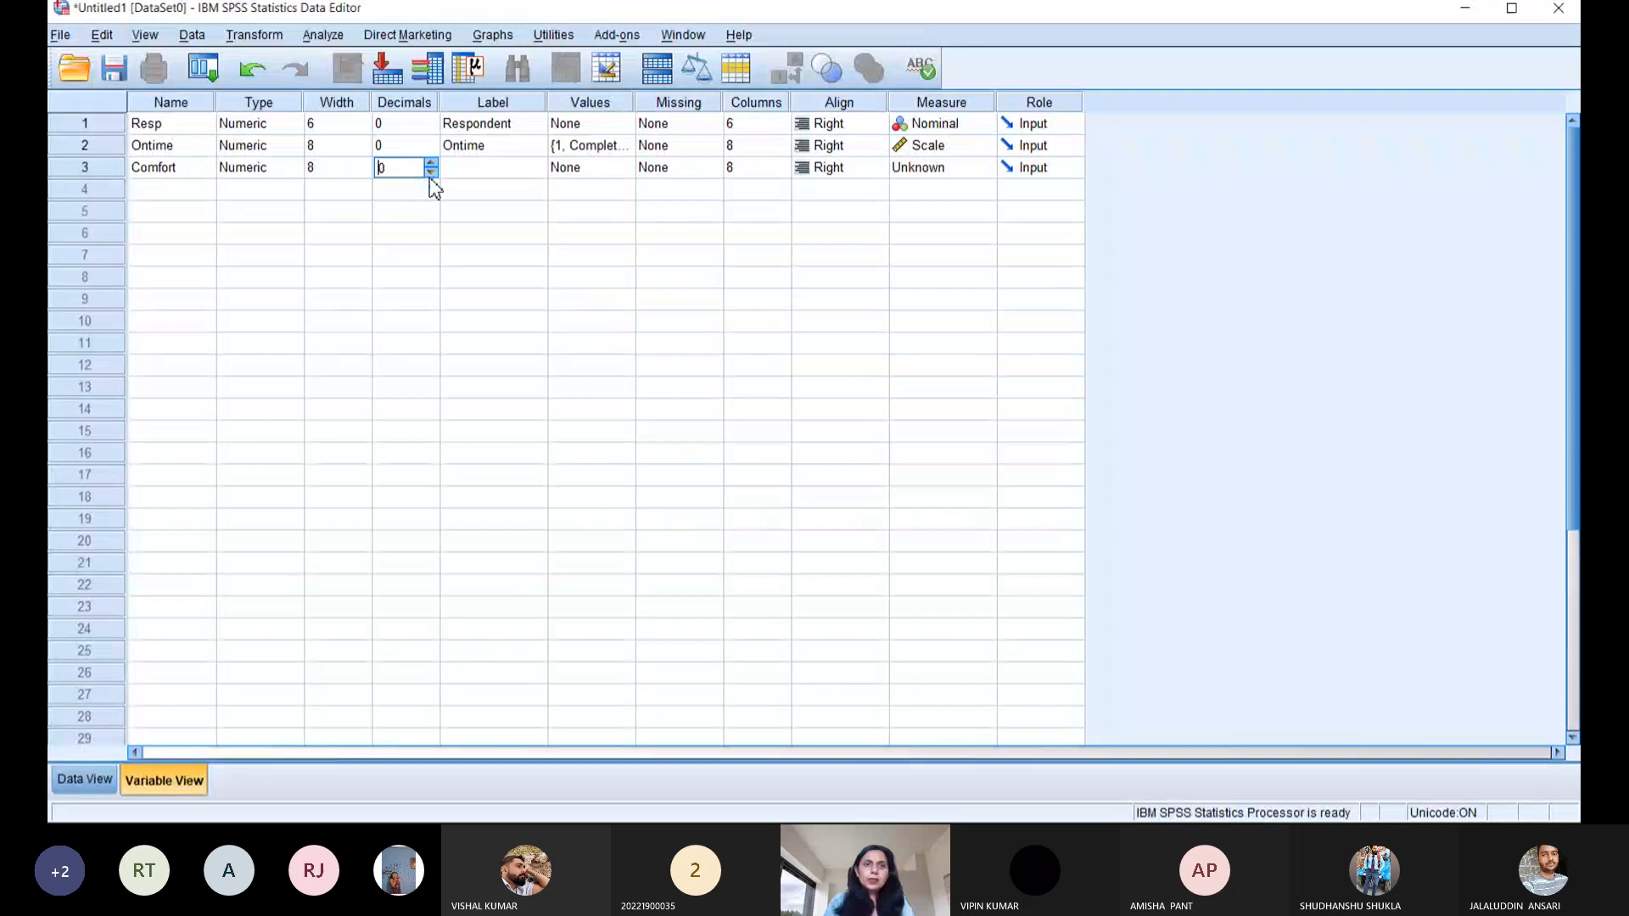
# - Set the Comfort variable's label to Comf
pyautogui.click(491, 169)
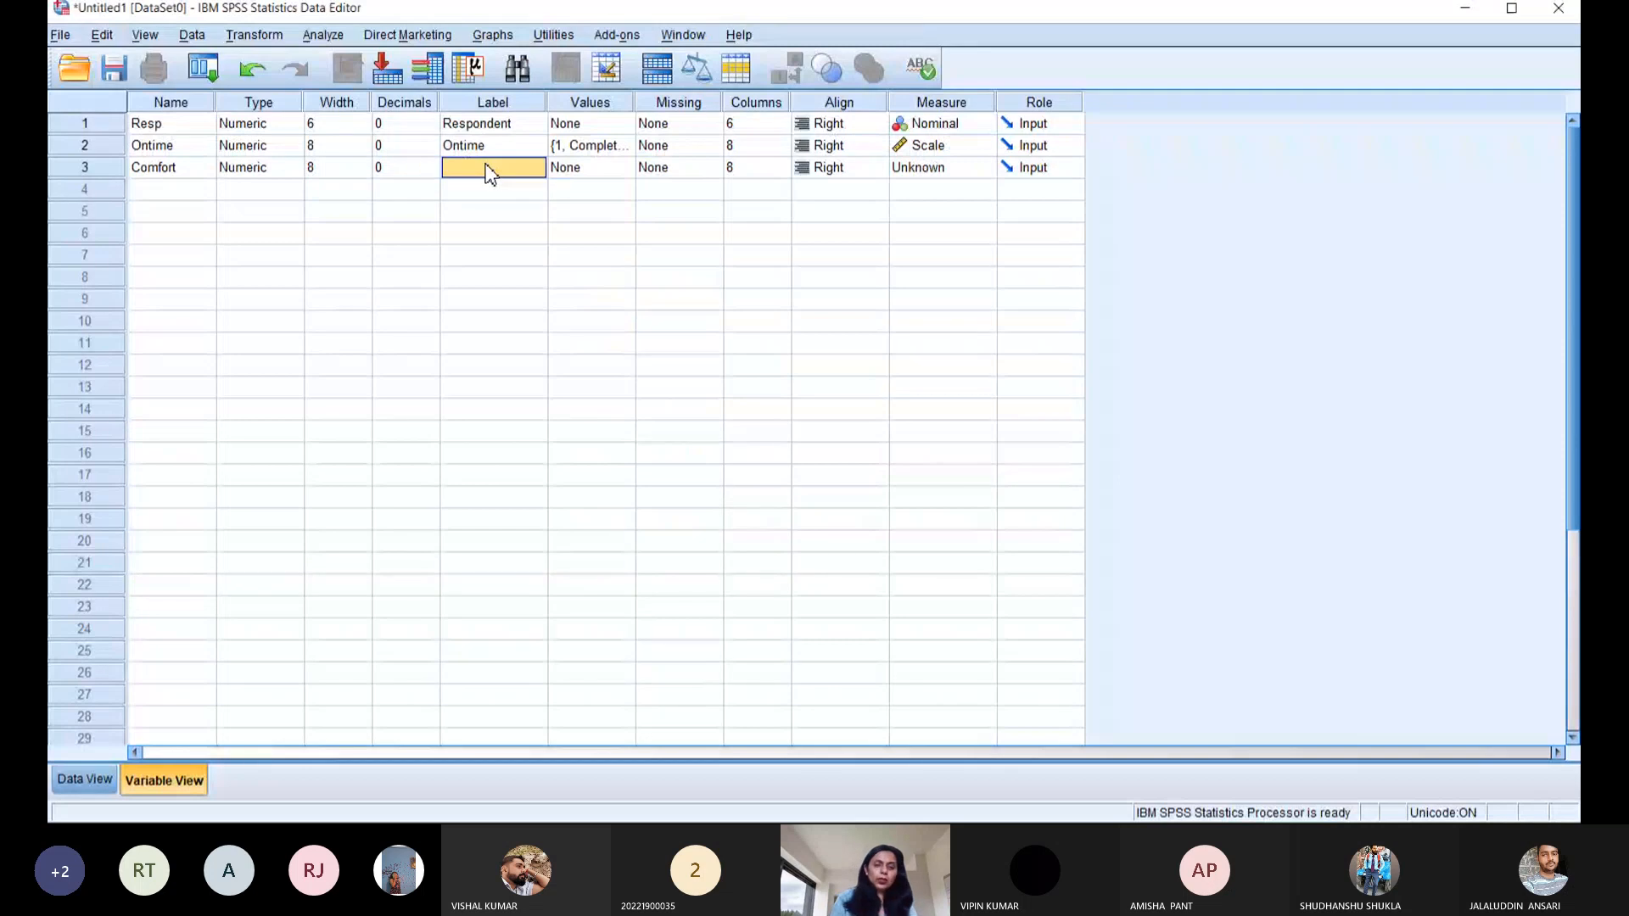
pyautogui.click(490, 172)
pyautogui.write('Comf')
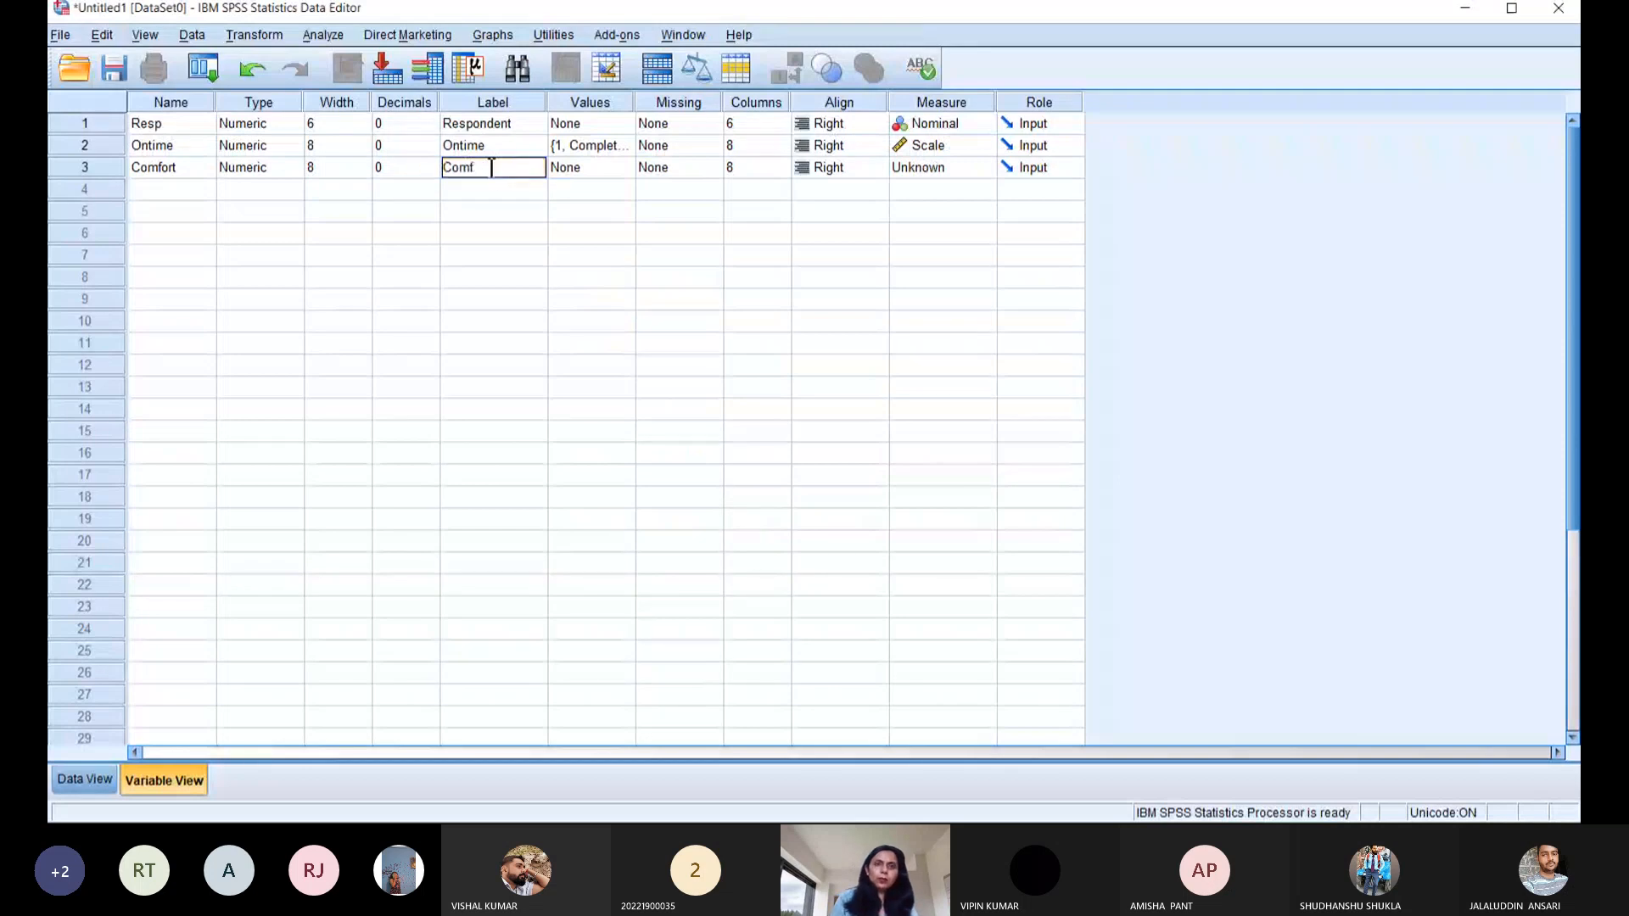
pyautogui.click(572, 176)
# - Copy the value labels of the Ontime variable to the Comfort variable
pyautogui.click(604, 150)
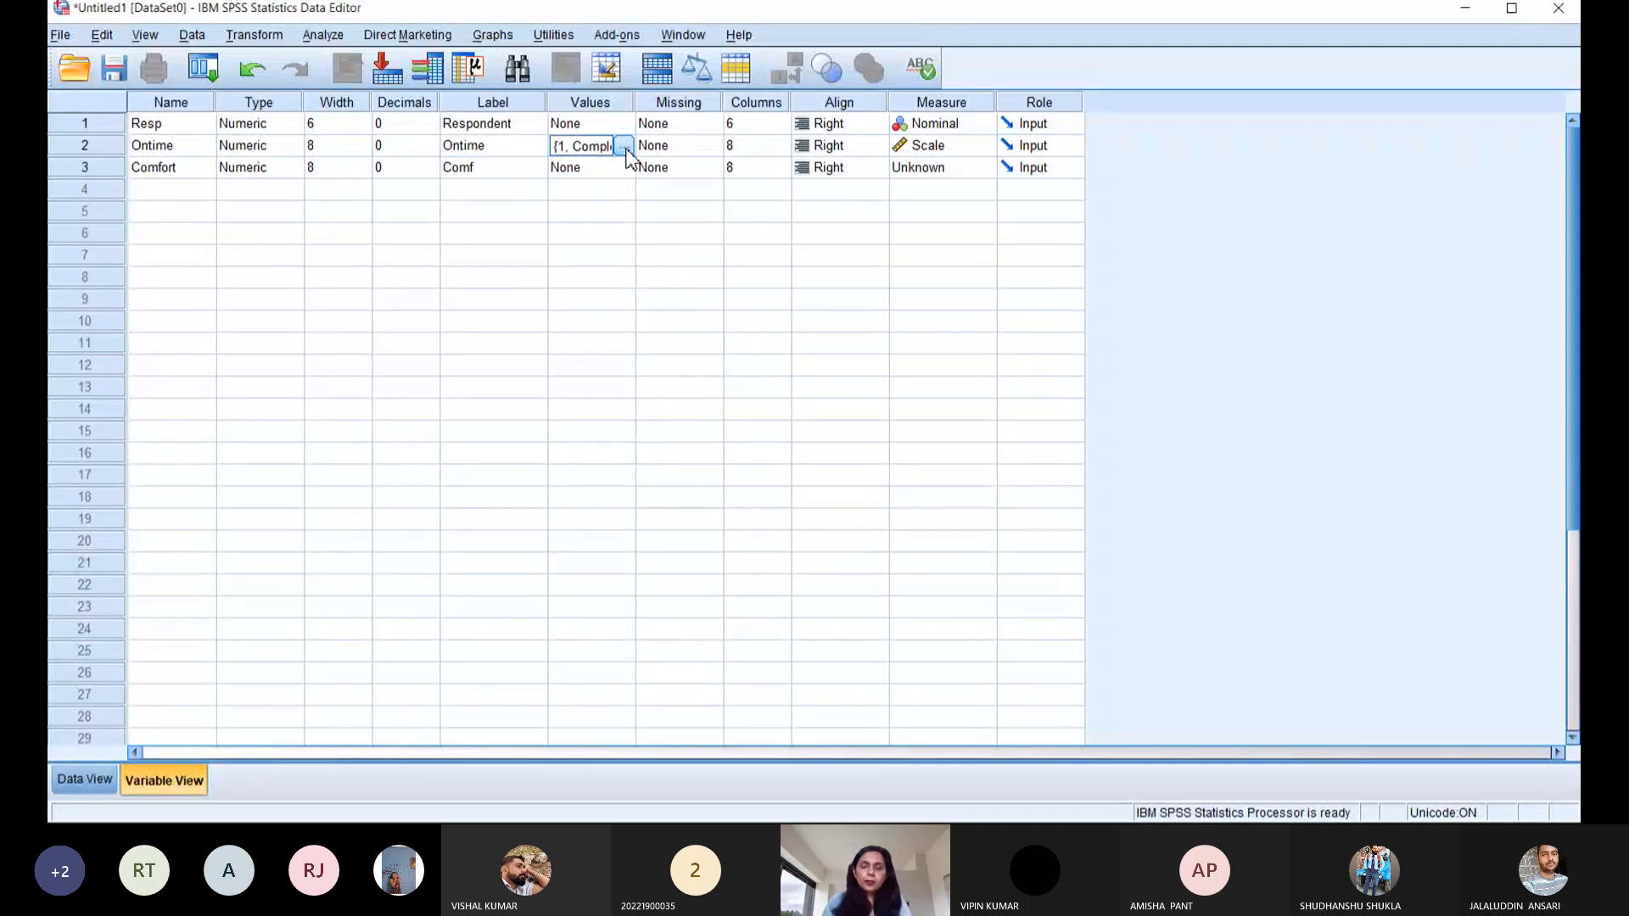
pyautogui.rightClick(626, 150)
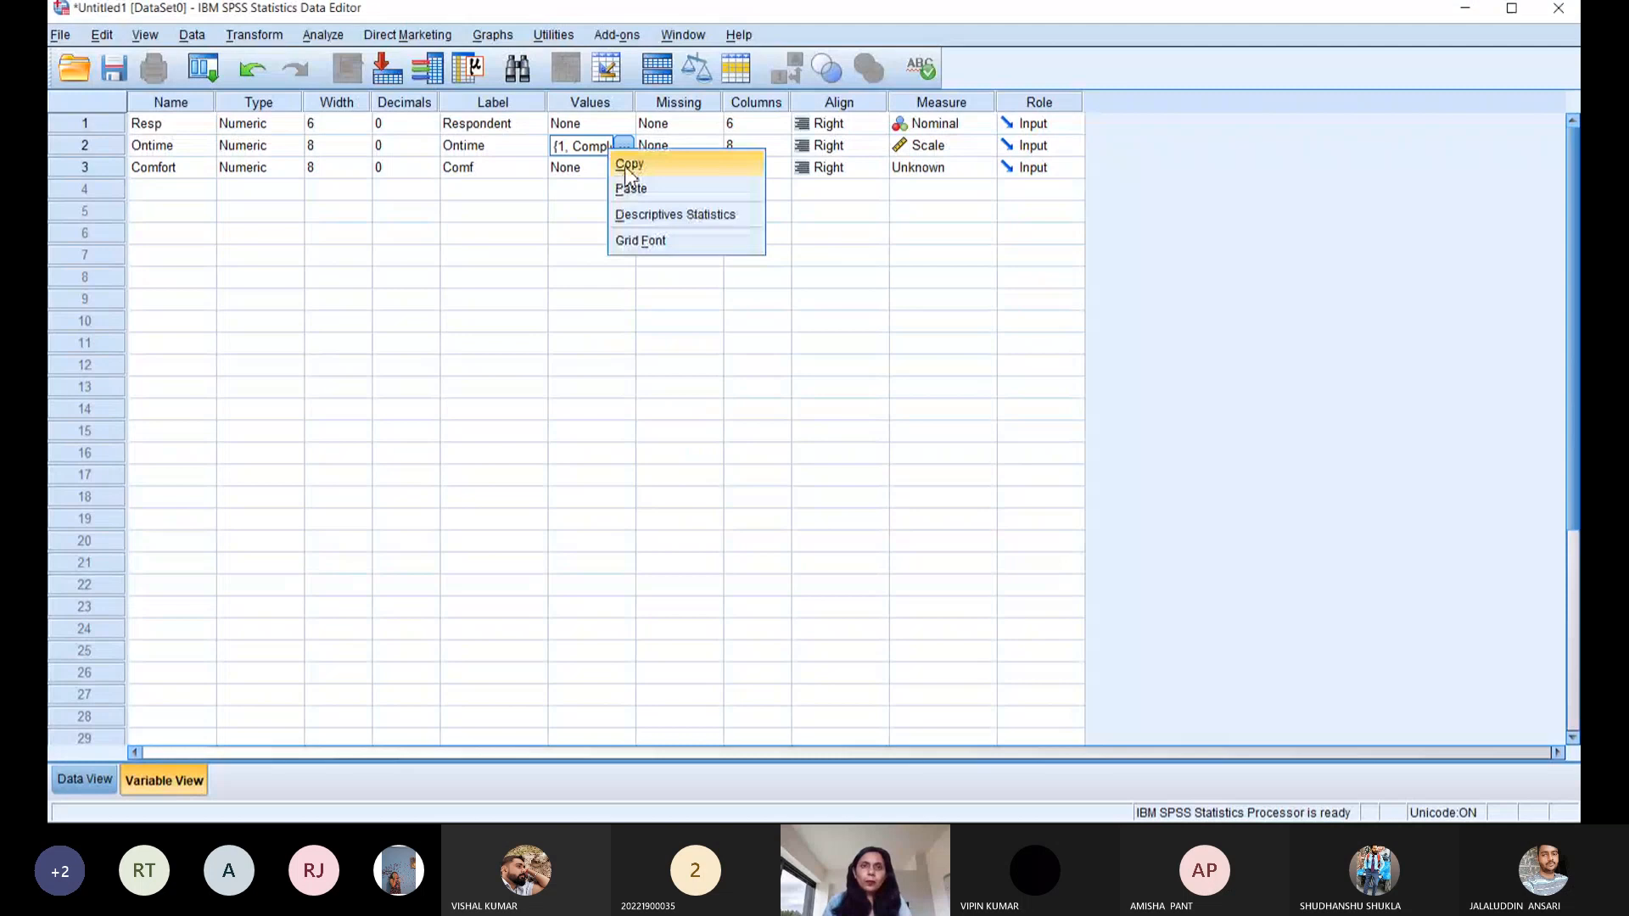
pyautogui.click(629, 165)
pyautogui.click(608, 176)
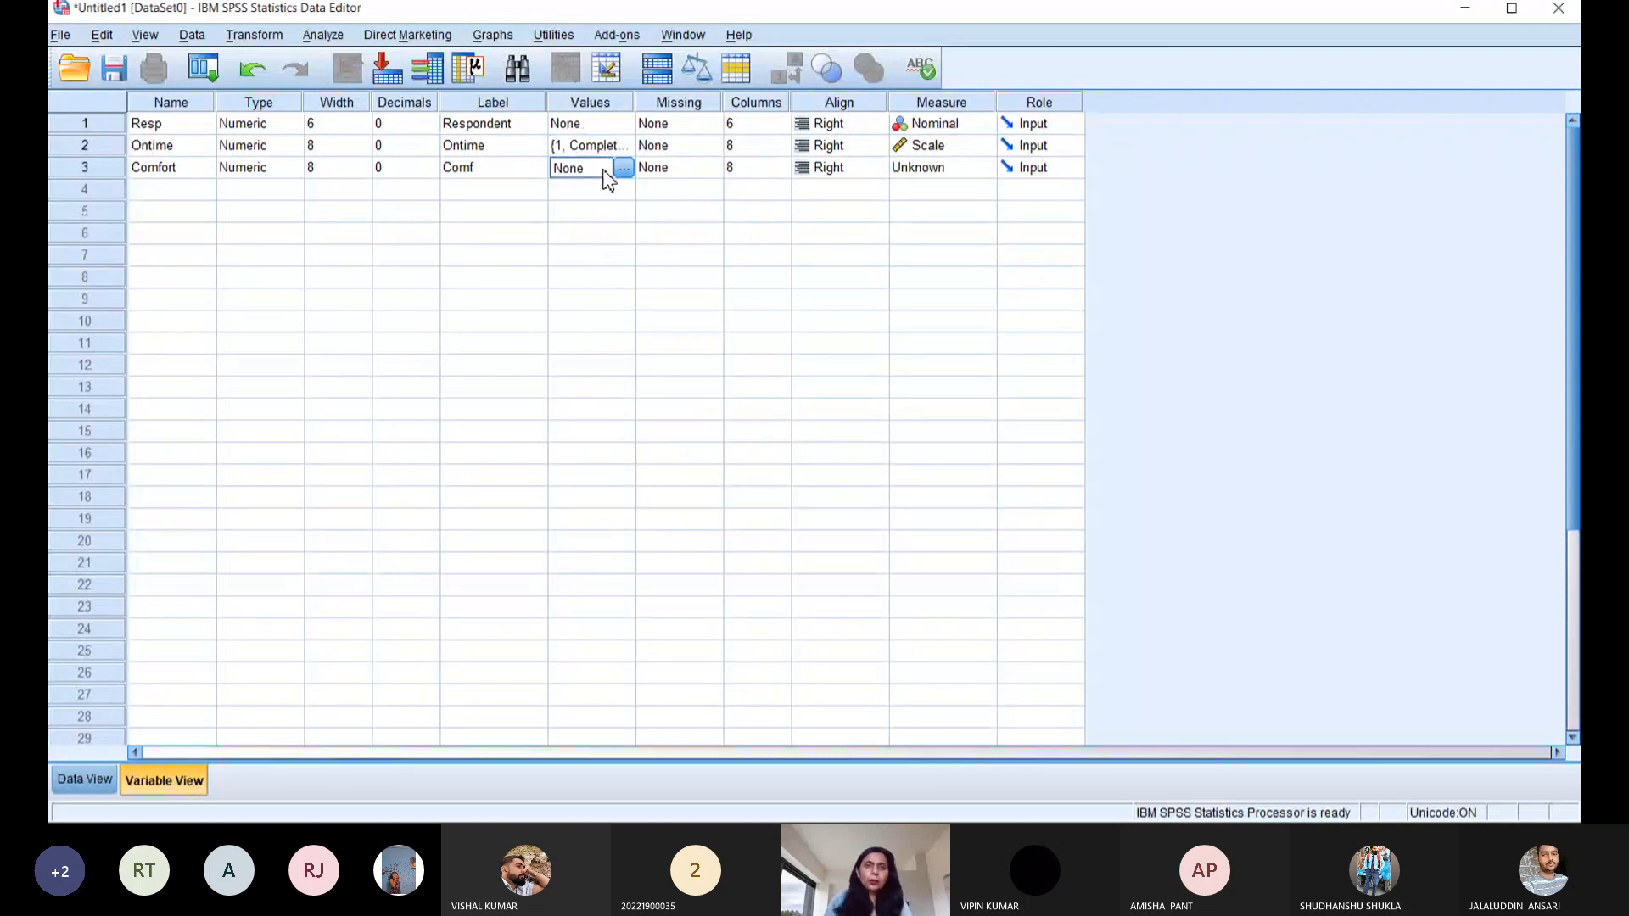
pyautogui.hotkey('ctrl', 'v')
# - Create a fourth variable named Food with 0 decimals
pyautogui.click(184, 190)
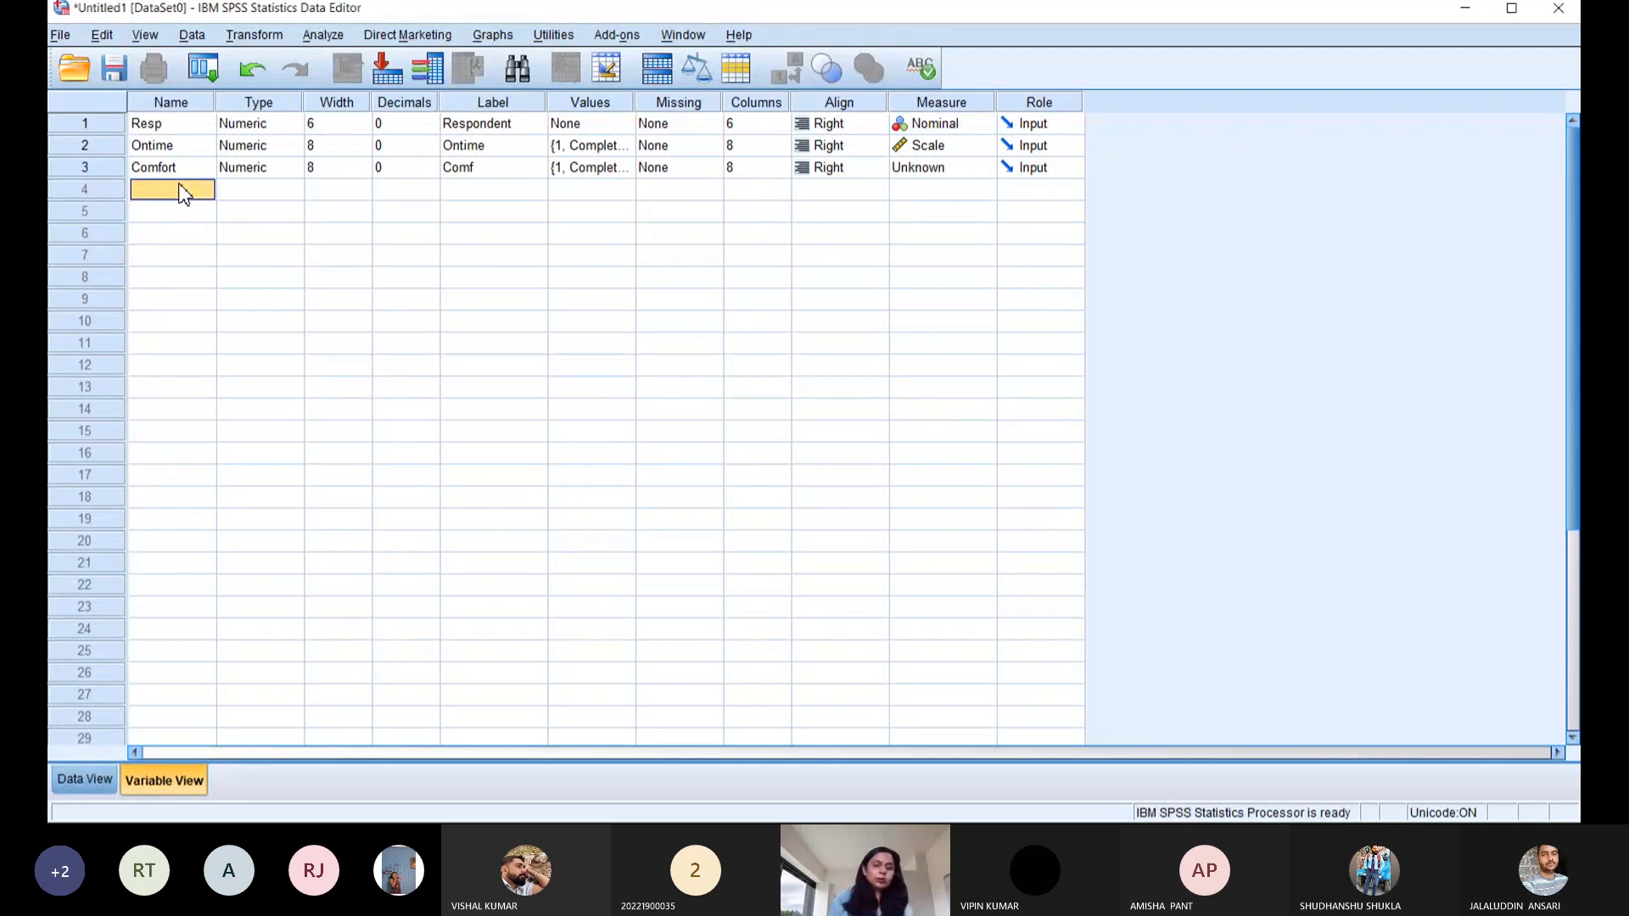
pyautogui.write('f')
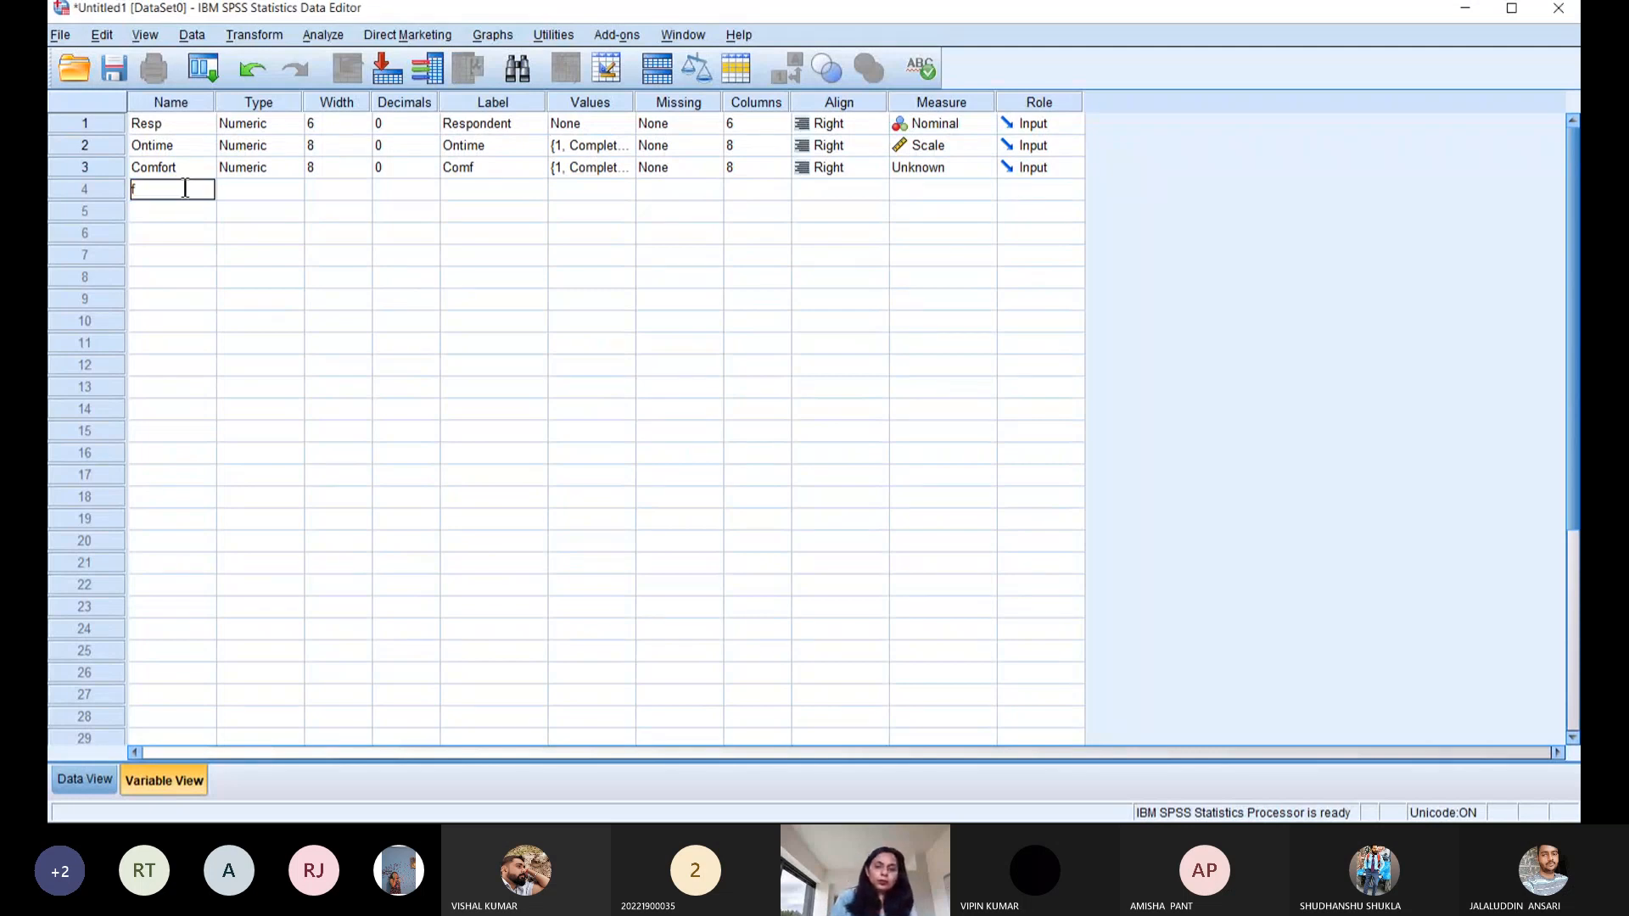
pyautogui.write('Fo')
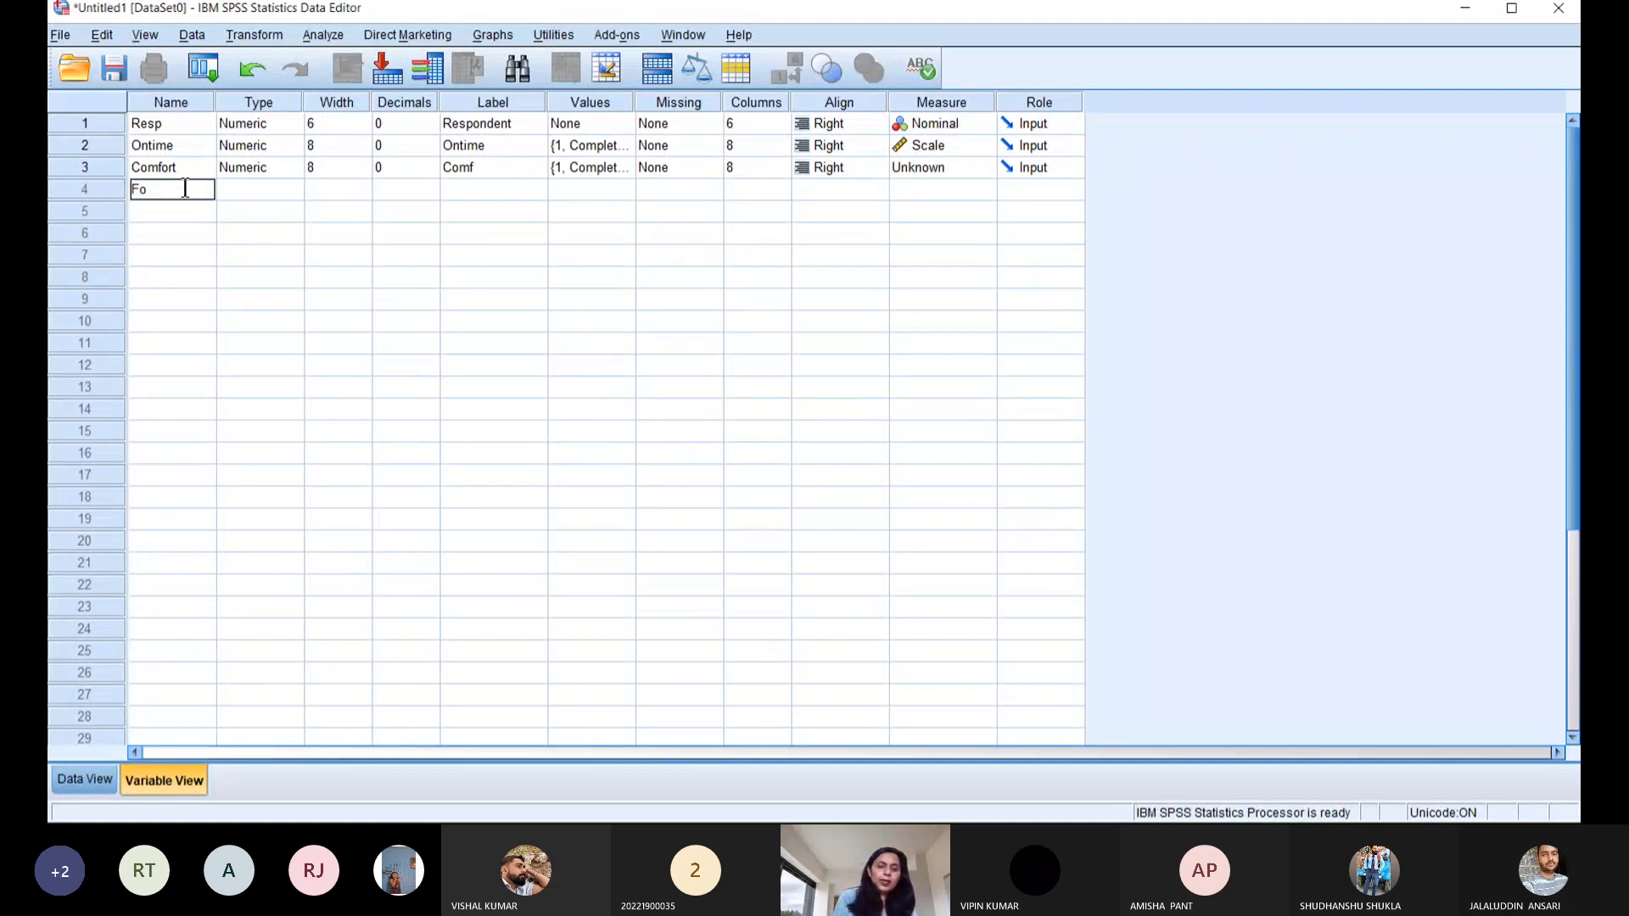
pyautogui.write('od')
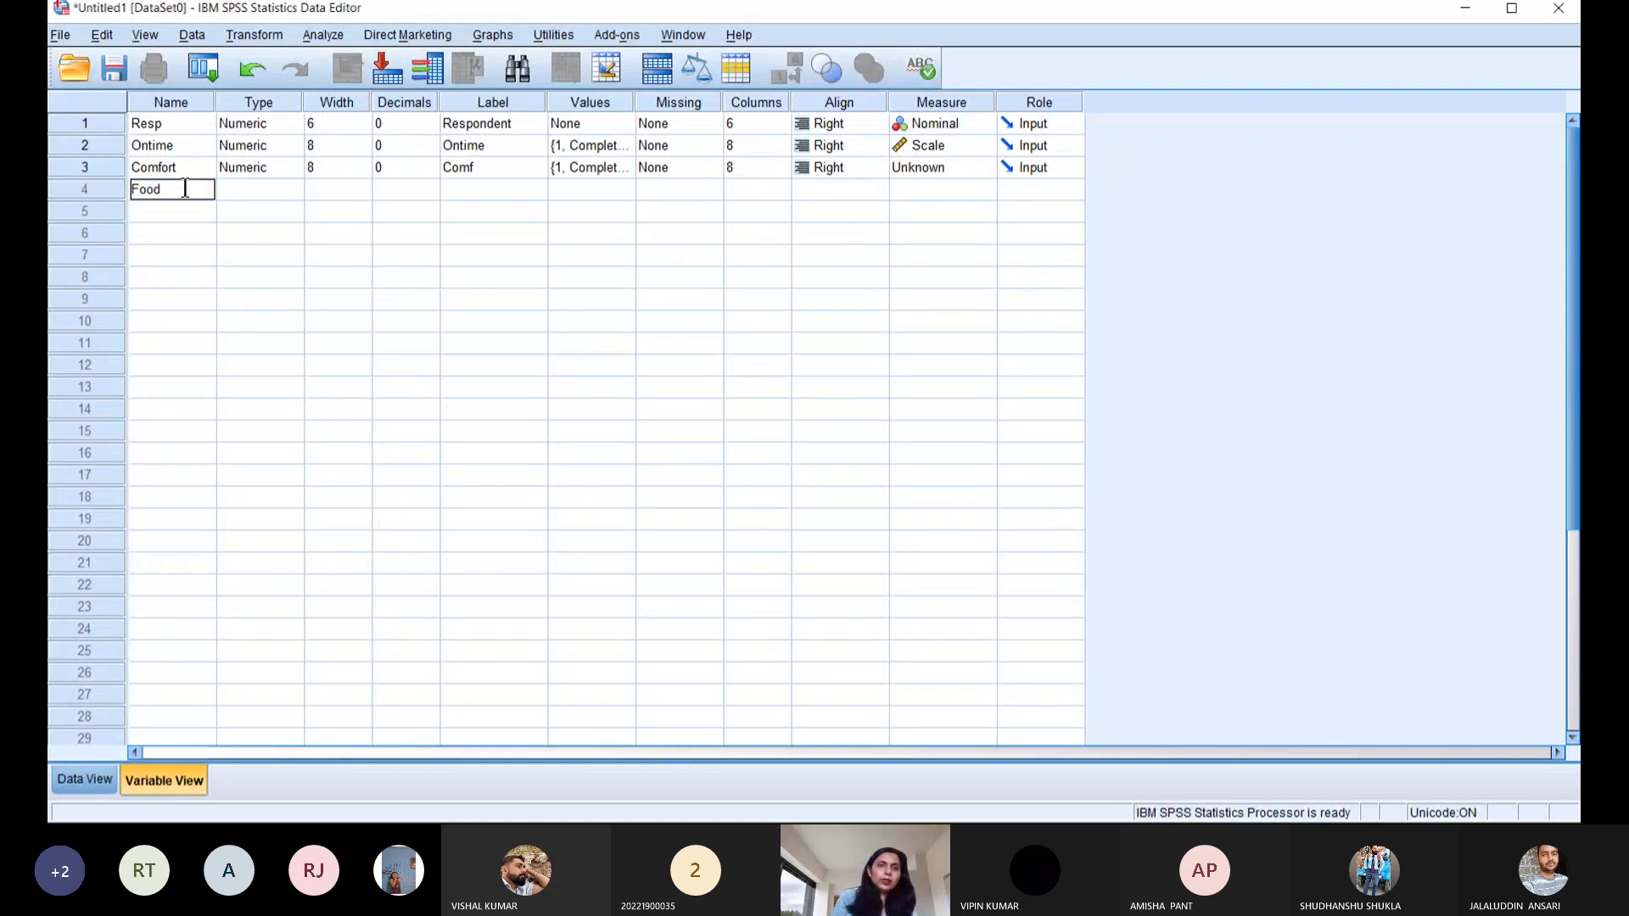
pyautogui.click(245, 194)
pyautogui.click(391, 197)
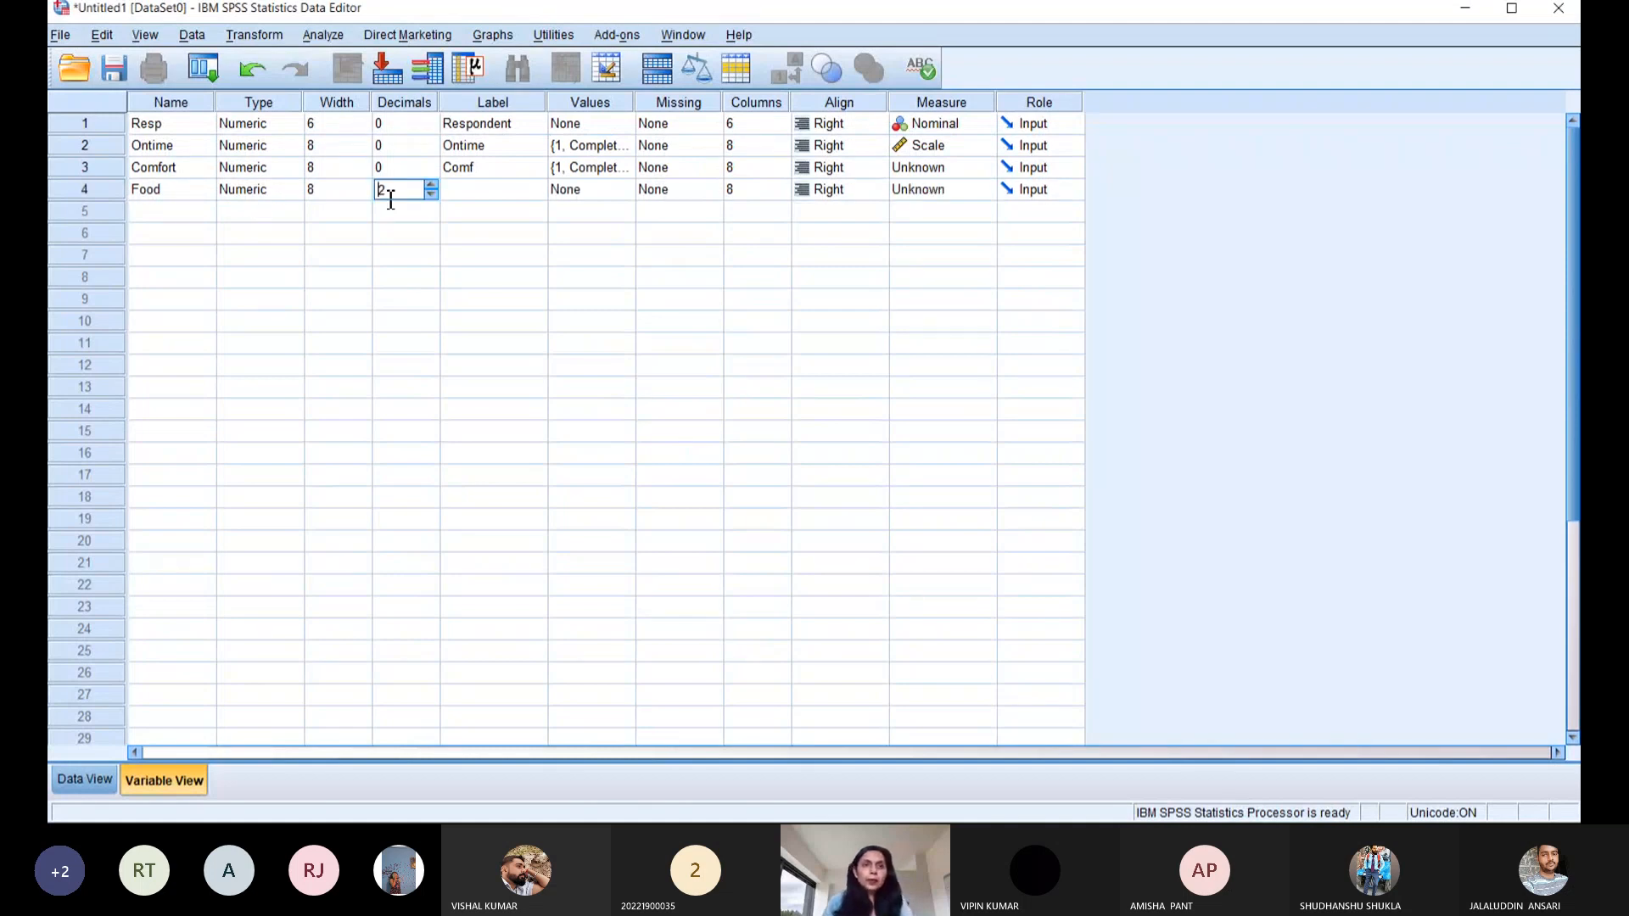
pyautogui.click(432, 195)
pyautogui.click(431, 195)
# - Set the Food variable's label to Food and paste the copied agreement-scale value labels into it
pyautogui.click(486, 201)
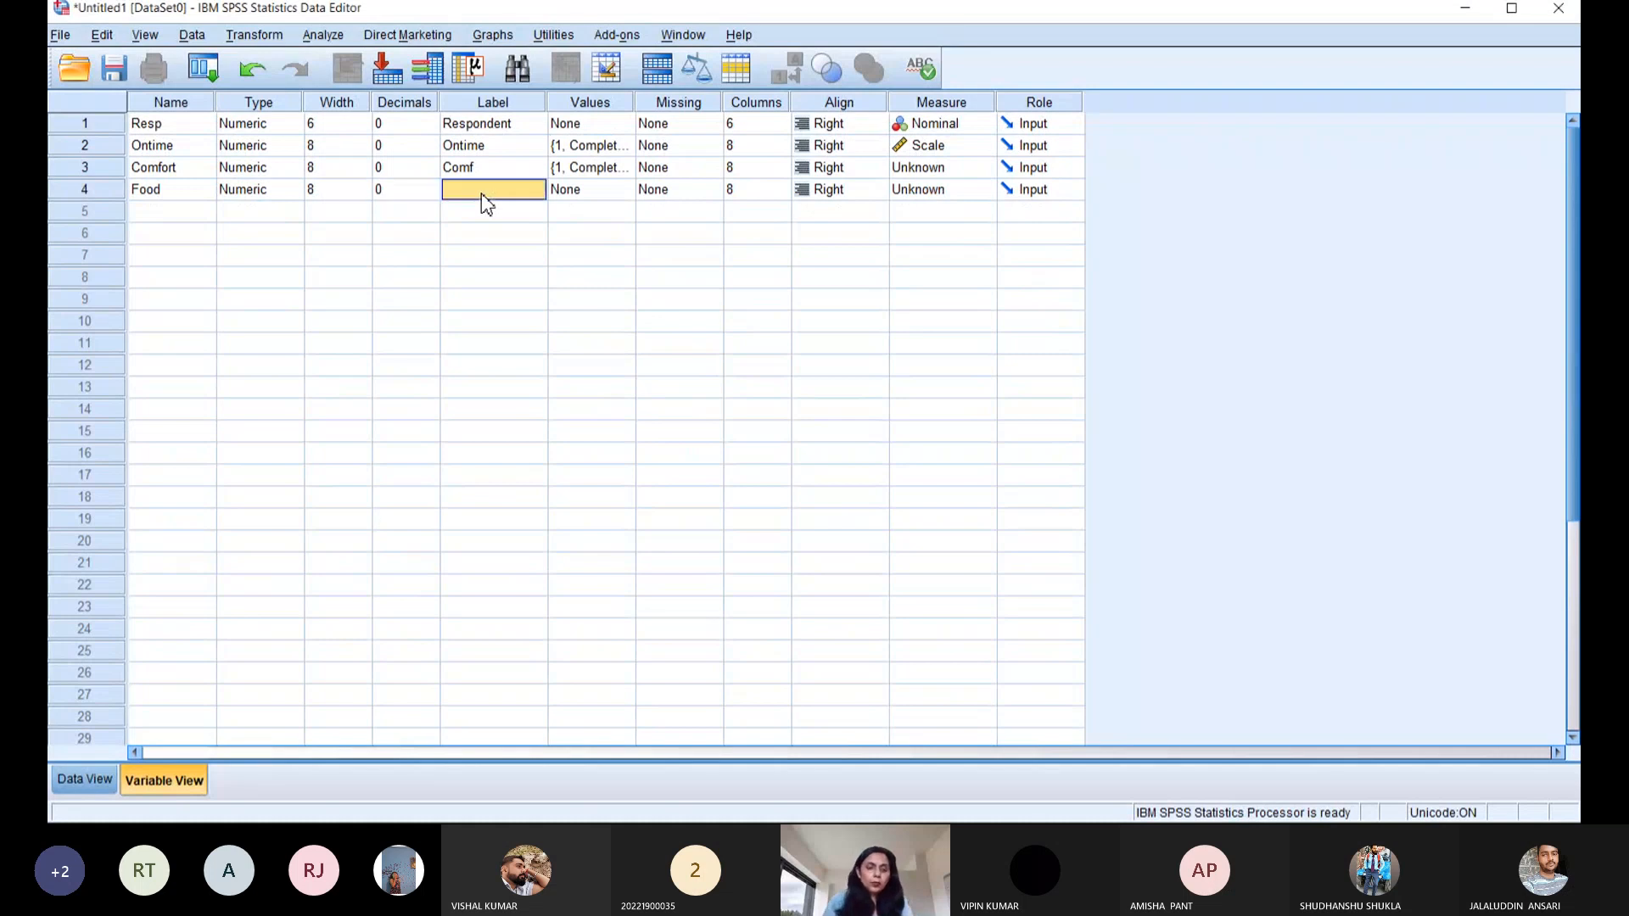
pyautogui.write('Foo')
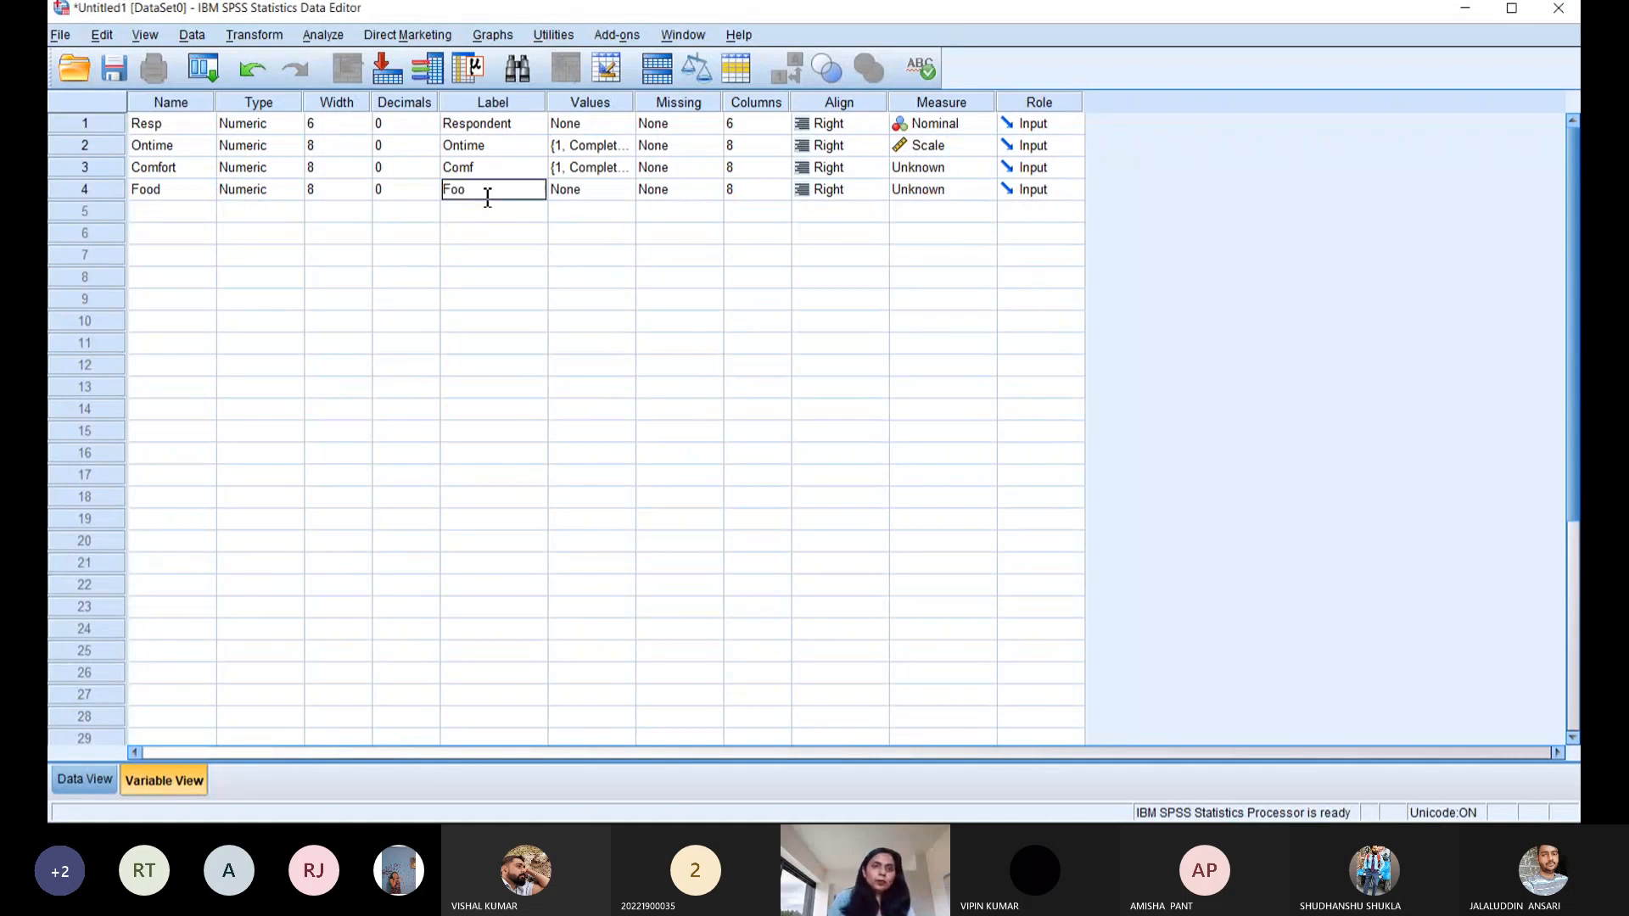
pyautogui.write('d')
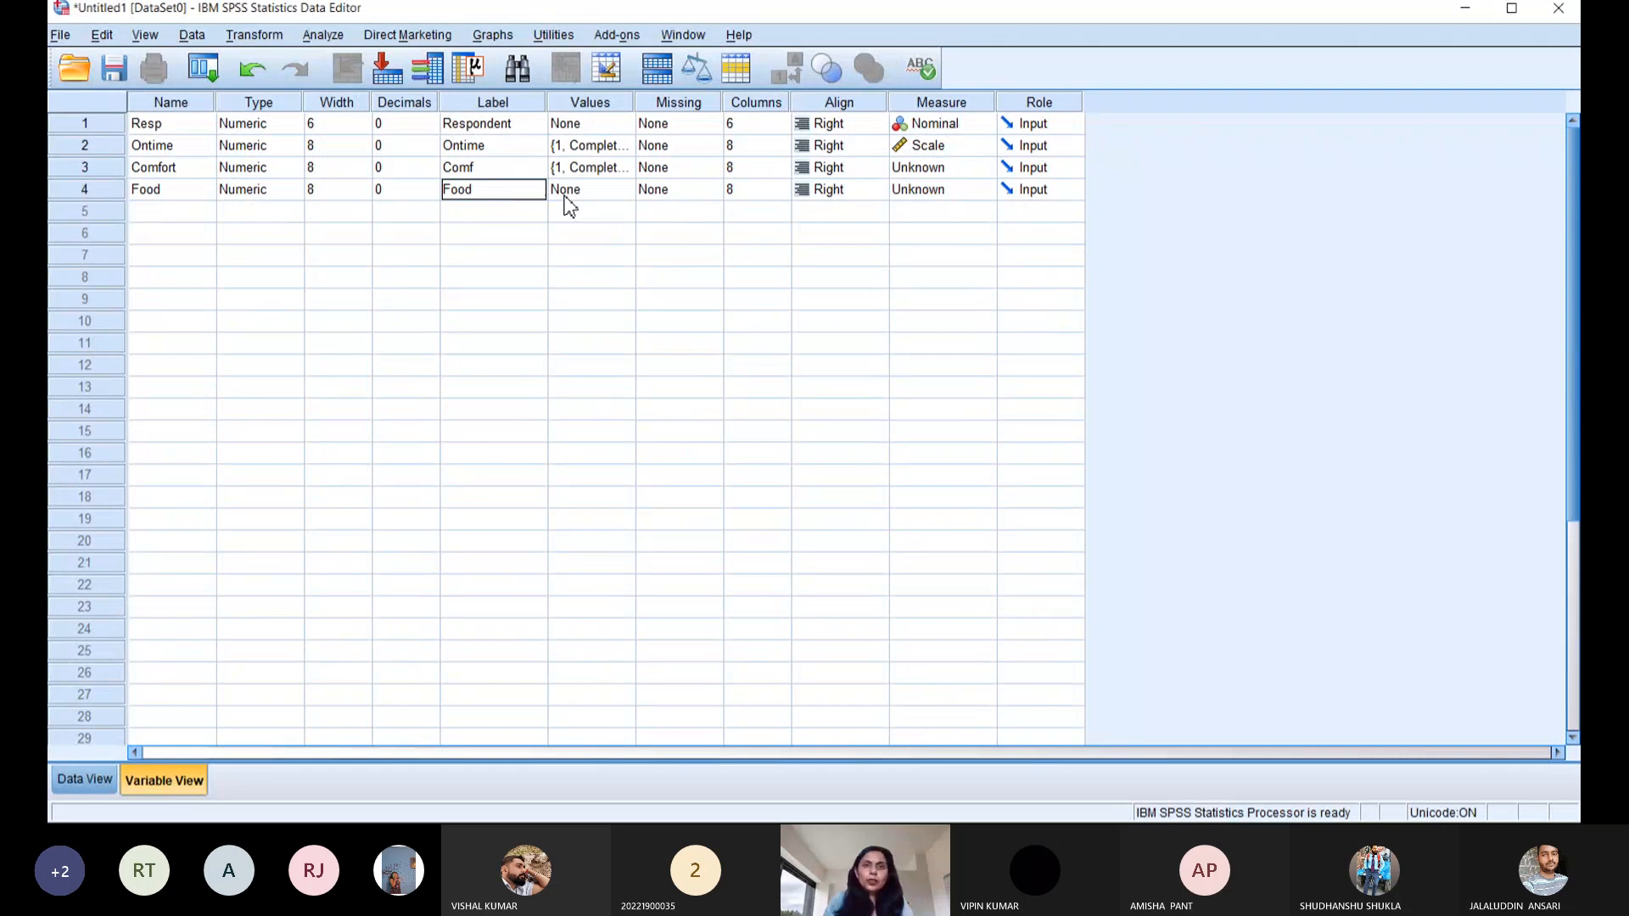
pyautogui.click(581, 177)
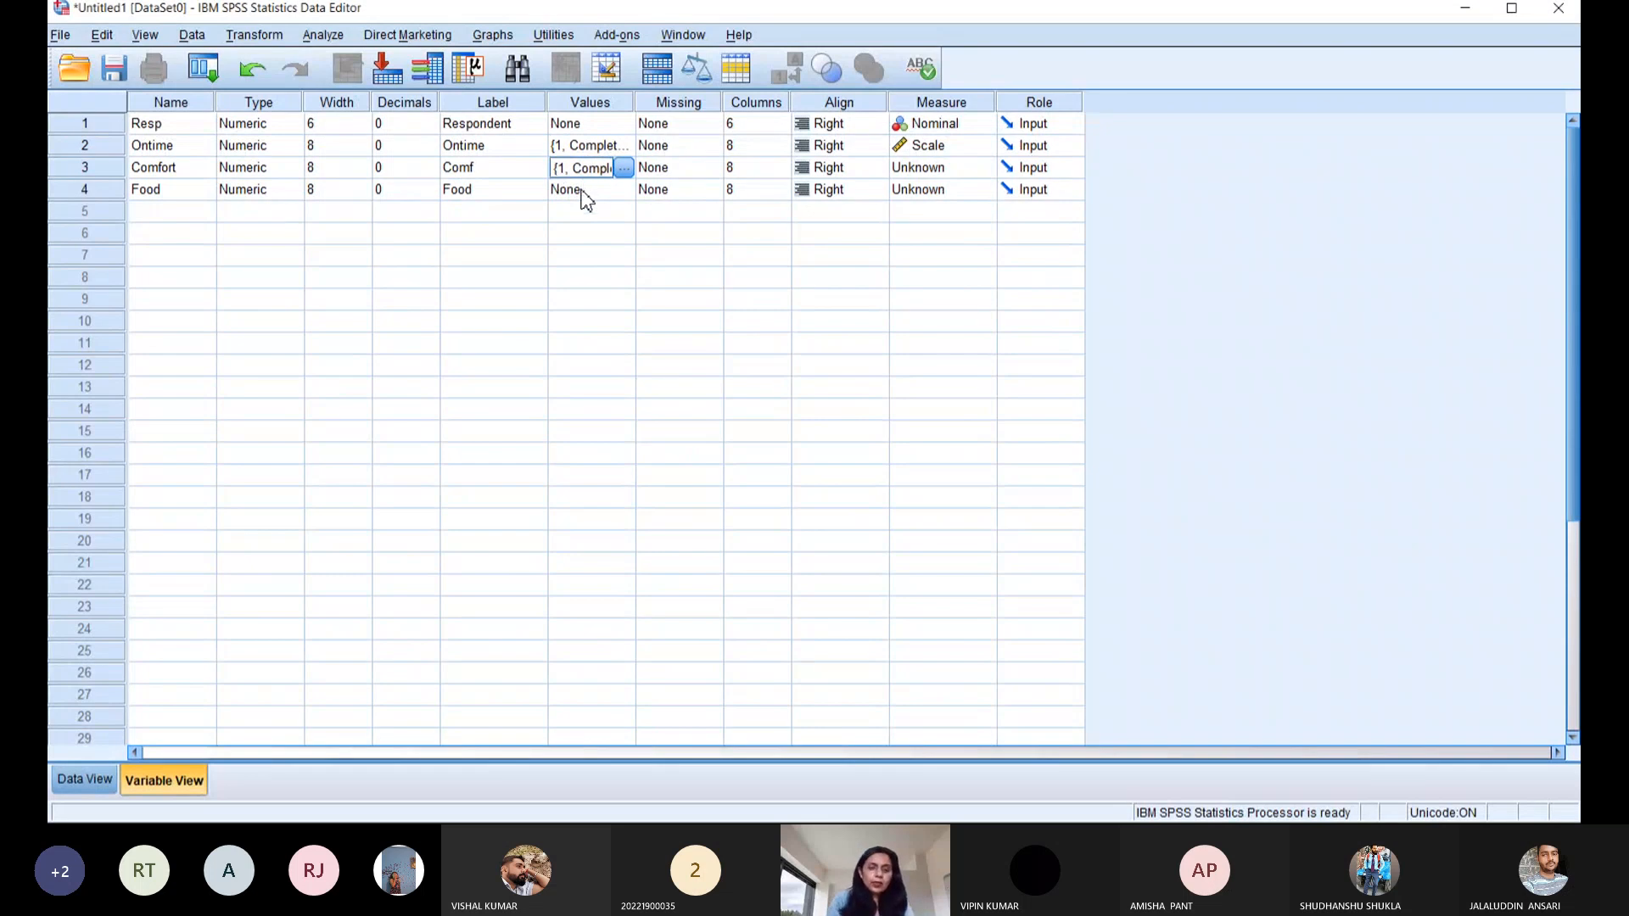
pyautogui.click(581, 190)
pyautogui.hotkey('ctrl', 'v')
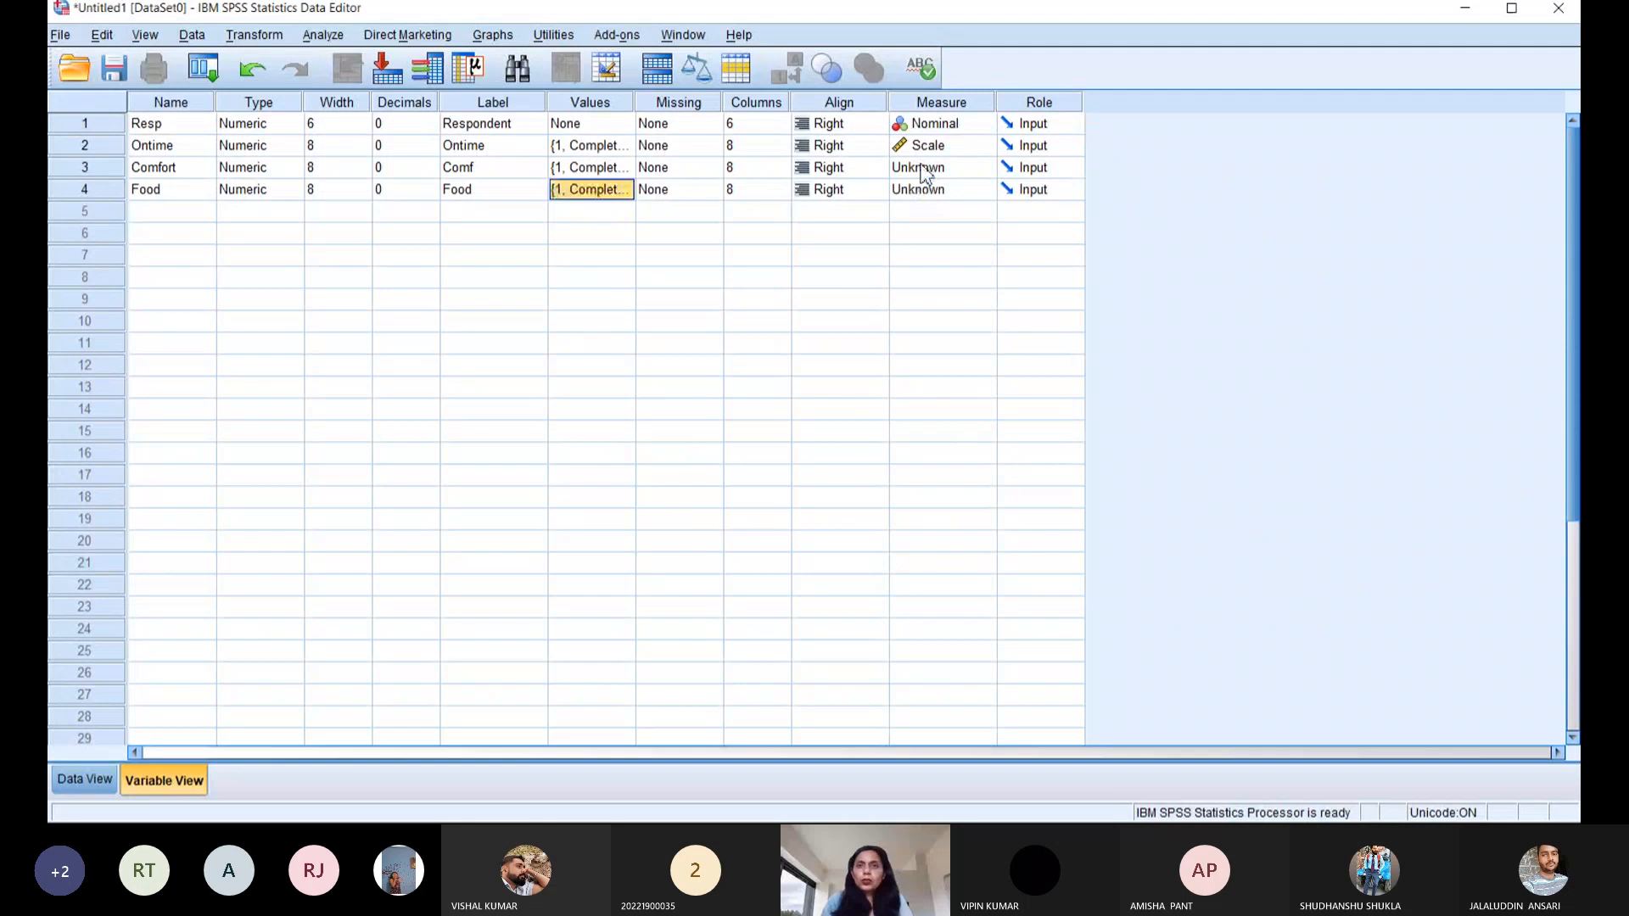
# - Set the measurement level of the Comfort and Food variables to Scale
pyautogui.click(924, 169)
pyautogui.click(927, 194)
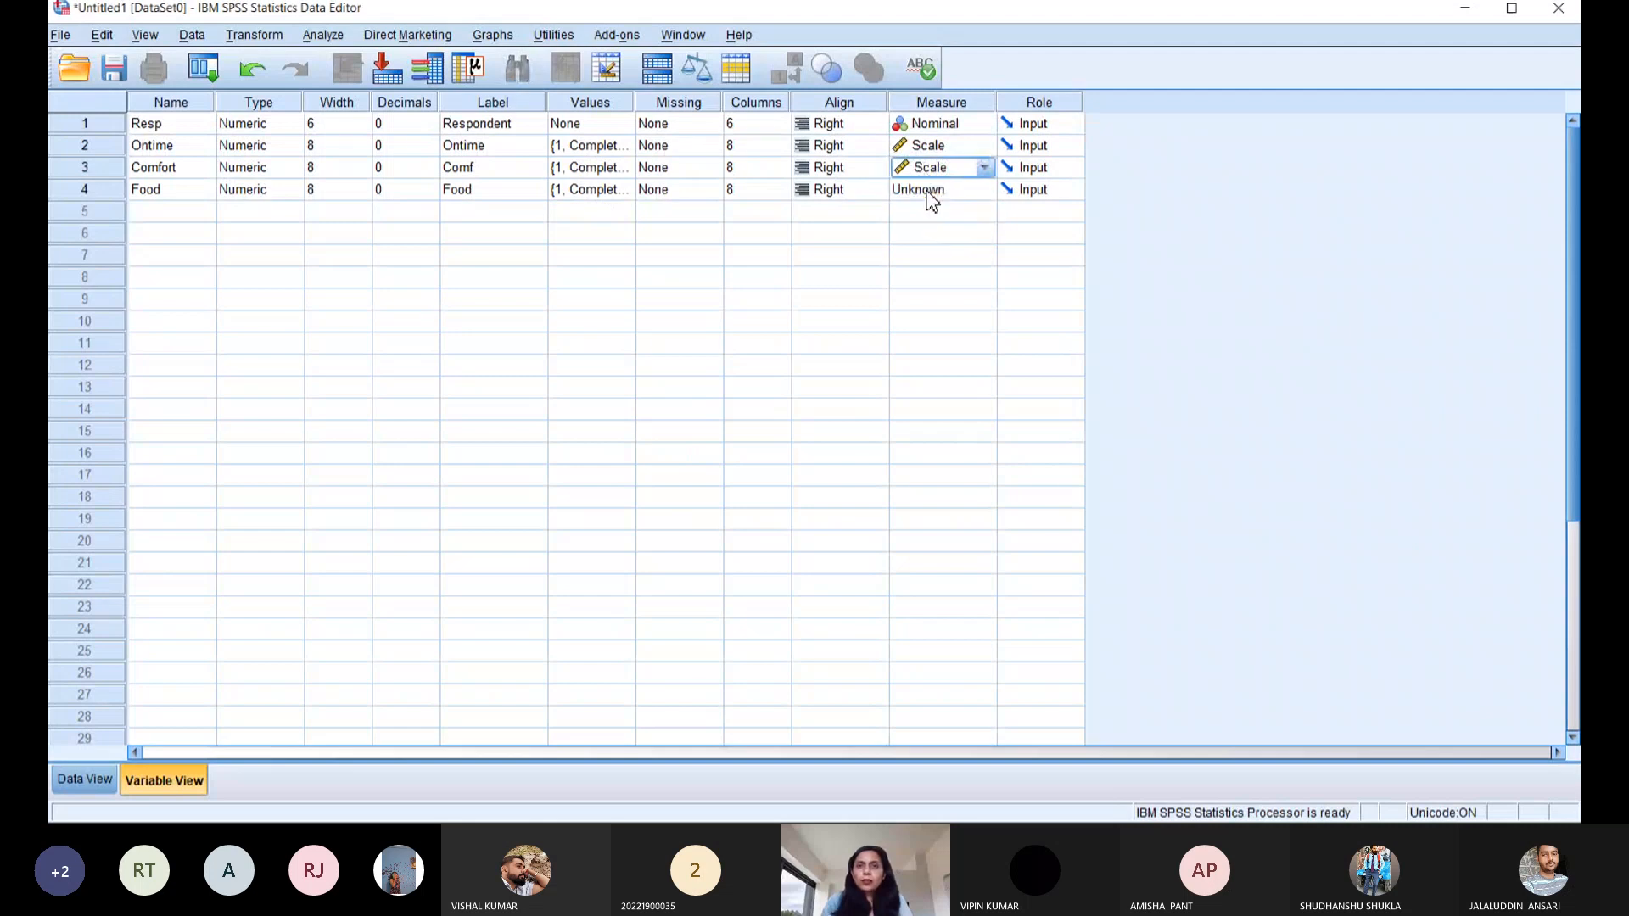
pyautogui.click(927, 194)
pyautogui.click(927, 219)
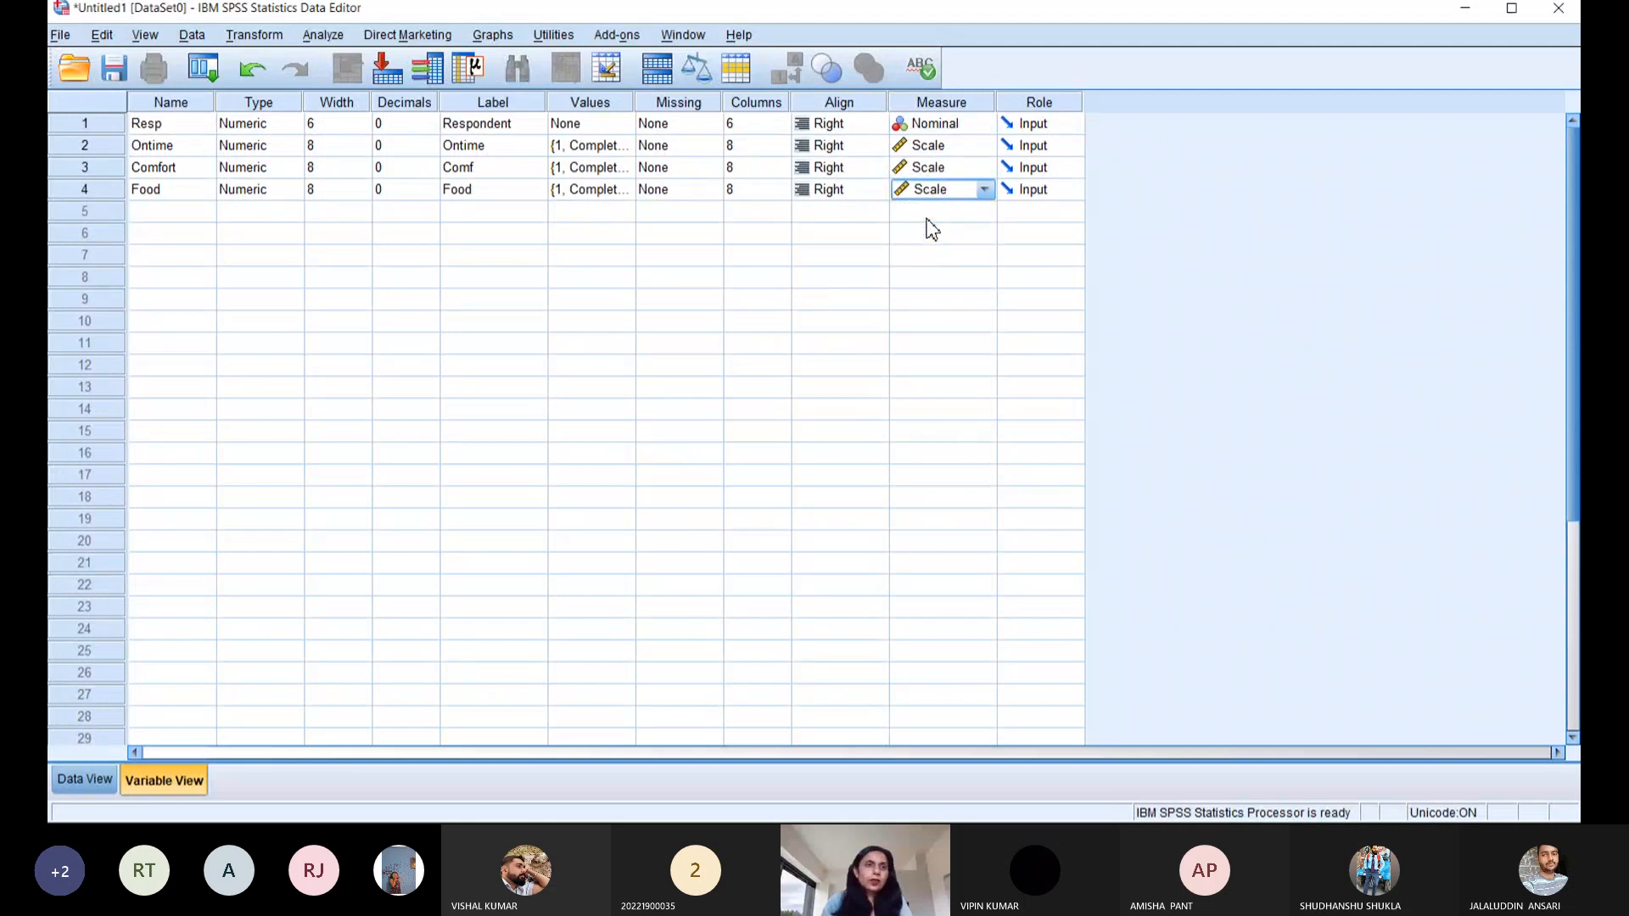
# - Create a fifth variable named Hostess with 0 decimals
pyautogui.click(172, 215)
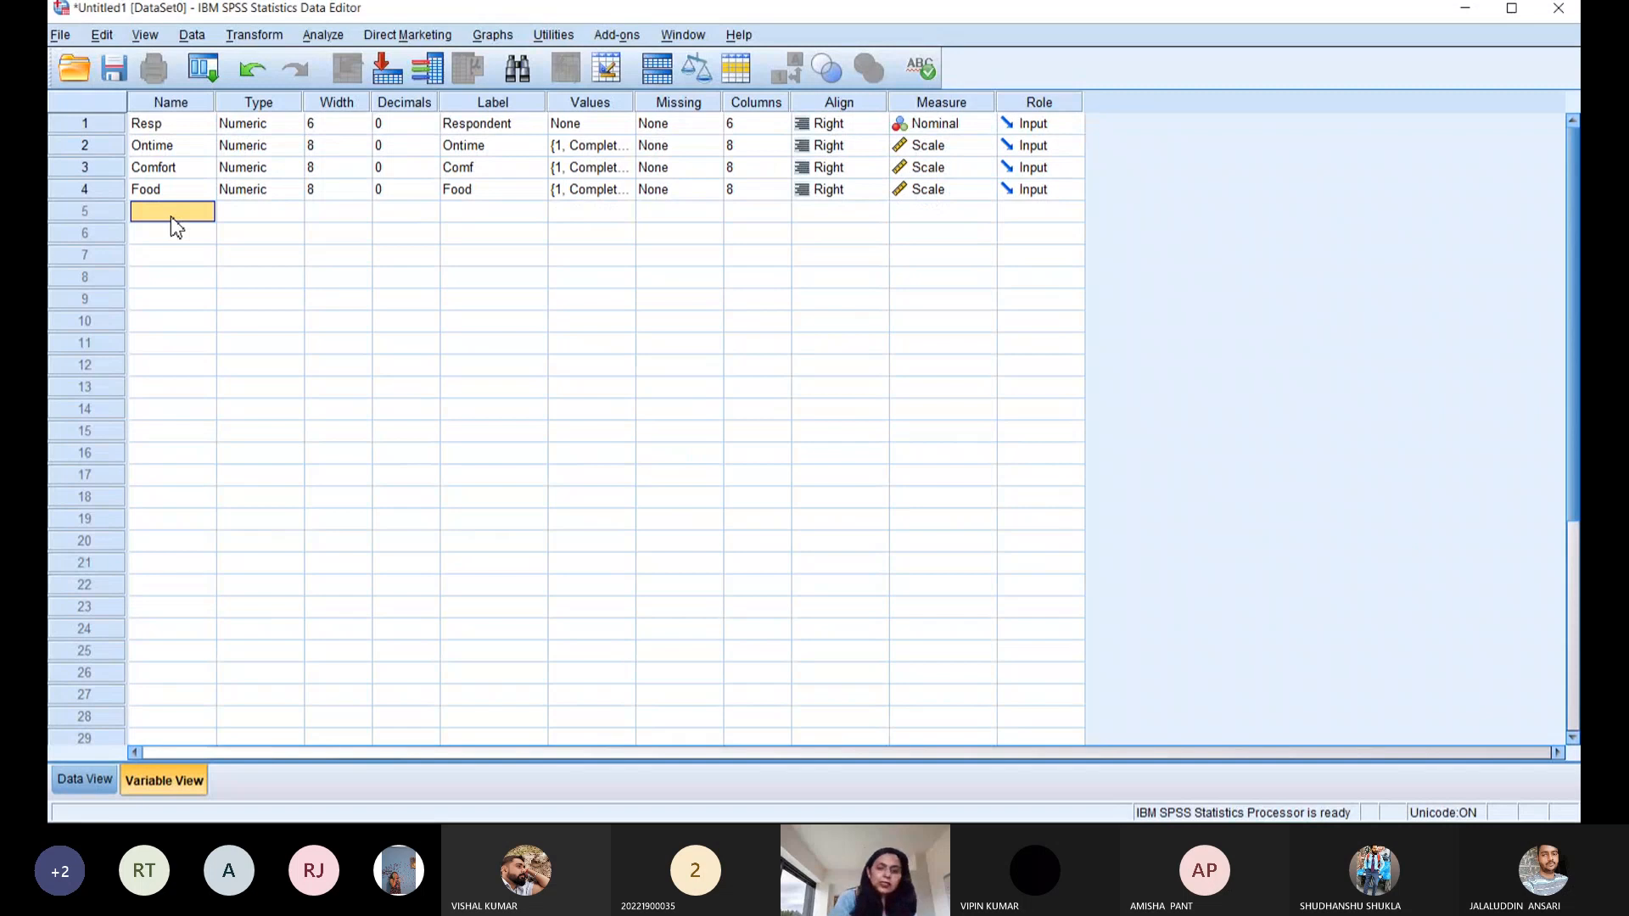
pyautogui.write('Hostess')
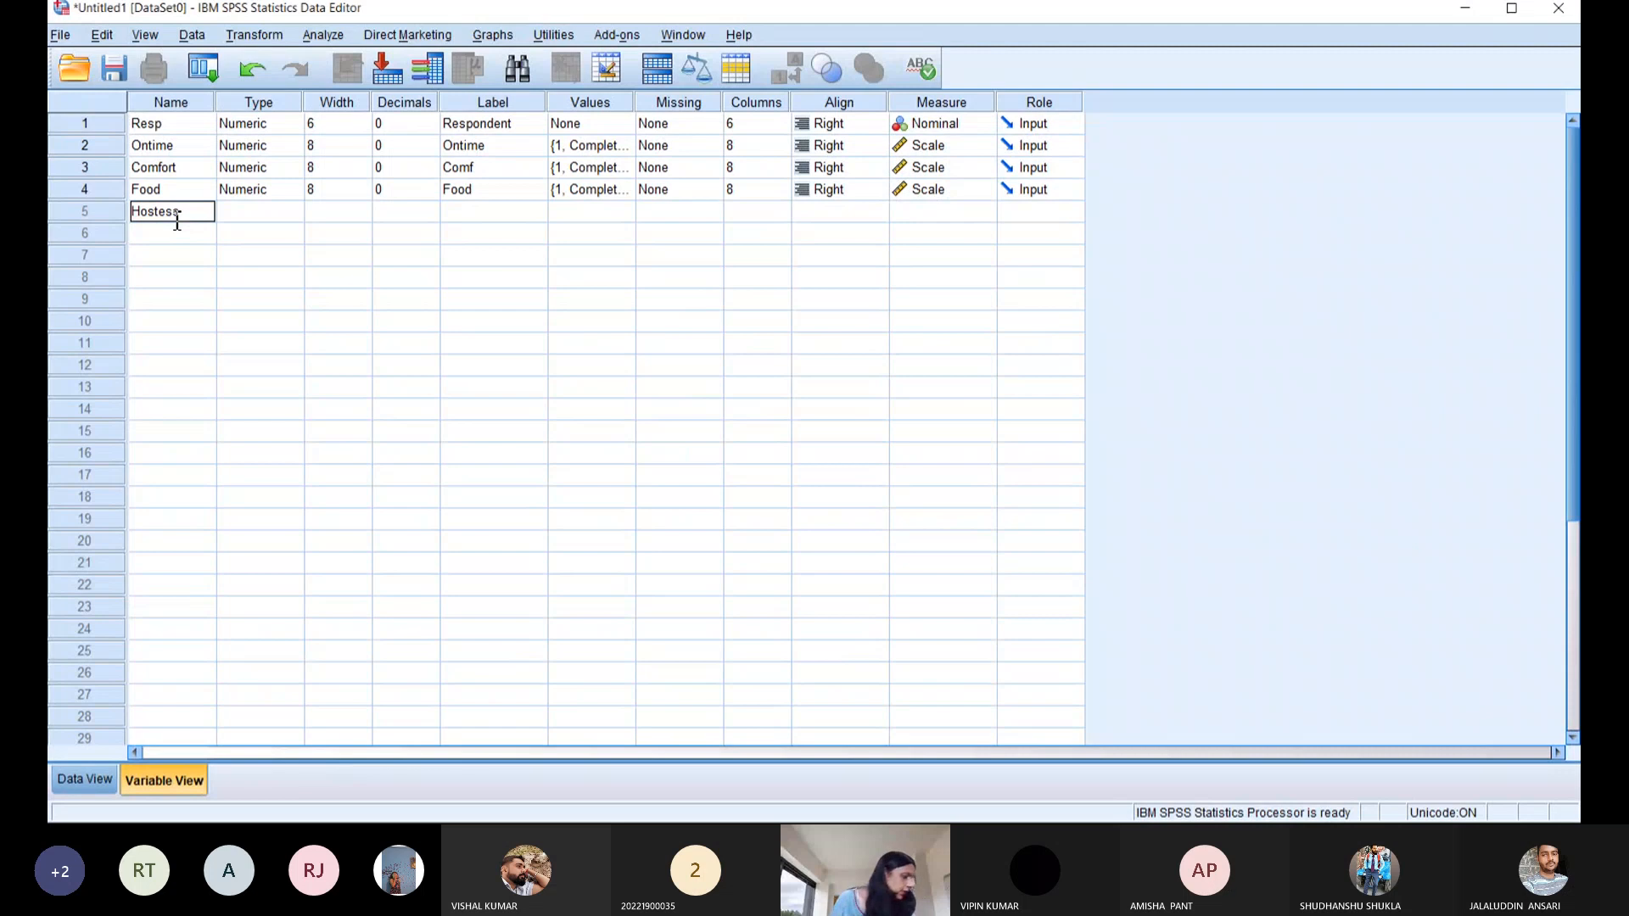
pyautogui.click(266, 217)
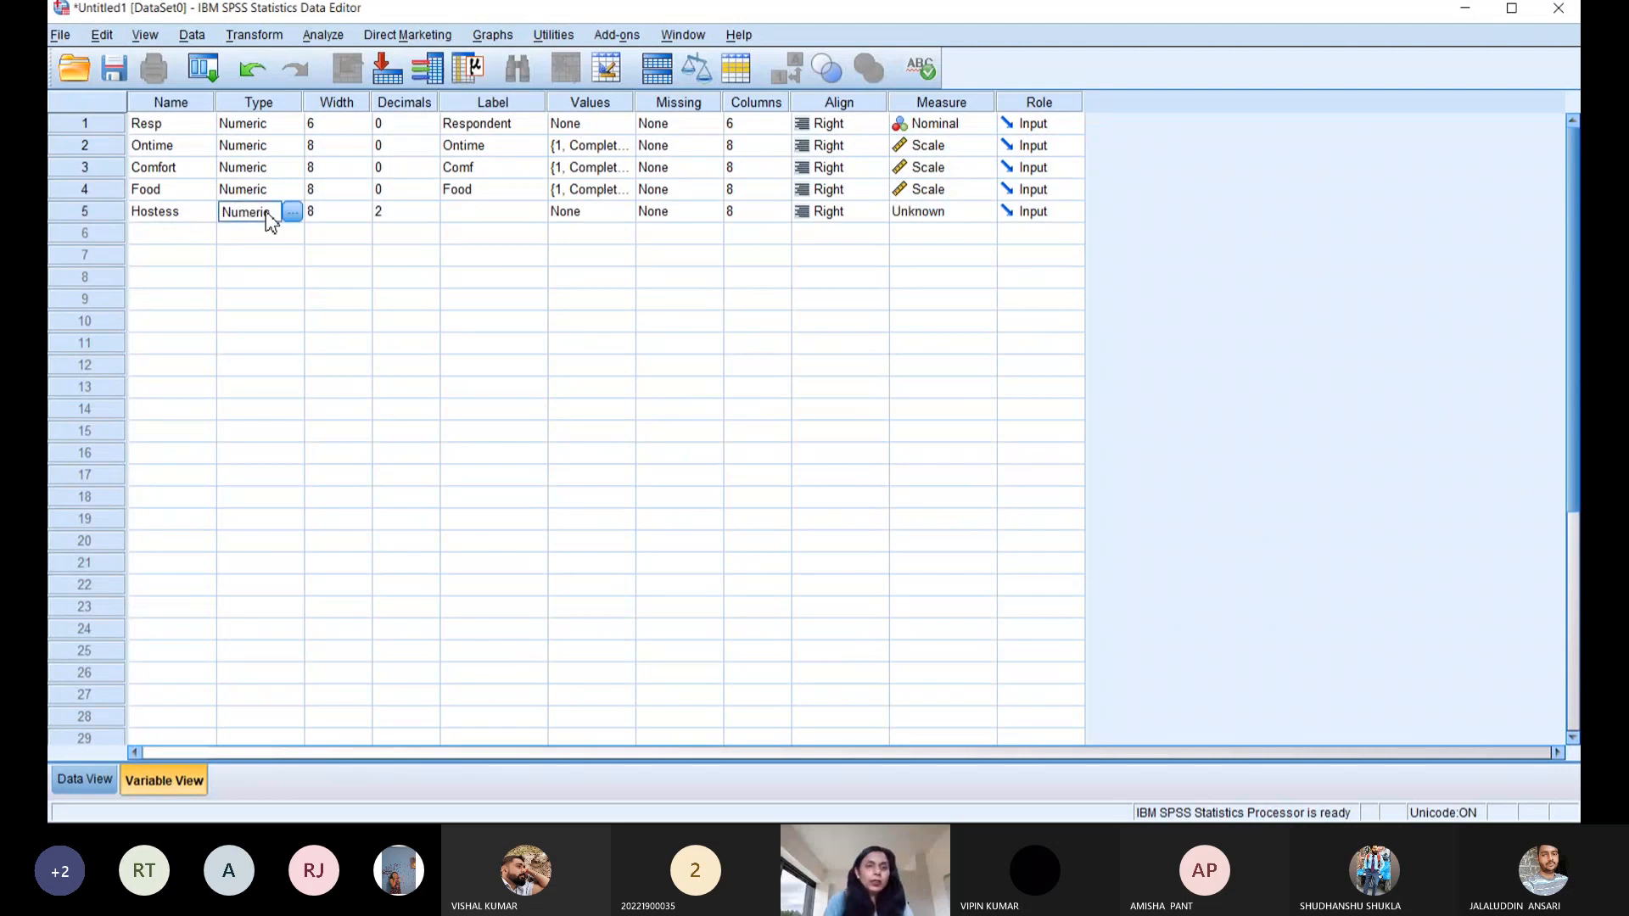
pyautogui.click(411, 222)
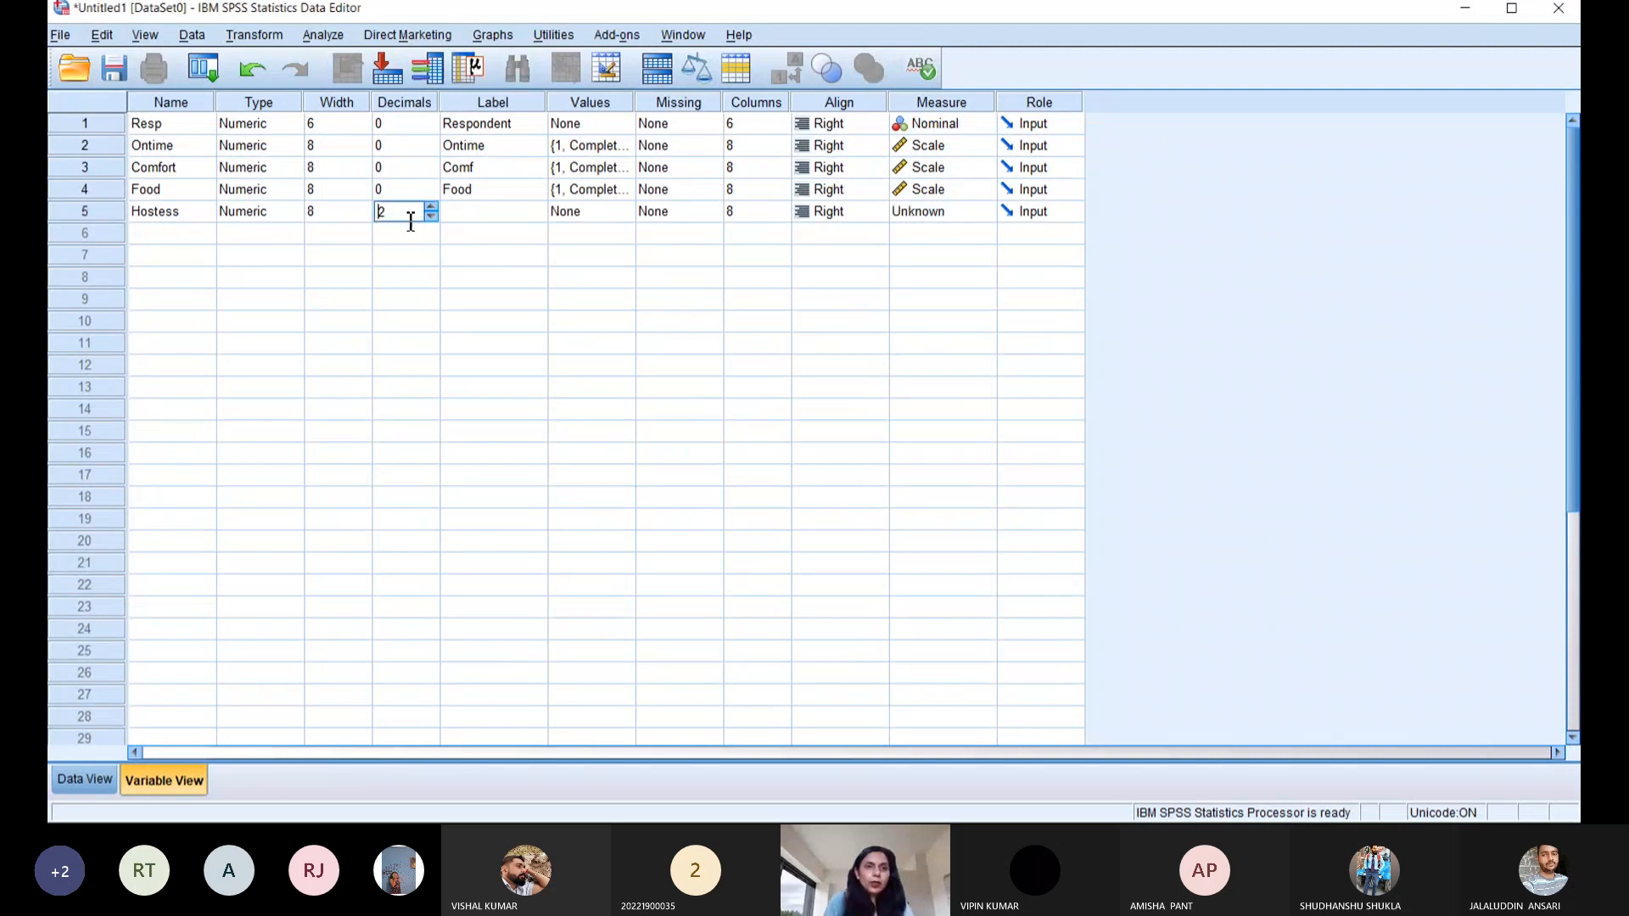
pyautogui.click(432, 215)
pyautogui.click(427, 217)
pyautogui.doubleClick(434, 218)
# - Set the Hostess variable's label to AirHostess
pyautogui.click(478, 212)
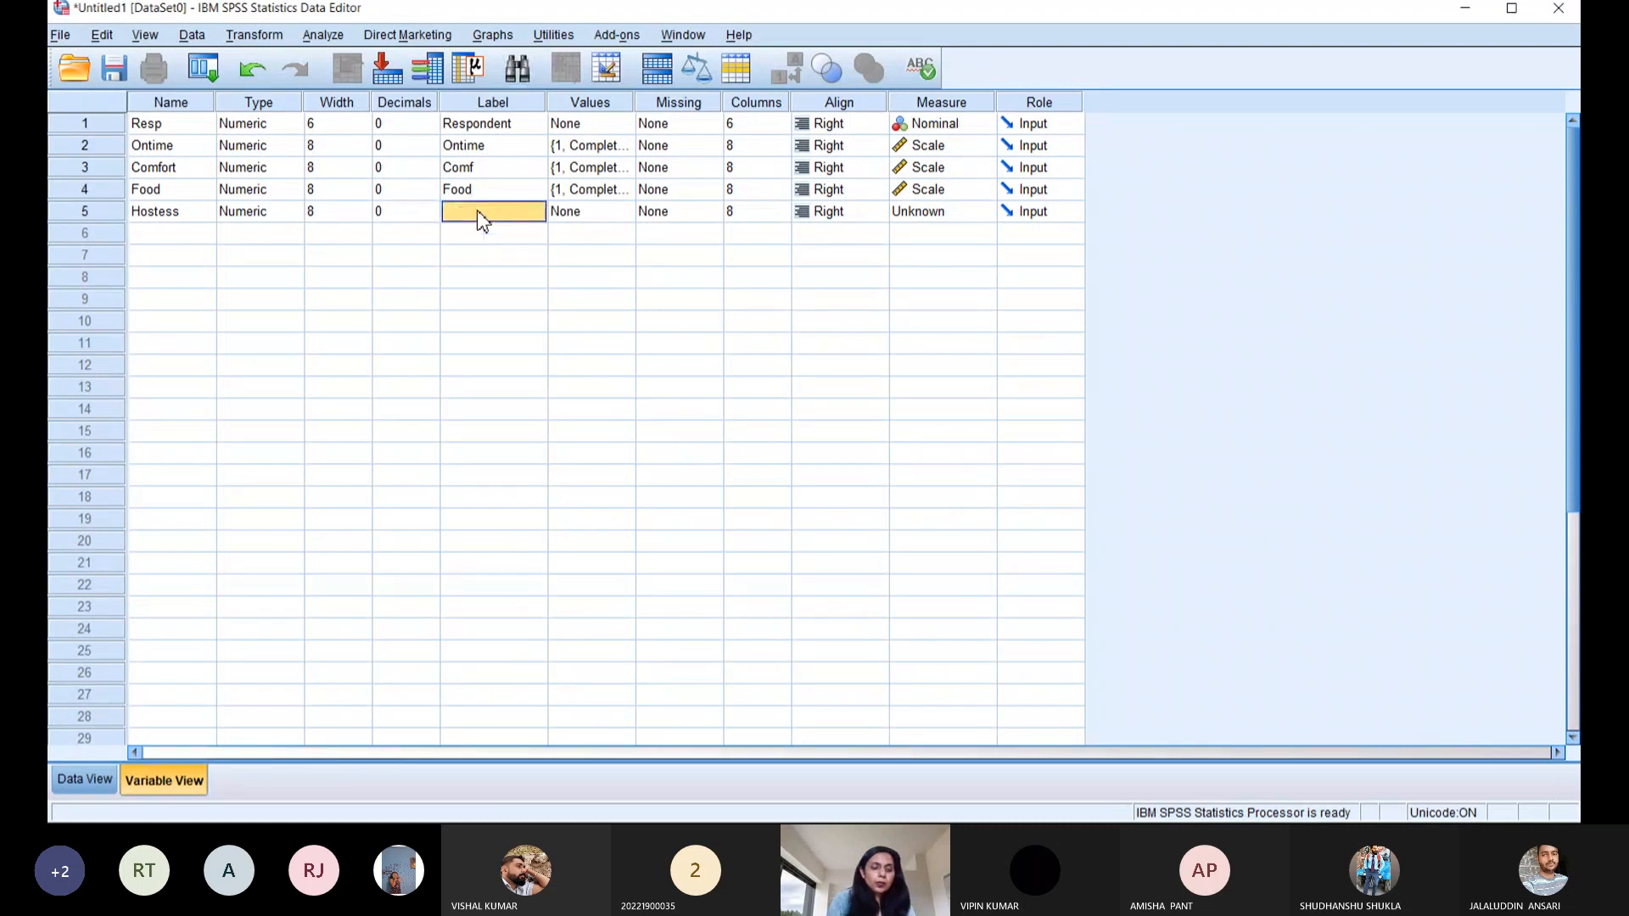
pyautogui.write('Air')
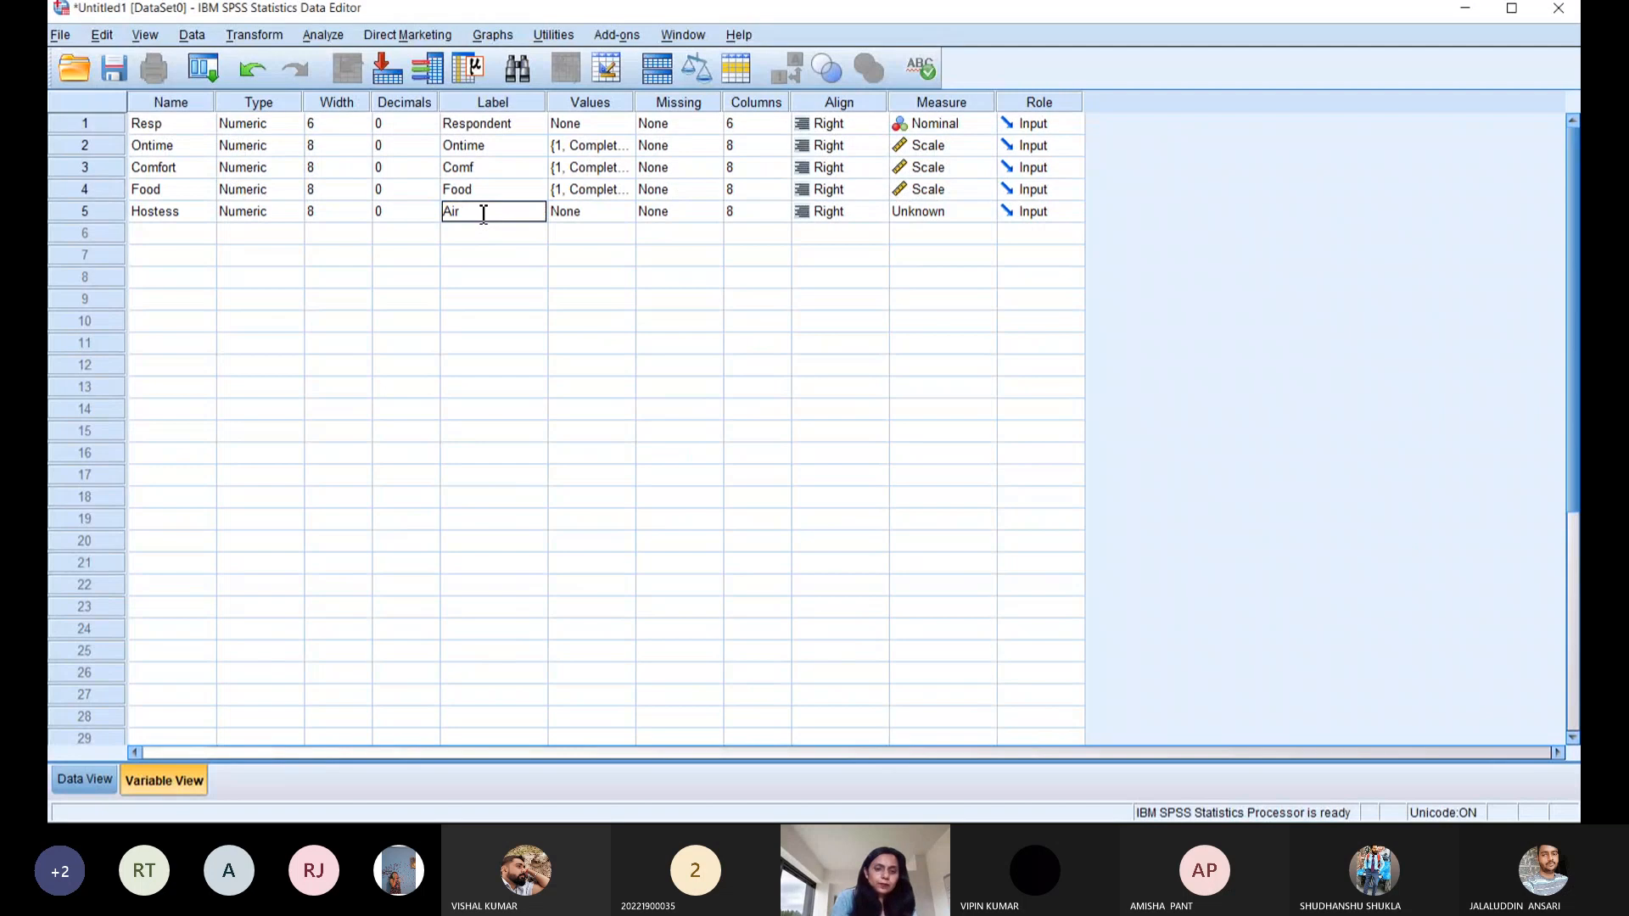
pyautogui.write('Hostess')
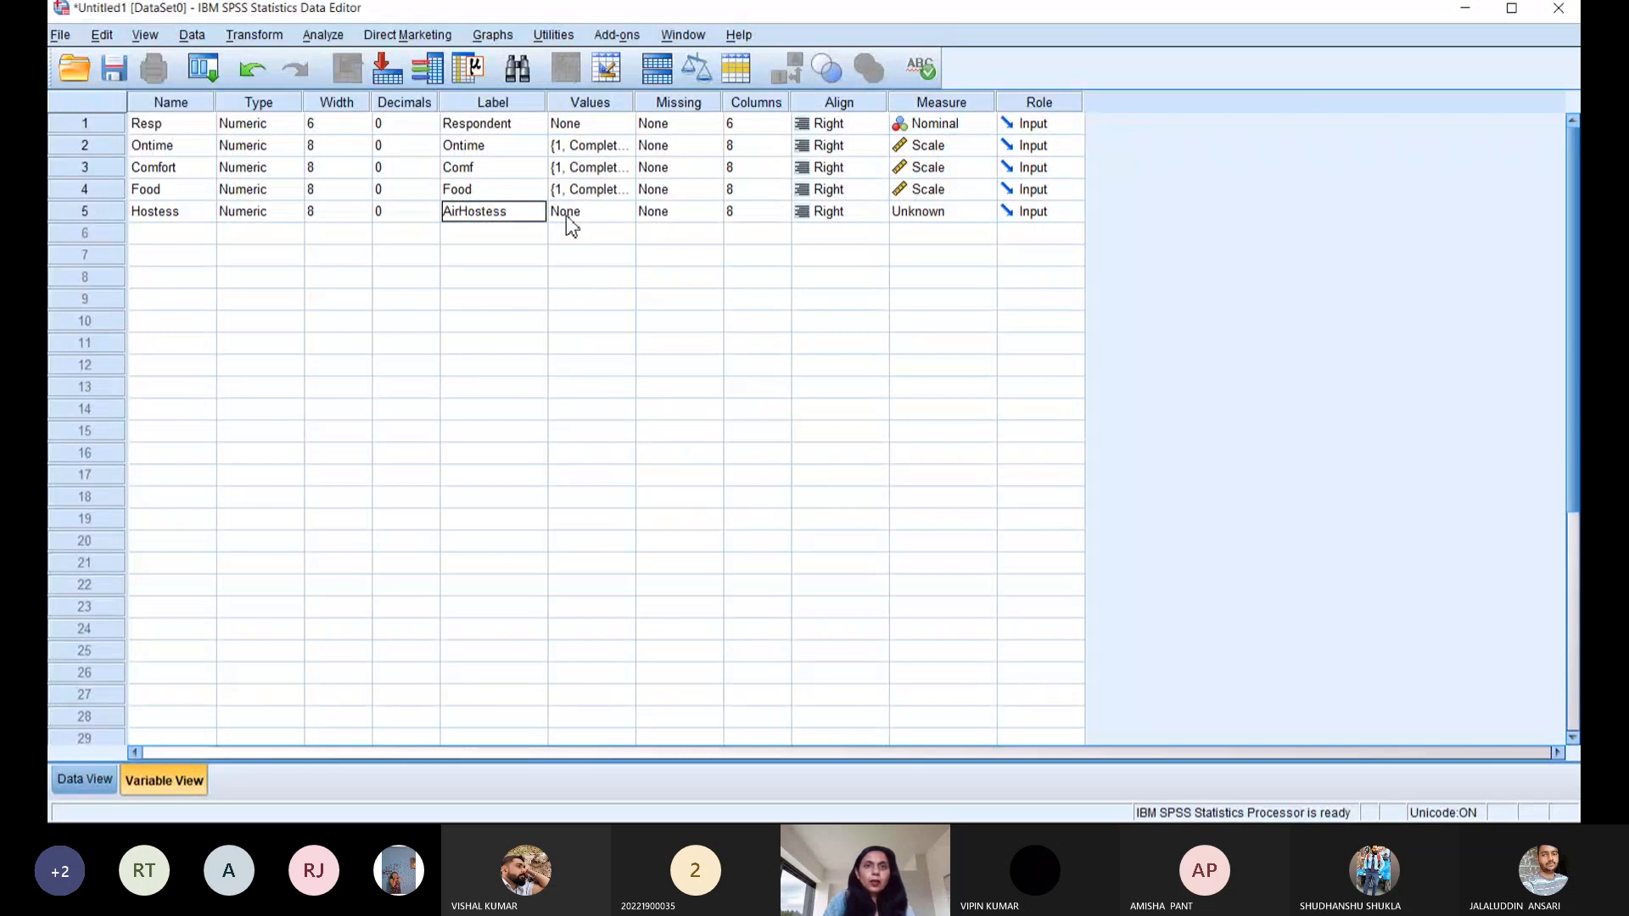
# - Paste the copied agreement-scale value labels into the Hostess variable and set its measurement level to Scale
pyautogui.click(604, 213)
pyautogui.click(603, 198)
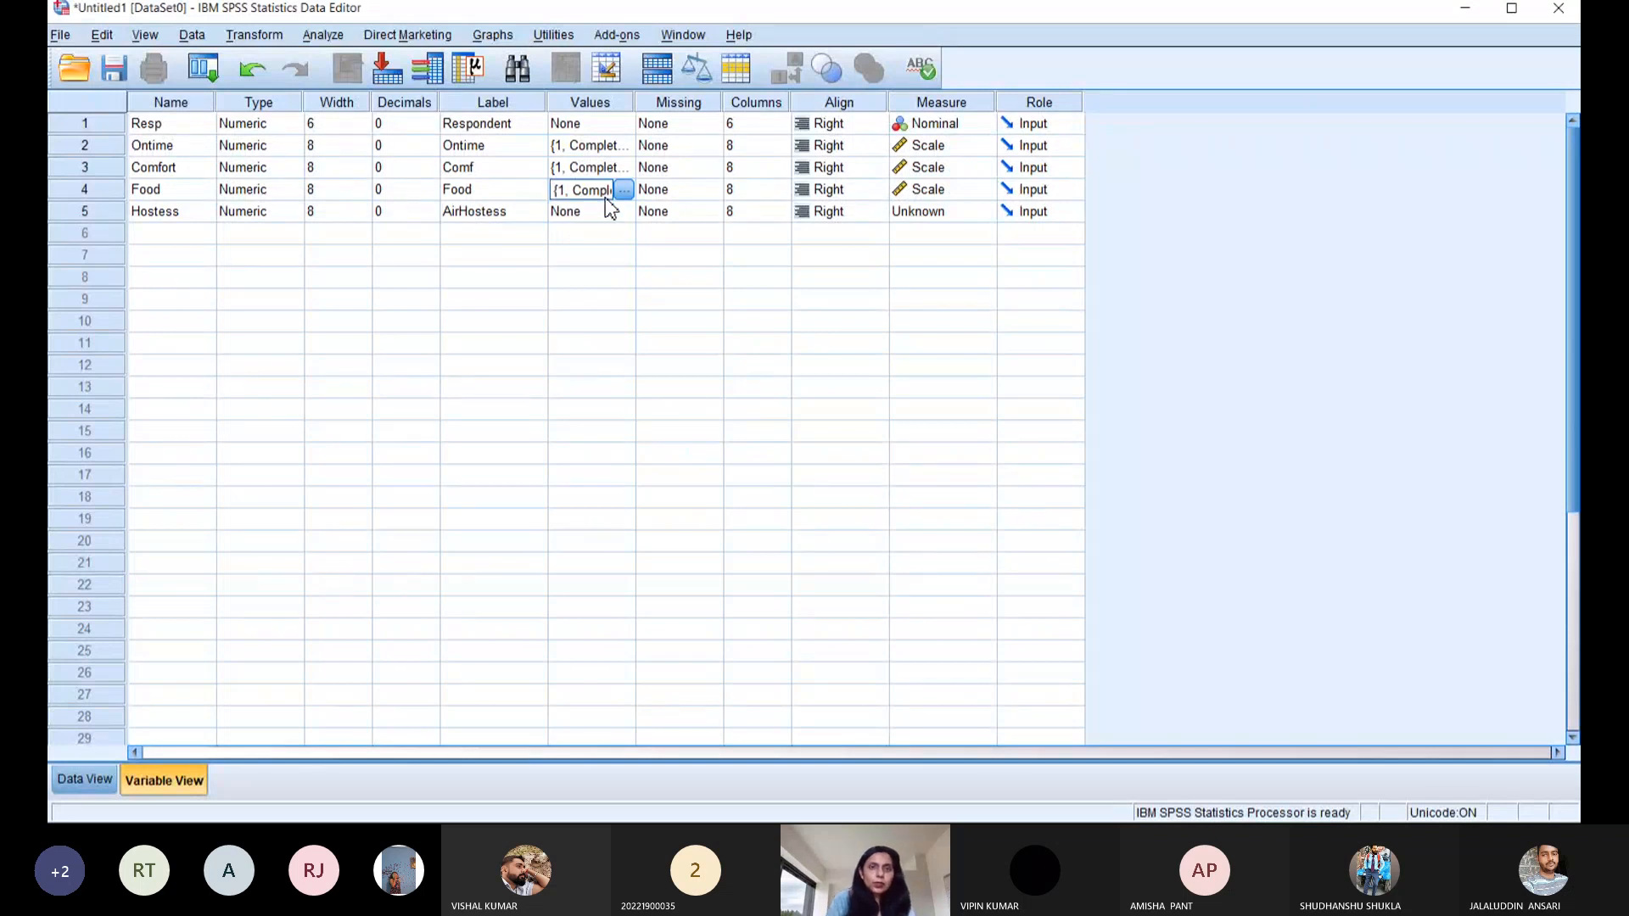
pyautogui.click(605, 214)
pyautogui.hotkey('ctrl', 'v')
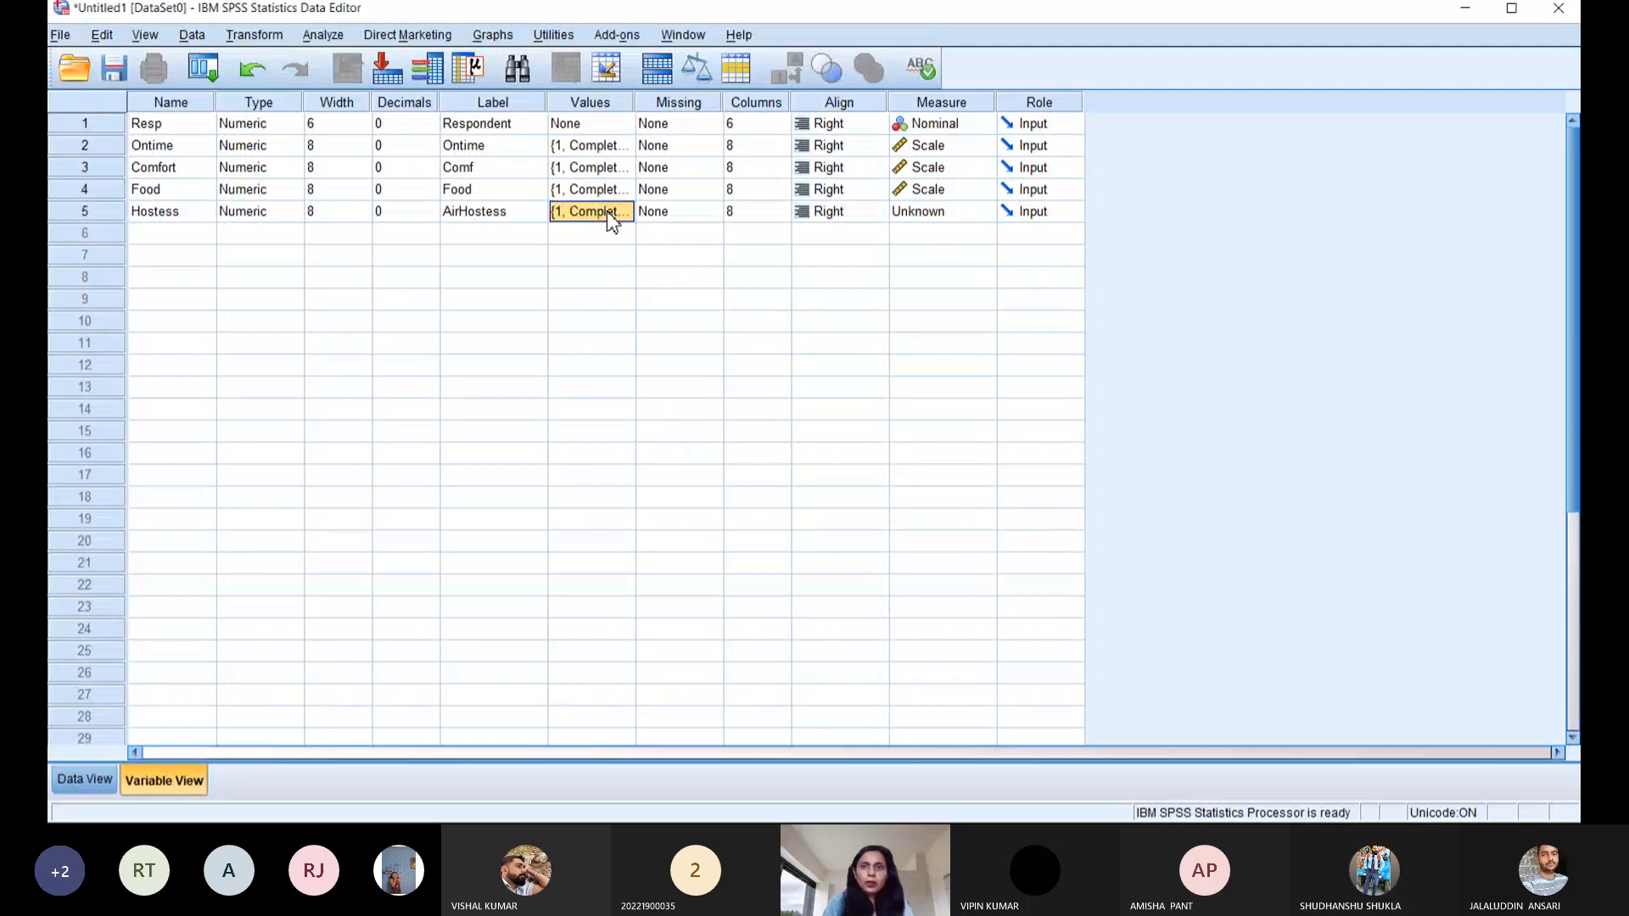
pyautogui.click(904, 214)
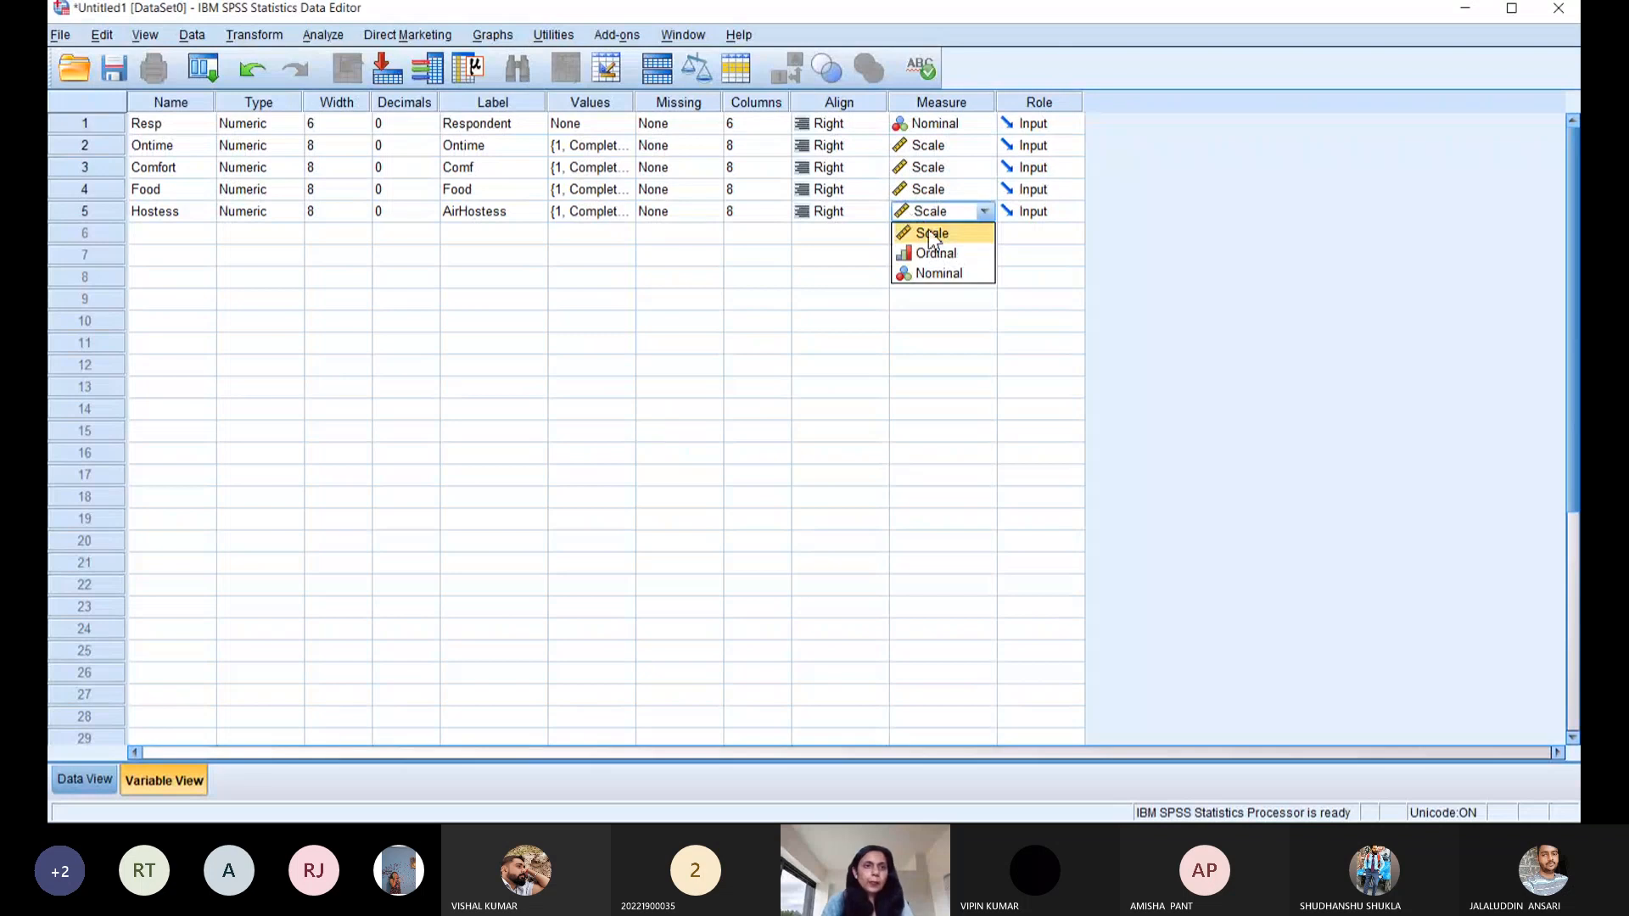
pyautogui.click(930, 234)
# - Create a sixth variable named Boss with 0 decimals
pyautogui.click(168, 241)
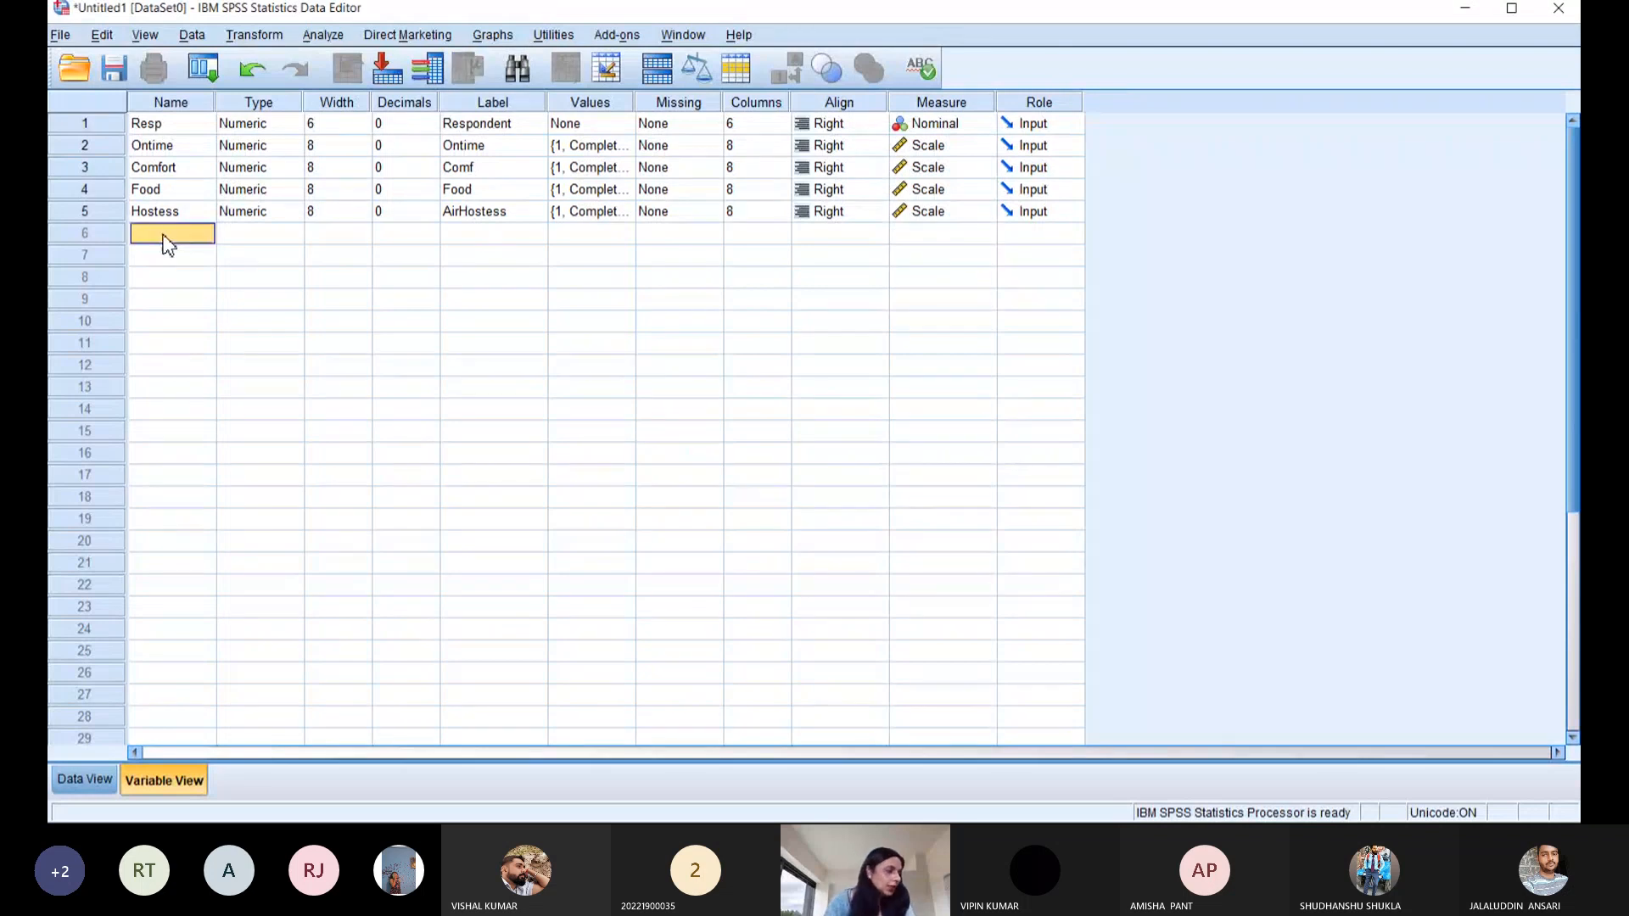
pyautogui.write('Boss')
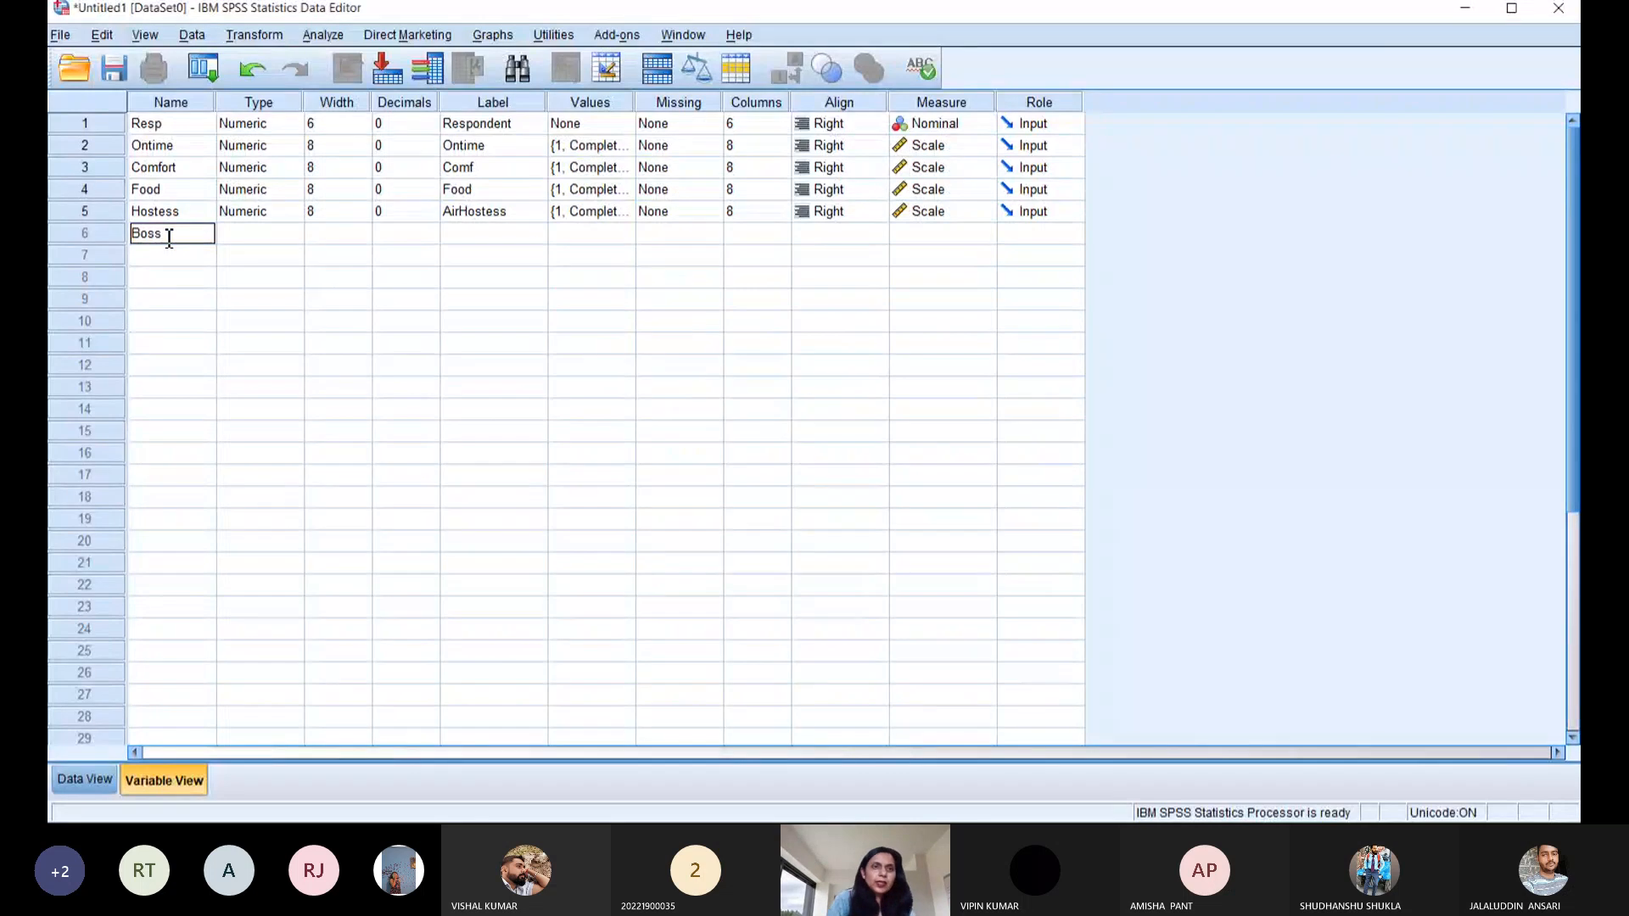
pyautogui.click(238, 237)
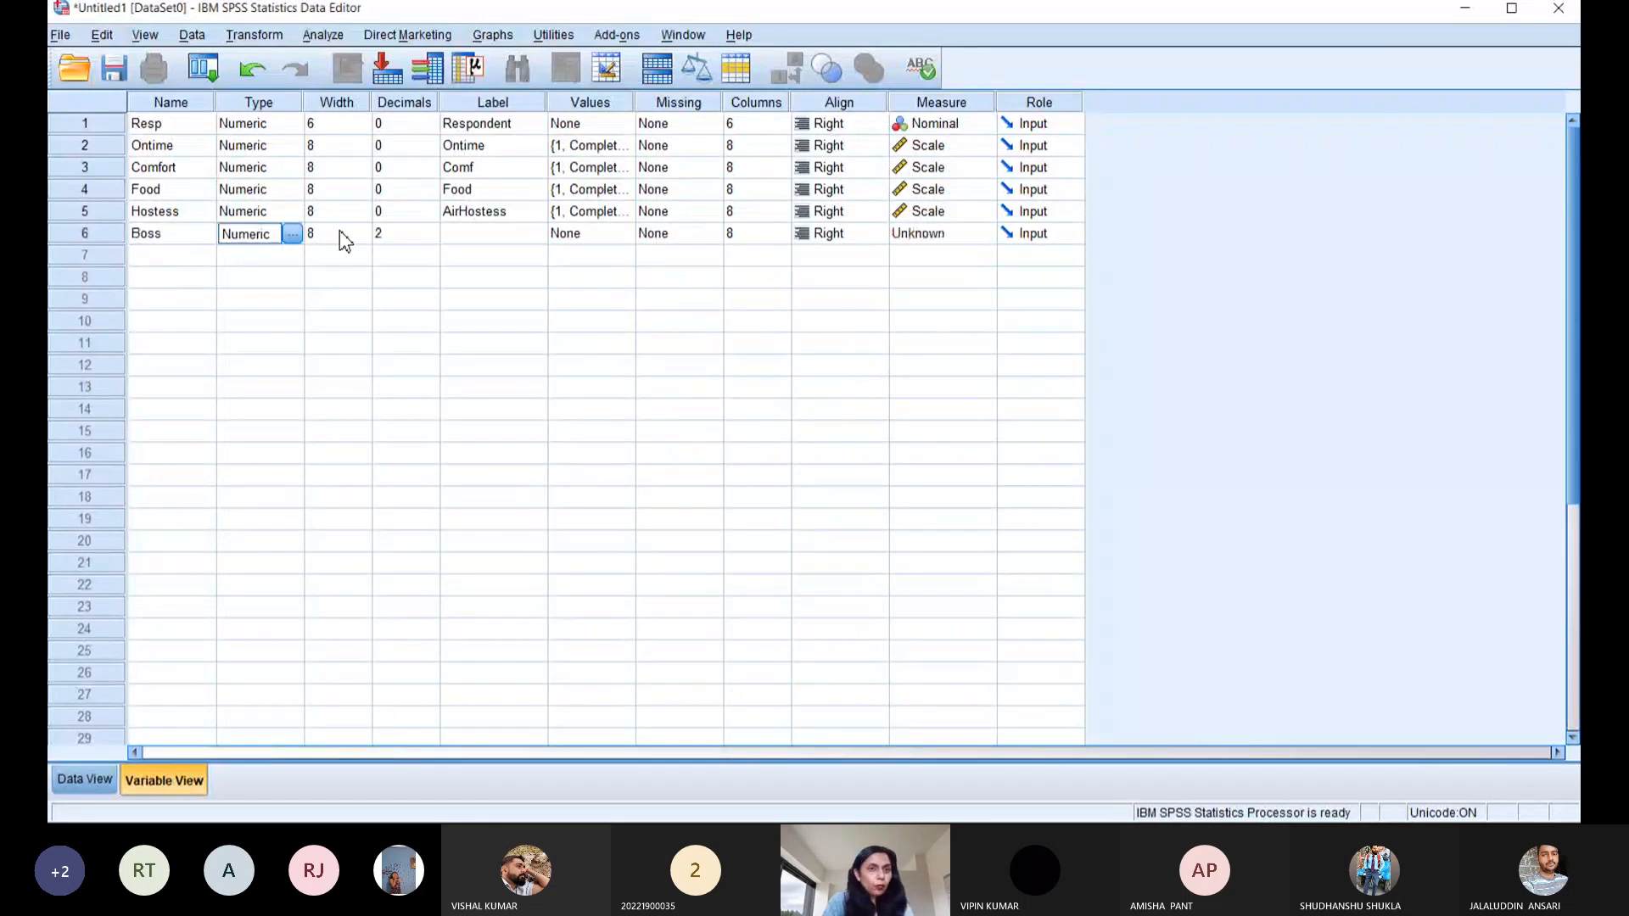
pyautogui.click(395, 238)
pyautogui.click(430, 238)
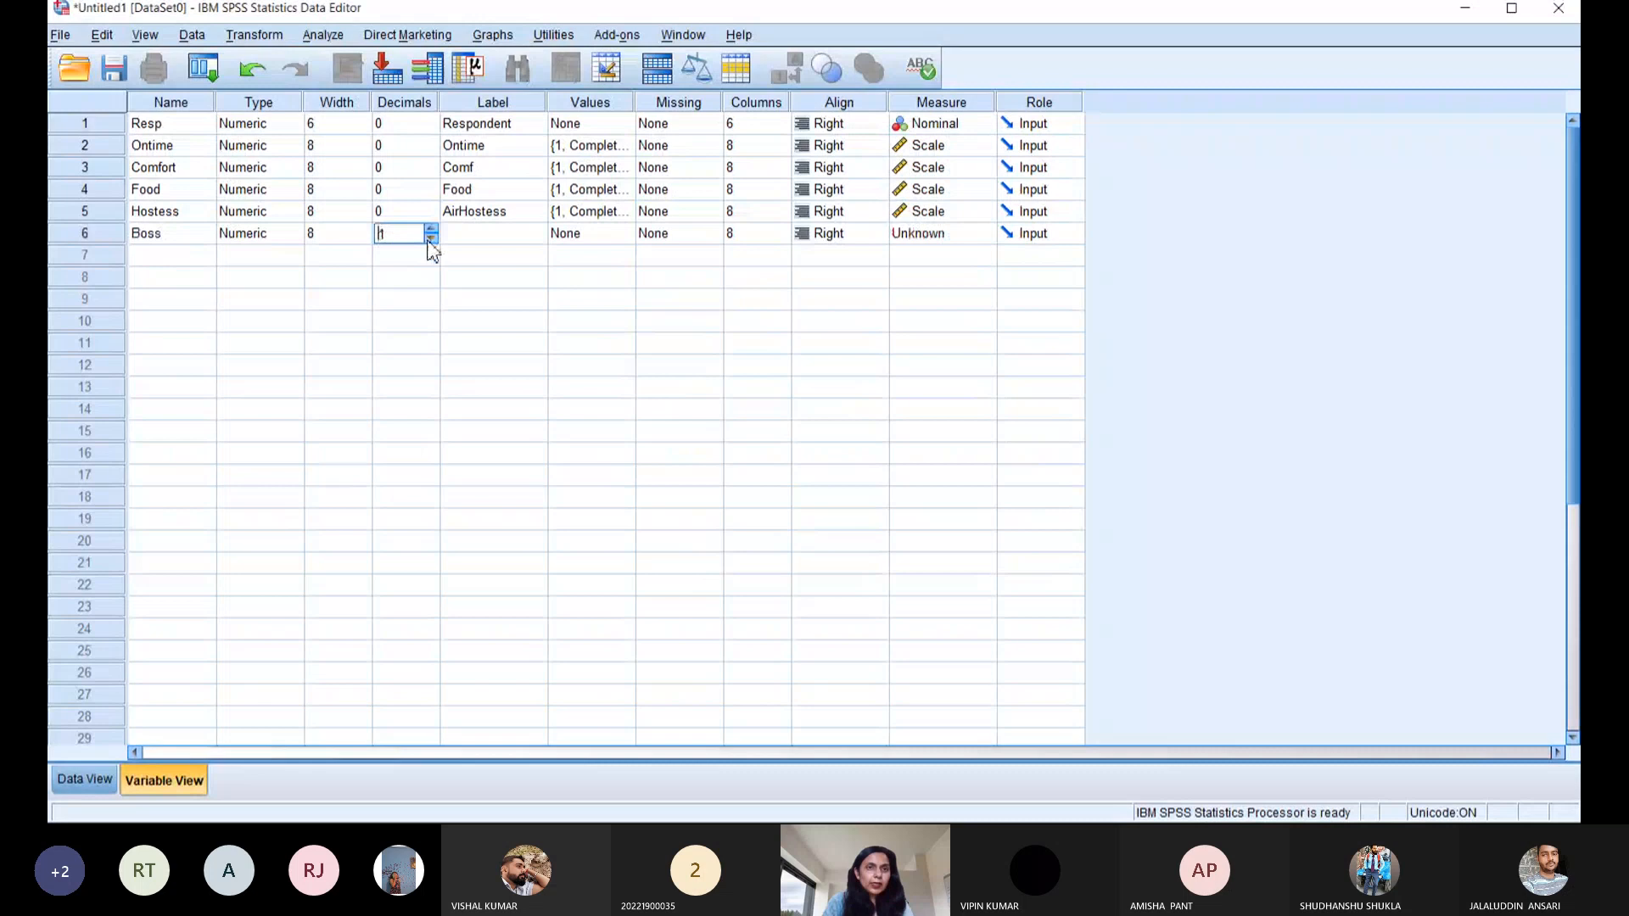
pyautogui.click(468, 241)
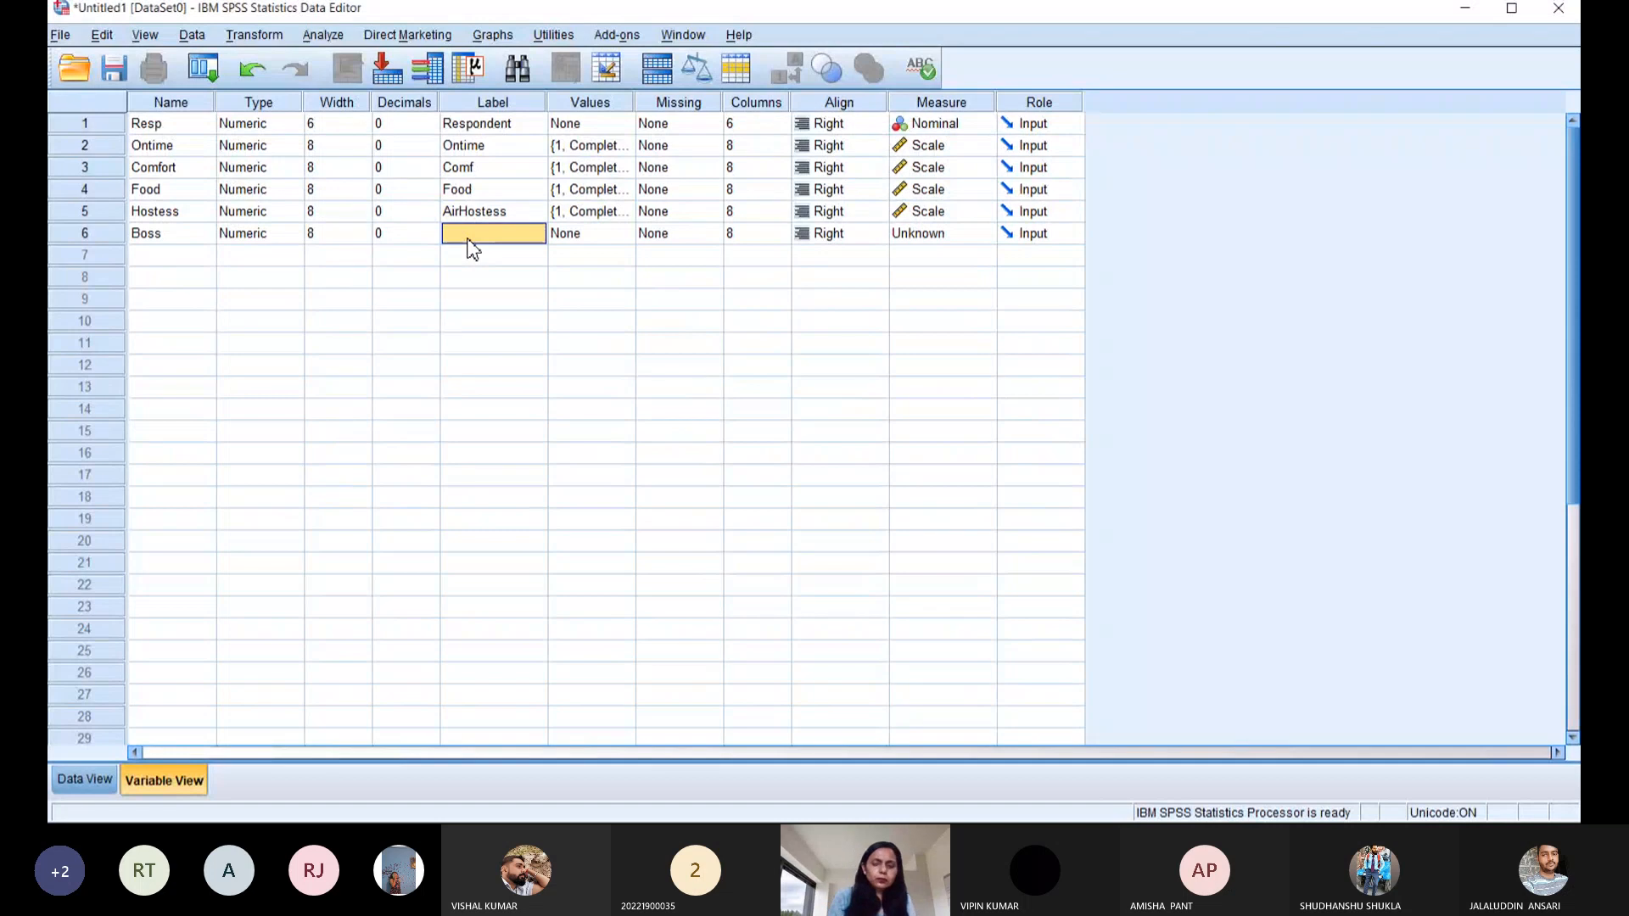
pyautogui.write('B')
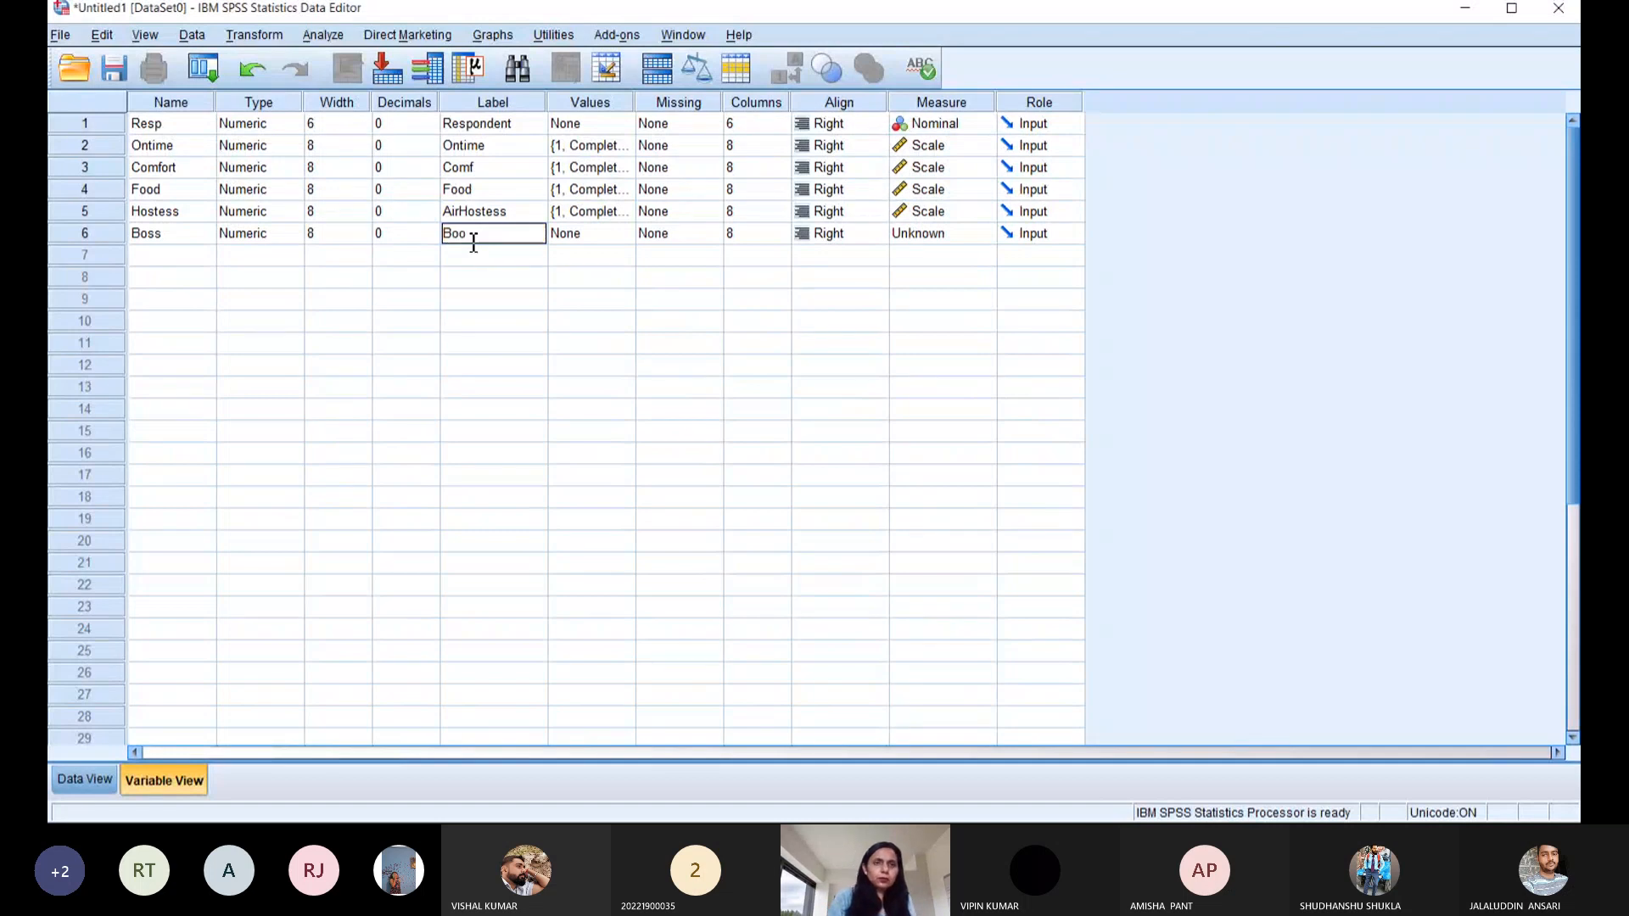
pyautogui.write('oo')
pyautogui.press('BackSpace')
pyautogui.press('BackSpace')
pyautogui.press('BackSpace')
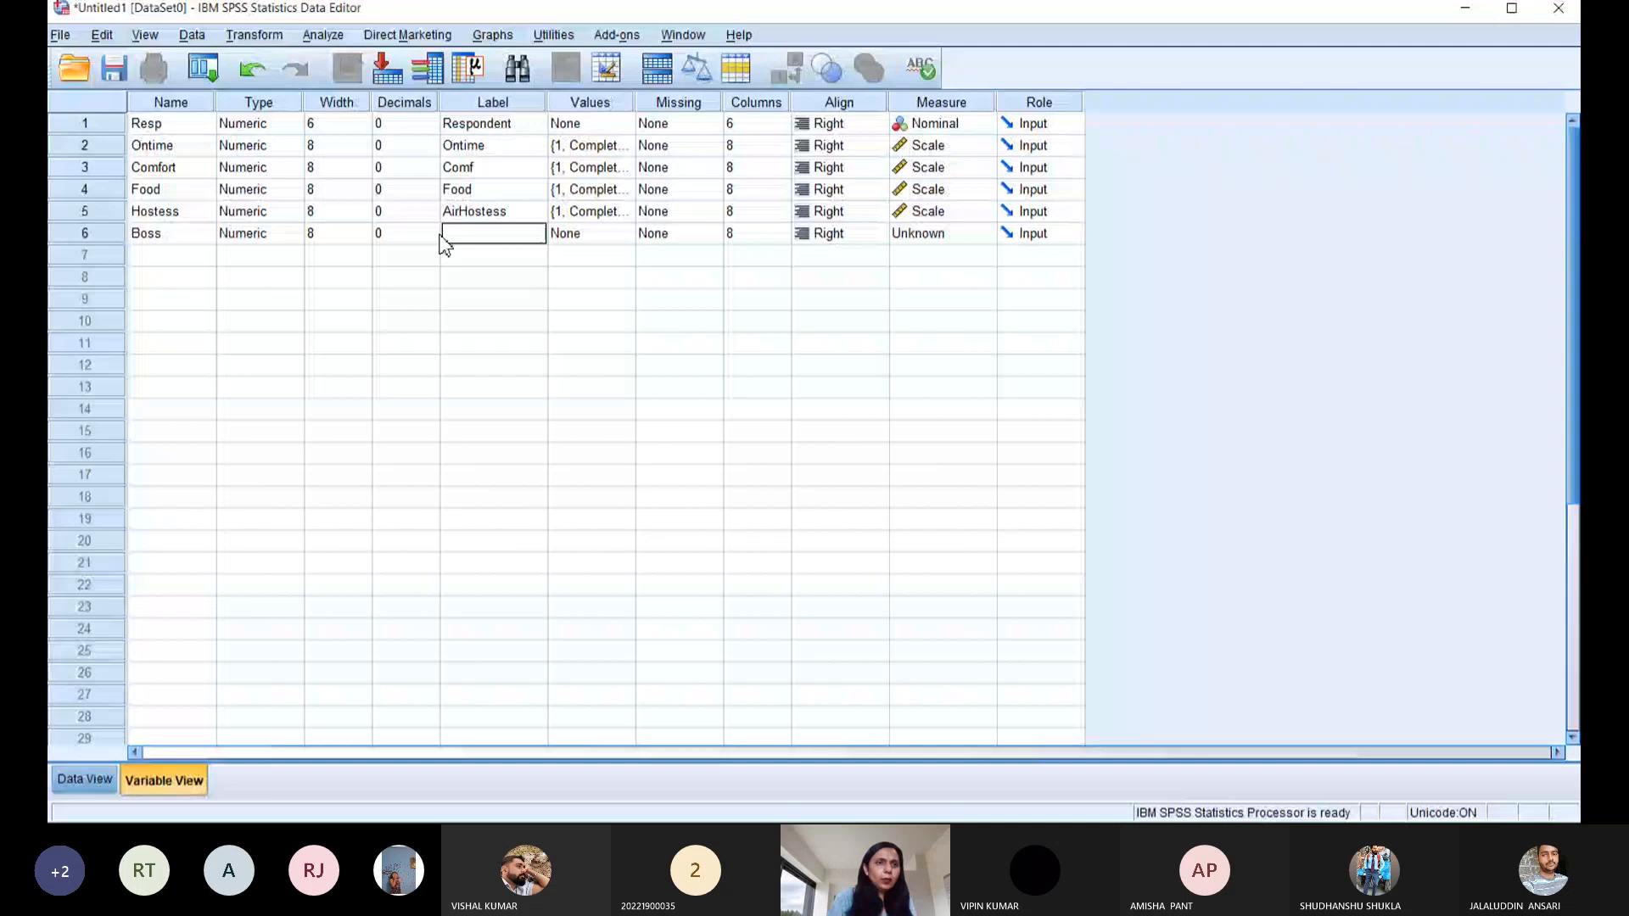
pyautogui.click(188, 234)
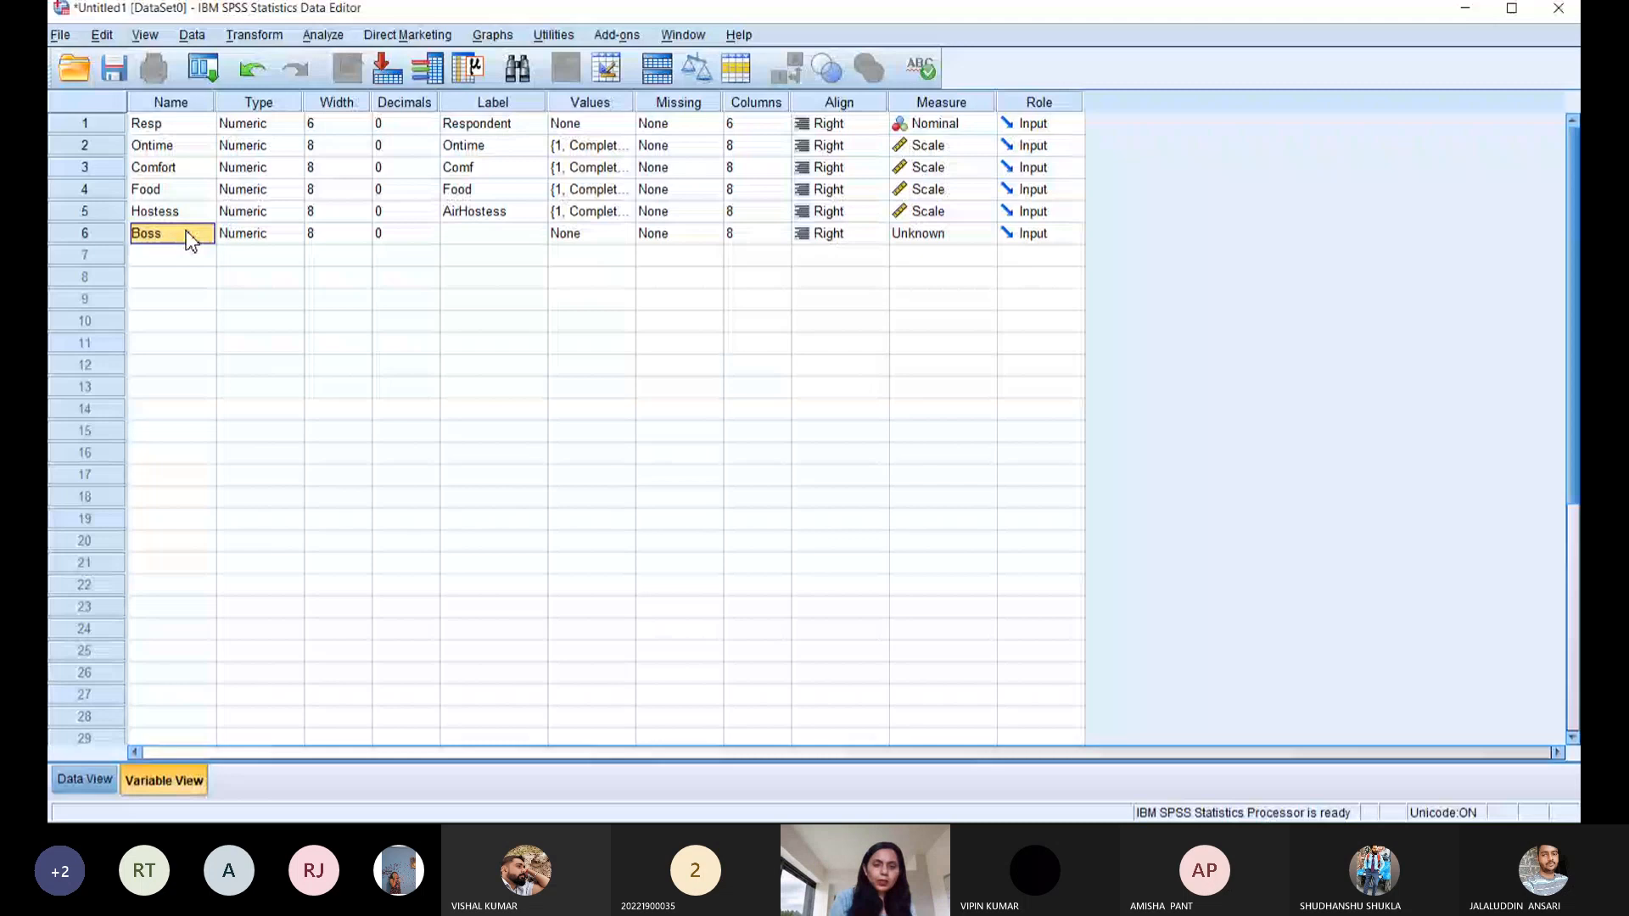
# - Set the Boss variable's label to Othersopin
pyautogui.click(467, 238)
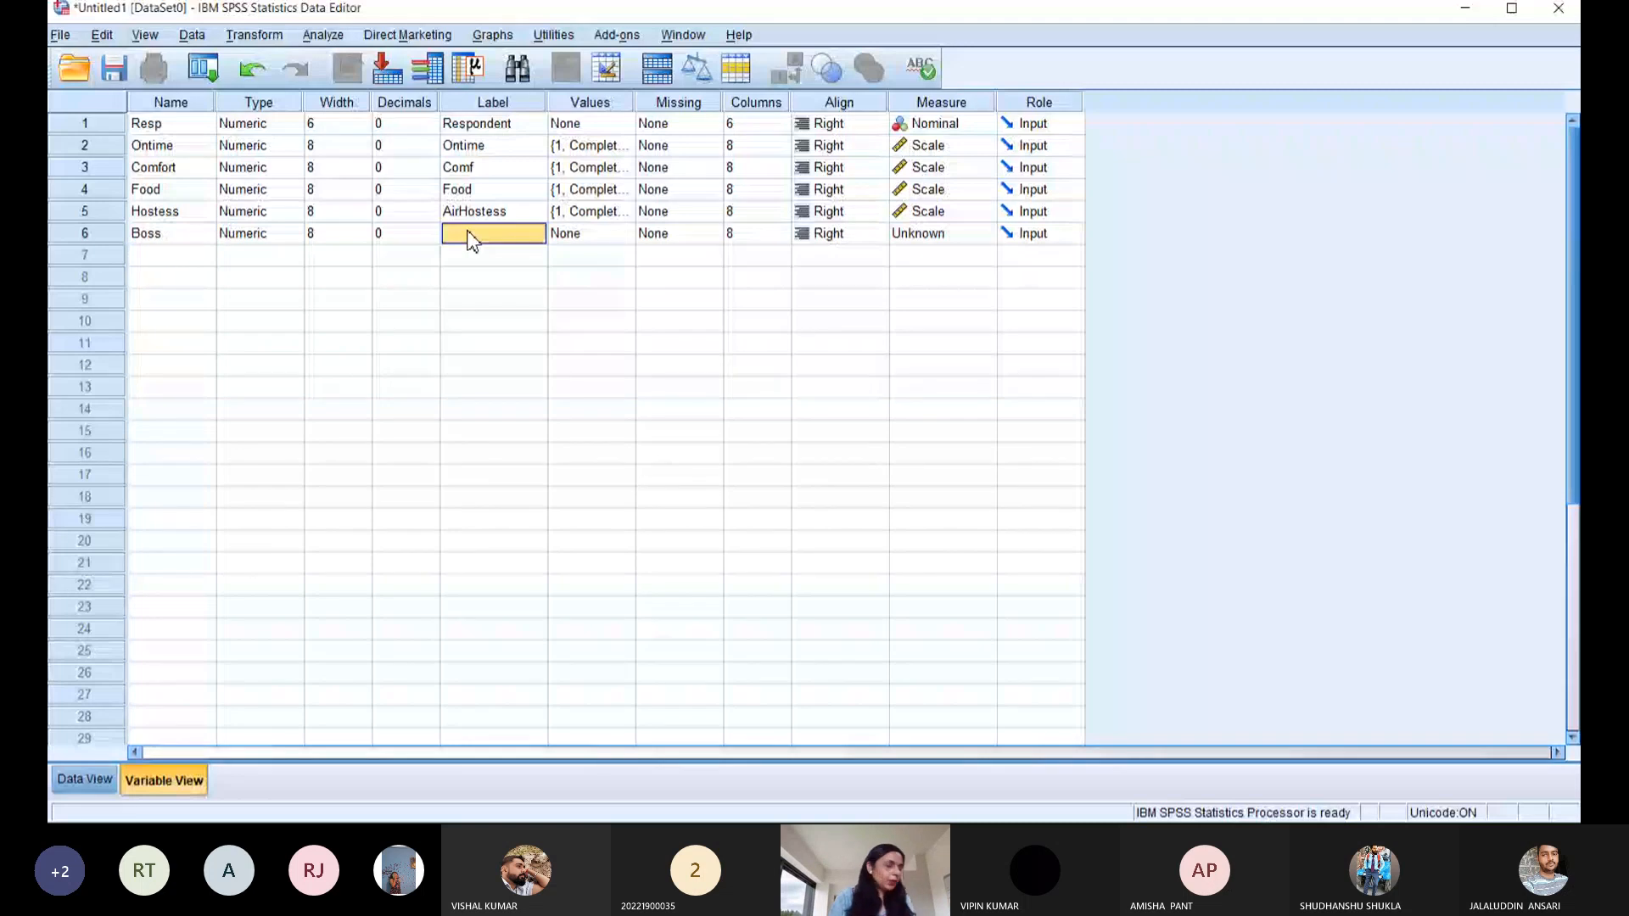
pyautogui.write('Other')
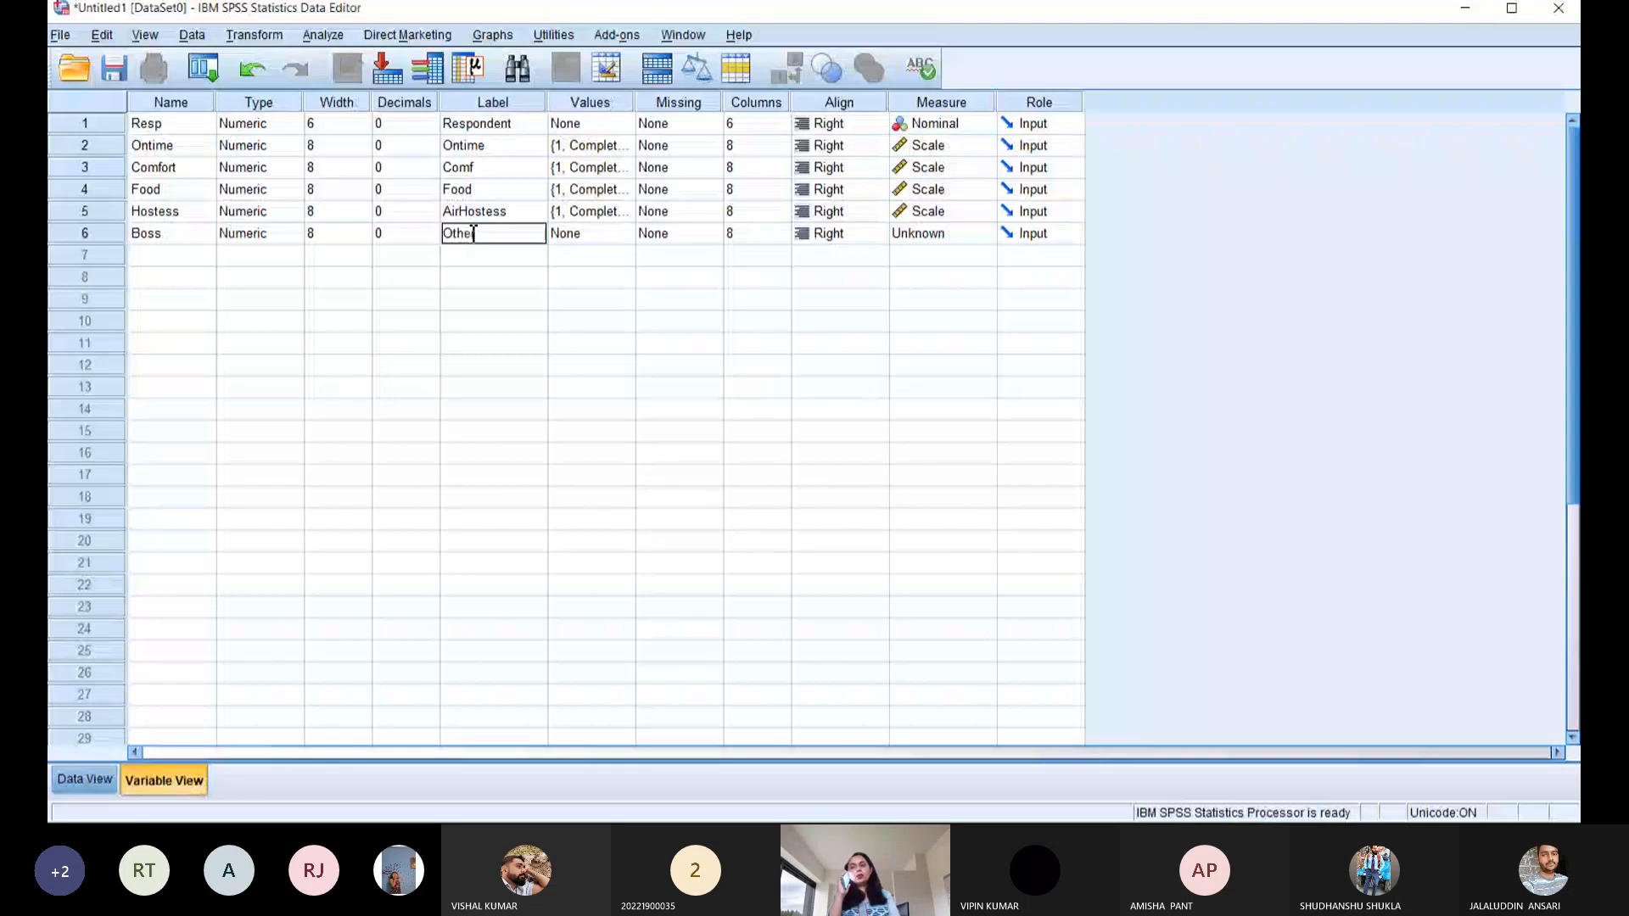
pyautogui.write('s')
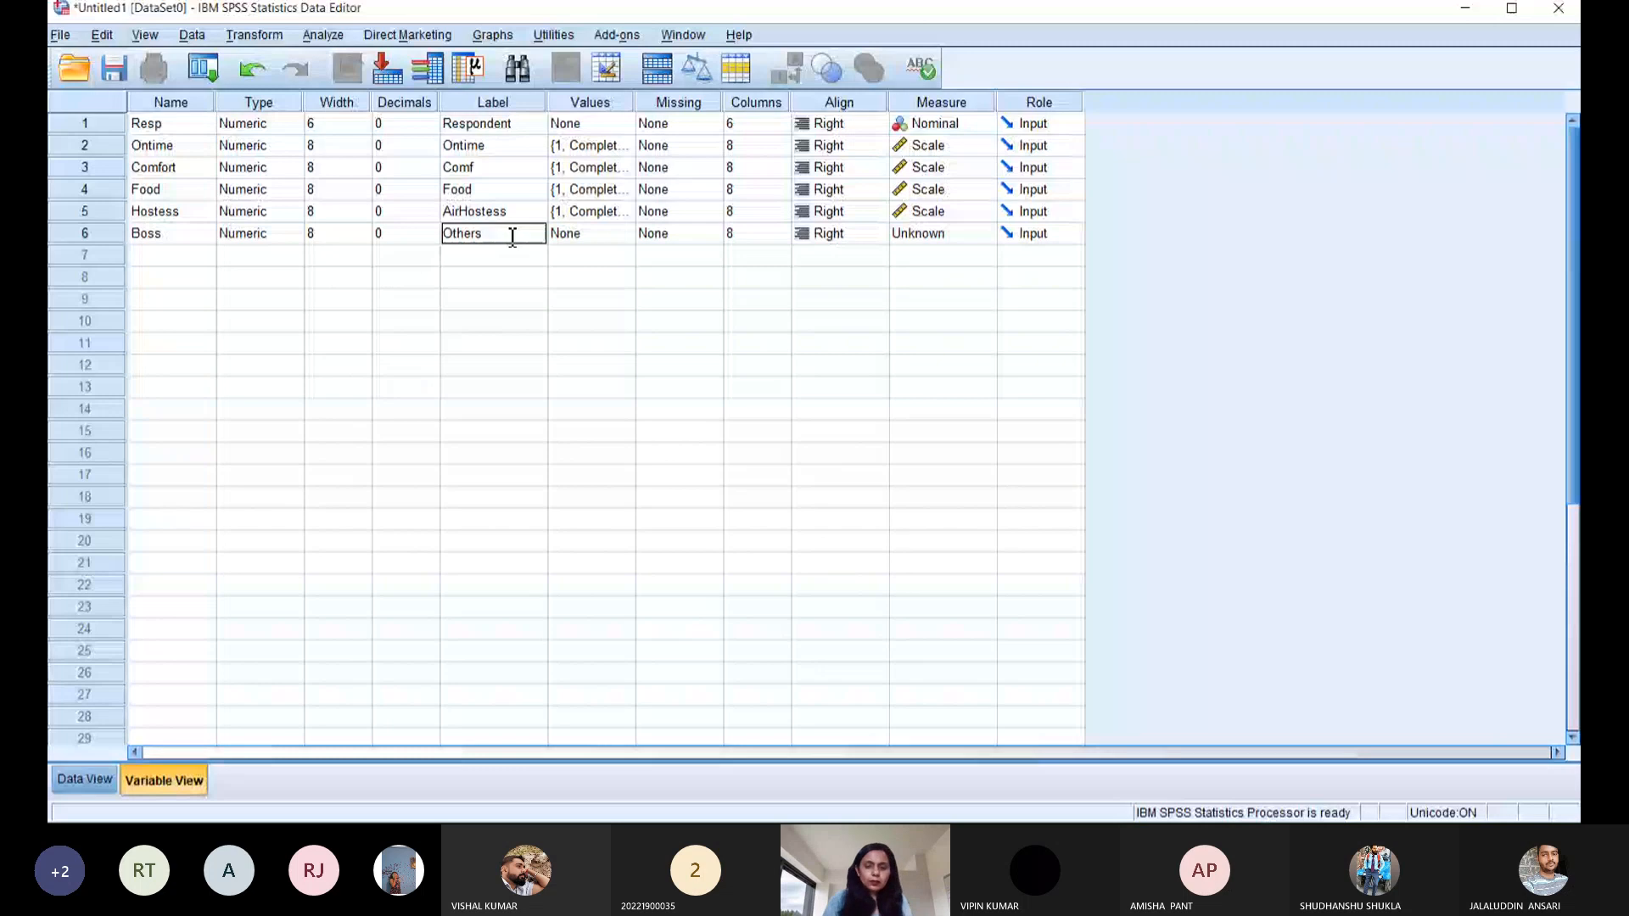
pyautogui.write('opin')
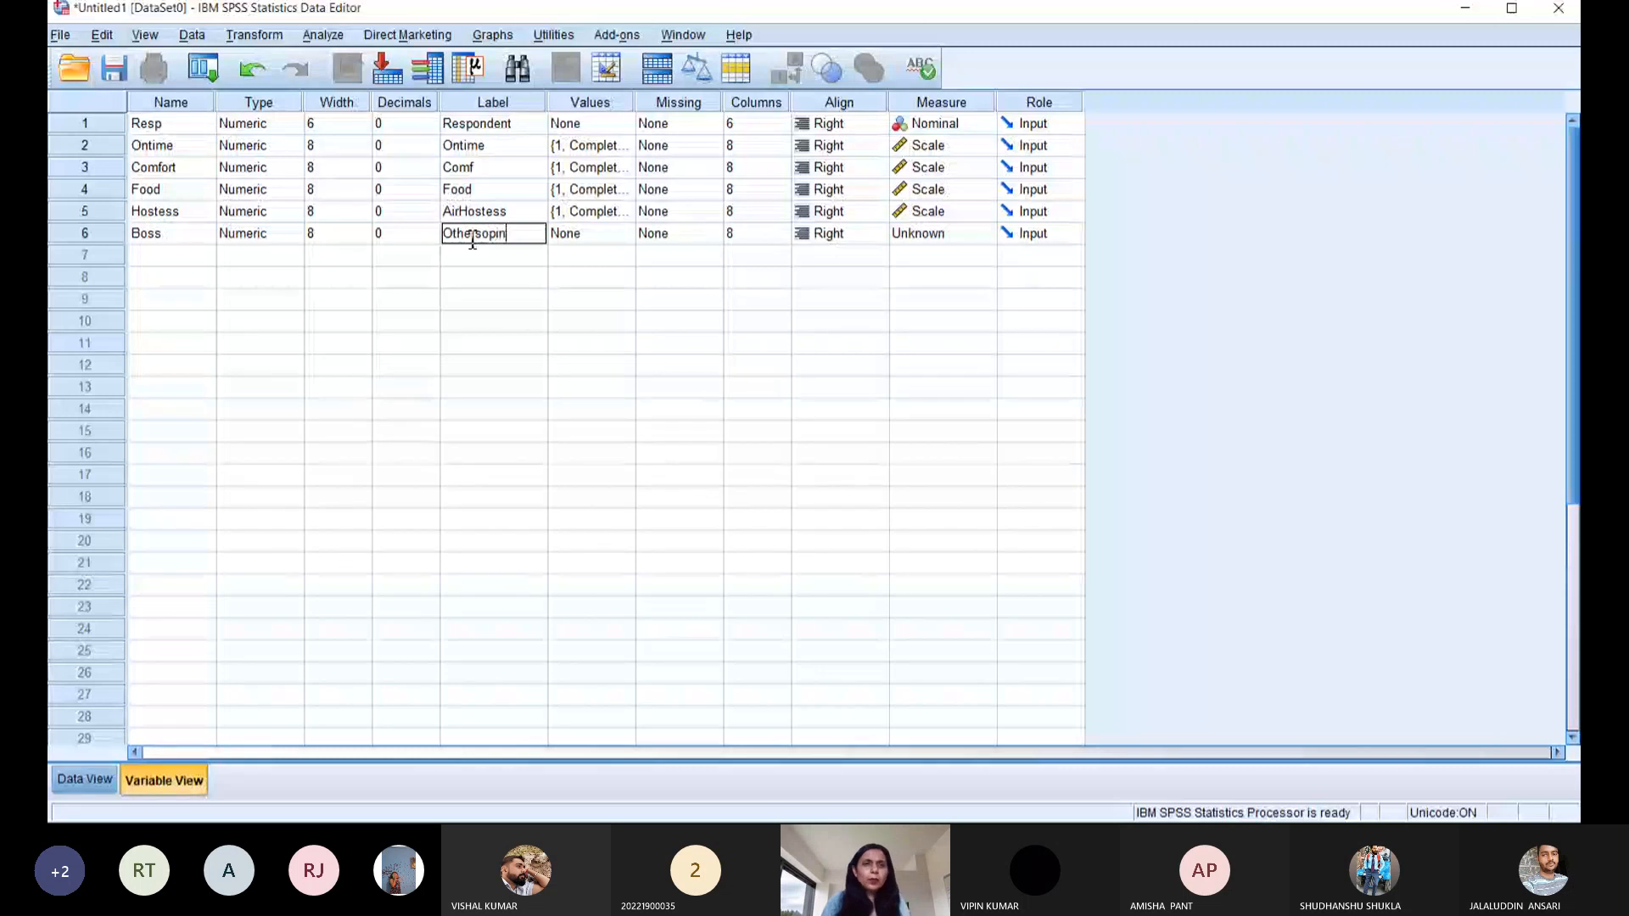
pyautogui.click(202, 235)
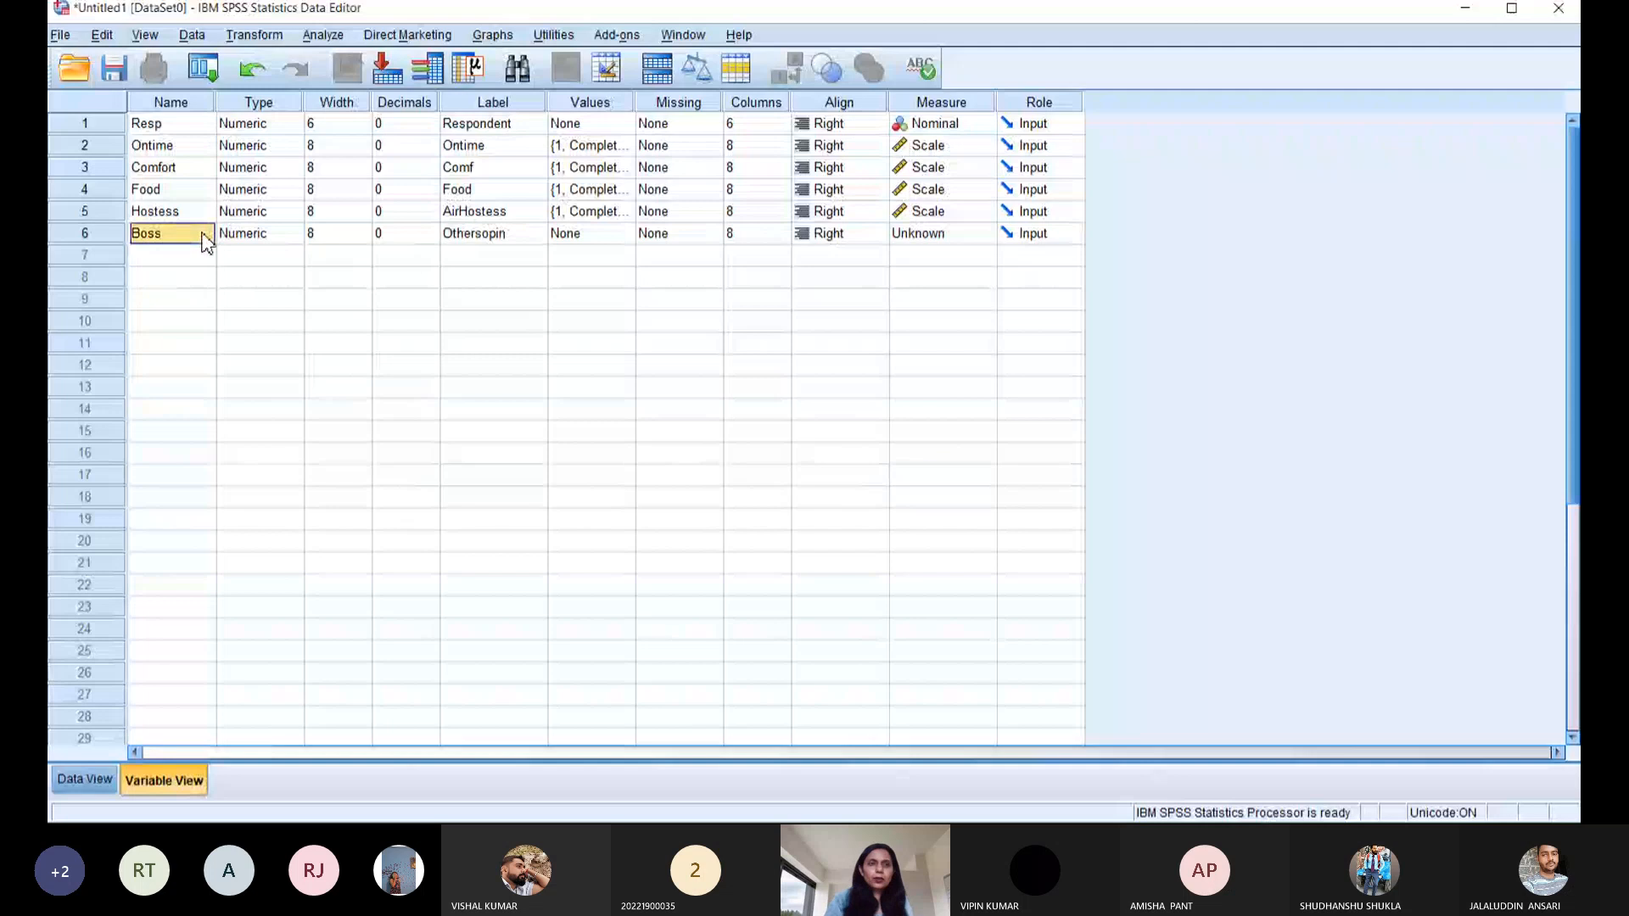
# - Rename the Boss variable as Otheropin
pyautogui.doubleClick(179, 240)
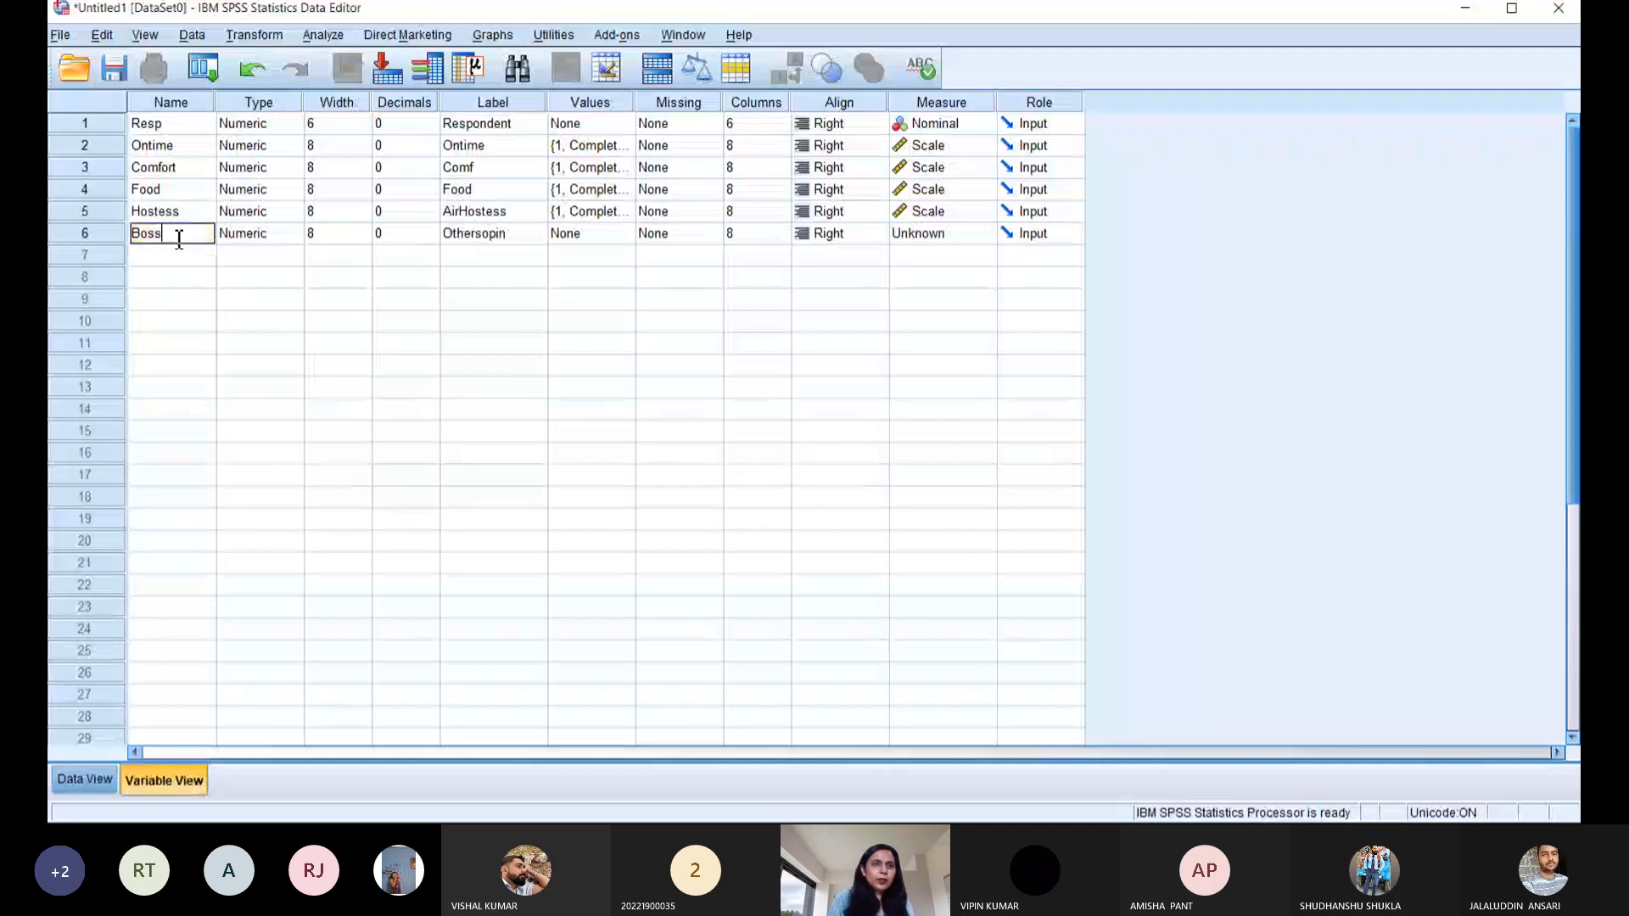
pyautogui.press('BackSpace')
pyautogui.press('BackSpace')
pyautogui.press('BackSpace')
pyautogui.press('BackSpace')
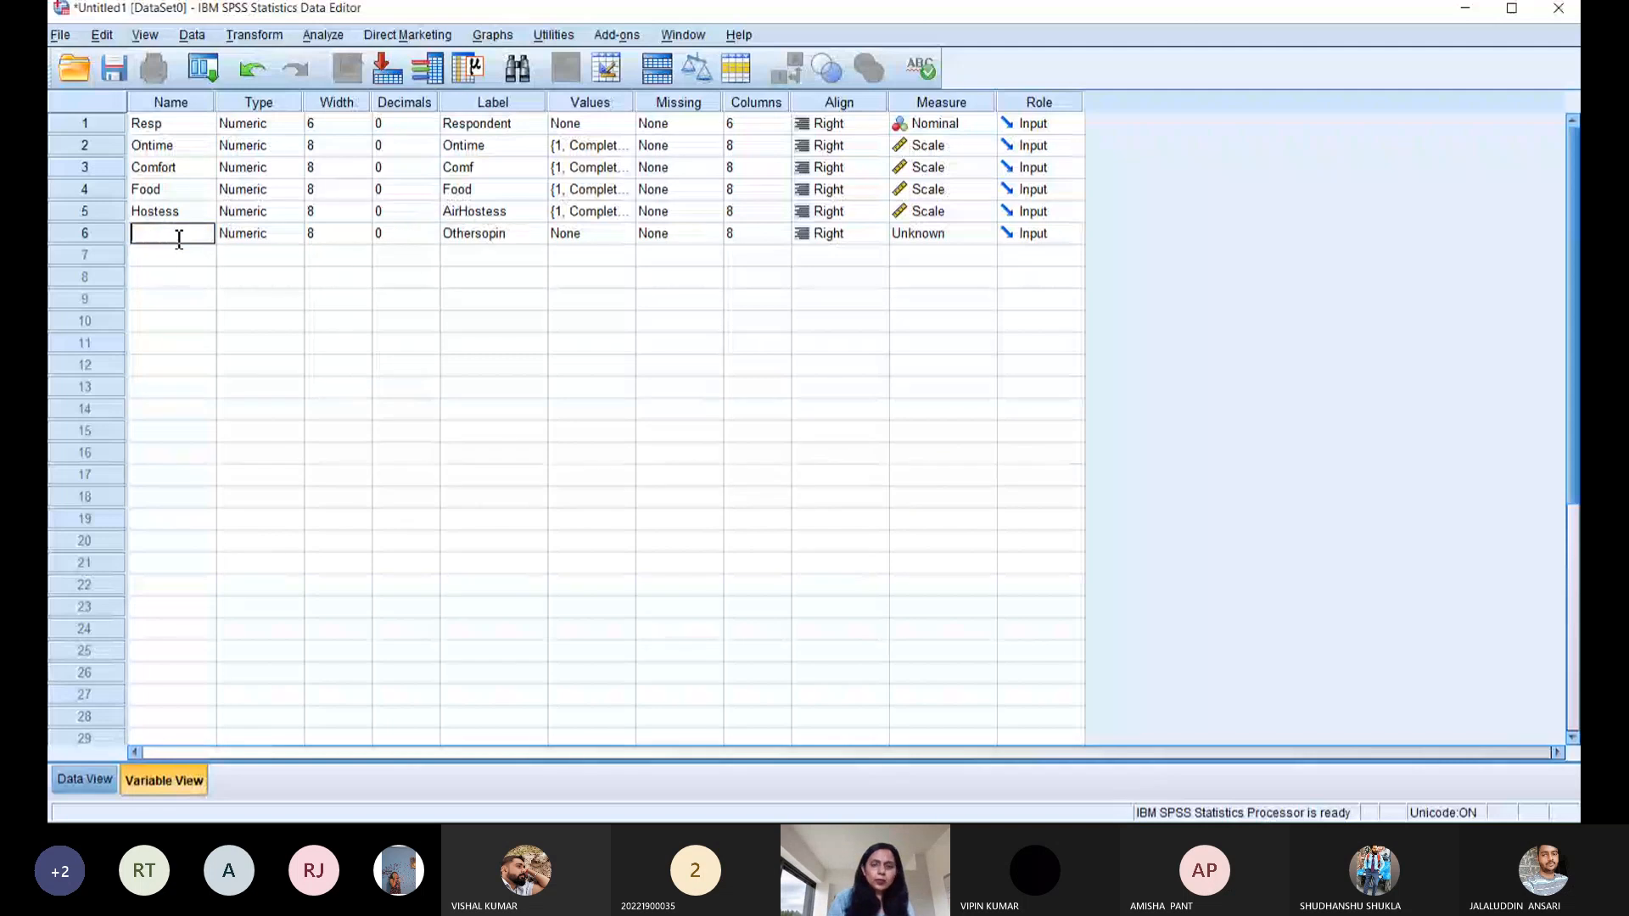
pyautogui.write('other')
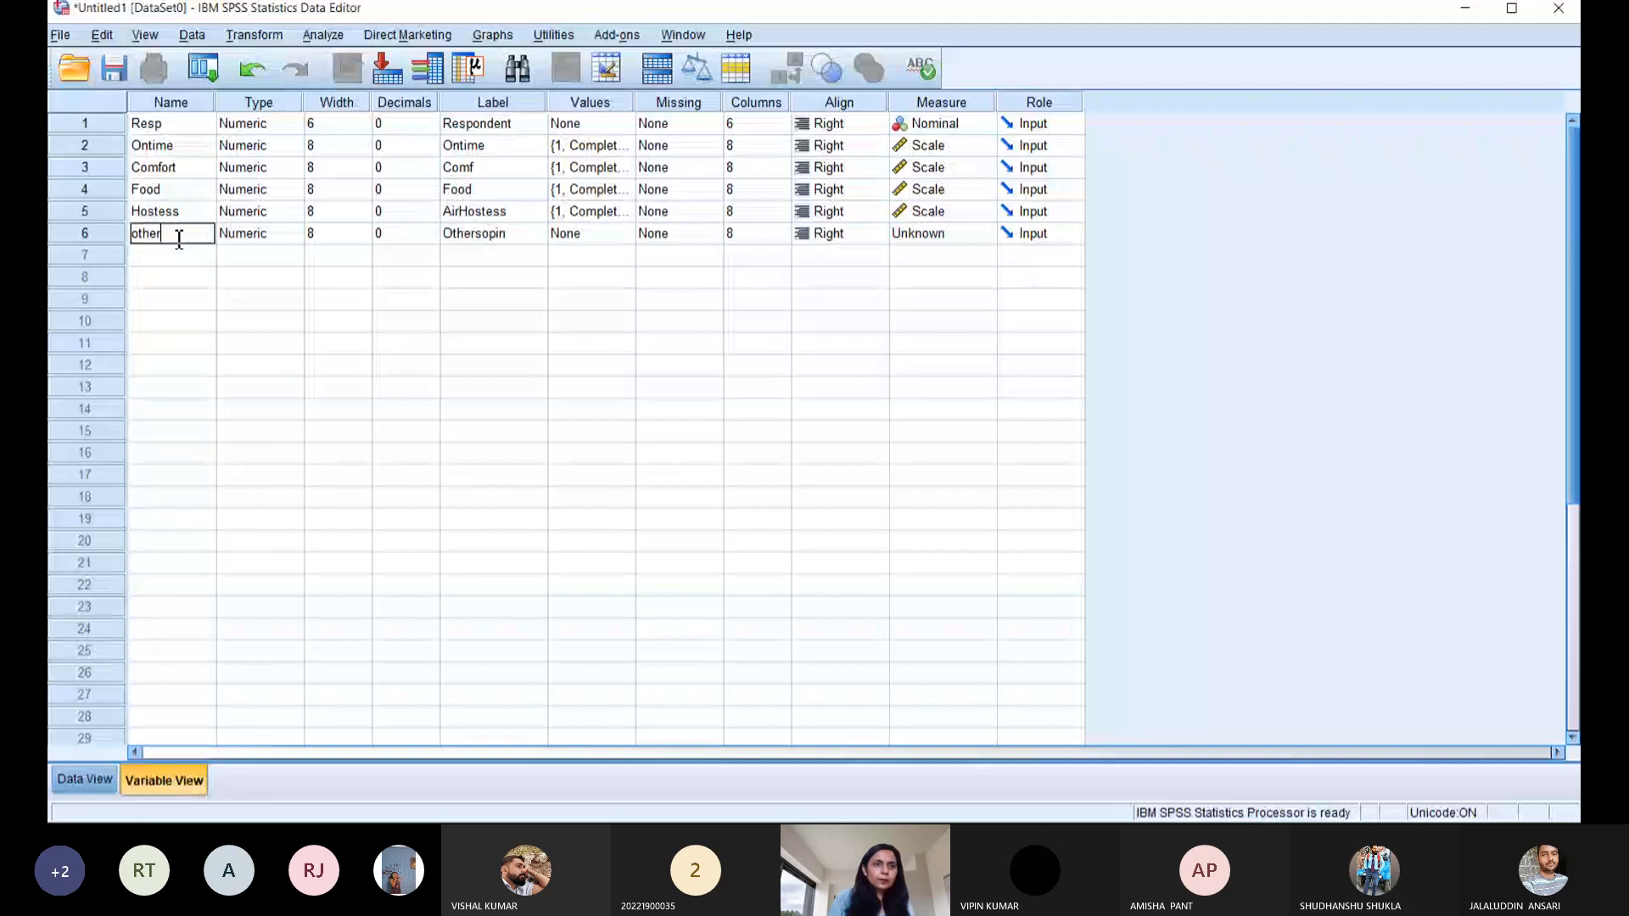
pyautogui.press('BackSpace')
pyautogui.press('BackSpace')
pyautogui.press('BackSpace')
pyautogui.press('BackSpace')
pyautogui.press('BackSpace')
pyautogui.write('Otheropin')
# - Paste the copied agreement-scale value labels into the Otheropin variable and set its measurement level to Scale
pyautogui.click(616, 237)
pyautogui.click(604, 214)
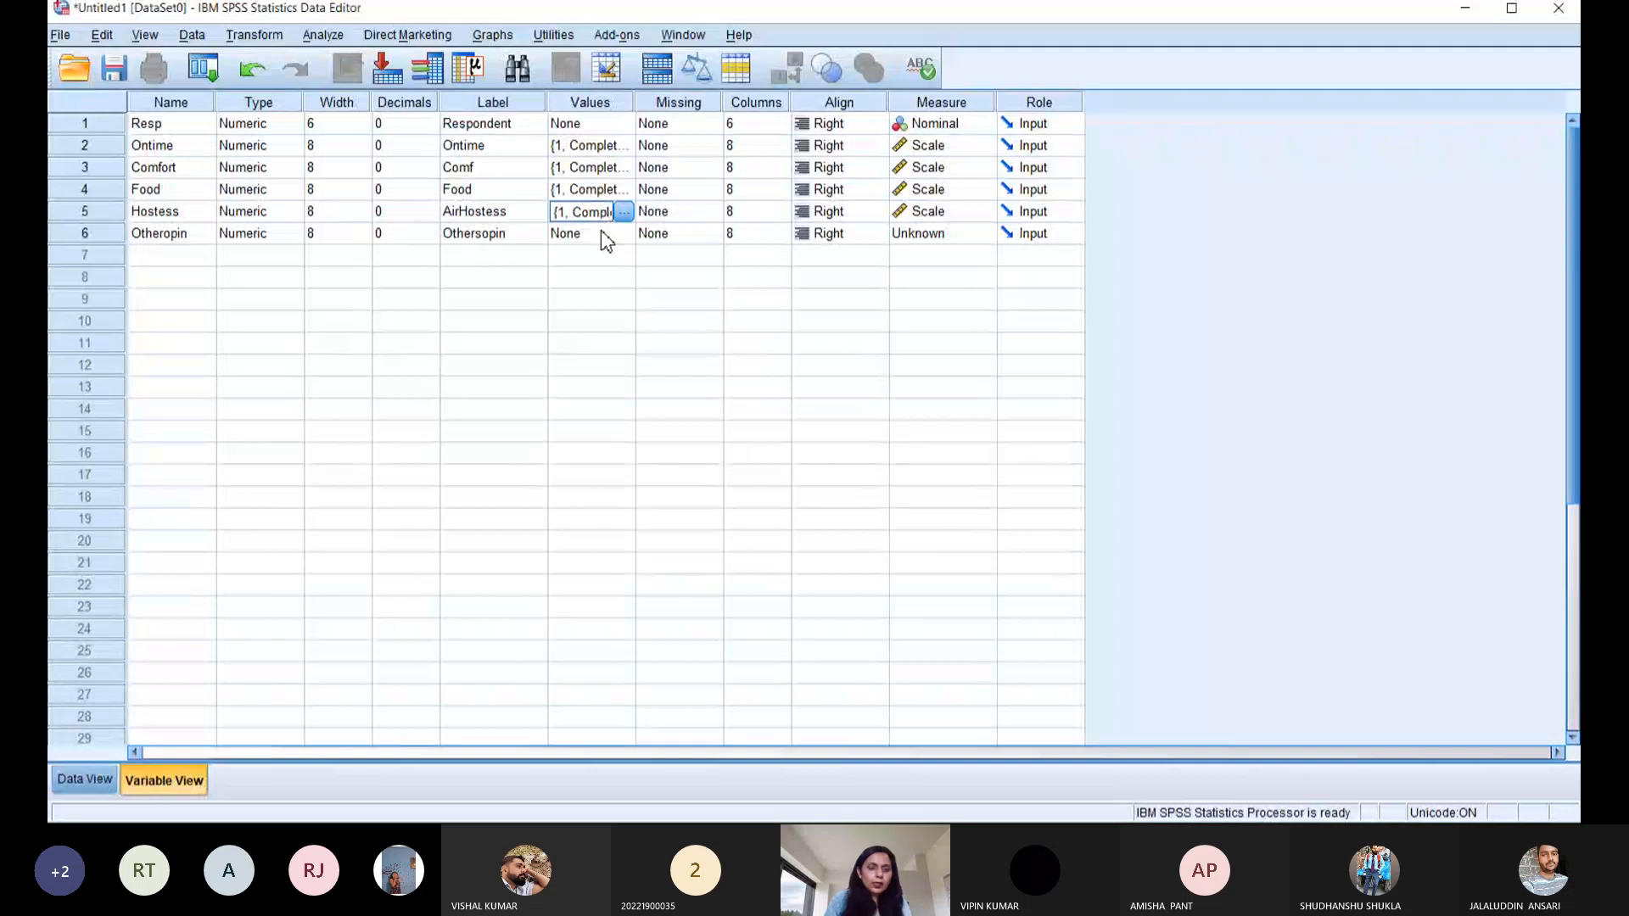
pyautogui.click(603, 235)
pyautogui.hotkey('ctrl', 'v')
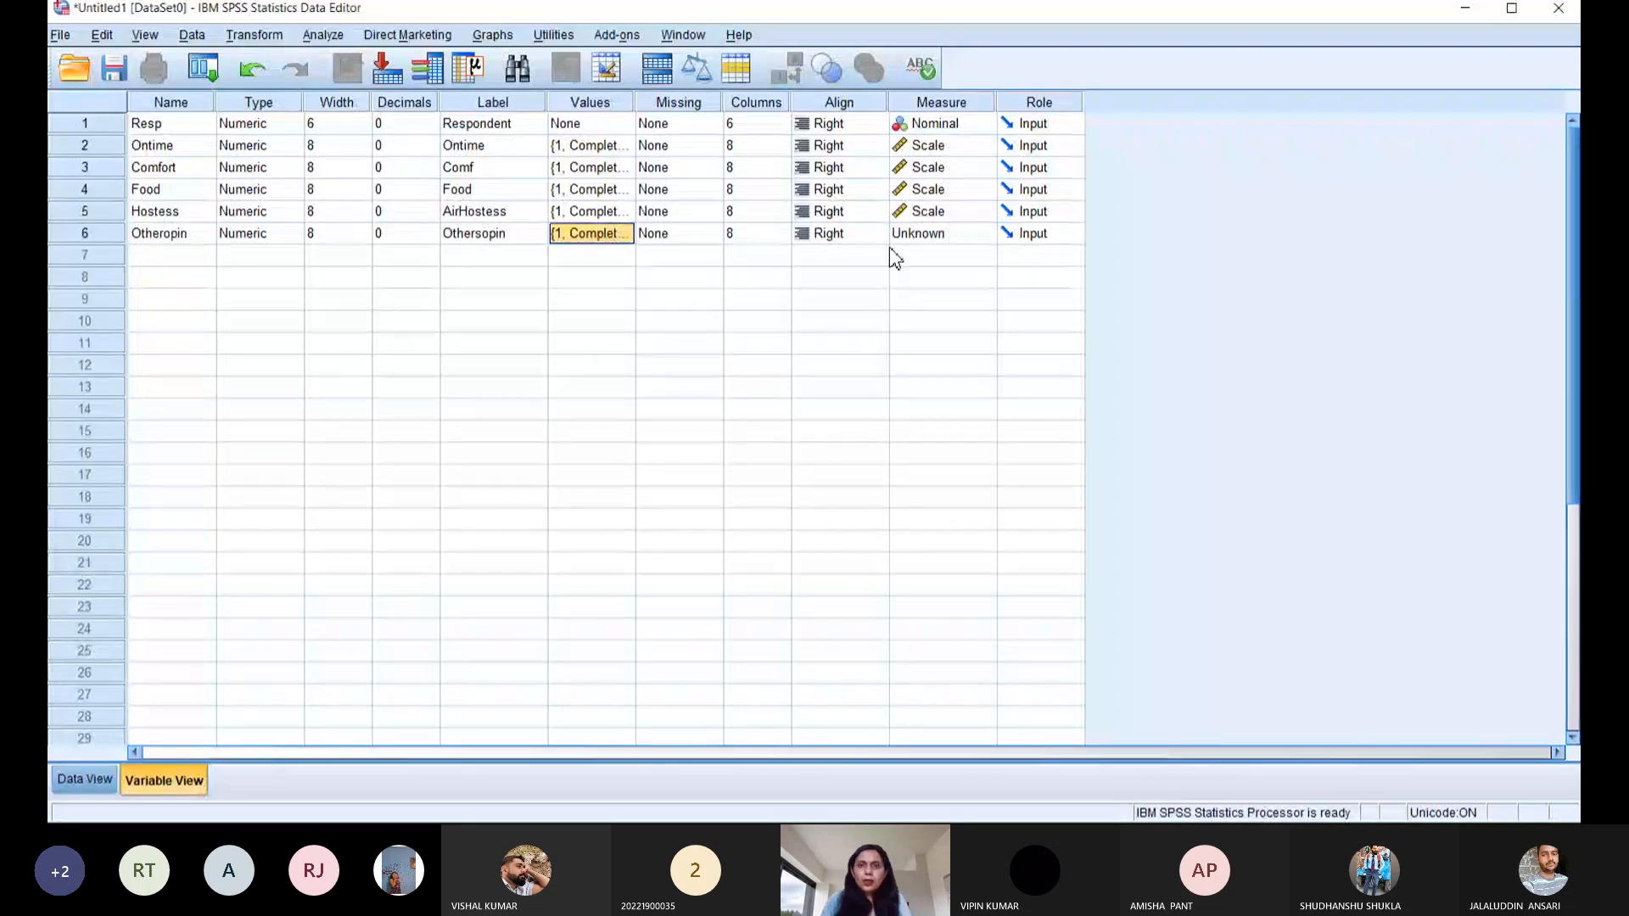
pyautogui.click(943, 232)
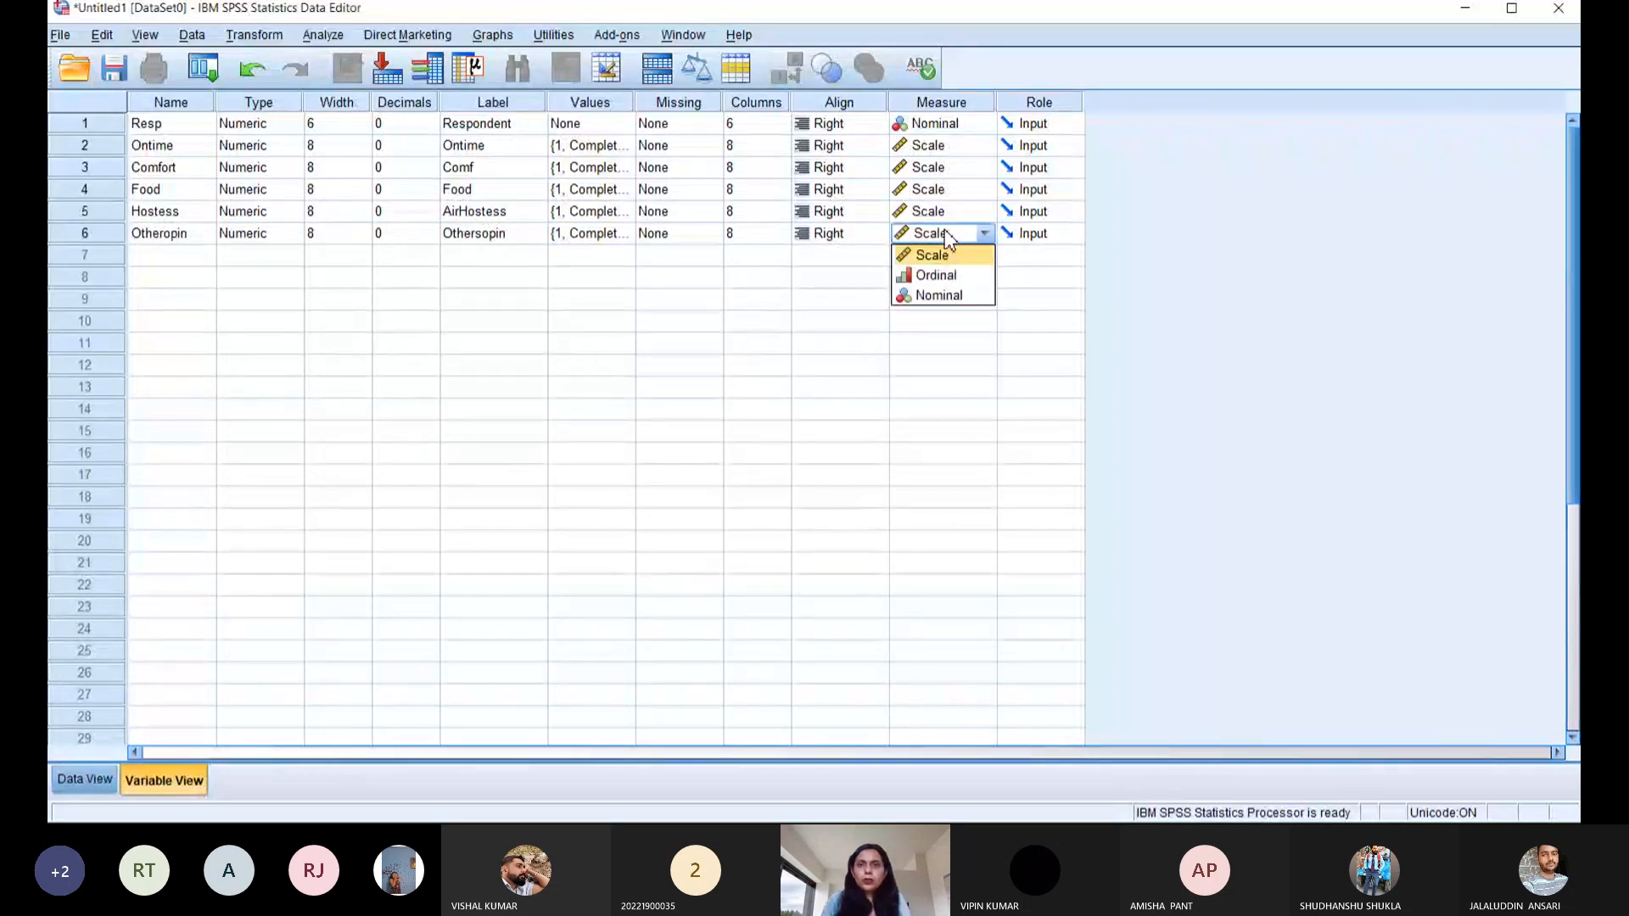
pyautogui.click(944, 257)
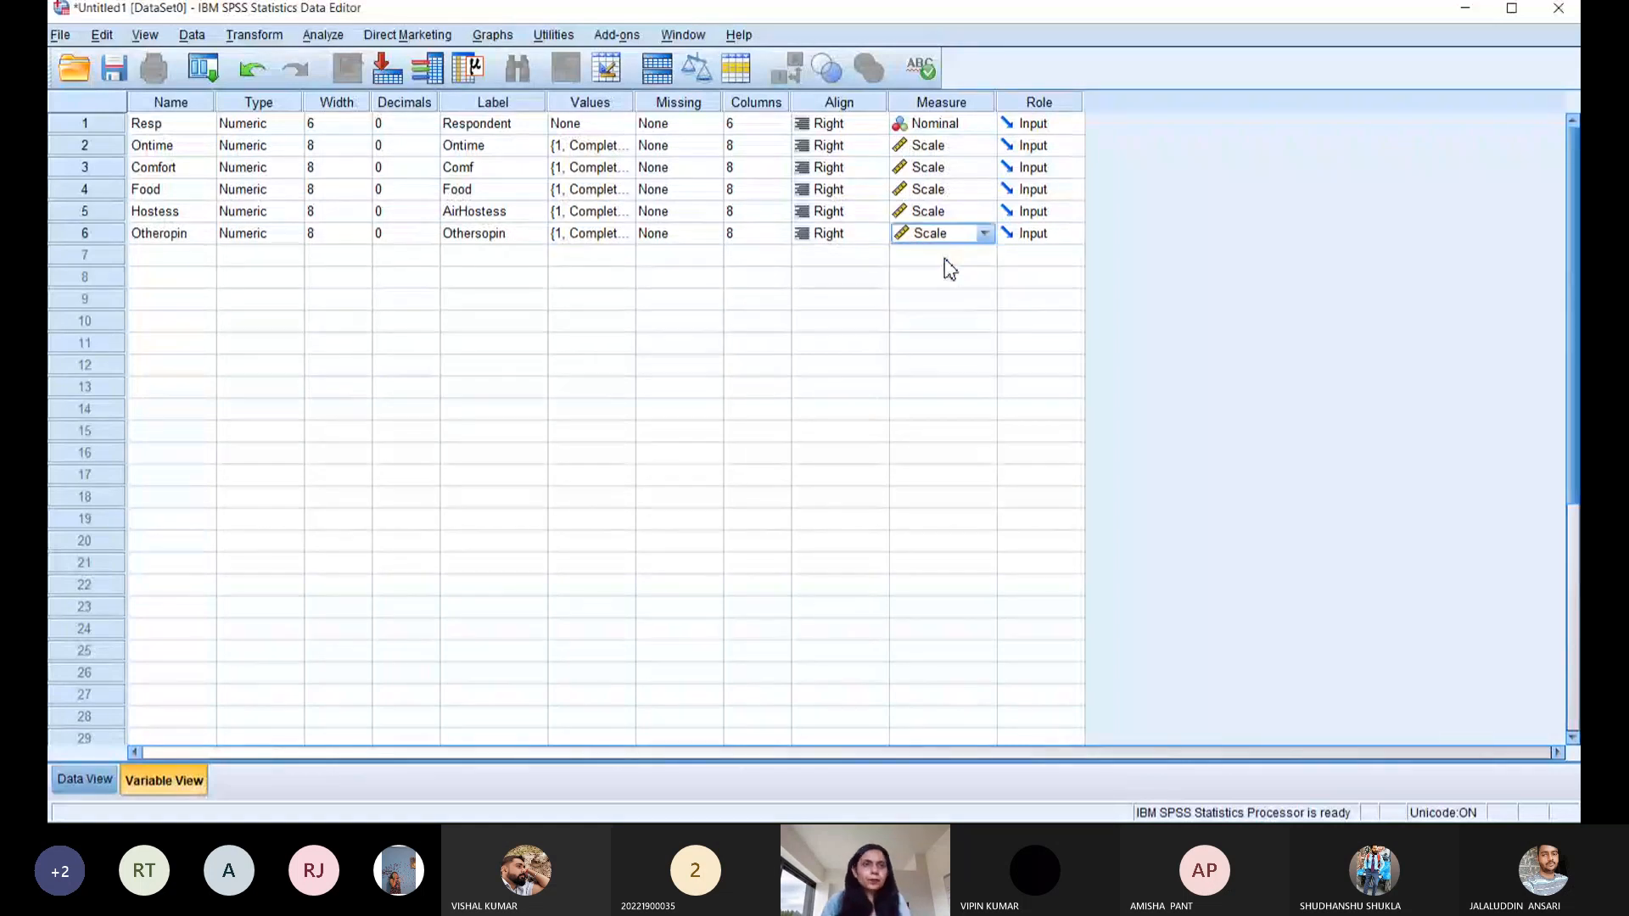
# - Create a seventh variable named Airyoung and set its label to Airyoung
pyautogui.click(175, 259)
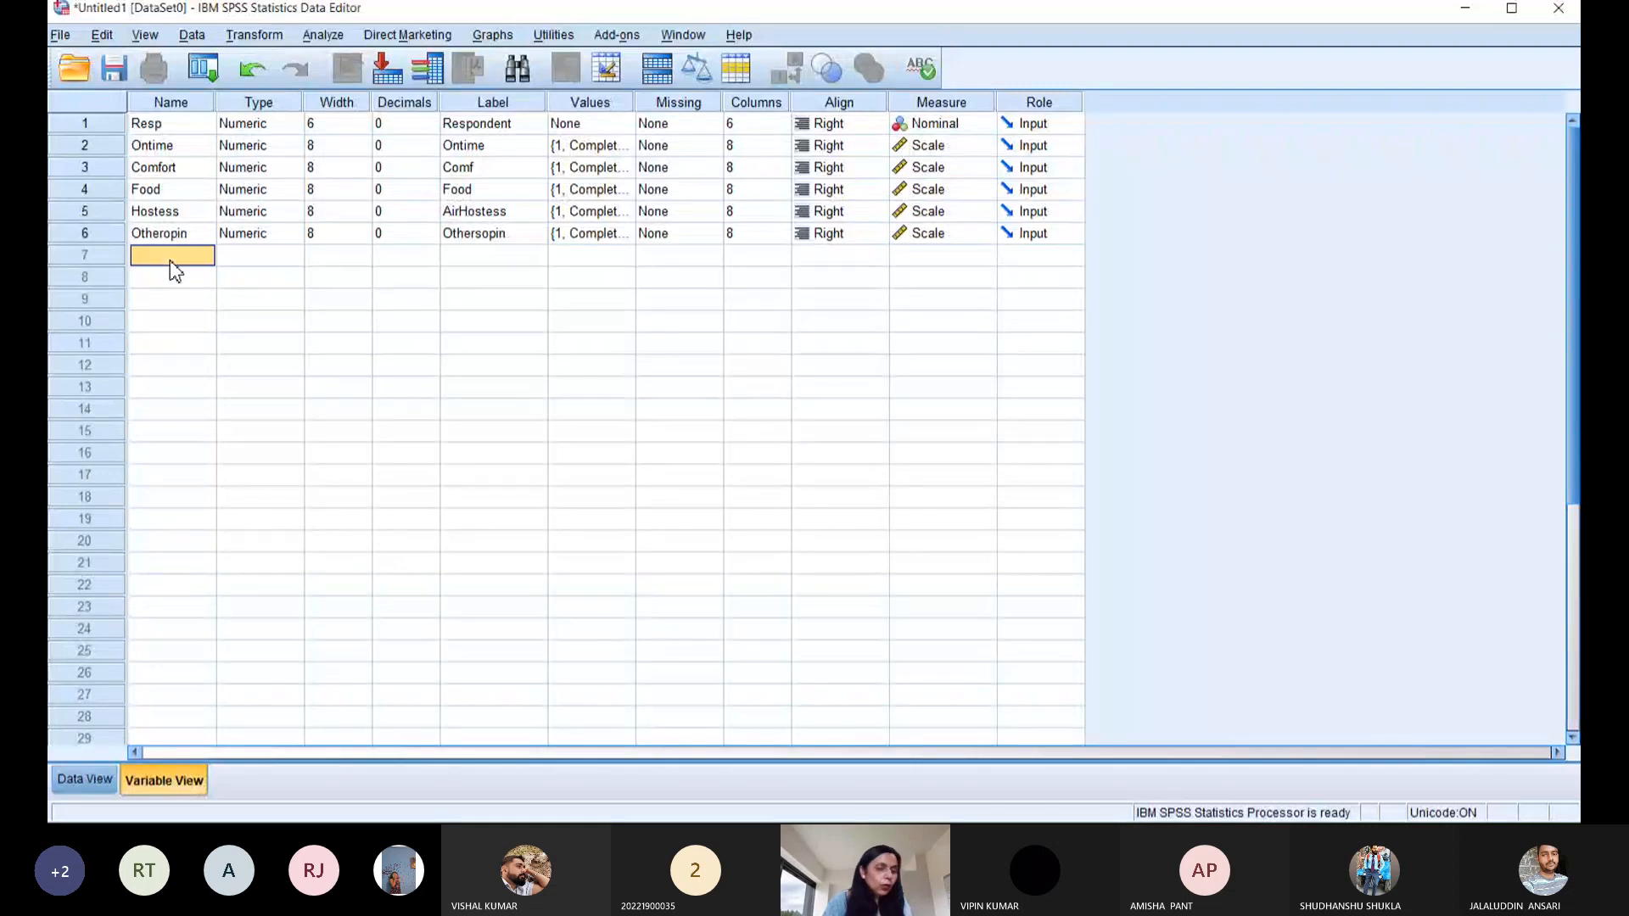
pyautogui.write('A')
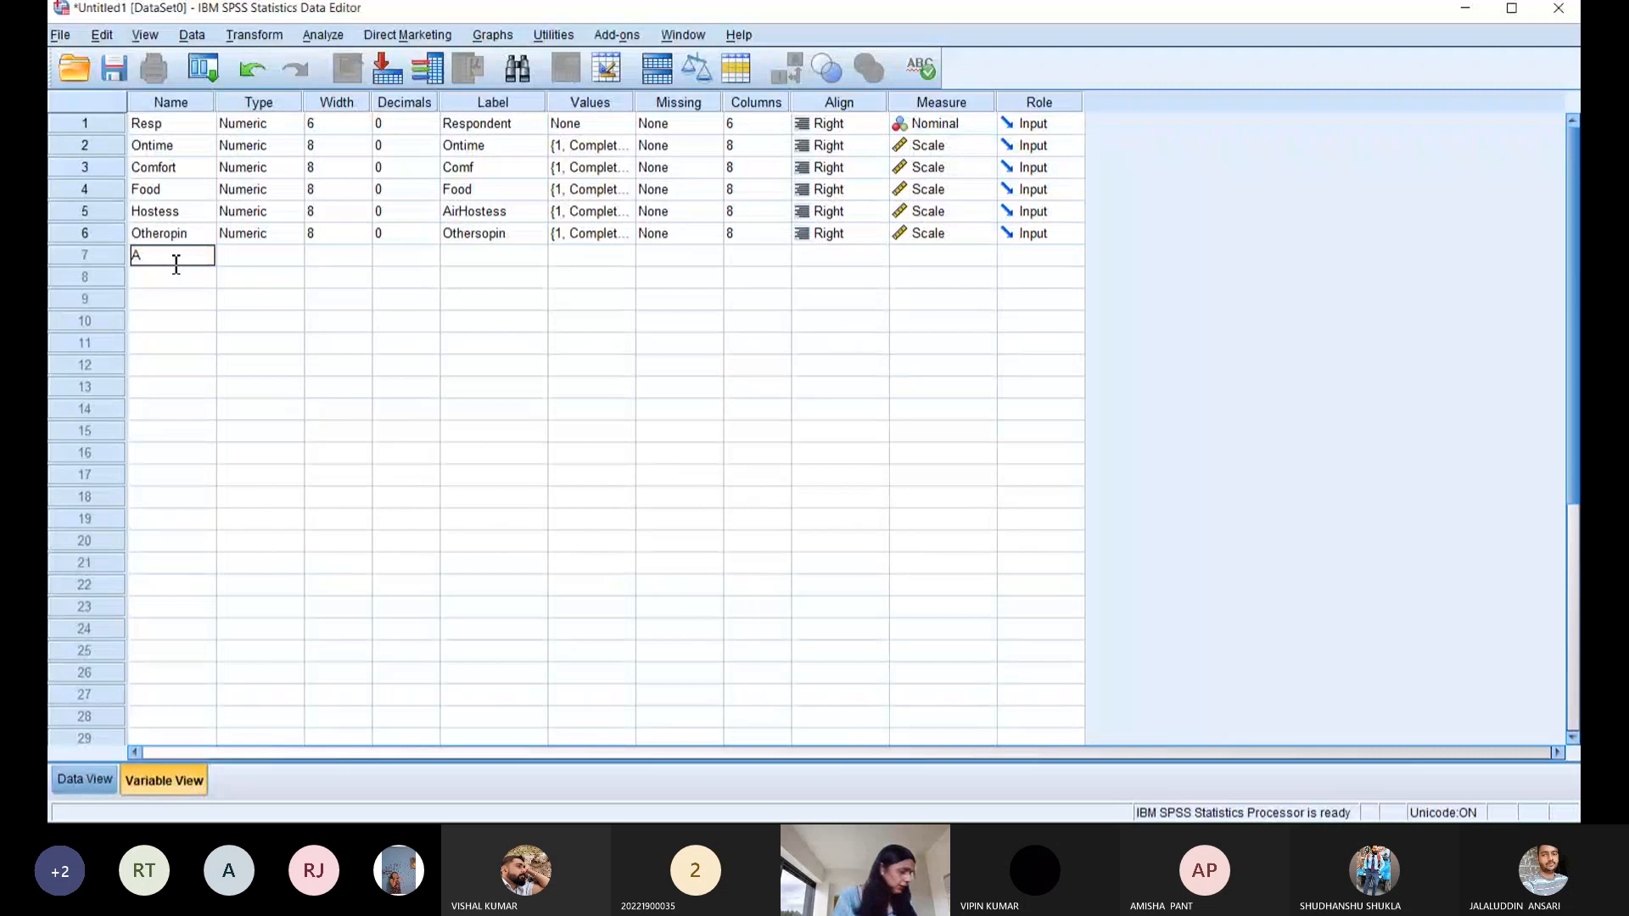
pyautogui.write('ir')
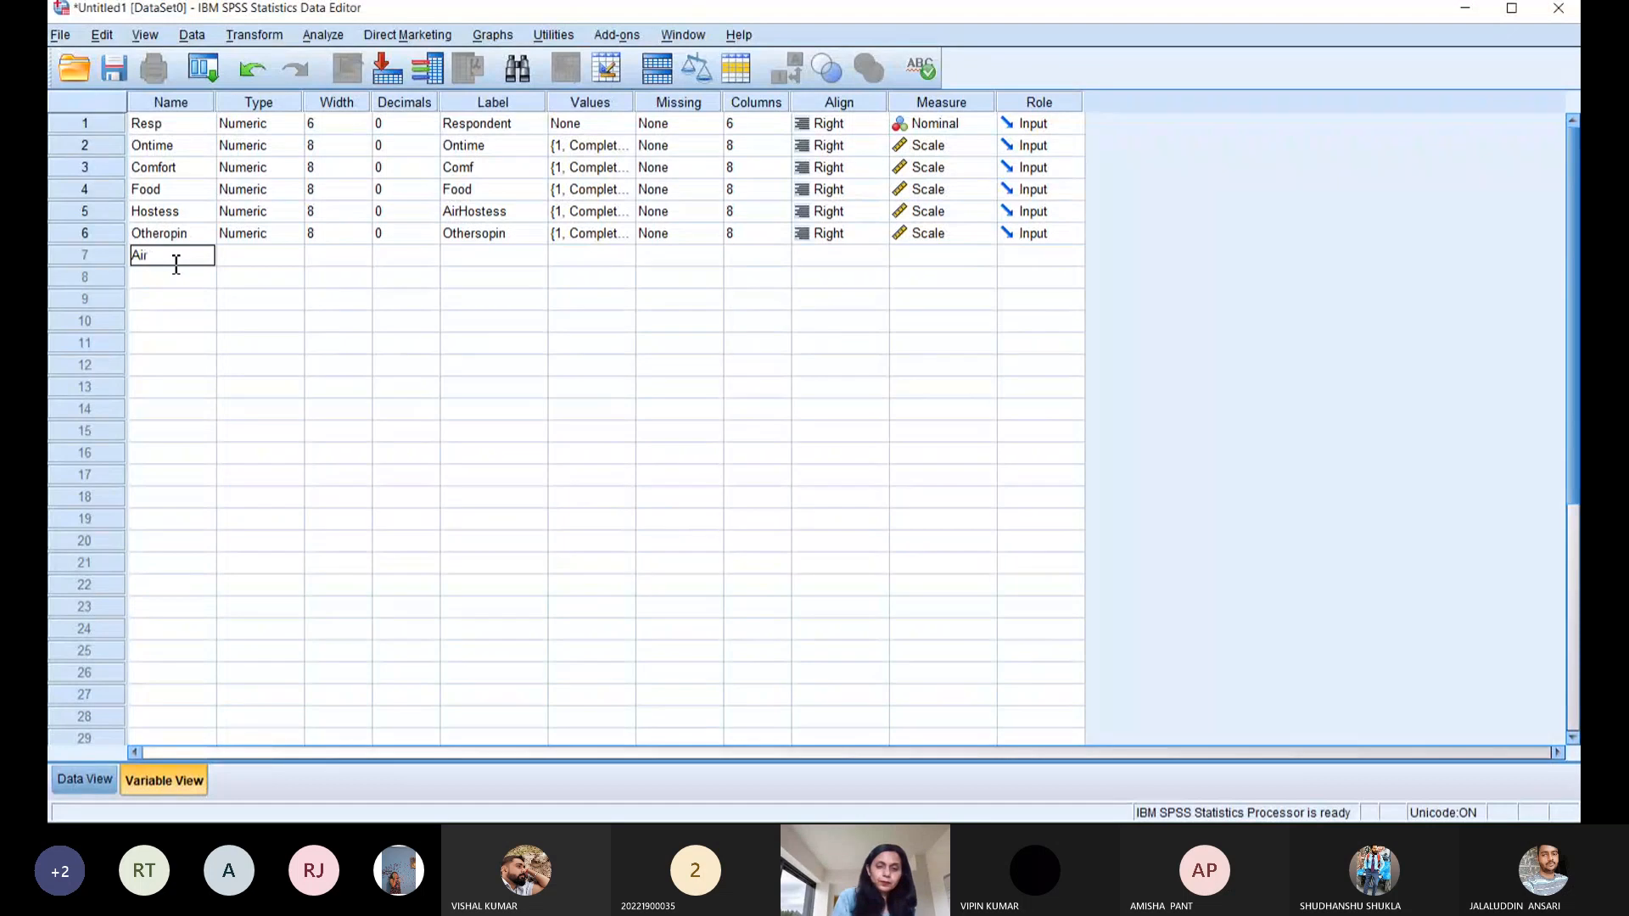
pyautogui.write('young')
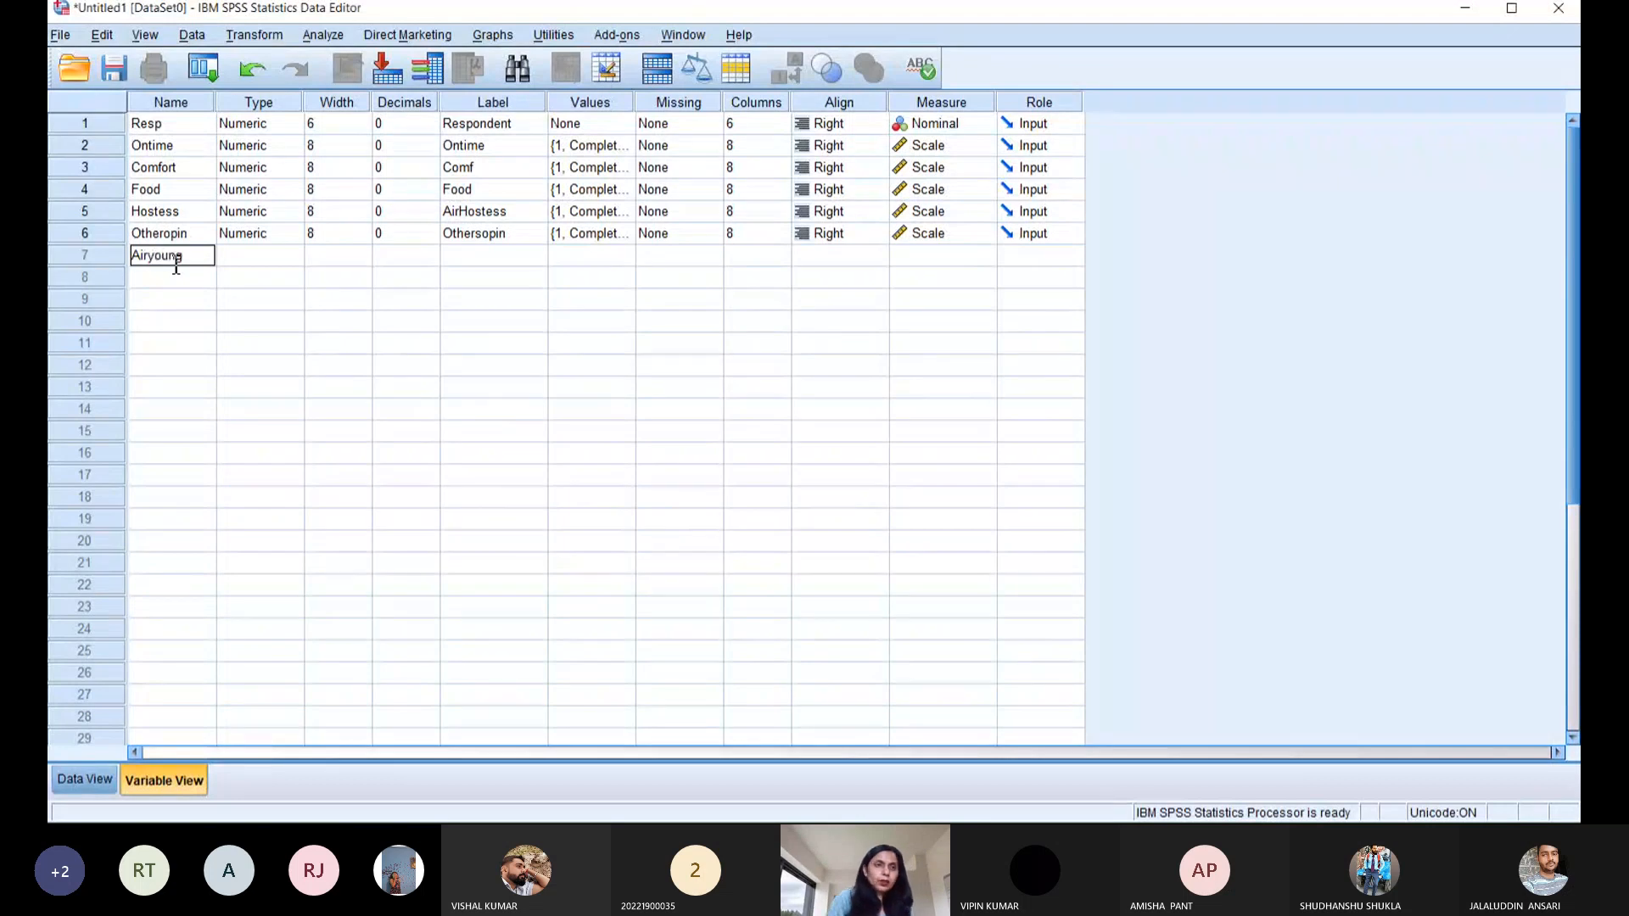
pyautogui.click(262, 255)
pyautogui.click(393, 260)
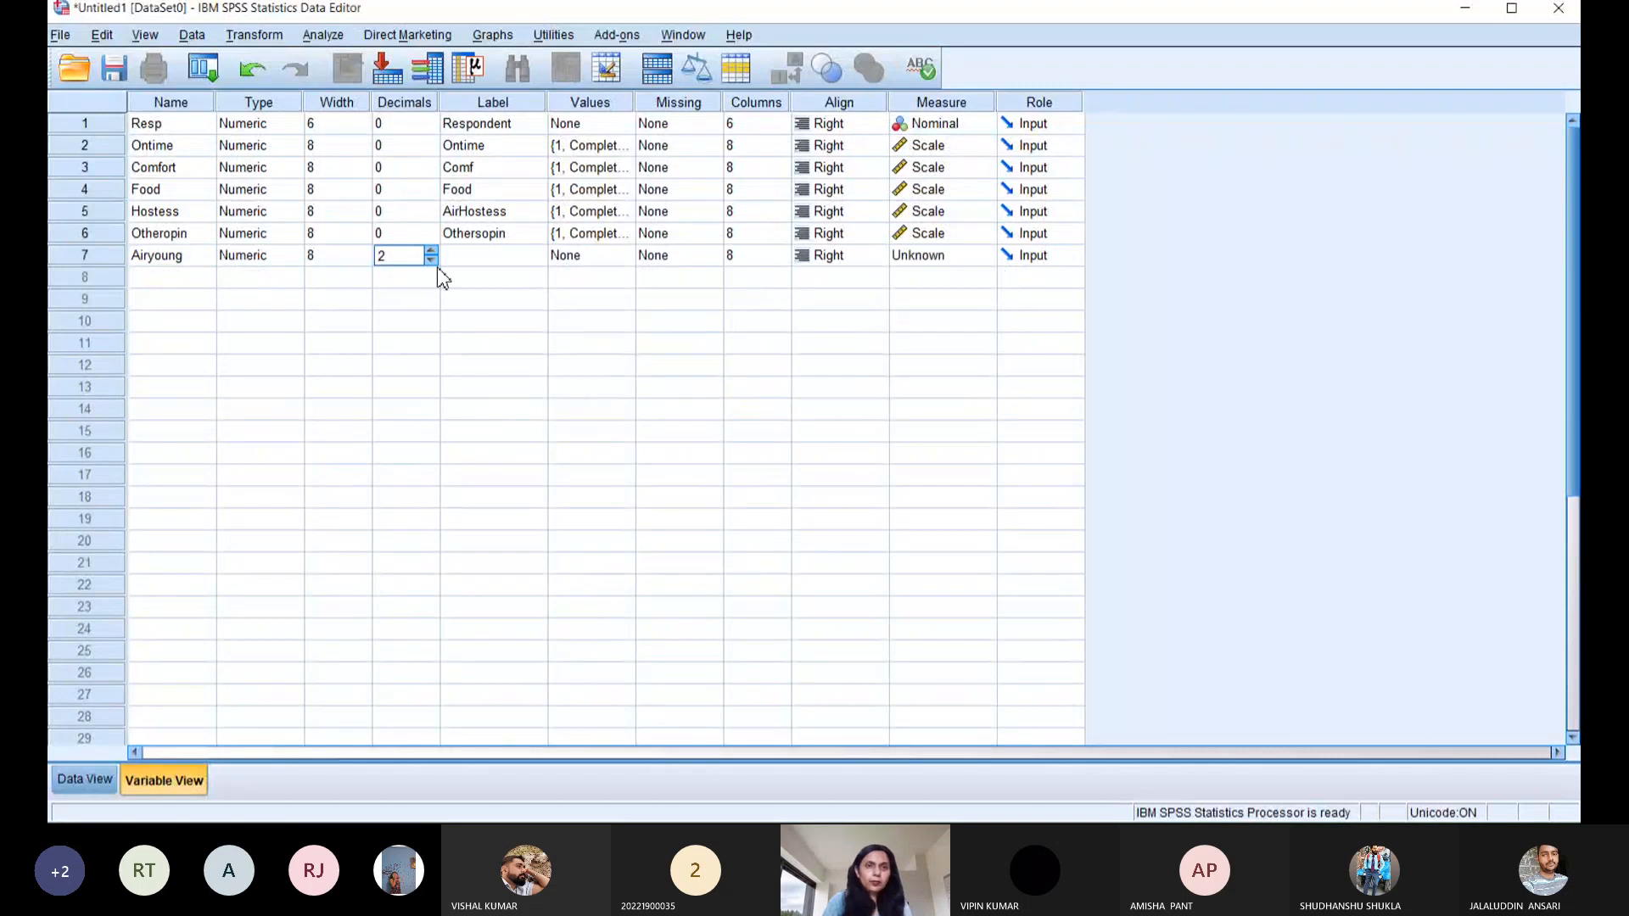
pyautogui.click(436, 269)
pyautogui.click(434, 272)
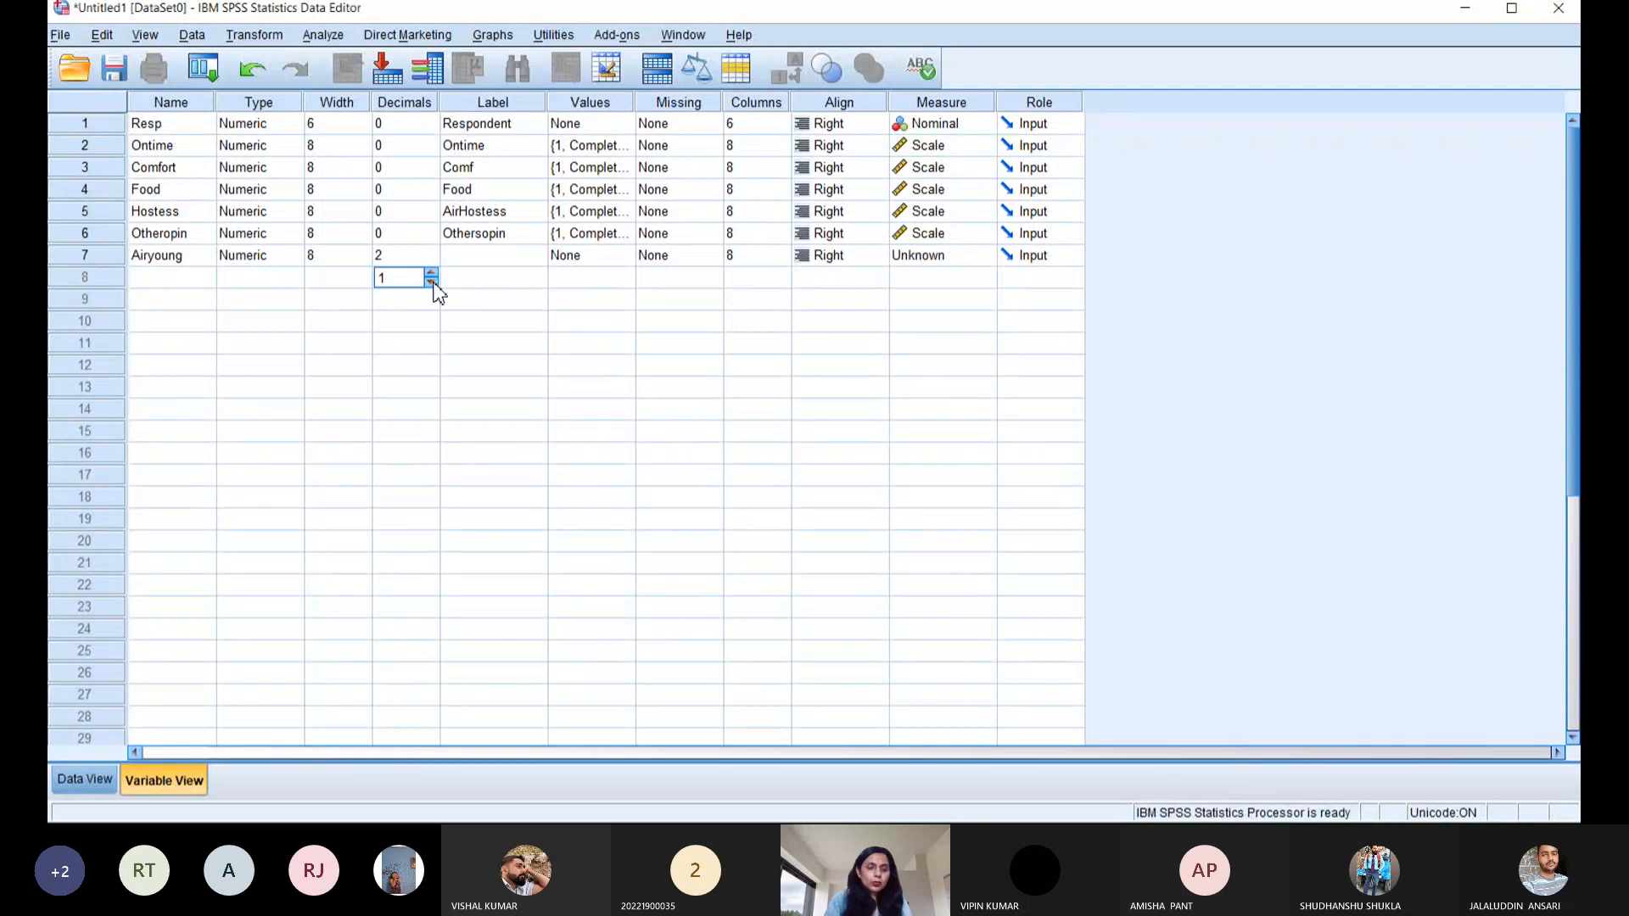
pyautogui.click(484, 258)
pyautogui.write('Air')
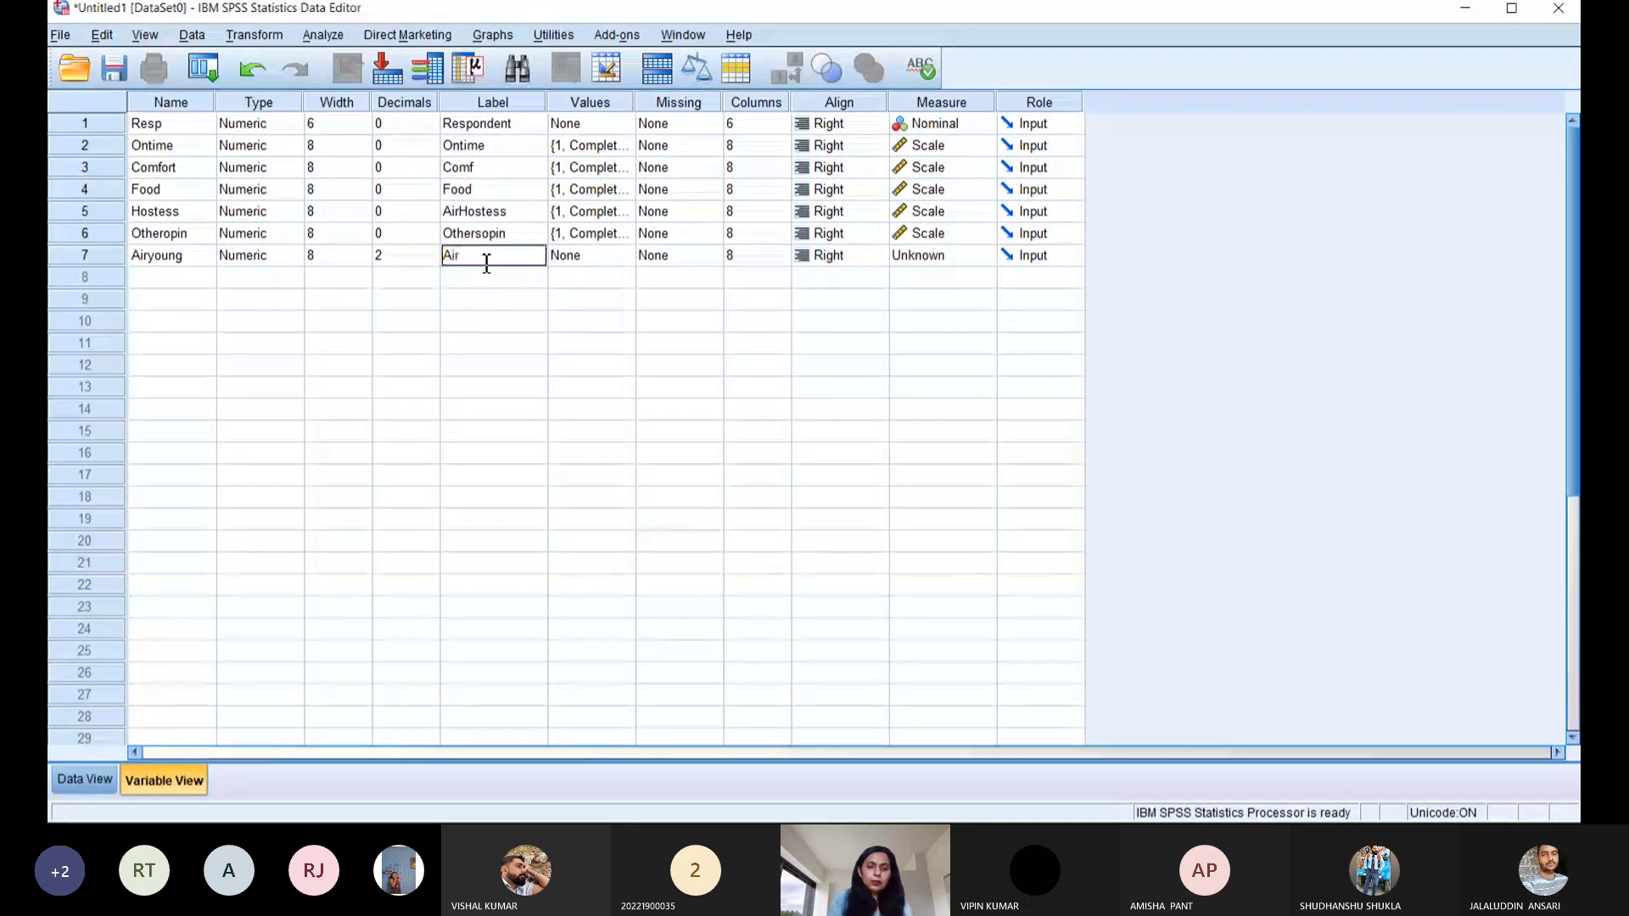
pyautogui.write('young')
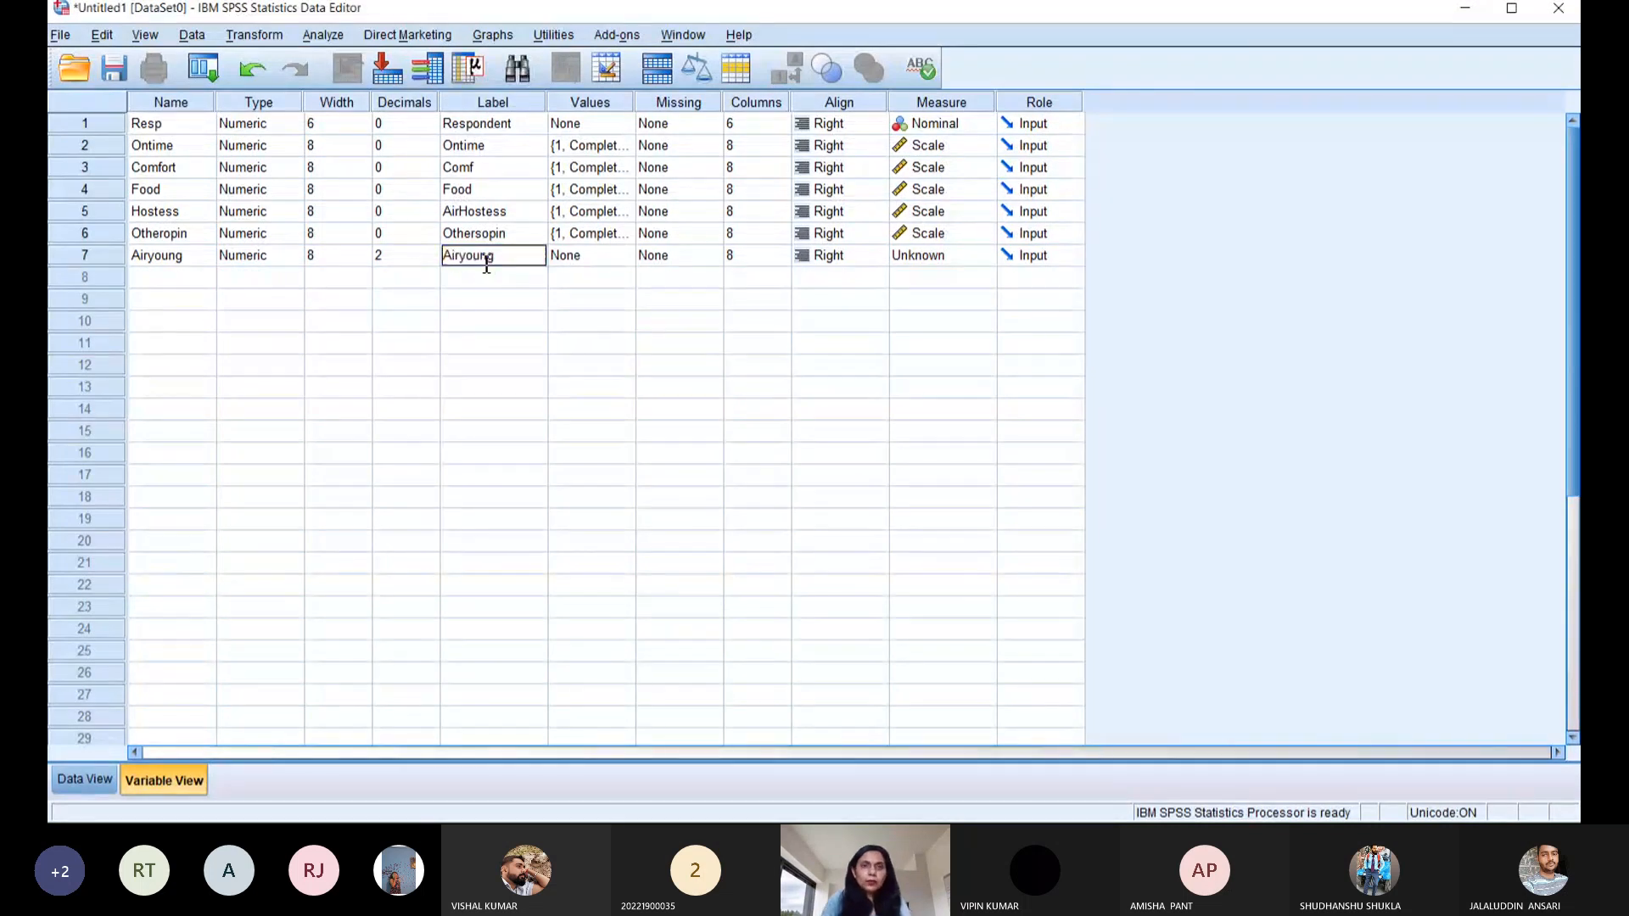
# - Paste the copied agreement-scale value labels into the Airyoung variable and set its measurement level to Scale
pyautogui.click(585, 259)
pyautogui.click(590, 239)
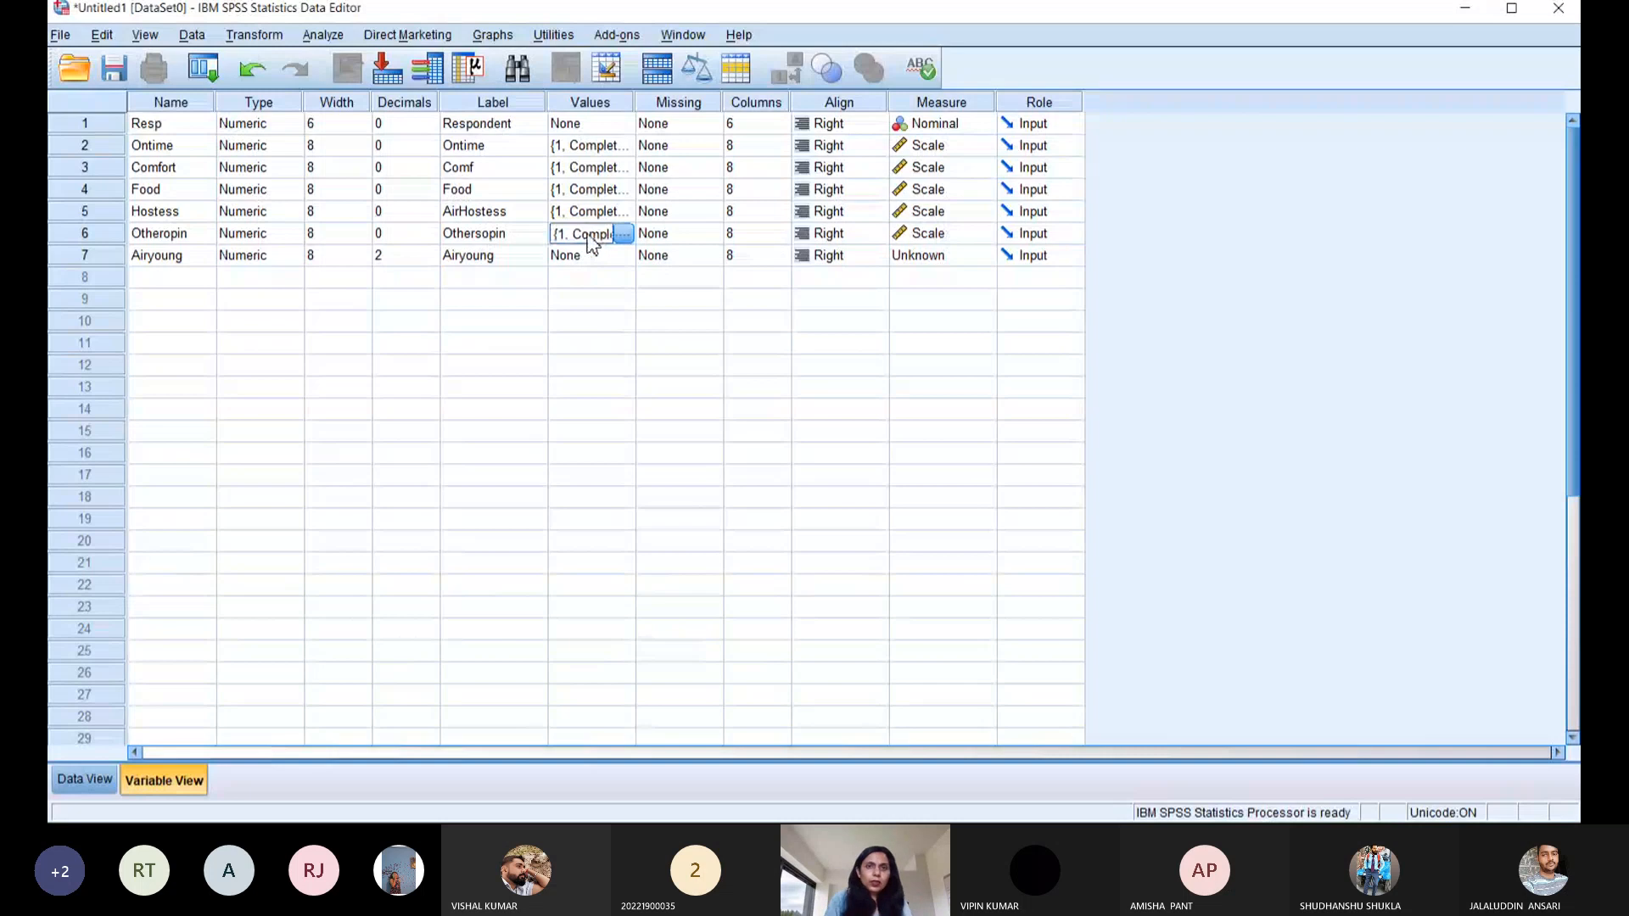
pyautogui.click(592, 258)
pyautogui.hotkey('ctrl', 'v')
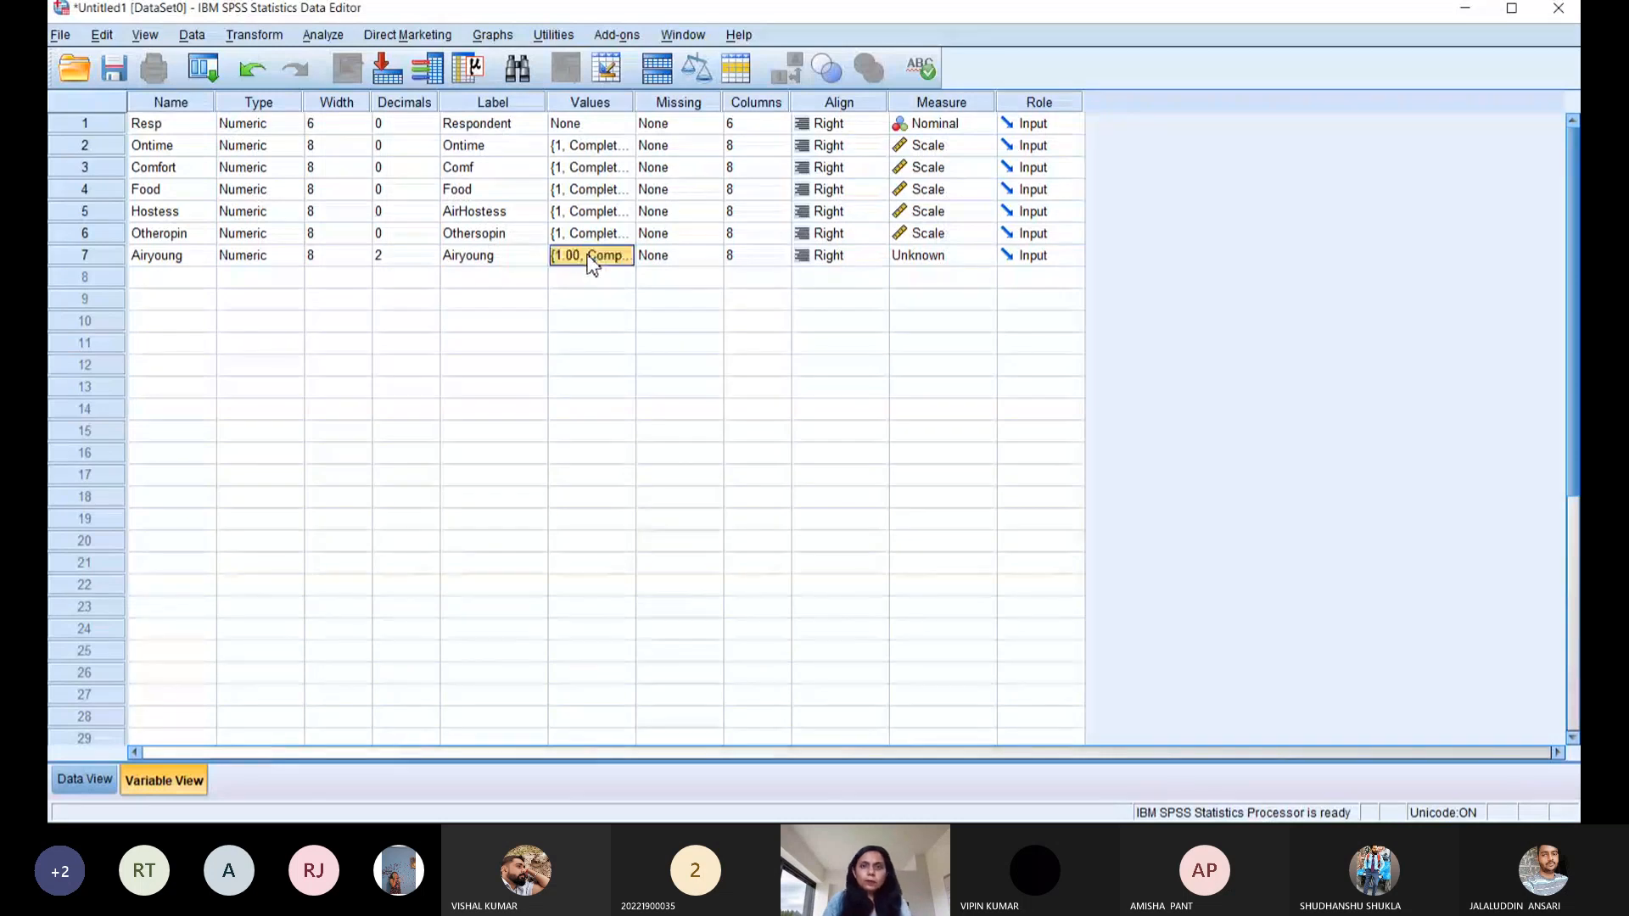
pyautogui.click(904, 259)
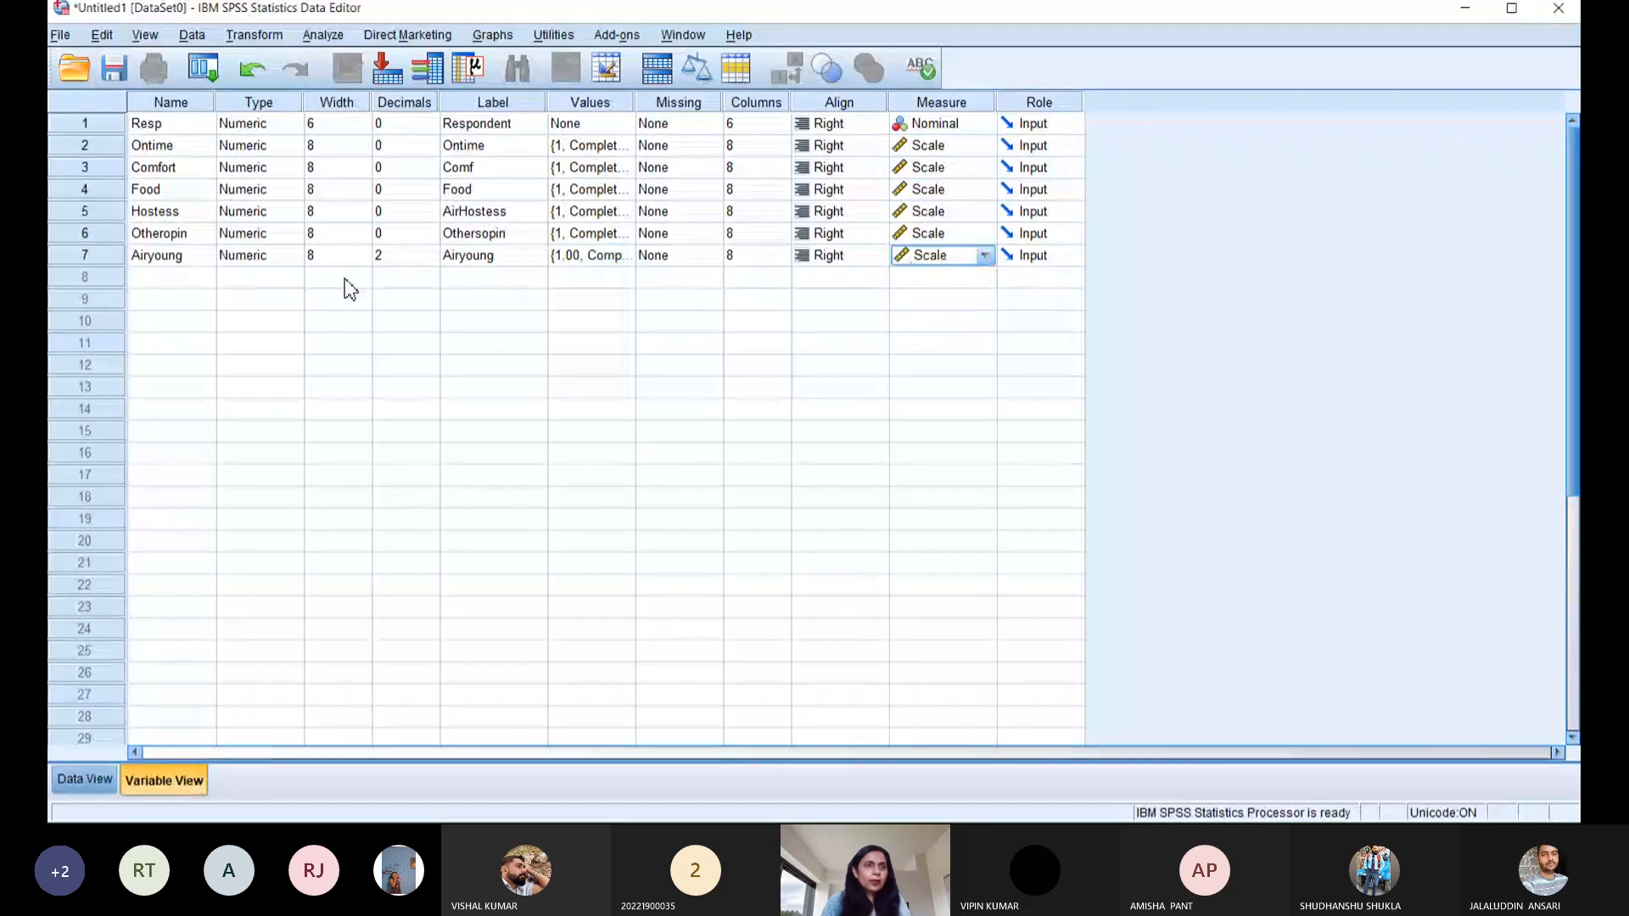
# - Create an eighth variable named Freq below Airyoung
pyautogui.click(185, 280)
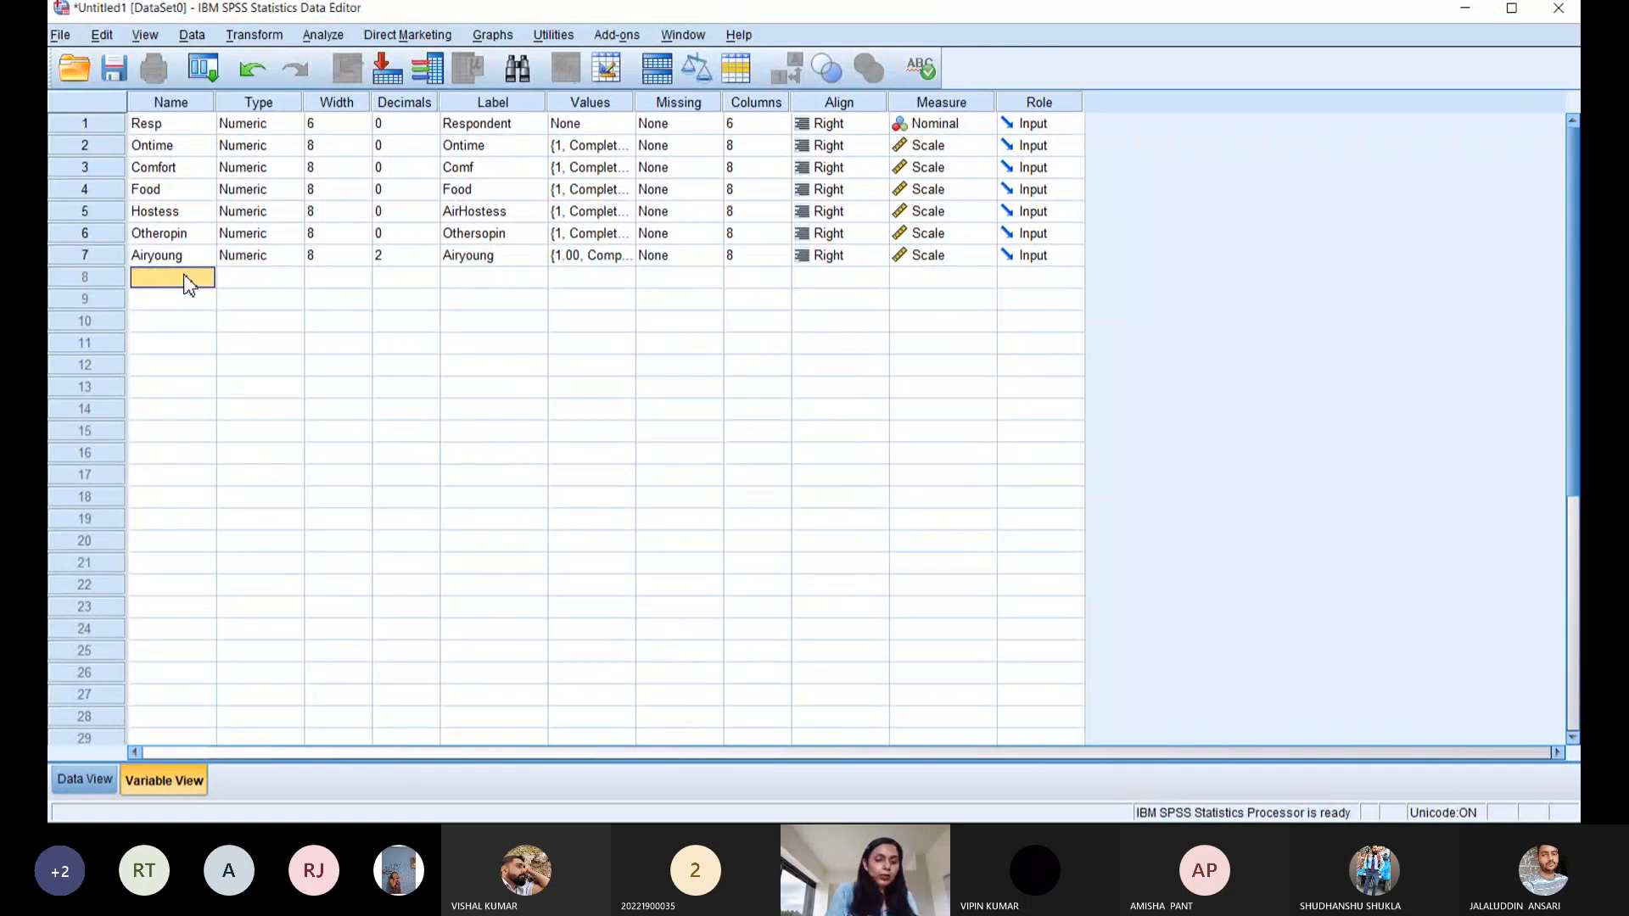
pyautogui.write('Freq')
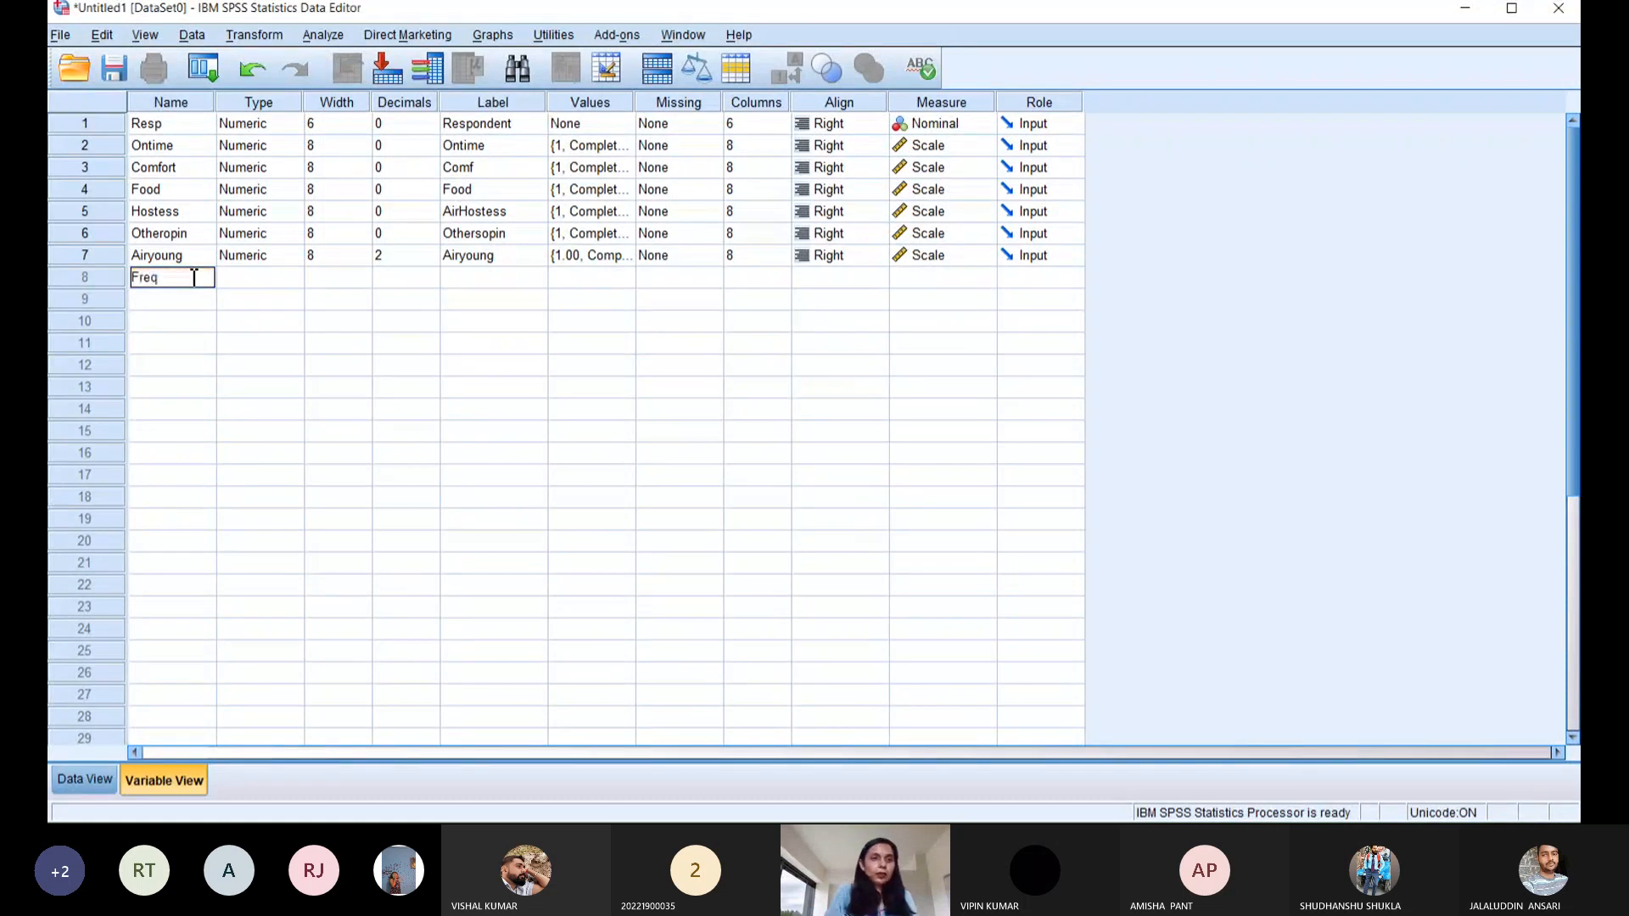
pyautogui.click(252, 286)
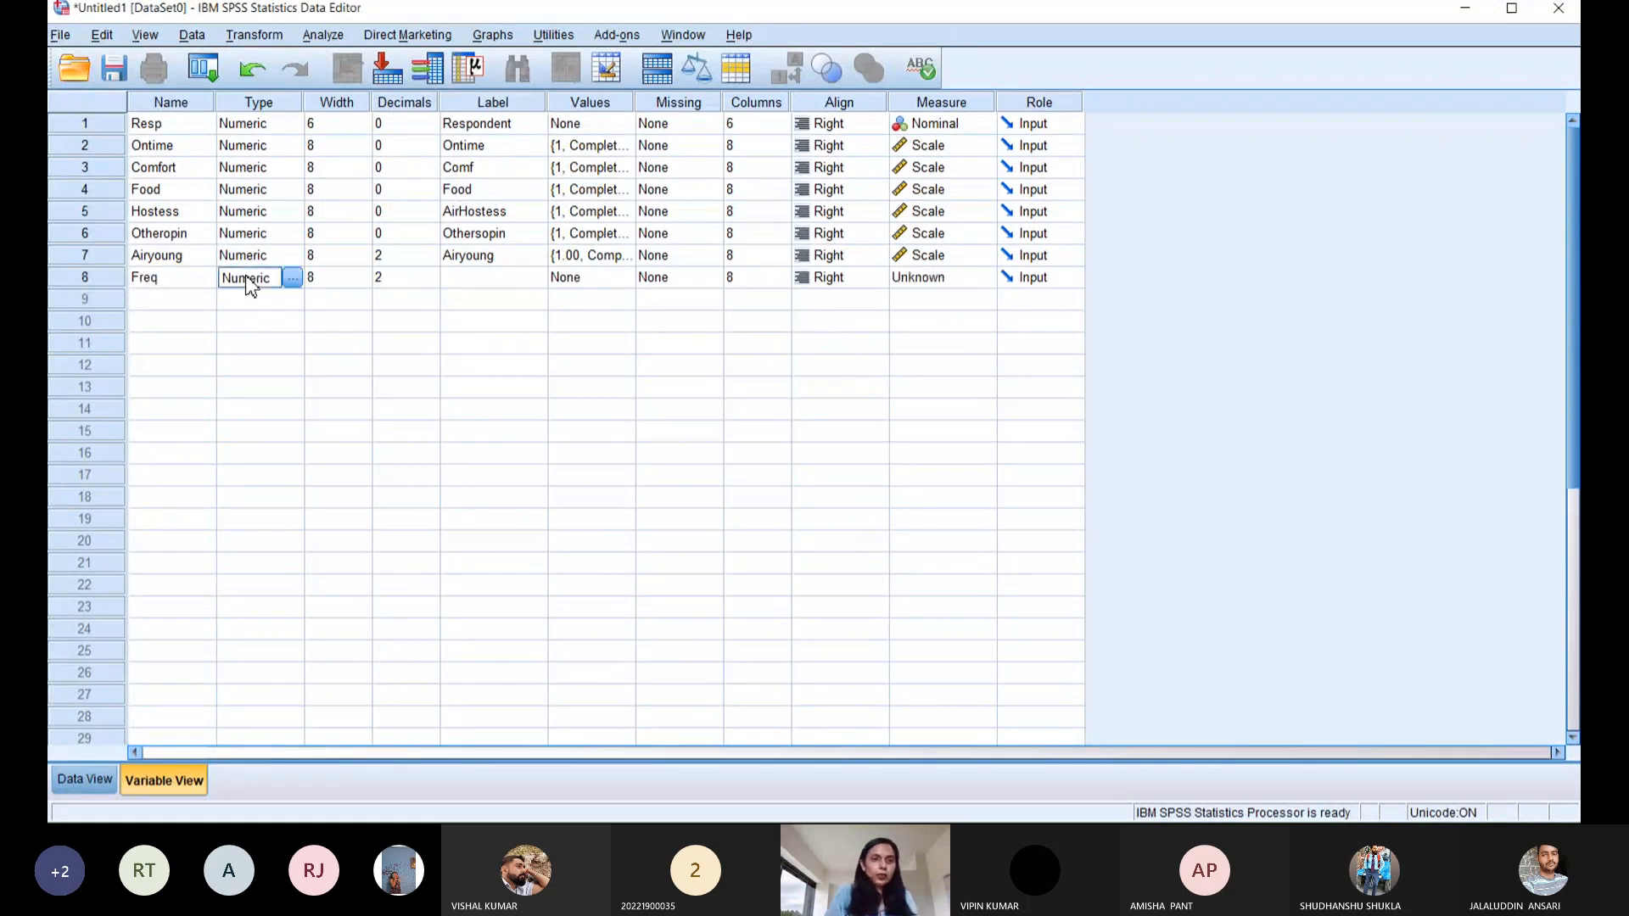
# - Set the decimals of both the Airyoung and Freq variables to 0
pyautogui.click(393, 280)
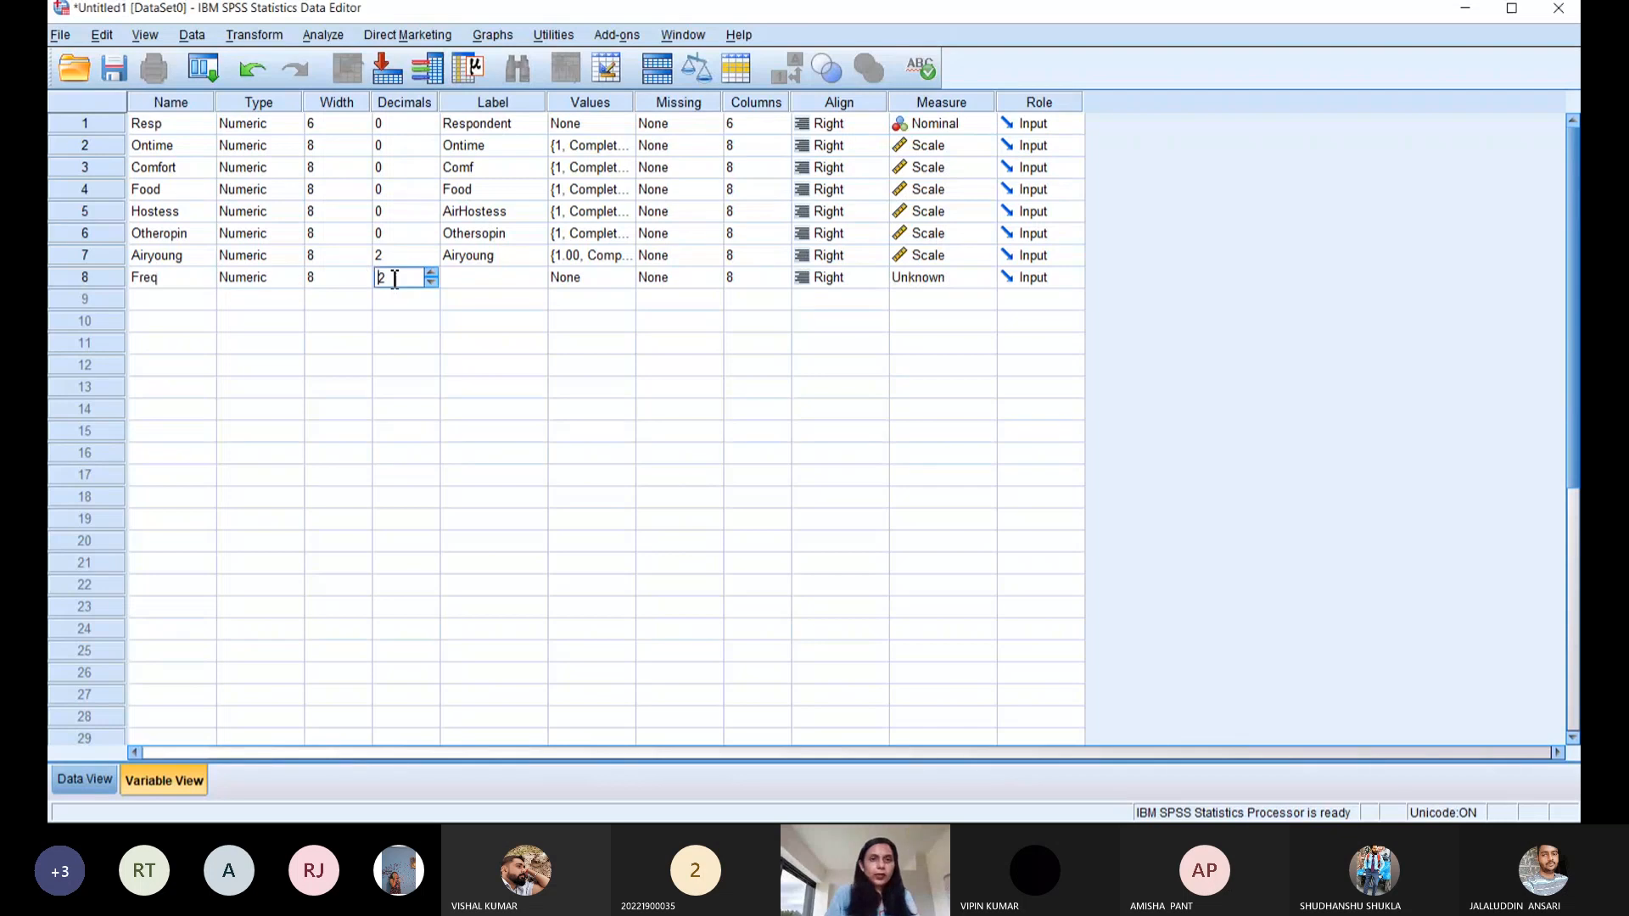
pyautogui.click(430, 262)
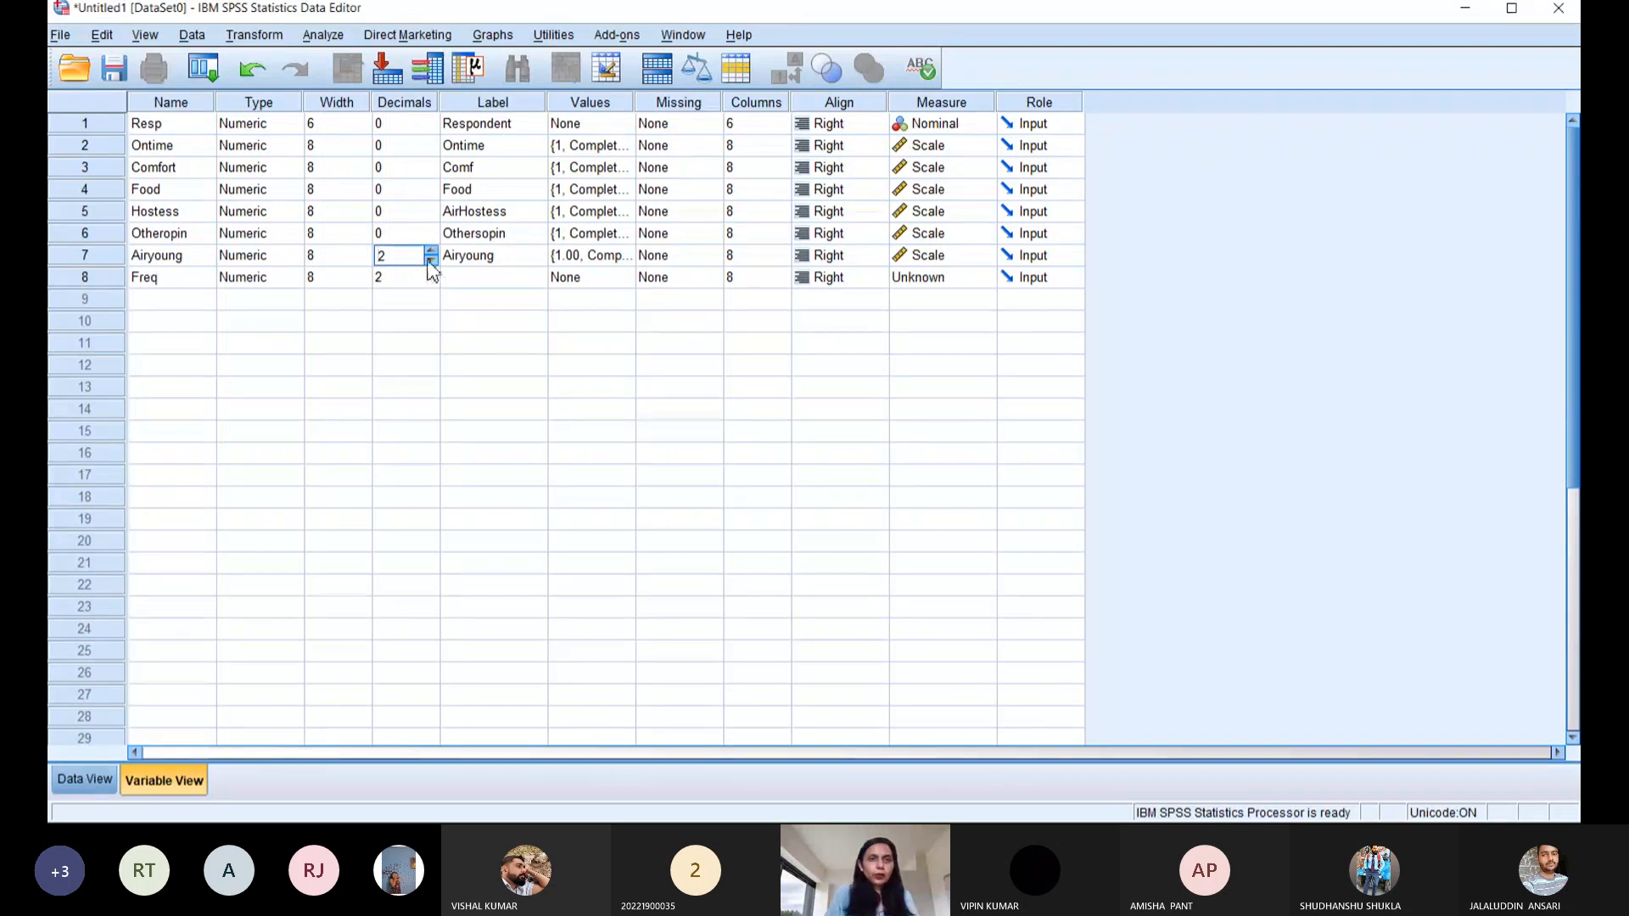
pyautogui.doubleClick(429, 262)
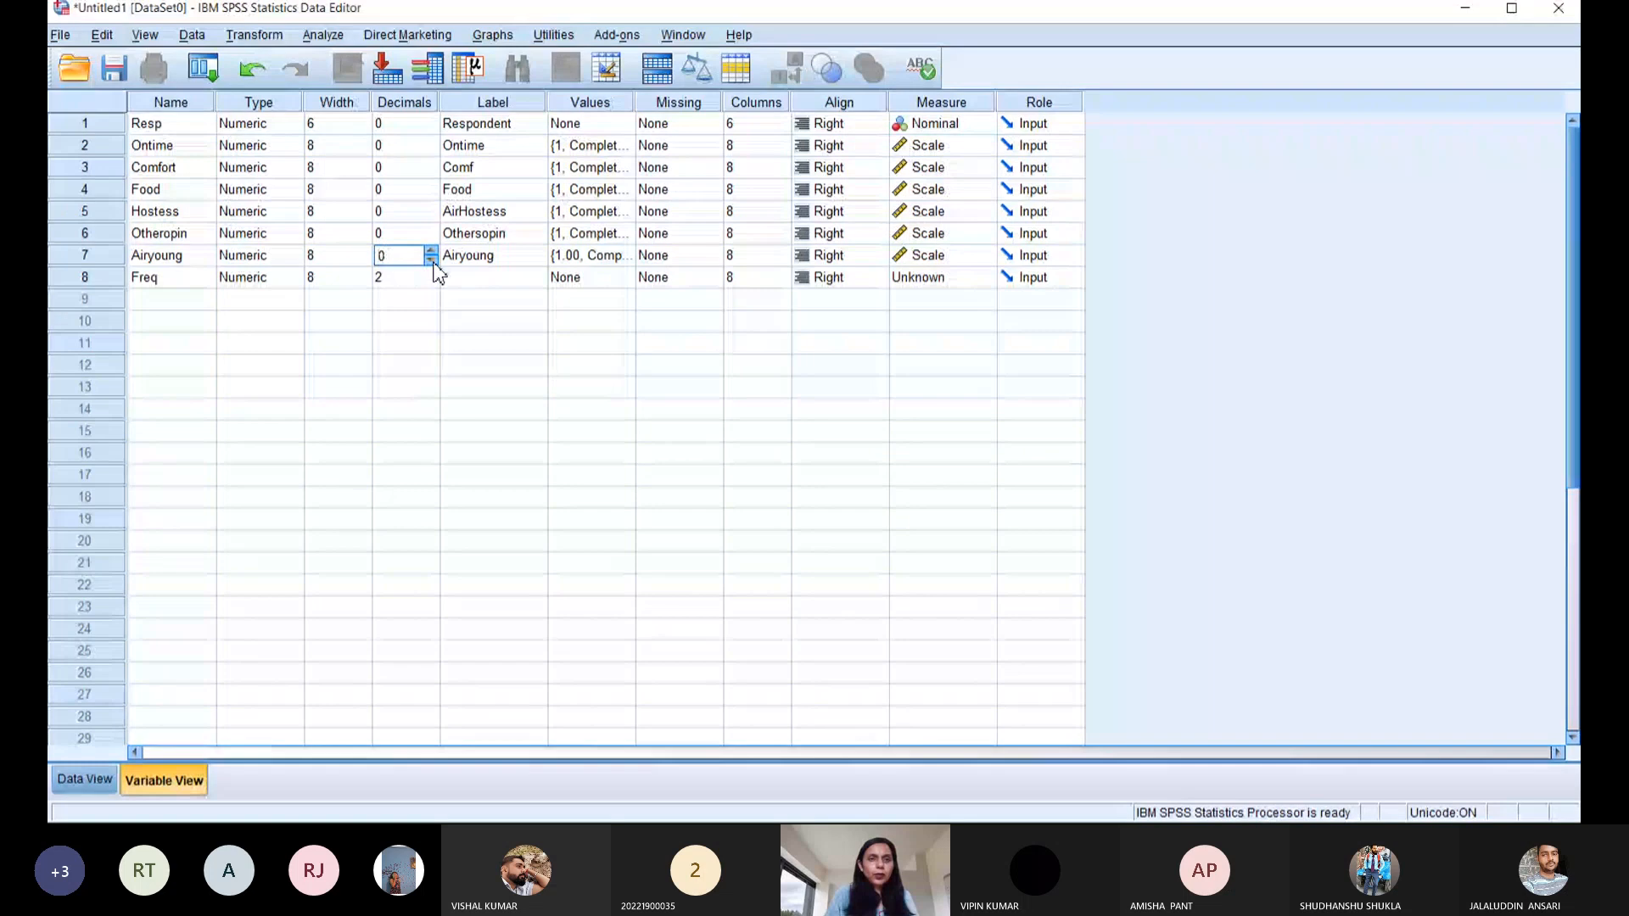
pyautogui.click(434, 282)
pyautogui.doubleClick(435, 282)
# - Set the Freq variable's label to Frequentflyer
pyautogui.click(463, 284)
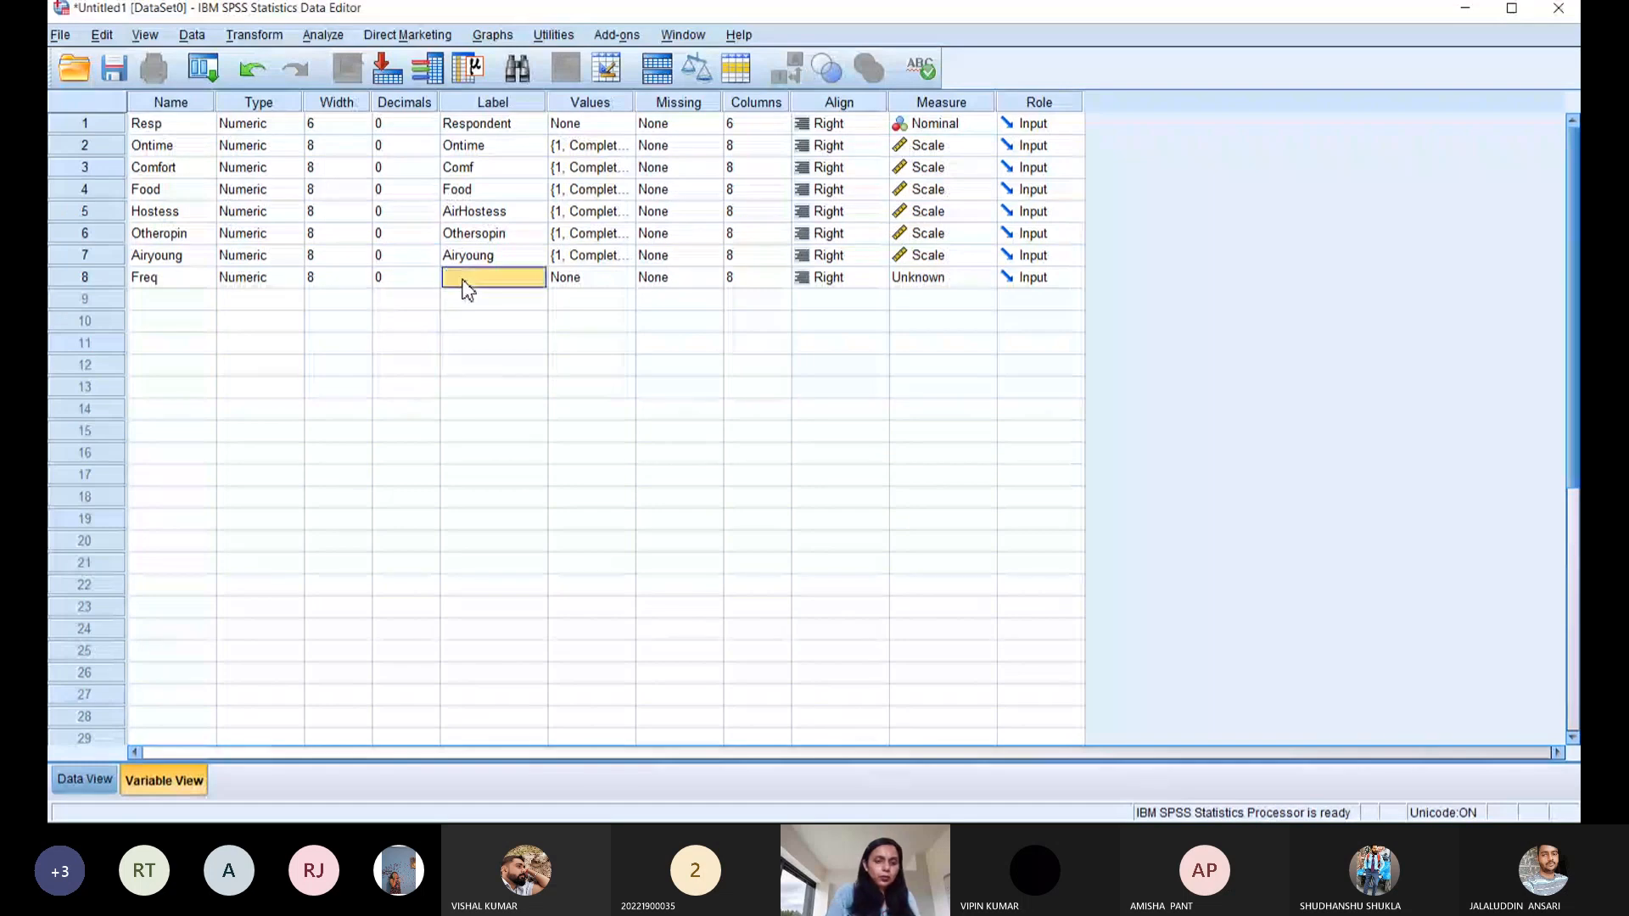
pyautogui.write('Freq')
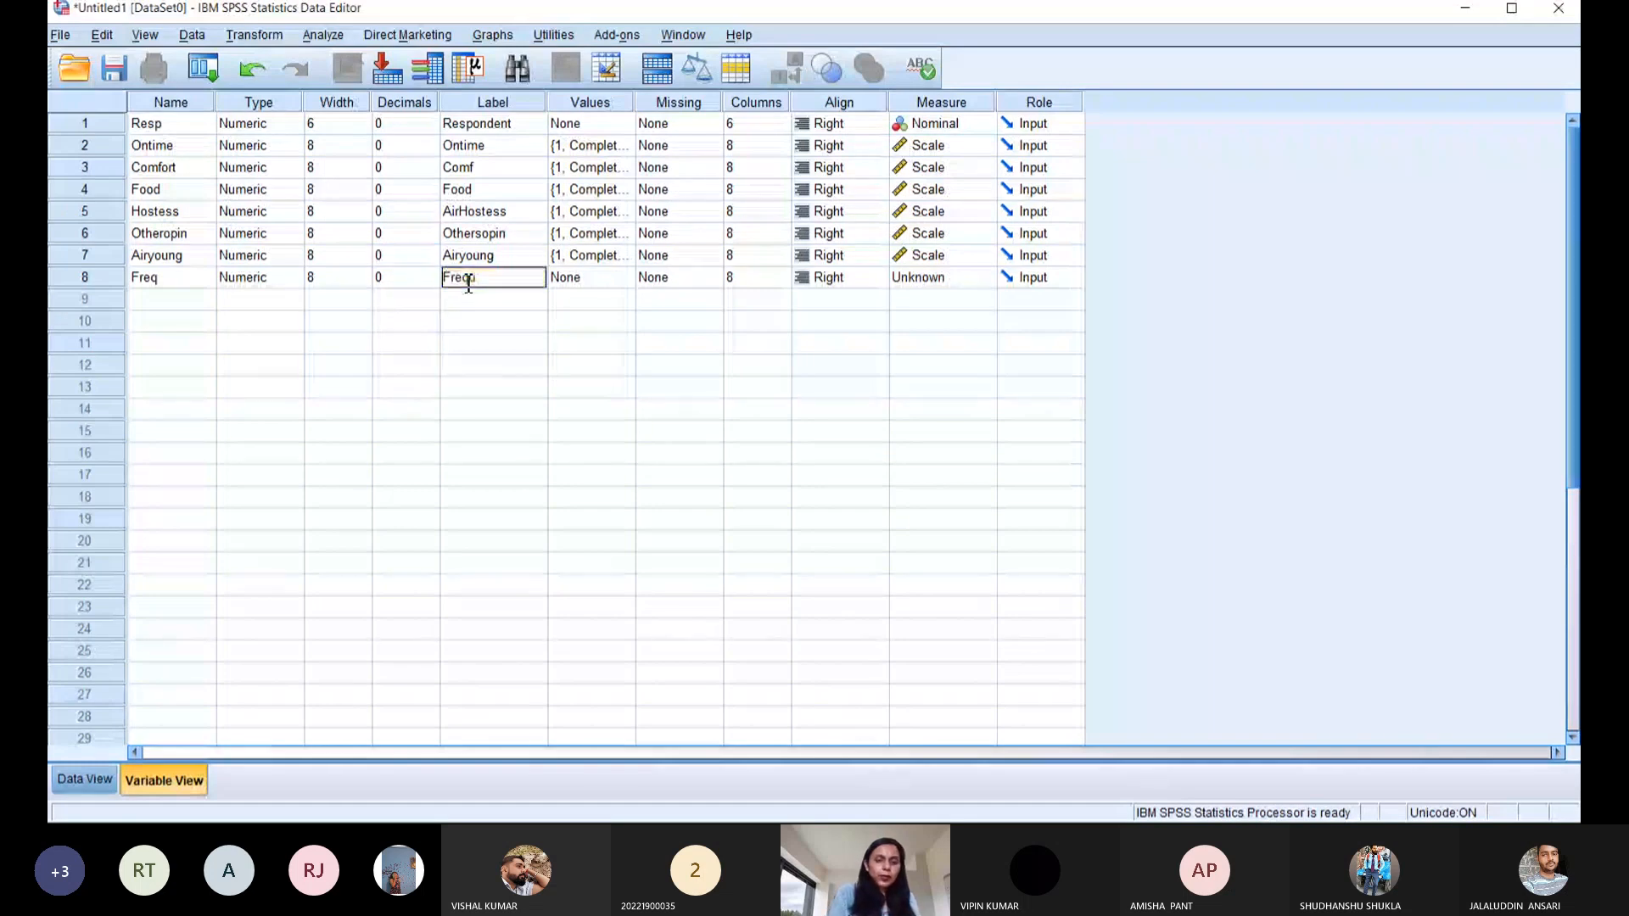
pyautogui.write('ue')
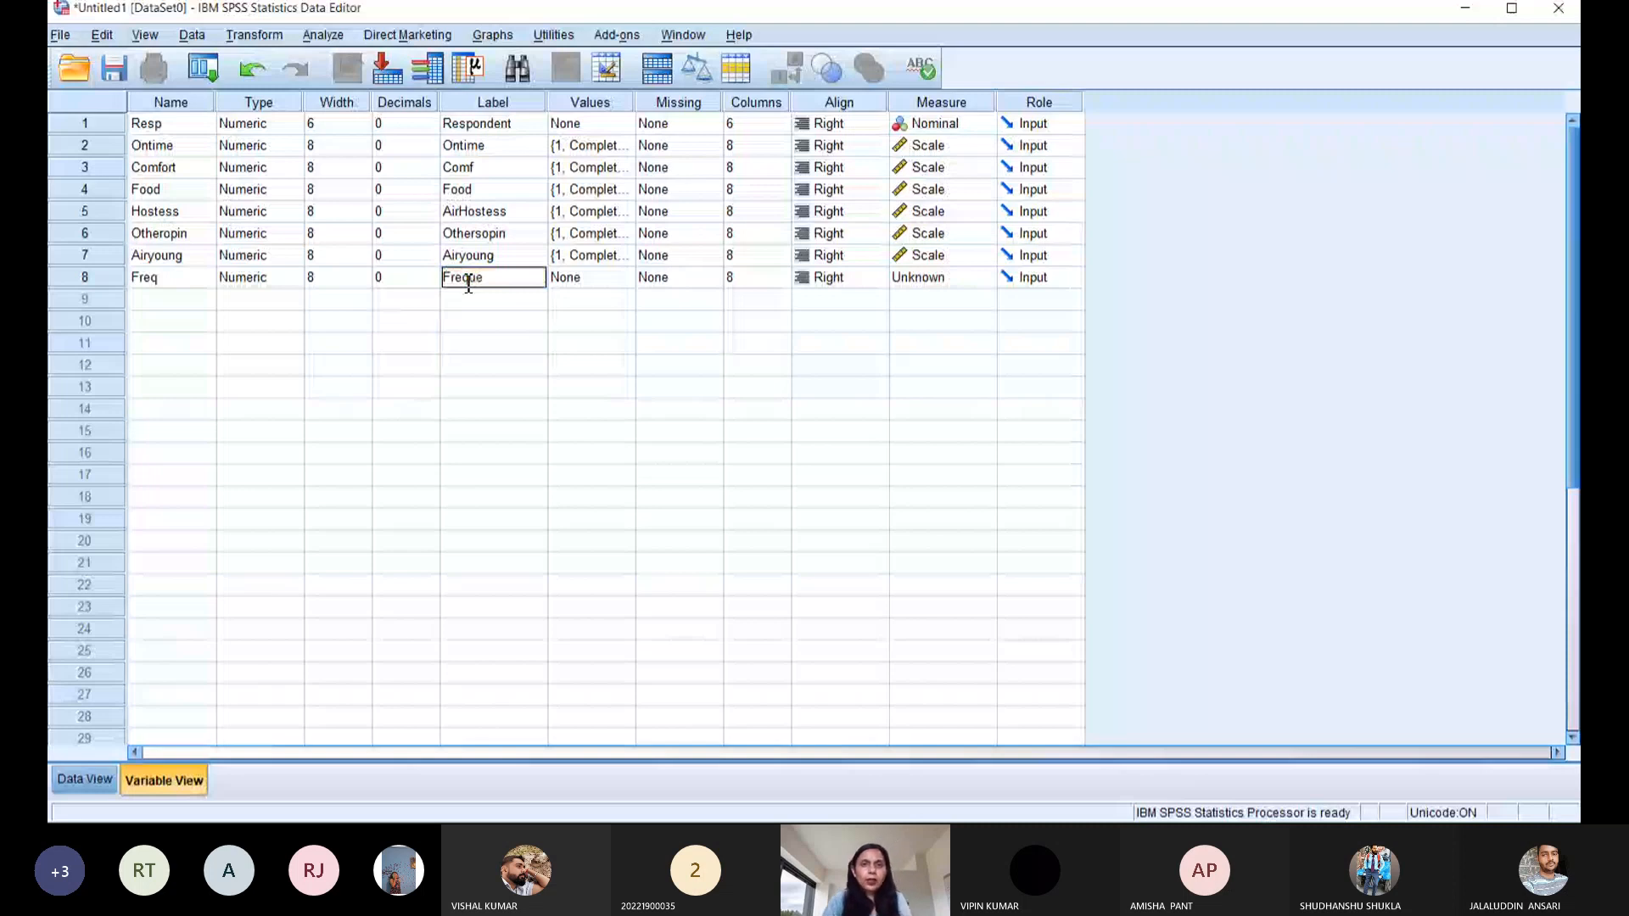
pyautogui.write('ntflyer')
pyautogui.press('Tab')
# - Paste the copied agreement-scale value labels into the Freq variable and set its measurement level to Scale
pyautogui.click(604, 258)
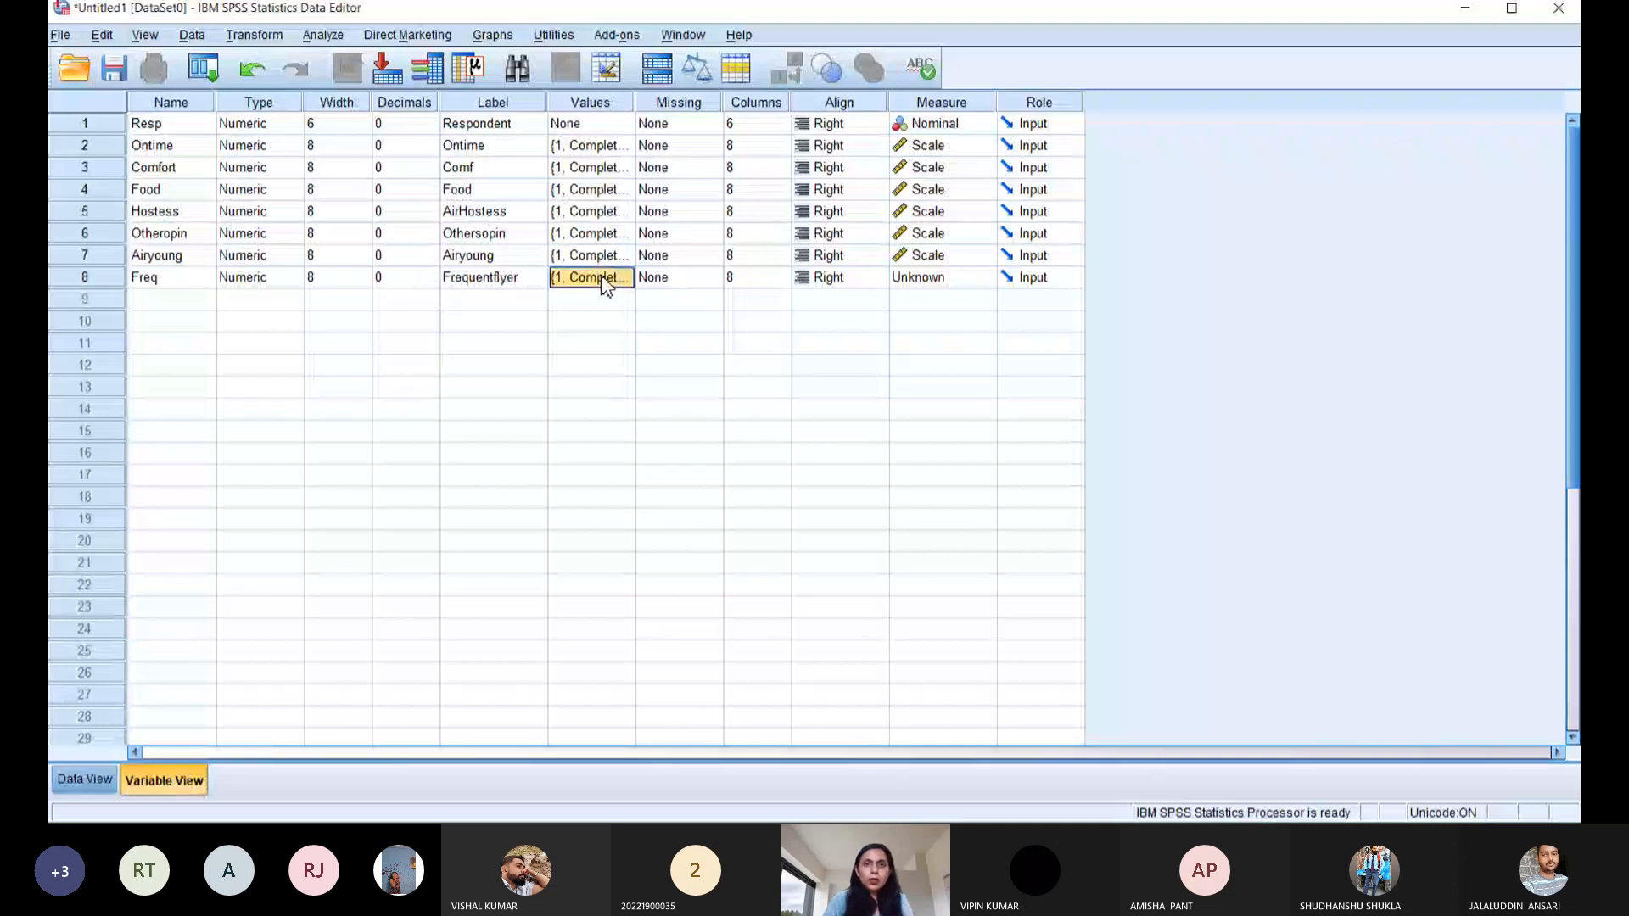
pyautogui.click(917, 282)
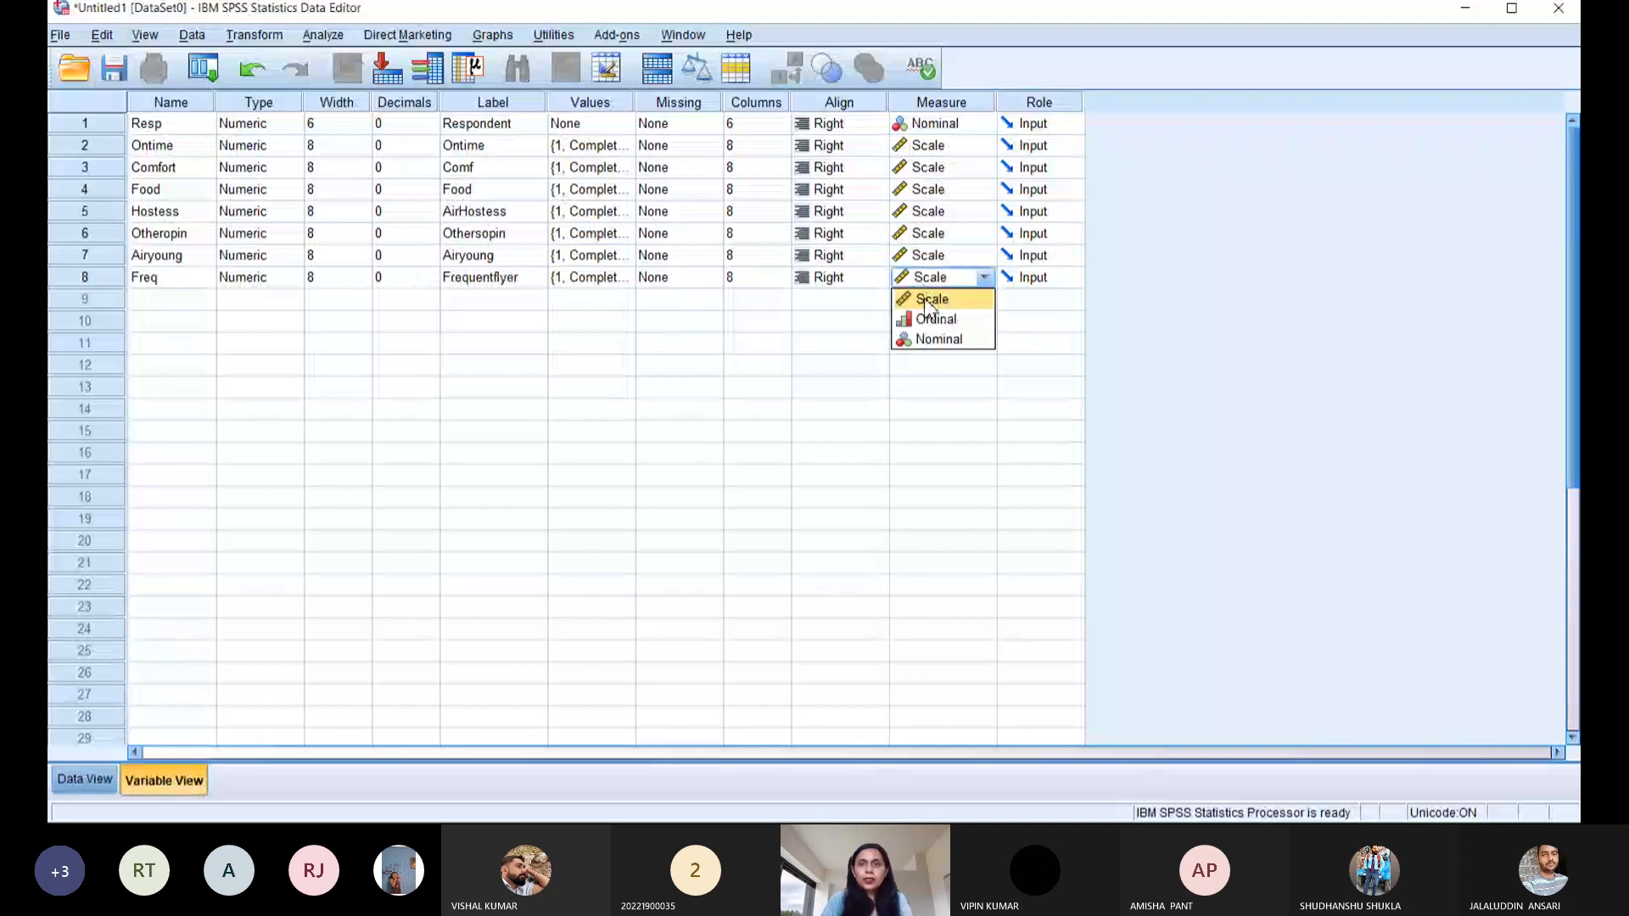
pyautogui.click(928, 299)
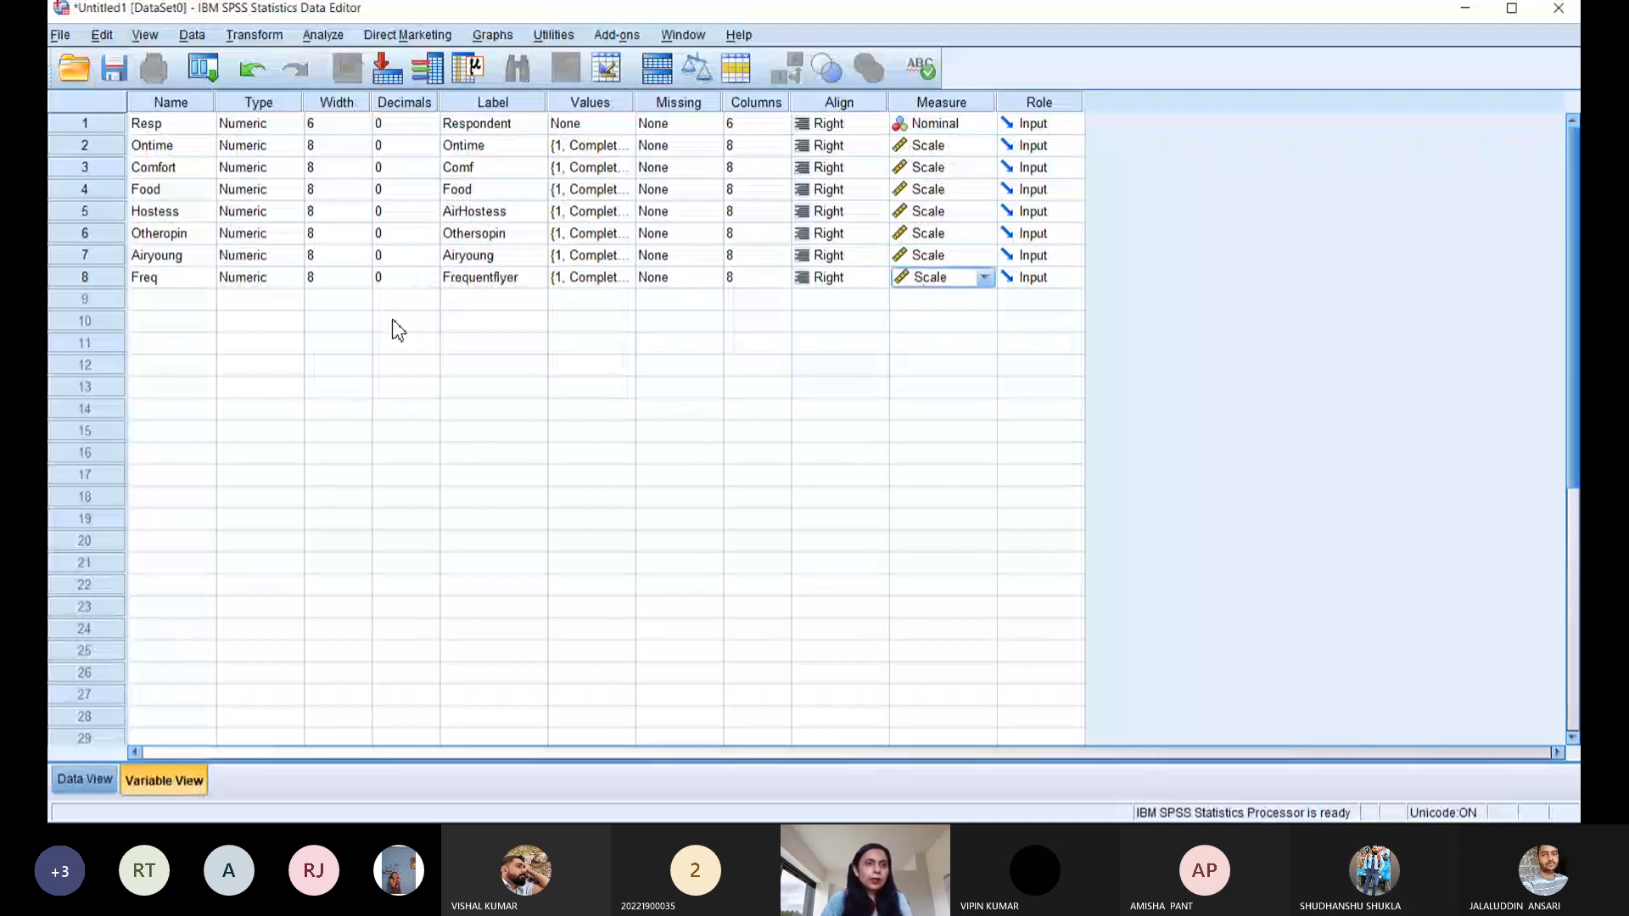
# - Create a ninth variable named Schedule below Freq
pyautogui.click(180, 301)
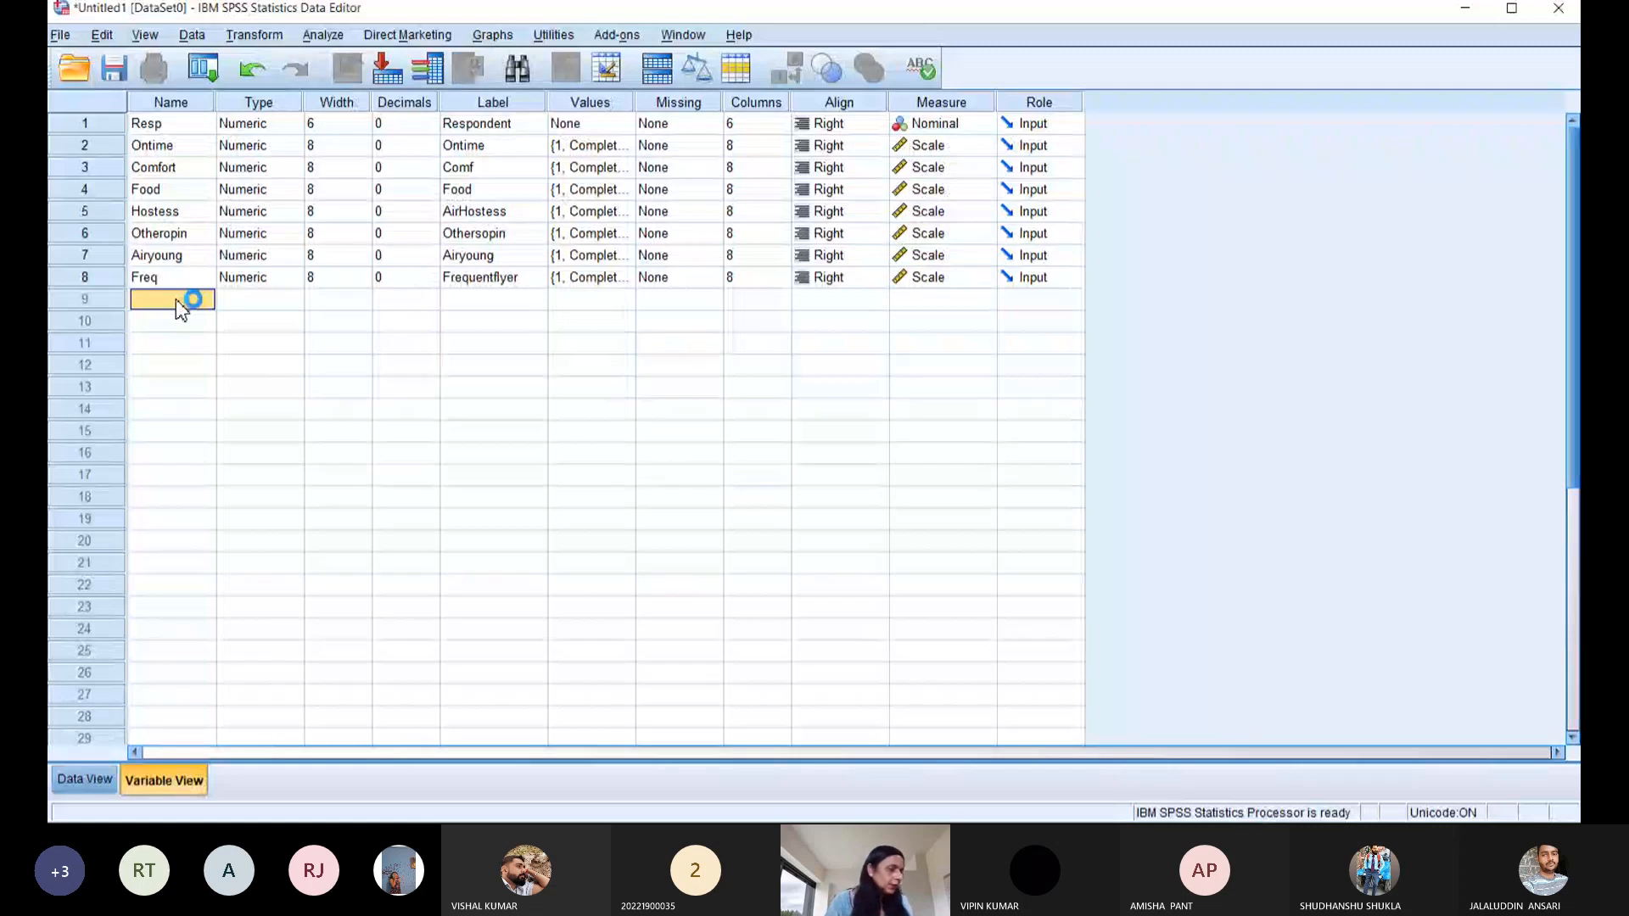
pyautogui.write('Sc')
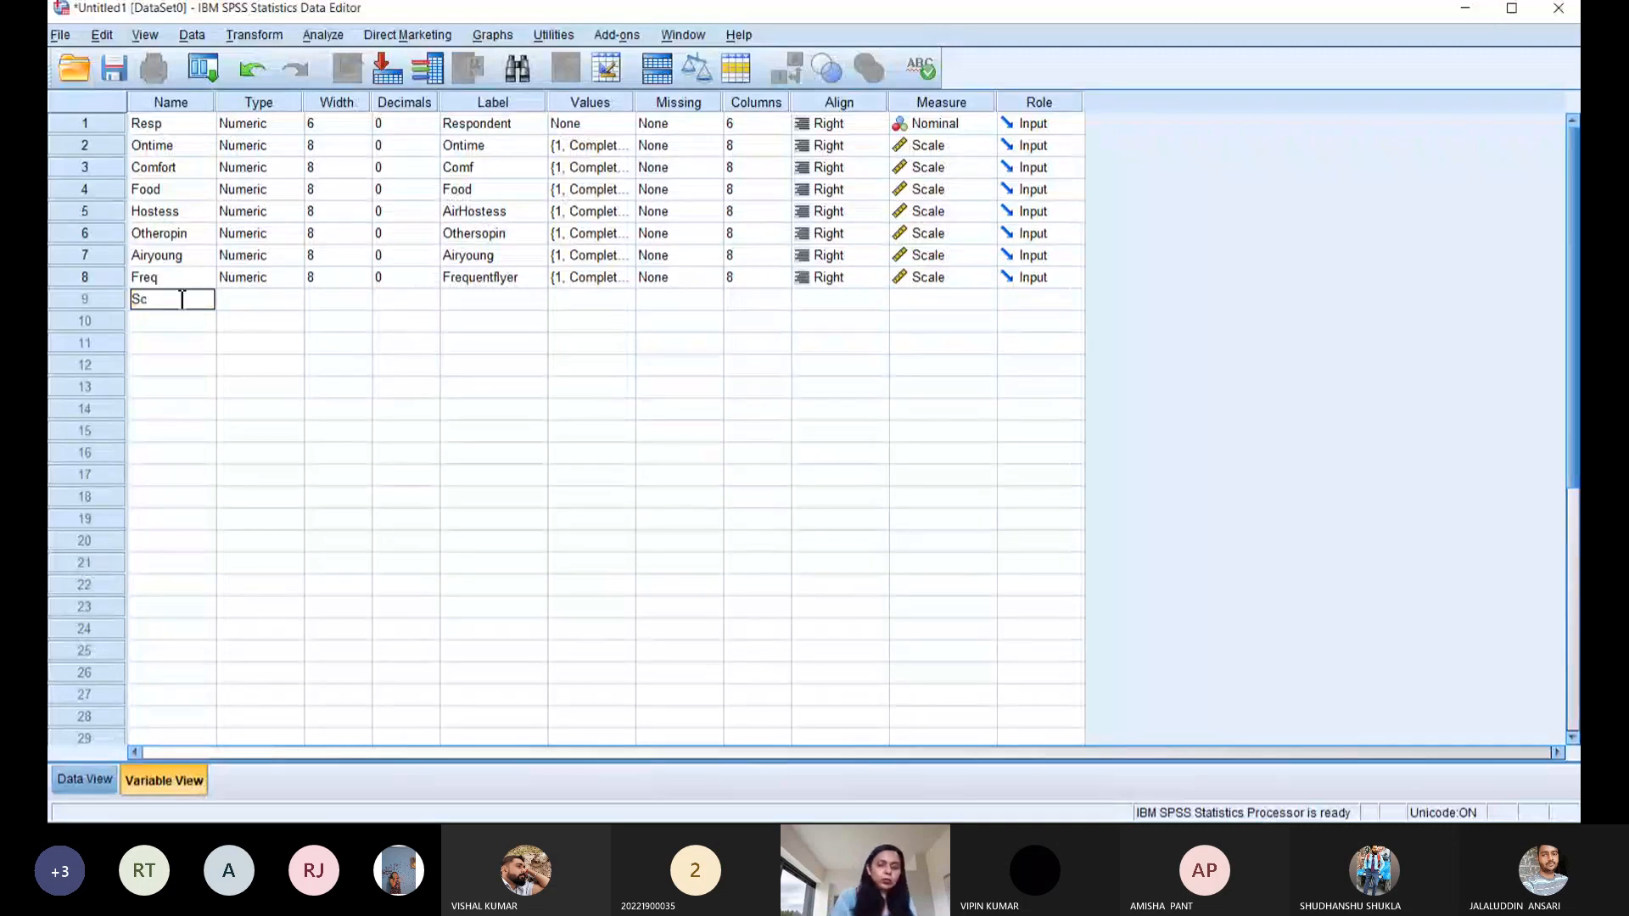
pyautogui.write('hedul')
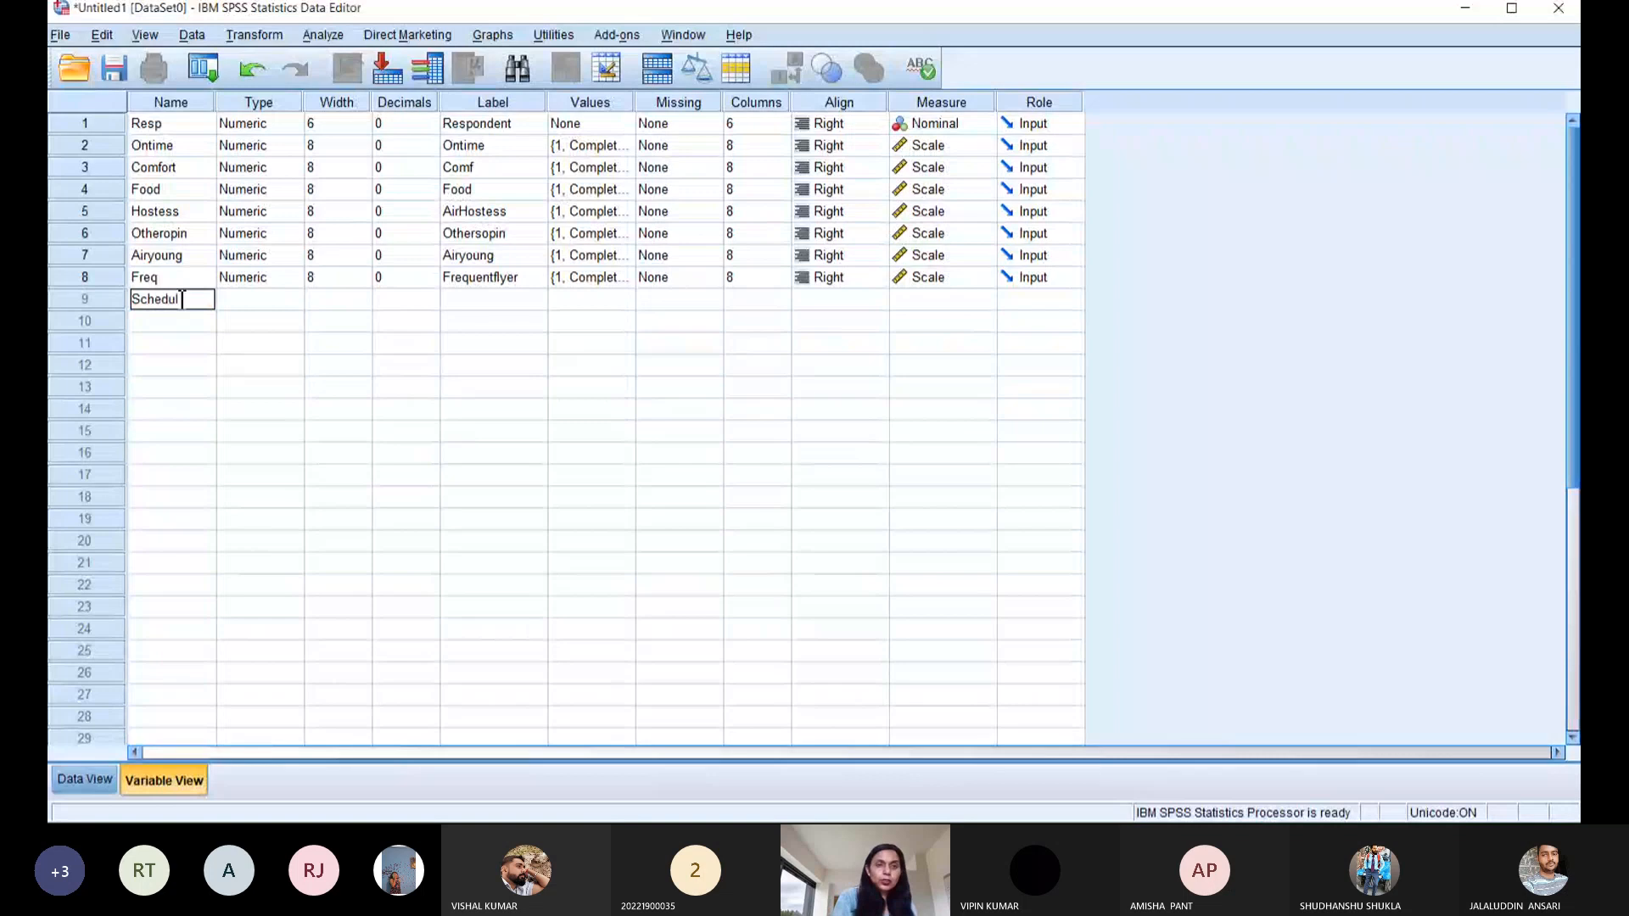
pyautogui.write('e')
pyautogui.click(261, 304)
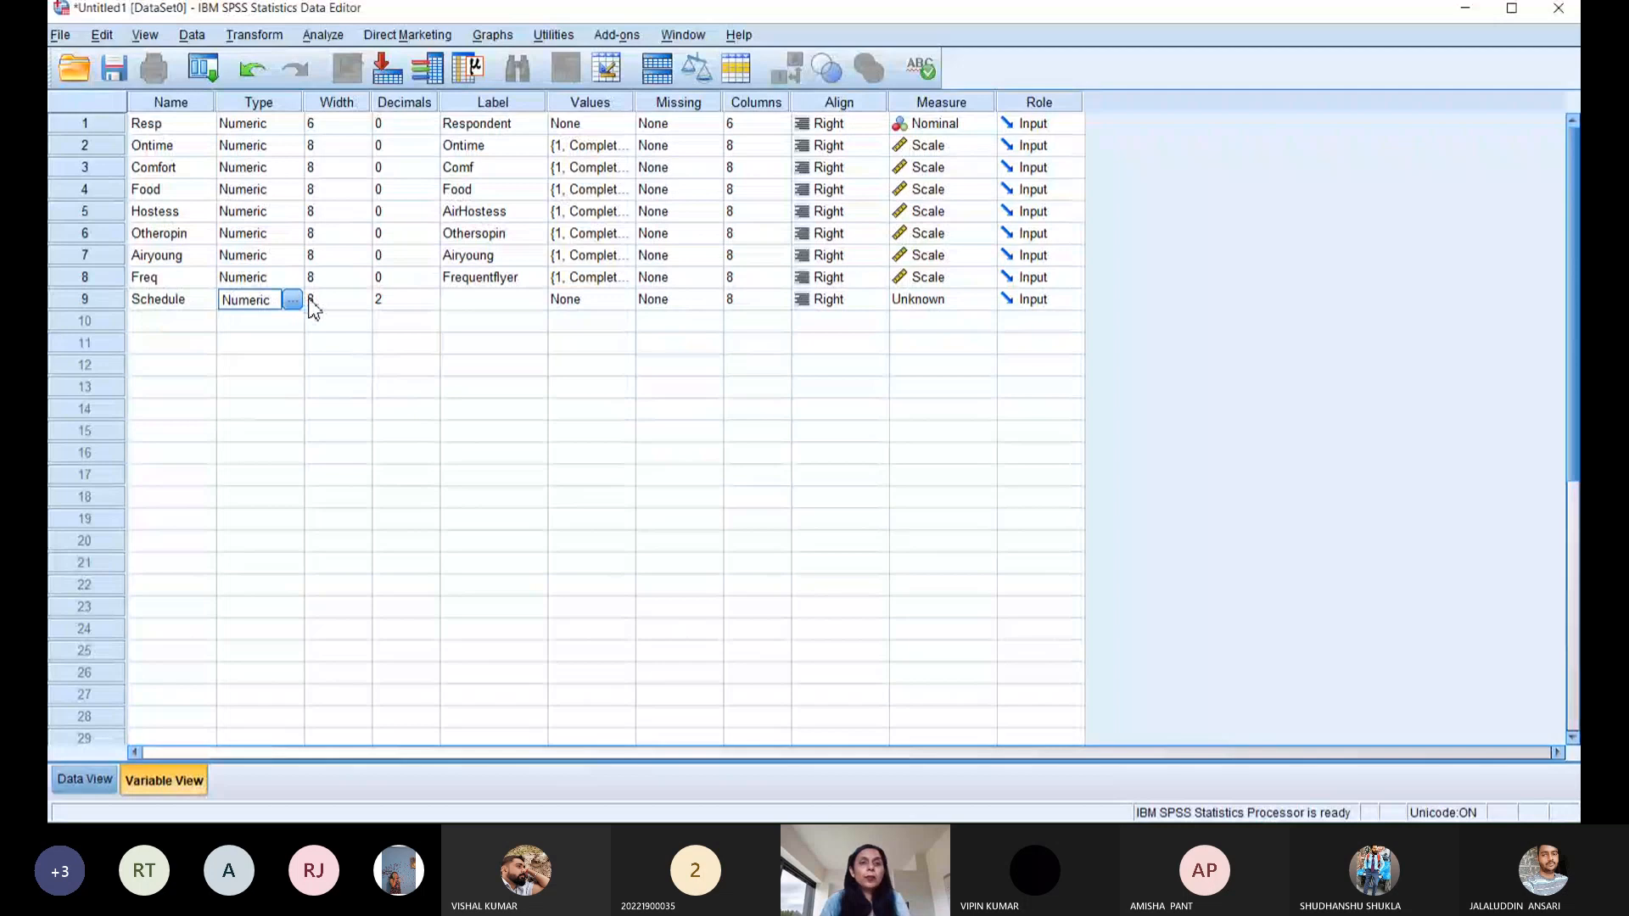
# - Set the Schedule variable's decimals to 0 and its label to Schedule
pyautogui.click(391, 302)
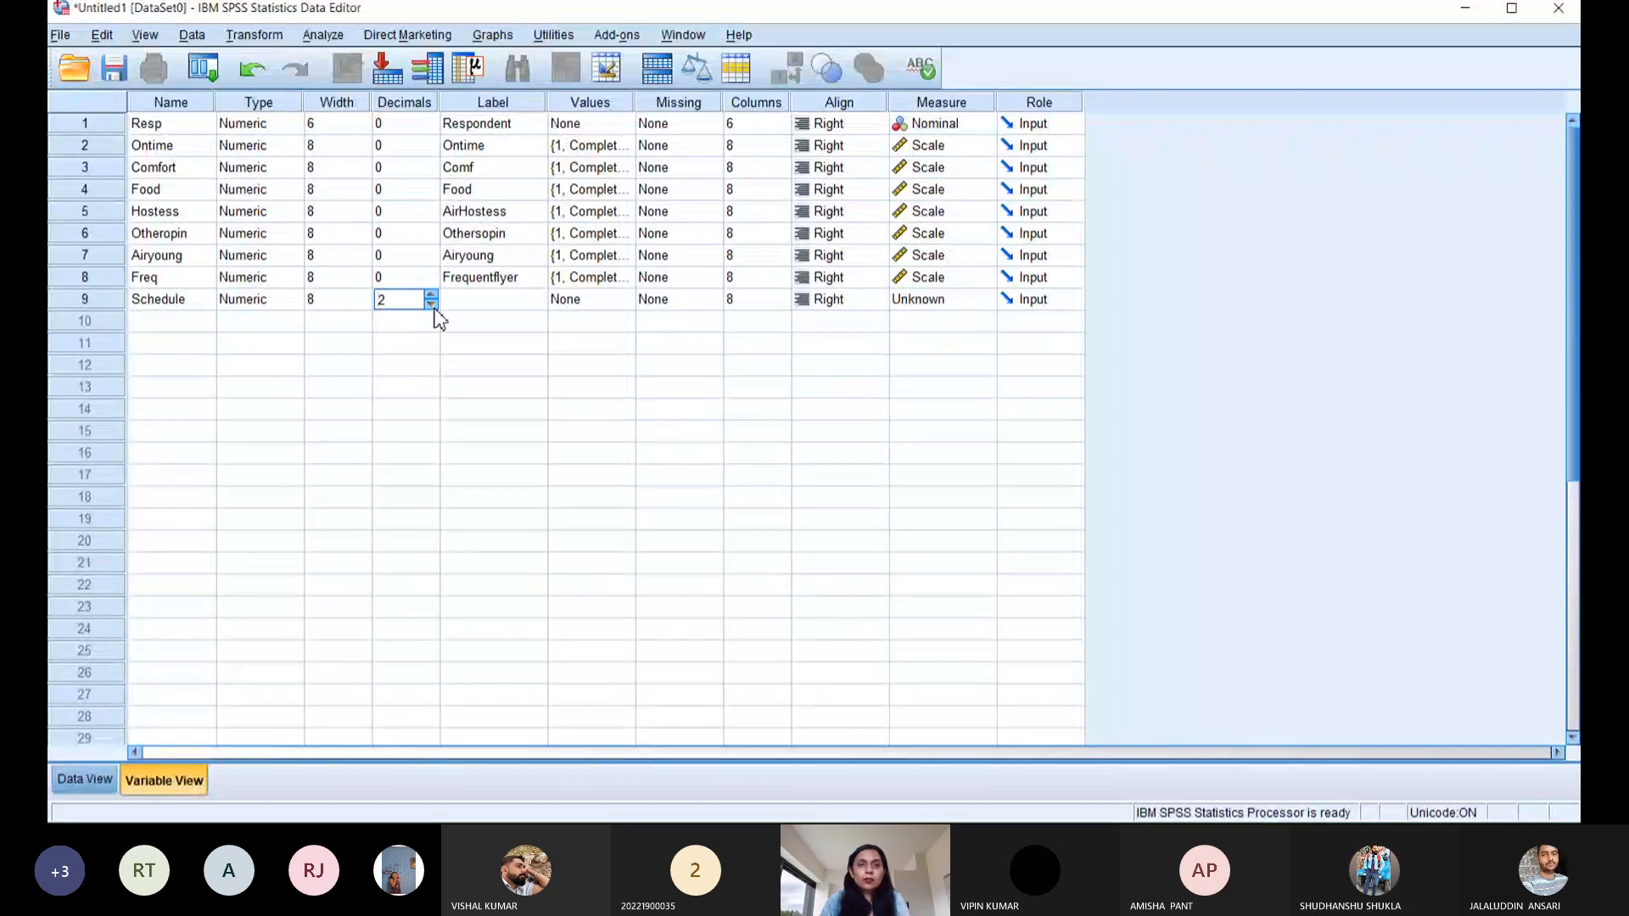
pyautogui.click(431, 305)
pyautogui.click(431, 305)
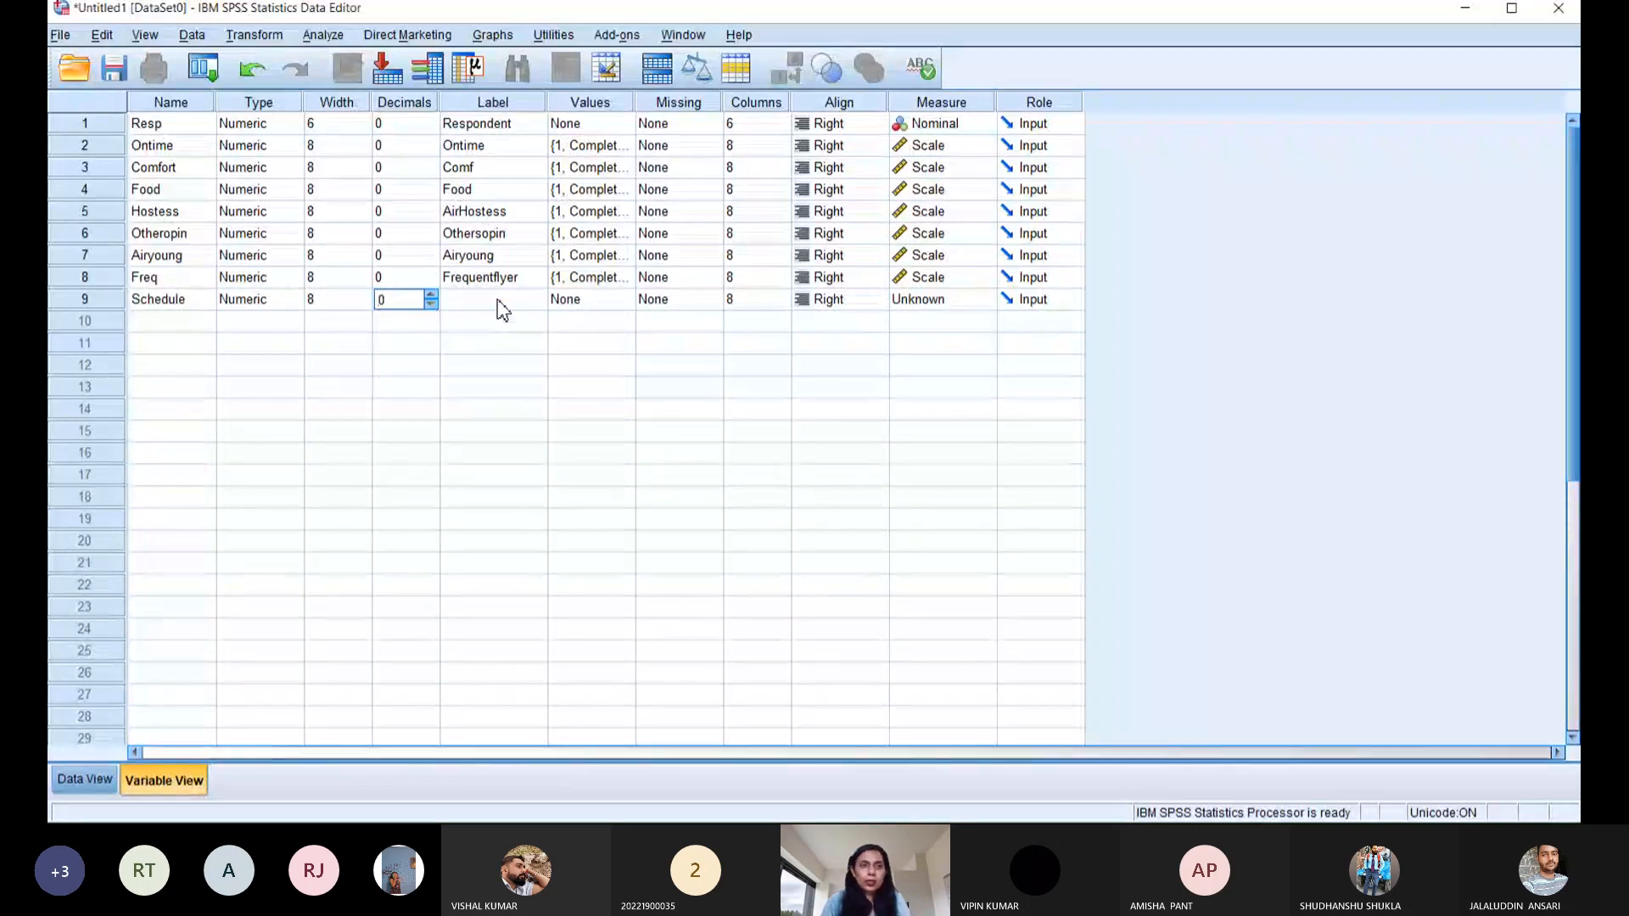
pyautogui.click(500, 302)
pyautogui.write('Sche')
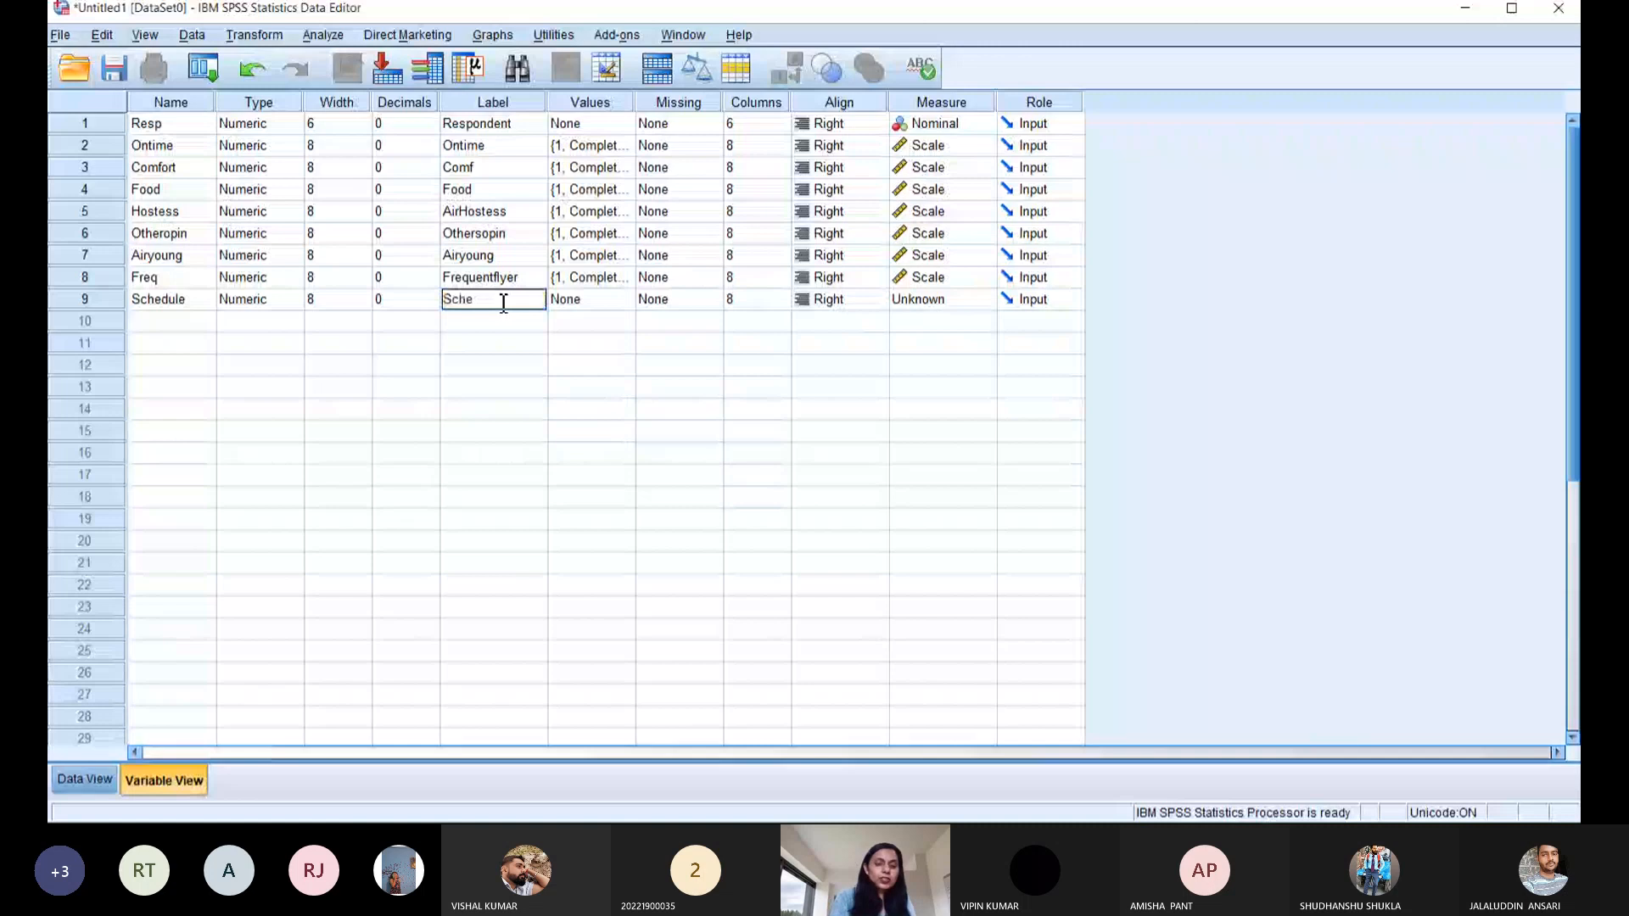
pyautogui.write('du')
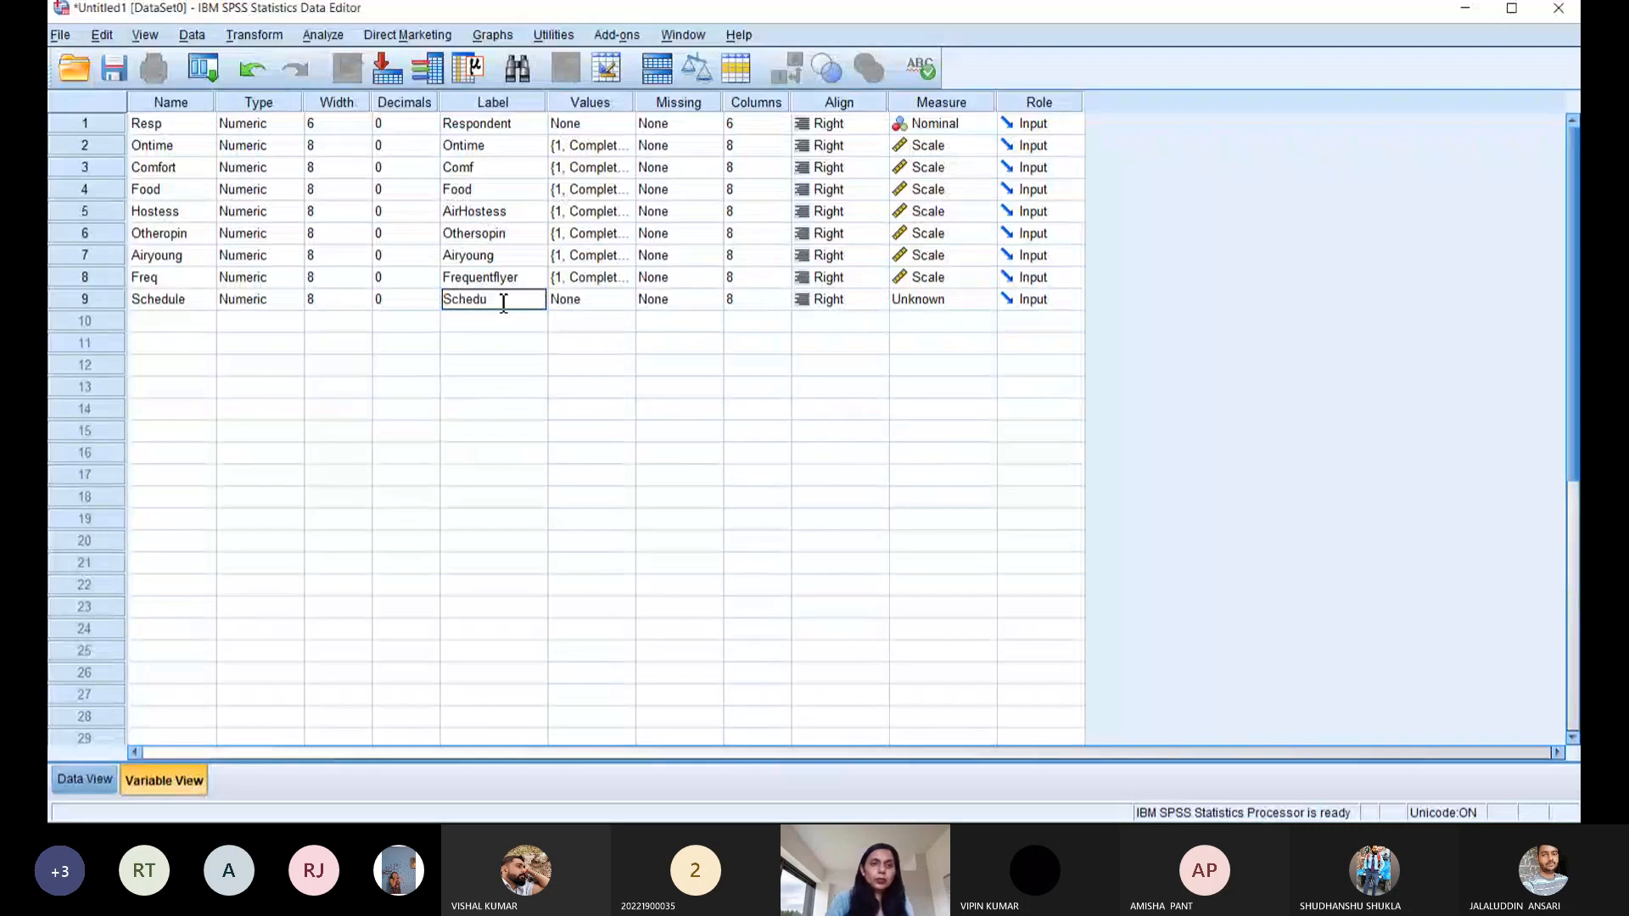
pyautogui.write('le')
# - Copy Freq's agreement-scale value labels to the Schedule variable and set its measurement level to Scale
pyautogui.click(614, 303)
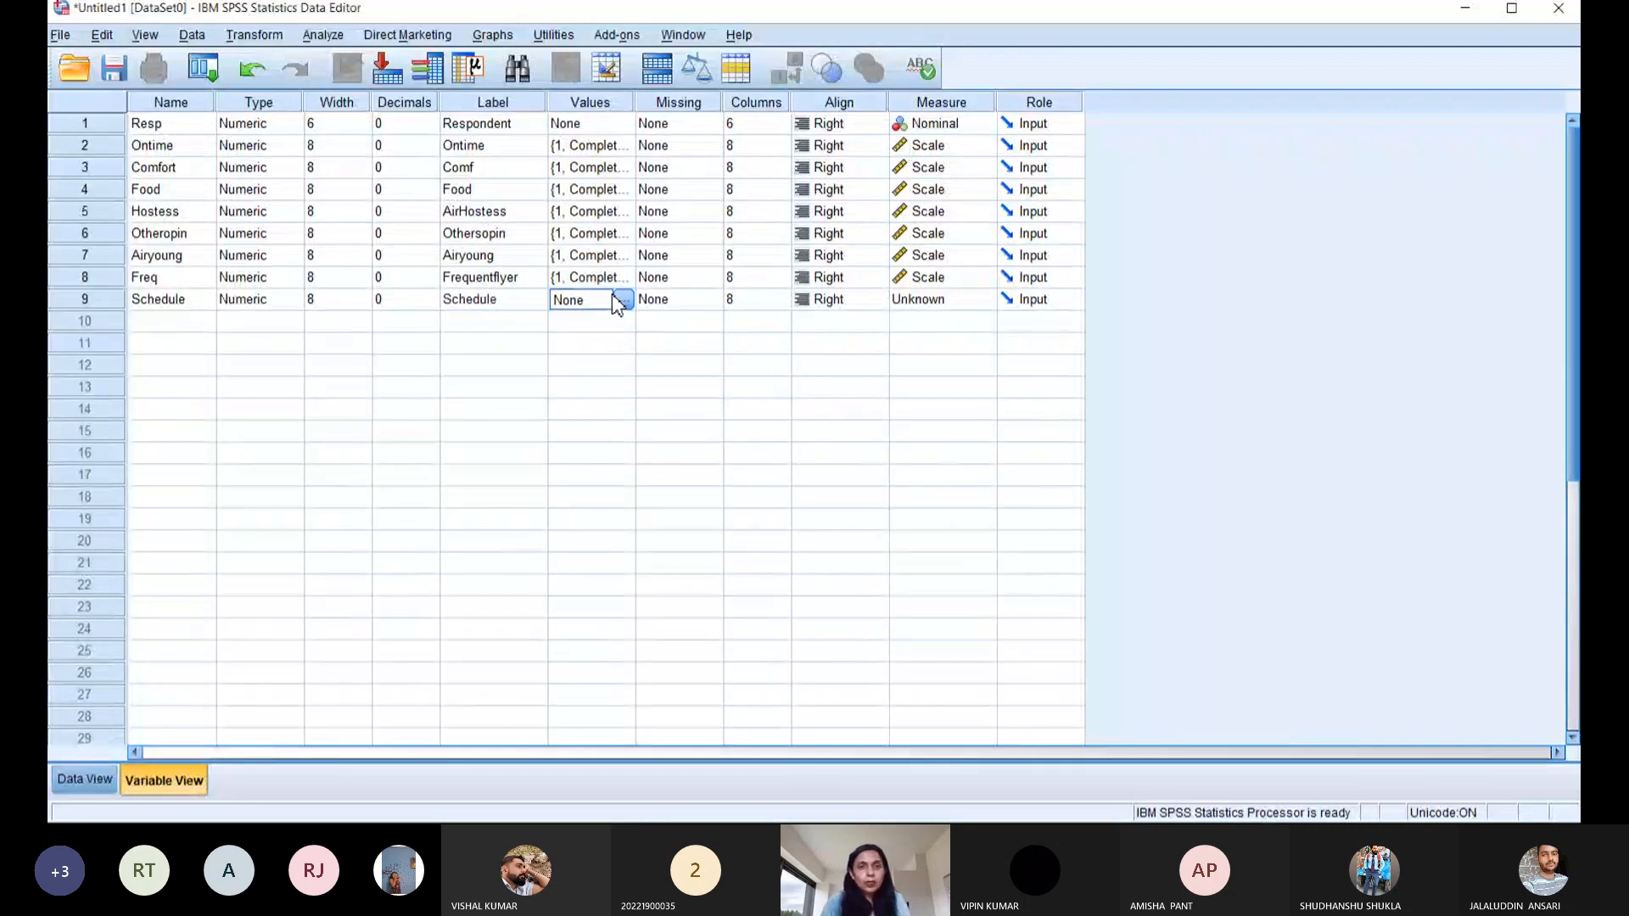
pyautogui.click(606, 280)
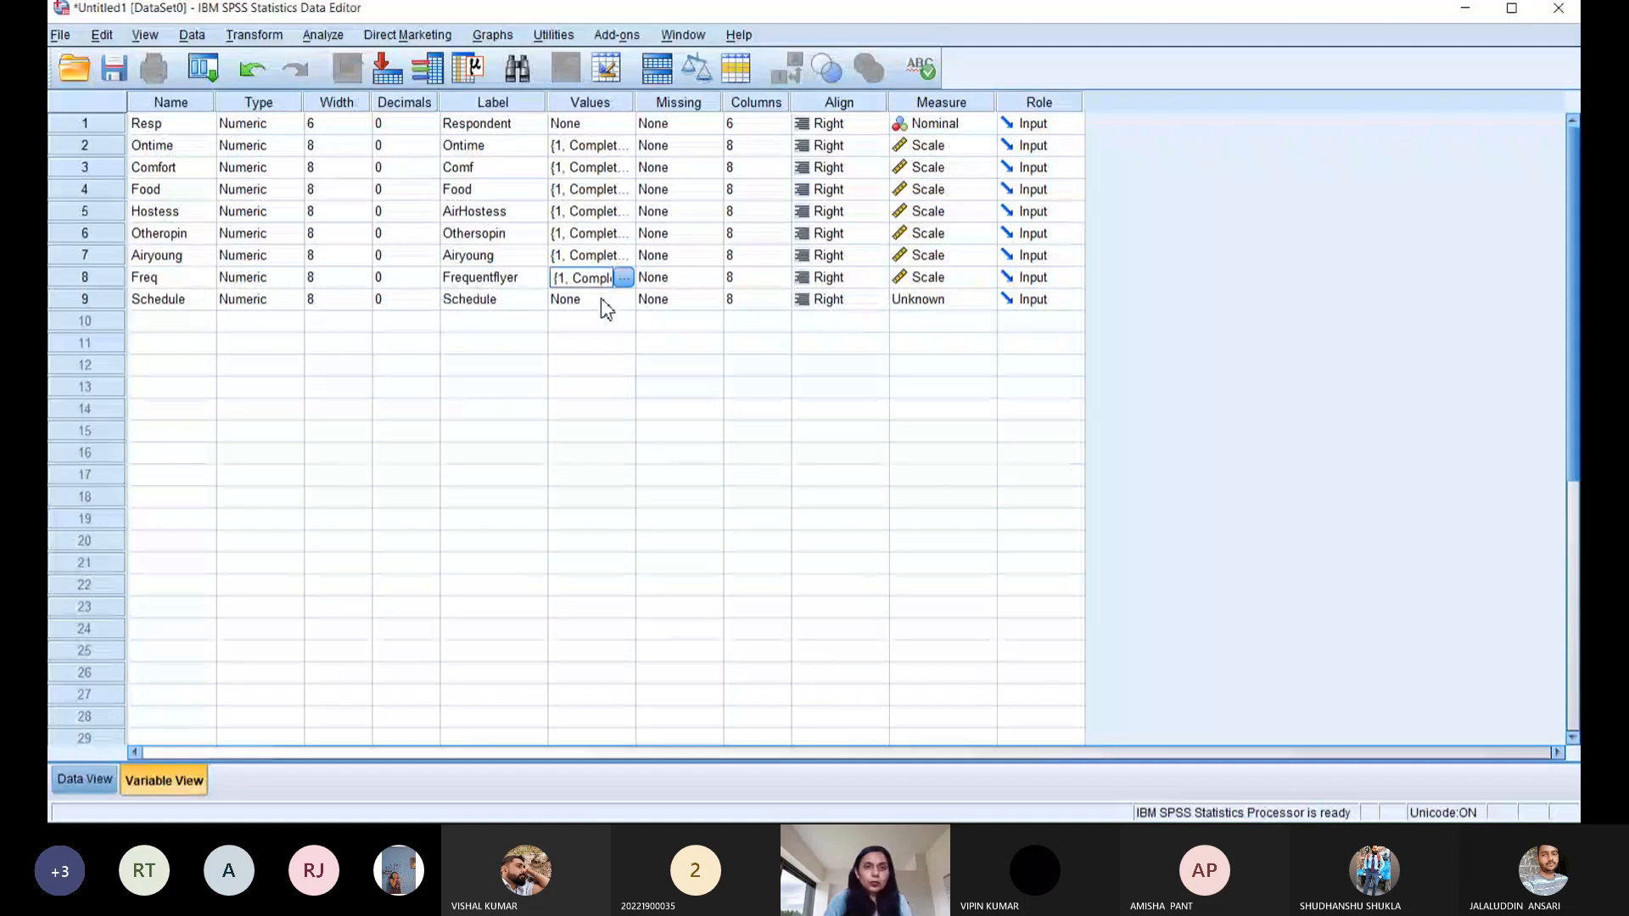
pyautogui.hotkey('ctrl', 'v')
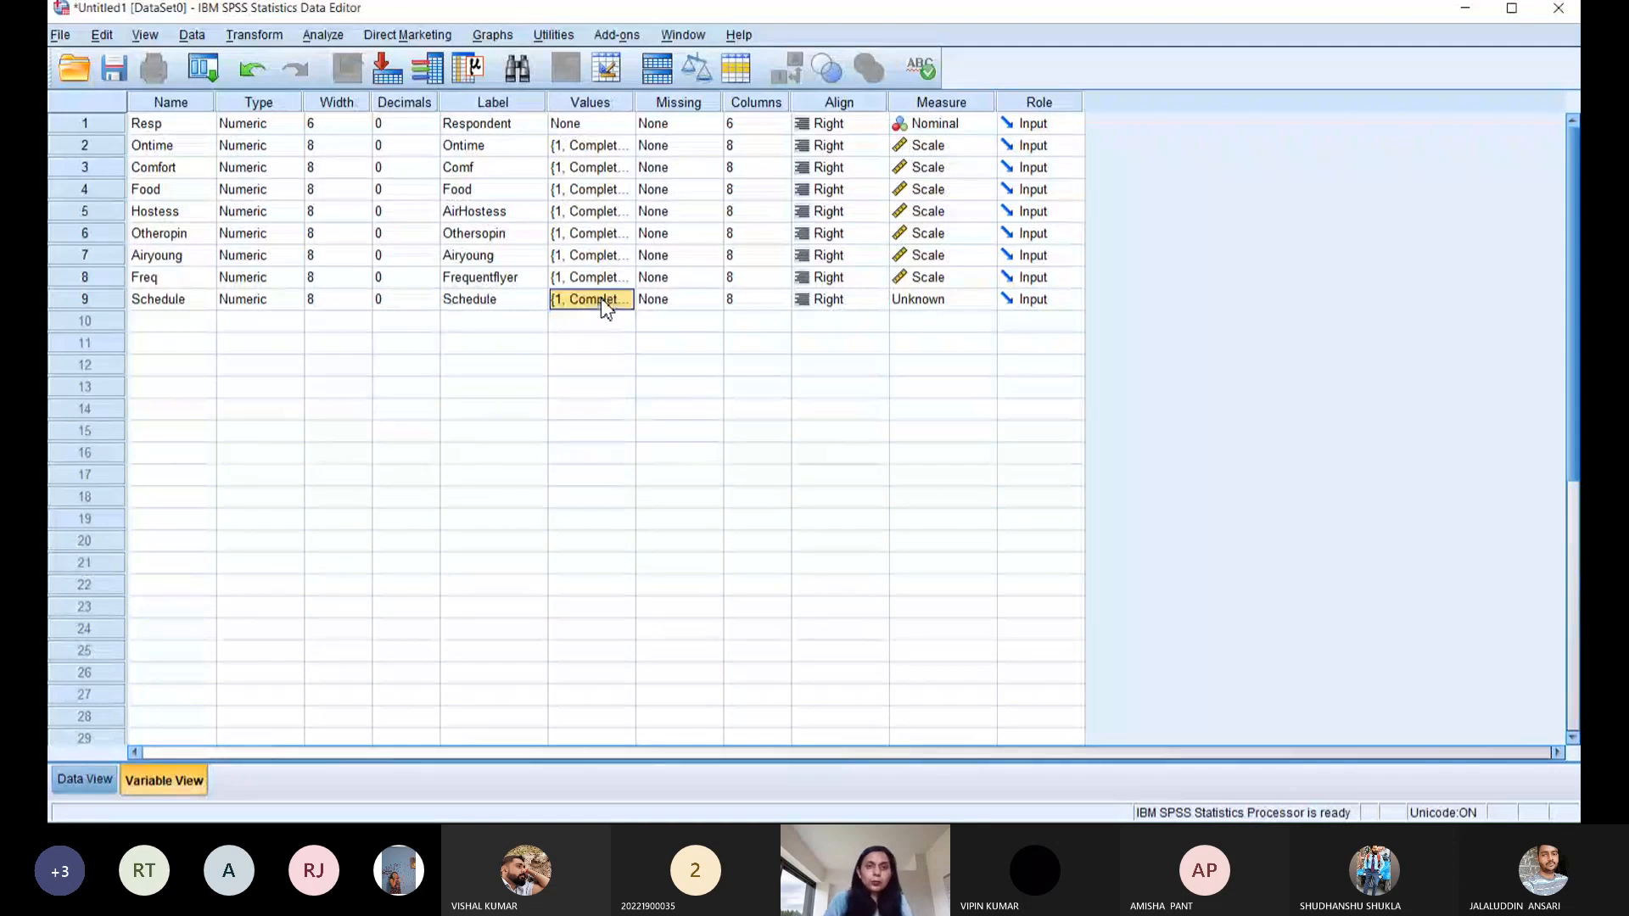
pyautogui.click(901, 306)
pyautogui.click(916, 326)
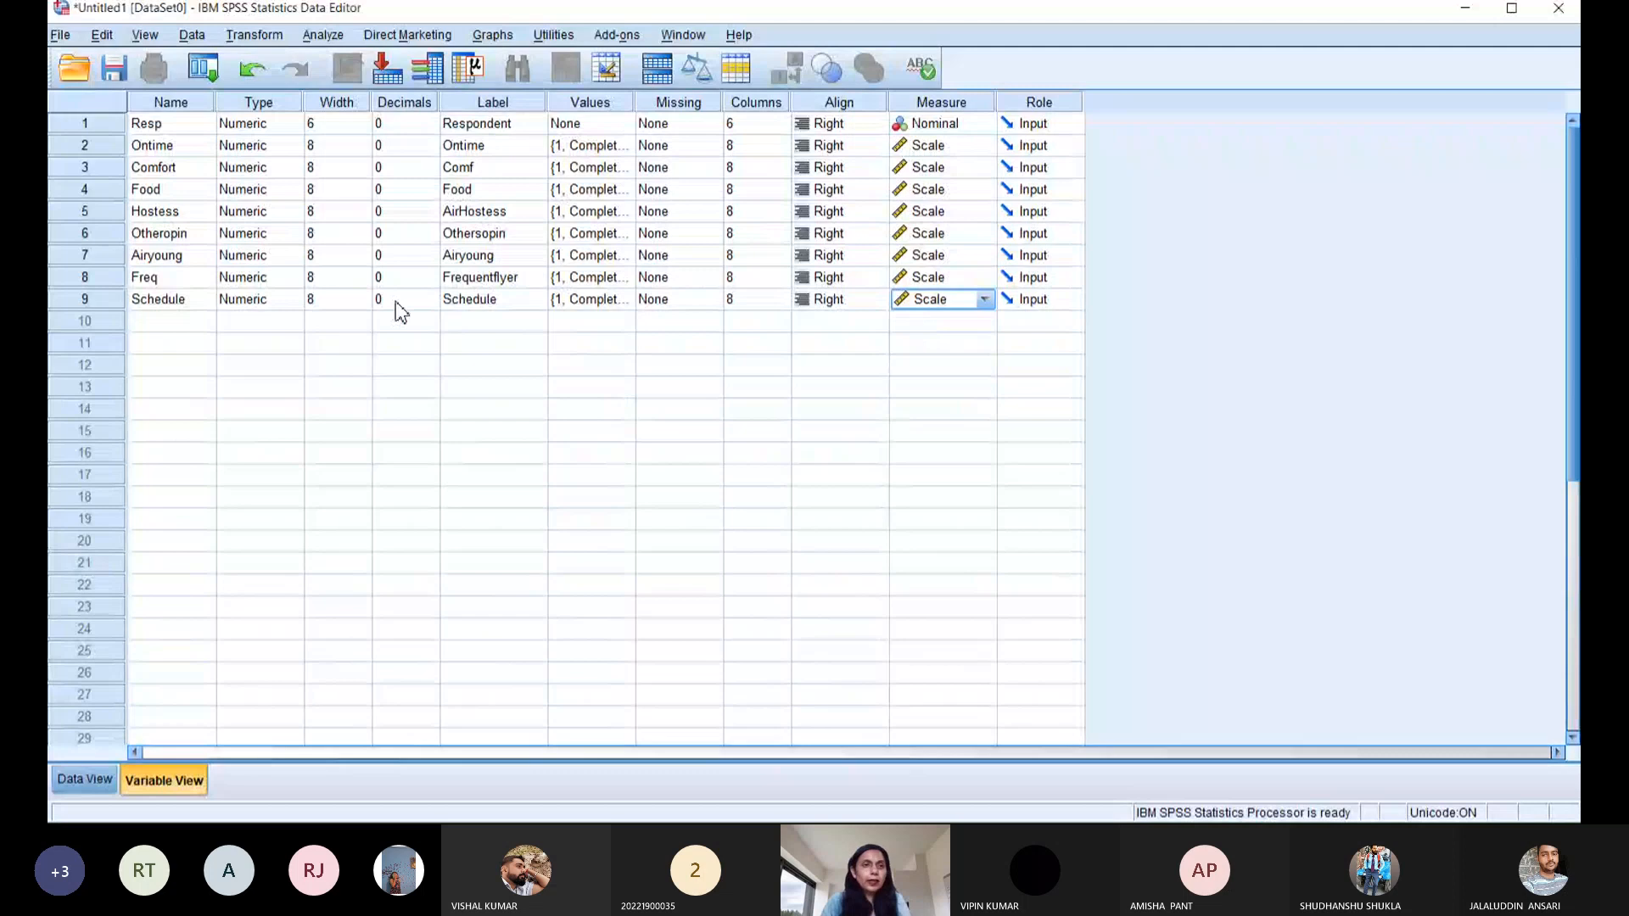
# - Create a tenth variable named Mom below Schedule and set its decimals to 0
pyautogui.click(157, 335)
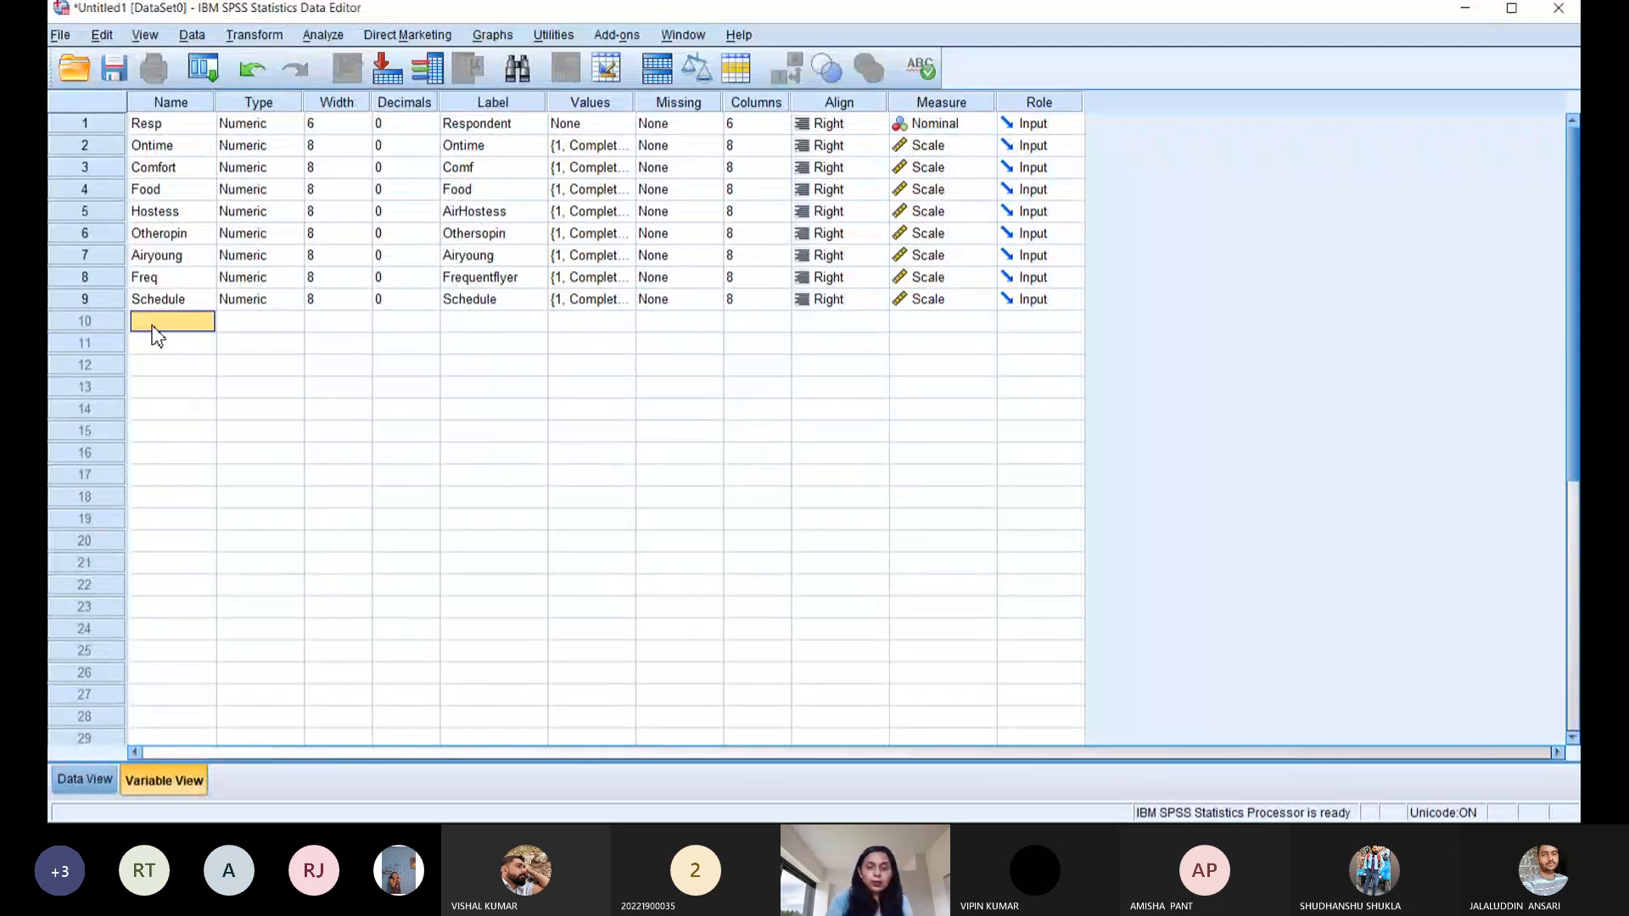
pyautogui.write('Mom')
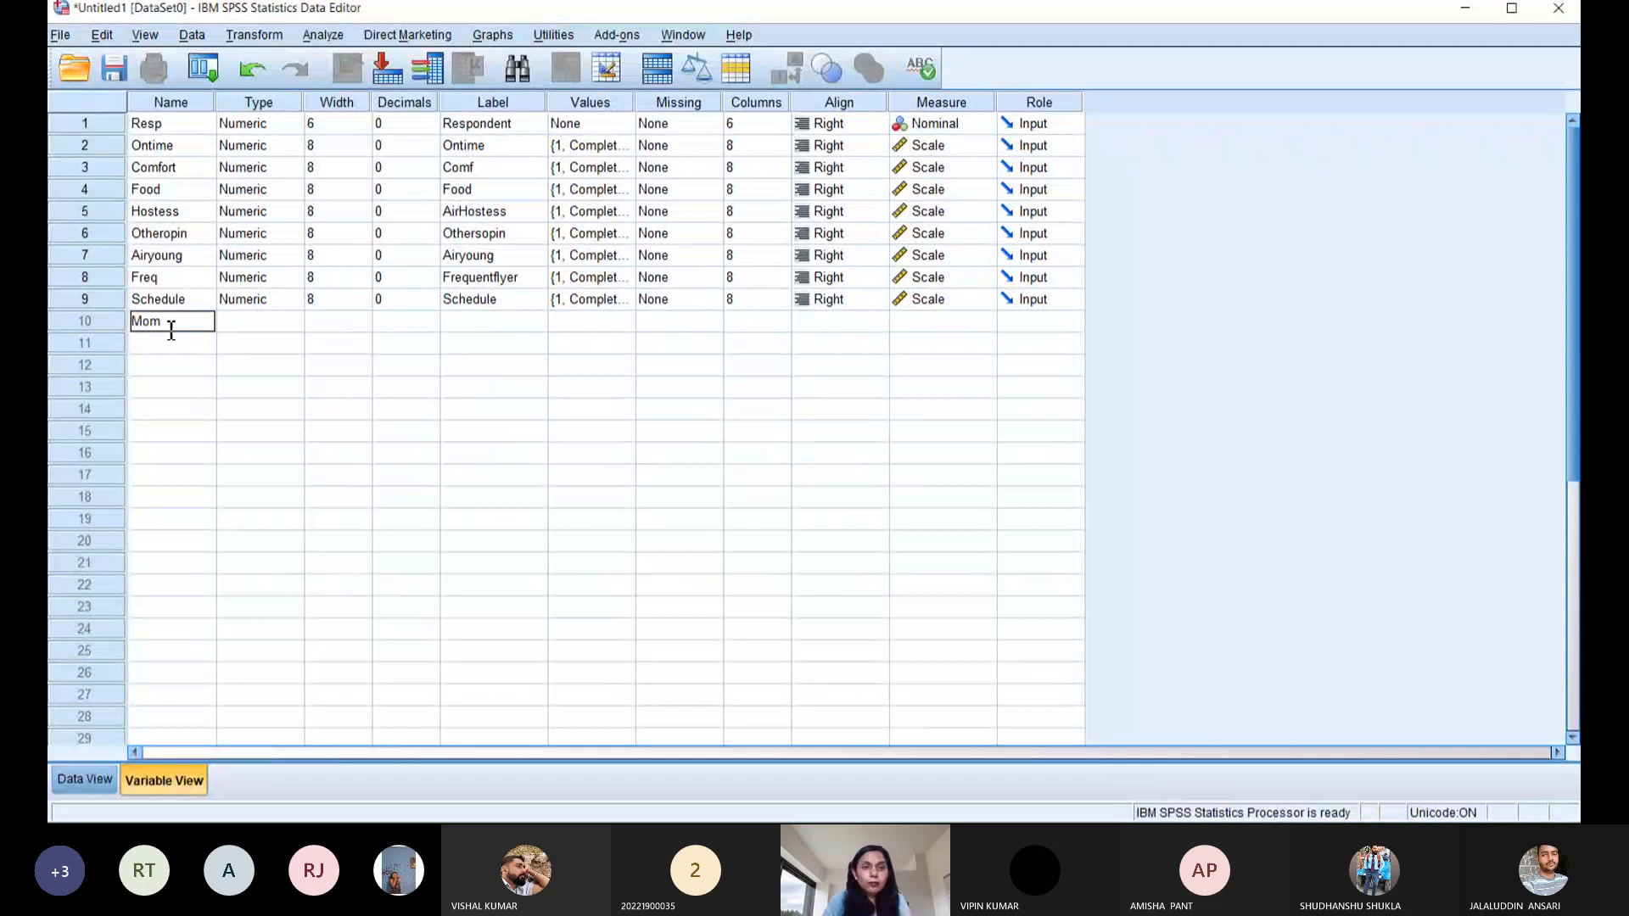
pyautogui.click(247, 321)
pyautogui.click(388, 321)
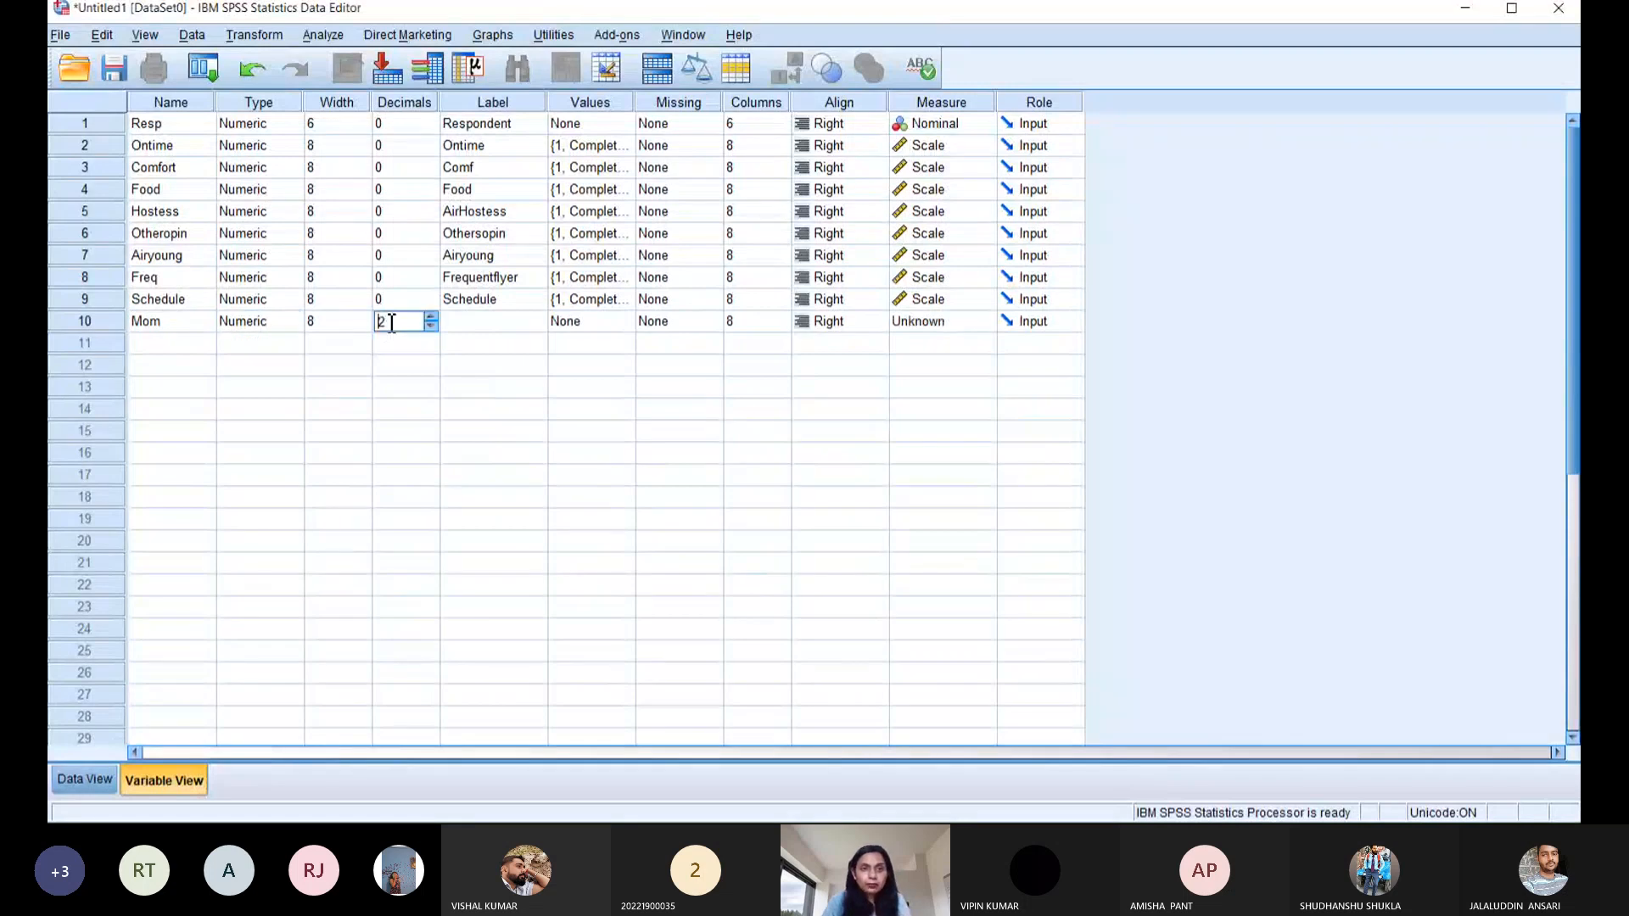
pyautogui.click(431, 326)
pyautogui.click(431, 326)
# - Rename the Mom variable to Safety and enter Saftey as its label
pyautogui.click(156, 331)
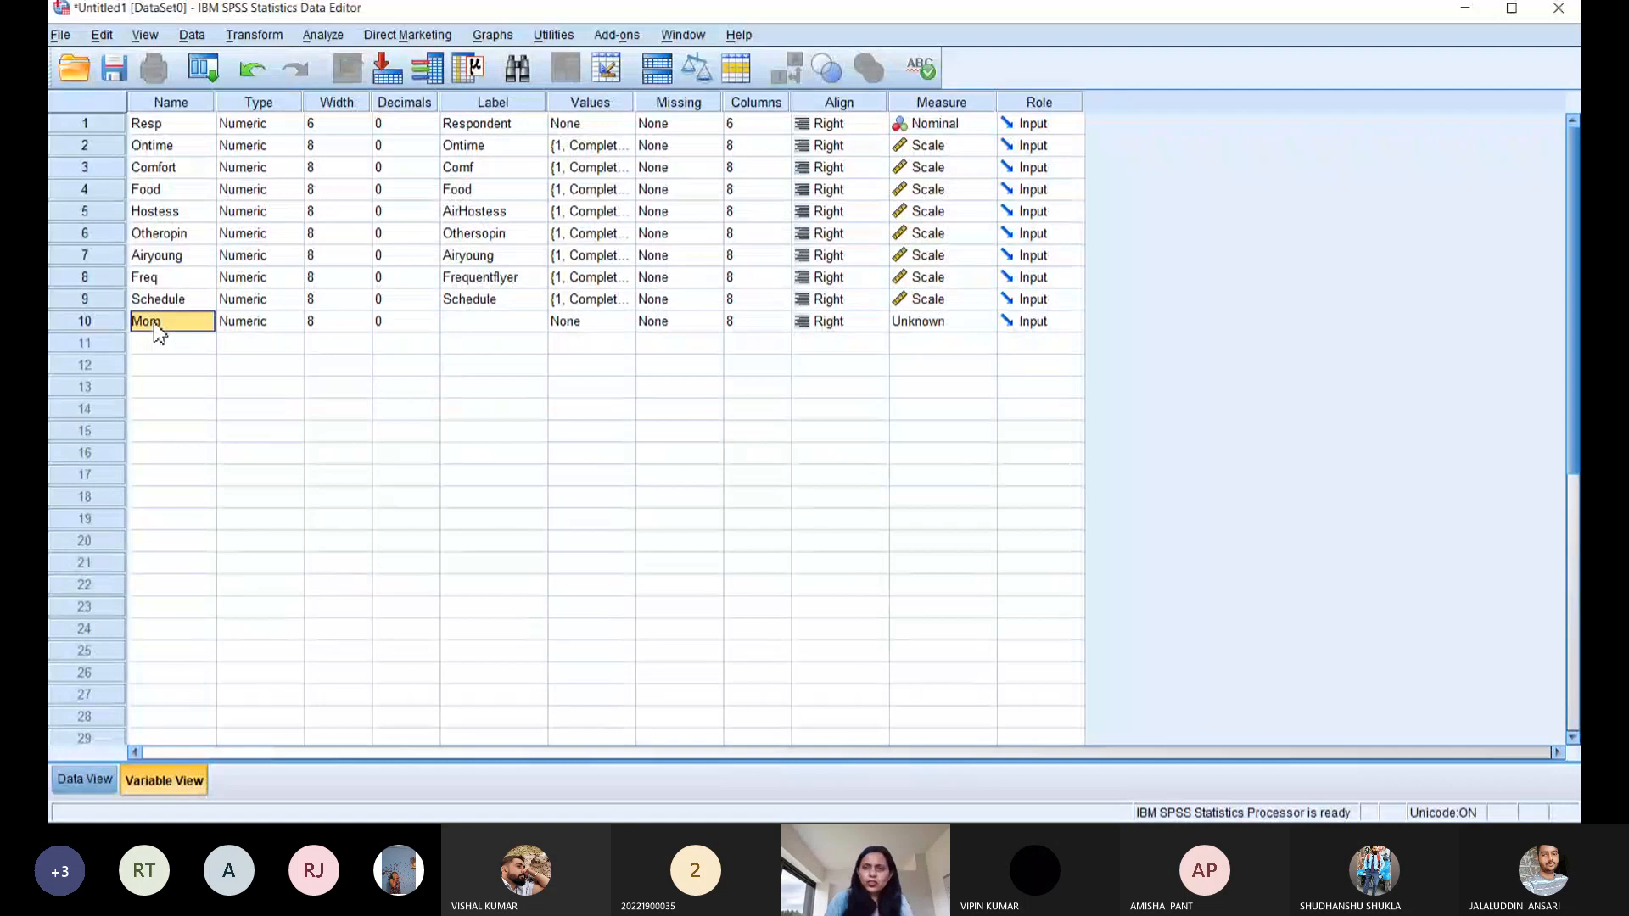
pyautogui.write('Safe')
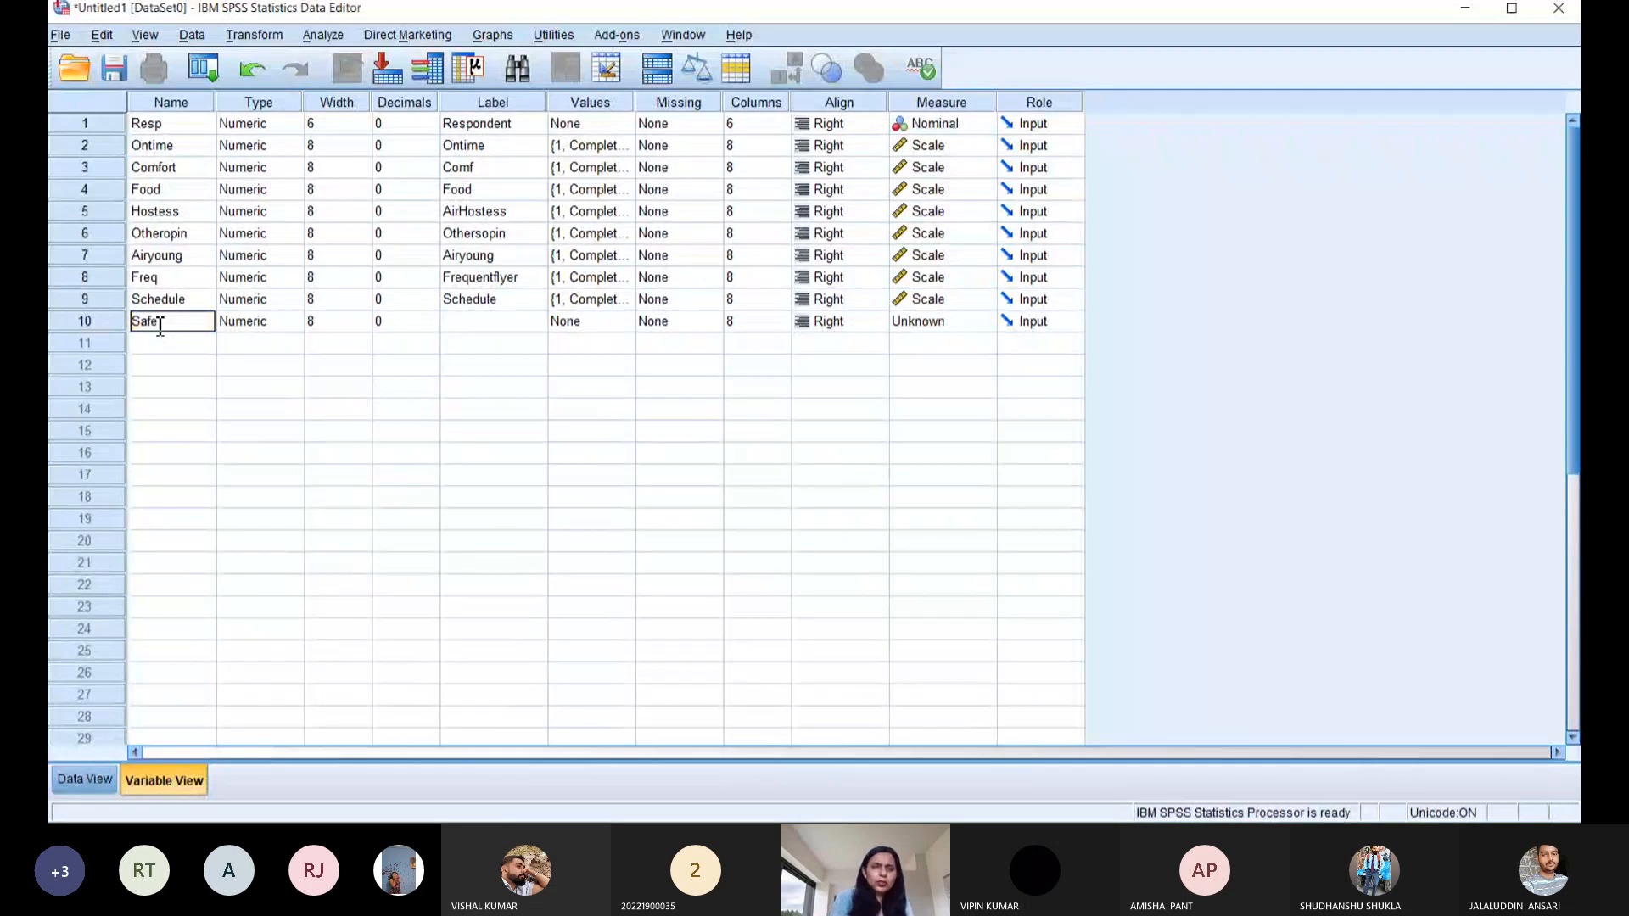
pyautogui.write('ty')
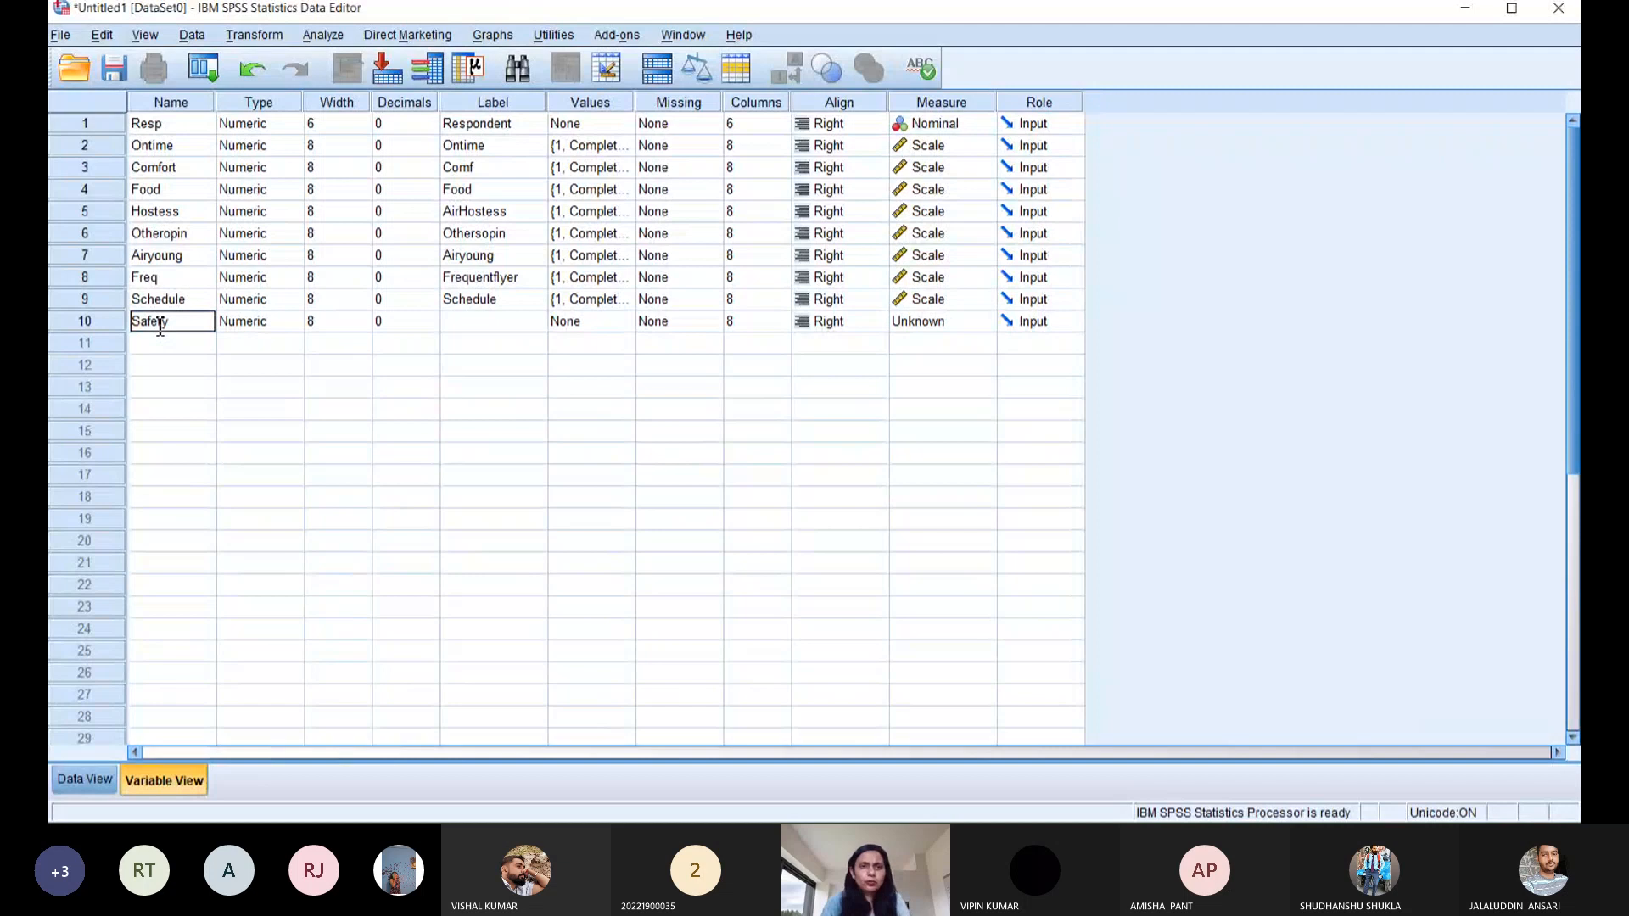
pyautogui.click(481, 331)
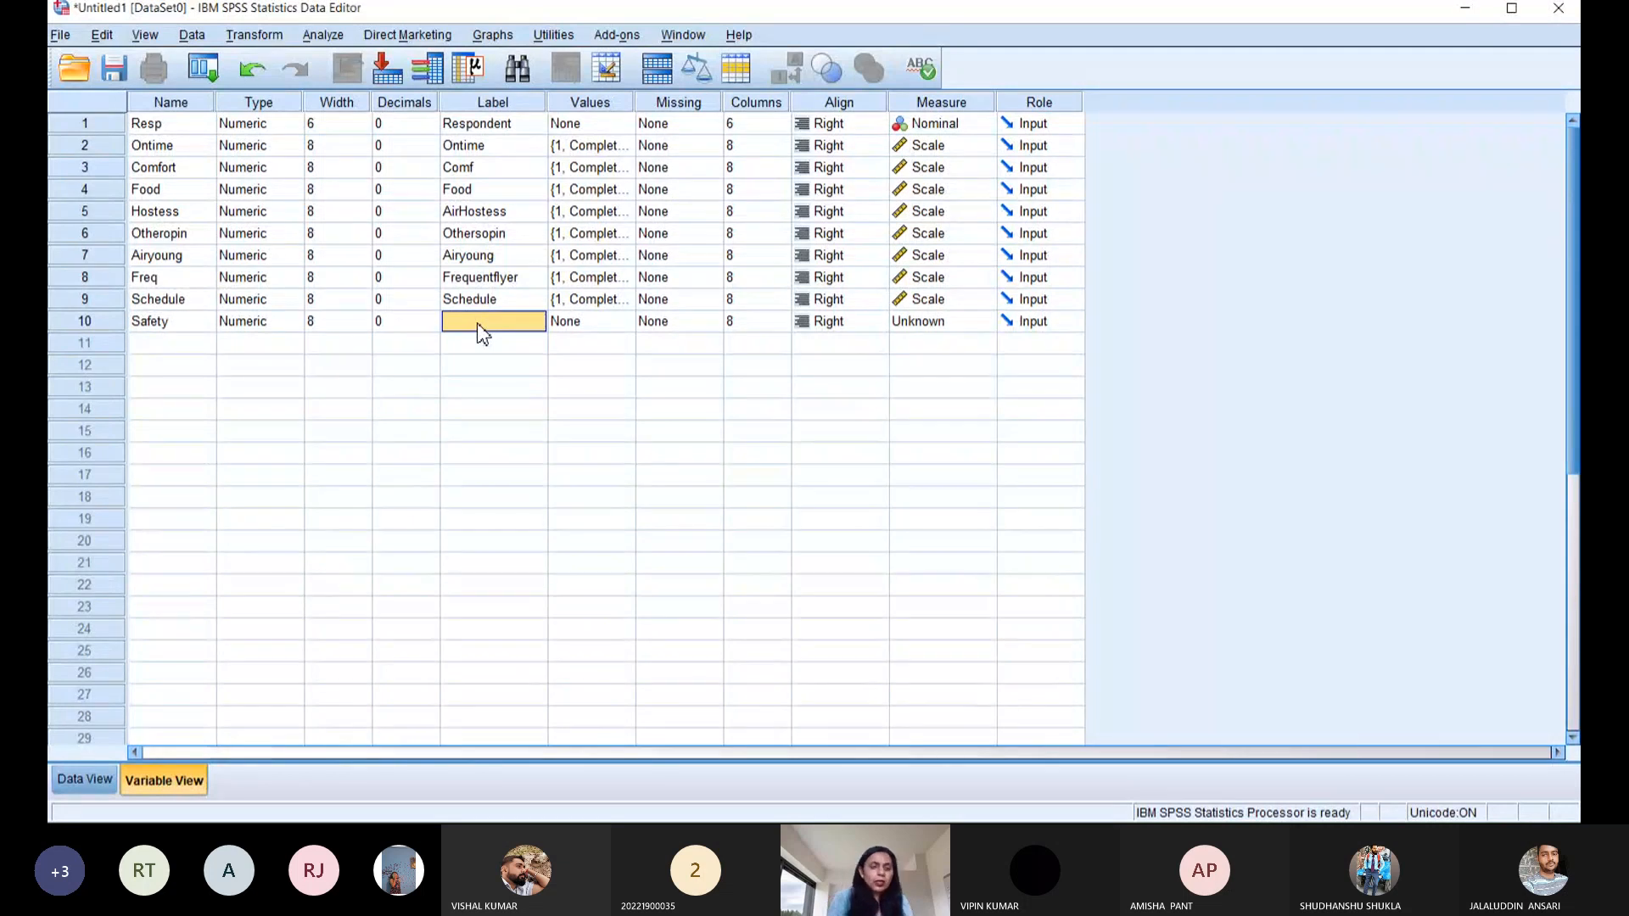
pyautogui.write('Saftey')
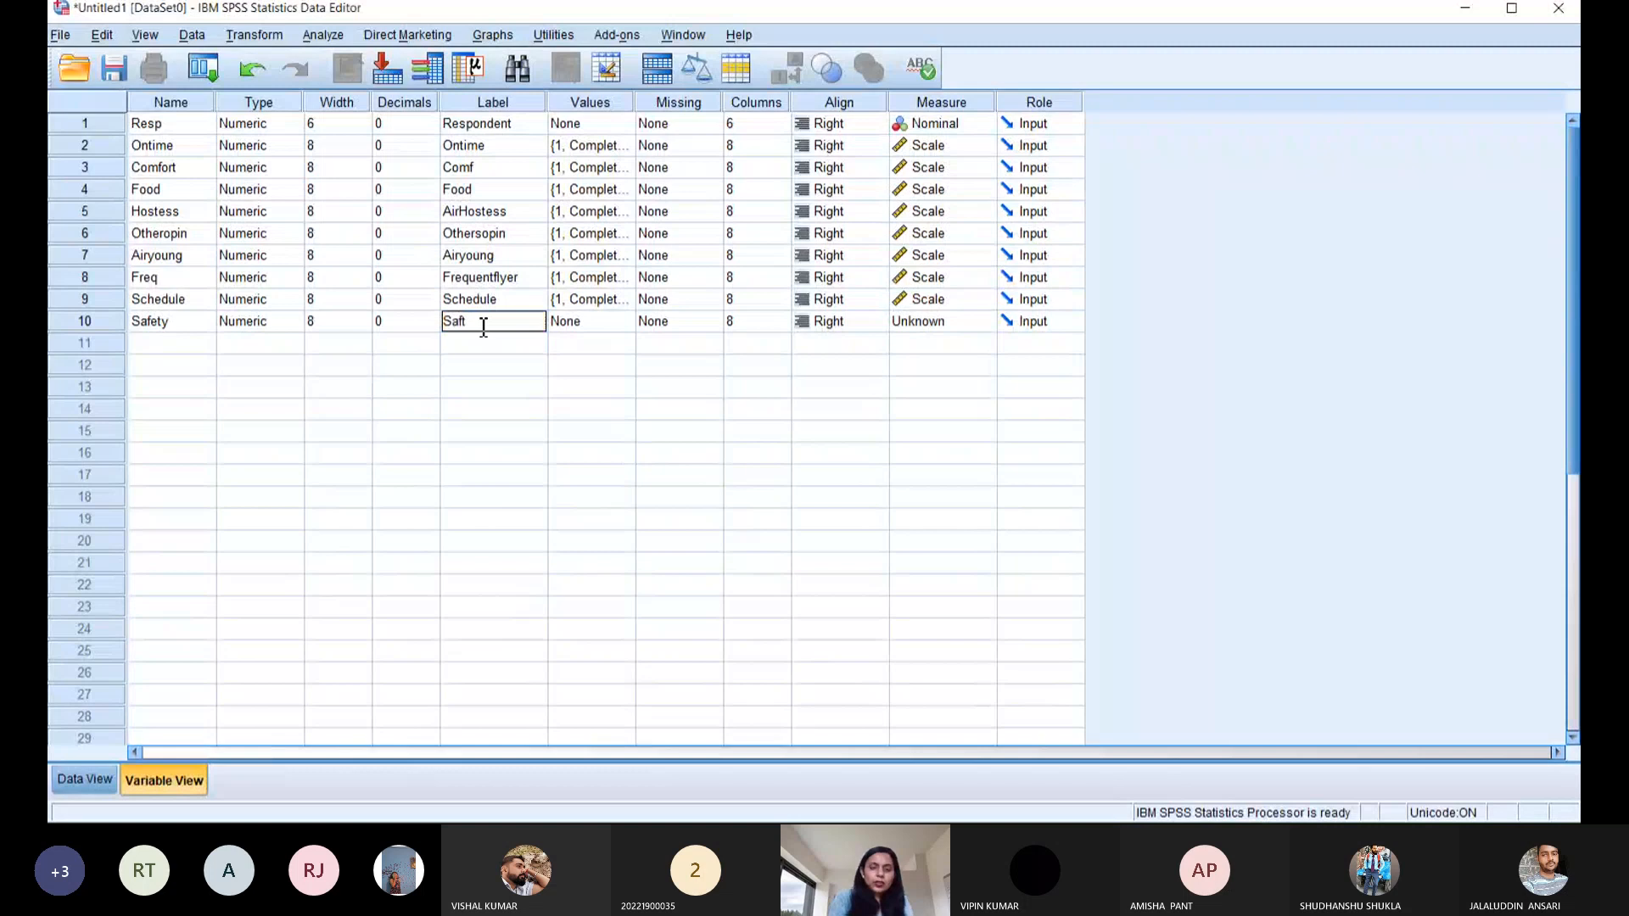
# - Copy Schedule's agreement-scale value labels to the Safety variable and set its measurement level to Scale
pyautogui.click(585, 325)
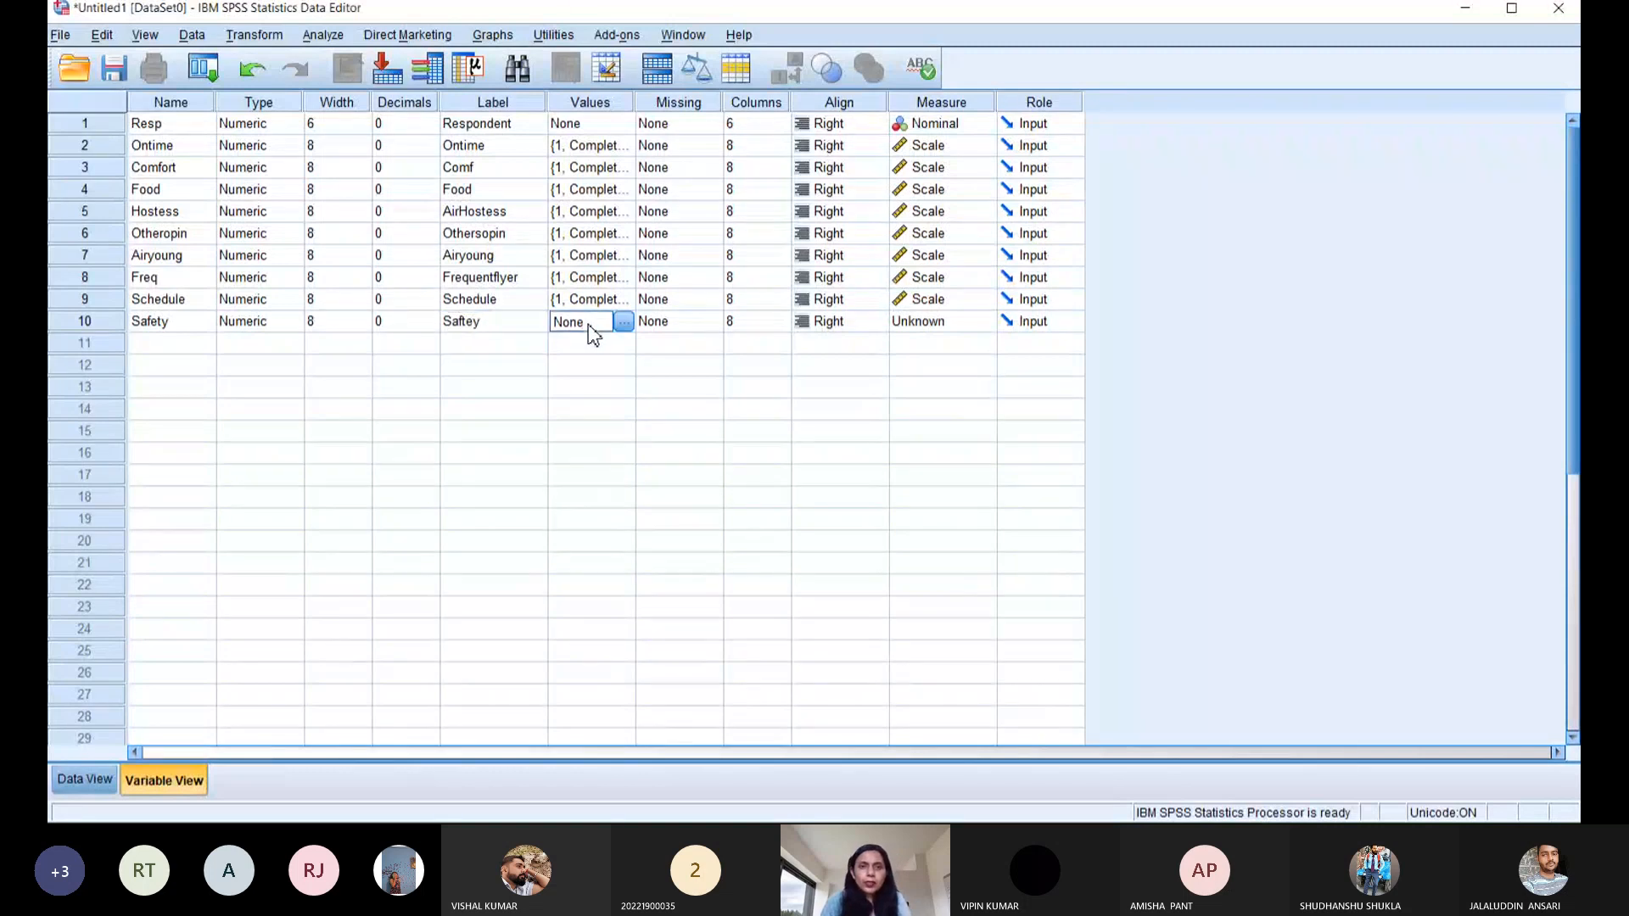
pyautogui.click(592, 302)
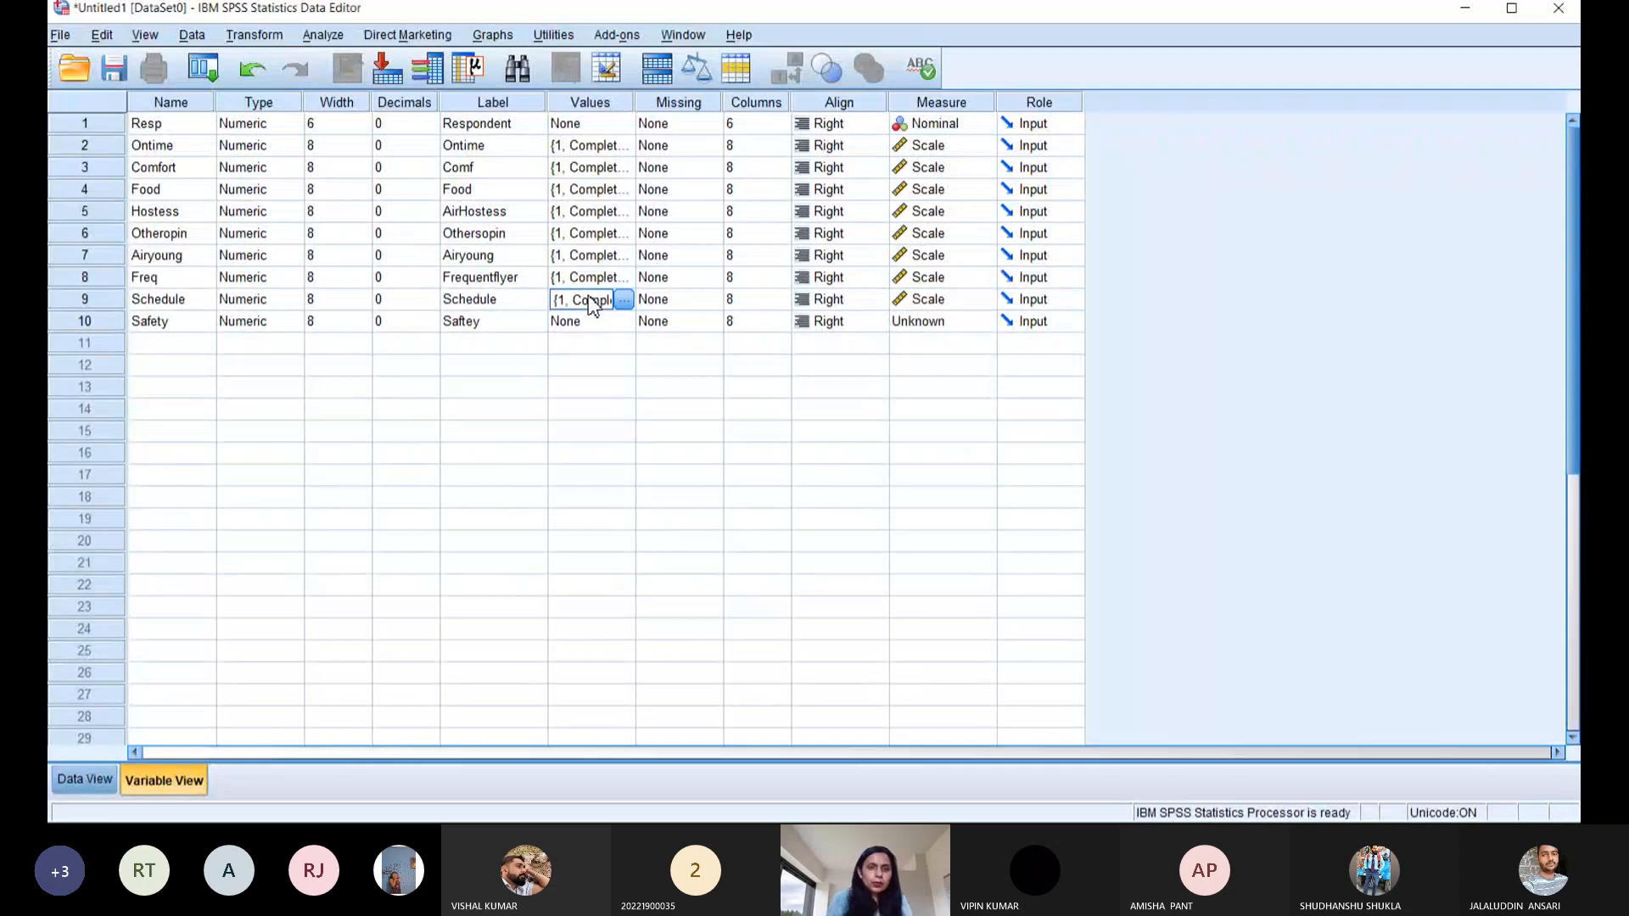
pyautogui.click(598, 324)
pyautogui.hotkey('ctrl', 'v')
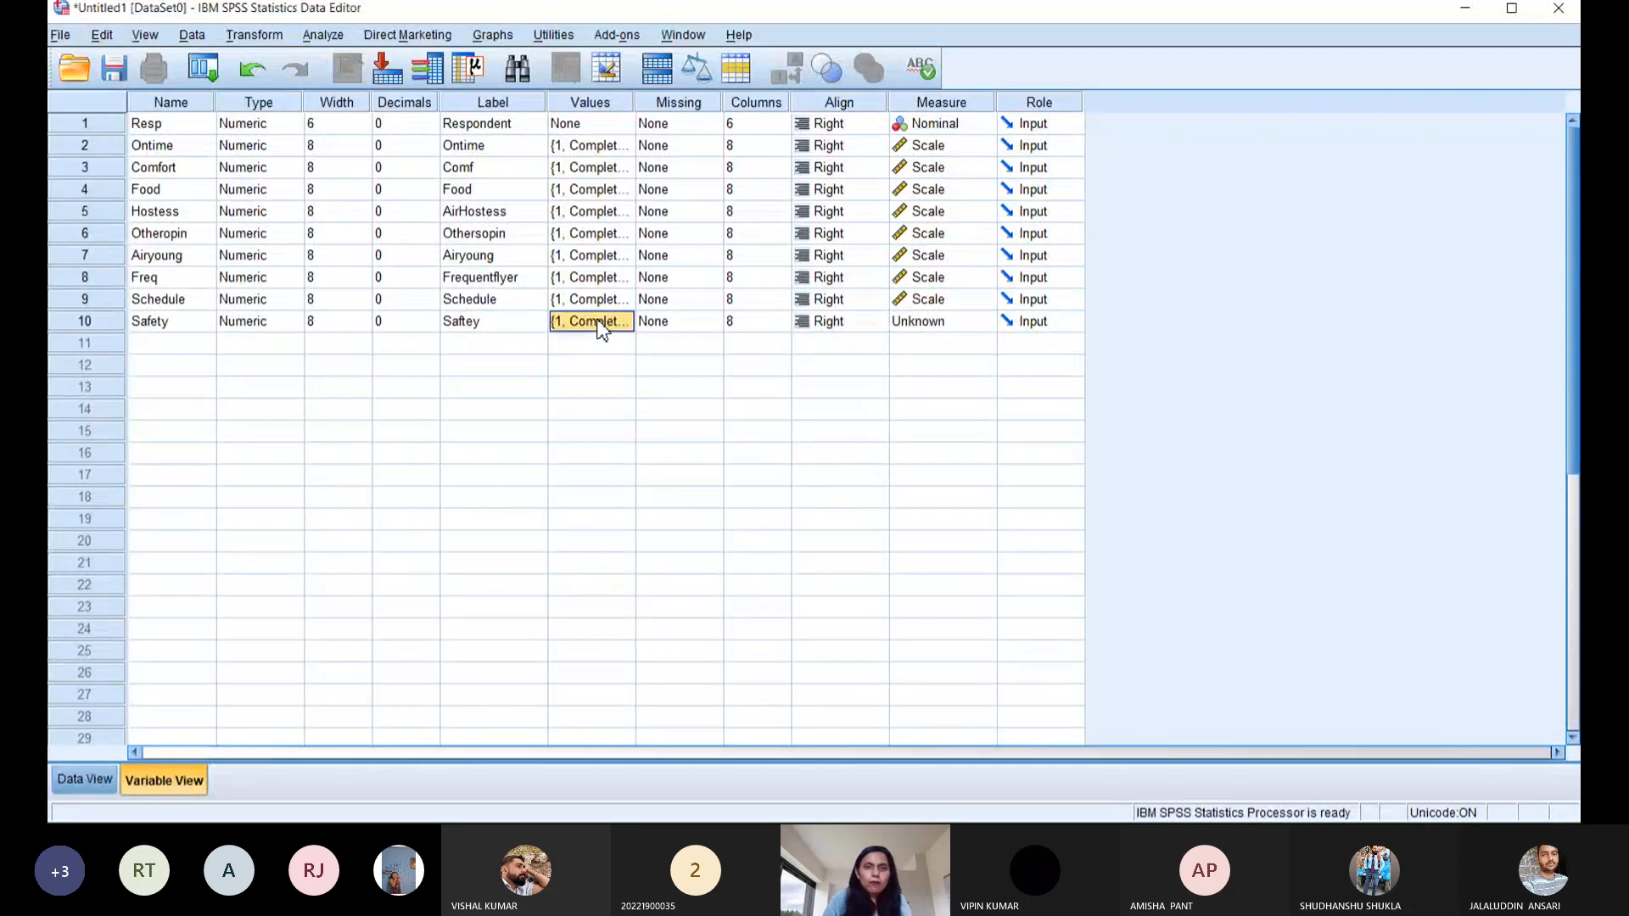
pyautogui.click(933, 327)
pyautogui.click(931, 341)
# - Create an eleventh variable named Lifestyle below Safety
pyautogui.click(153, 353)
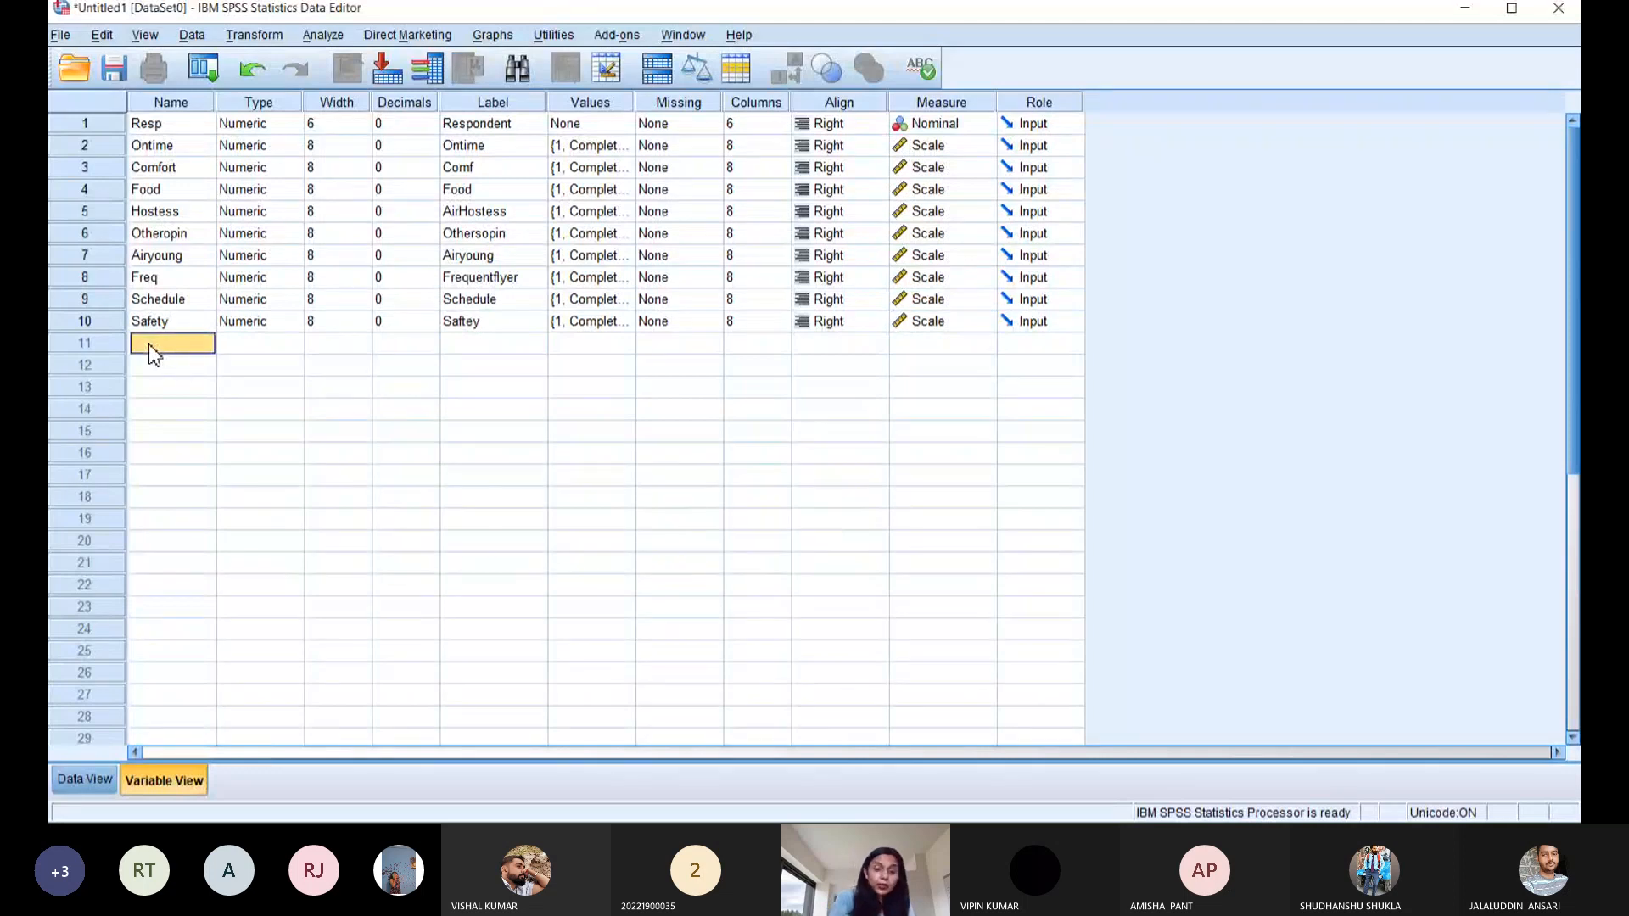
pyautogui.write('Lifly')
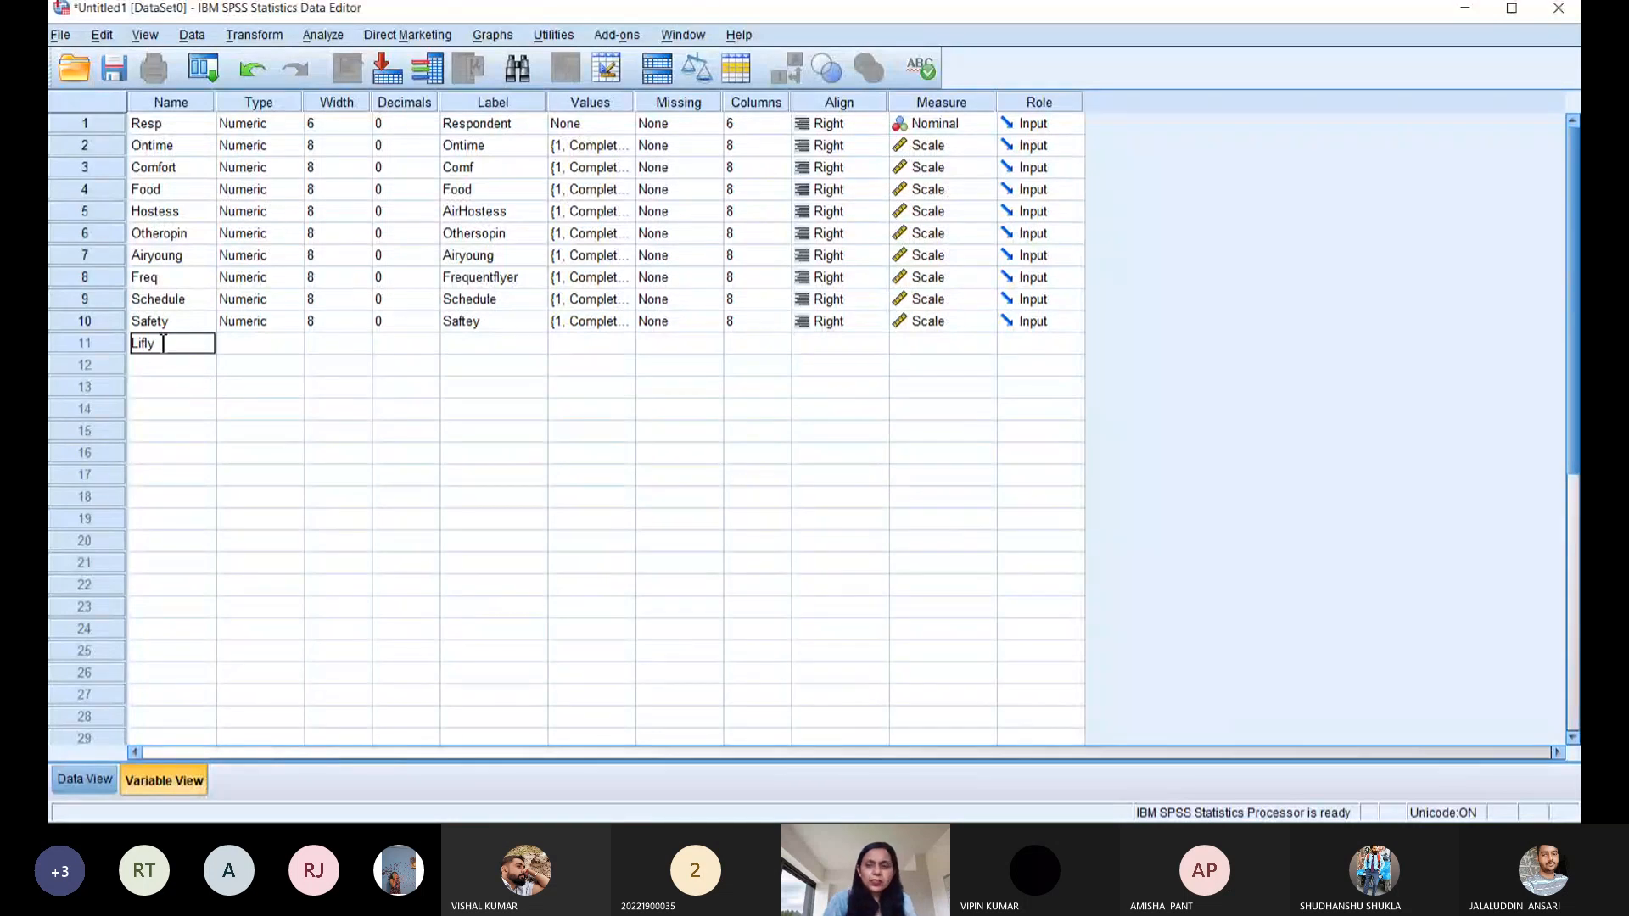
pyautogui.press('BackSpace')
pyautogui.press('BackSpace')
pyautogui.press('BackSpace')
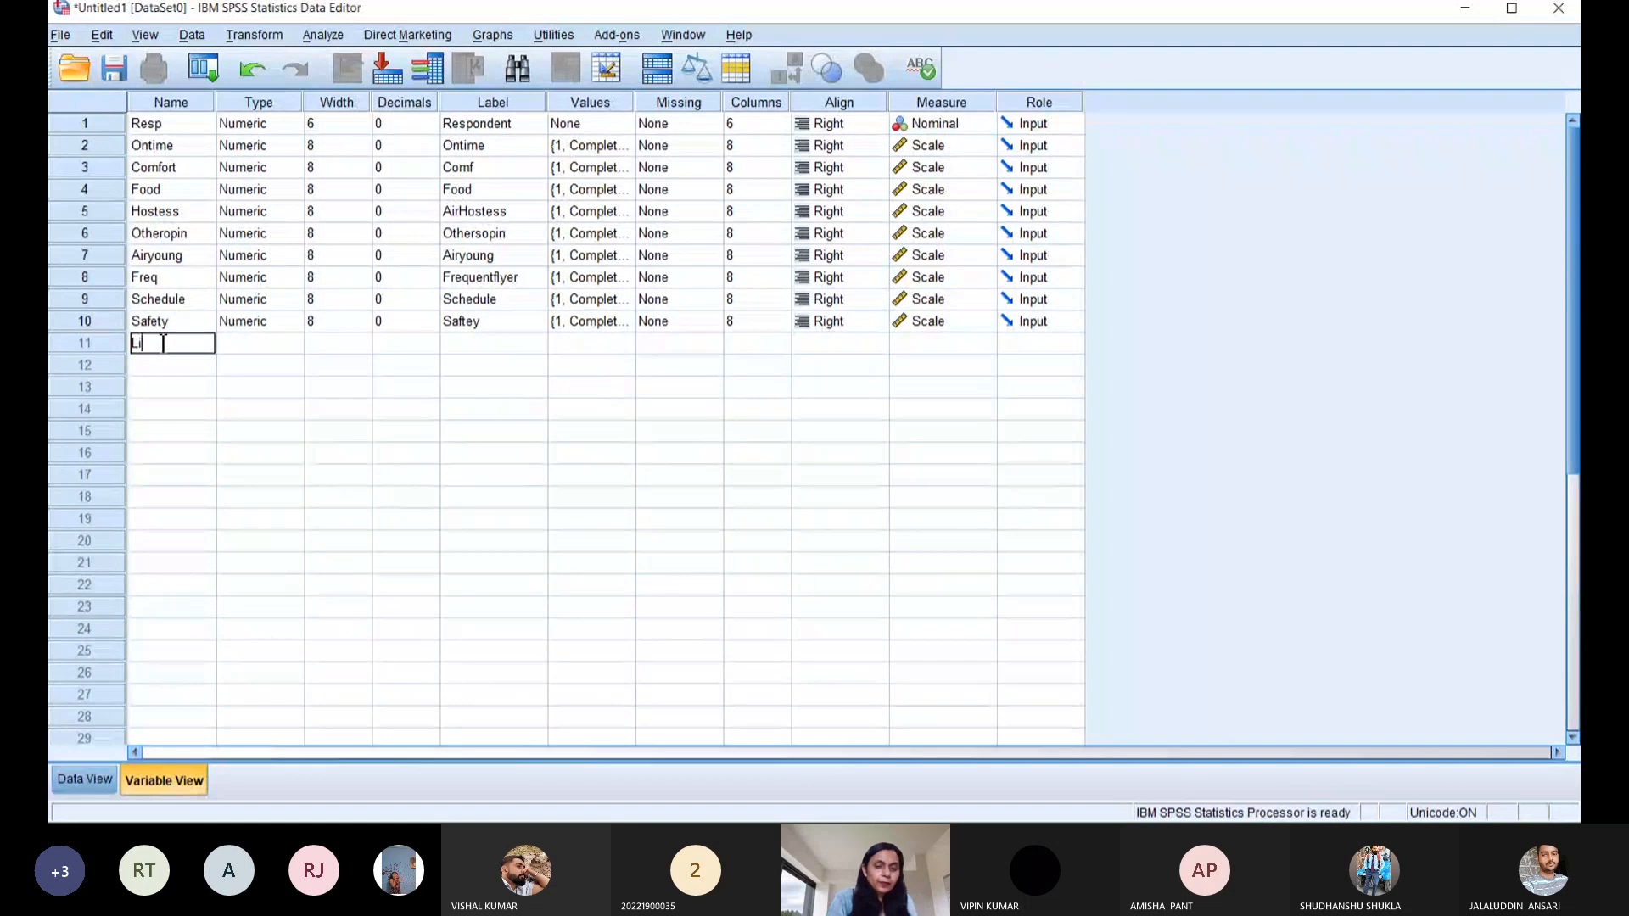
pyautogui.write('fe')
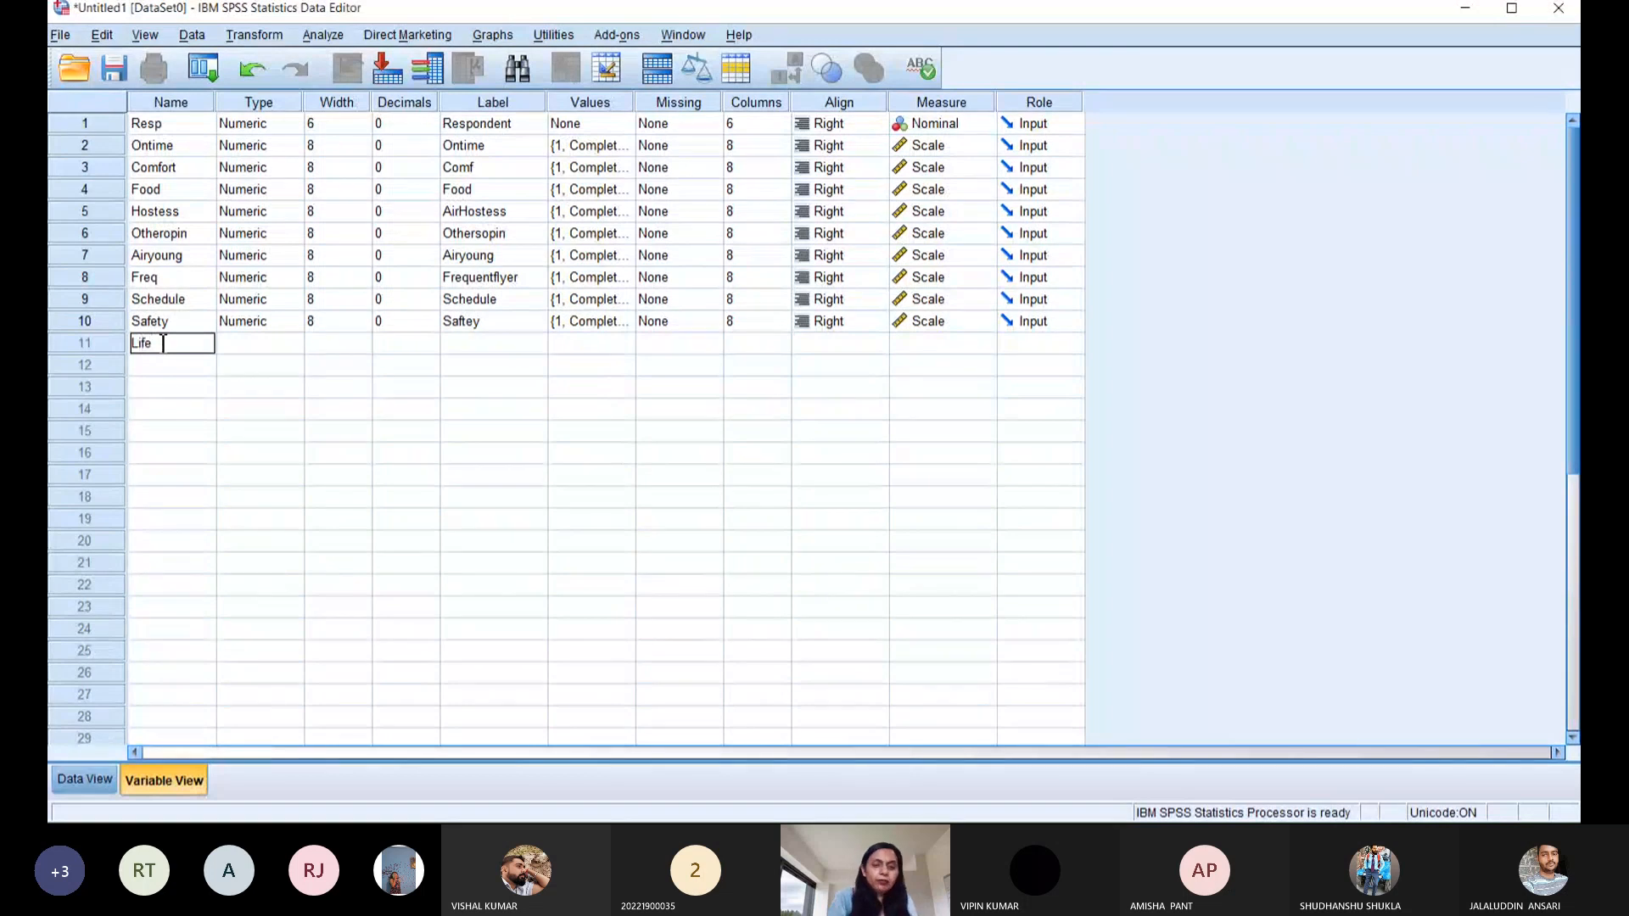
pyautogui.write('st')
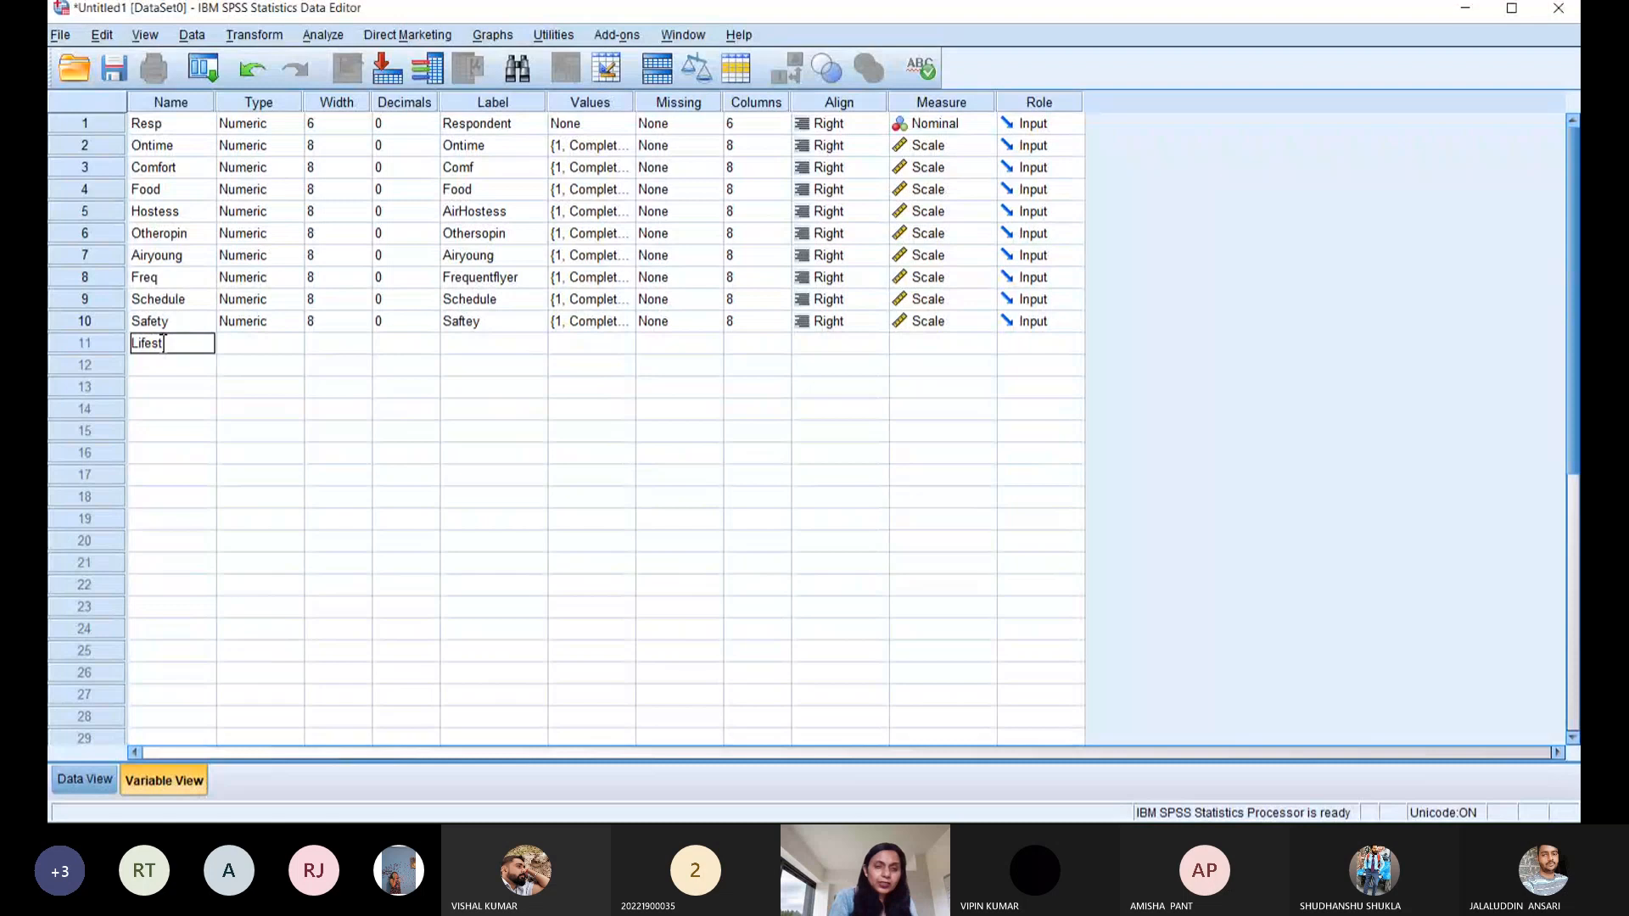
pyautogui.write('yle')
pyautogui.click(270, 348)
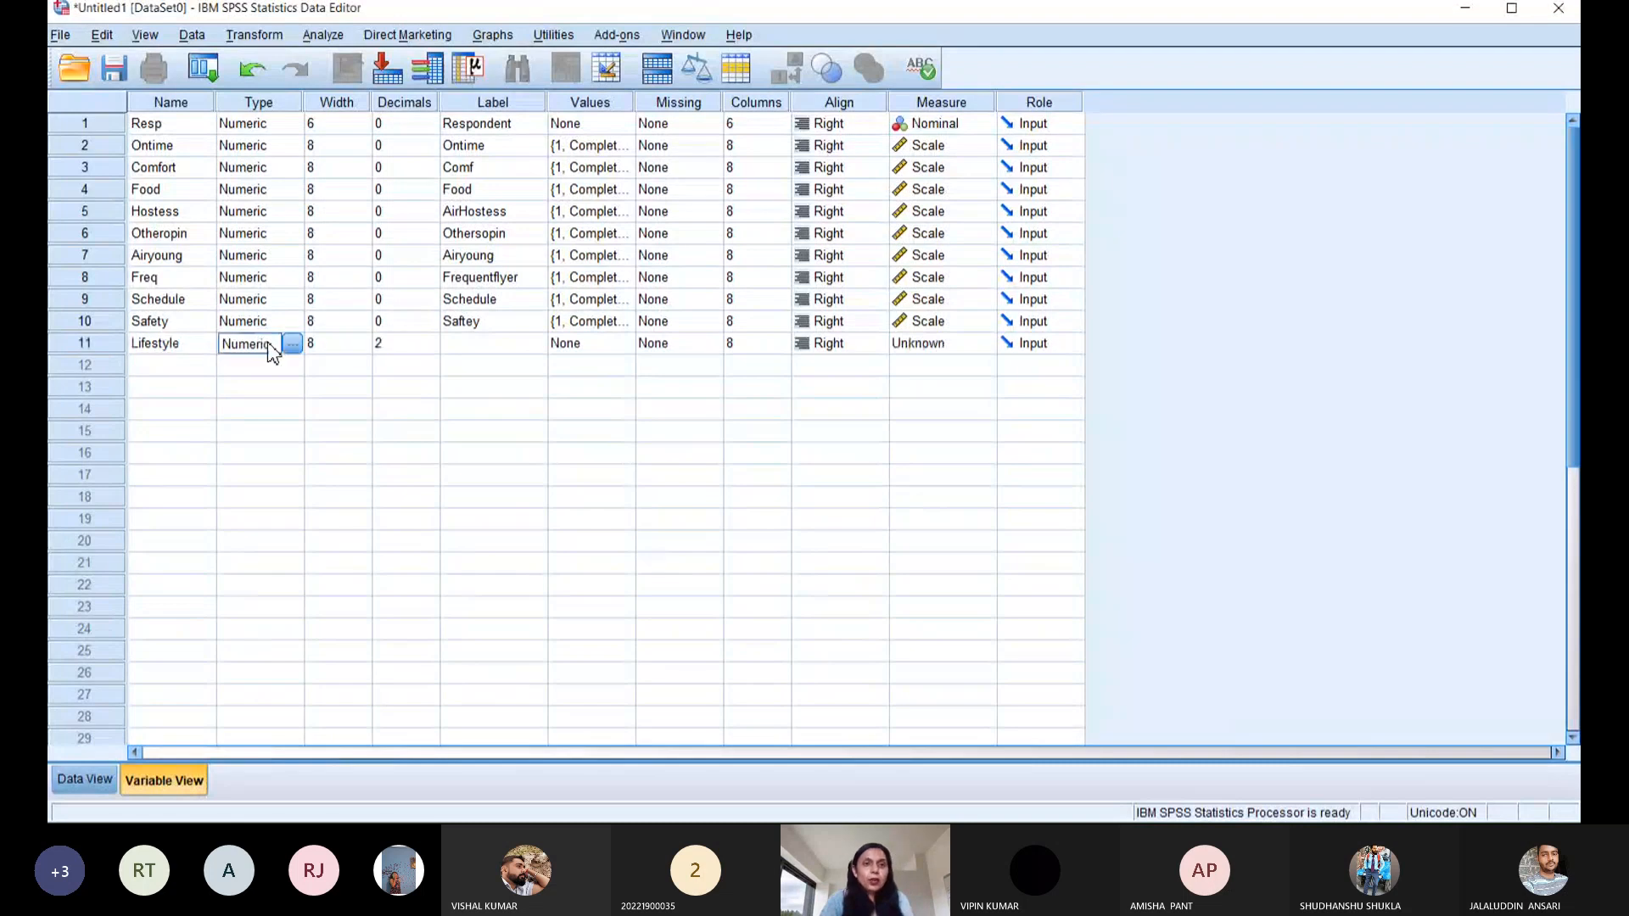
# - Set the Lifestyle variable's decimals to 0
pyautogui.click(405, 363)
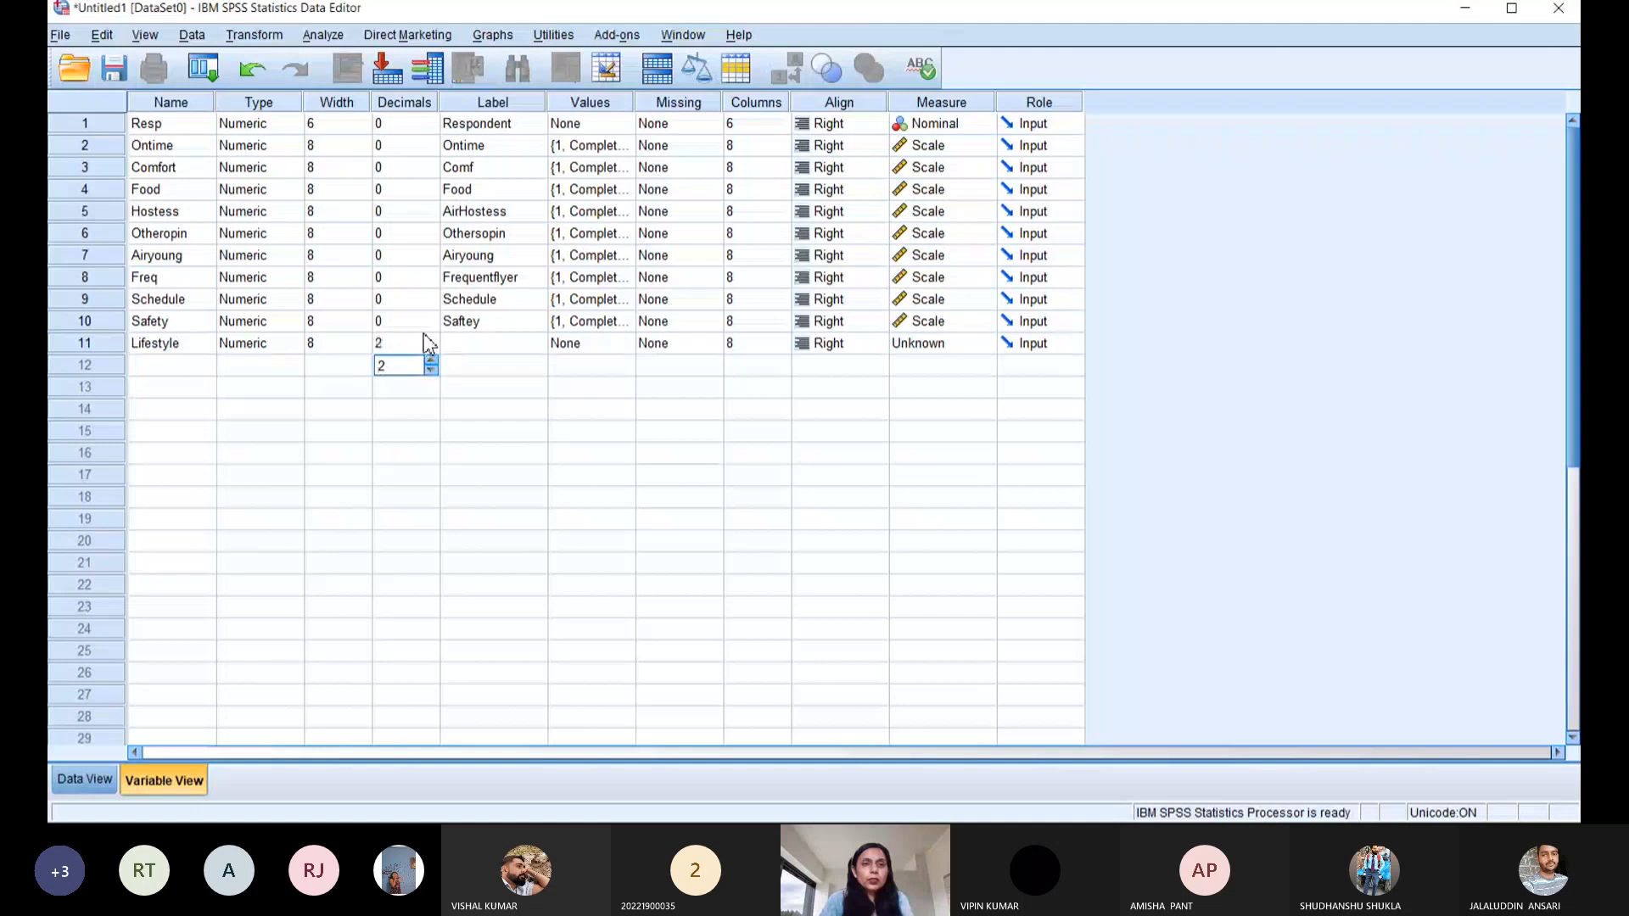
pyautogui.click(428, 344)
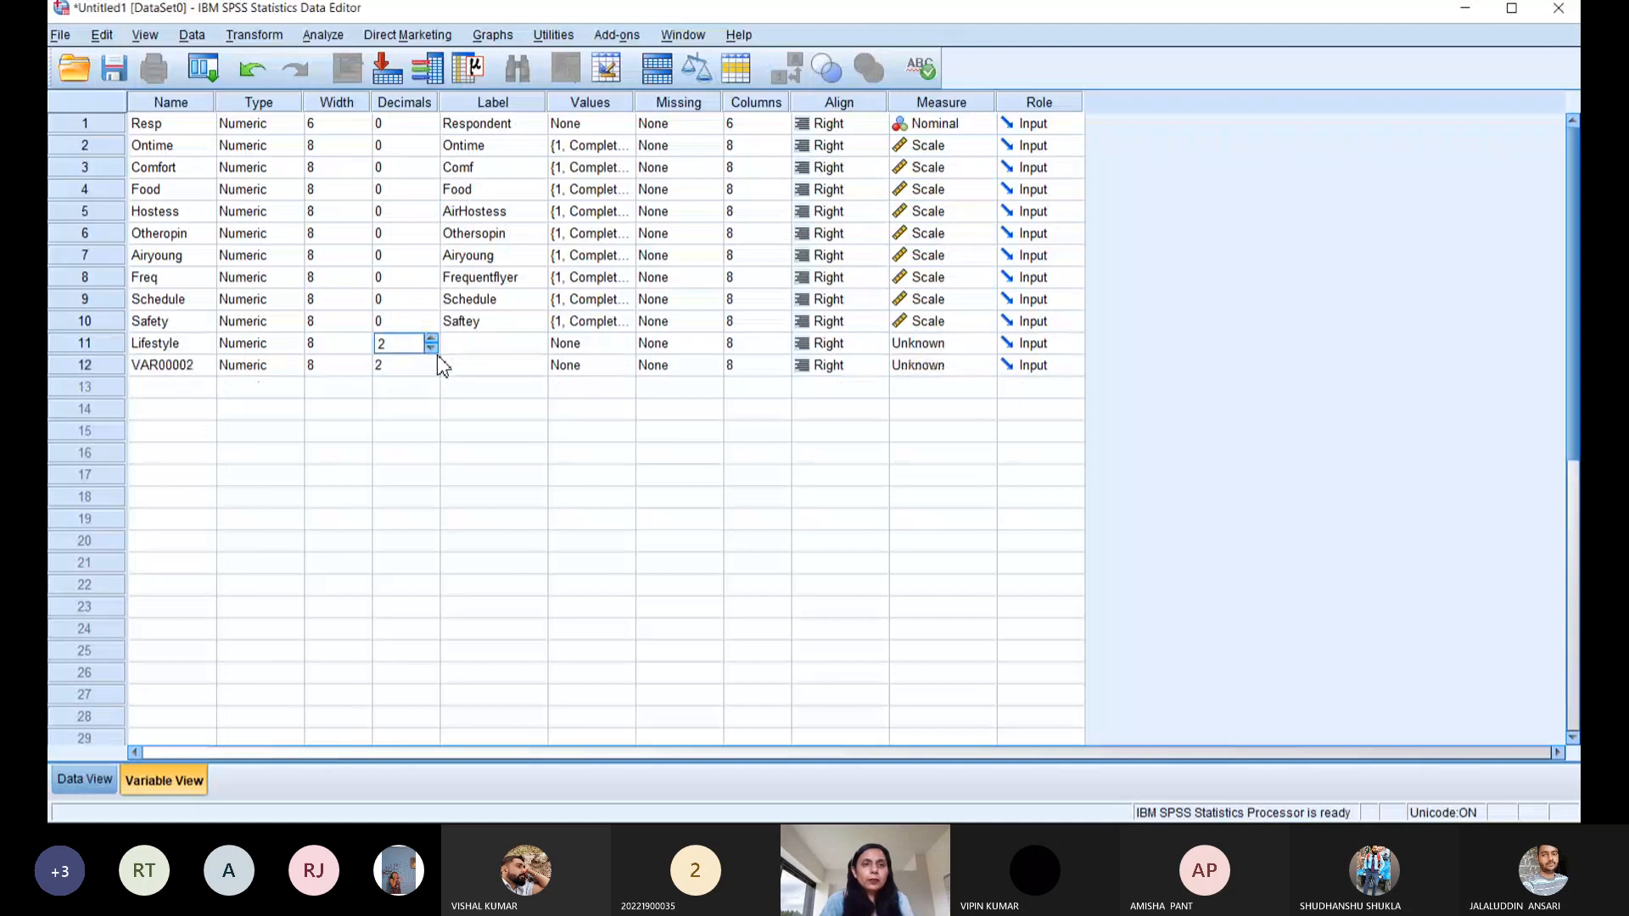
pyautogui.click(431, 348)
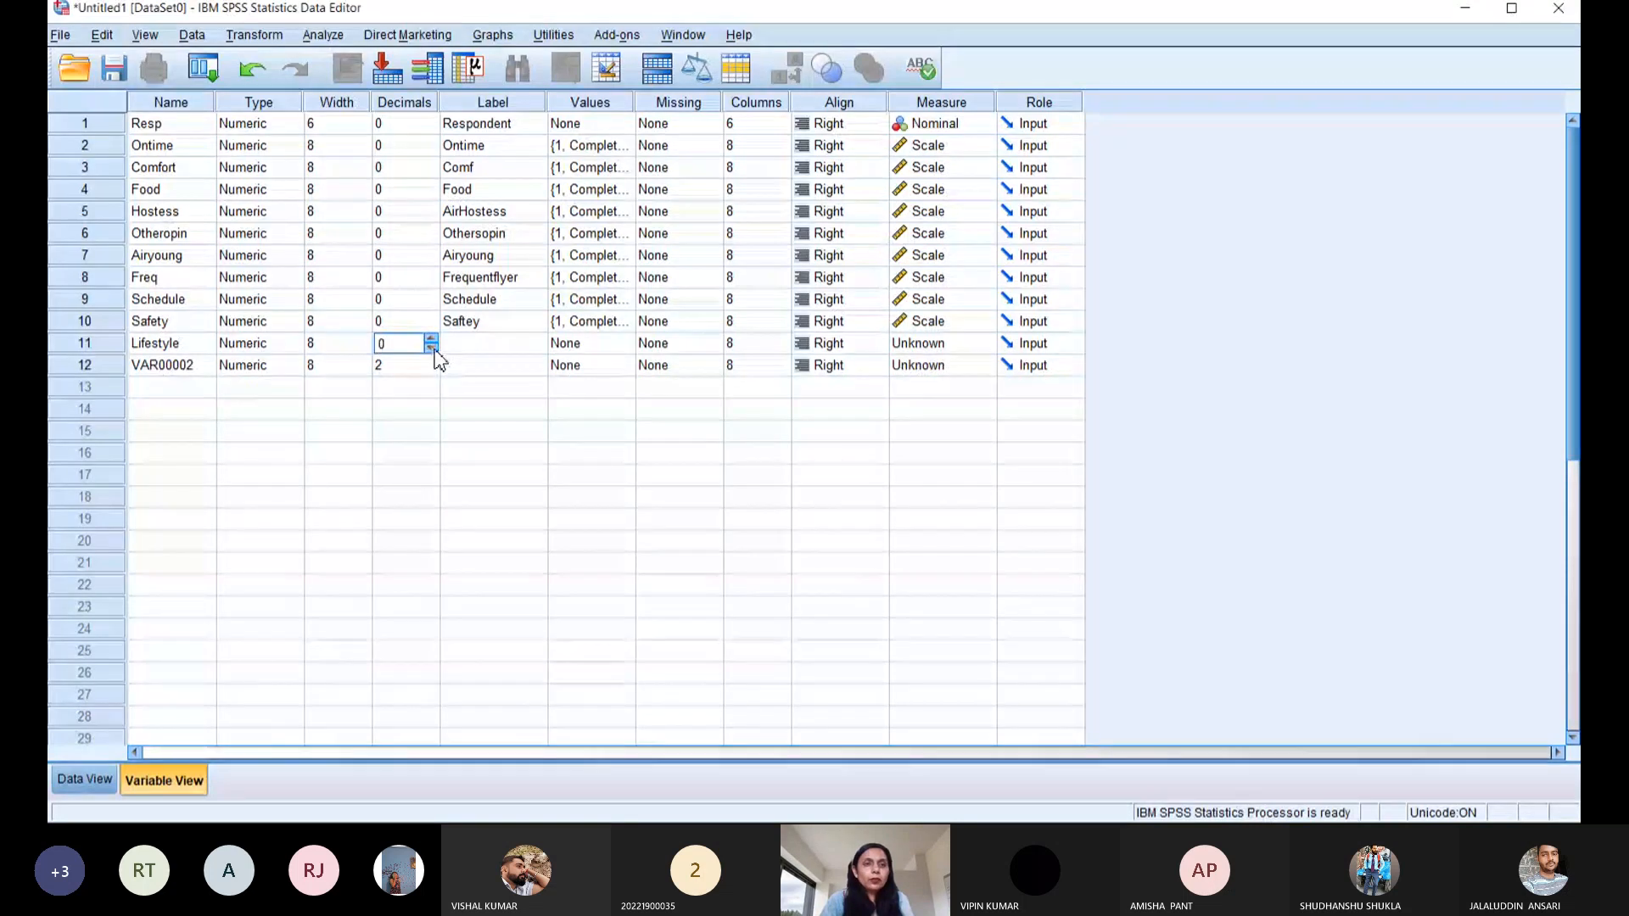
pyautogui.click(431, 348)
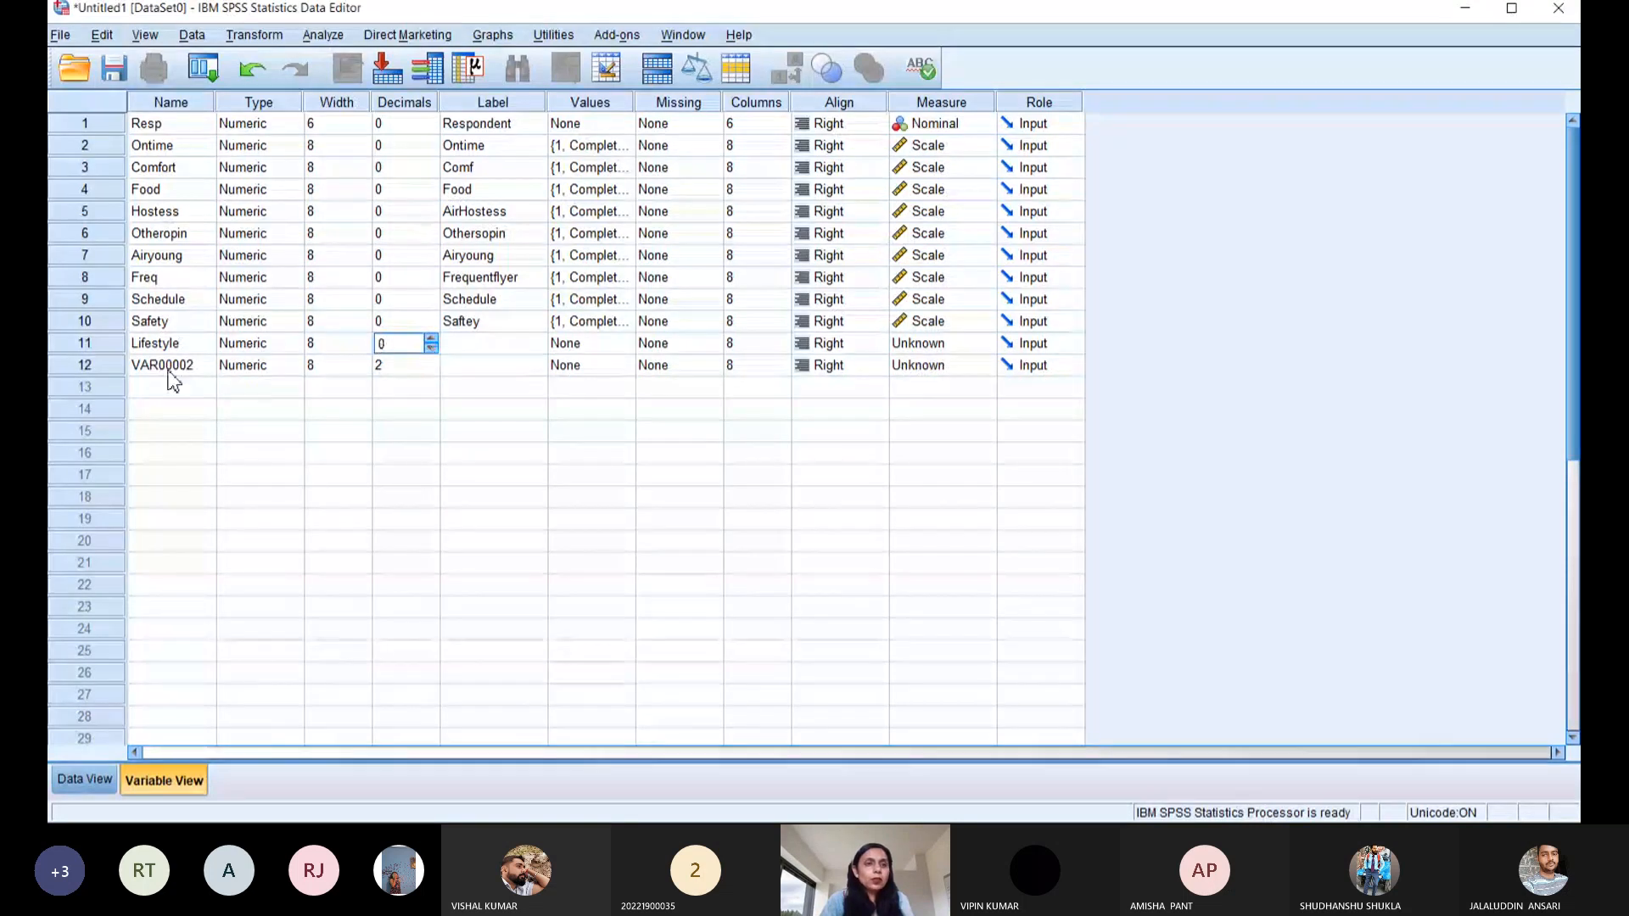
# - Delete the unneeded variable in row 12, directly below Lifestyle
pyautogui.click(94, 372)
pyautogui.rightClick(95, 378)
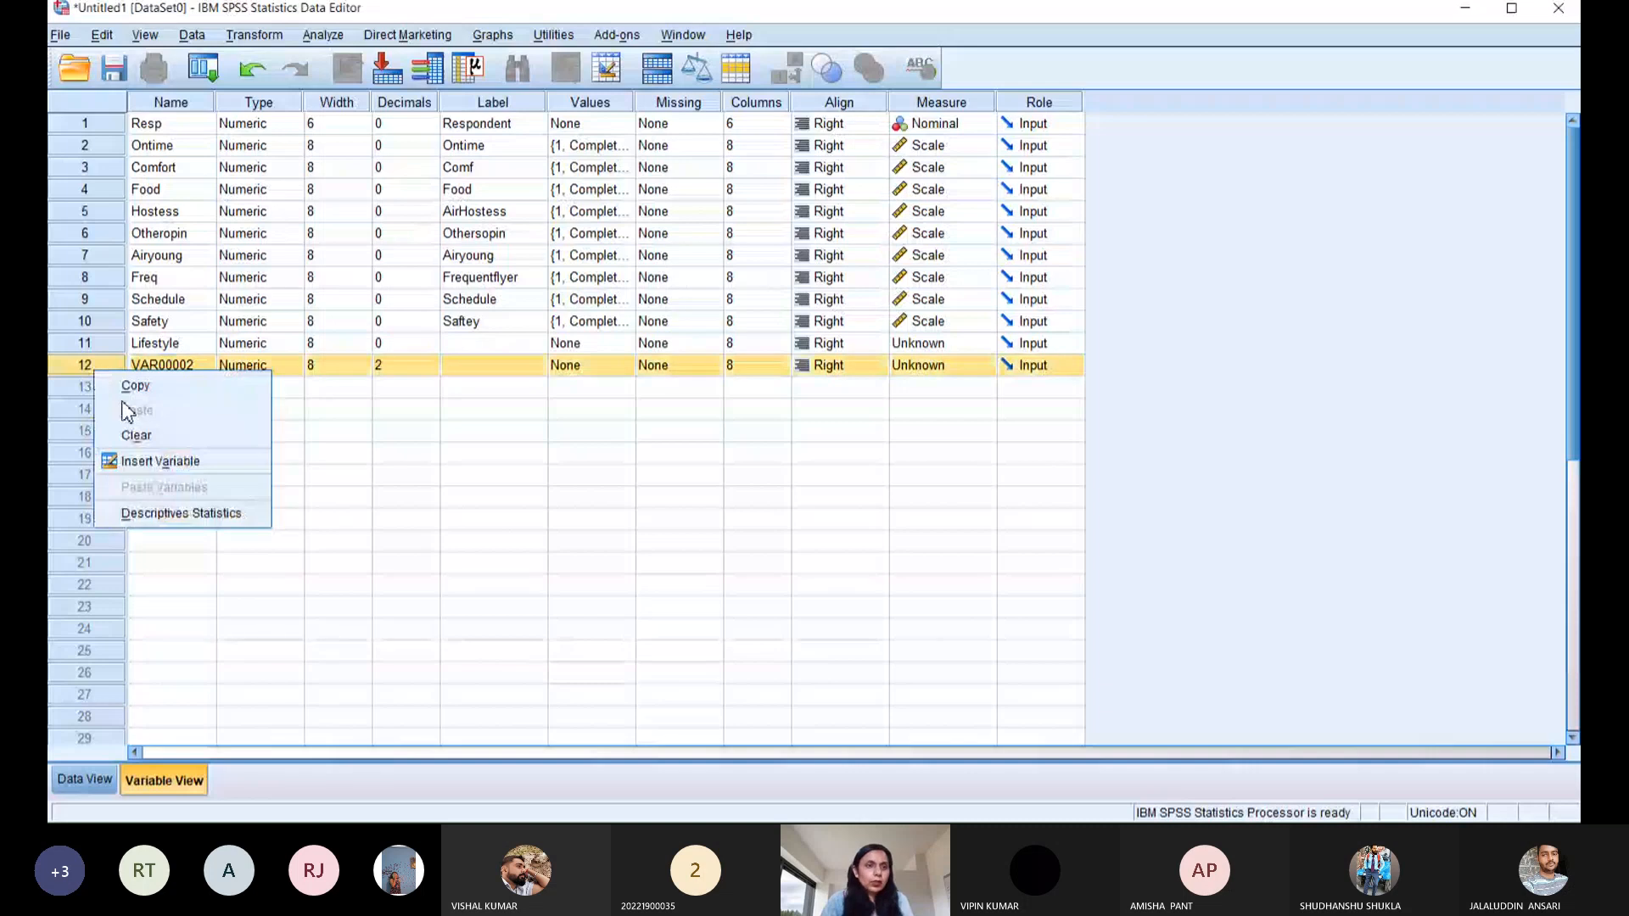
pyautogui.click(137, 436)
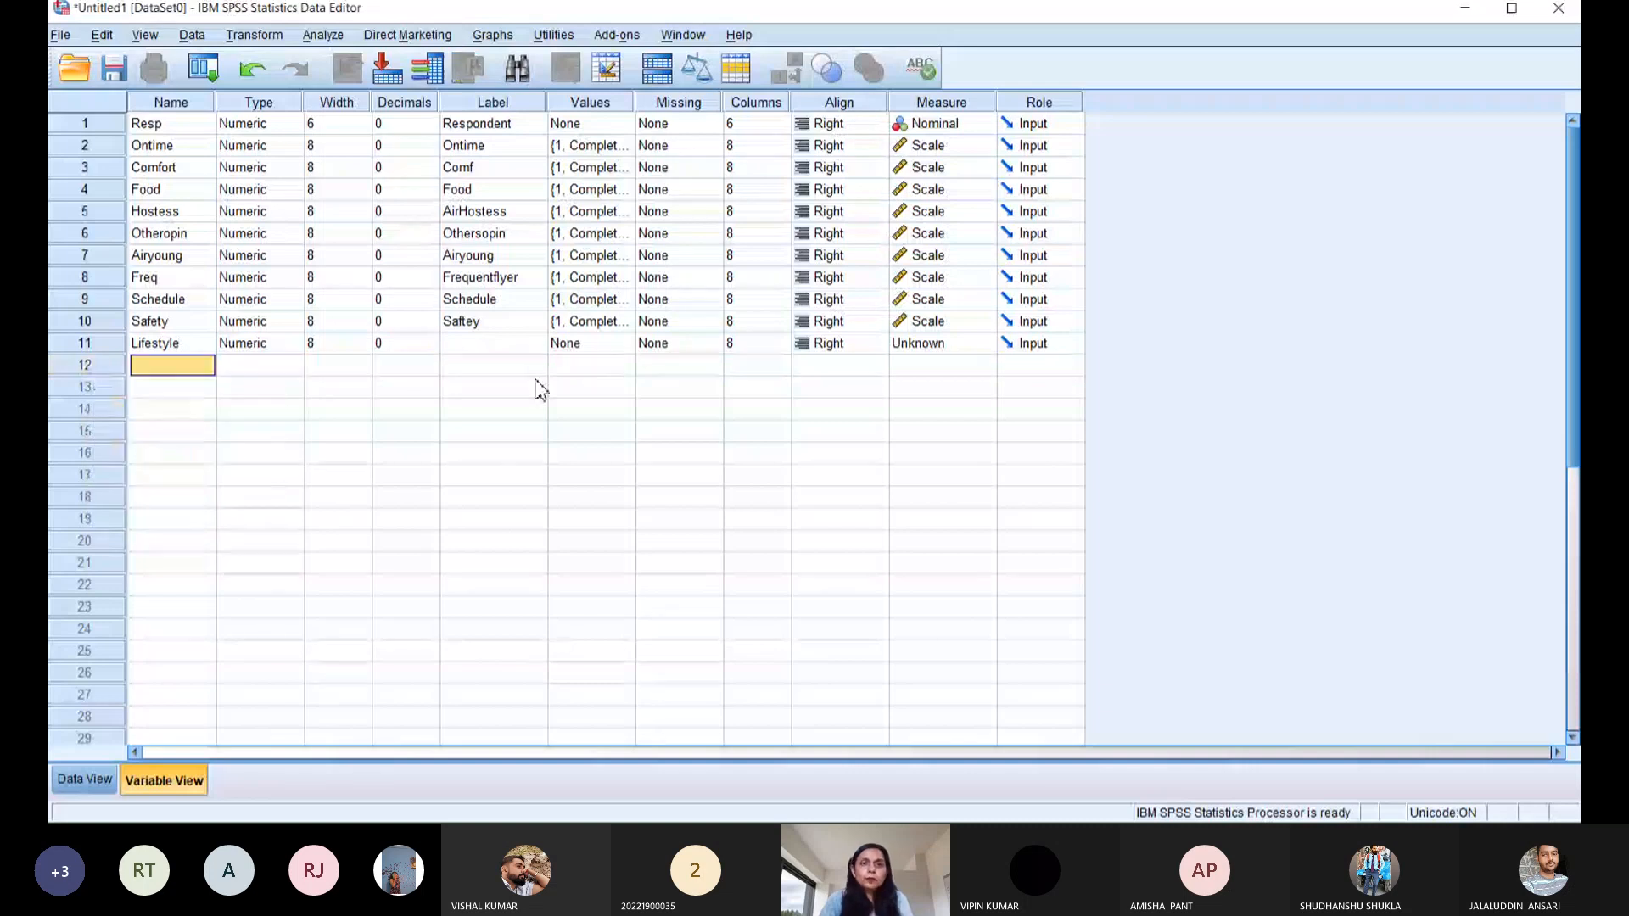
# - Enter Lifestyle as the label of the Lifestyle variable in row 11
pyautogui.click(538, 346)
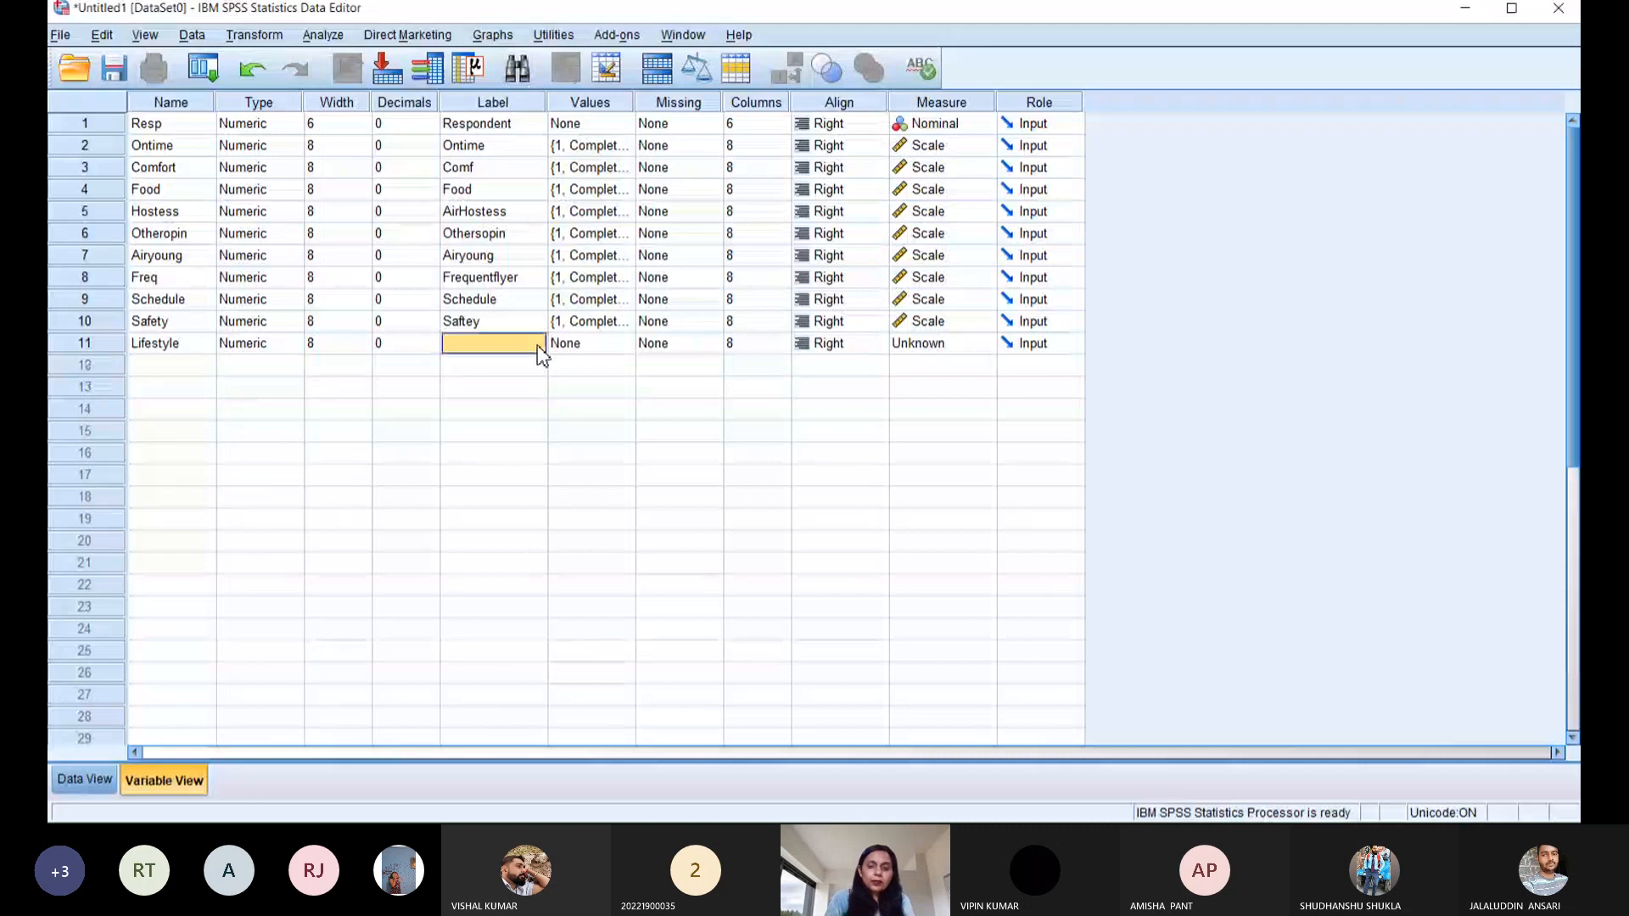
pyautogui.write('Life')
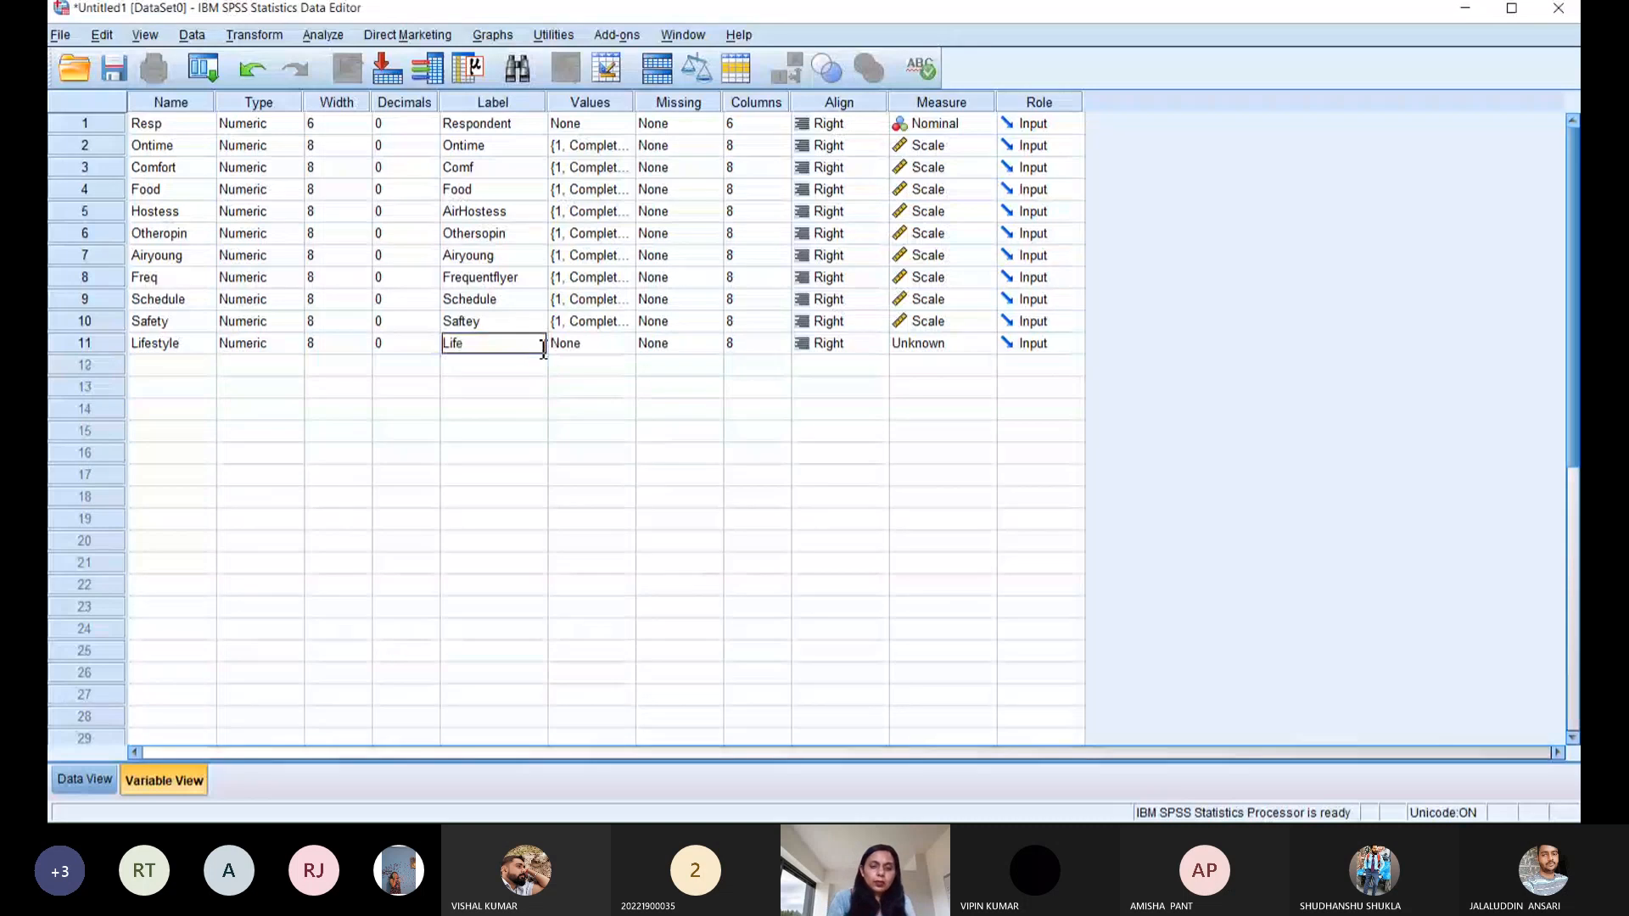
pyautogui.write('style')
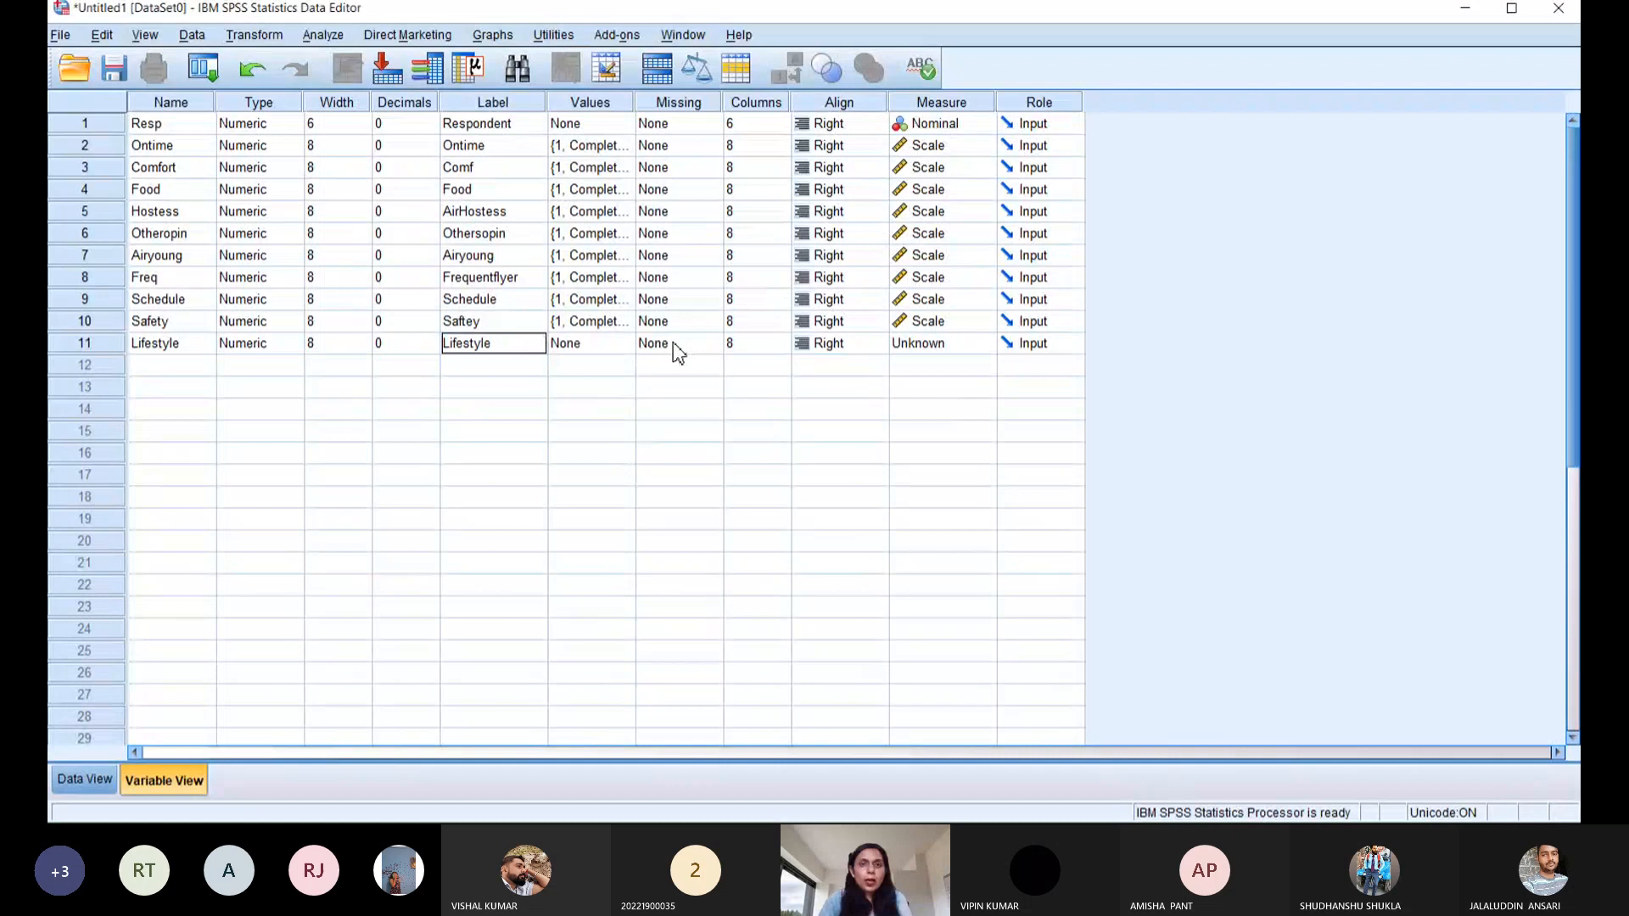
# - Copy Safety's agreement-scale value labels to the Lifestyle variable
pyautogui.click(622, 344)
pyautogui.click(622, 343)
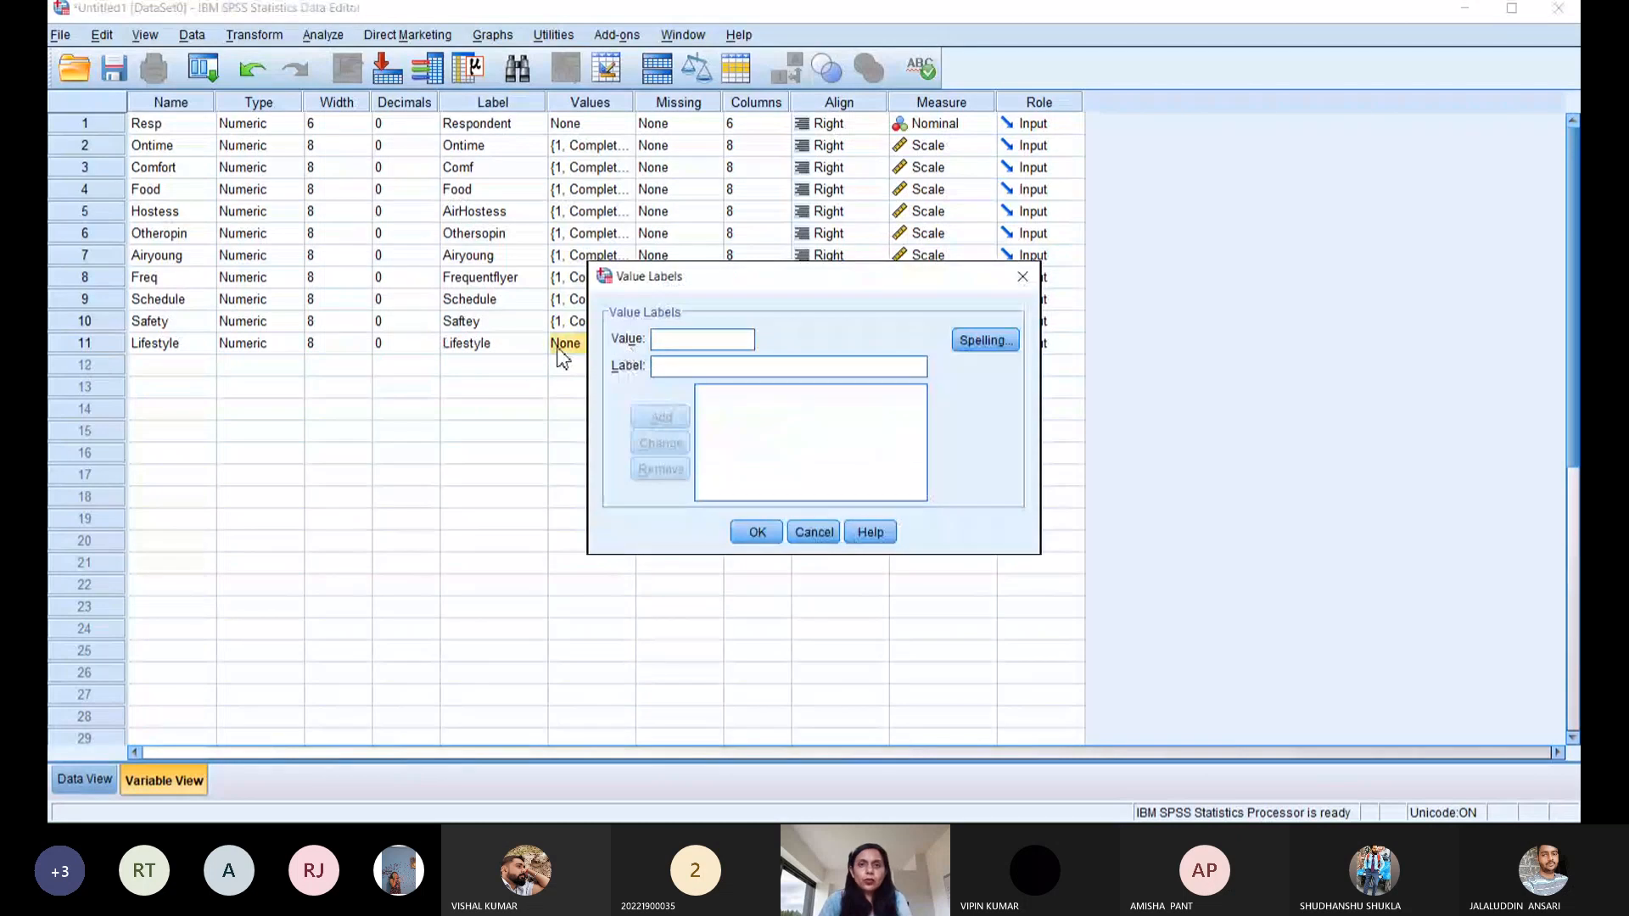
pyautogui.click(1026, 280)
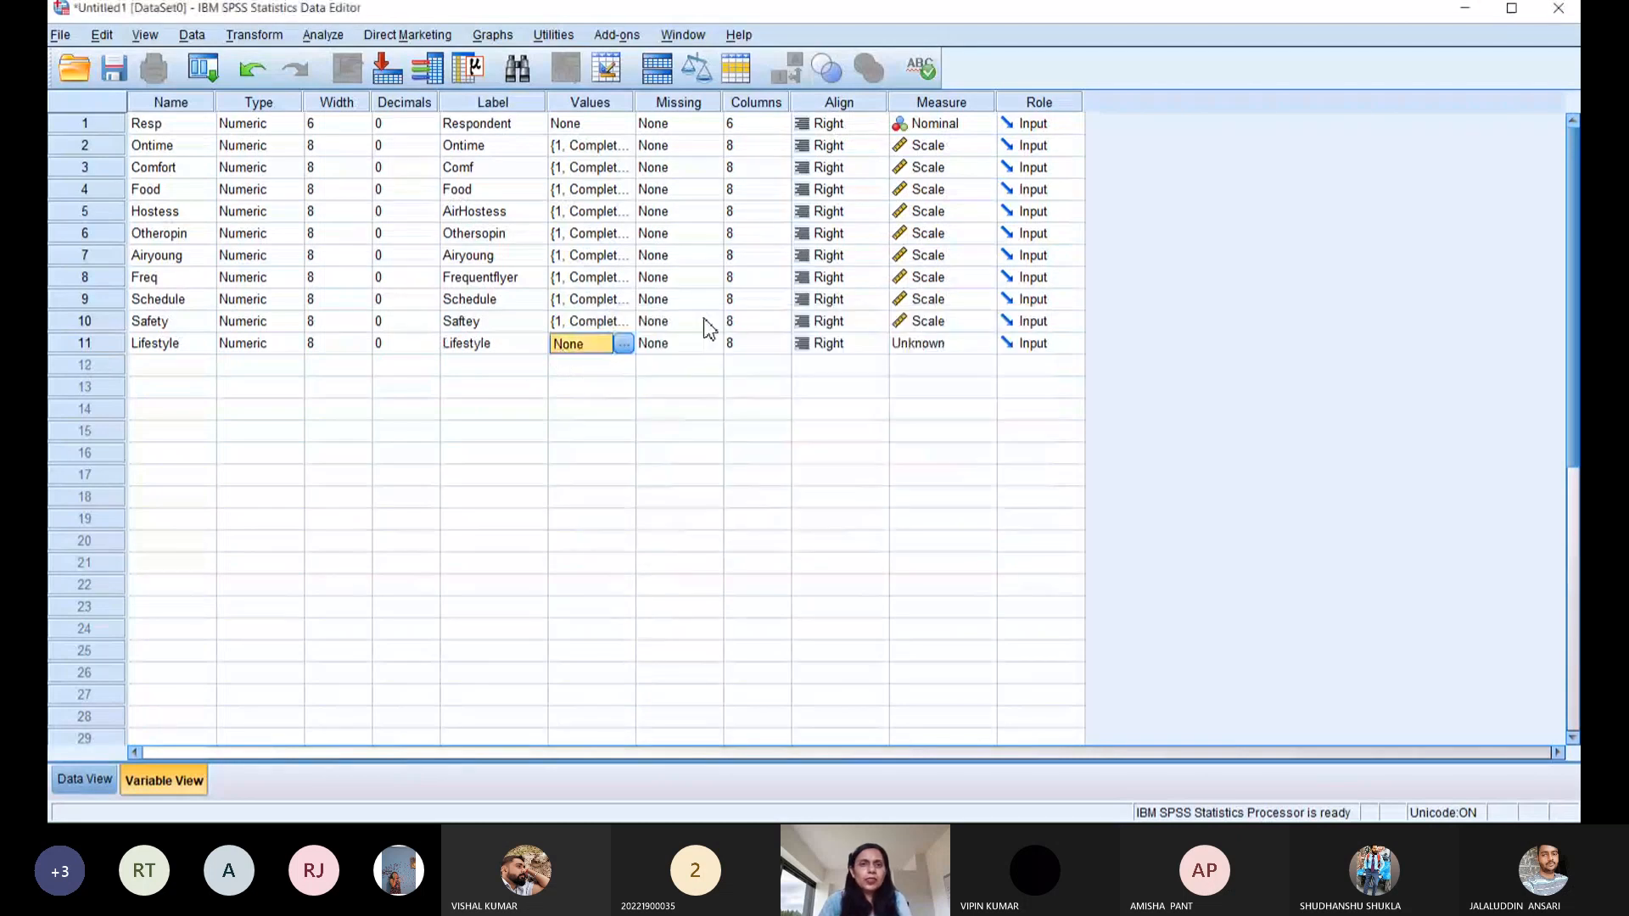
pyautogui.click(614, 327)
pyautogui.click(622, 322)
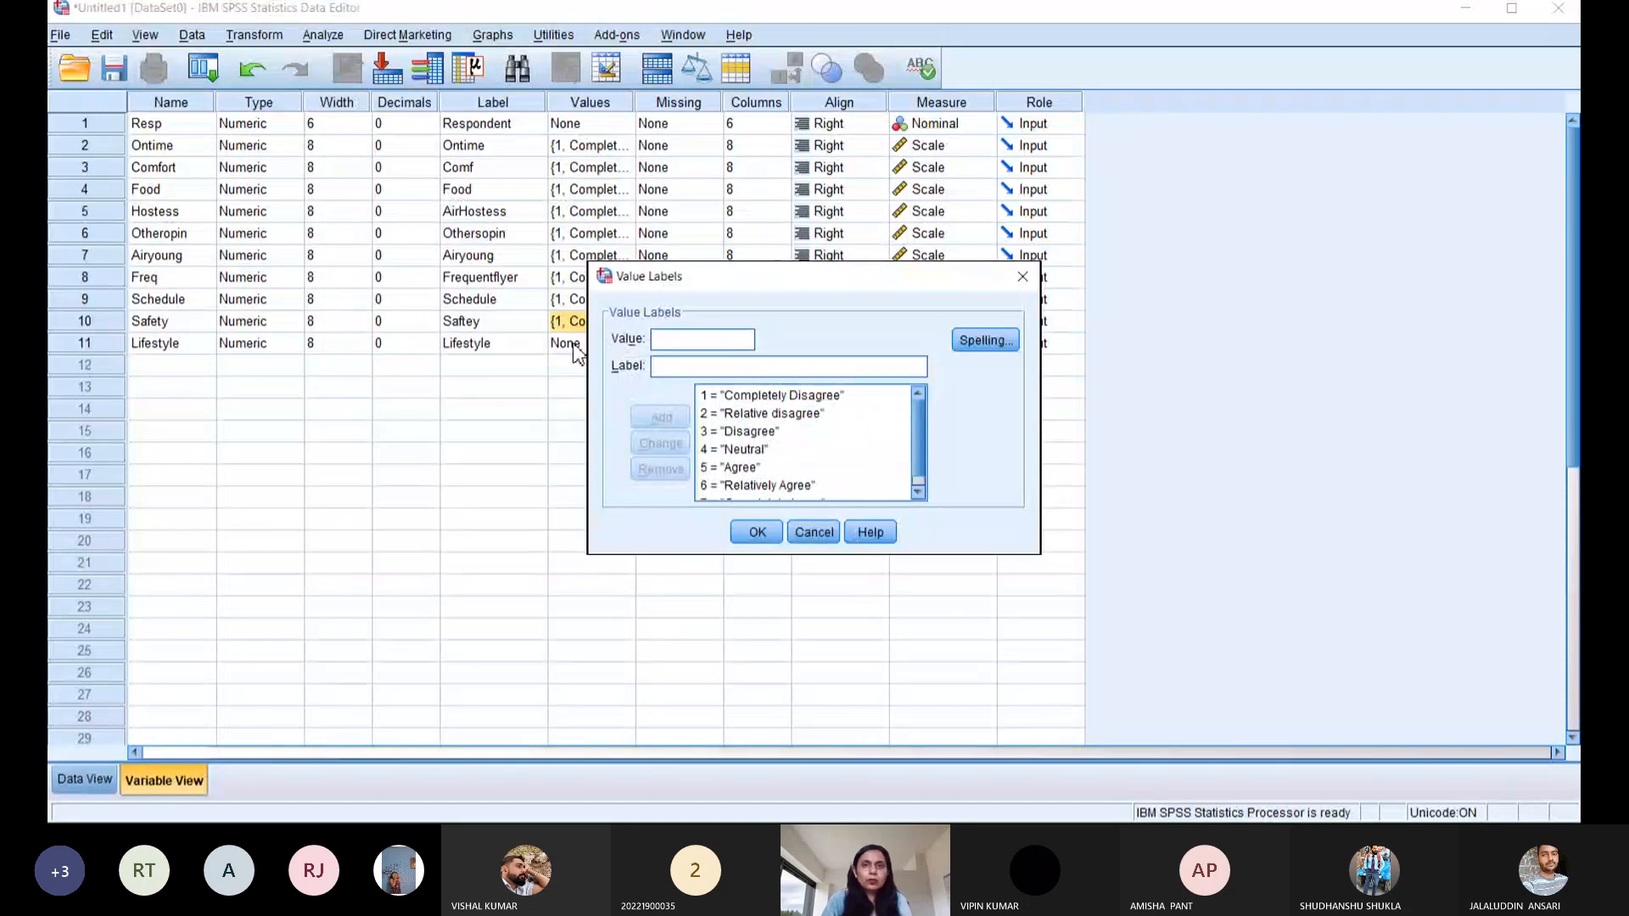
pyautogui.click(1022, 276)
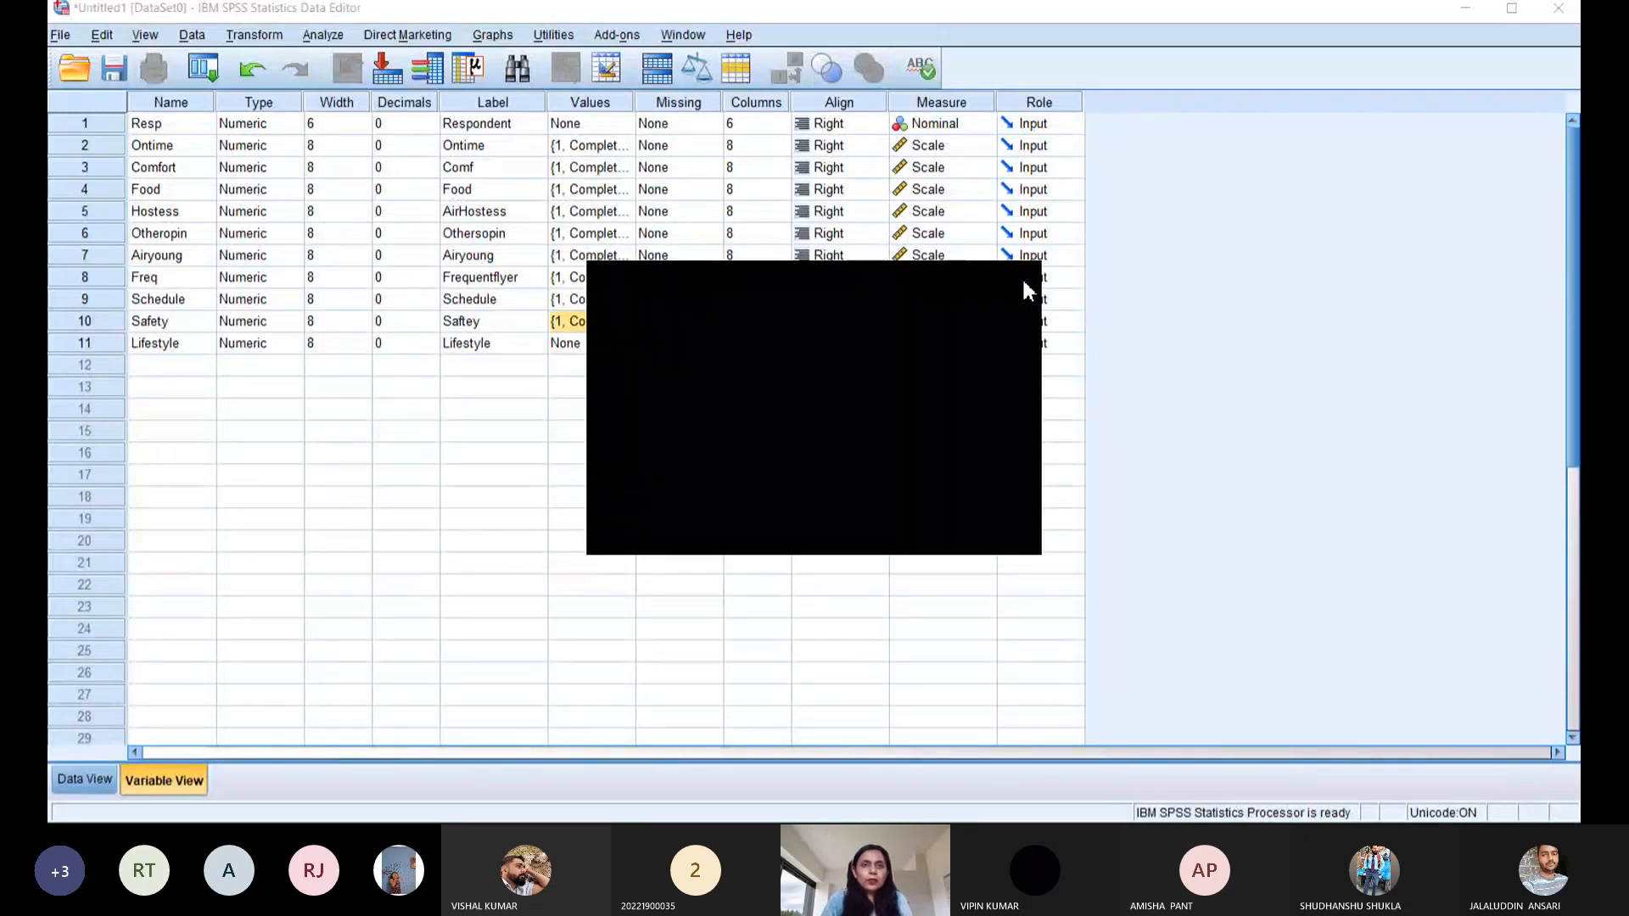
pyautogui.click(567, 351)
pyautogui.hotkey('ctrl', 'v')
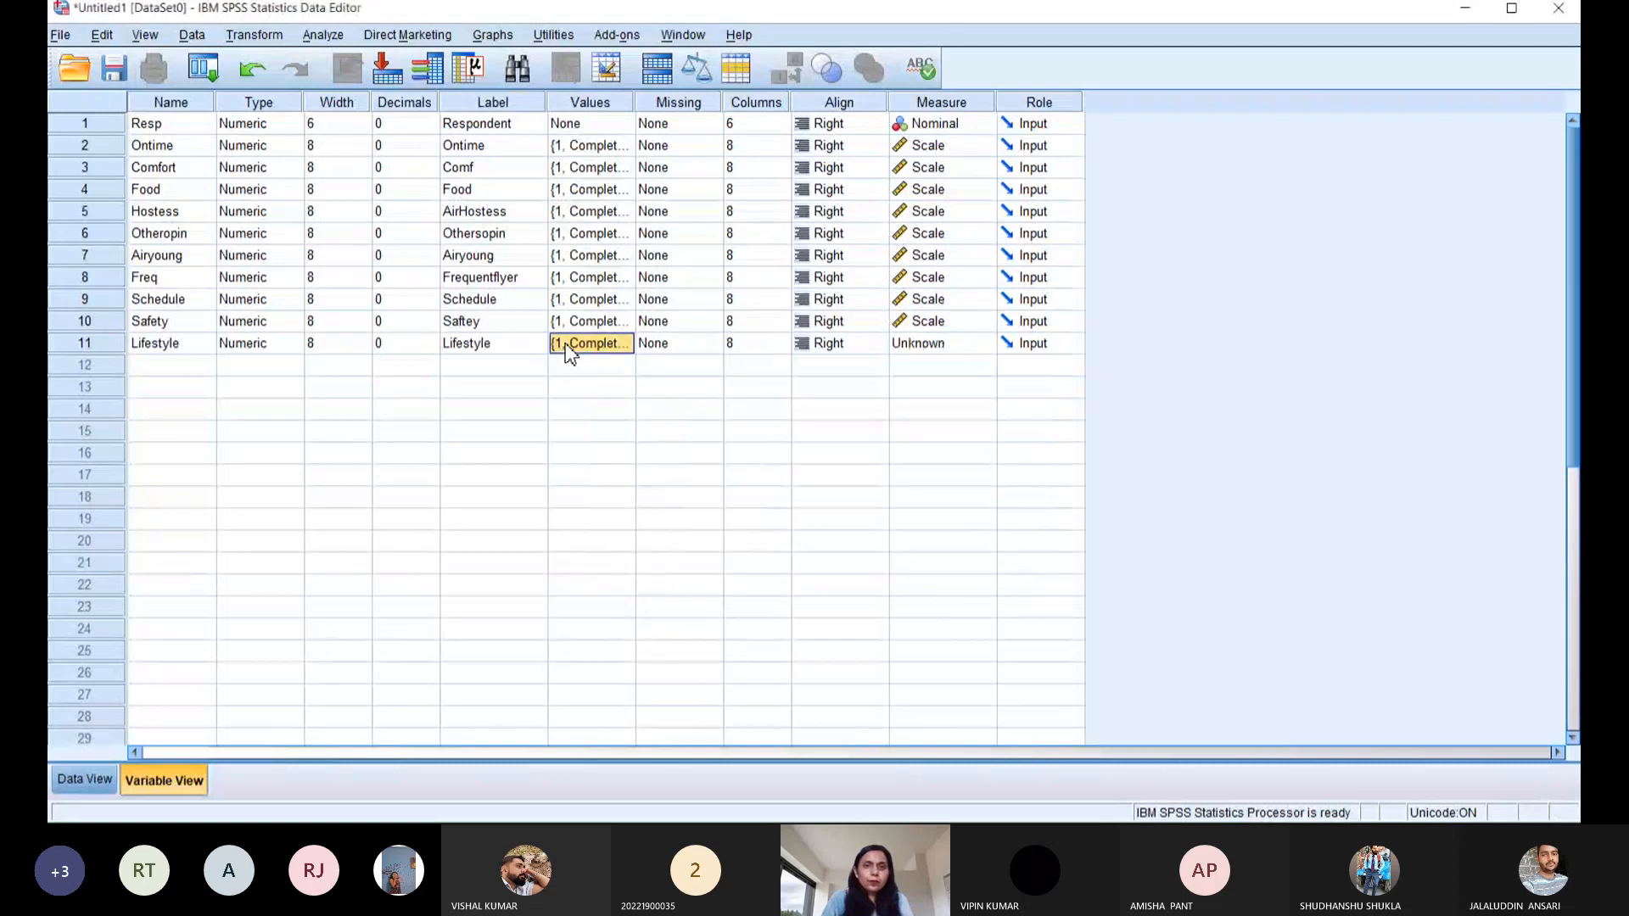
# - Set the Lifestyle variable's measurement level to Scale
pyautogui.click(943, 343)
pyautogui.click(942, 349)
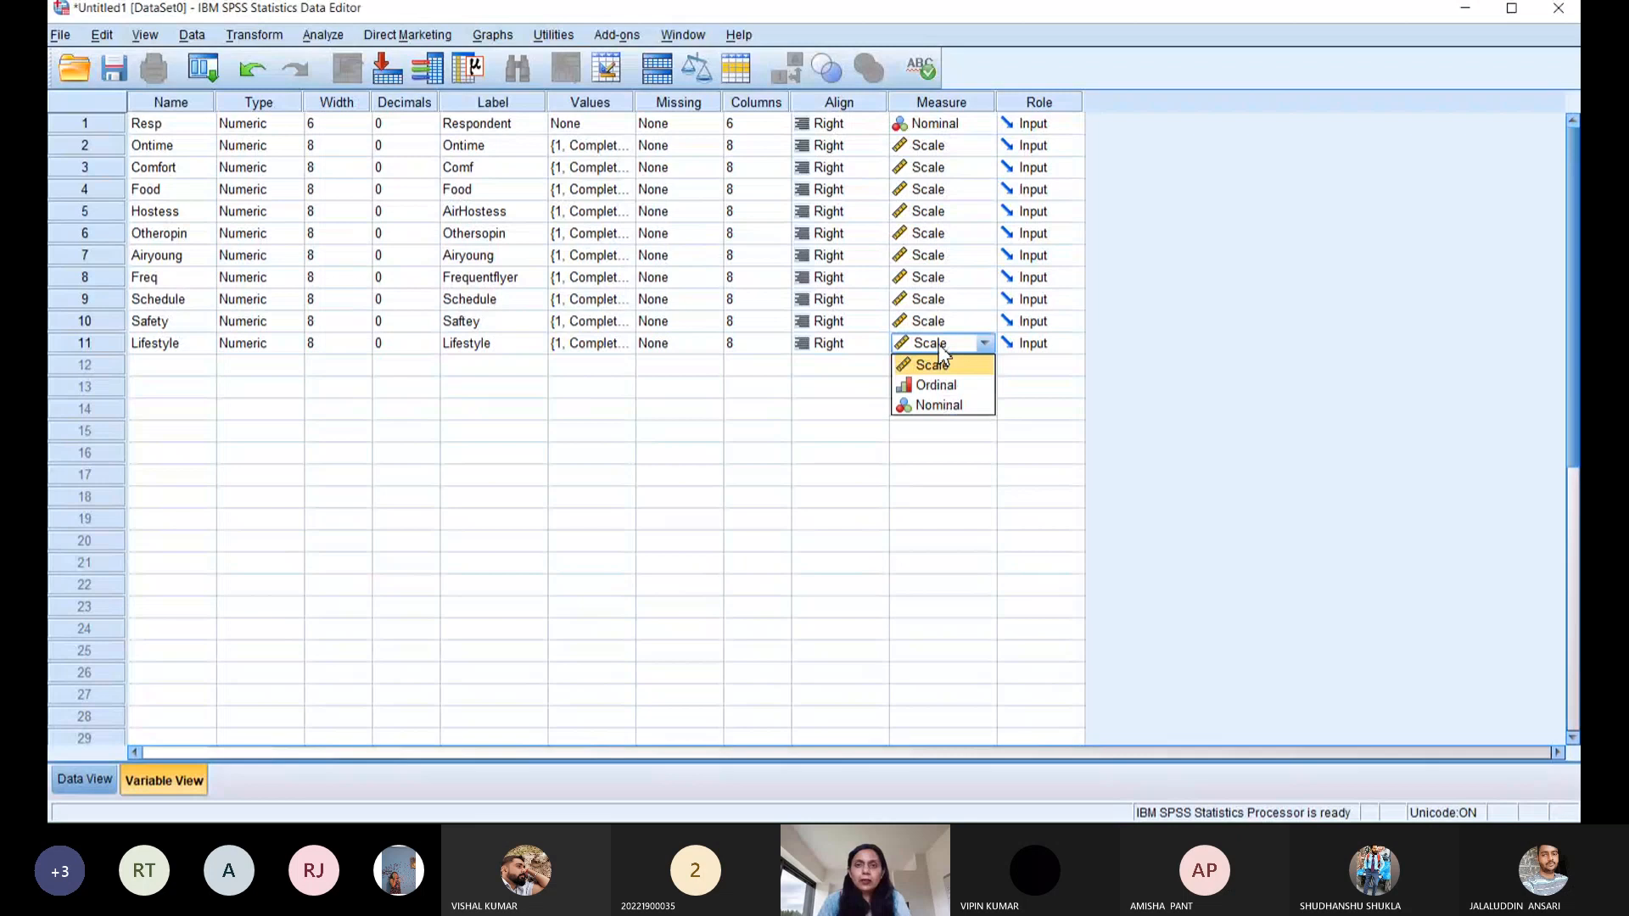
pyautogui.click(941, 431)
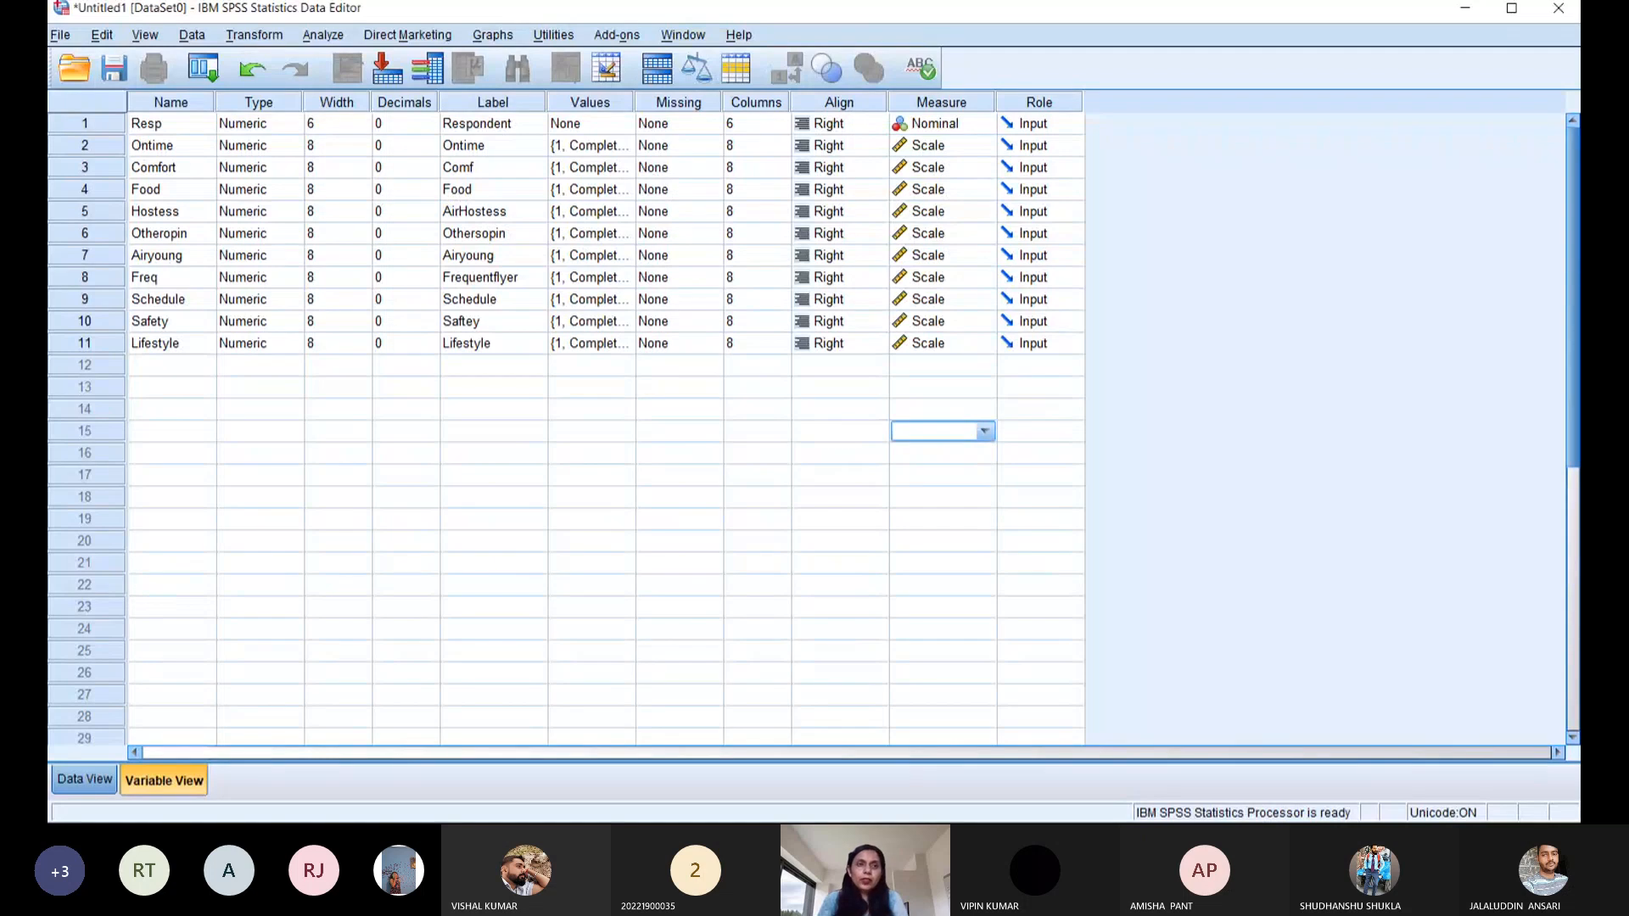
# - Paste the copied survey responses into the data grid, starting at the first Resp cell, and check the filled rows
pyautogui.click(85, 779)
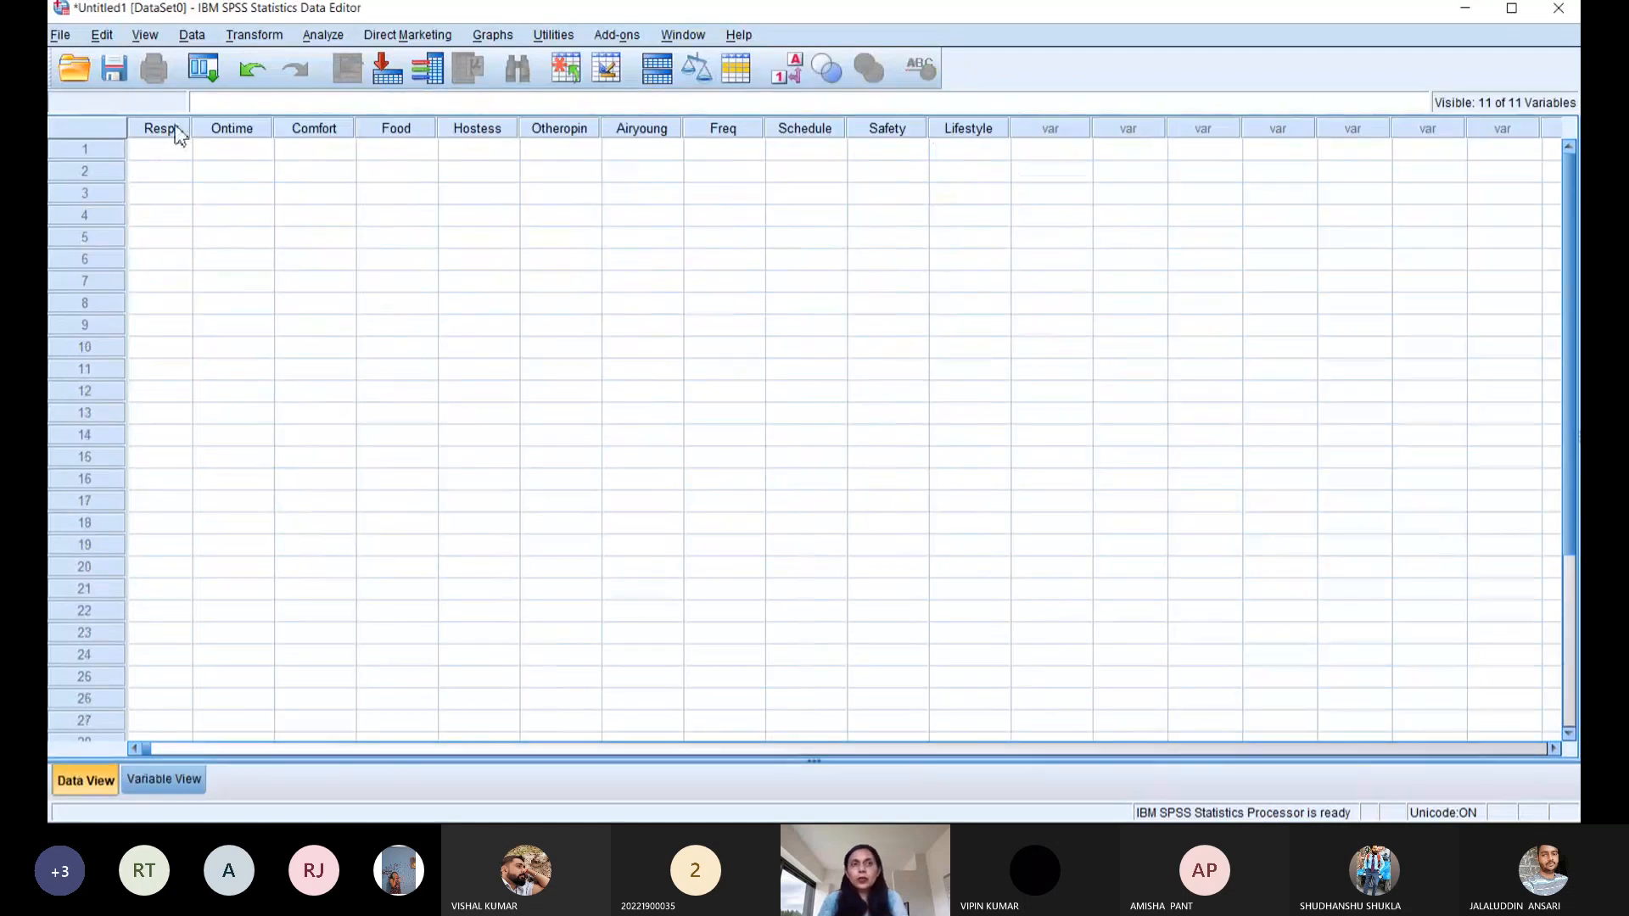
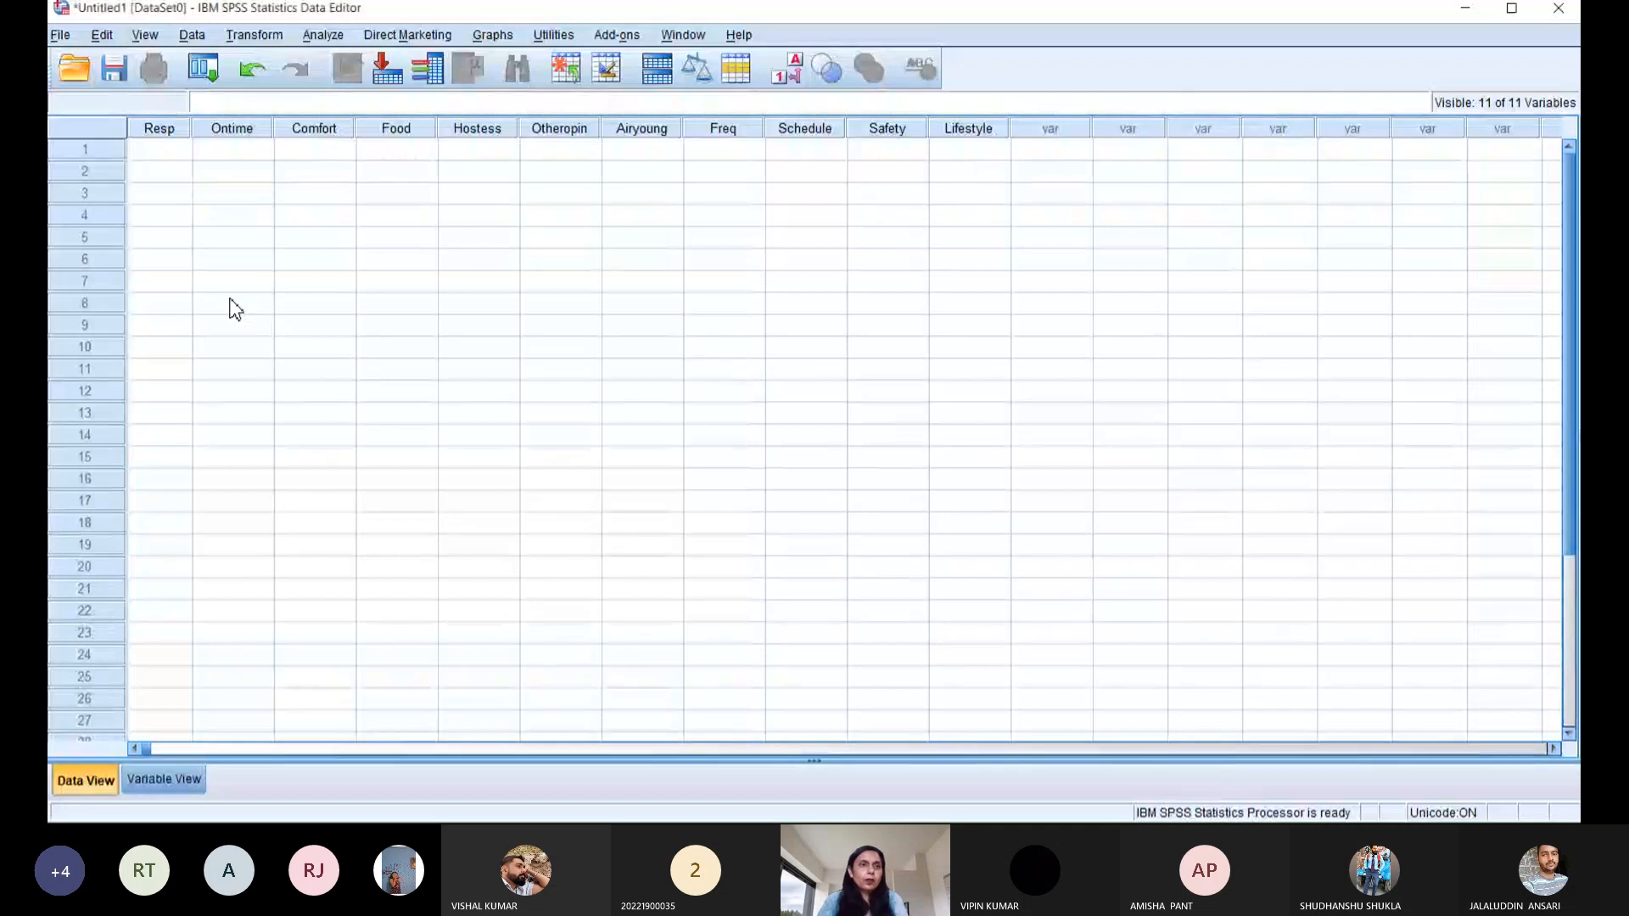
pyautogui.click(175, 157)
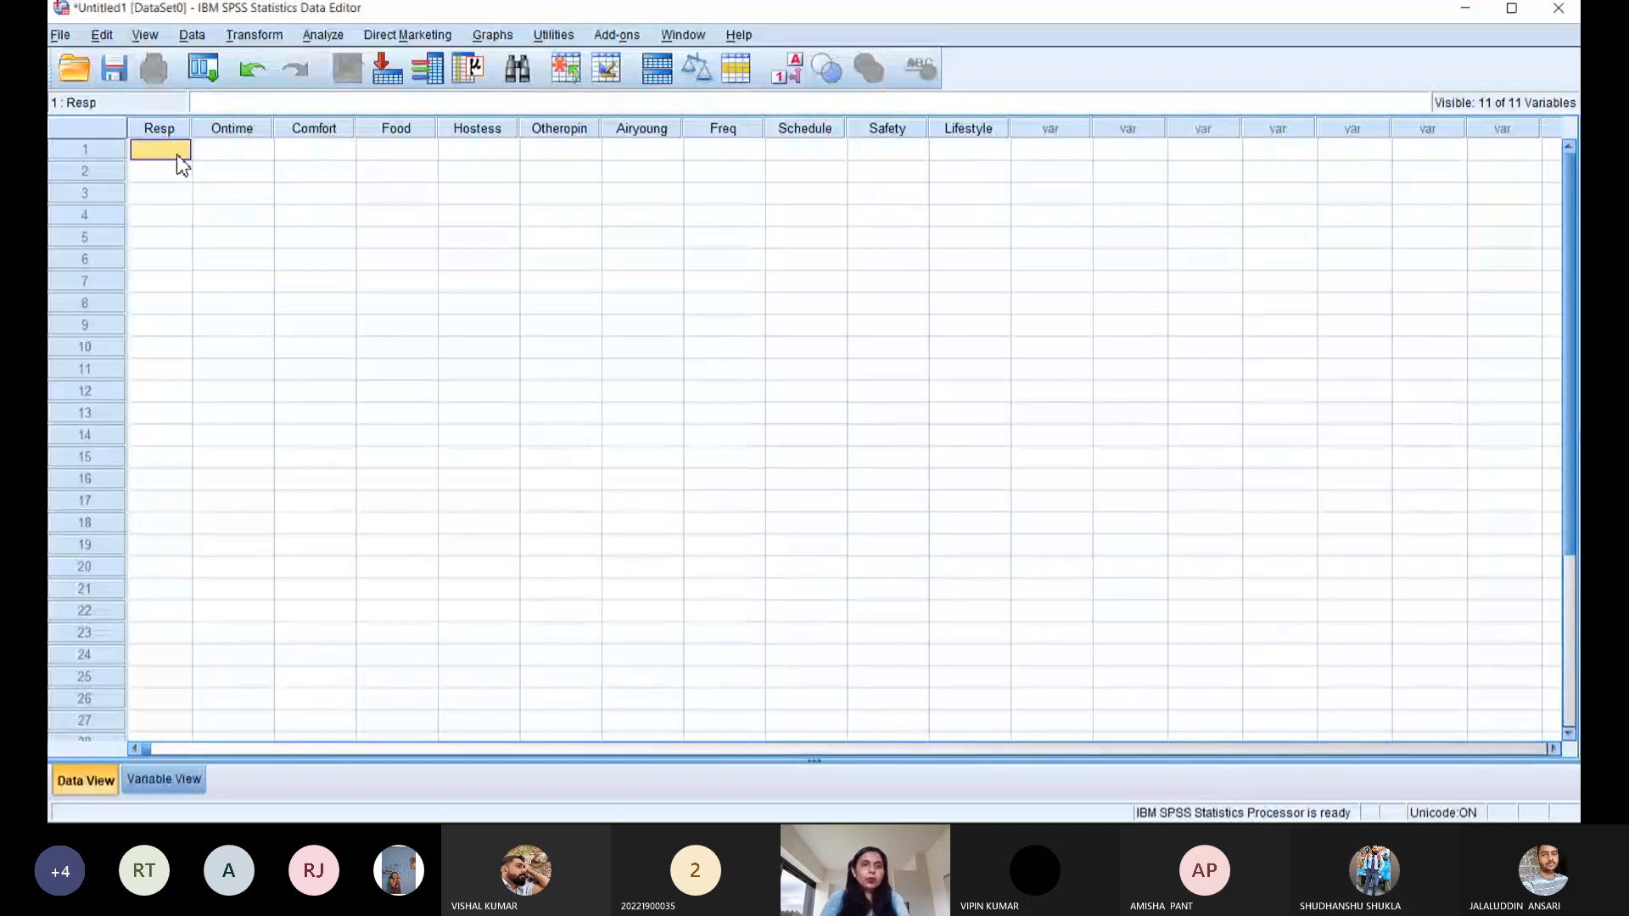
pyautogui.hotkey('ctrl', 'v')
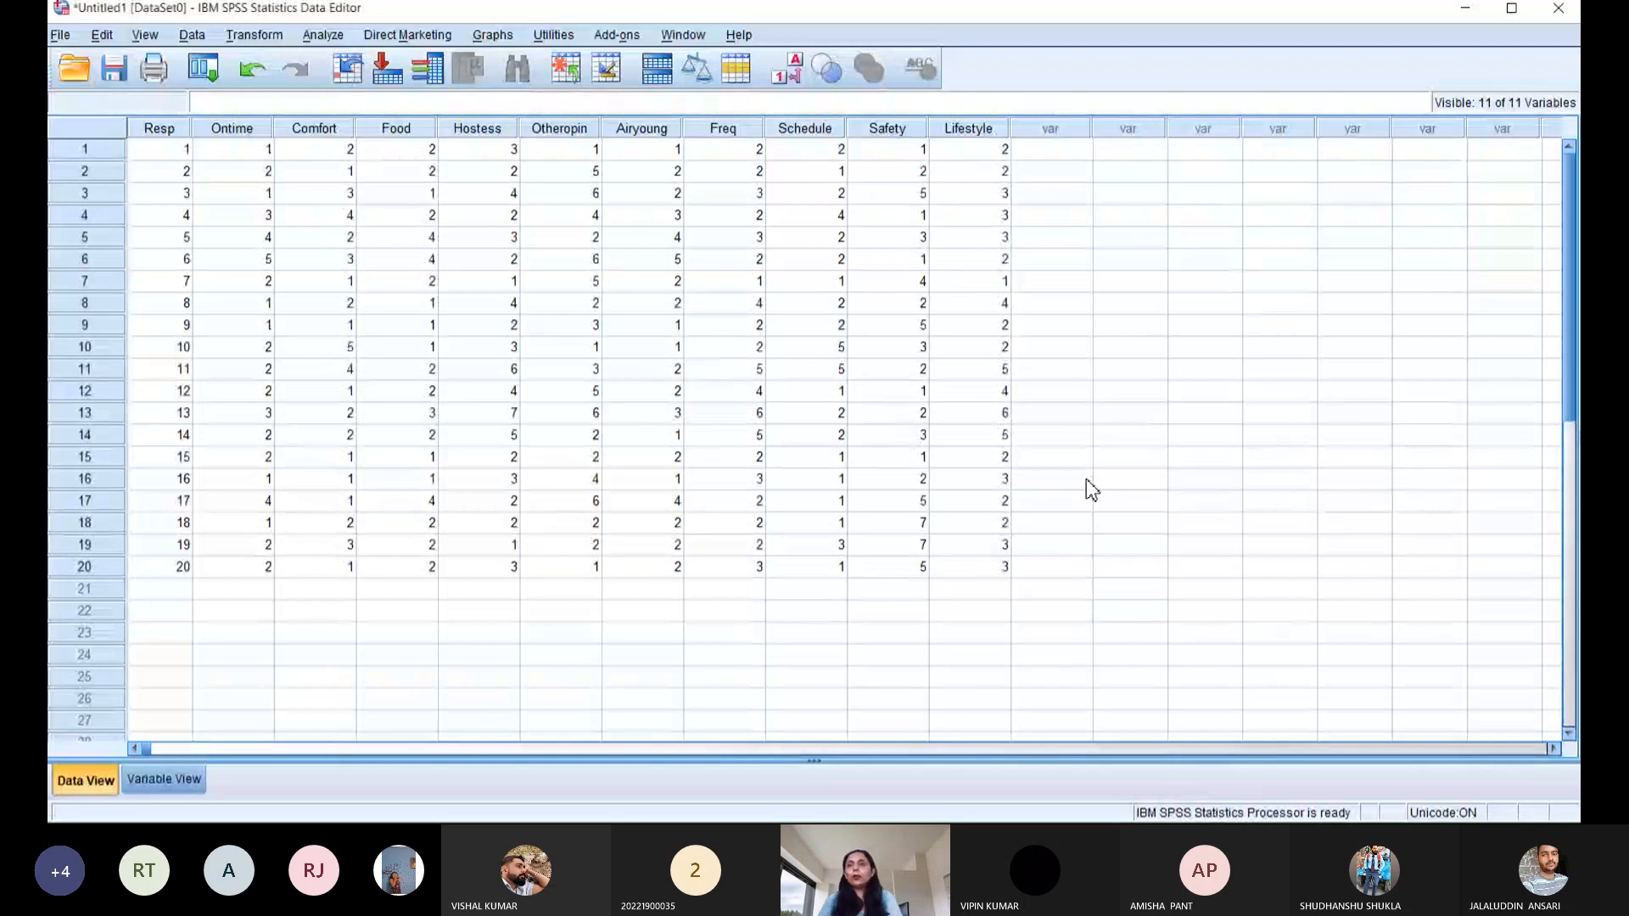
pyautogui.scroll(-9, 1092, 491)
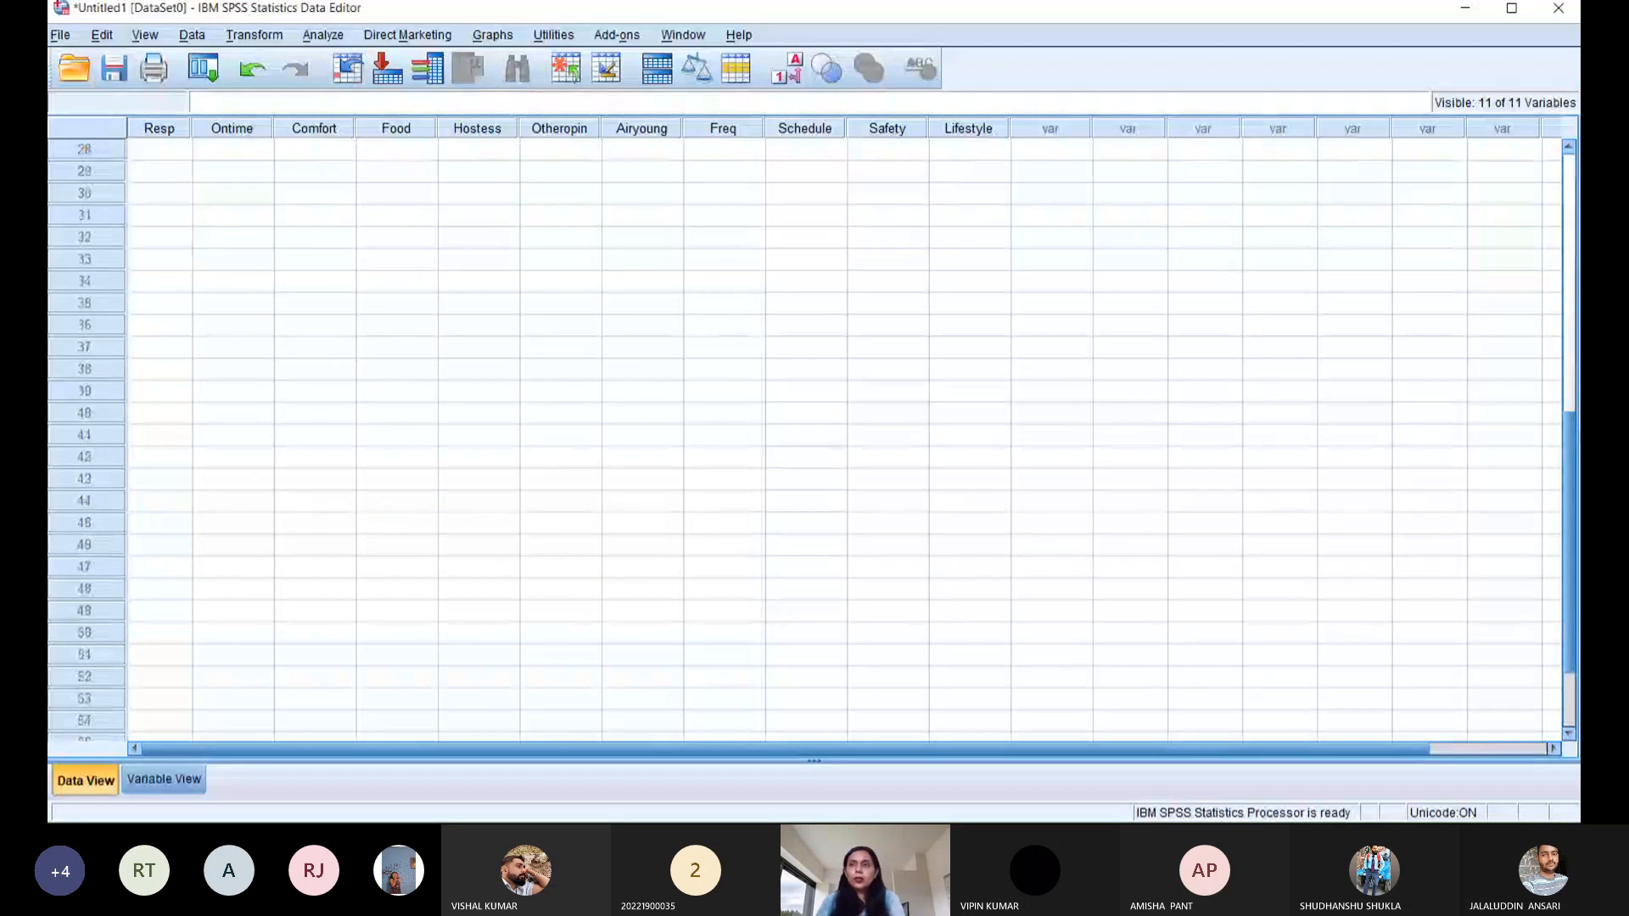
pyautogui.scroll(9, 848, 437)
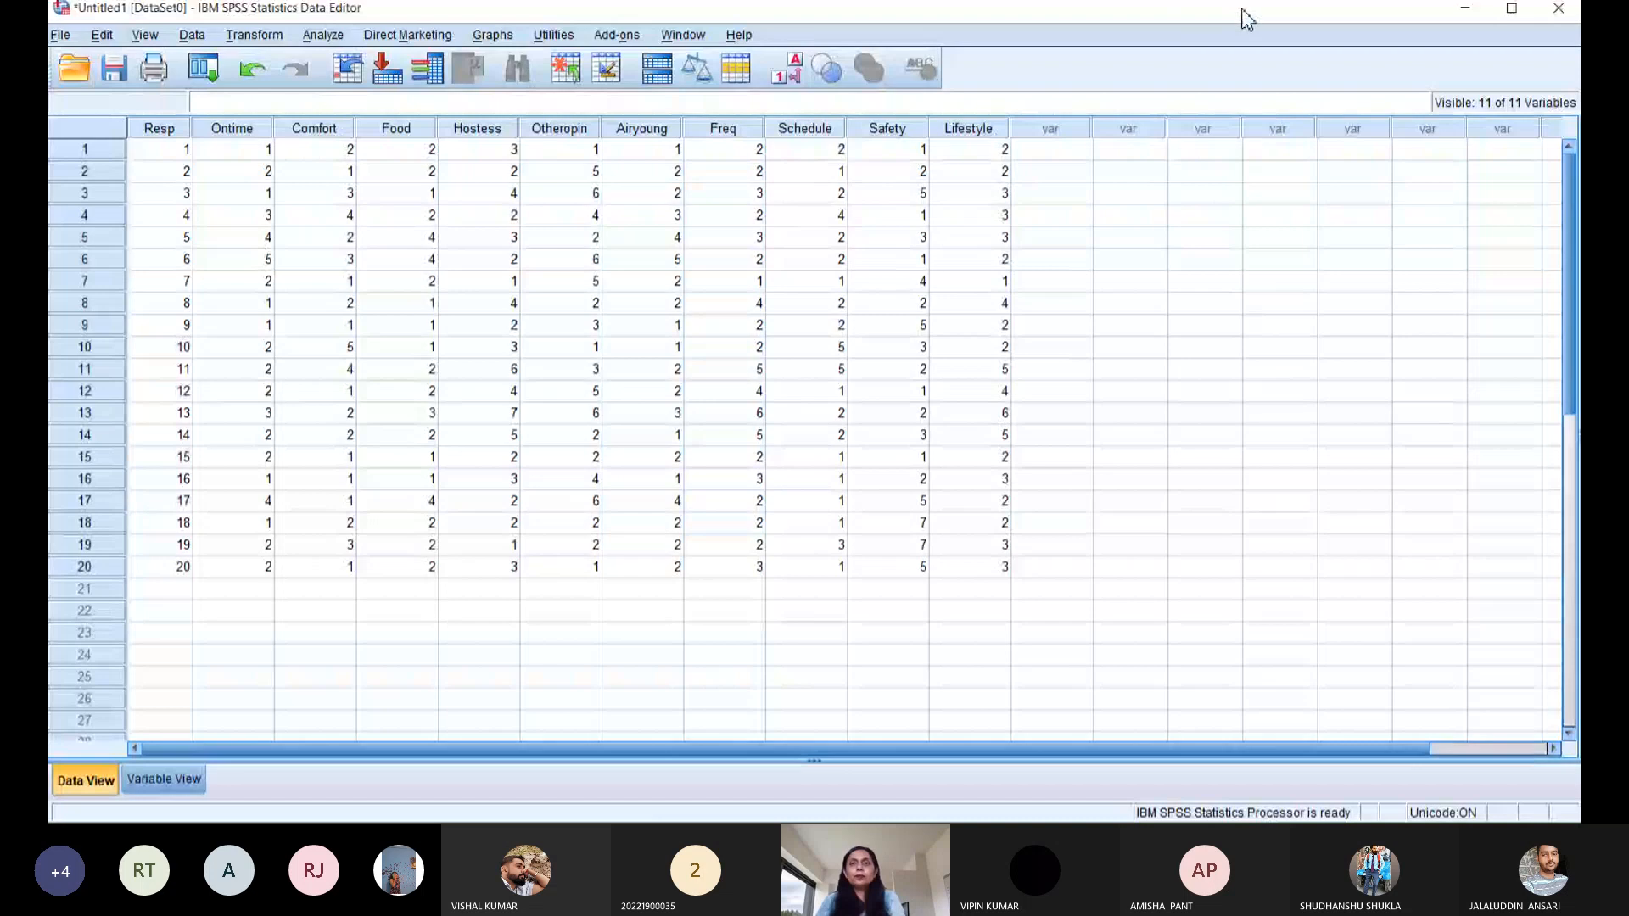
# - Set up a dimension-reduction Factor analysis with every survey variable from Ontime to Lifestyle, leaving out Respondent
pyautogui.click(321, 38)
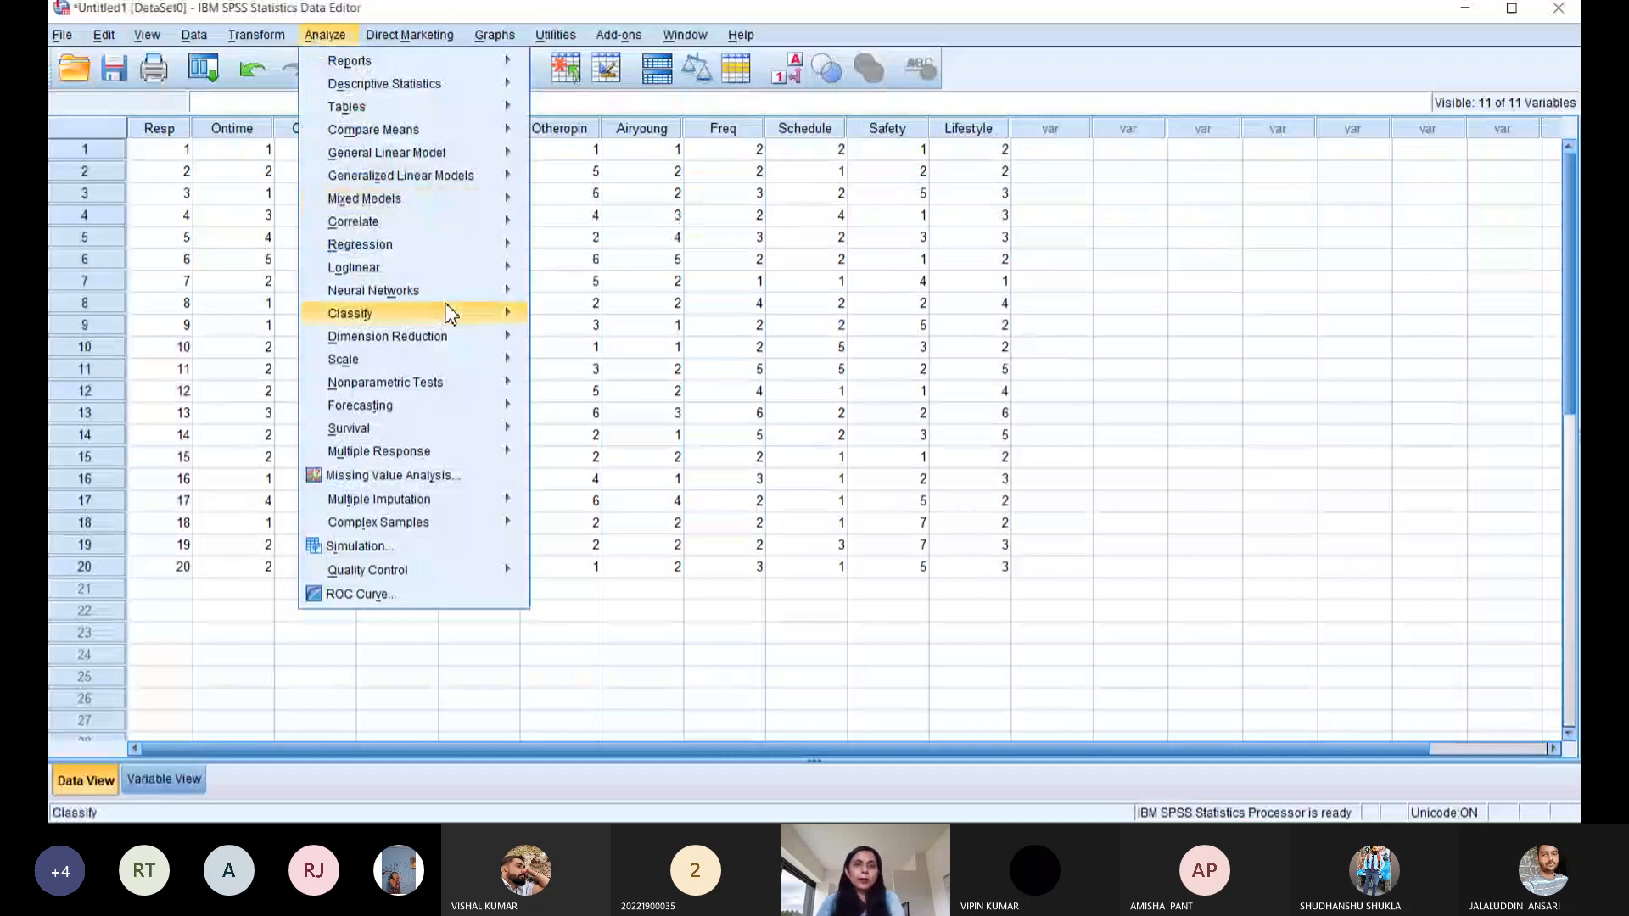
pyautogui.moveTo(455, 342)
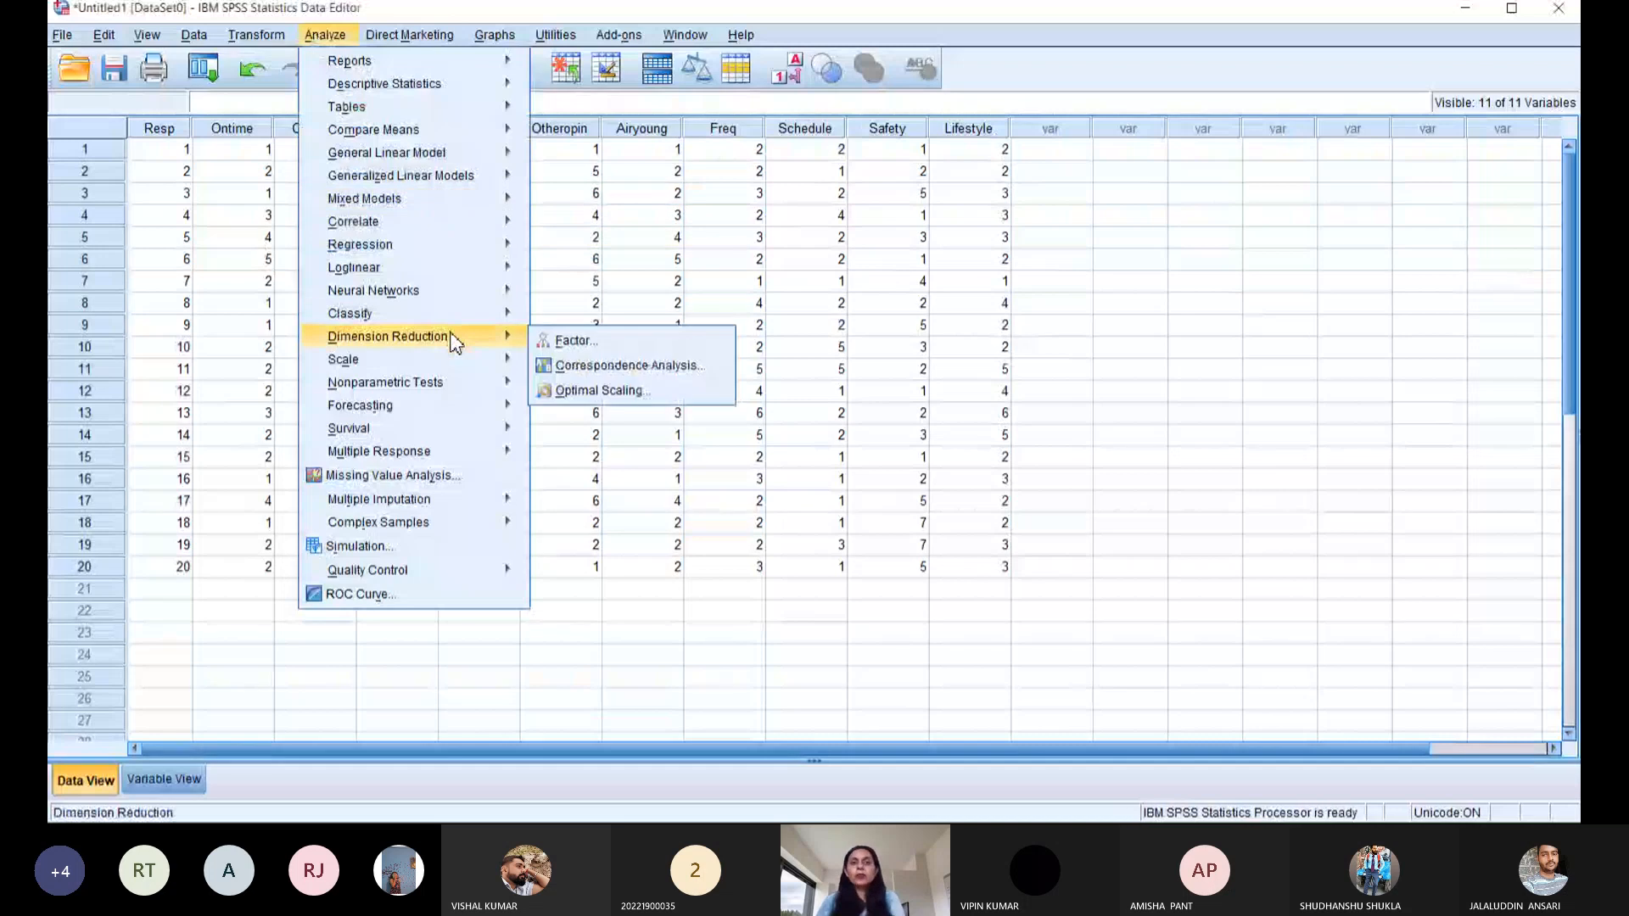
pyautogui.click(573, 343)
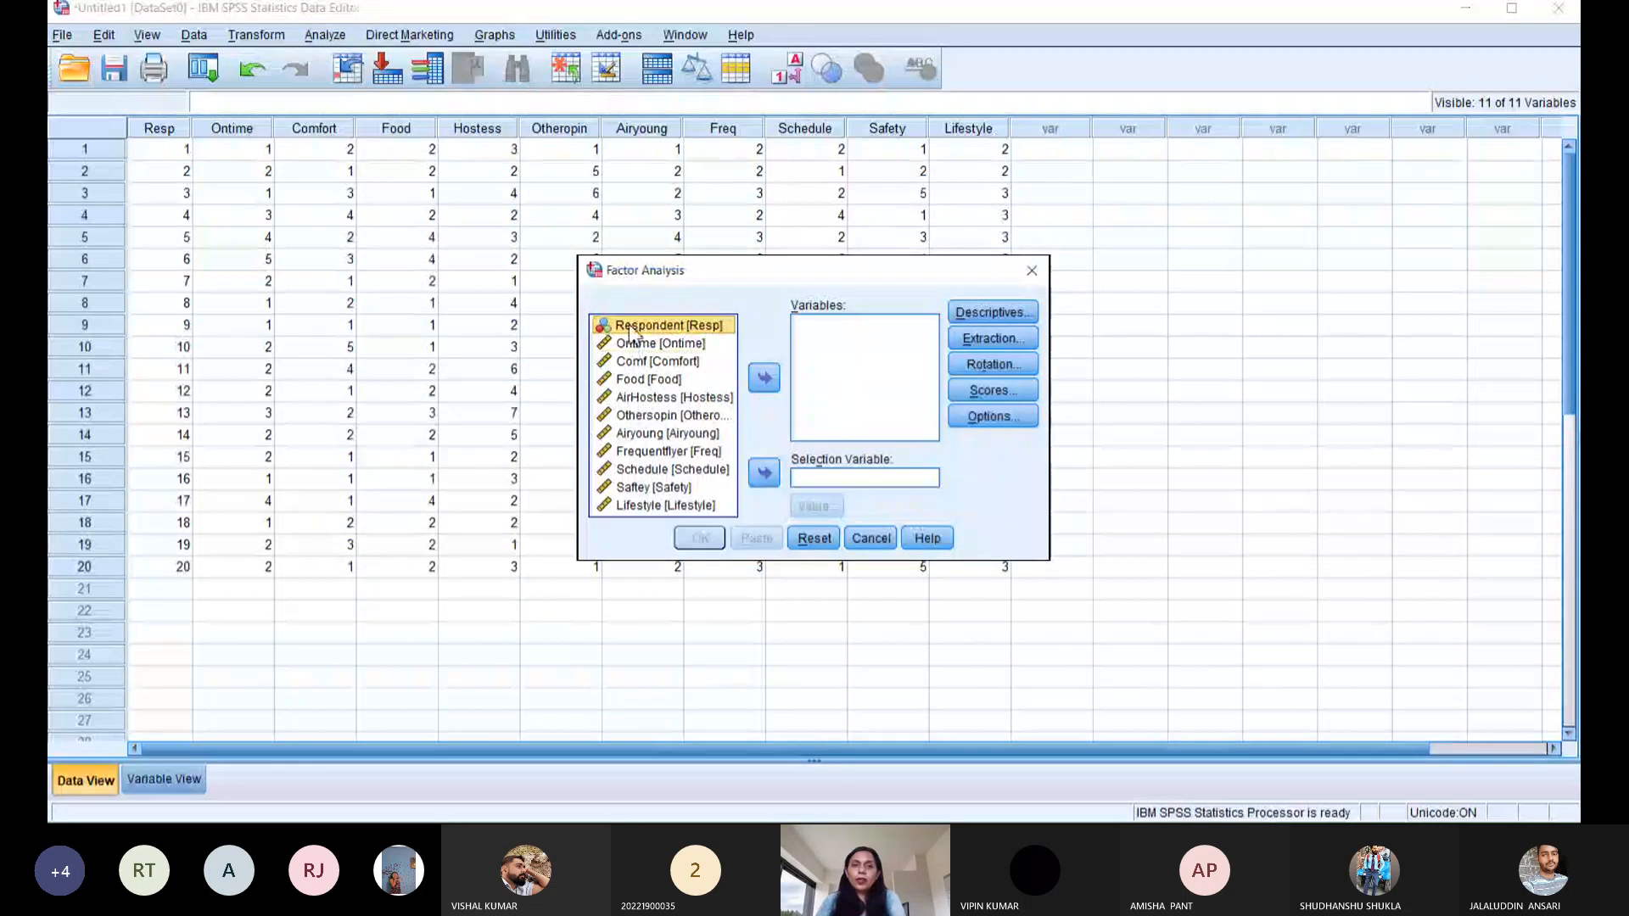
pyautogui.hotkey('ctrl', 'a')
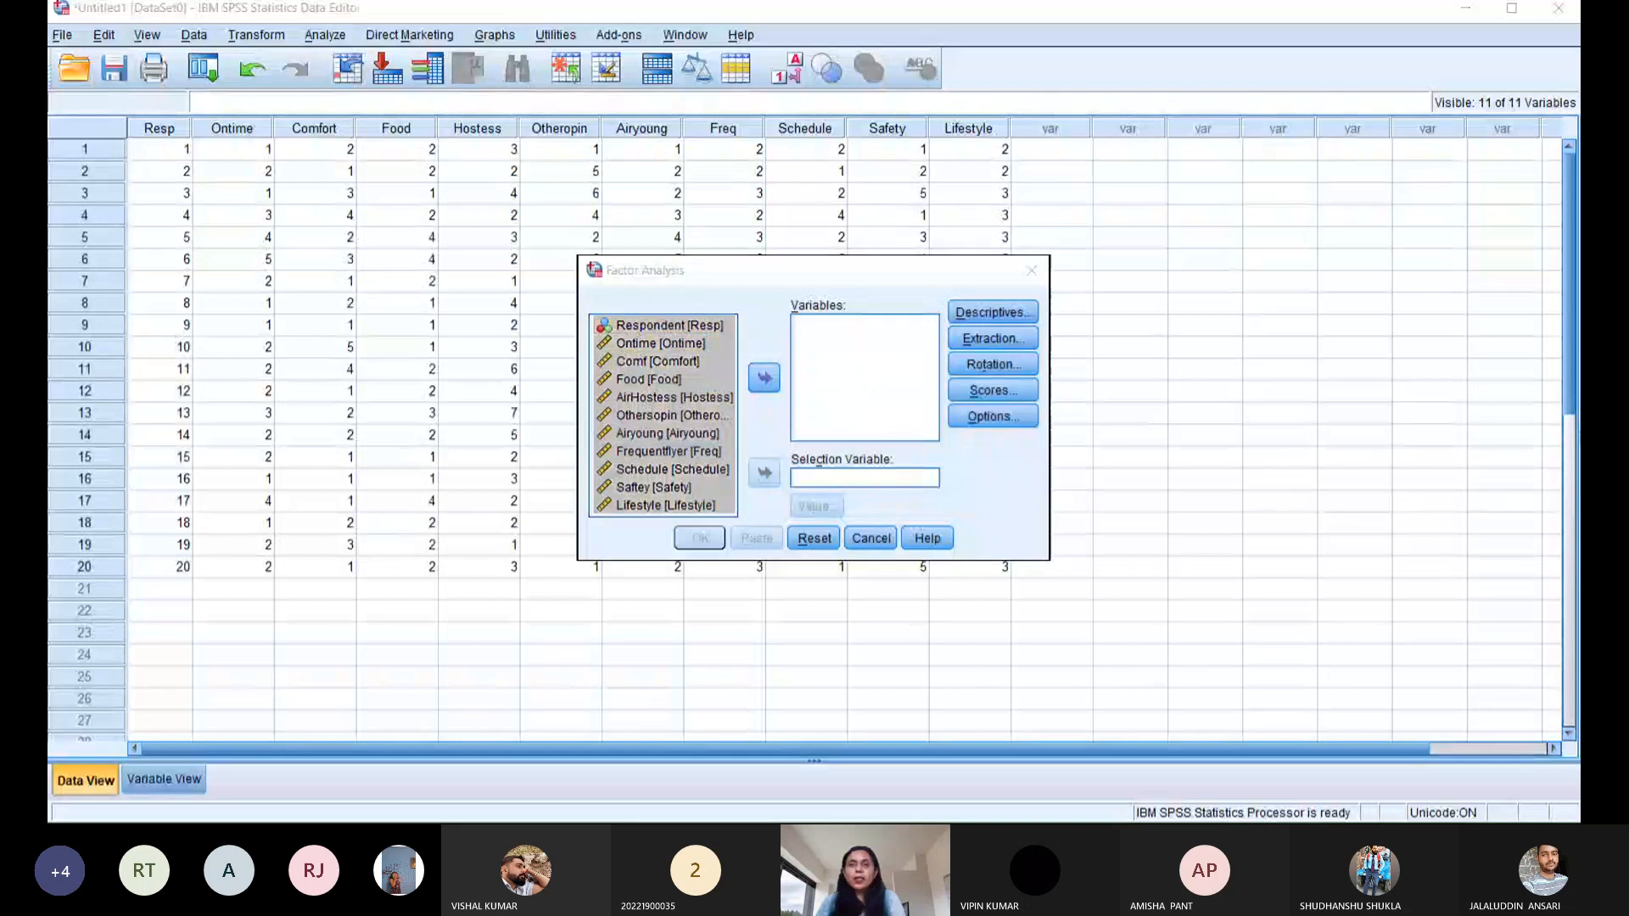
pyautogui.click(766, 379)
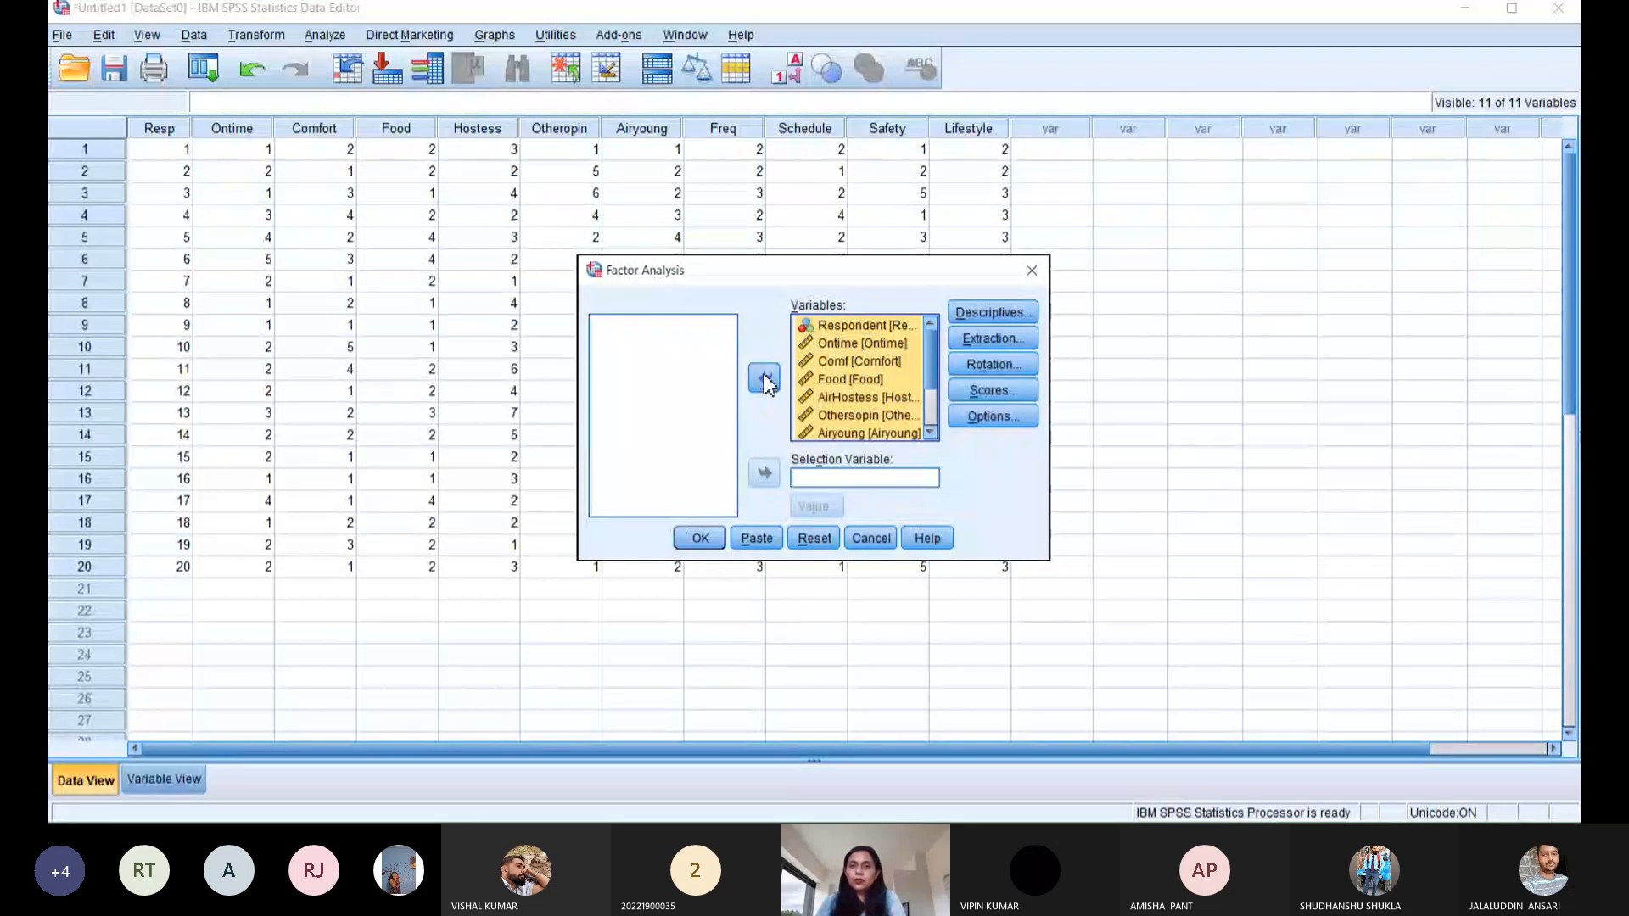
pyautogui.click(852, 329)
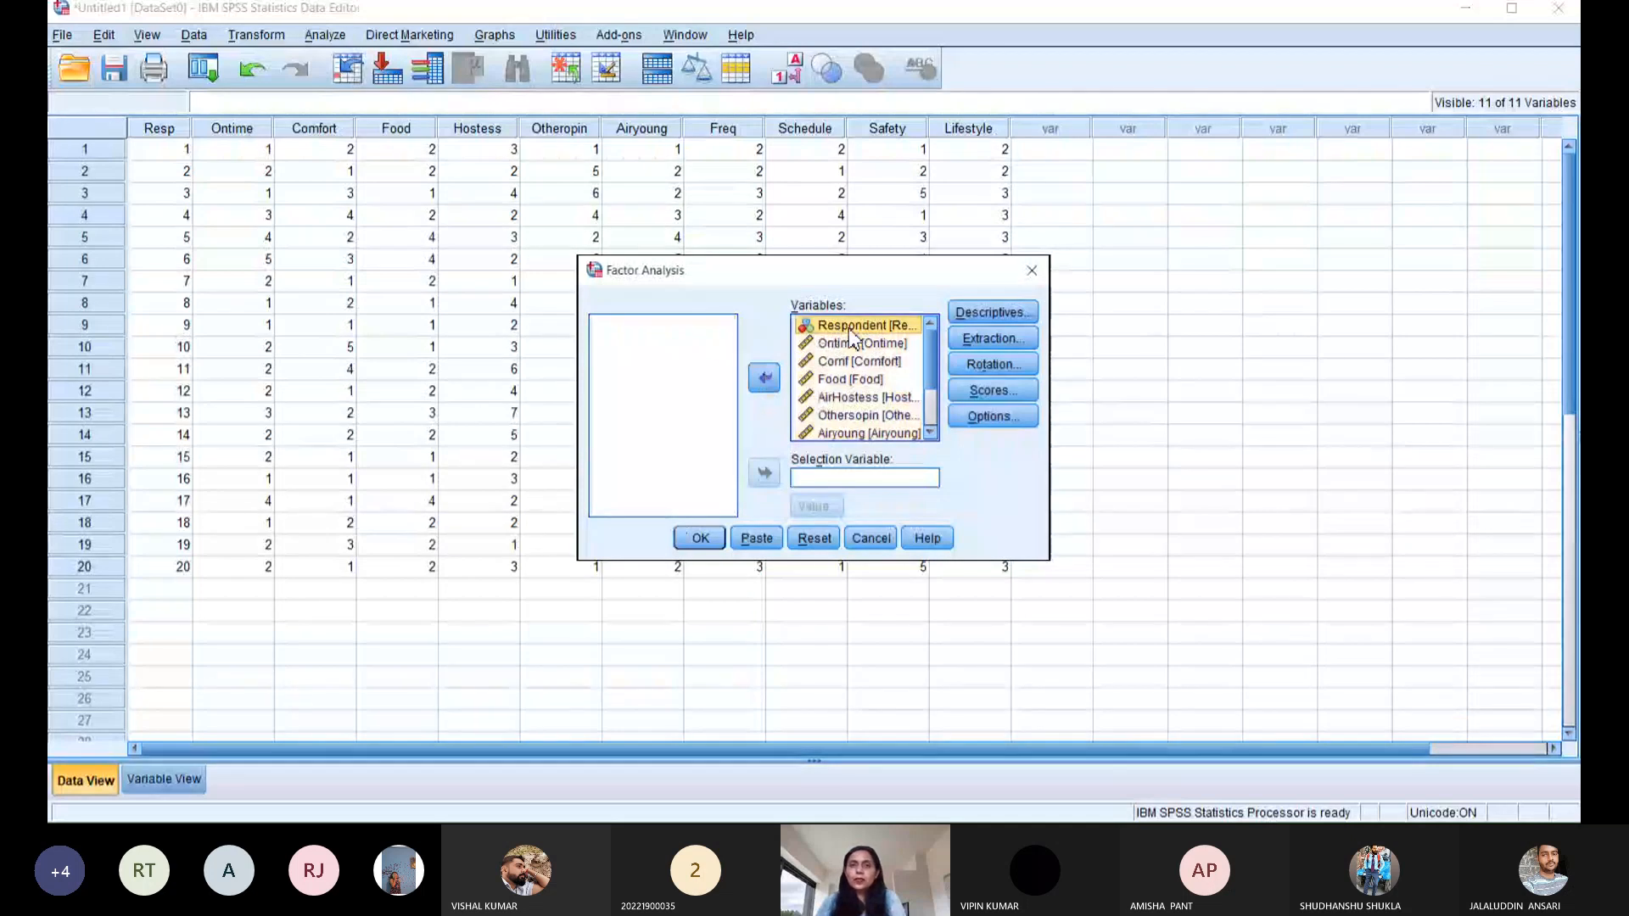
pyautogui.click(765, 379)
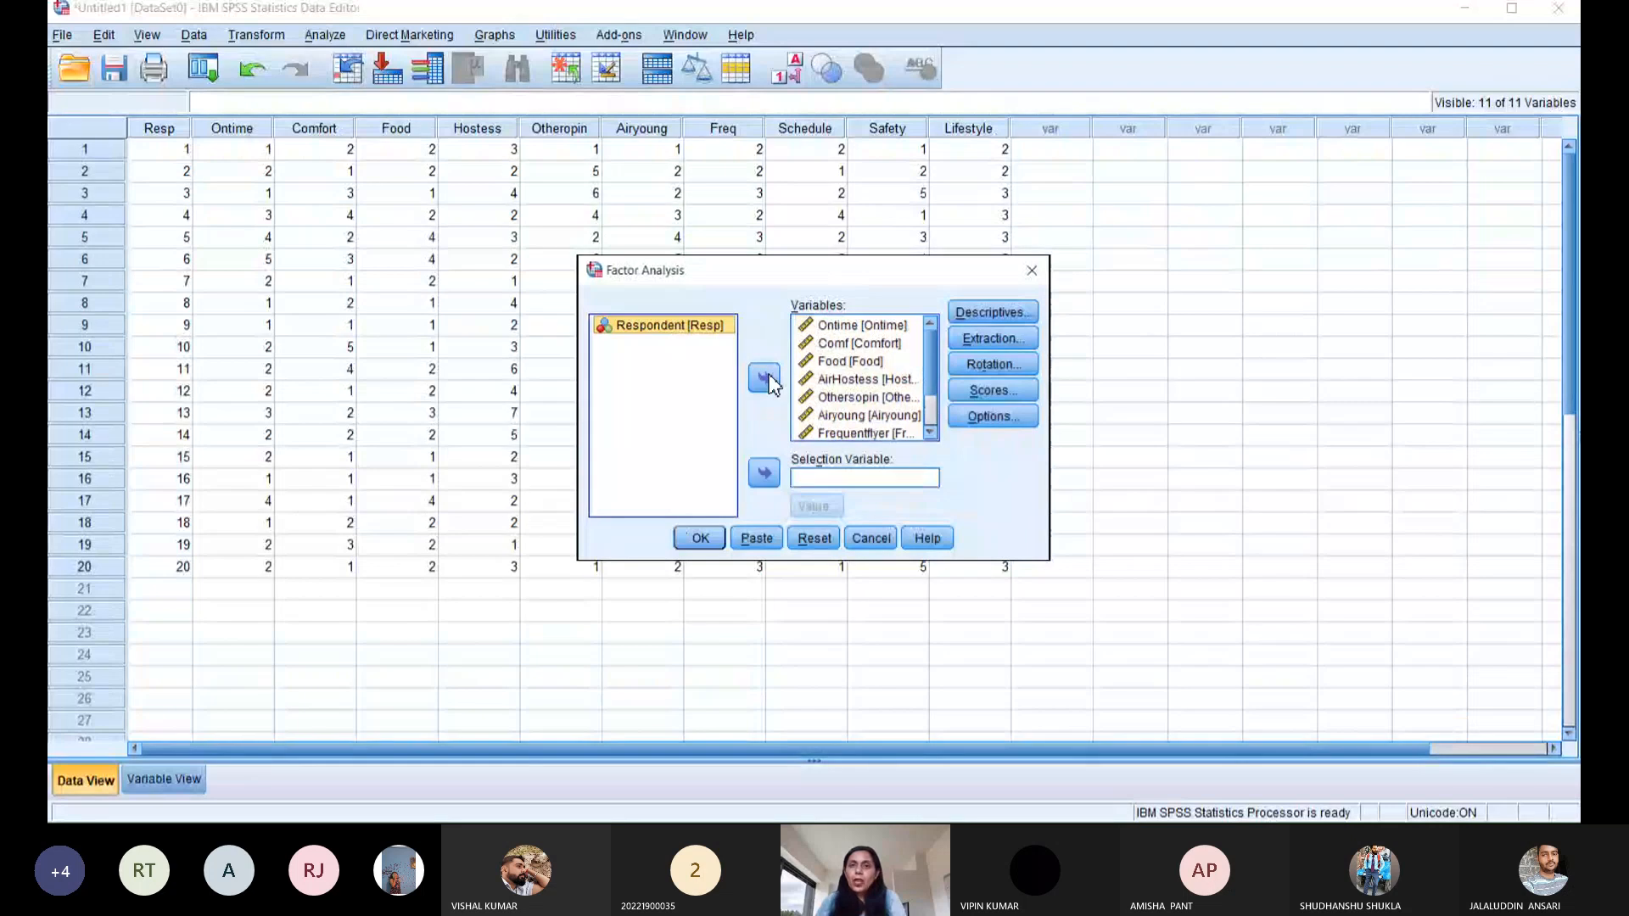
# - Include the KMO and Bartlett's test of sphericity in the factor analysis descriptives
pyautogui.click(992, 311)
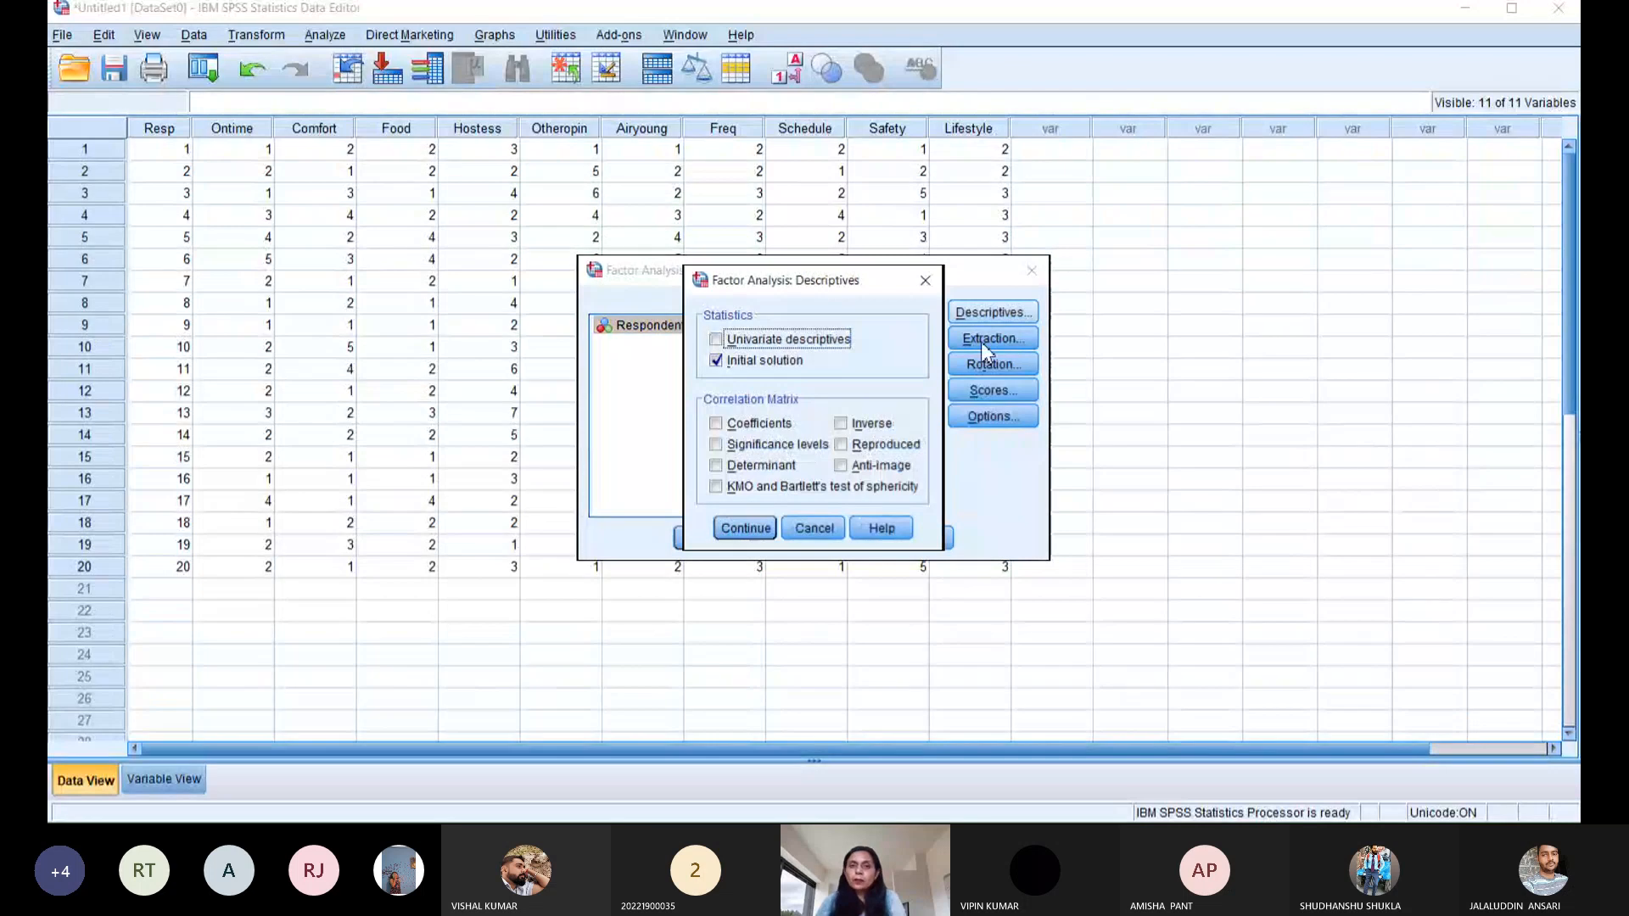
pyautogui.click(715, 488)
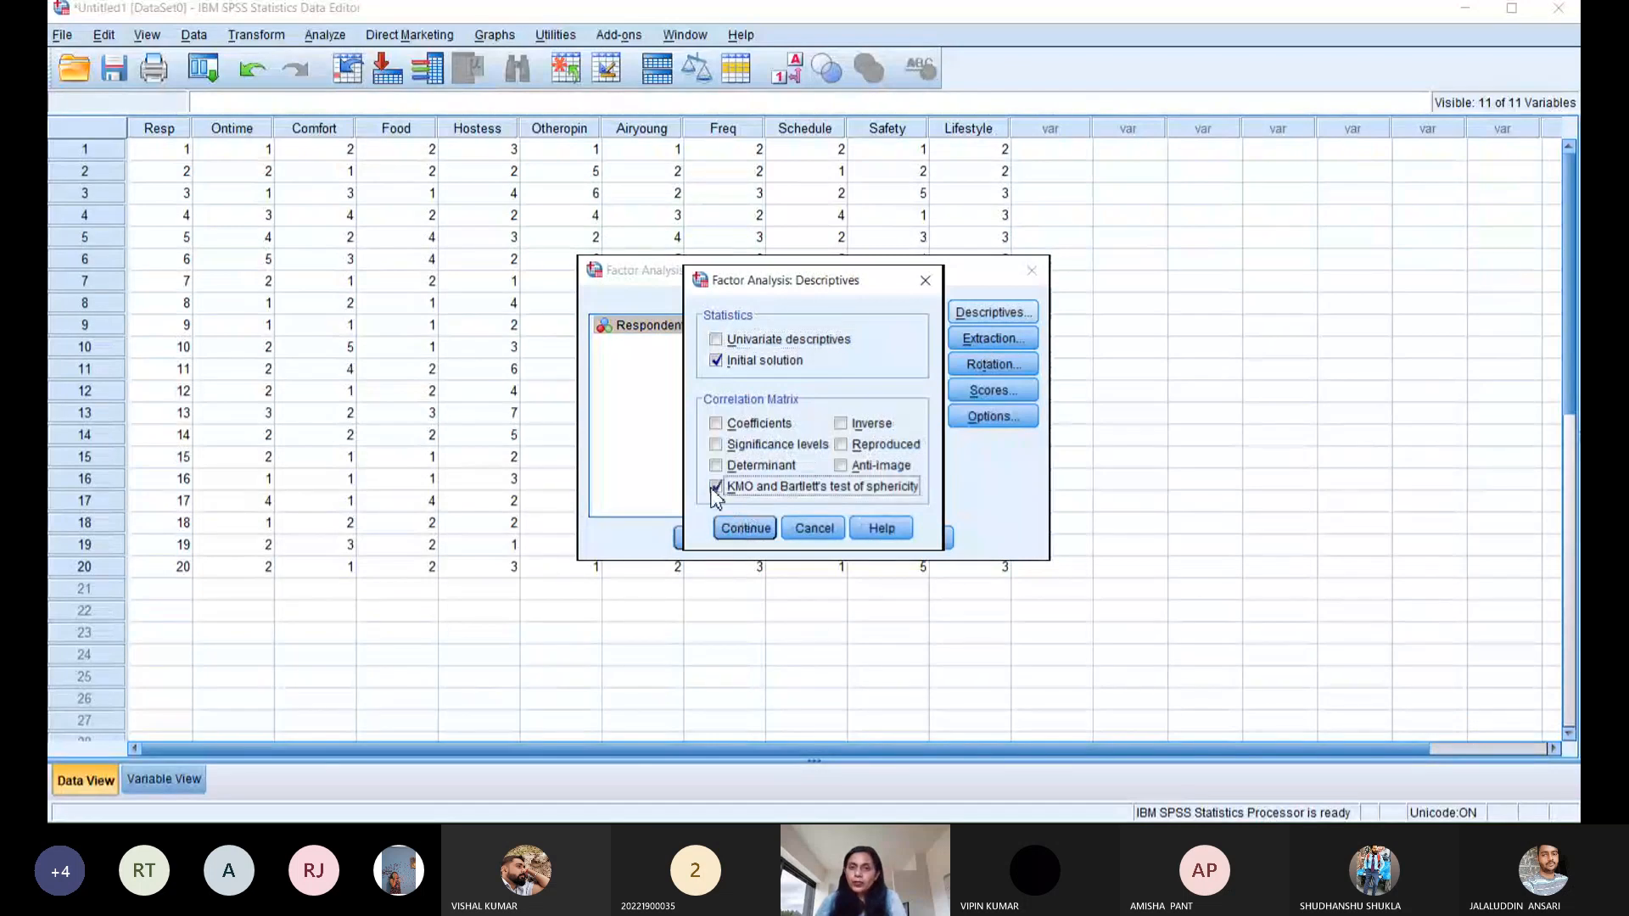
pyautogui.click(745, 527)
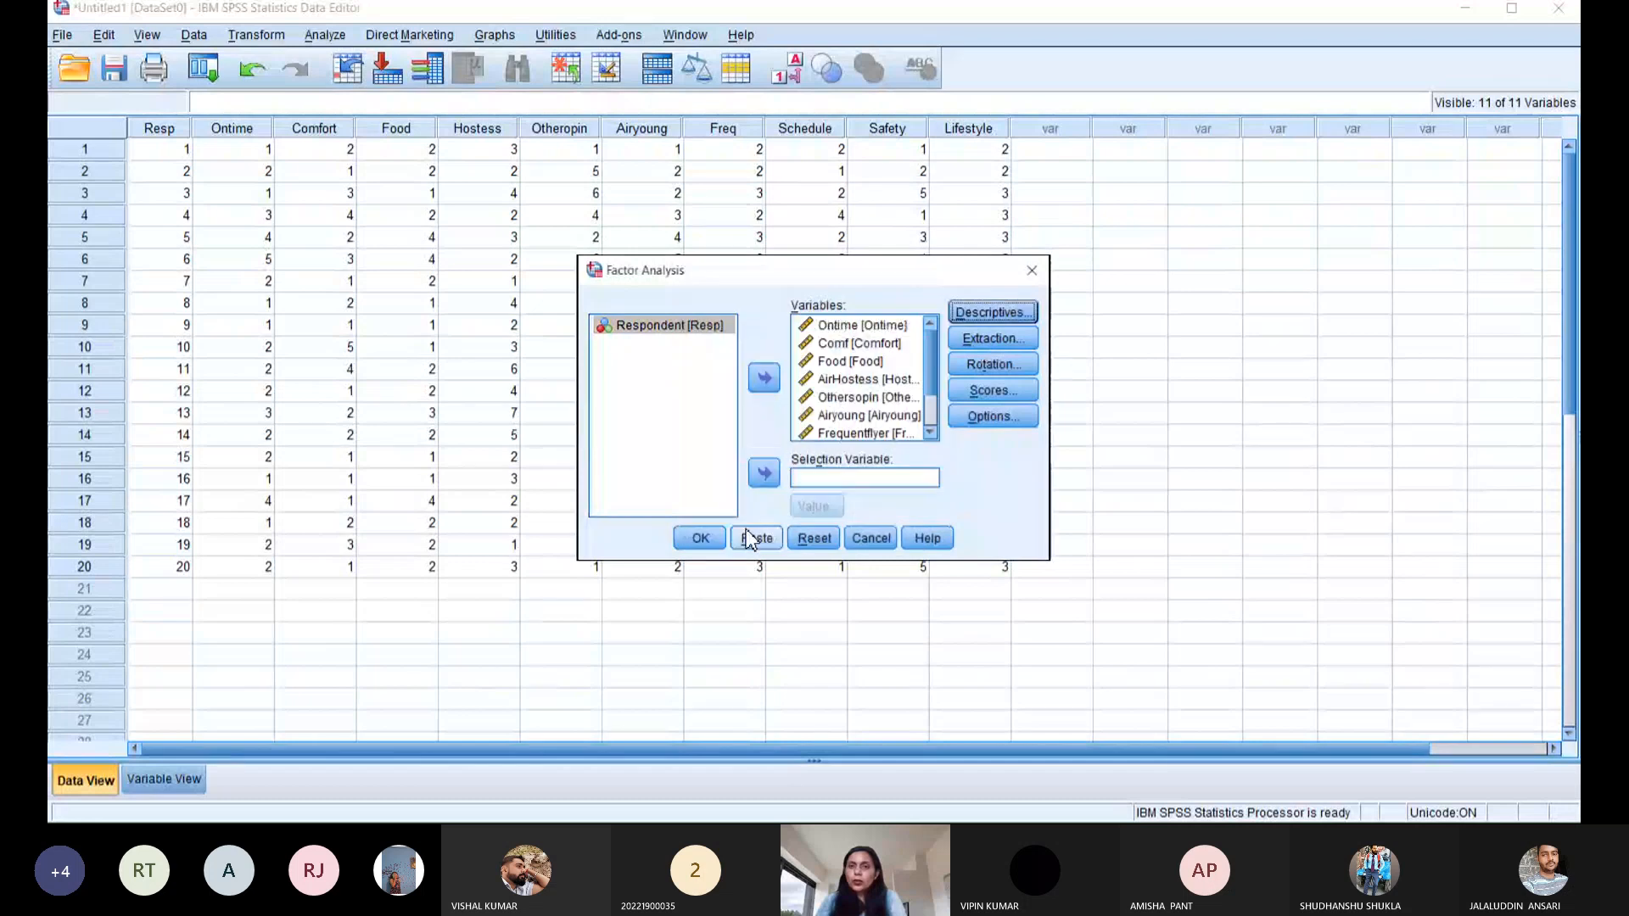
# - Configure the factor extraction with the Principal components method and add a scree plot to the display
pyautogui.click(1006, 341)
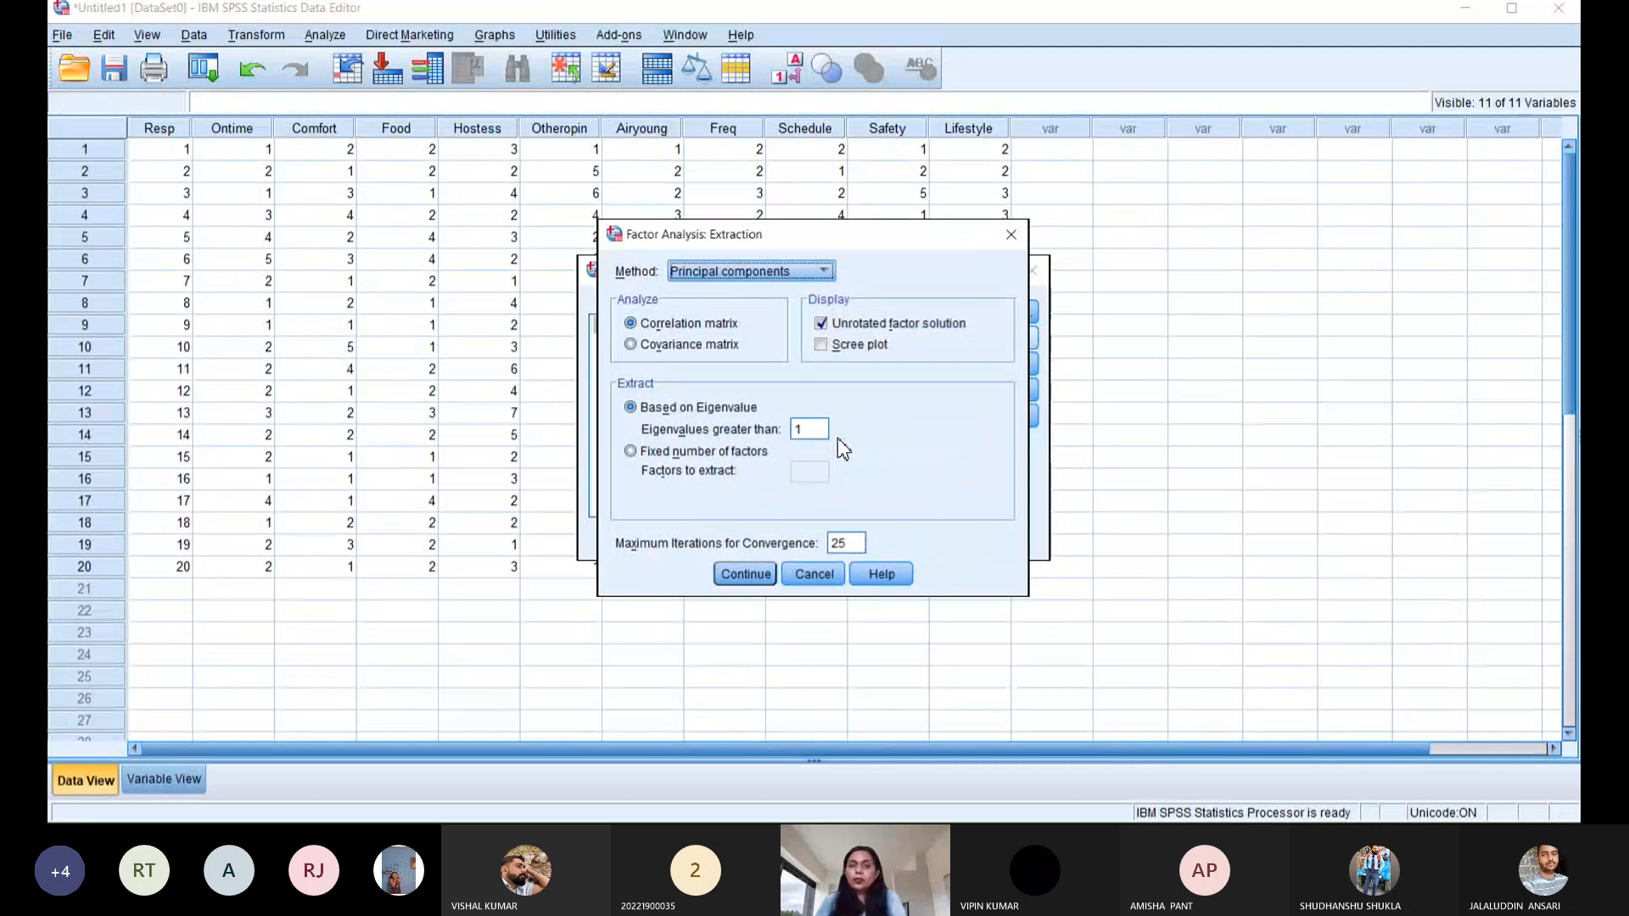
pyautogui.click(757, 574)
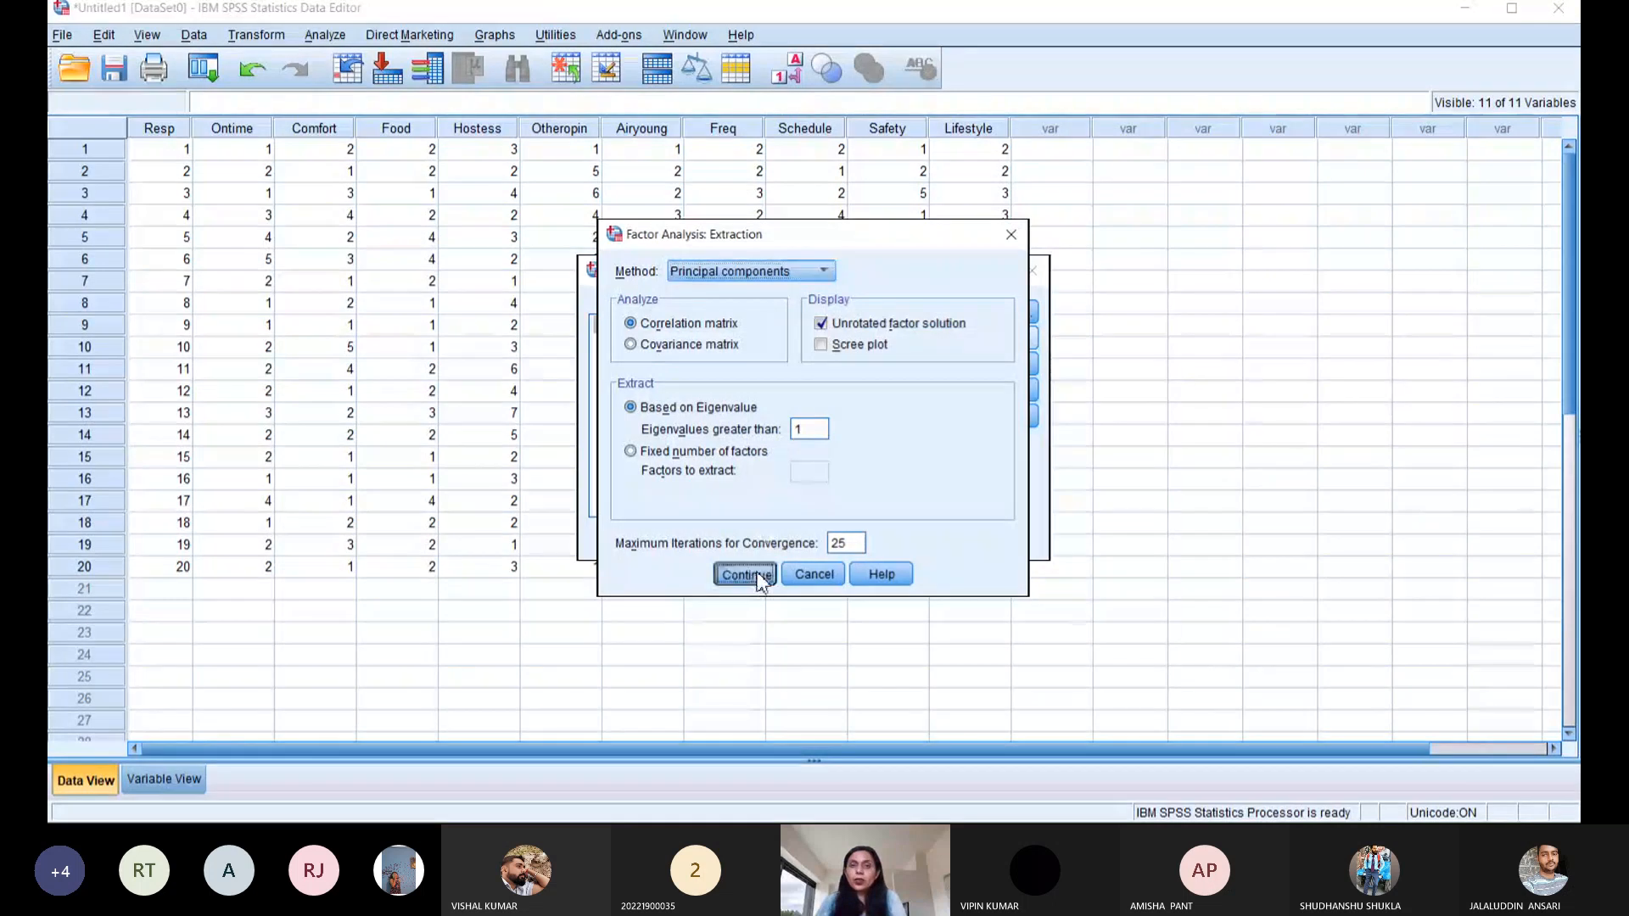
pyautogui.click(984, 340)
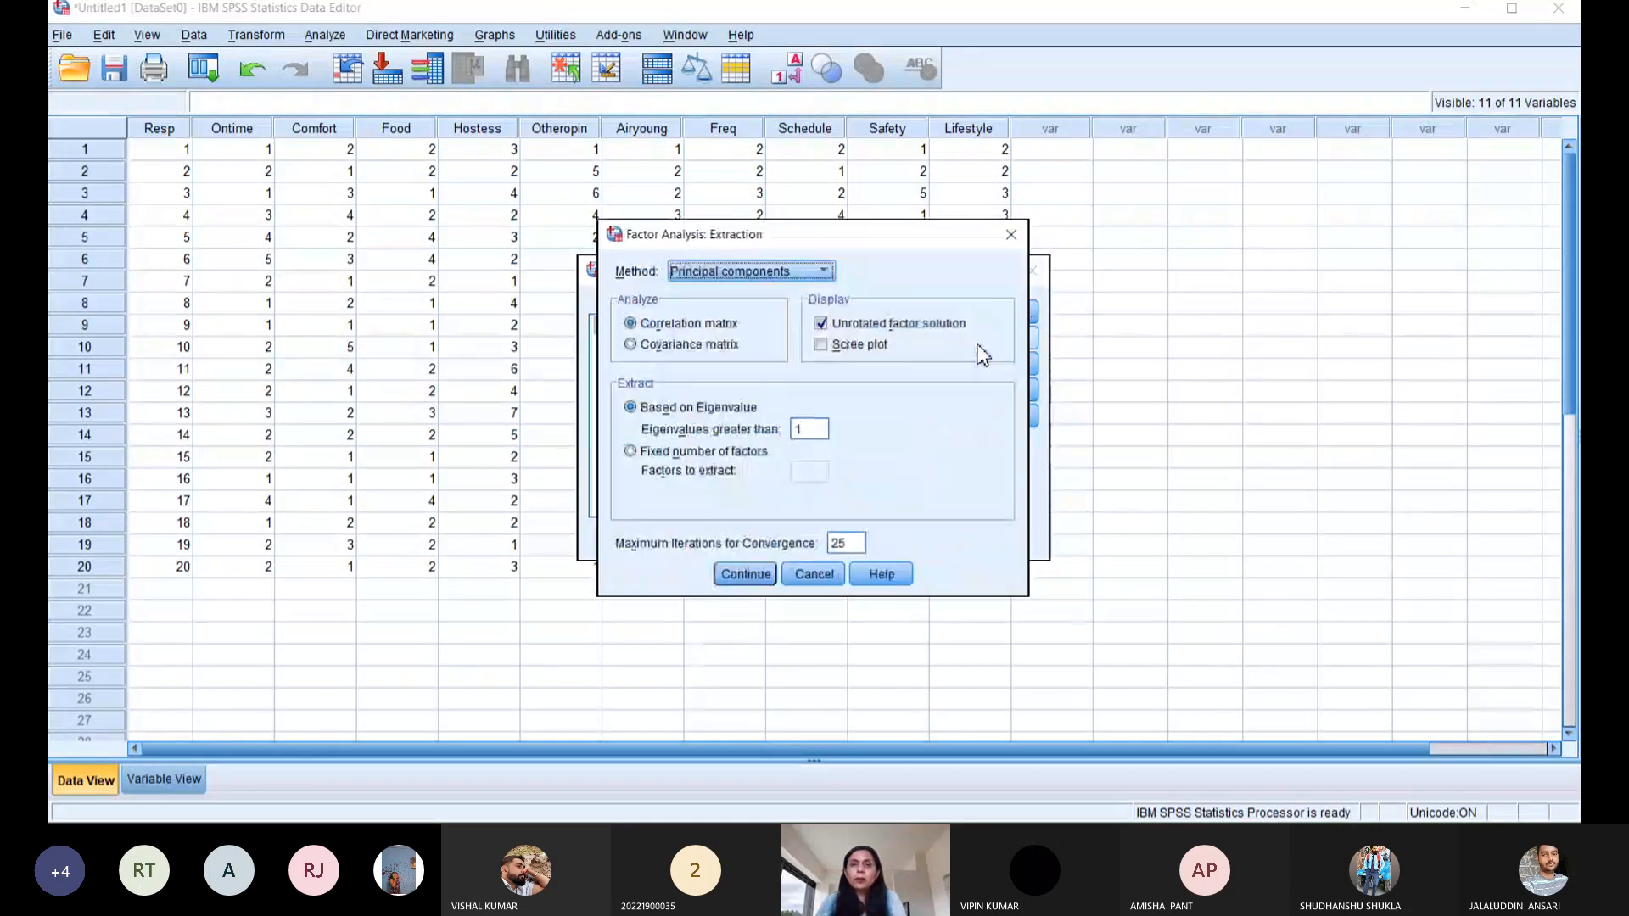
pyautogui.click(827, 274)
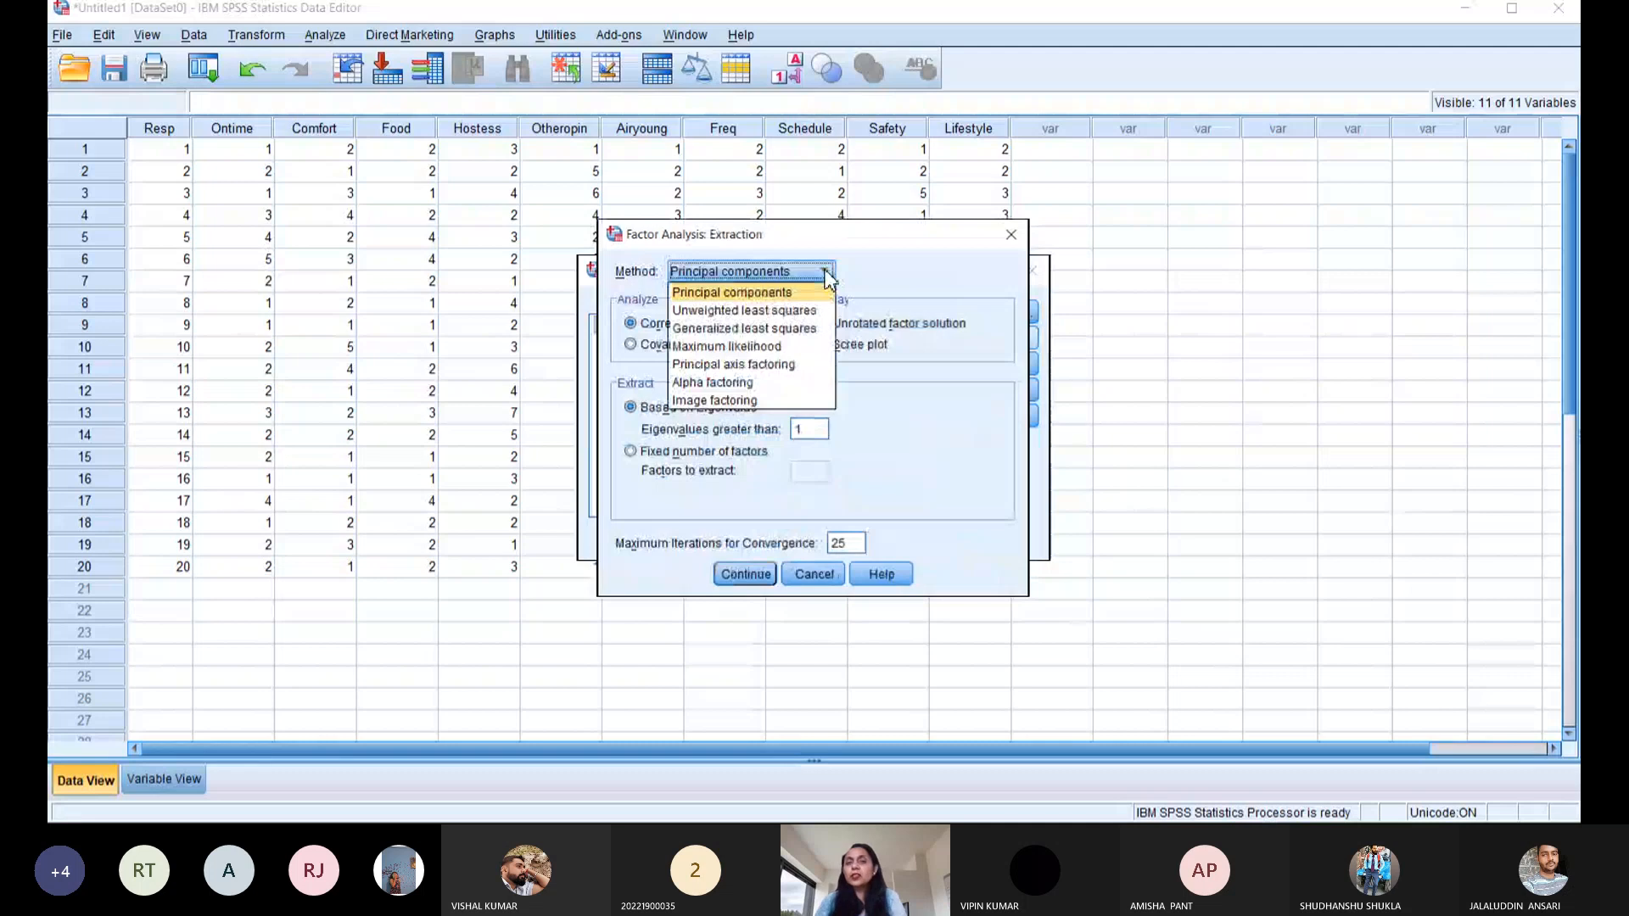
pyautogui.click(758, 297)
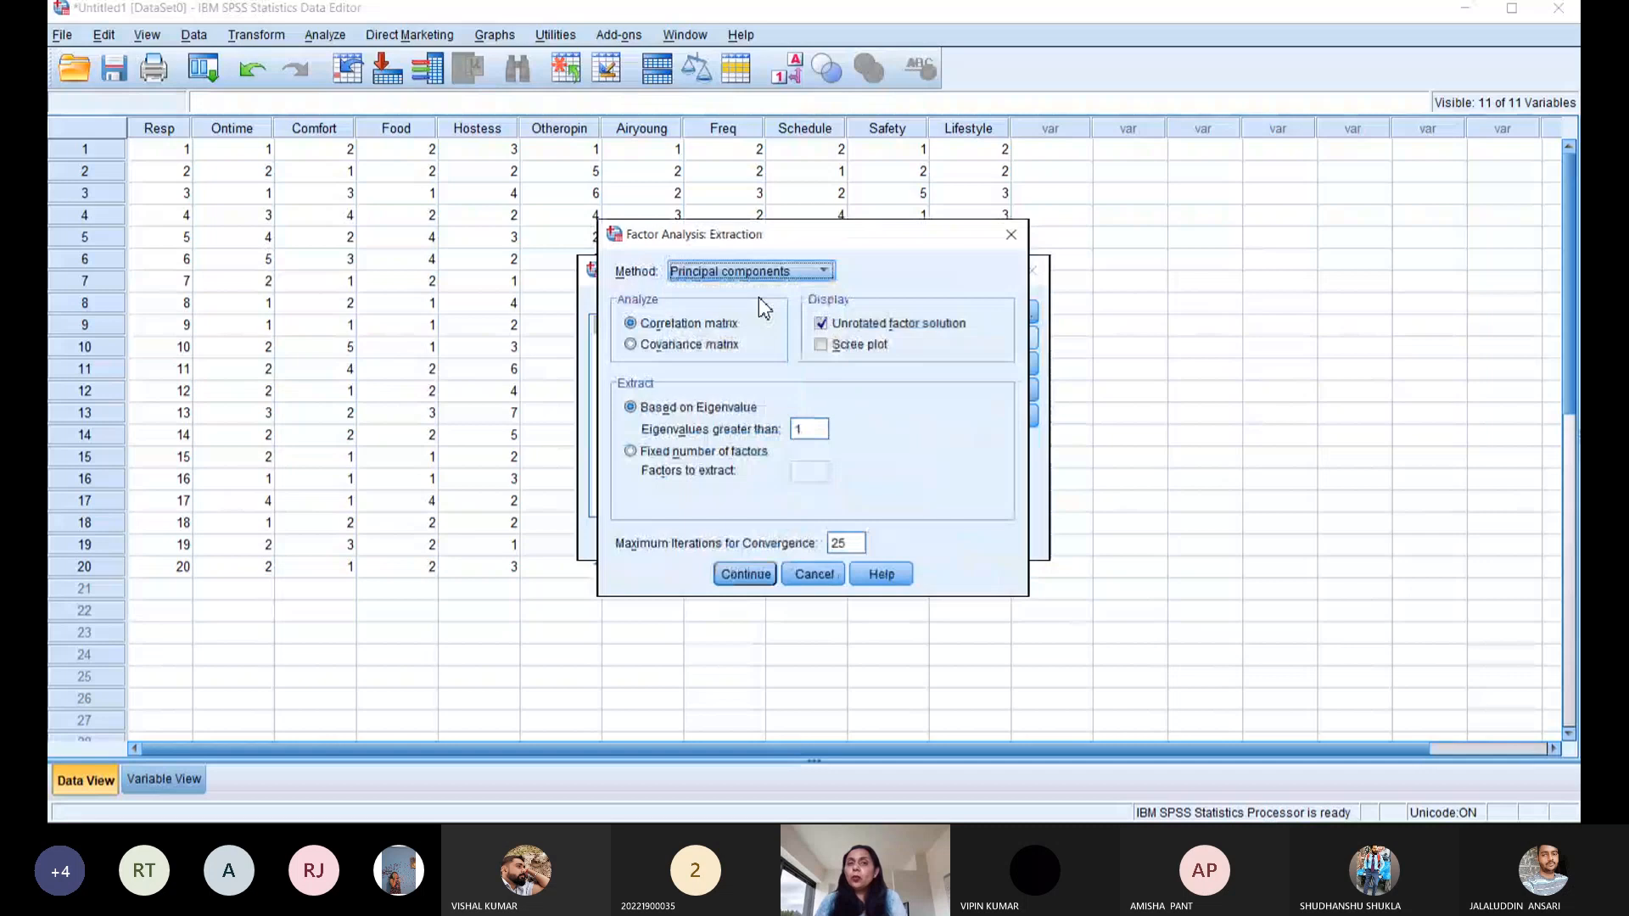
pyautogui.click(828, 272)
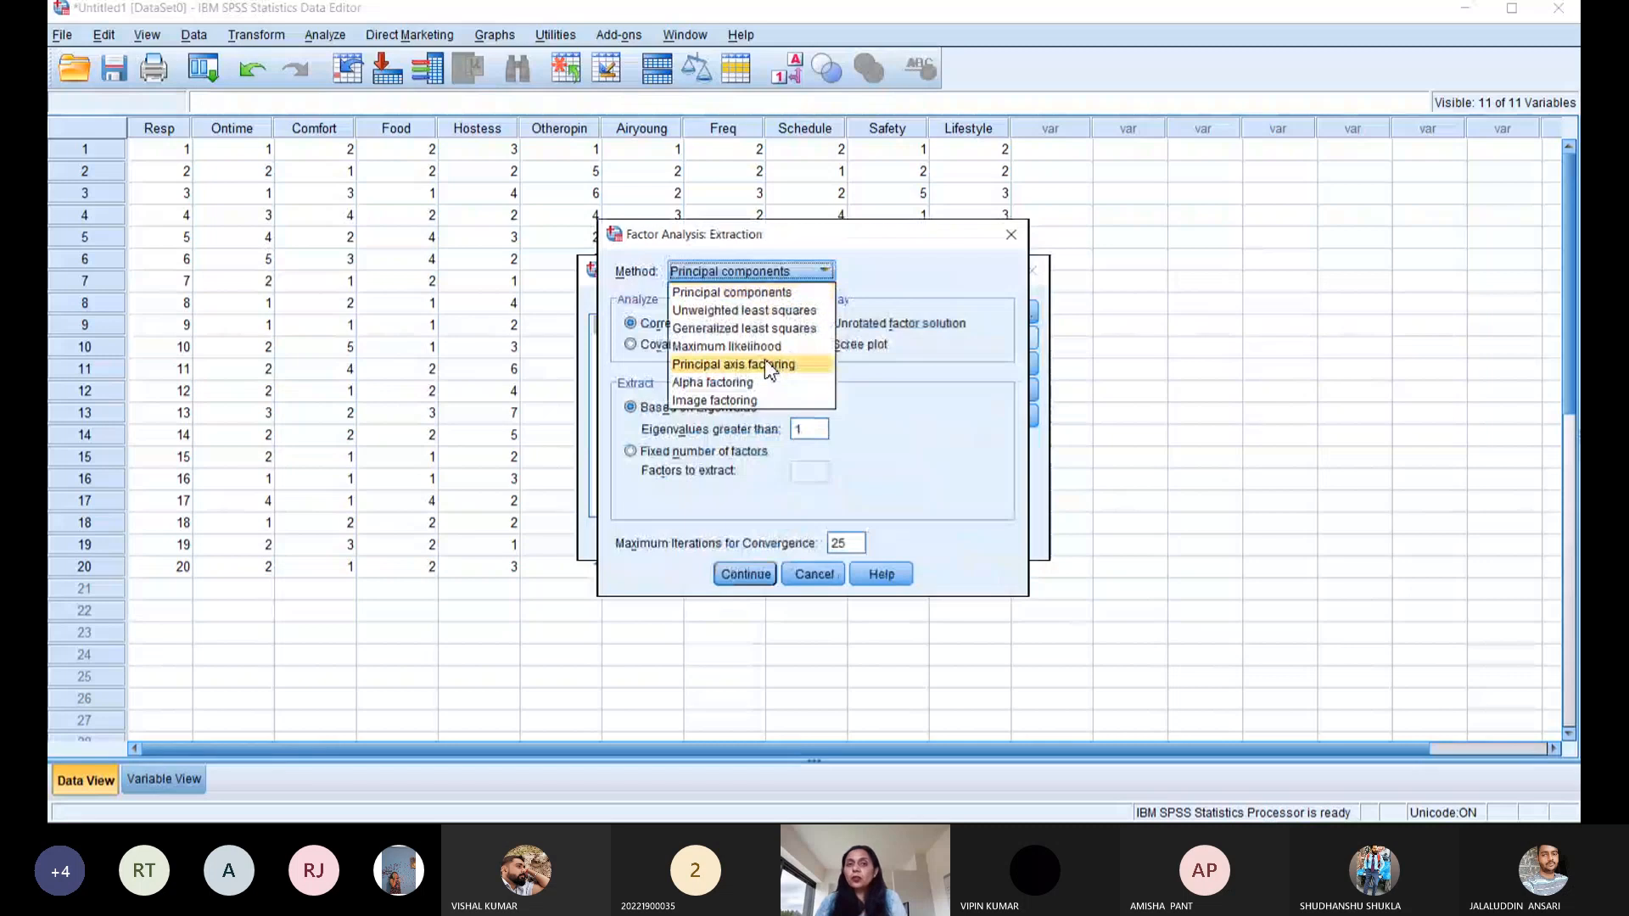
pyautogui.click(829, 282)
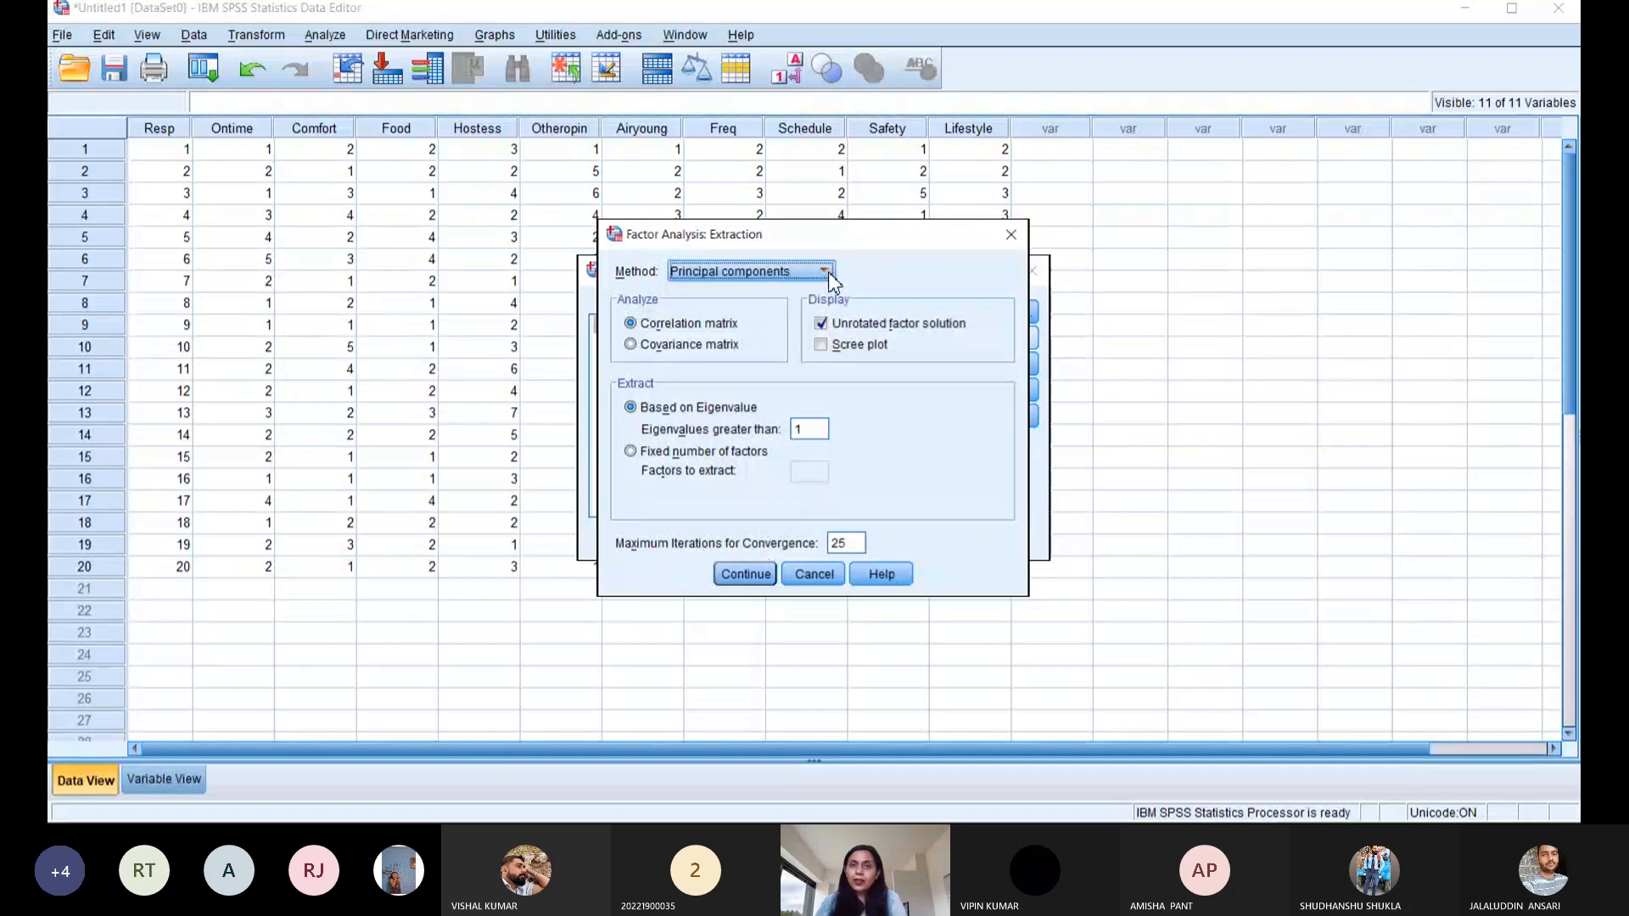
pyautogui.click(821, 346)
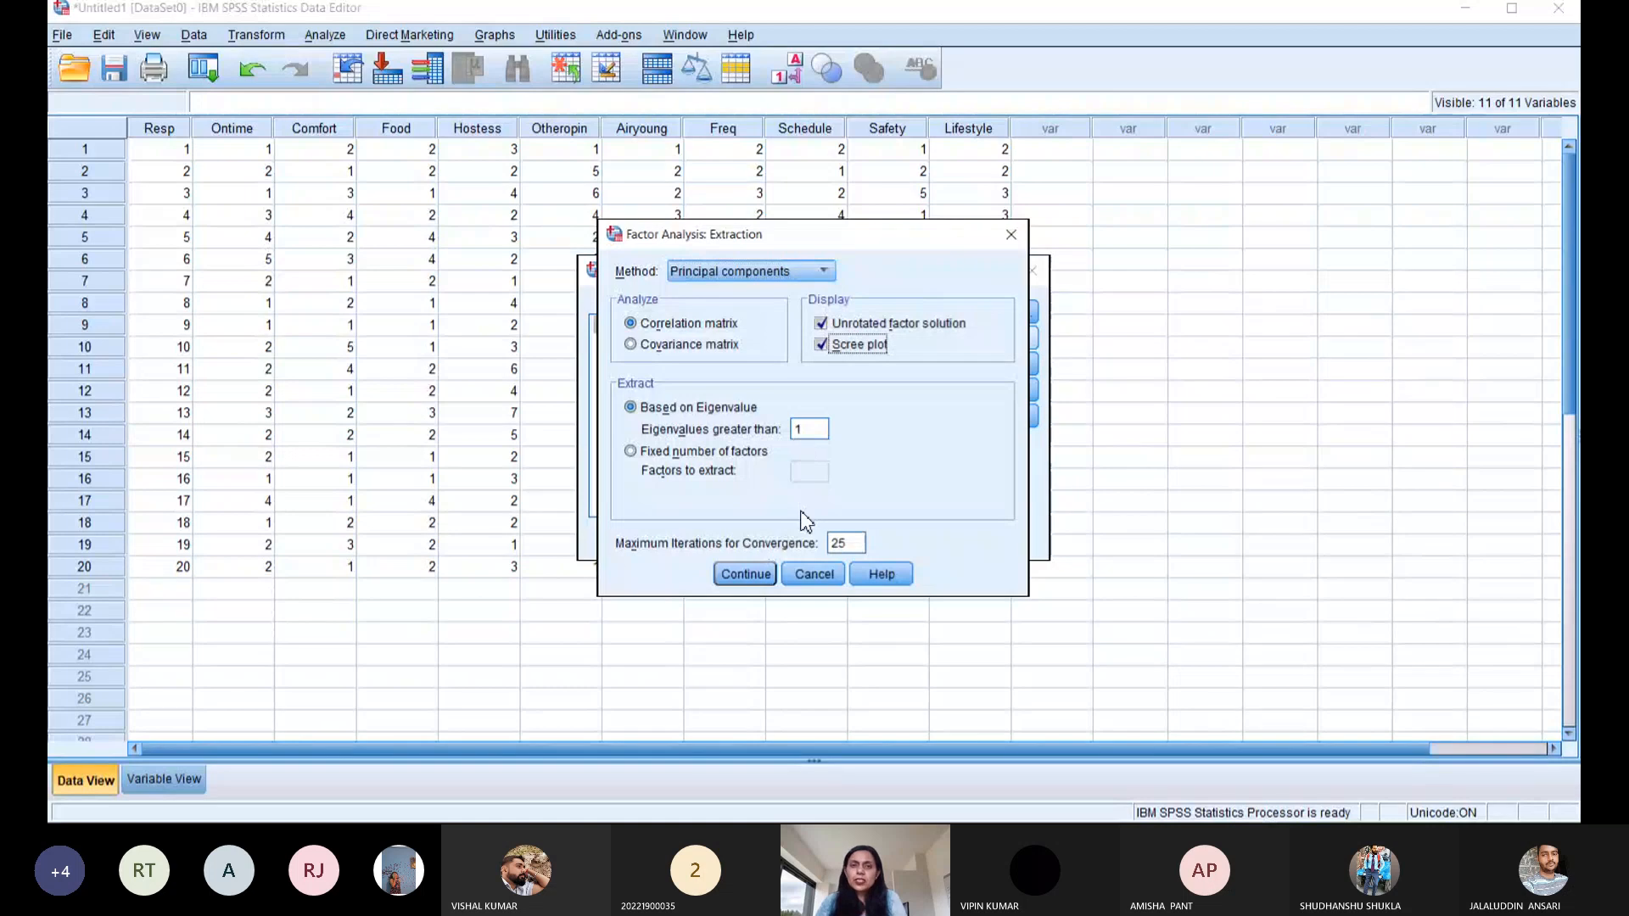
pyautogui.click(760, 574)
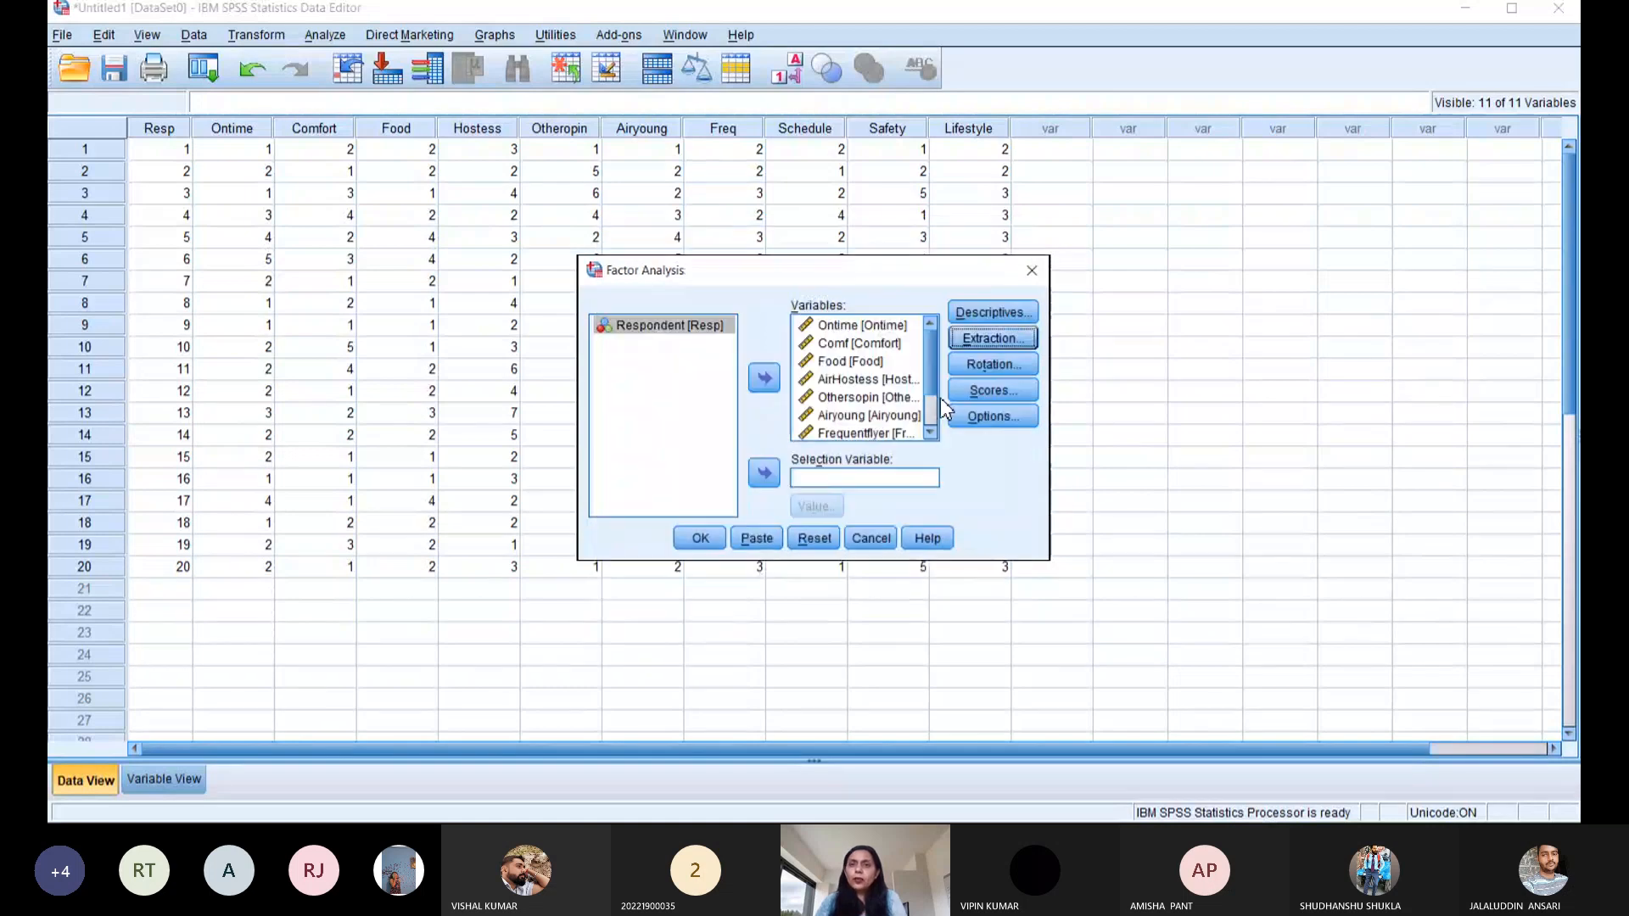
pyautogui.click(981, 362)
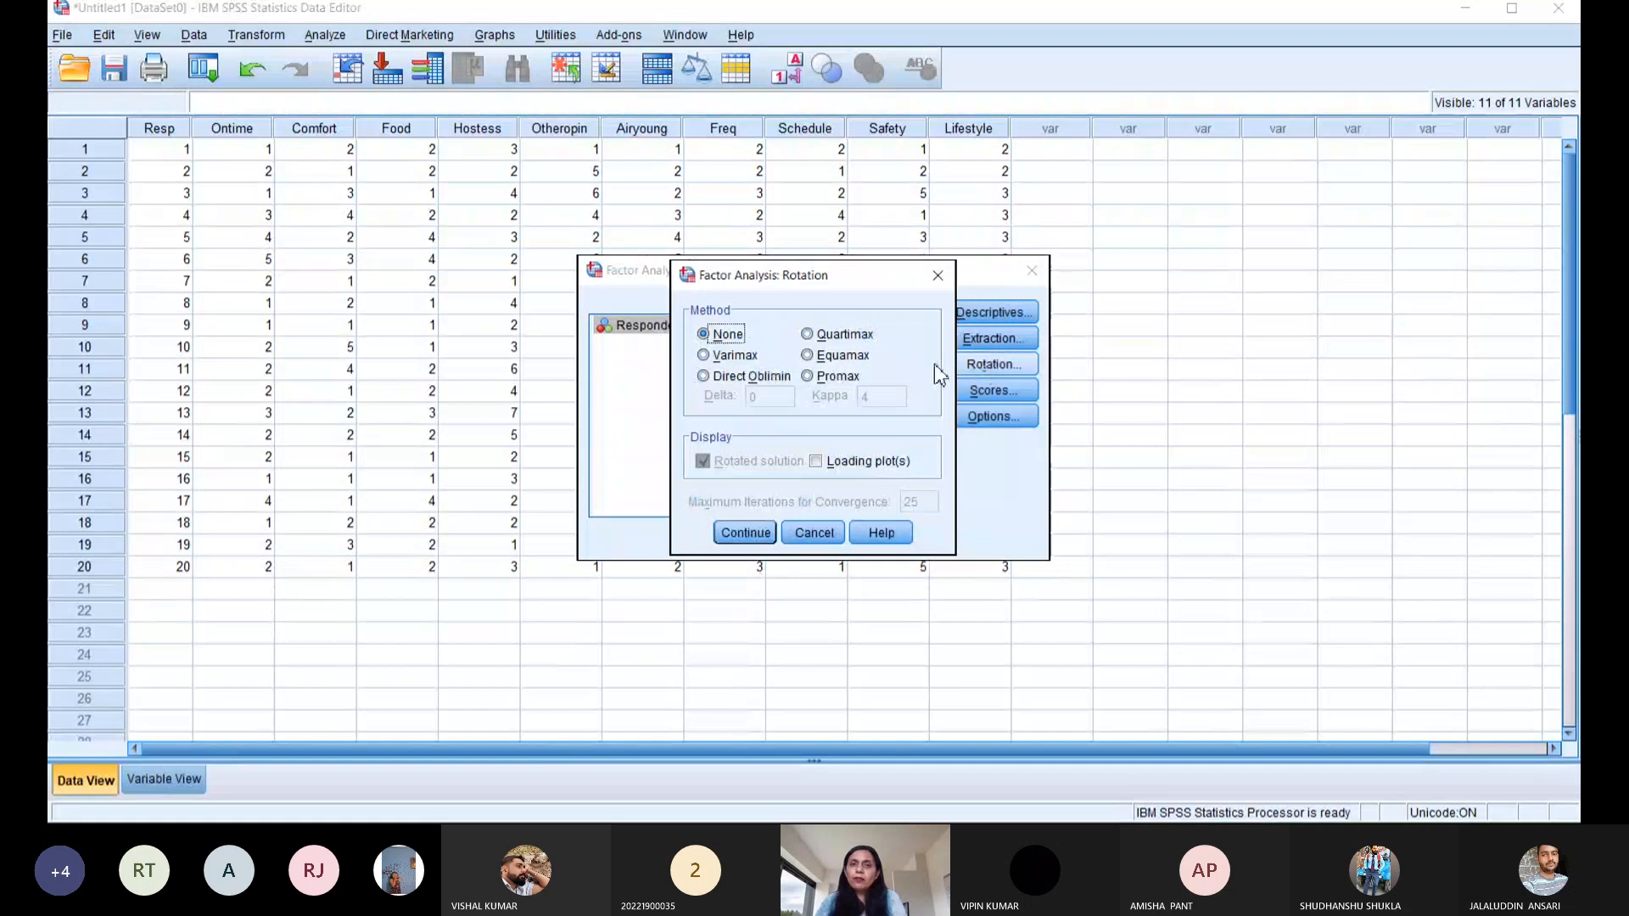
pyautogui.click(706, 365)
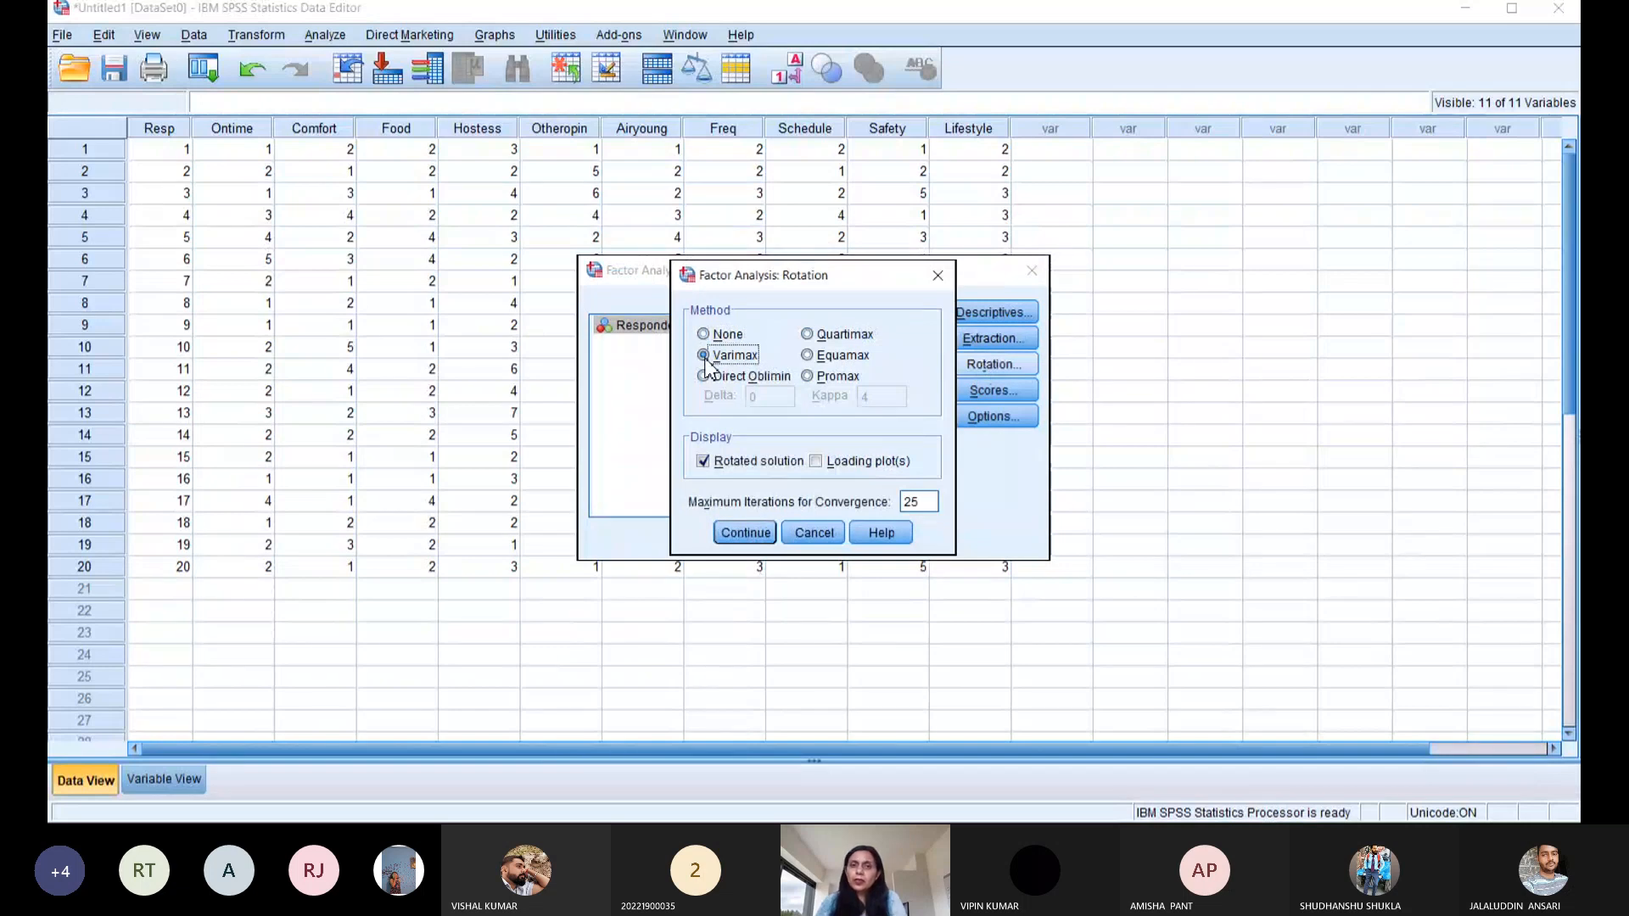
pyautogui.click(746, 534)
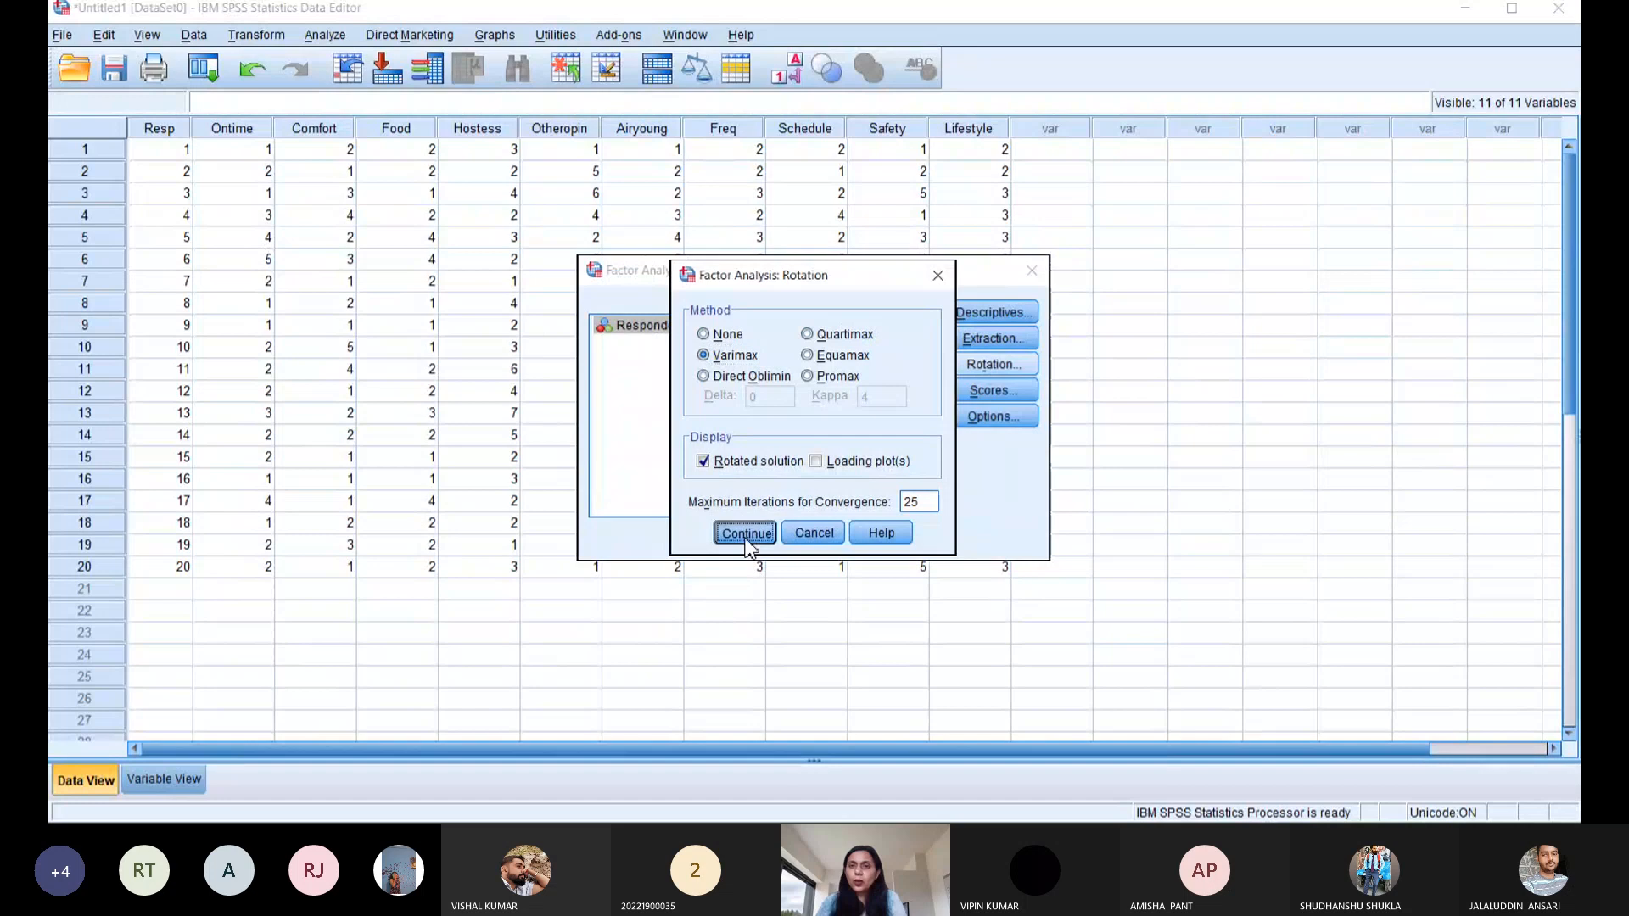
pyautogui.click(982, 392)
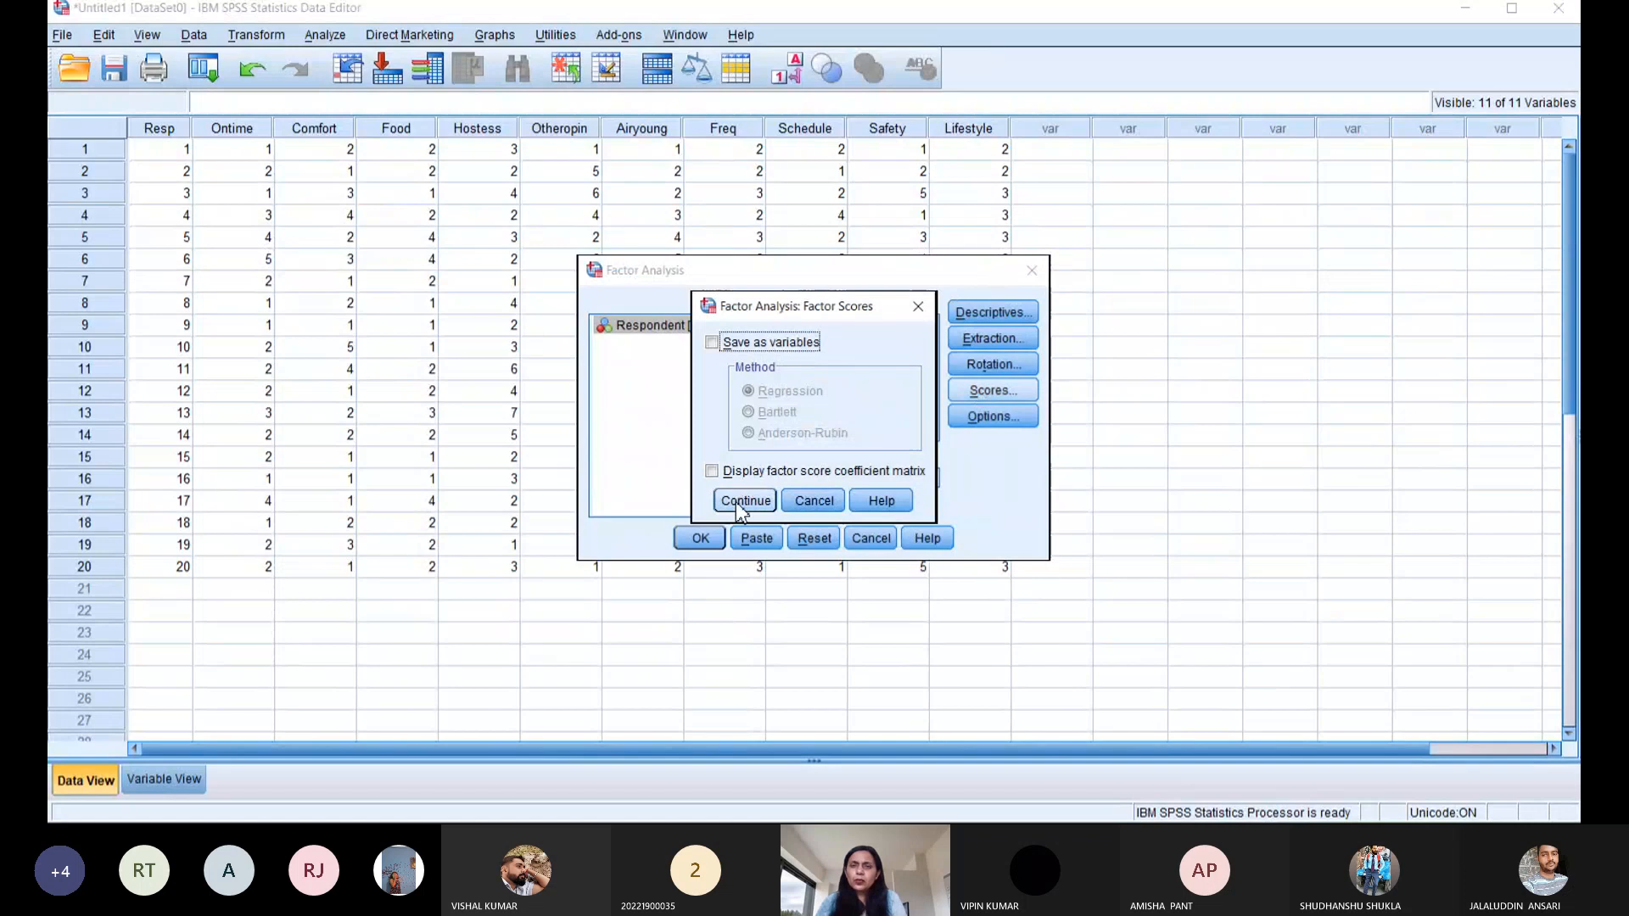
pyautogui.click(736, 502)
pyautogui.click(973, 418)
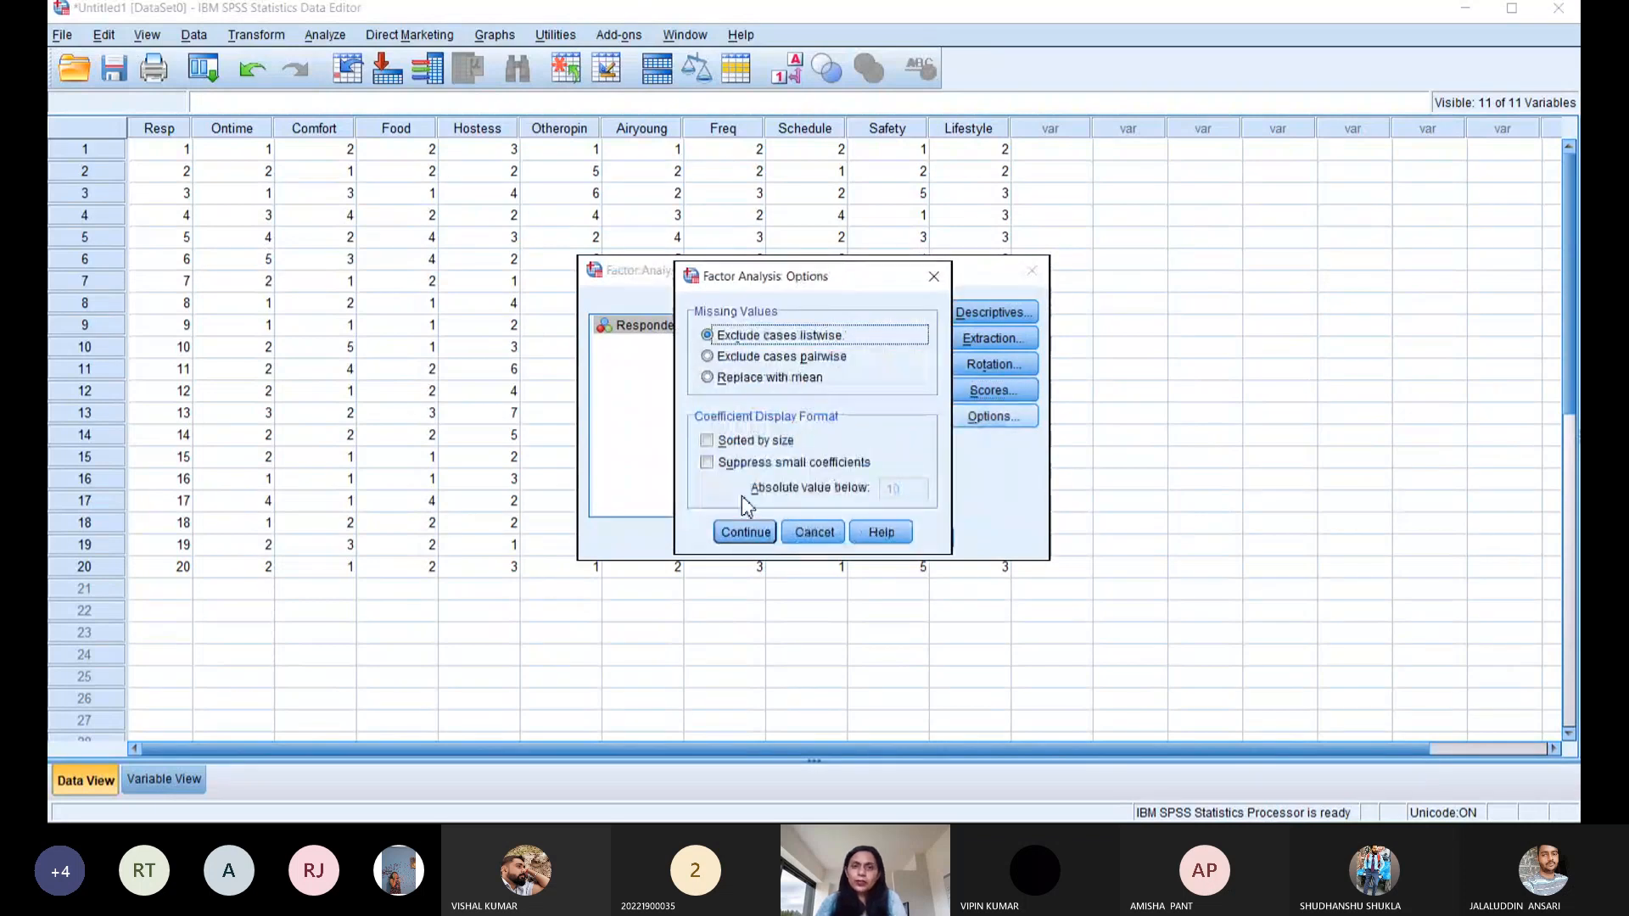
pyautogui.click(741, 536)
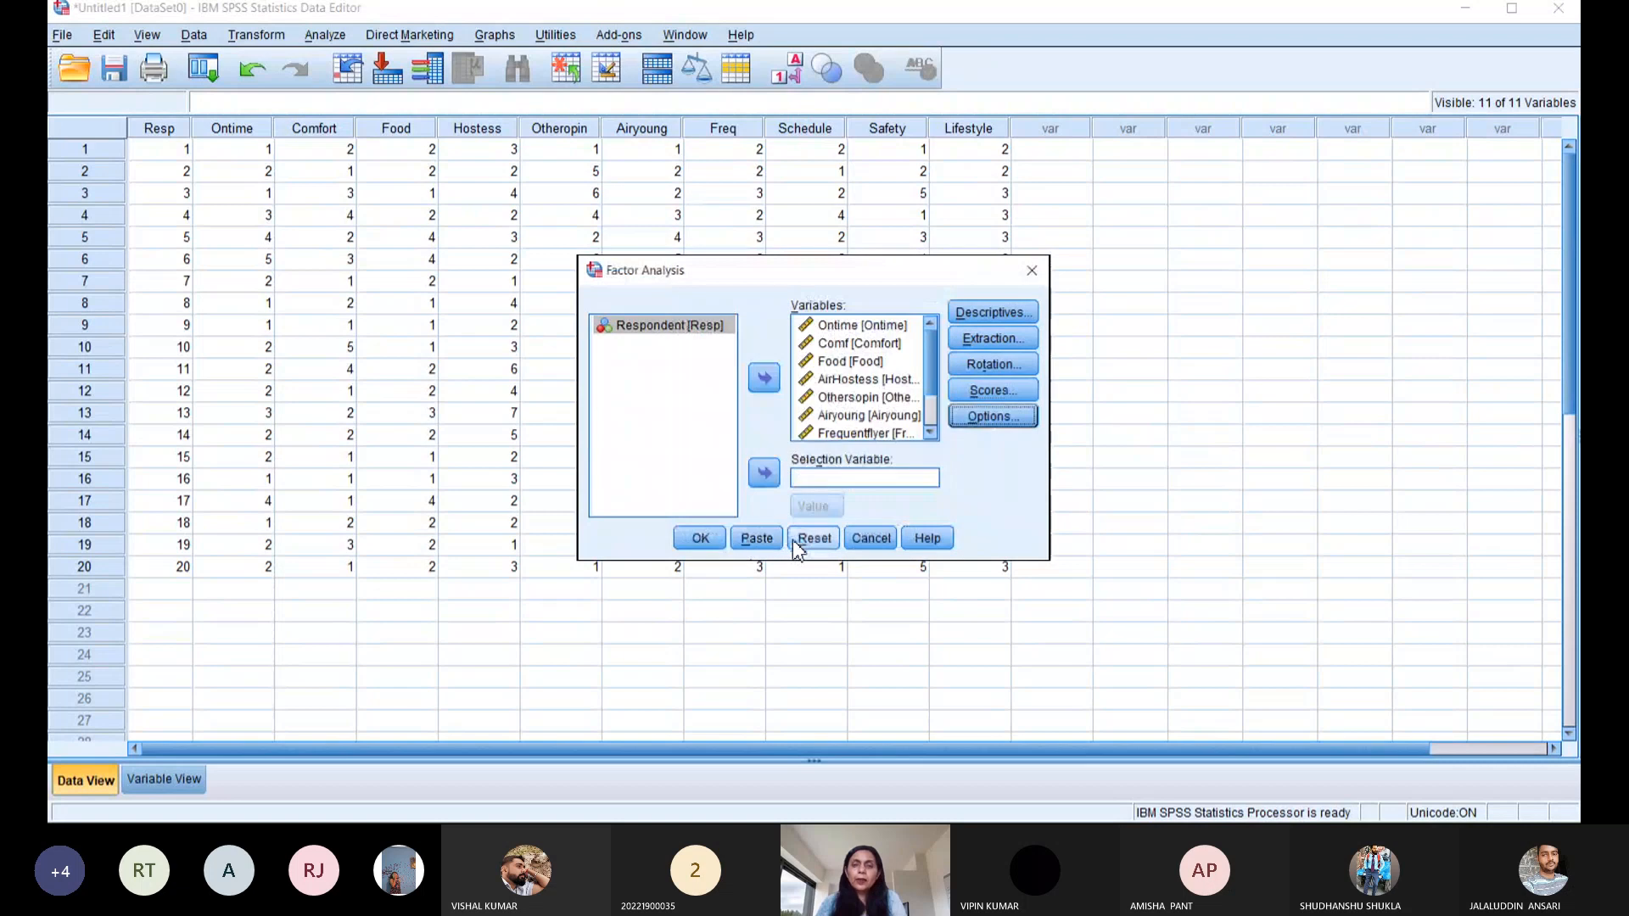
pyautogui.click(1032, 274)
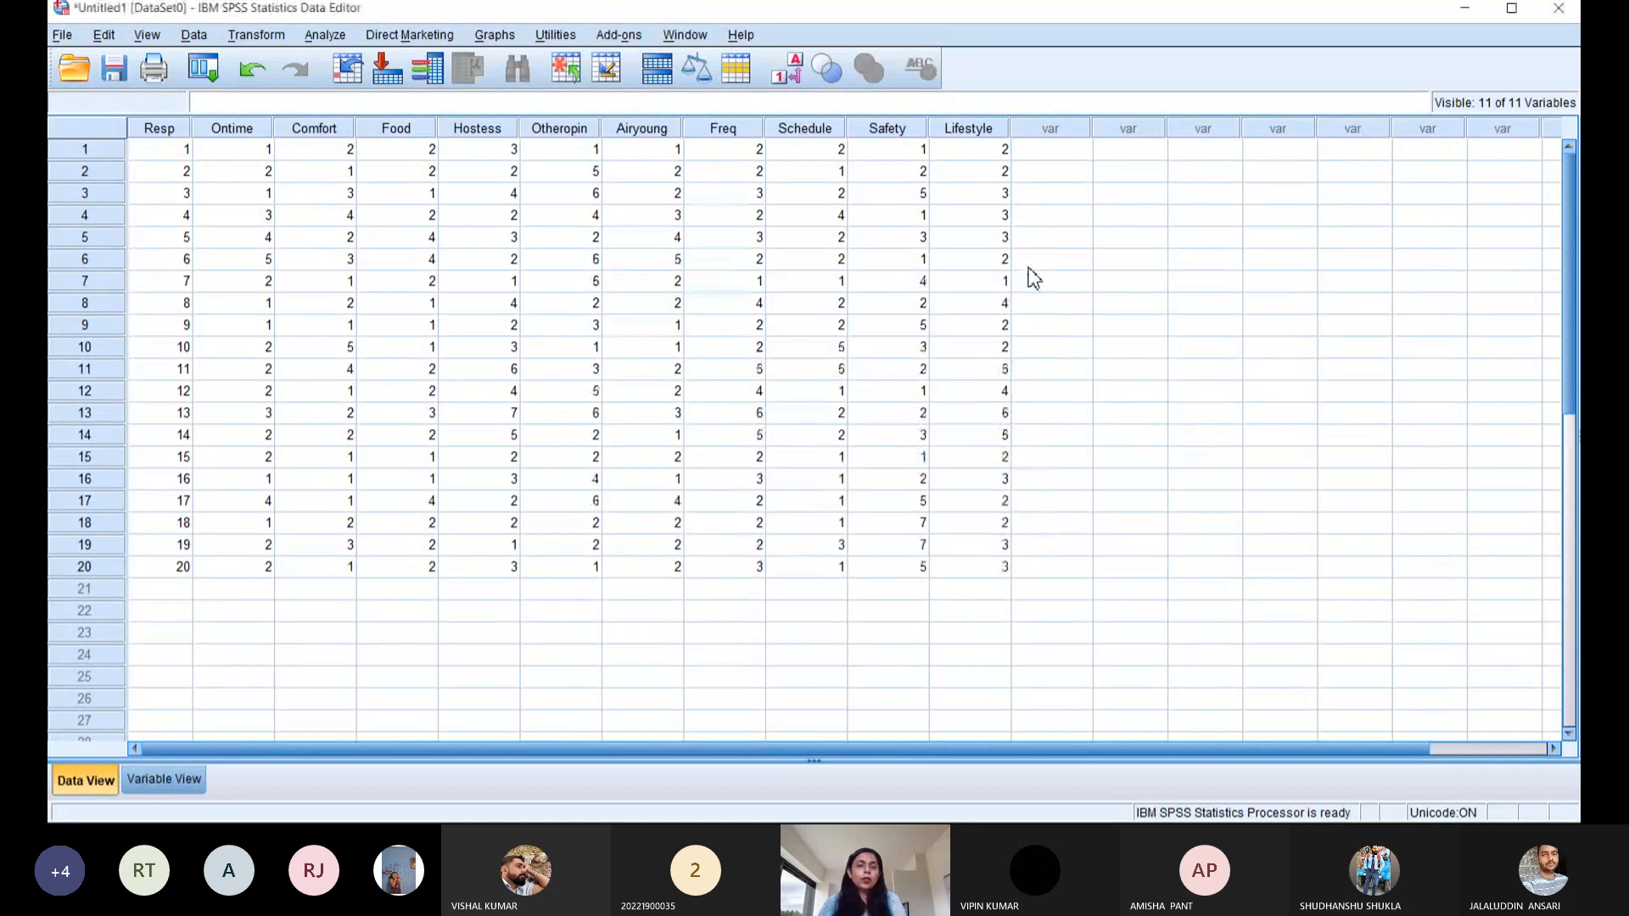
# - Set up a new dimension-reduction Factor analysis with all variables from Ontime to Lifestyle, excluding Respondent
pyautogui.click(340, 34)
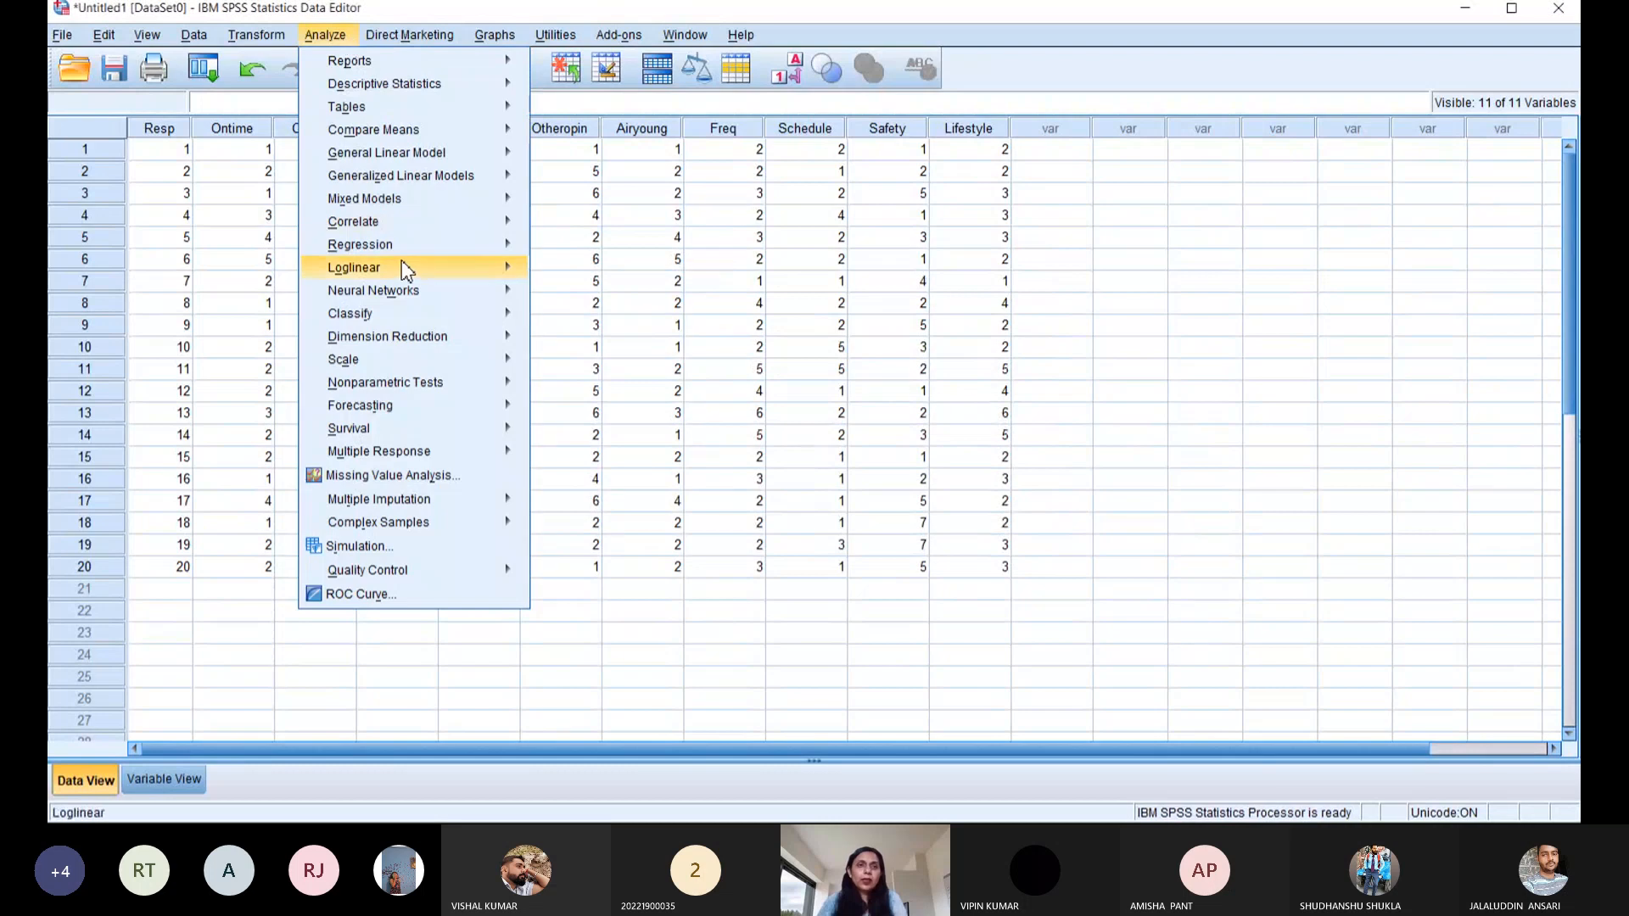
pyautogui.moveTo(403, 271)
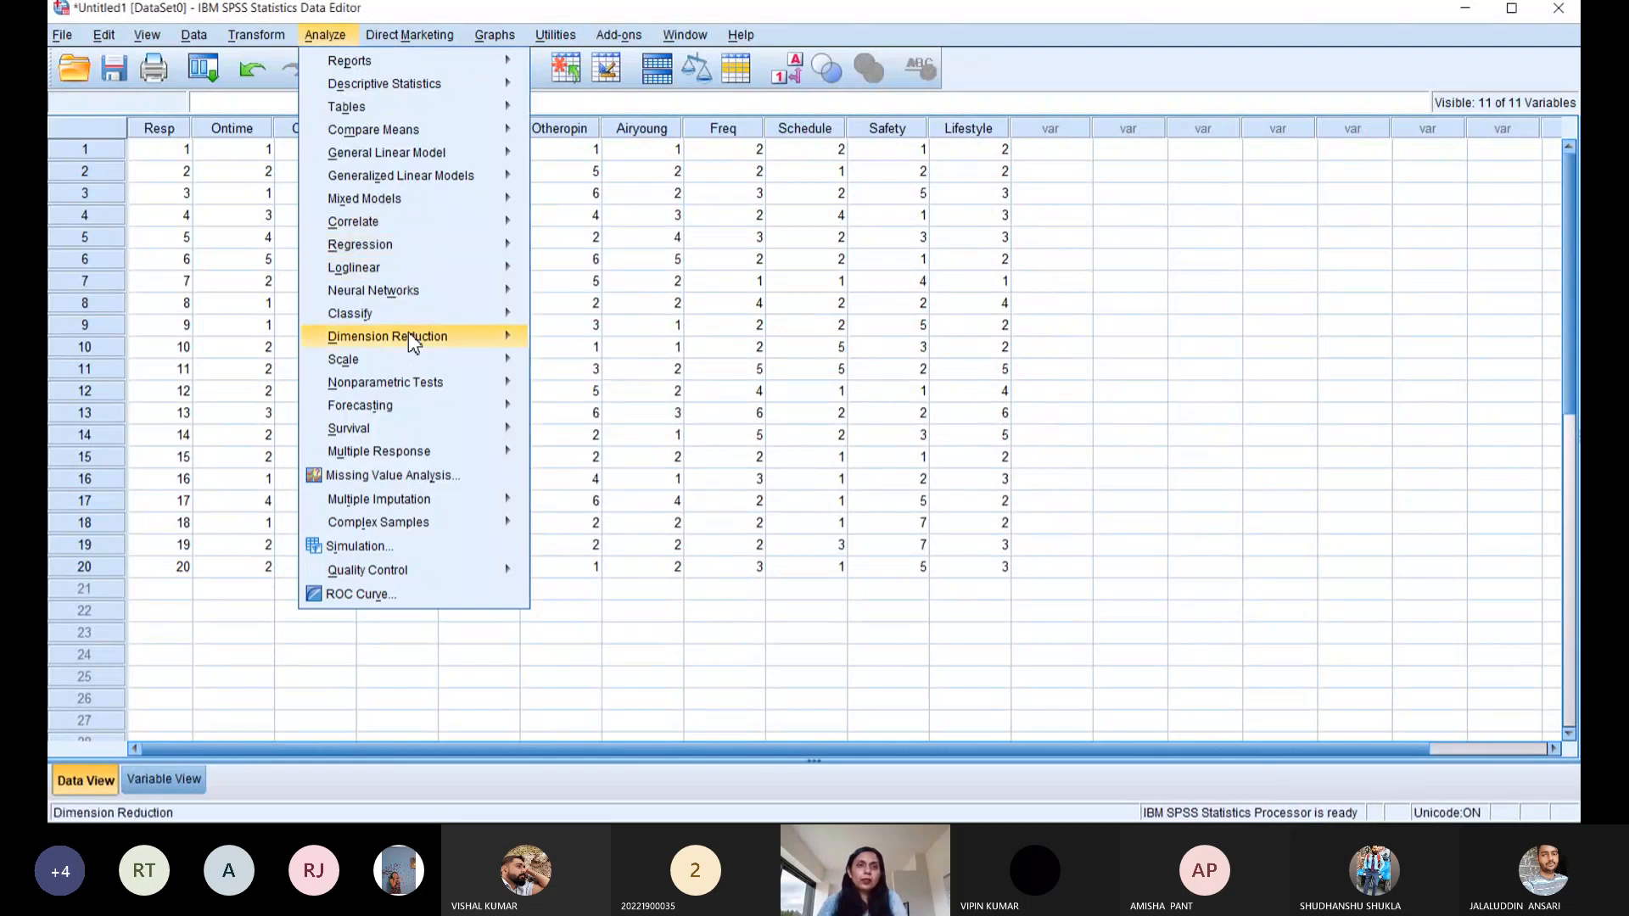
pyautogui.moveTo(485, 350)
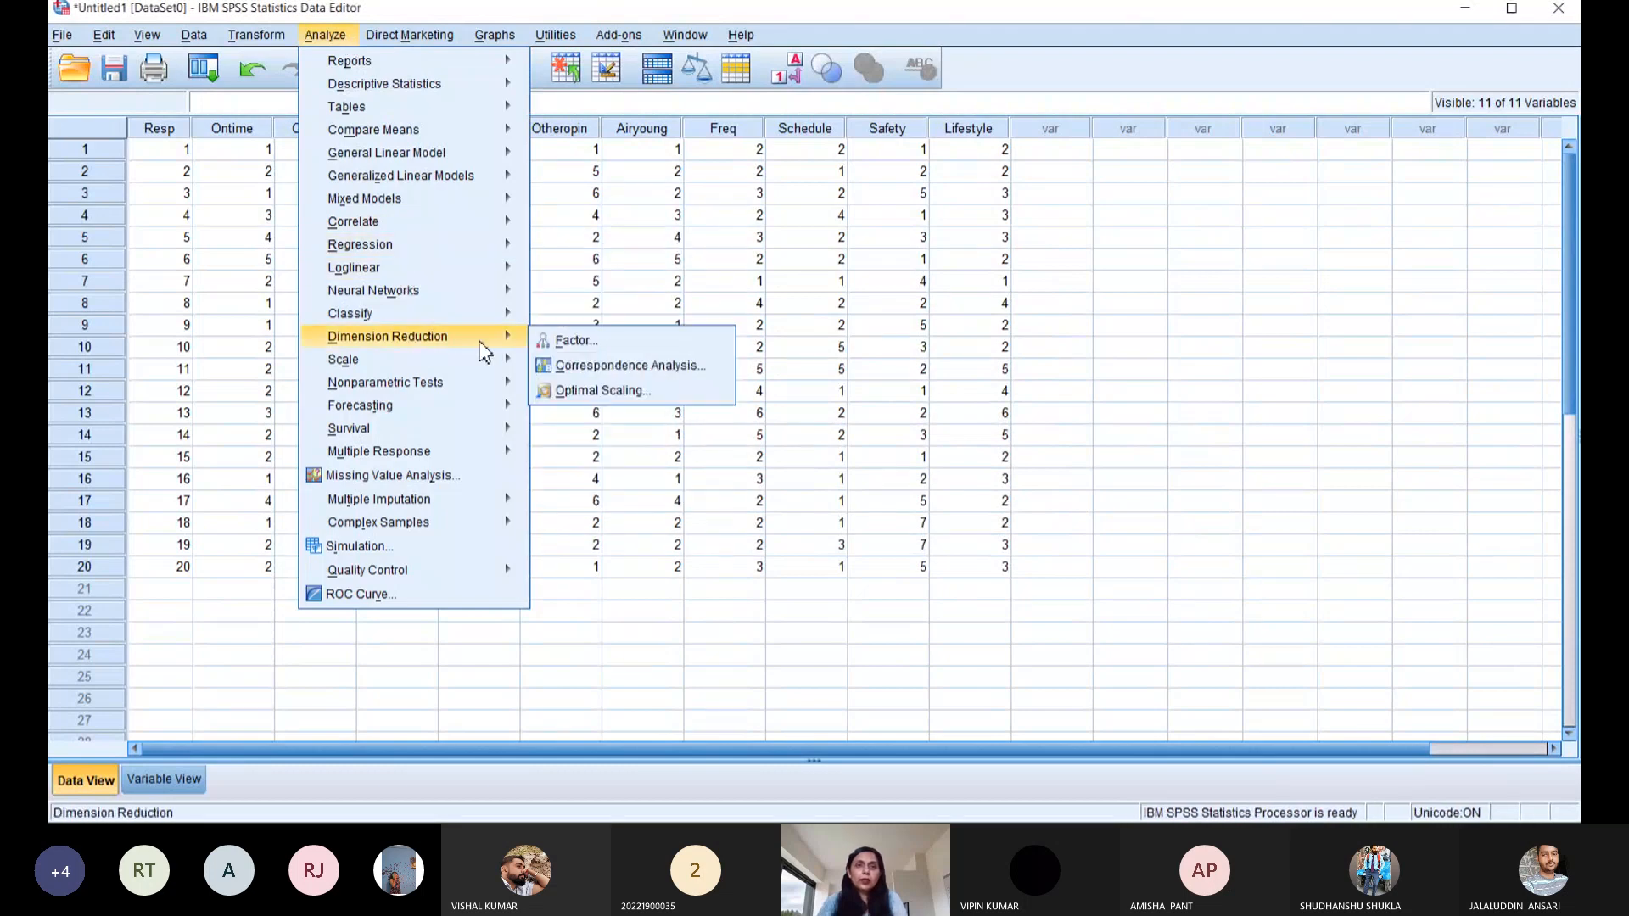
pyautogui.click(572, 341)
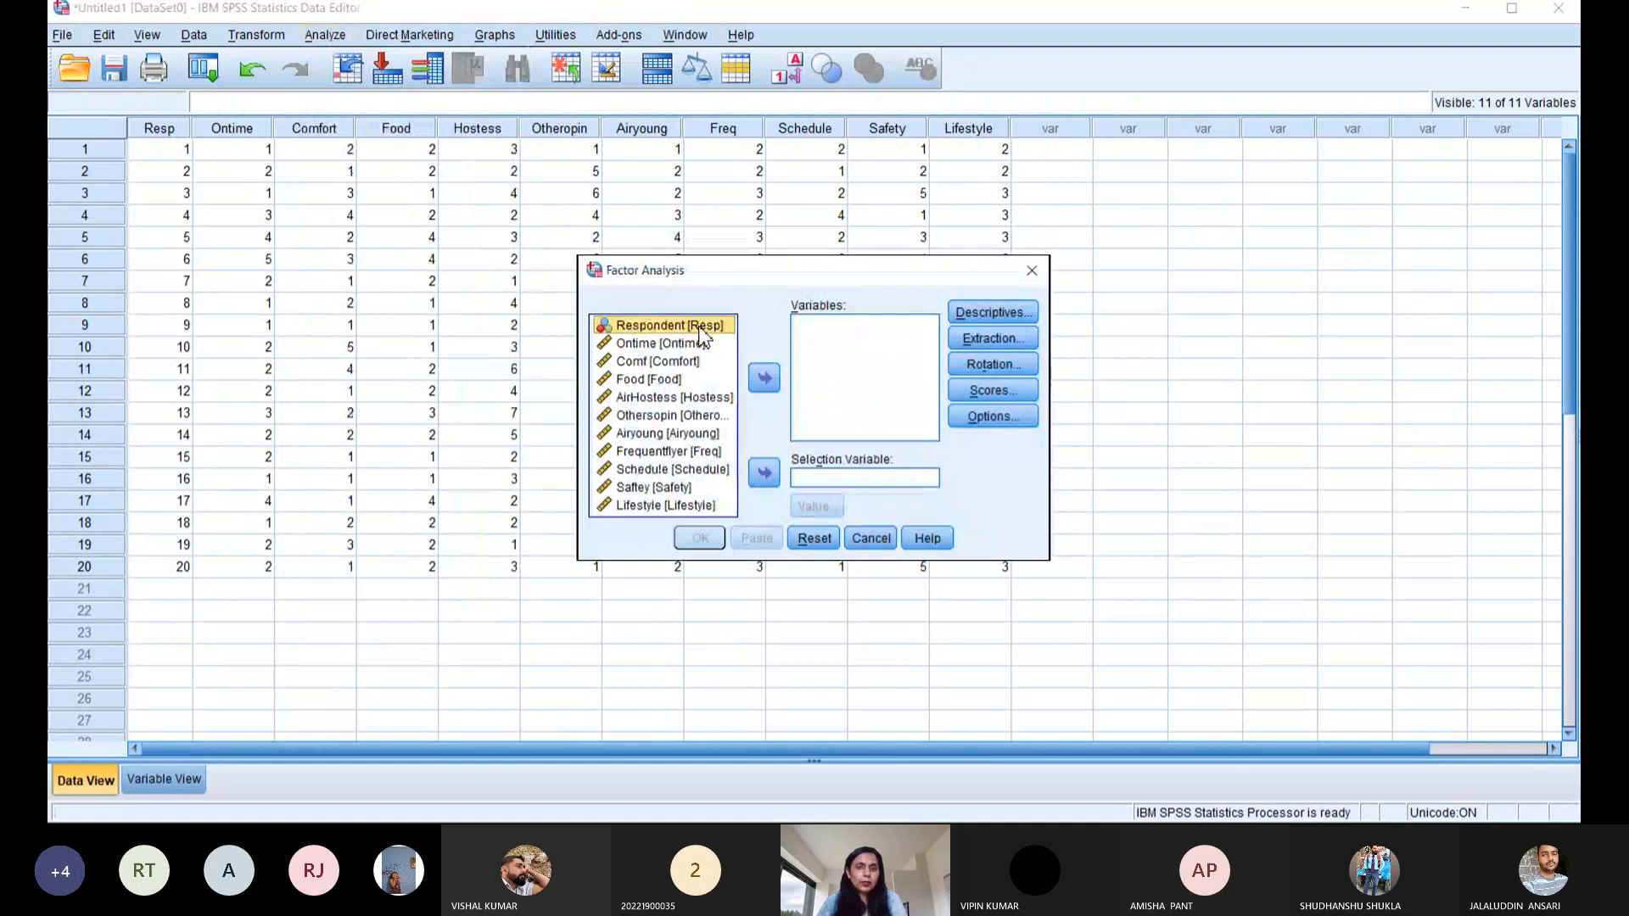
pyautogui.hotkey('ctrl', 'a')
pyautogui.click(763, 378)
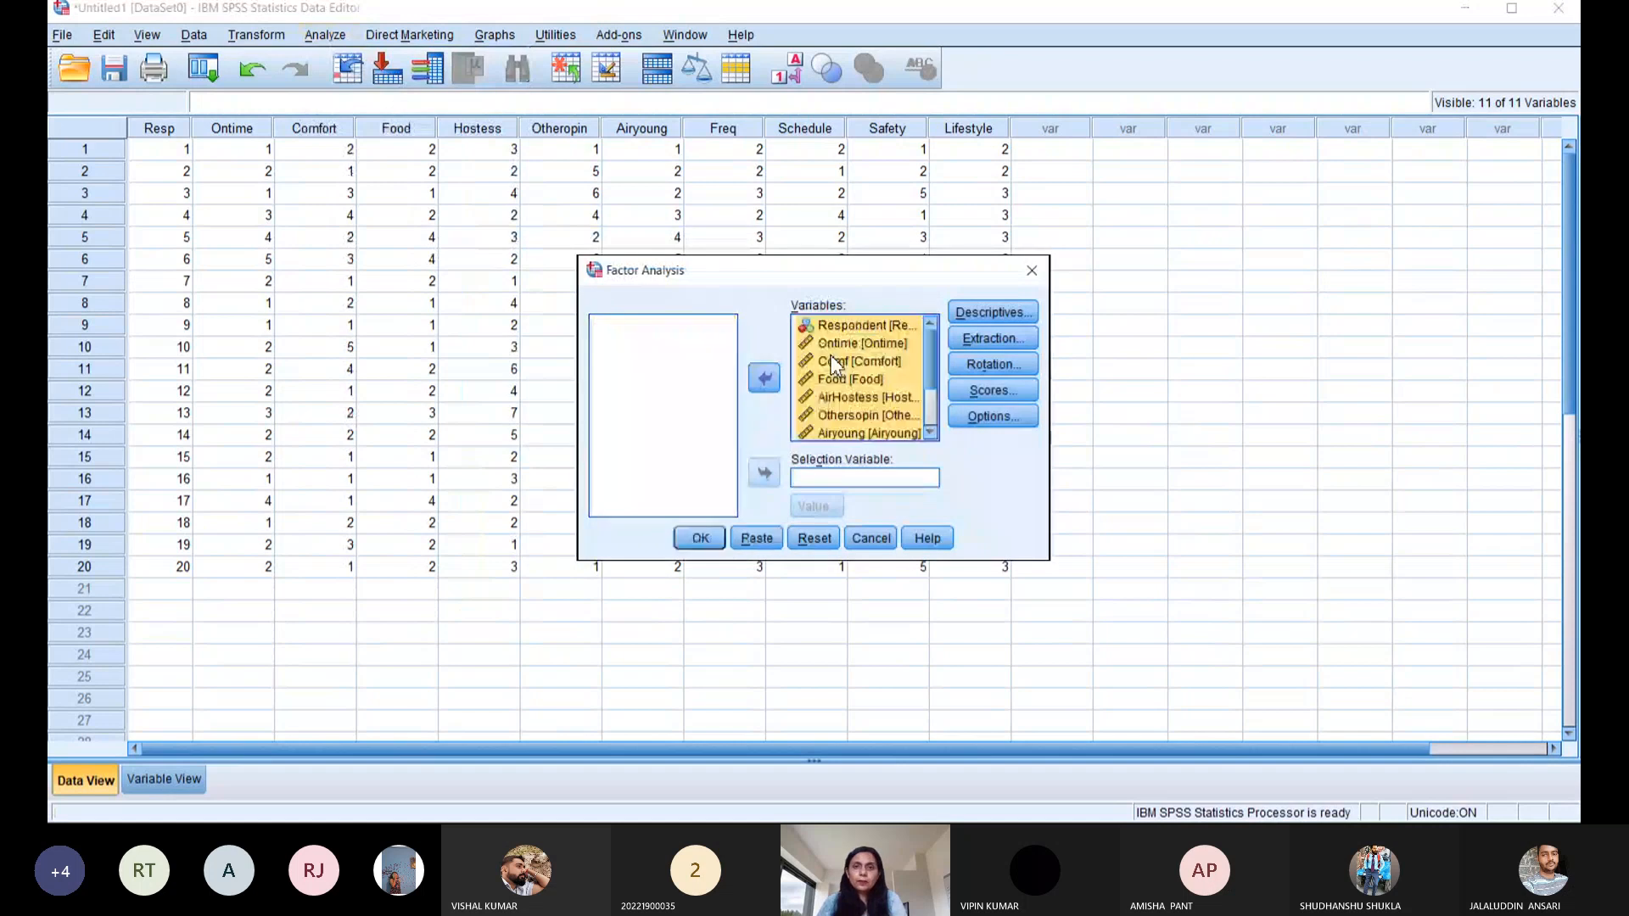
pyautogui.click(855, 330)
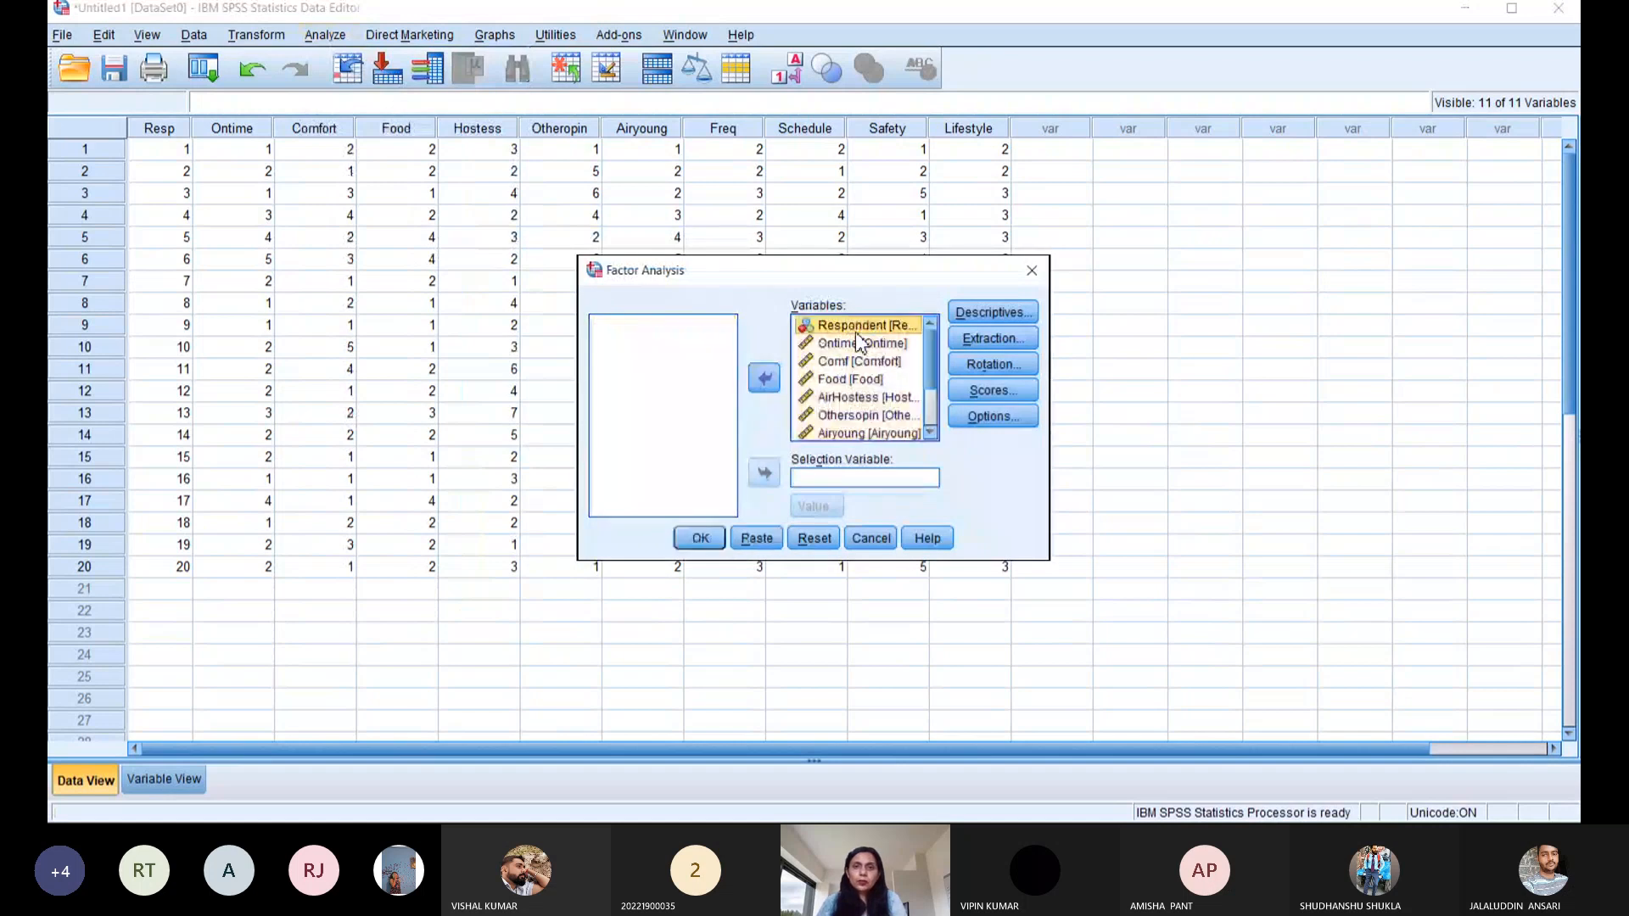
pyautogui.click(763, 379)
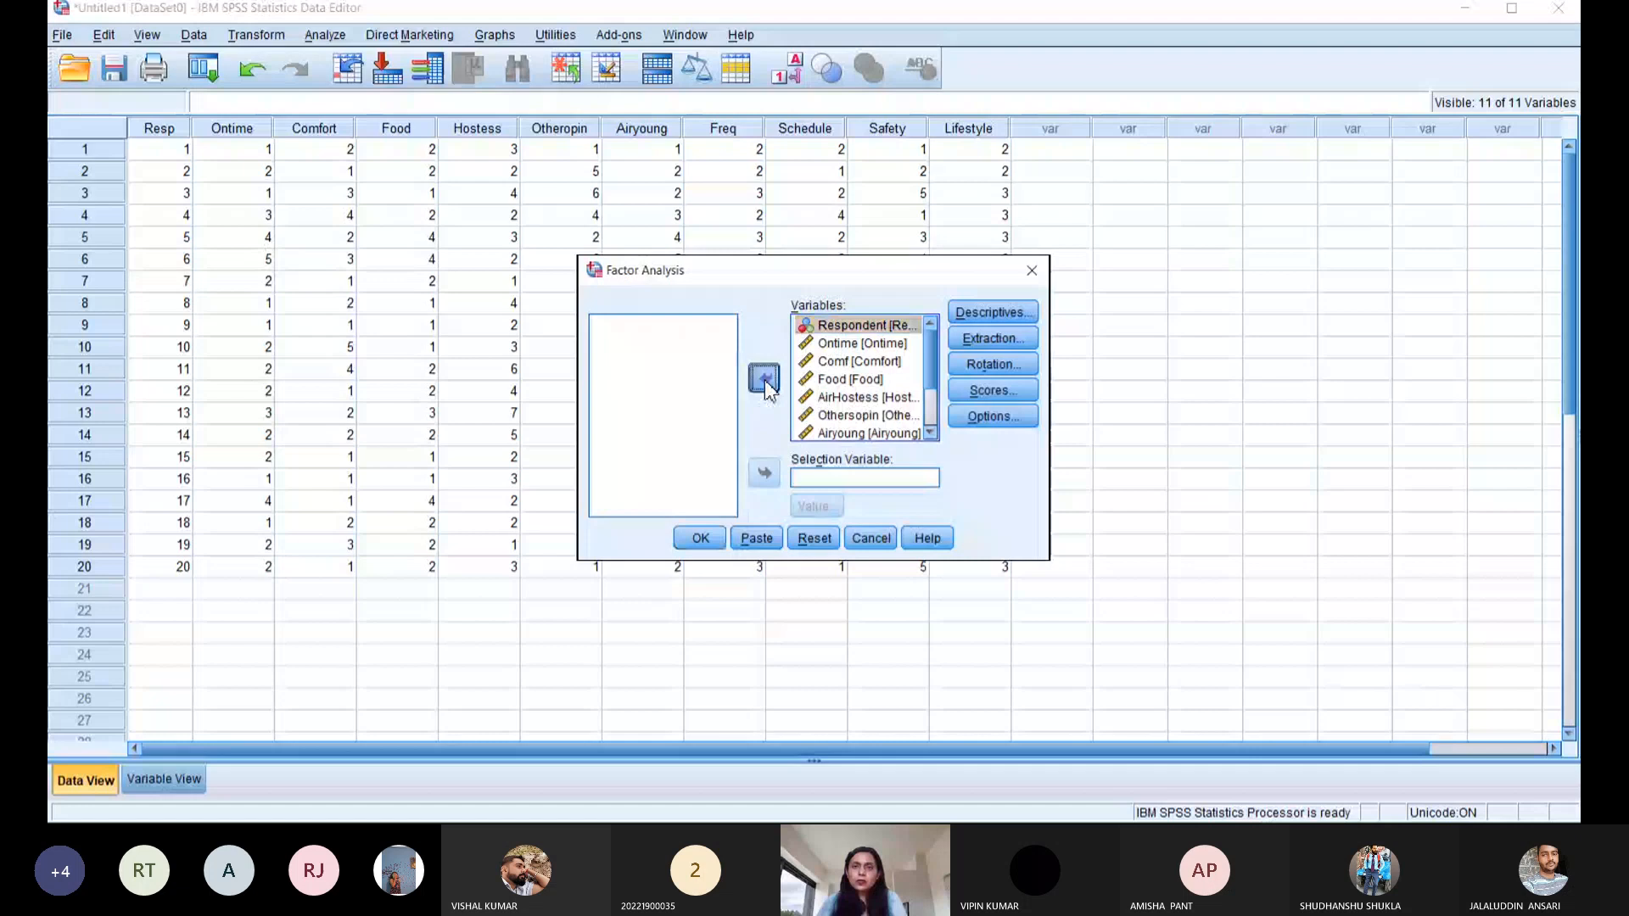
# - Add the KMO and Bartlett's test of sphericity to the descriptives of the new factor analysis
pyautogui.click(971, 315)
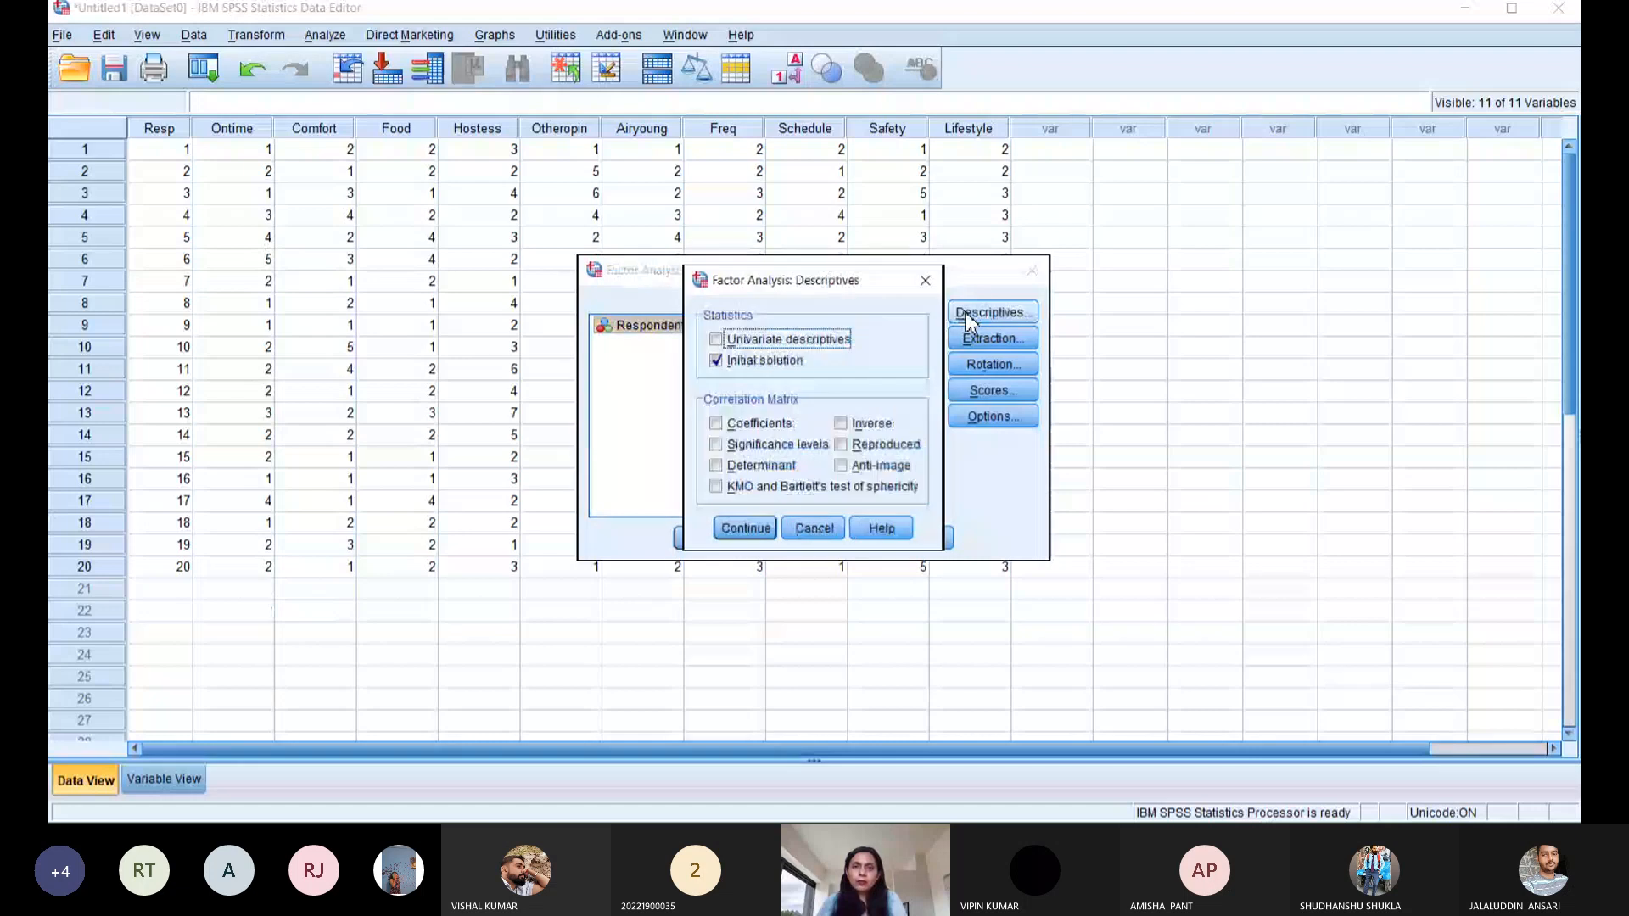
pyautogui.click(717, 488)
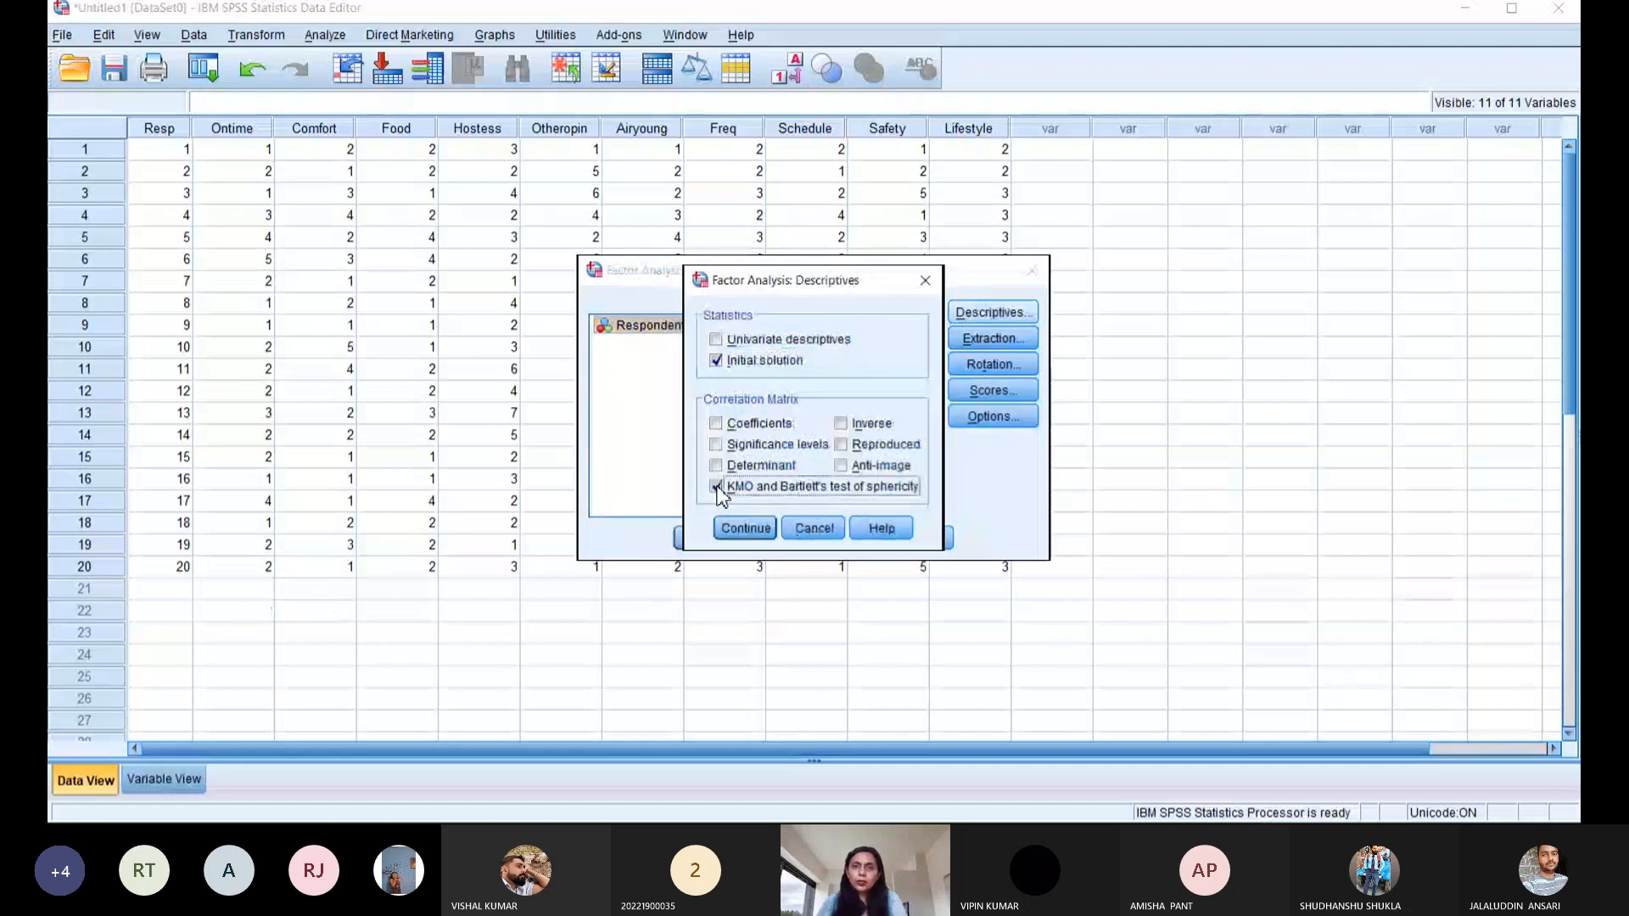
pyautogui.click(745, 529)
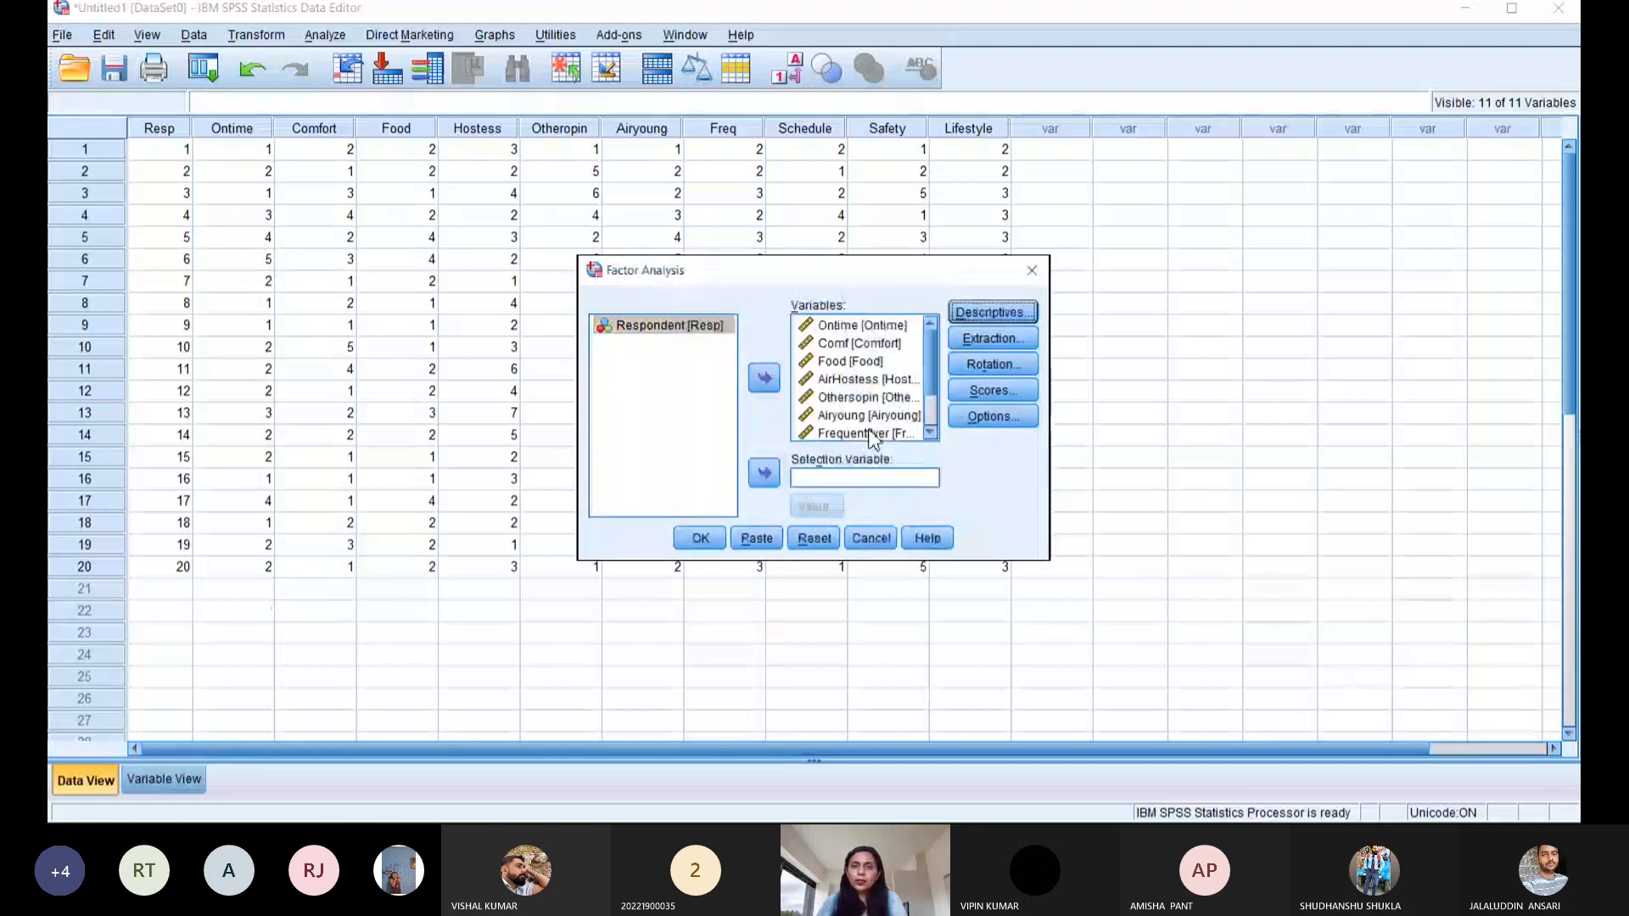
# - Accept the default Principal components extraction and set the factor rotation method to Varimax
pyautogui.click(991, 339)
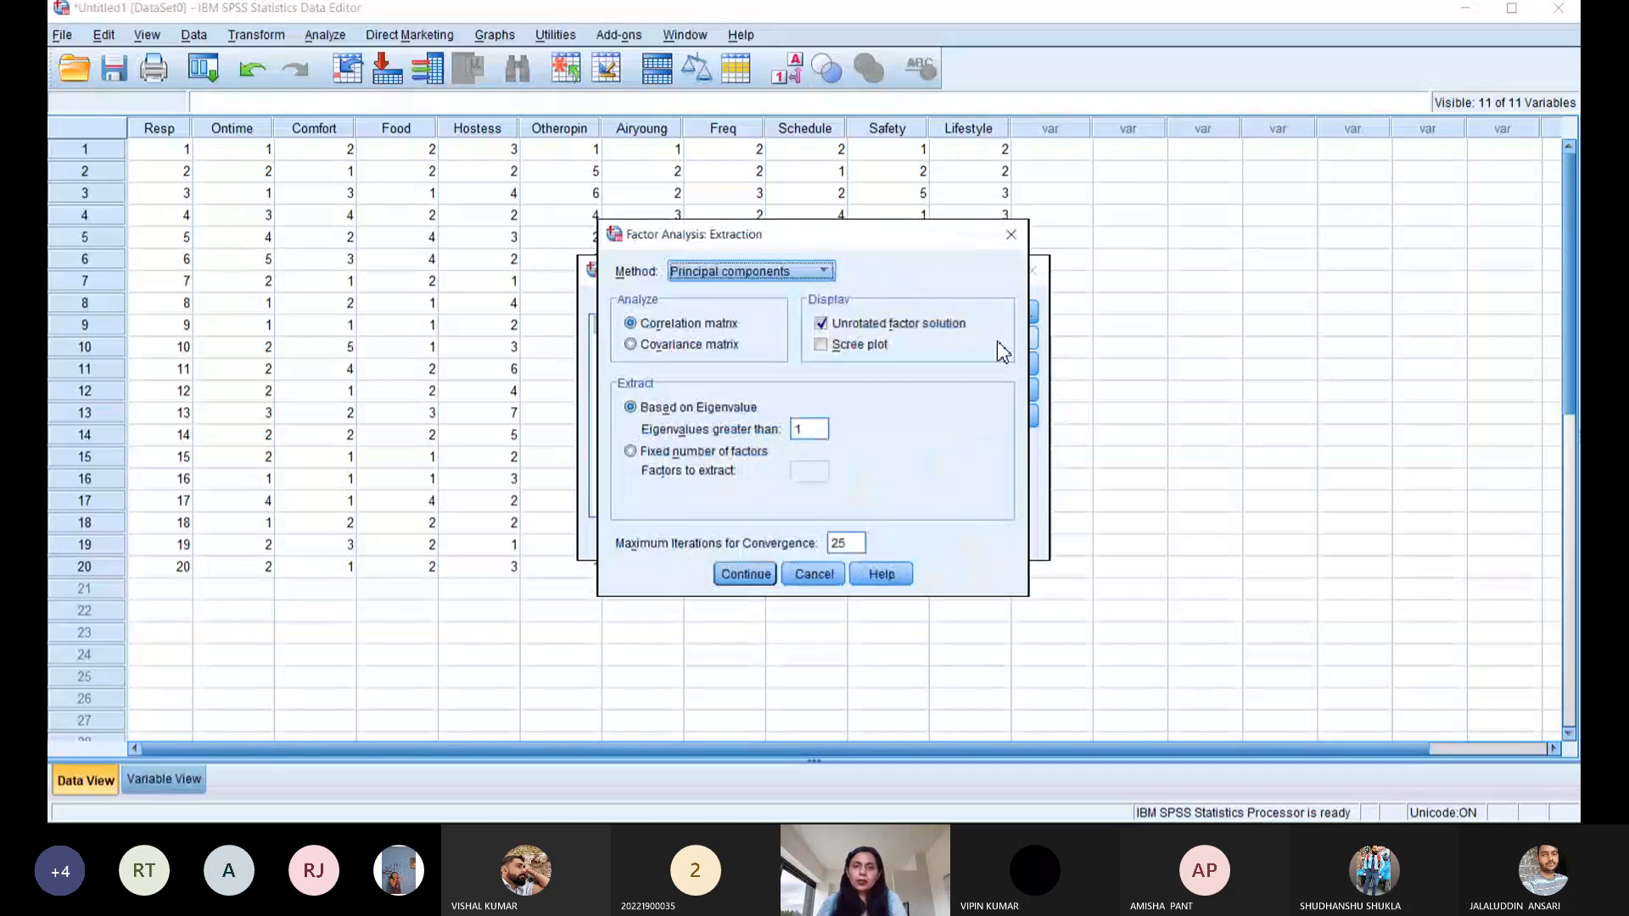
pyautogui.click(745, 577)
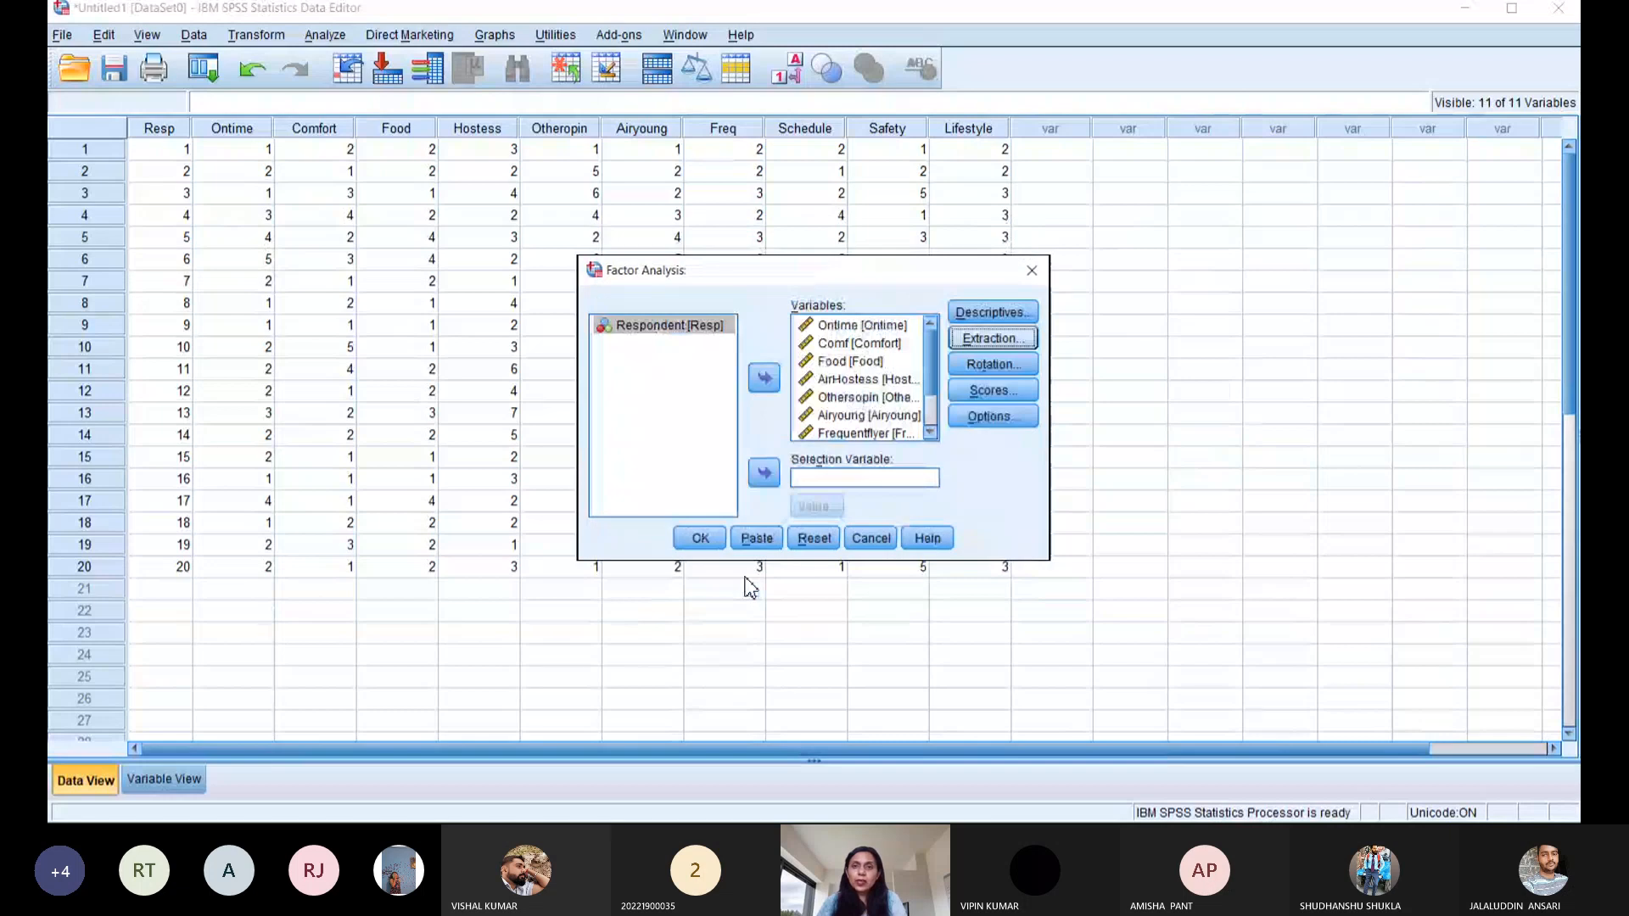
pyautogui.click(1014, 373)
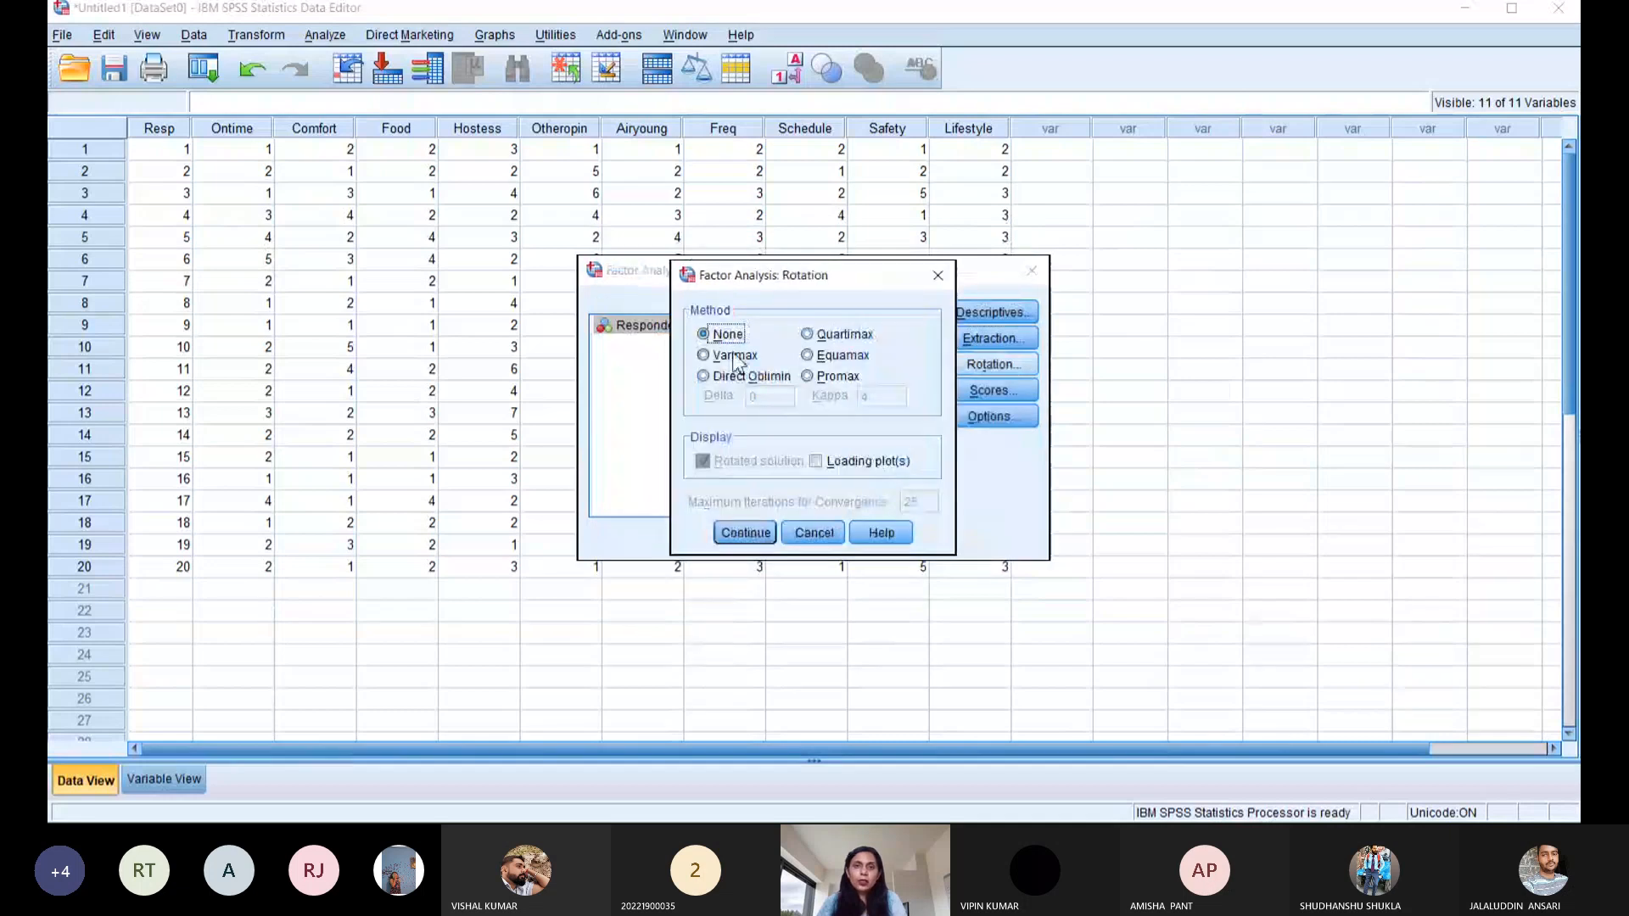
pyautogui.click(704, 355)
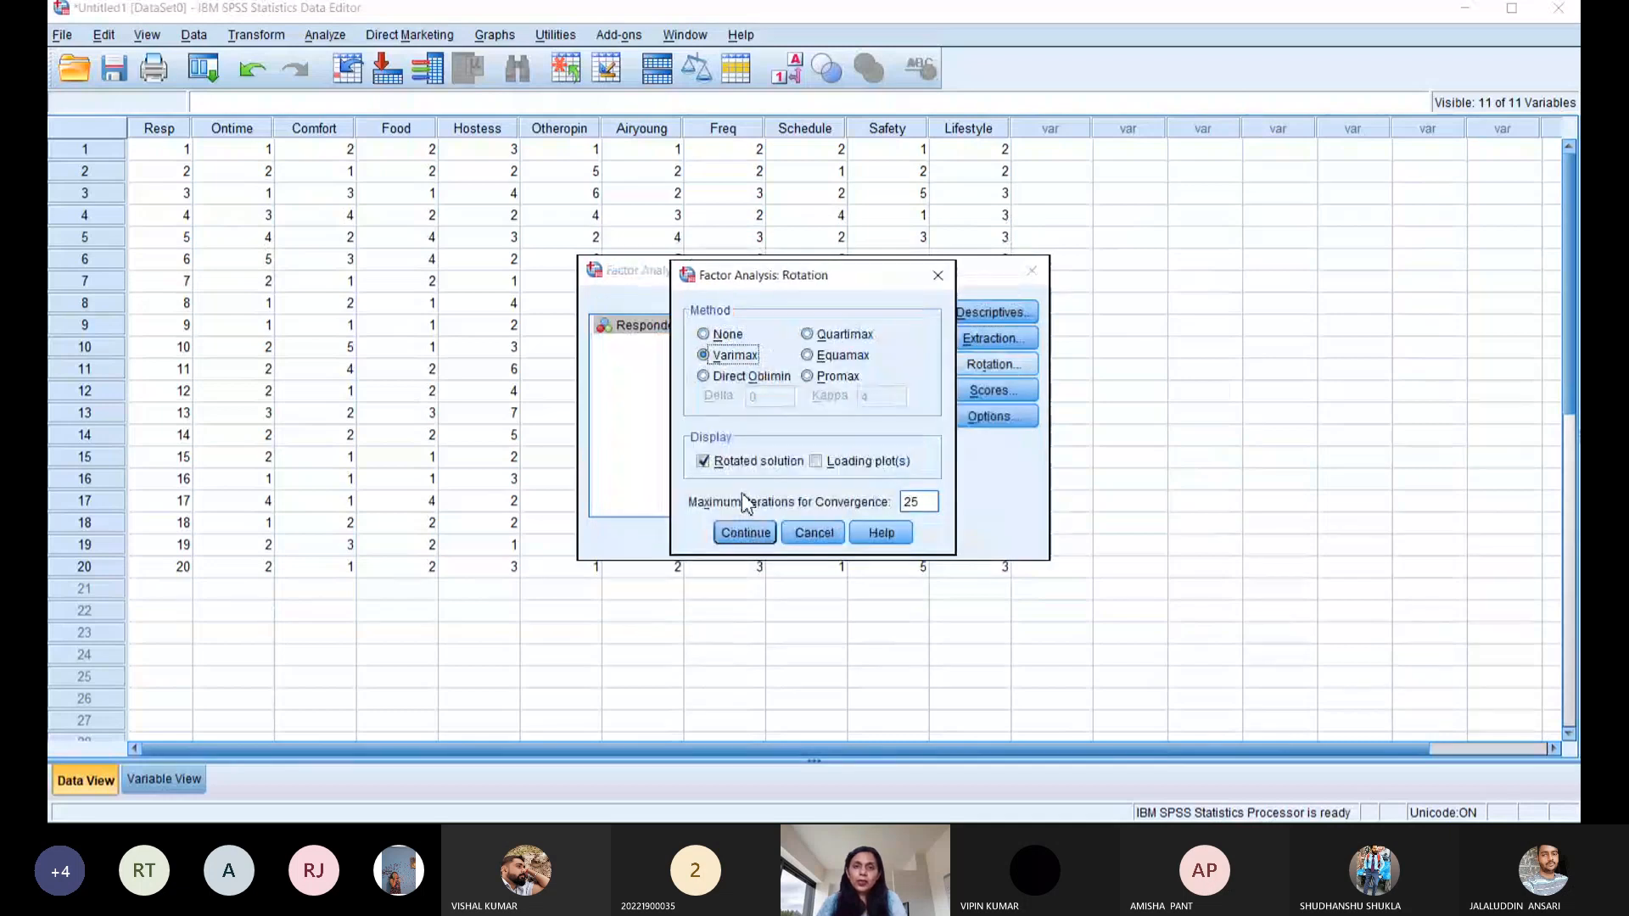
pyautogui.click(744, 533)
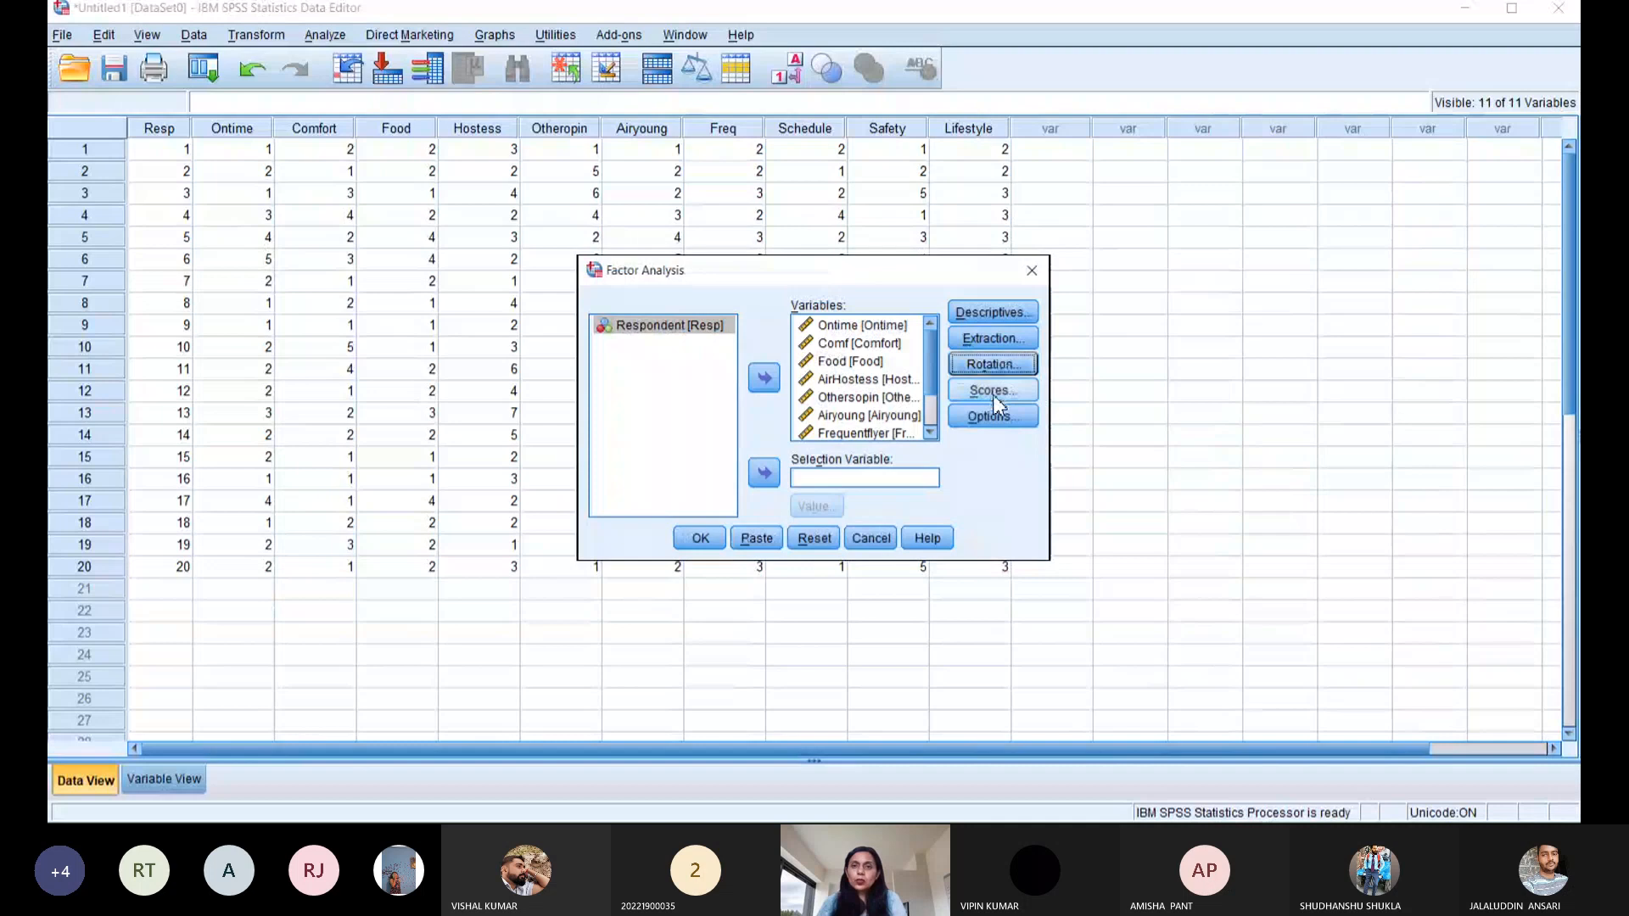
# - Accept the default factor scores settings and run the factor analysis
pyautogui.click(993, 392)
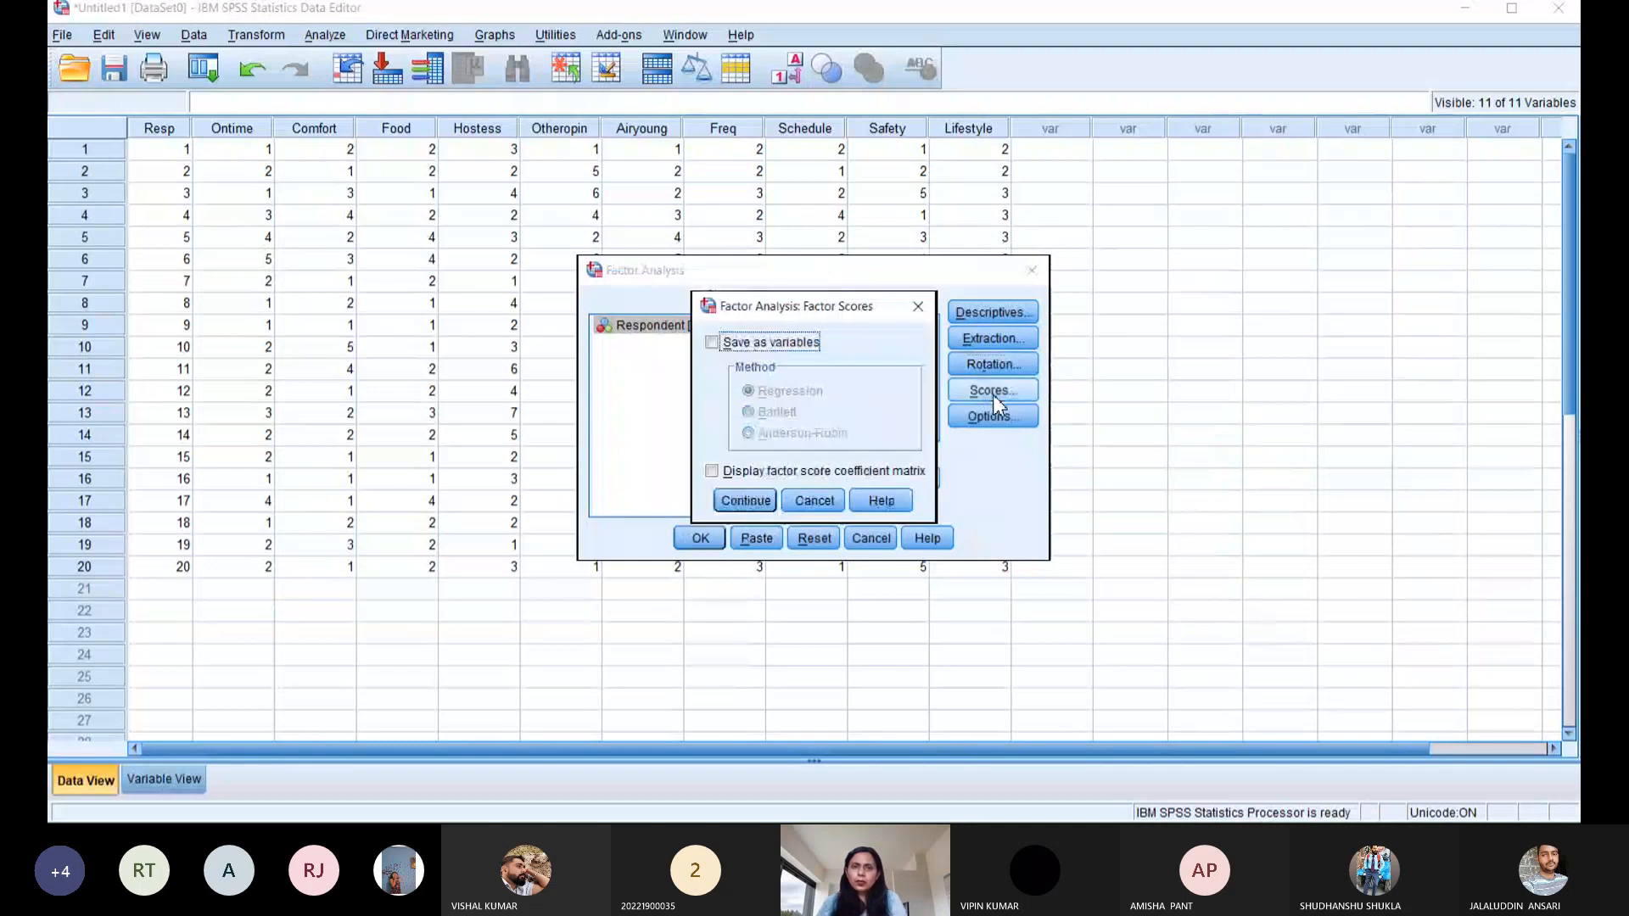
pyautogui.click(746, 500)
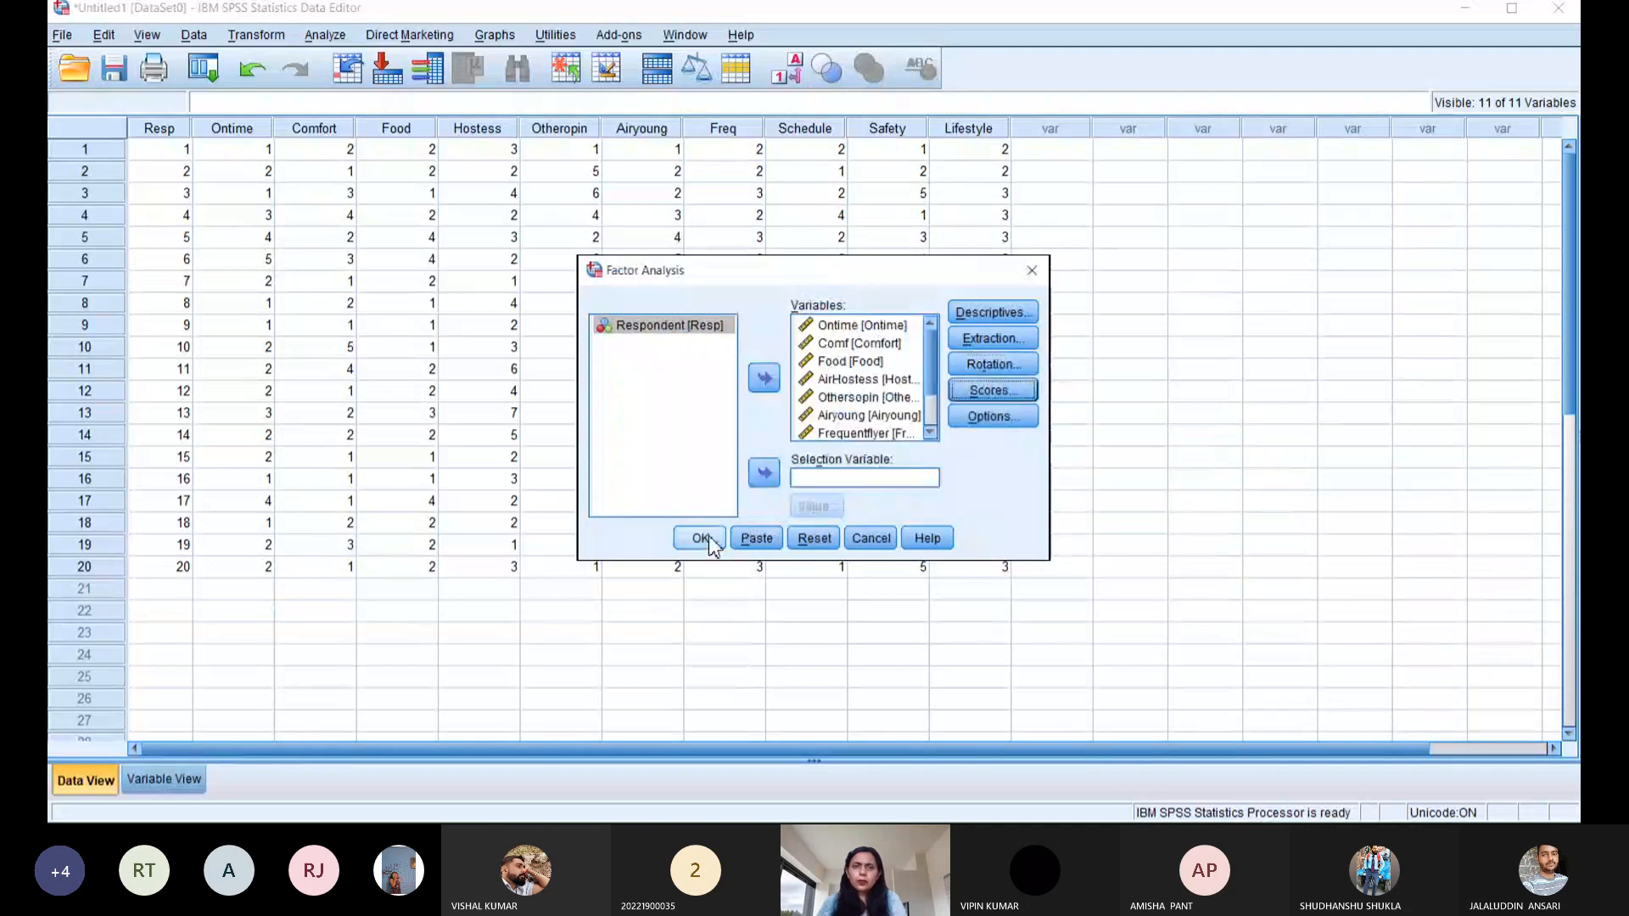
pyautogui.click(701, 539)
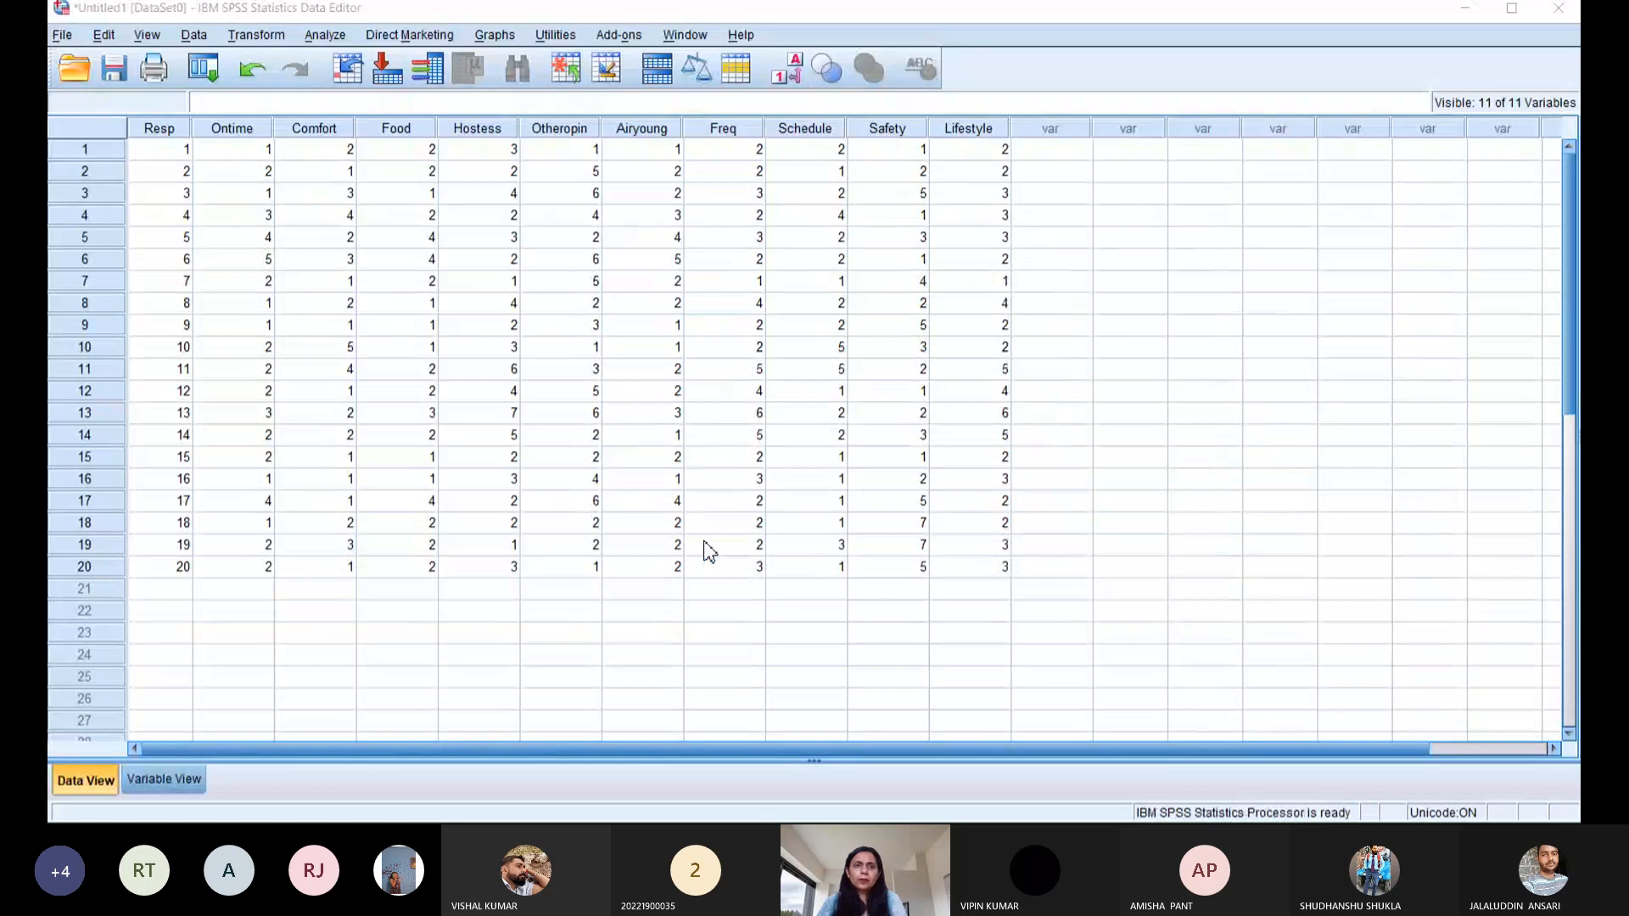
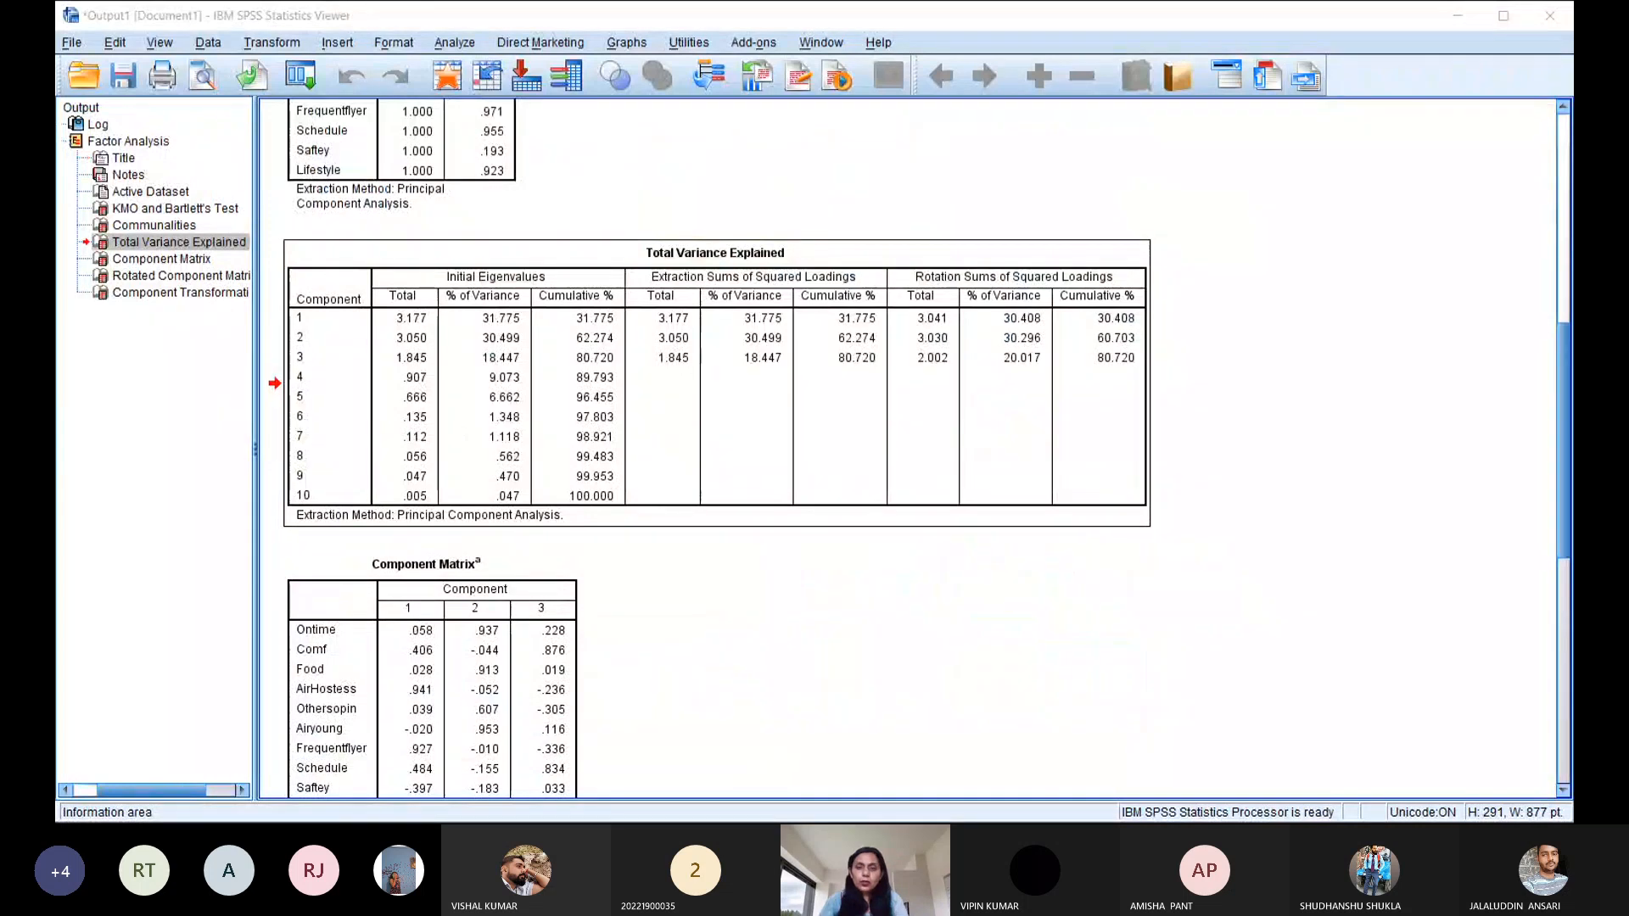
# - Copy the Rotated Component Matrix from the output and paste it into the Factor Analysis document in Word
pyautogui.hotkey('alt', 'Tab')
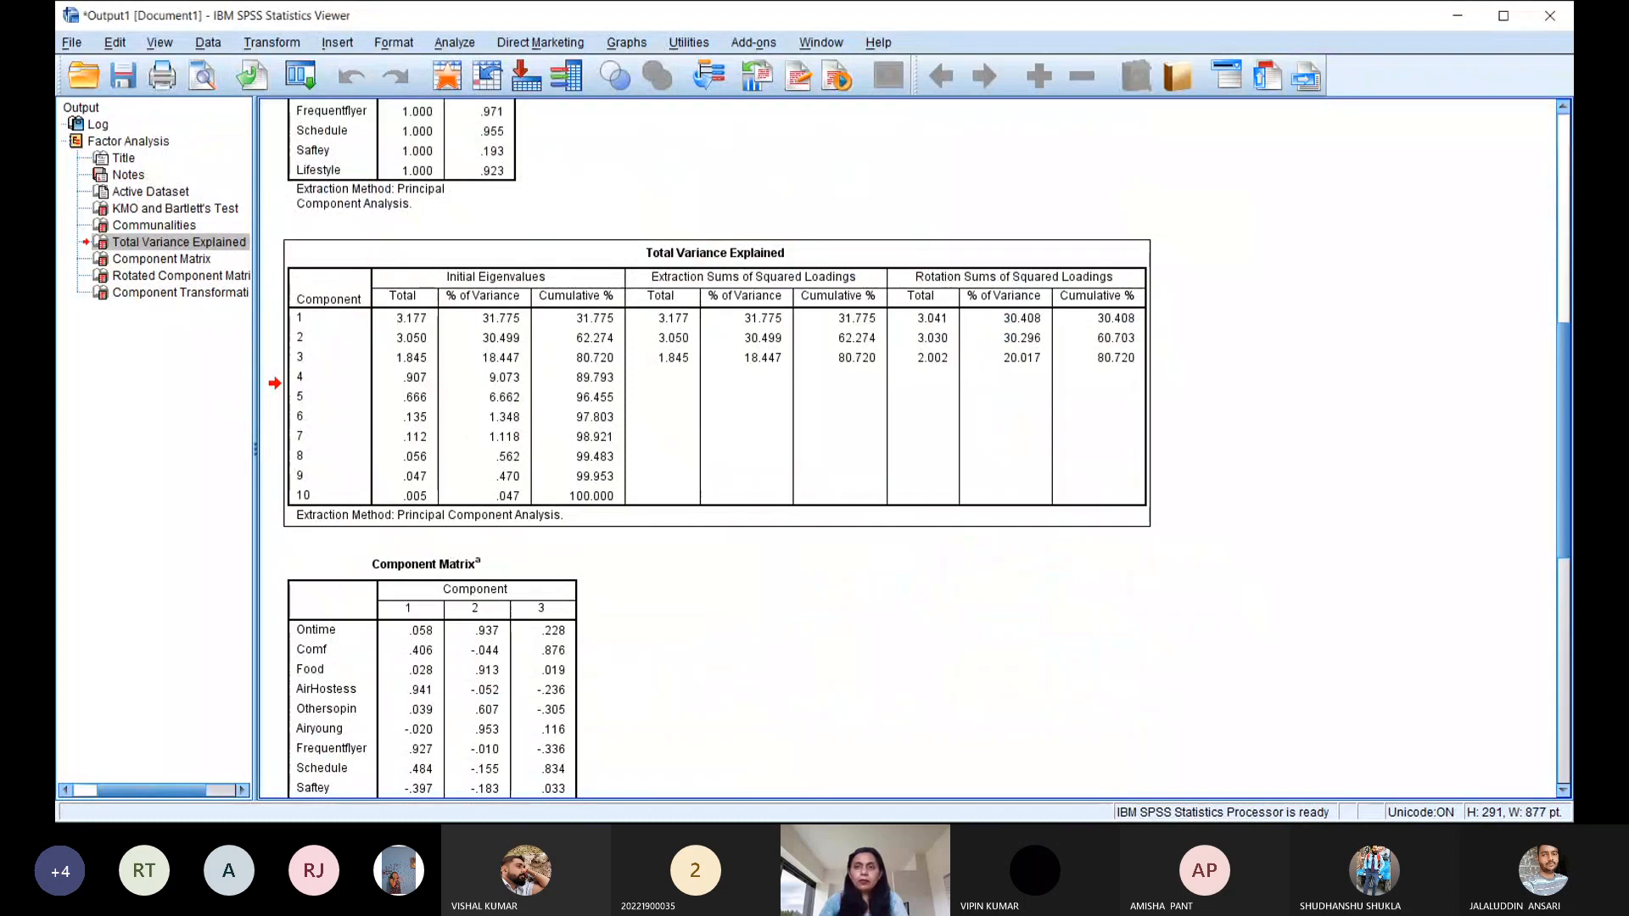
pyautogui.scroll(-3, 585, 500)
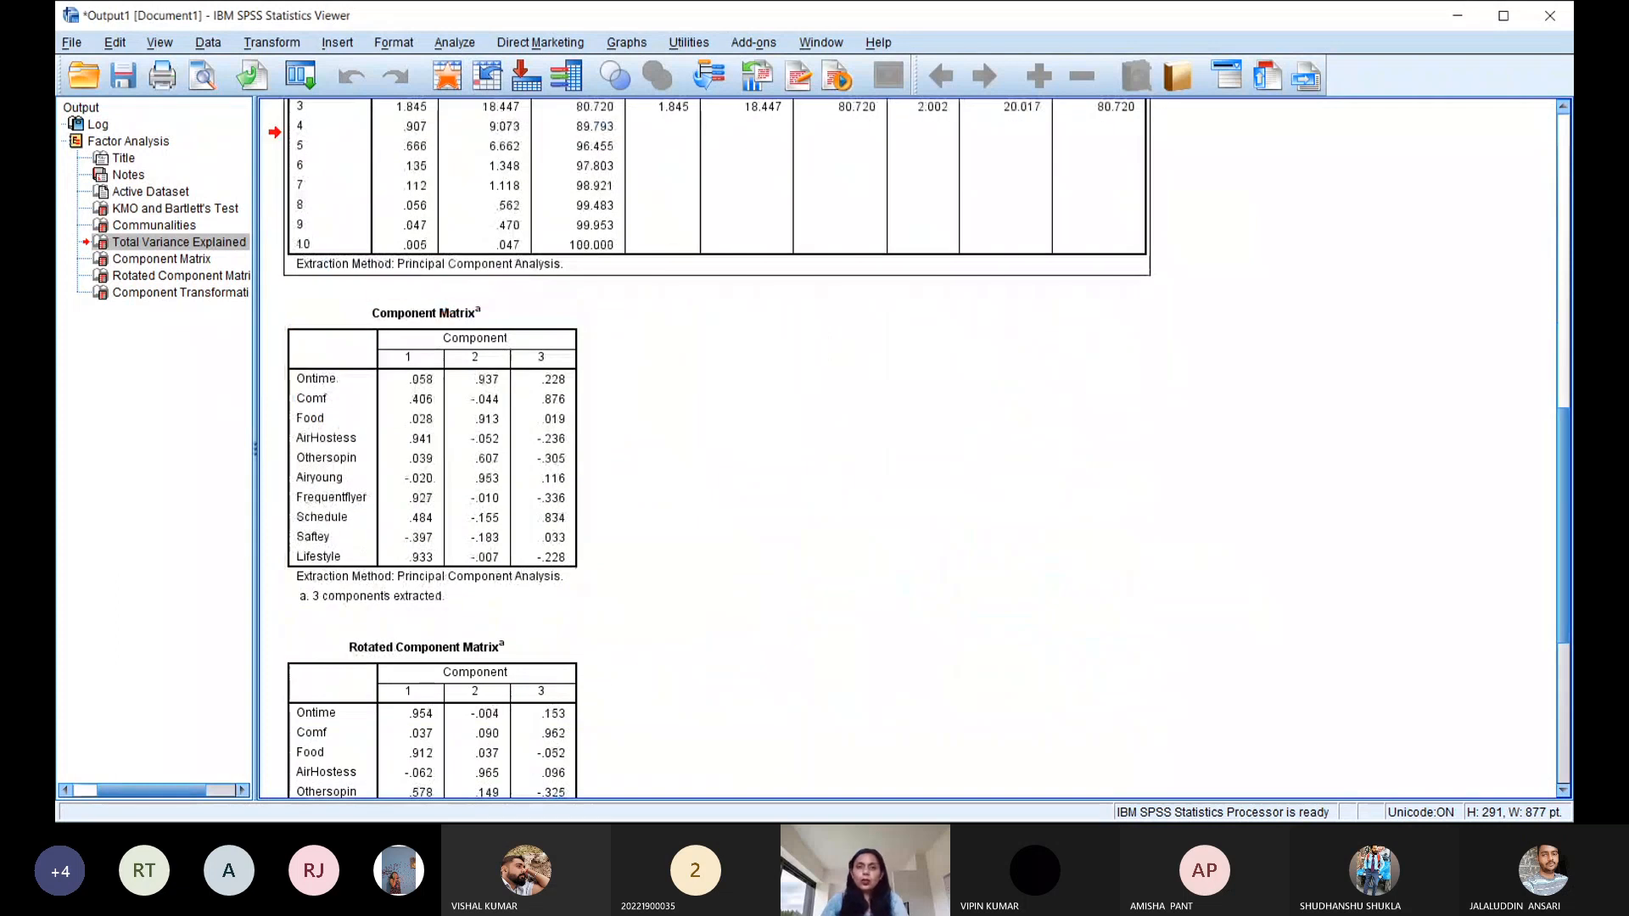
pyautogui.scroll(-3, 877, 639)
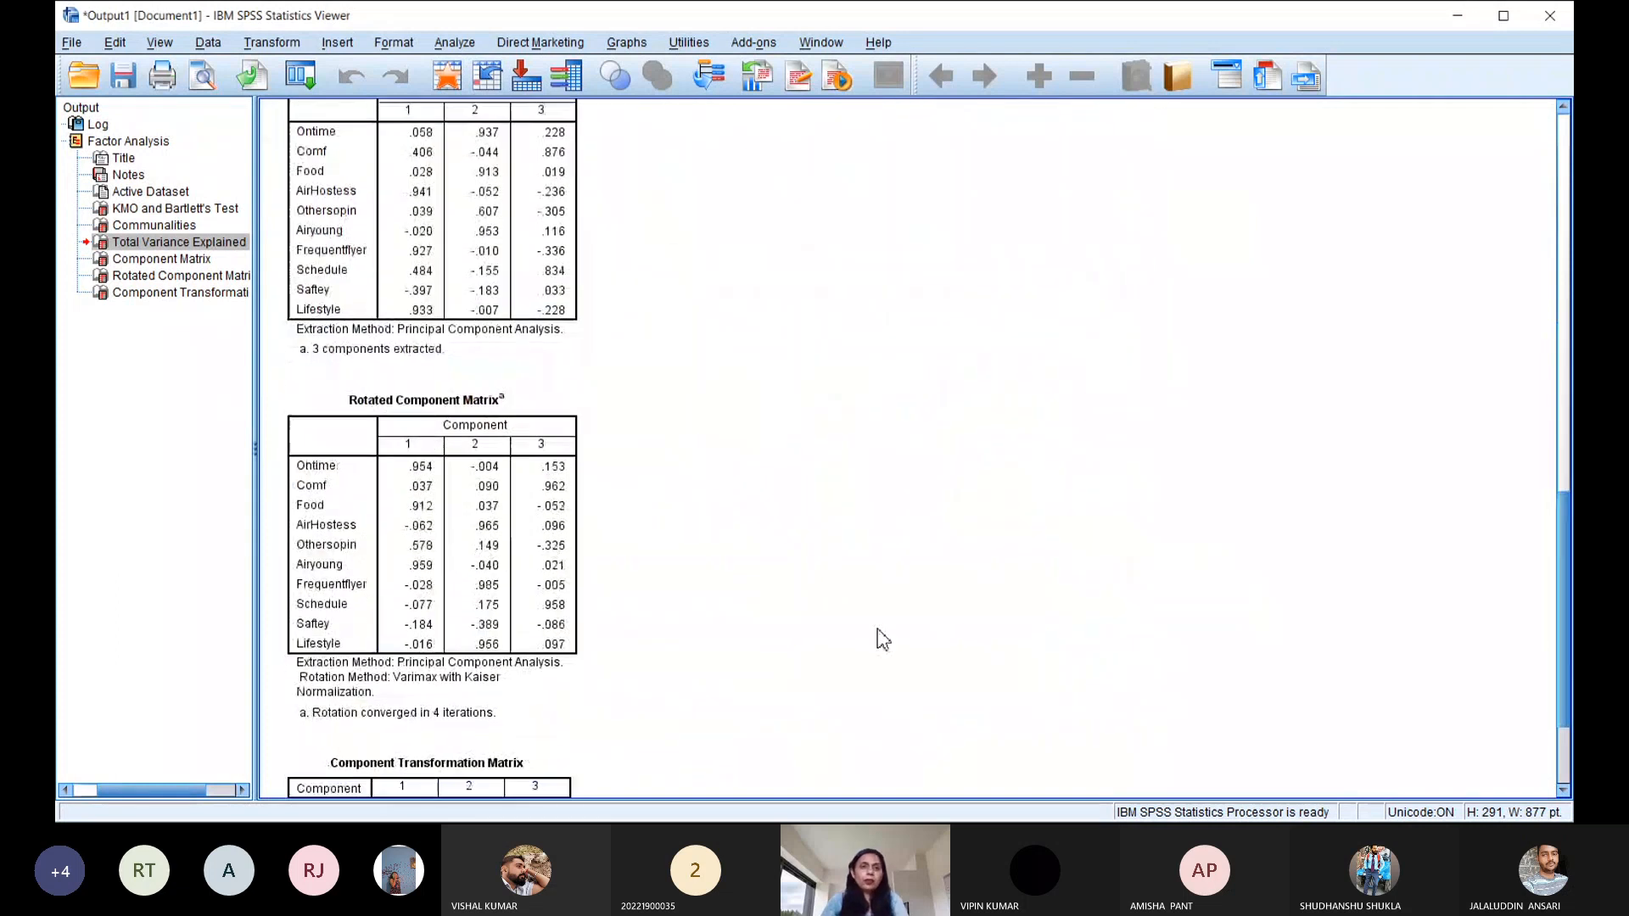
pyautogui.rightClick(499, 527)
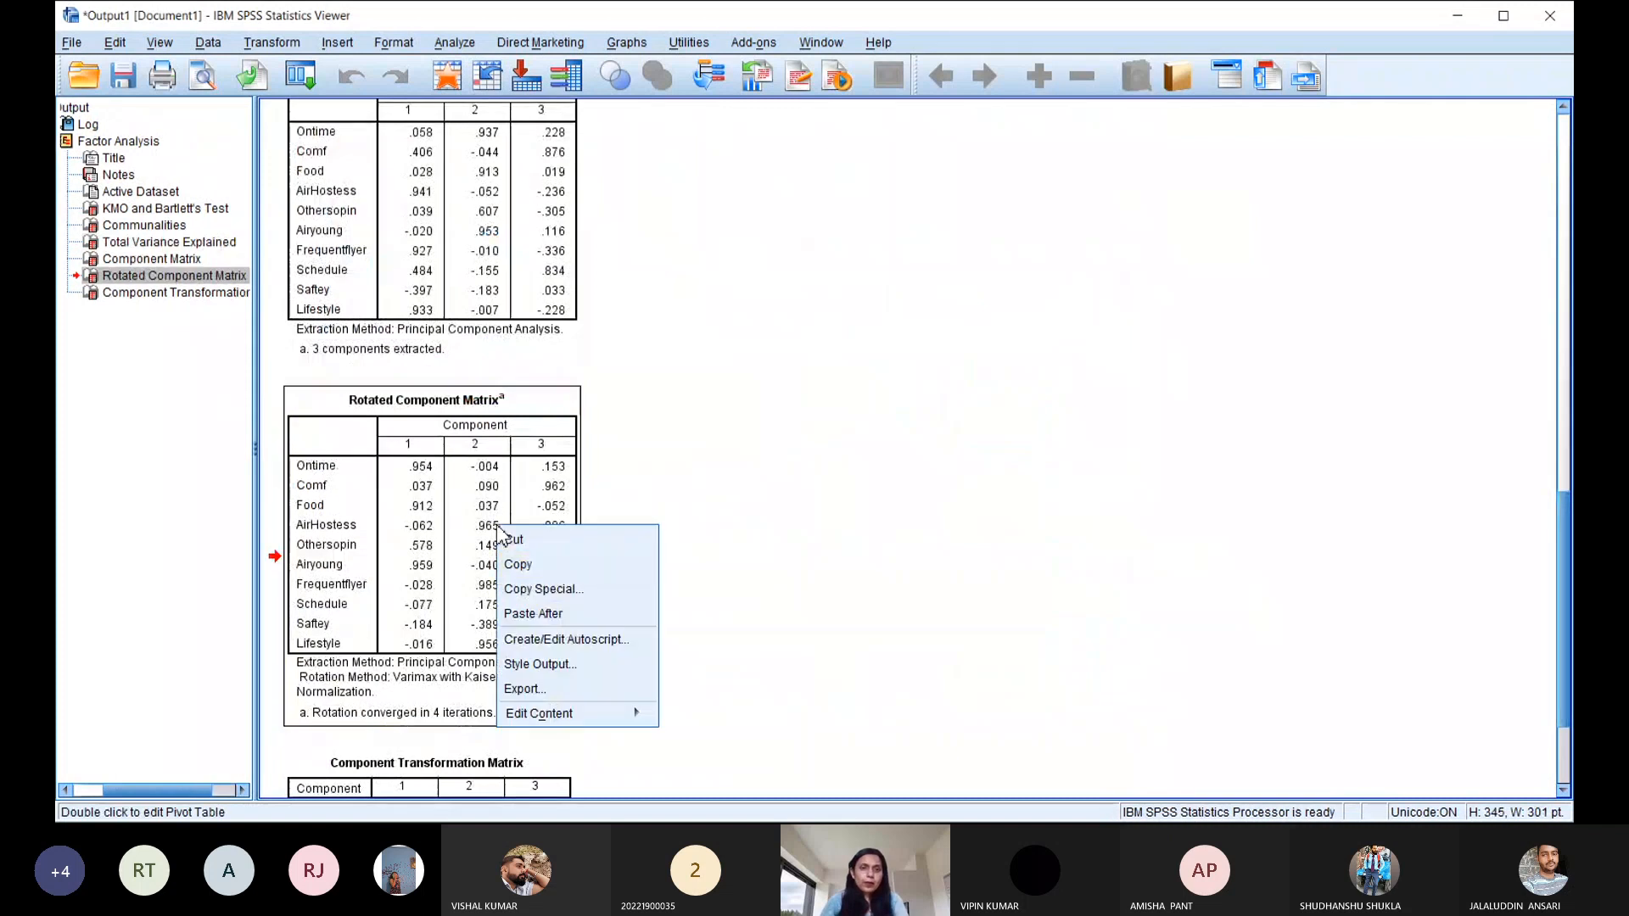
pyautogui.click(536, 566)
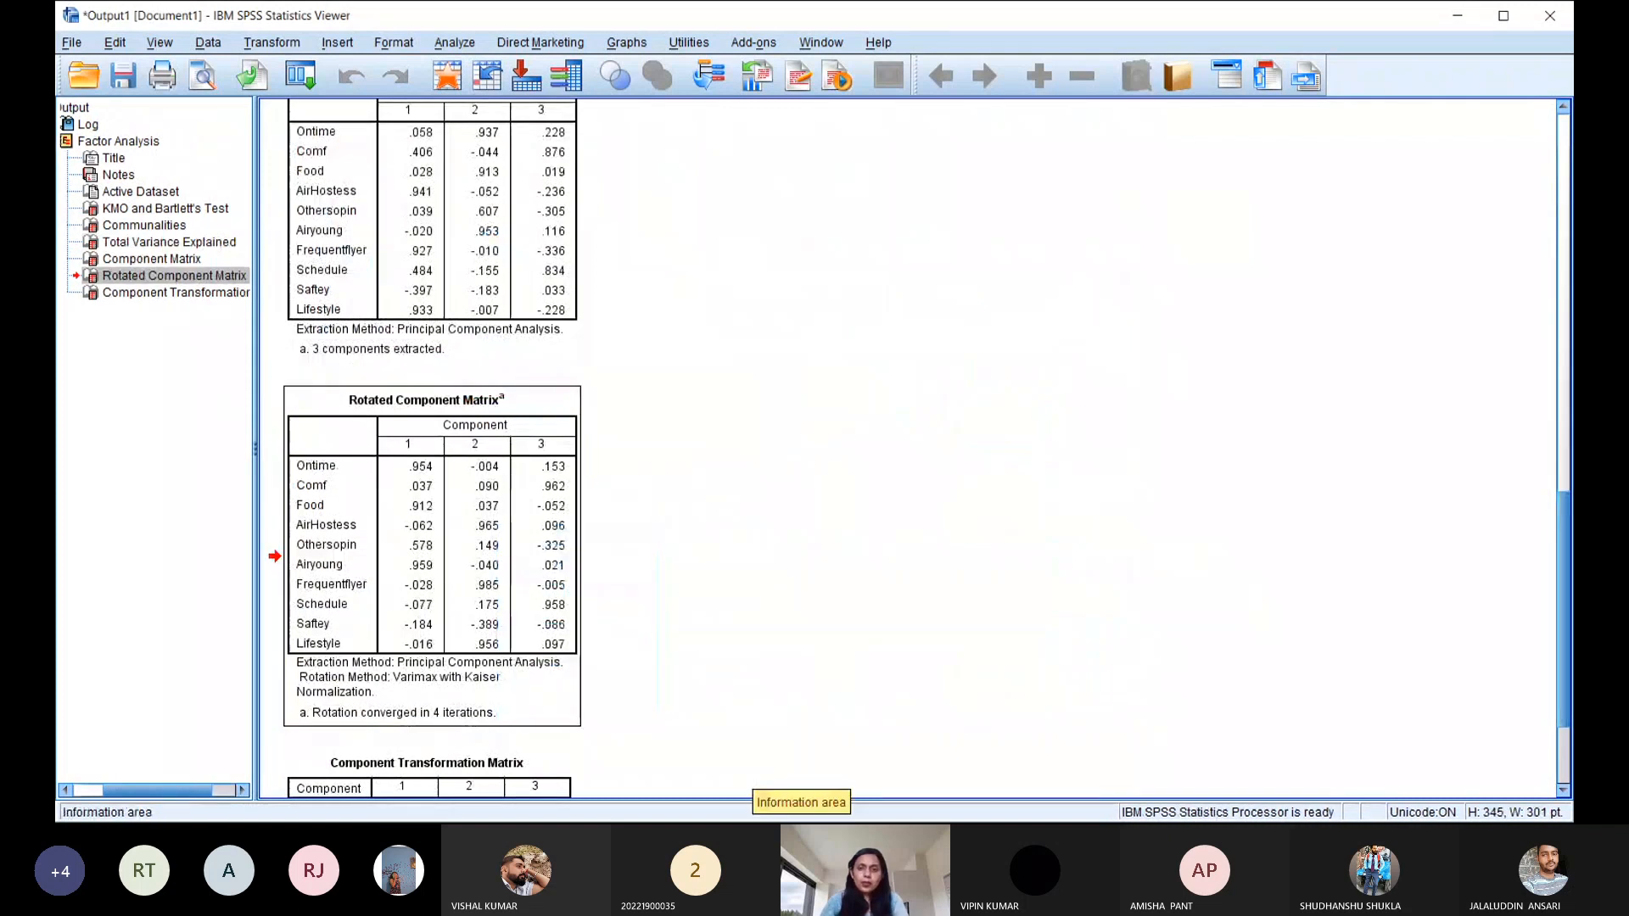
pyautogui.hotkey('alt', 'Tab')
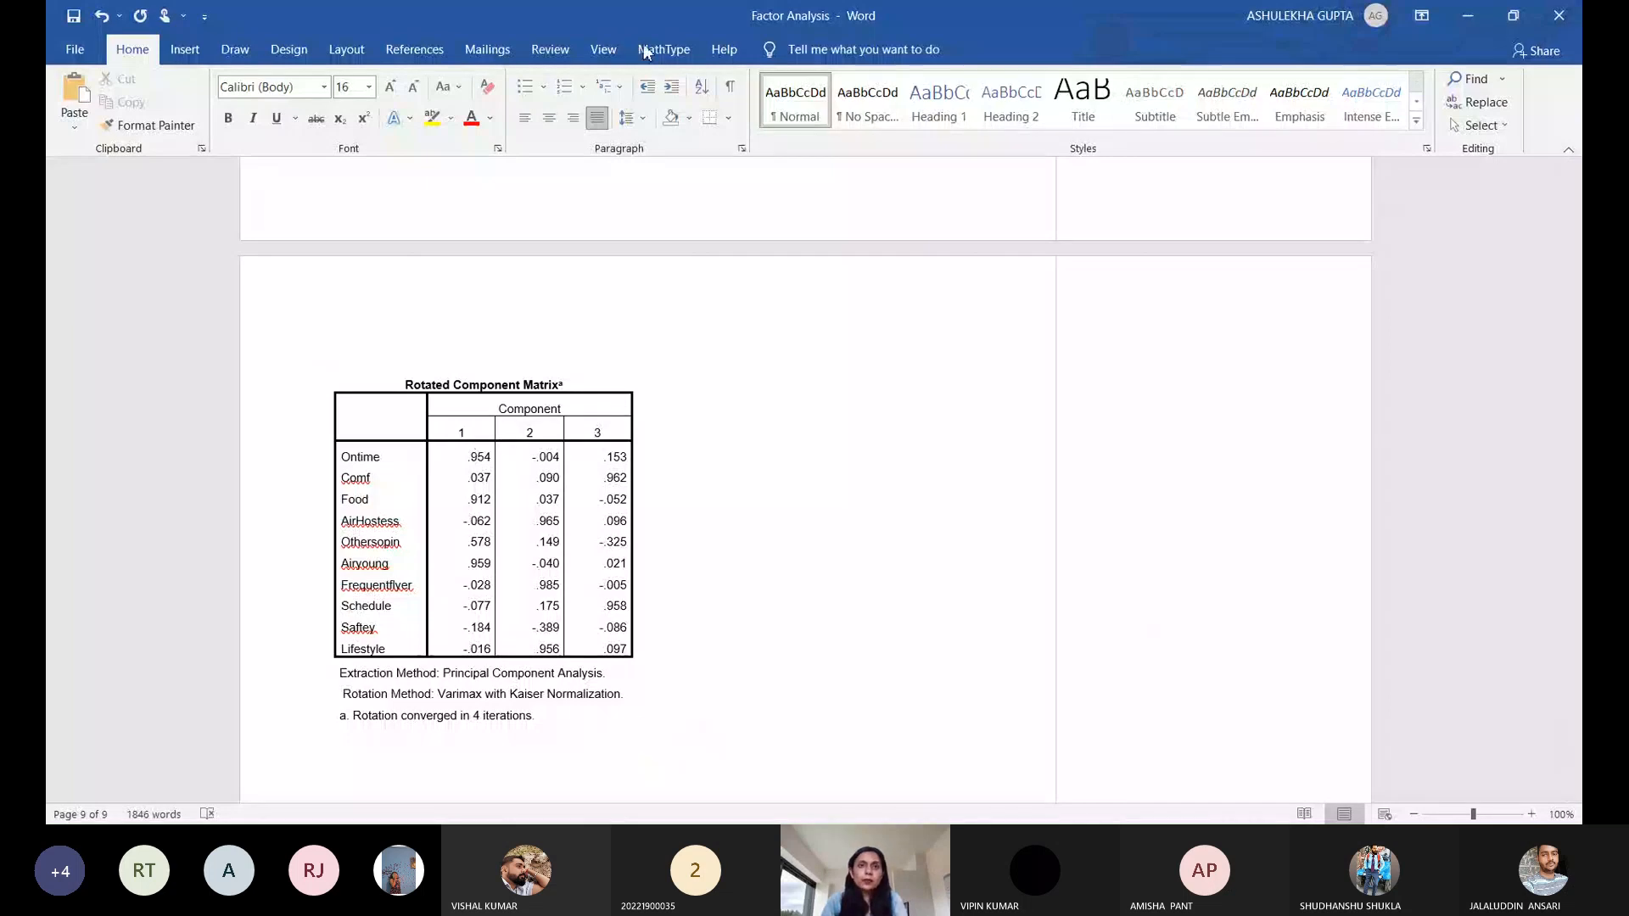
pyautogui.click(188, 53)
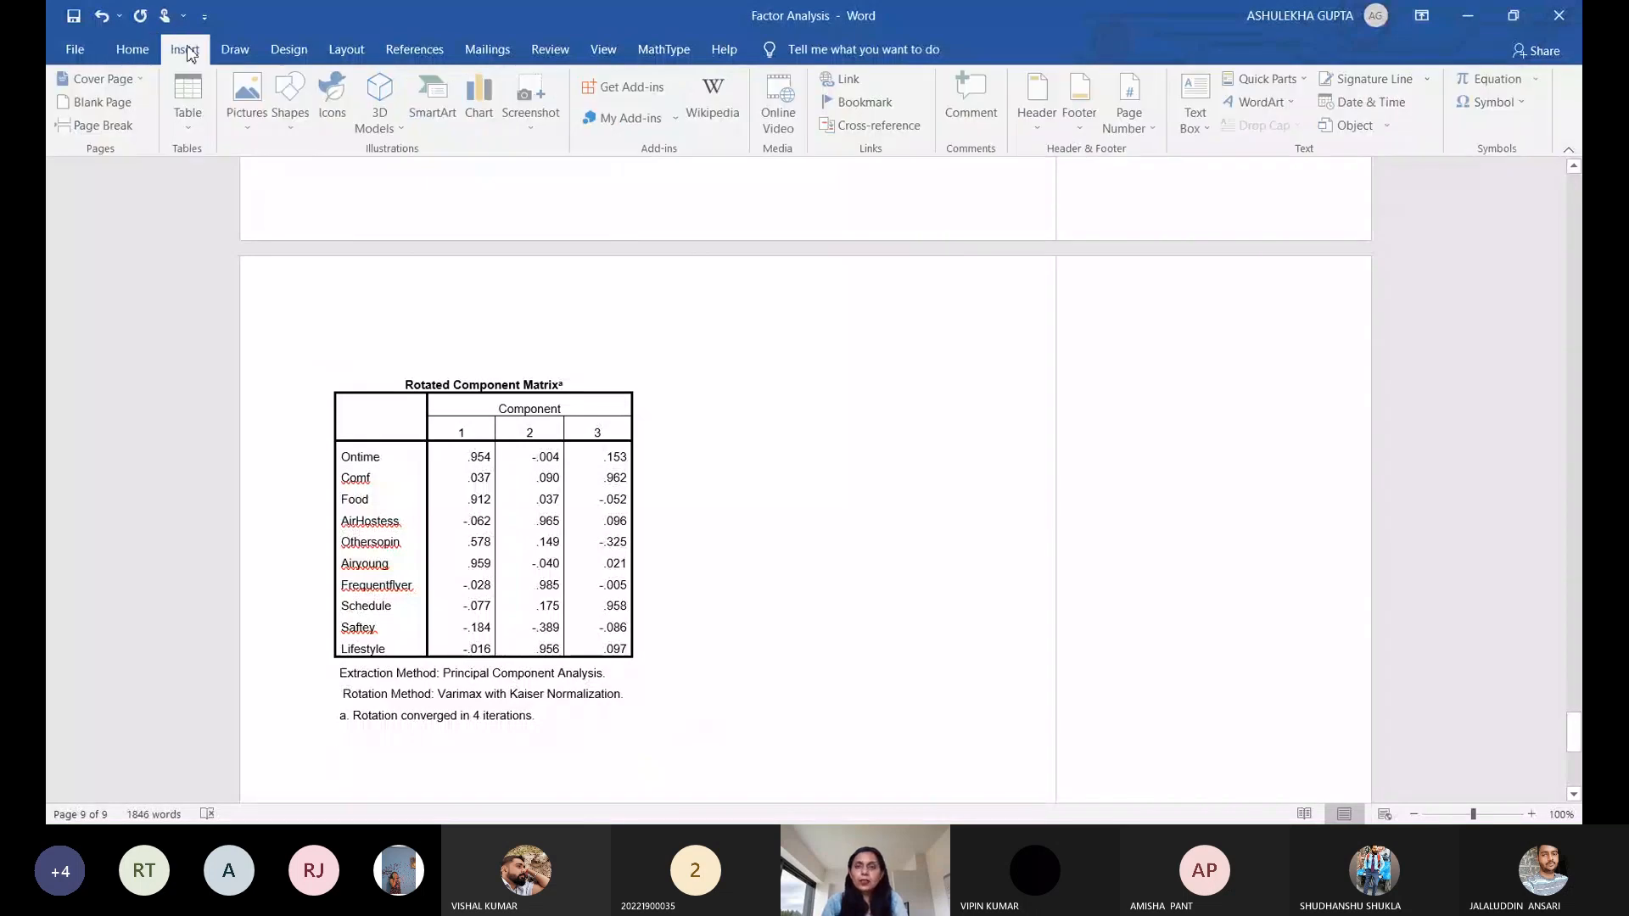
pyautogui.click(971, 93)
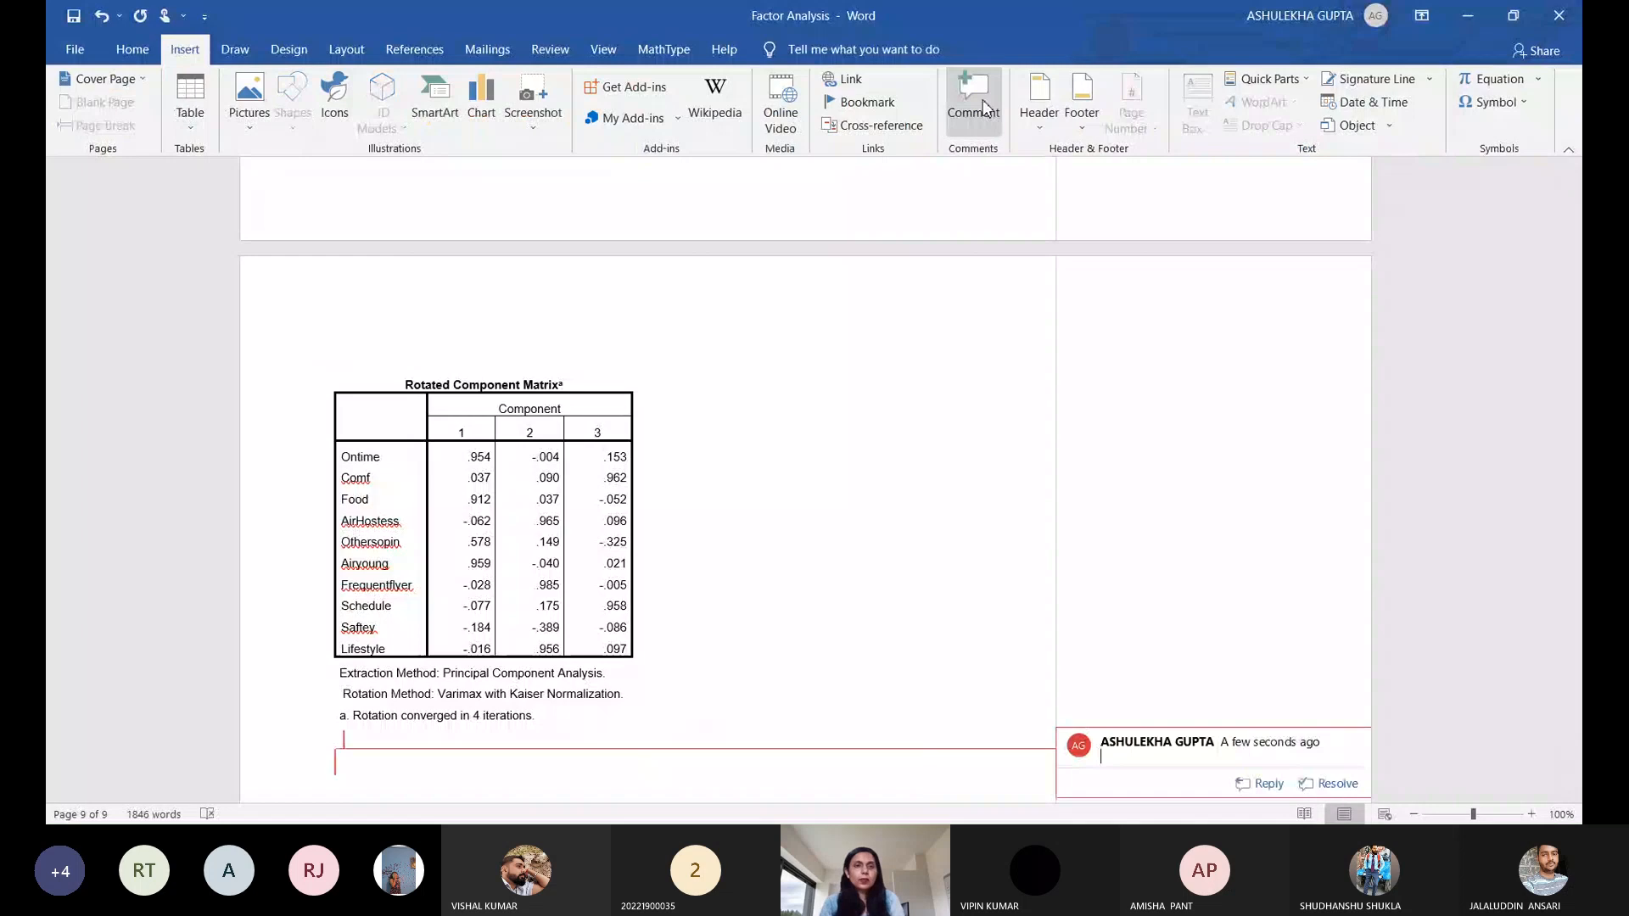
pyautogui.hotkey('ctrl', 'z')
# - Attach a new comment to the Ontime row label and highlight its component 1 loading, .954, in yellow
pyautogui.click(373, 458)
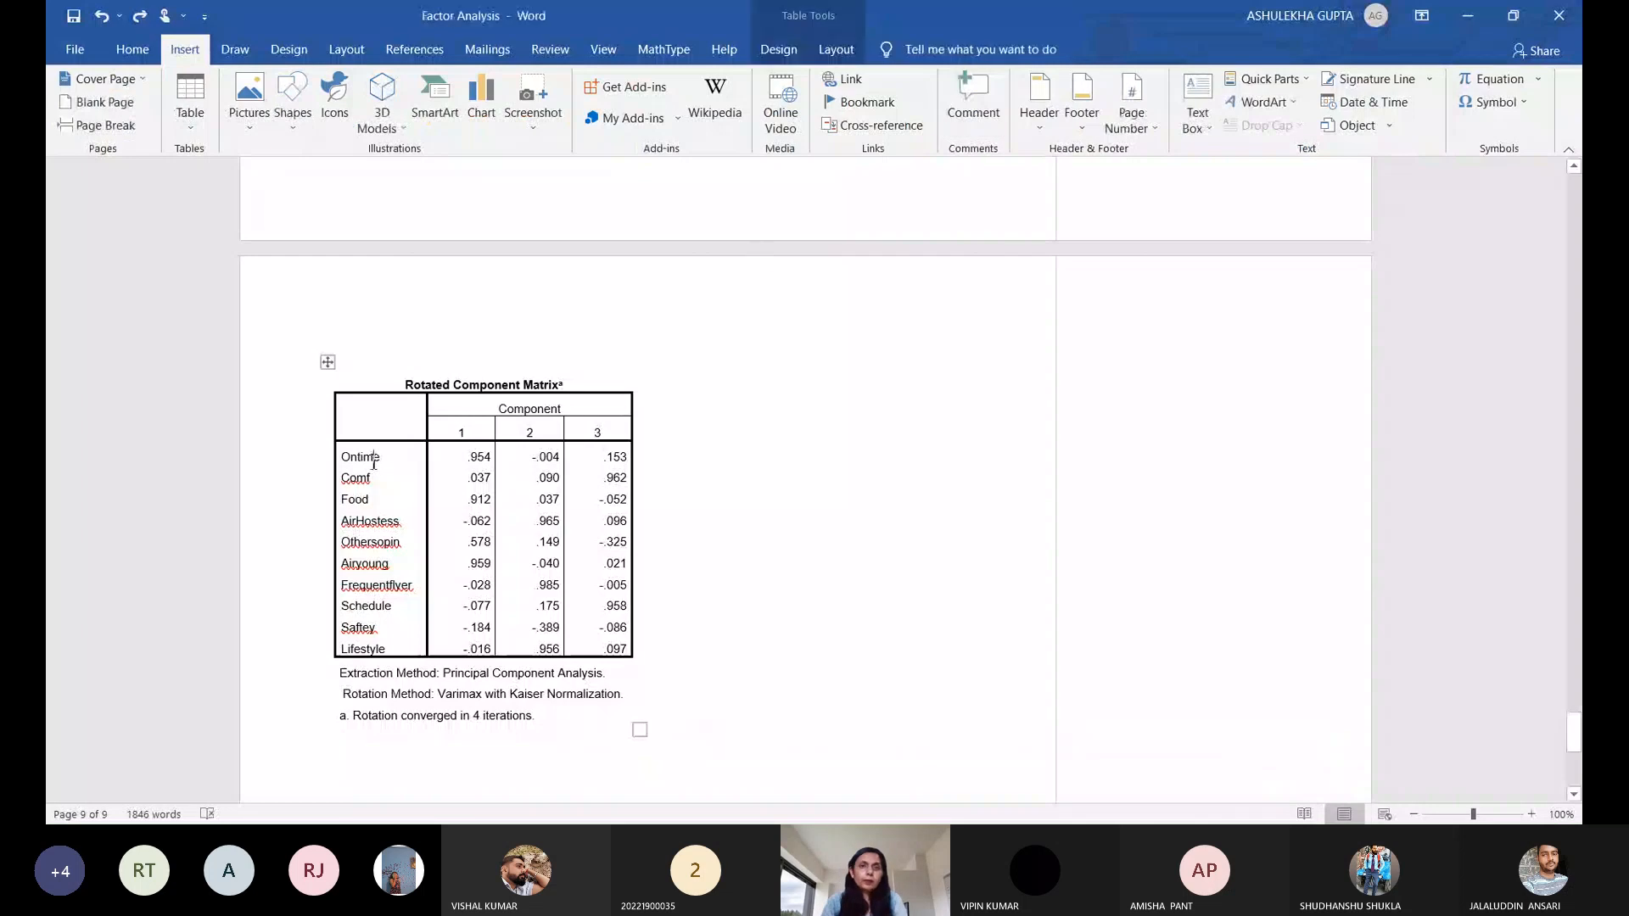
pyautogui.click(973, 93)
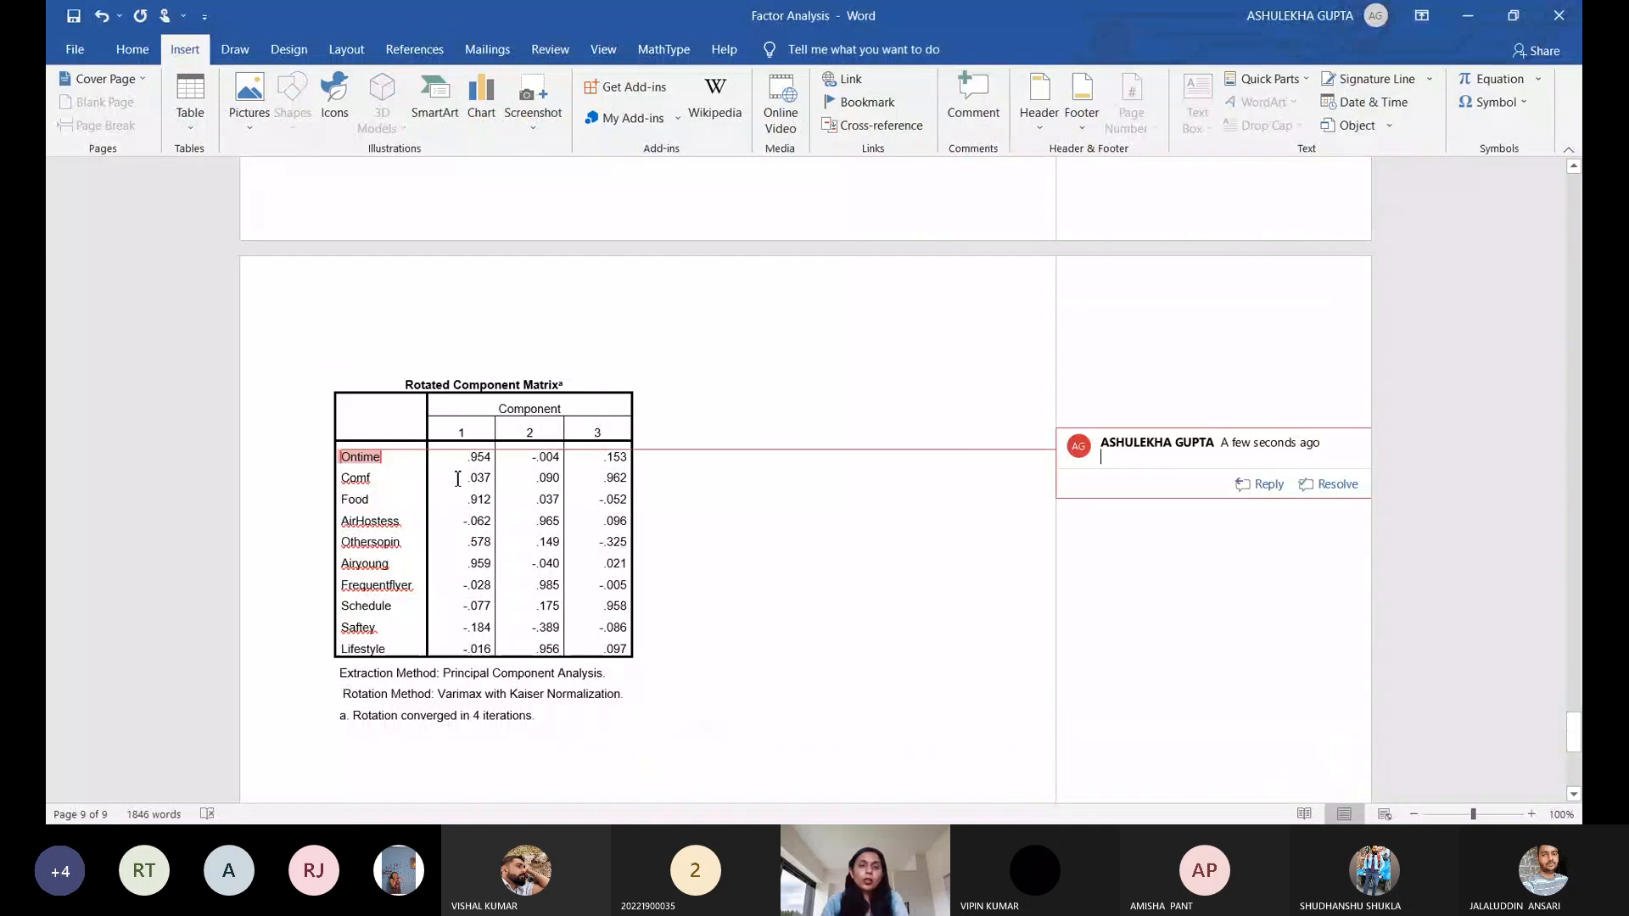
pyautogui.moveTo(469, 458); pyautogui.dragTo(498, 461)
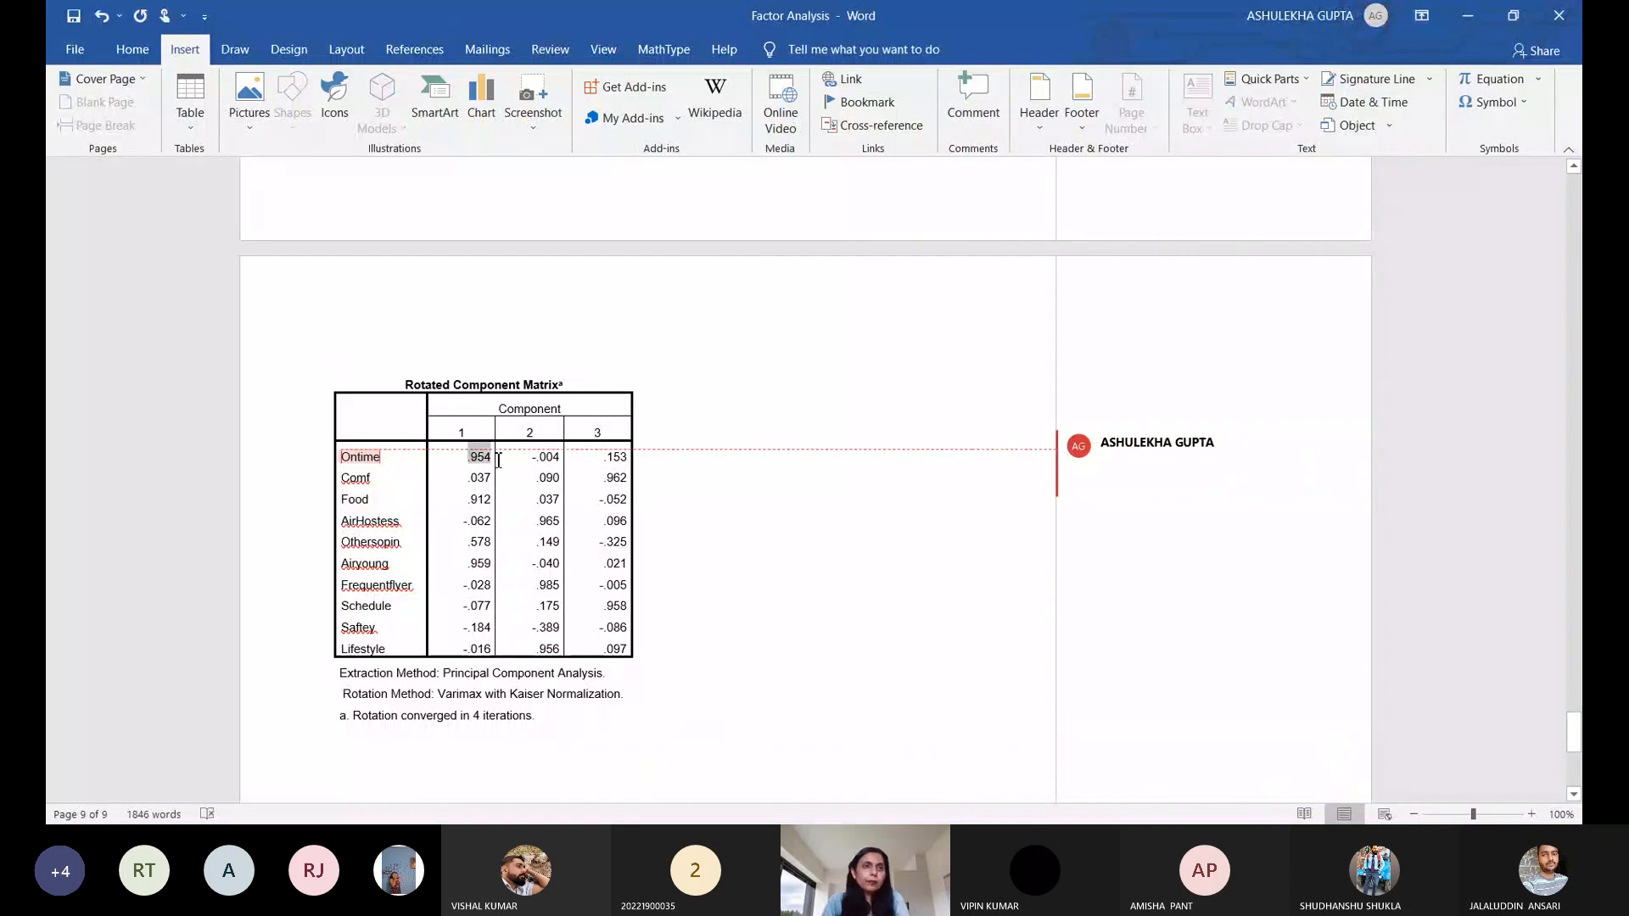
pyautogui.click(131, 51)
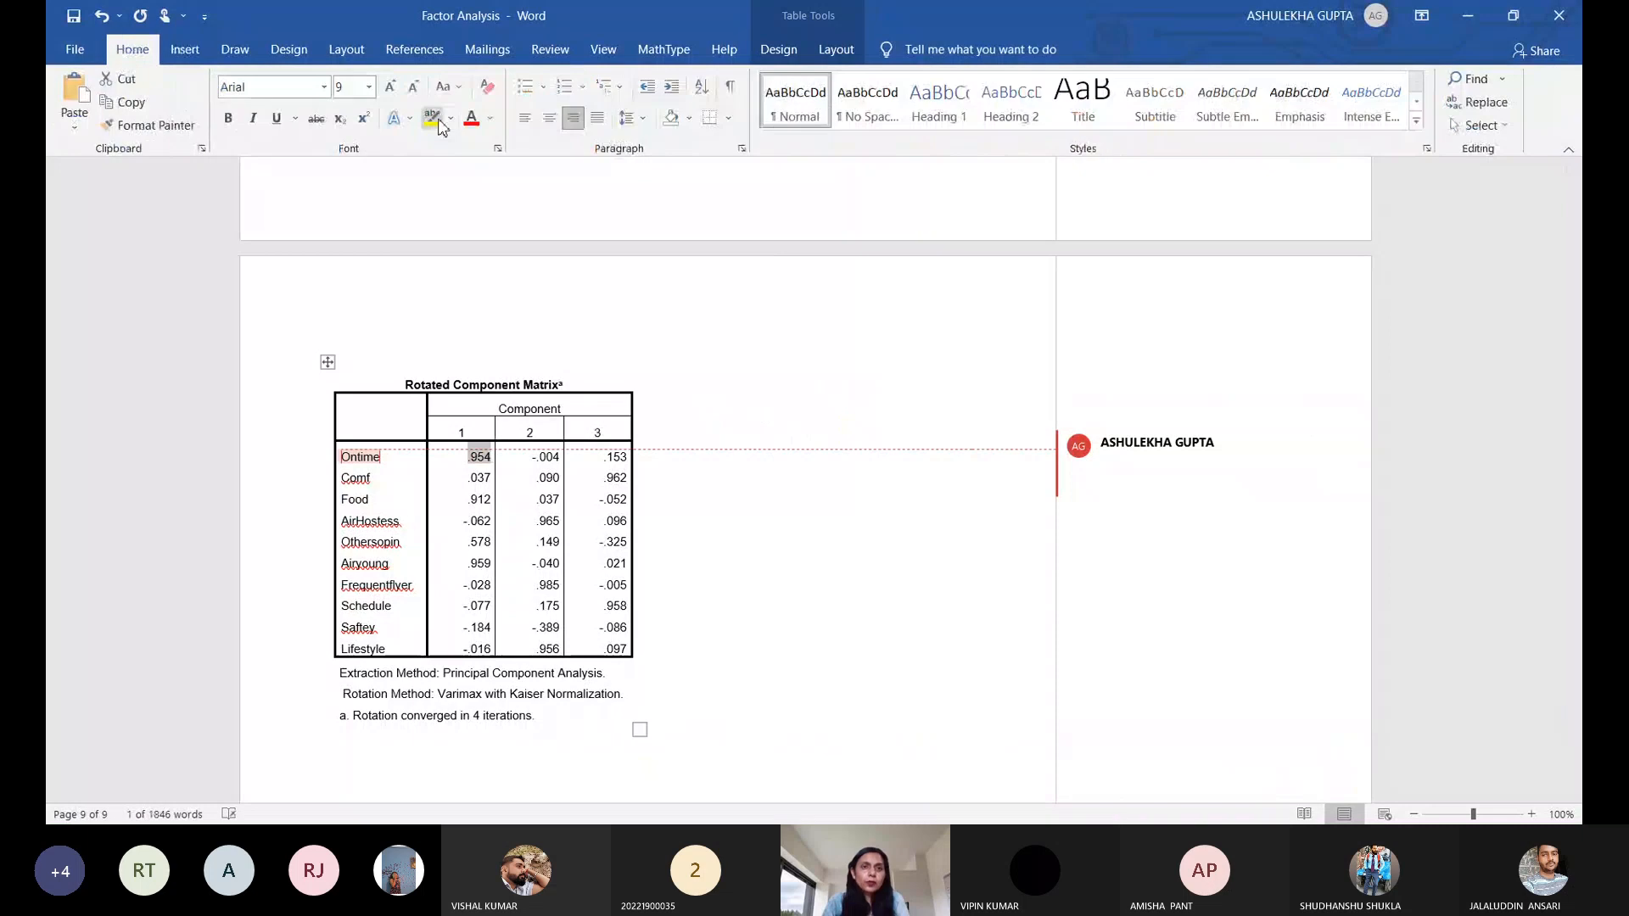
pyautogui.click(432, 118)
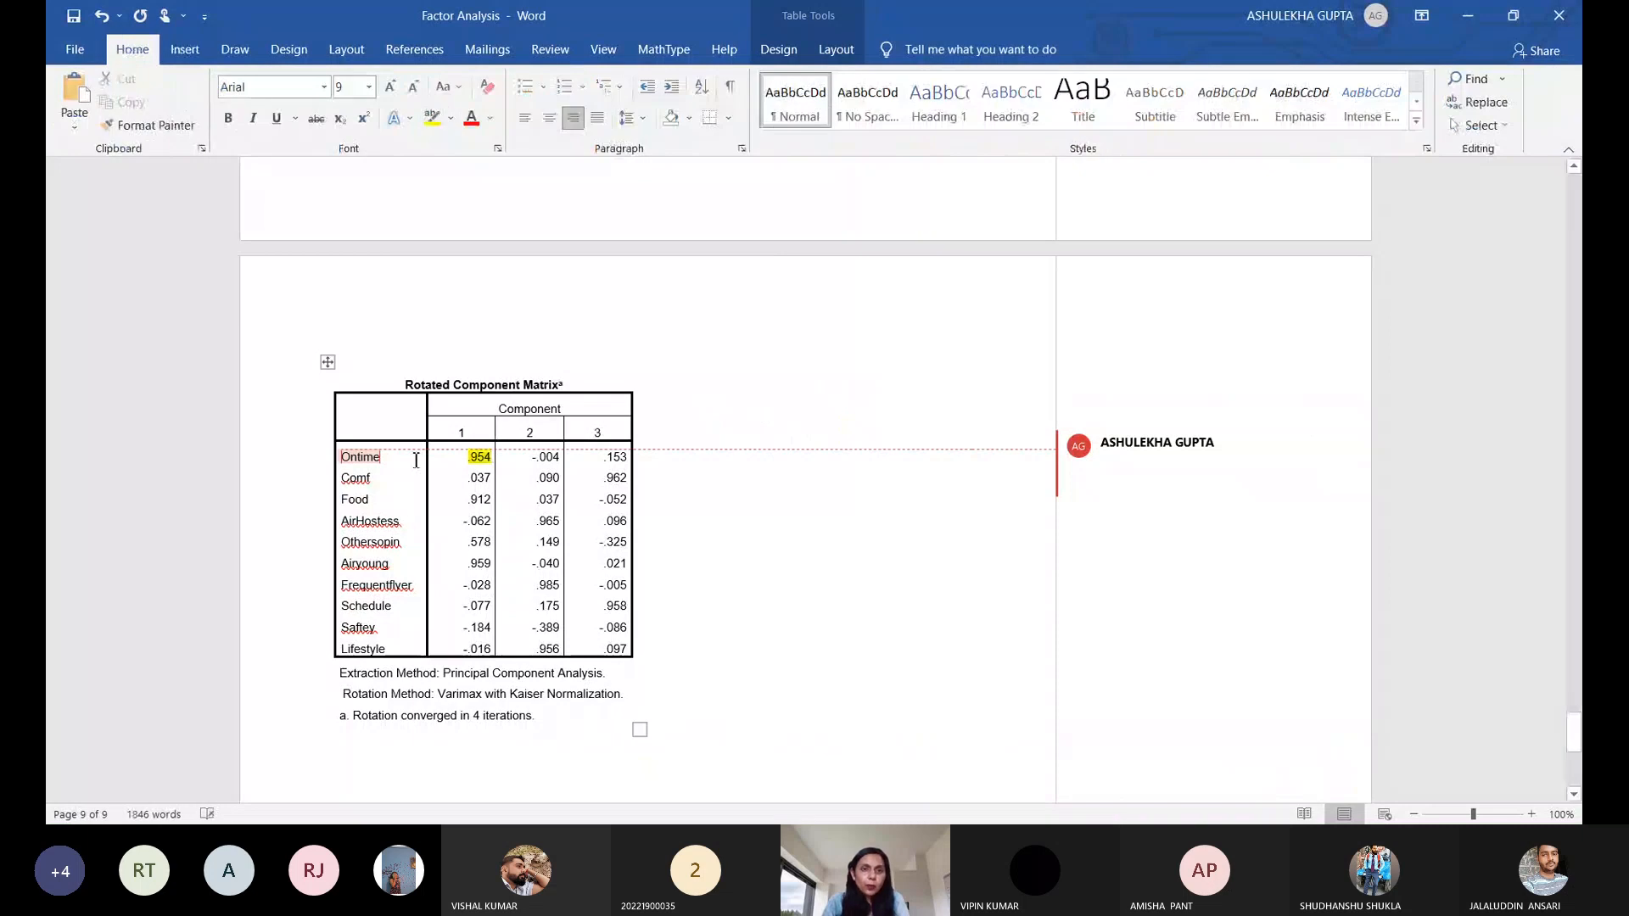
pyautogui.press('Right')
# - Highlight the component 1 loadings of Food, Othersopin and Airyoung in yellow
pyautogui.moveTo(471, 499); pyautogui.dragTo(493, 499)
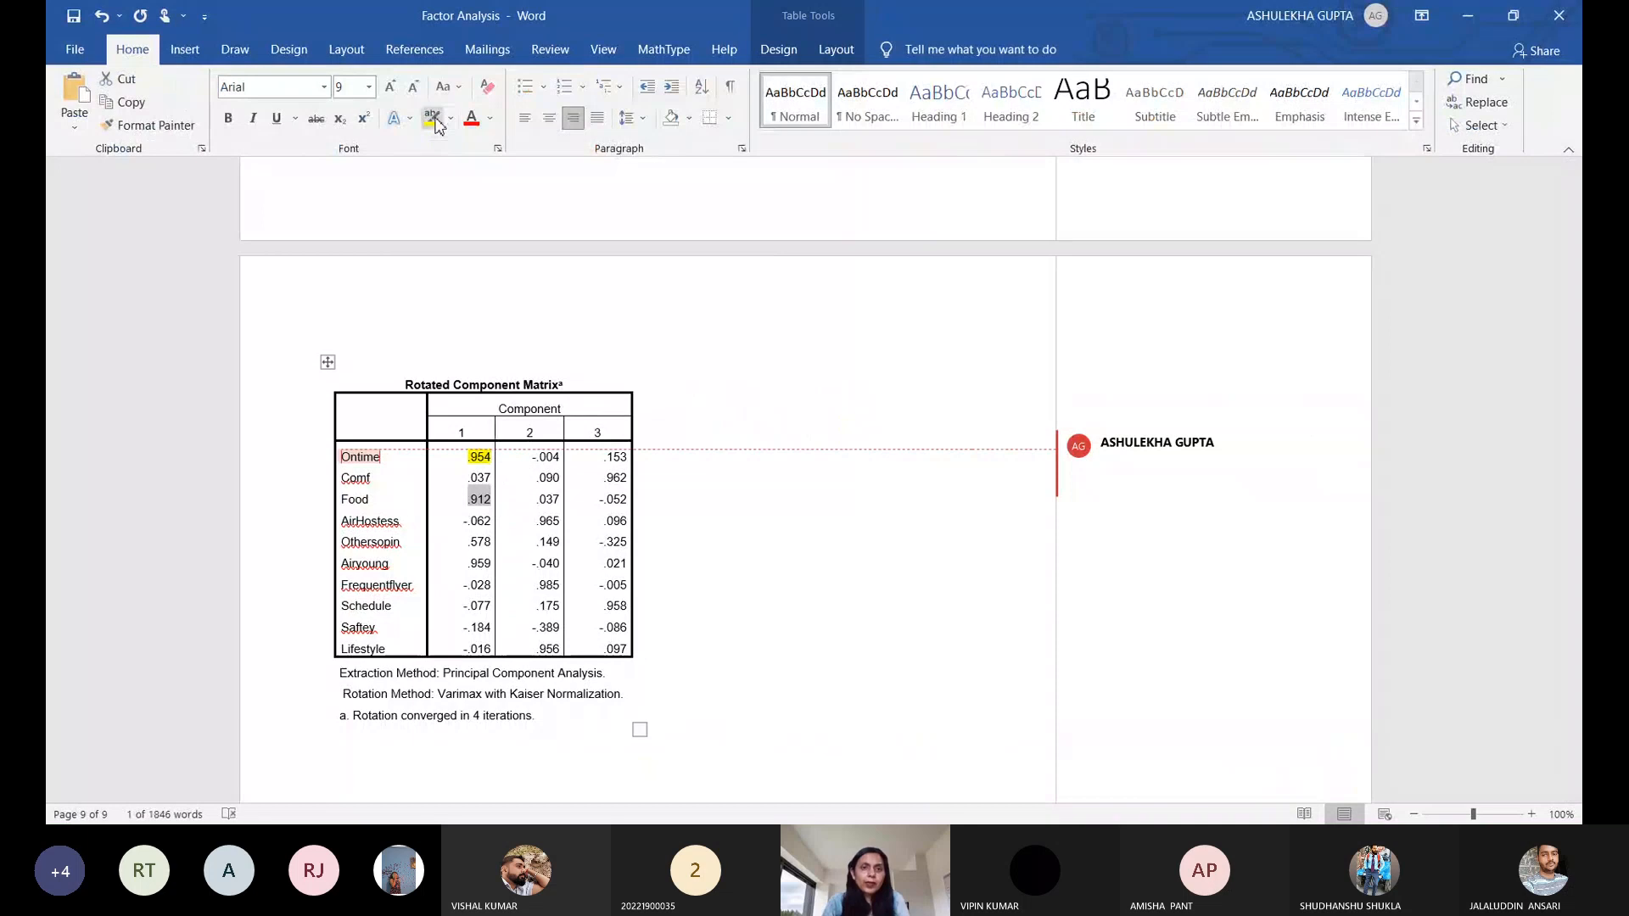
pyautogui.click(433, 118)
pyautogui.click(495, 540)
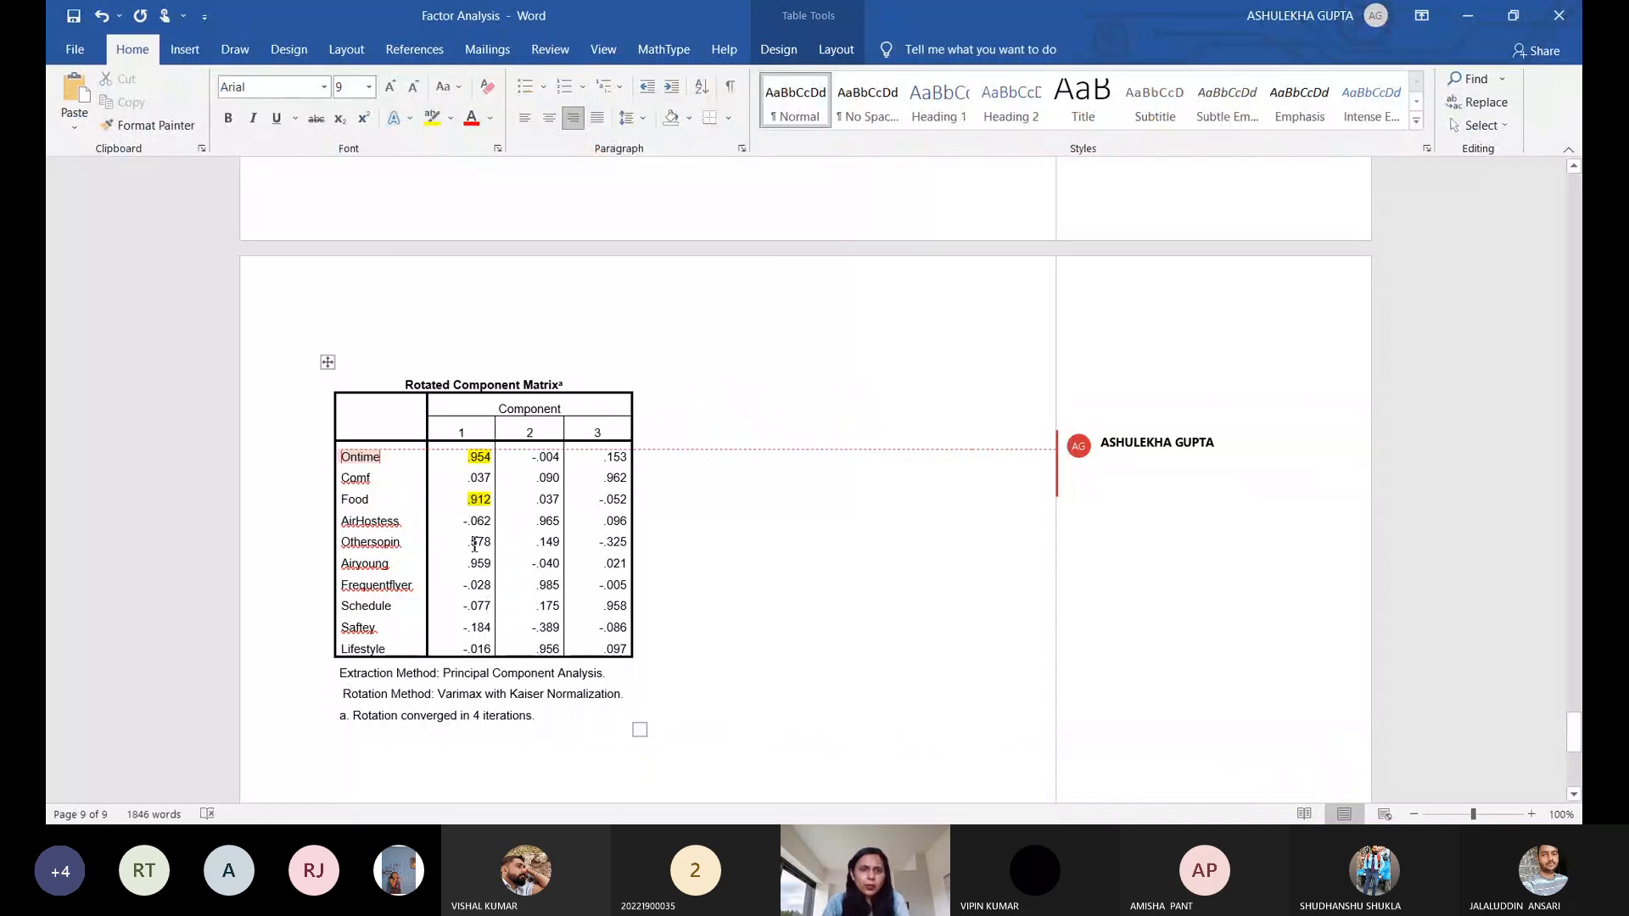
pyautogui.moveTo(475, 546); pyautogui.dragTo(501, 545)
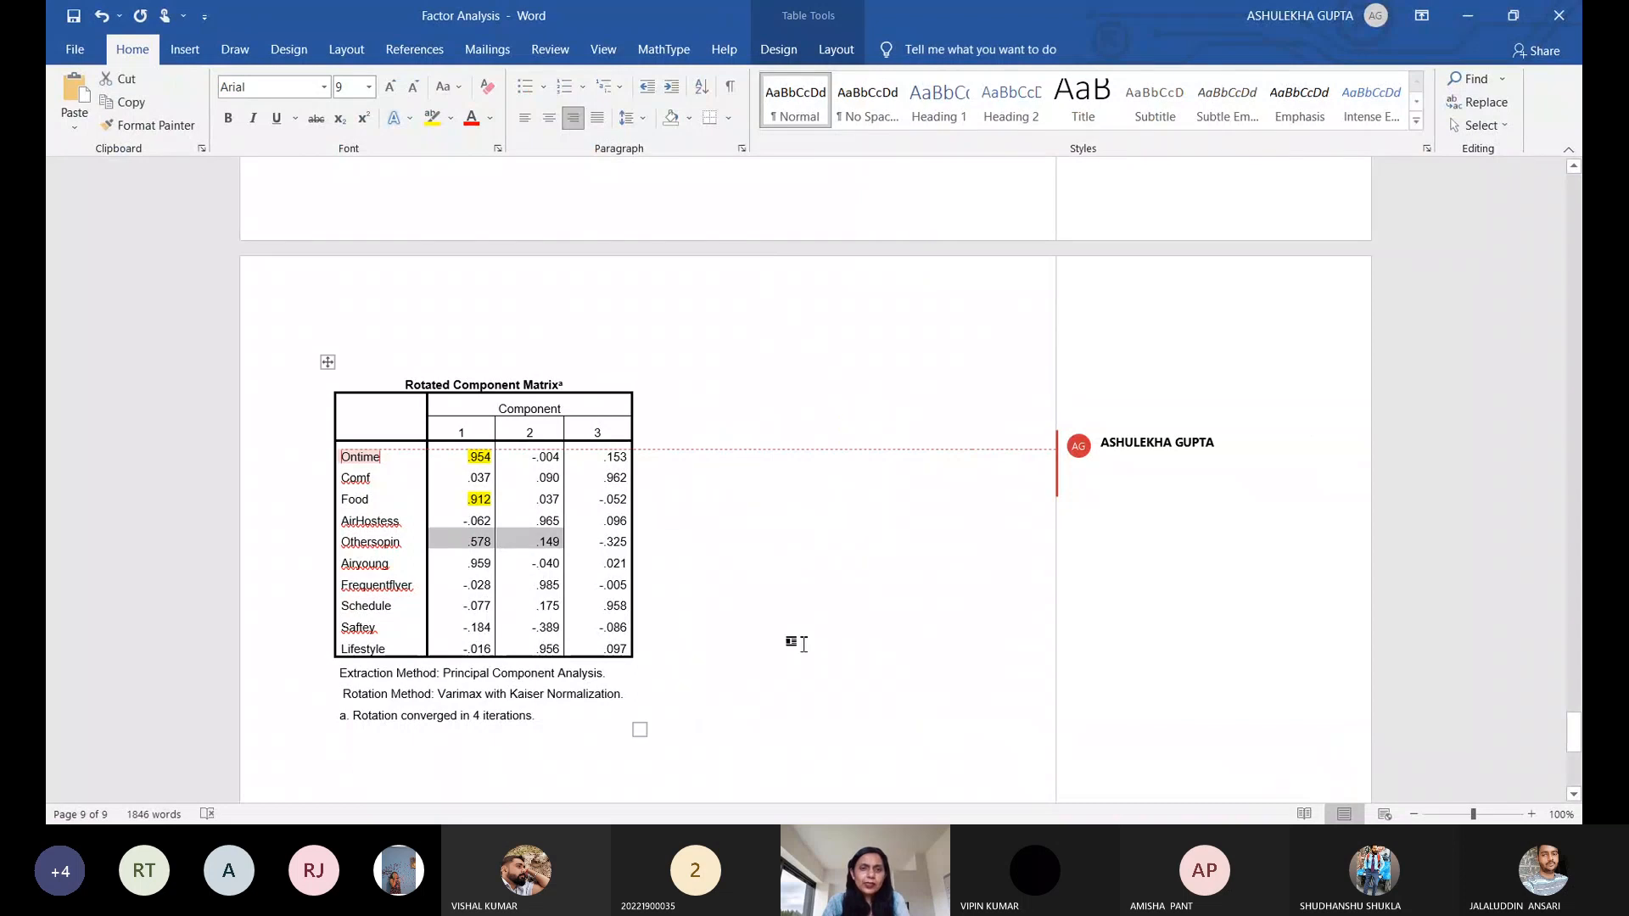
pyautogui.click(467, 543)
pyautogui.moveTo(467, 543); pyautogui.dragTo(493, 545)
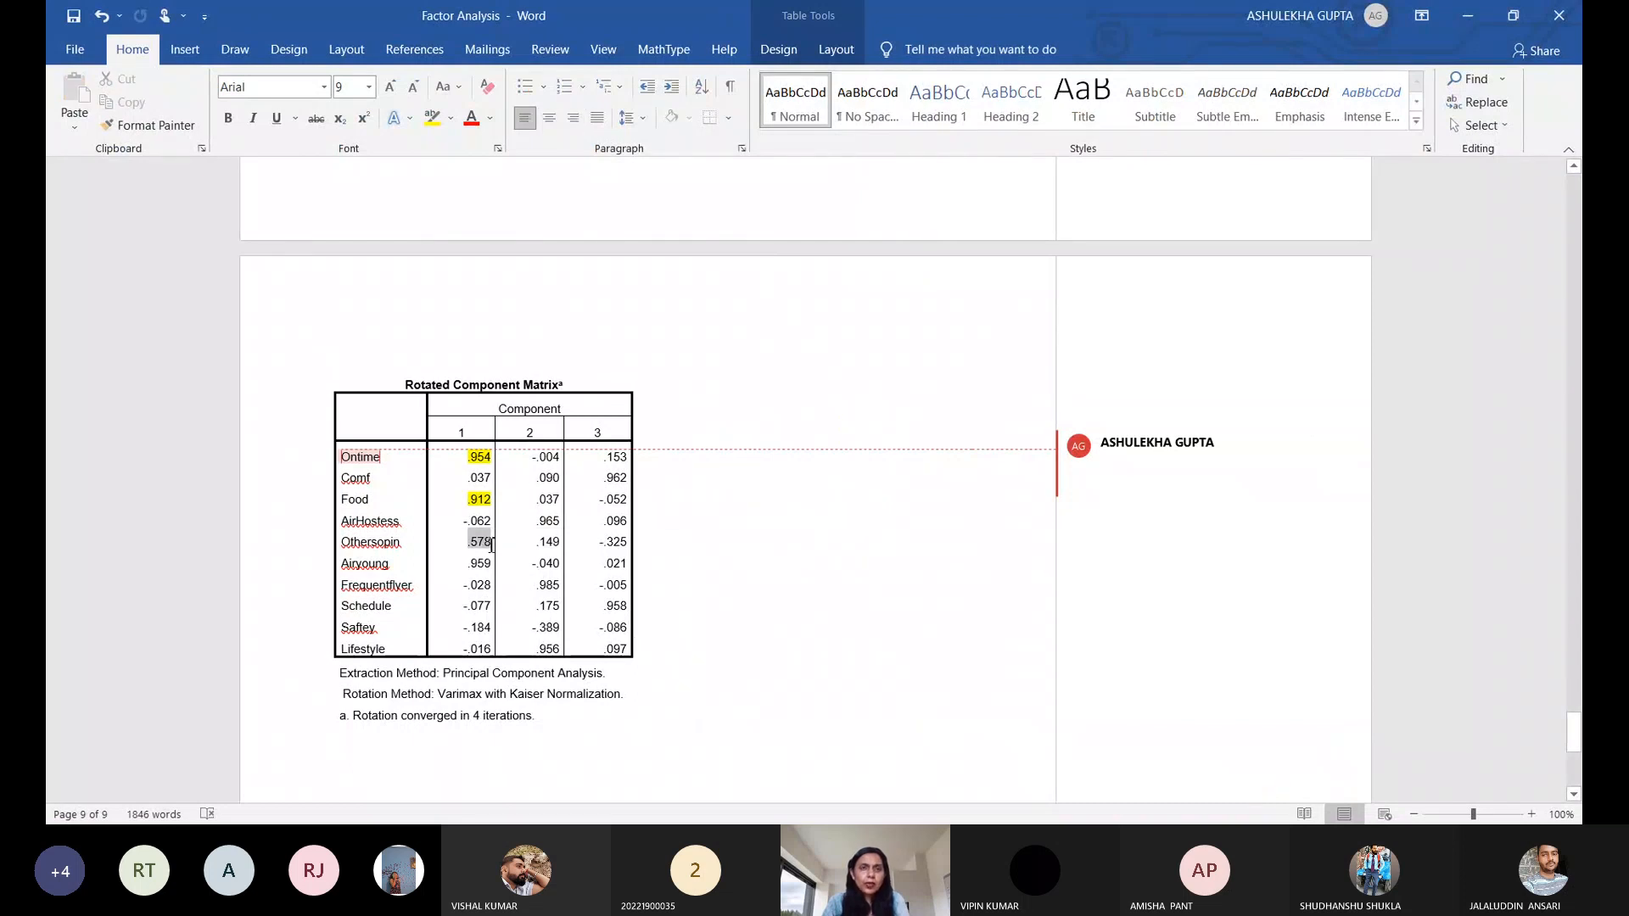
pyautogui.click(432, 119)
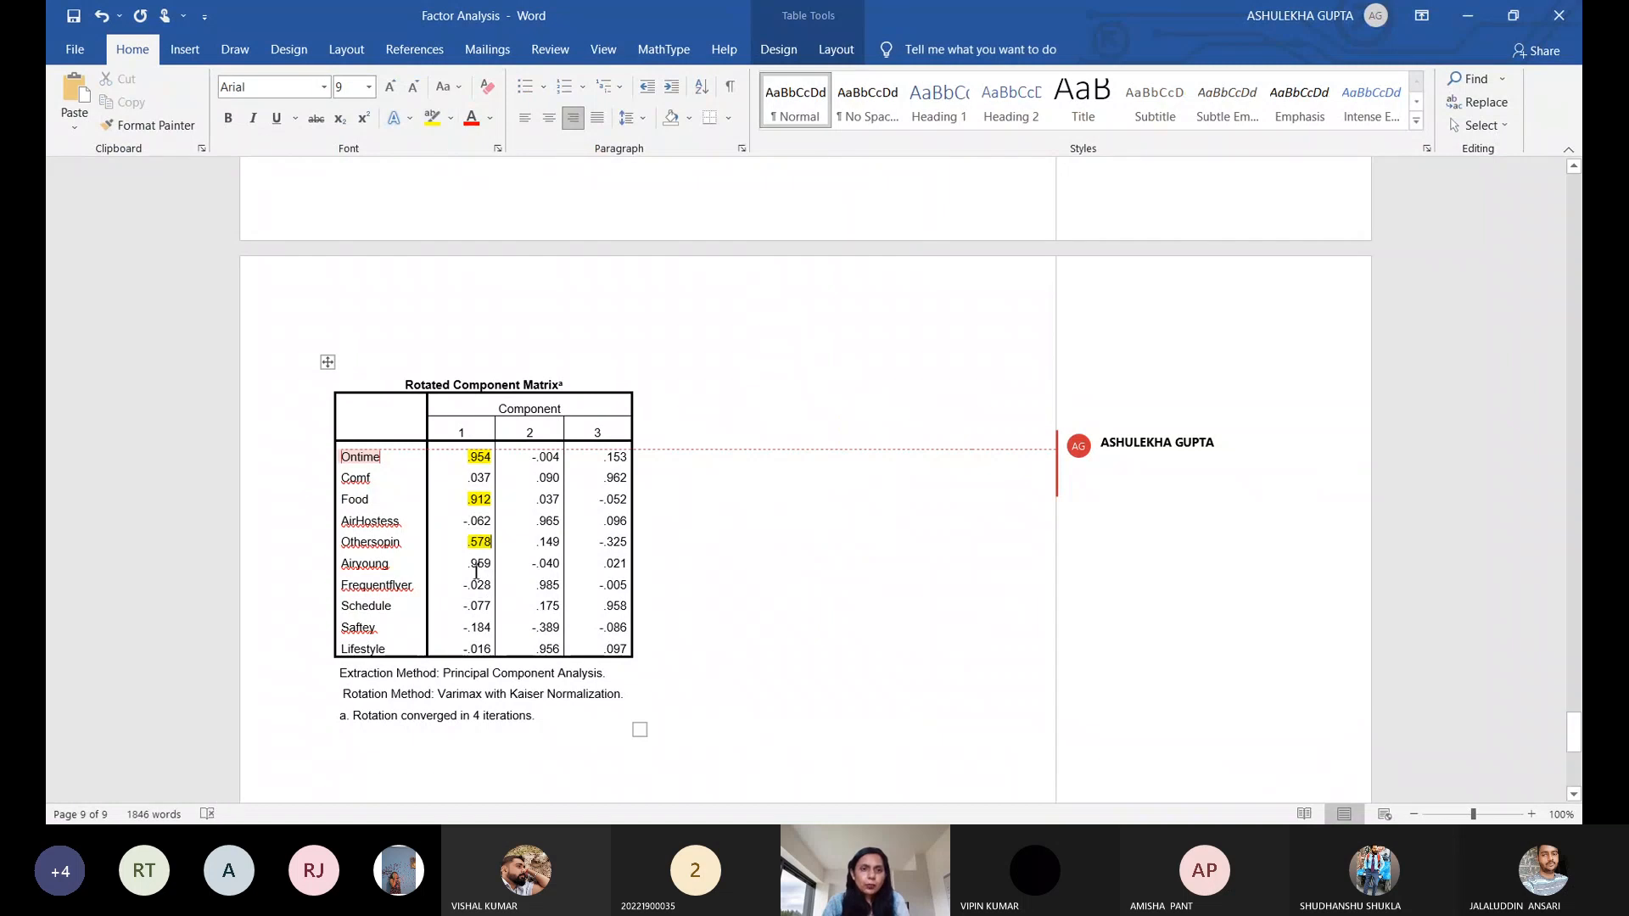
pyautogui.moveTo(476, 571)
pyautogui.mouseDown()
pyautogui.moveTo(503, 568)
pyautogui.moveTo(484, 567)
pyautogui.mouseUp()
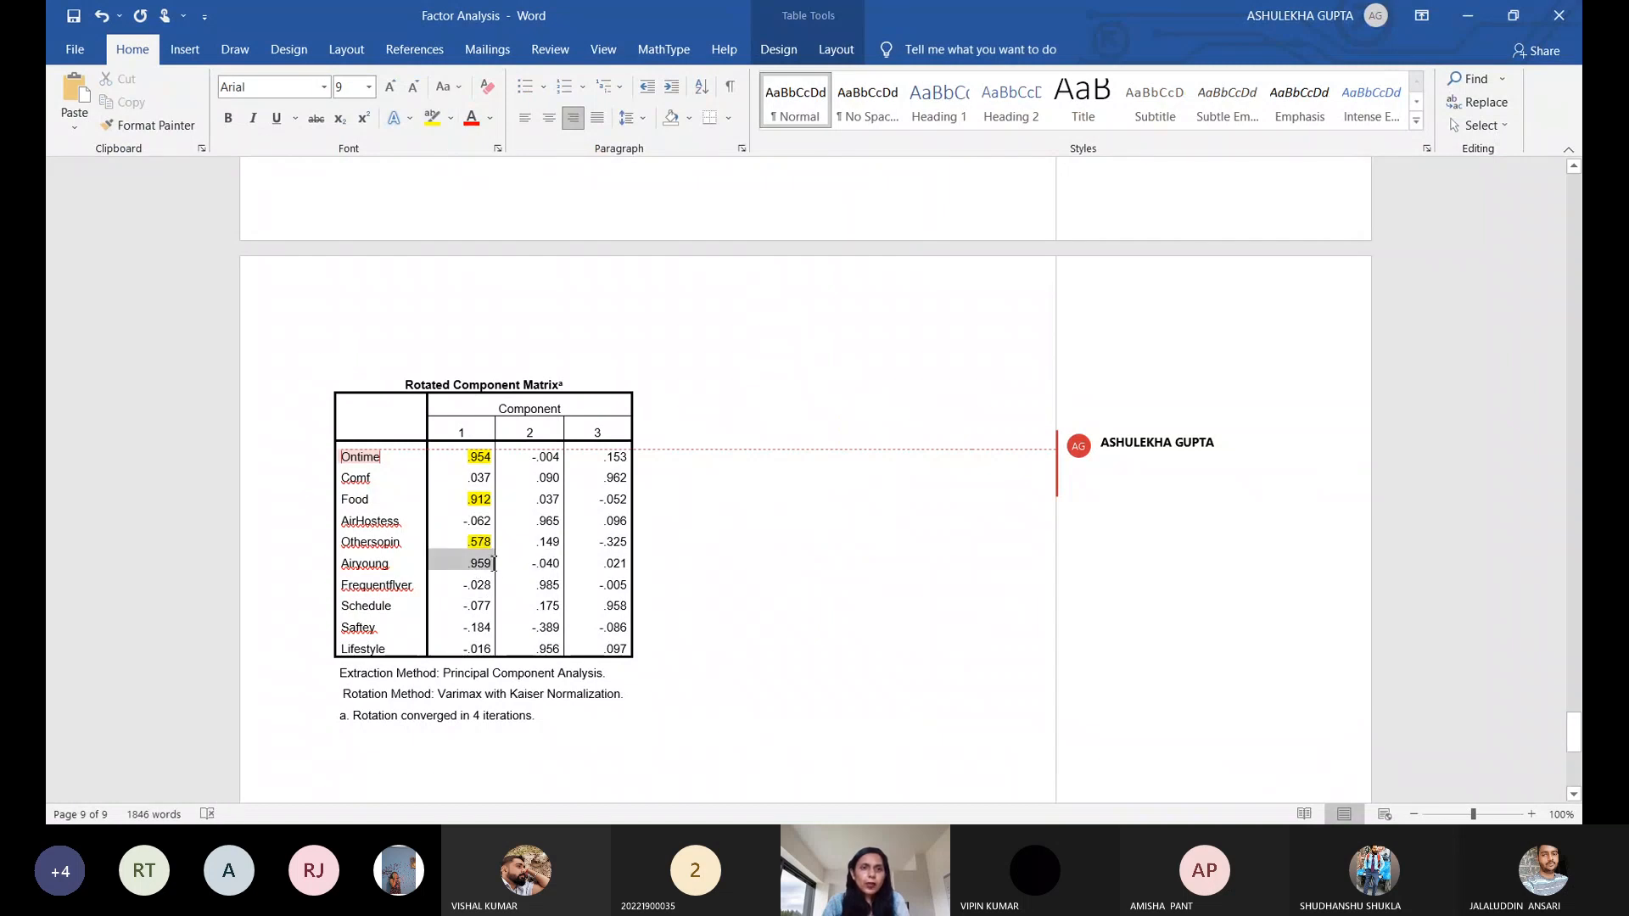
pyautogui.click(432, 119)
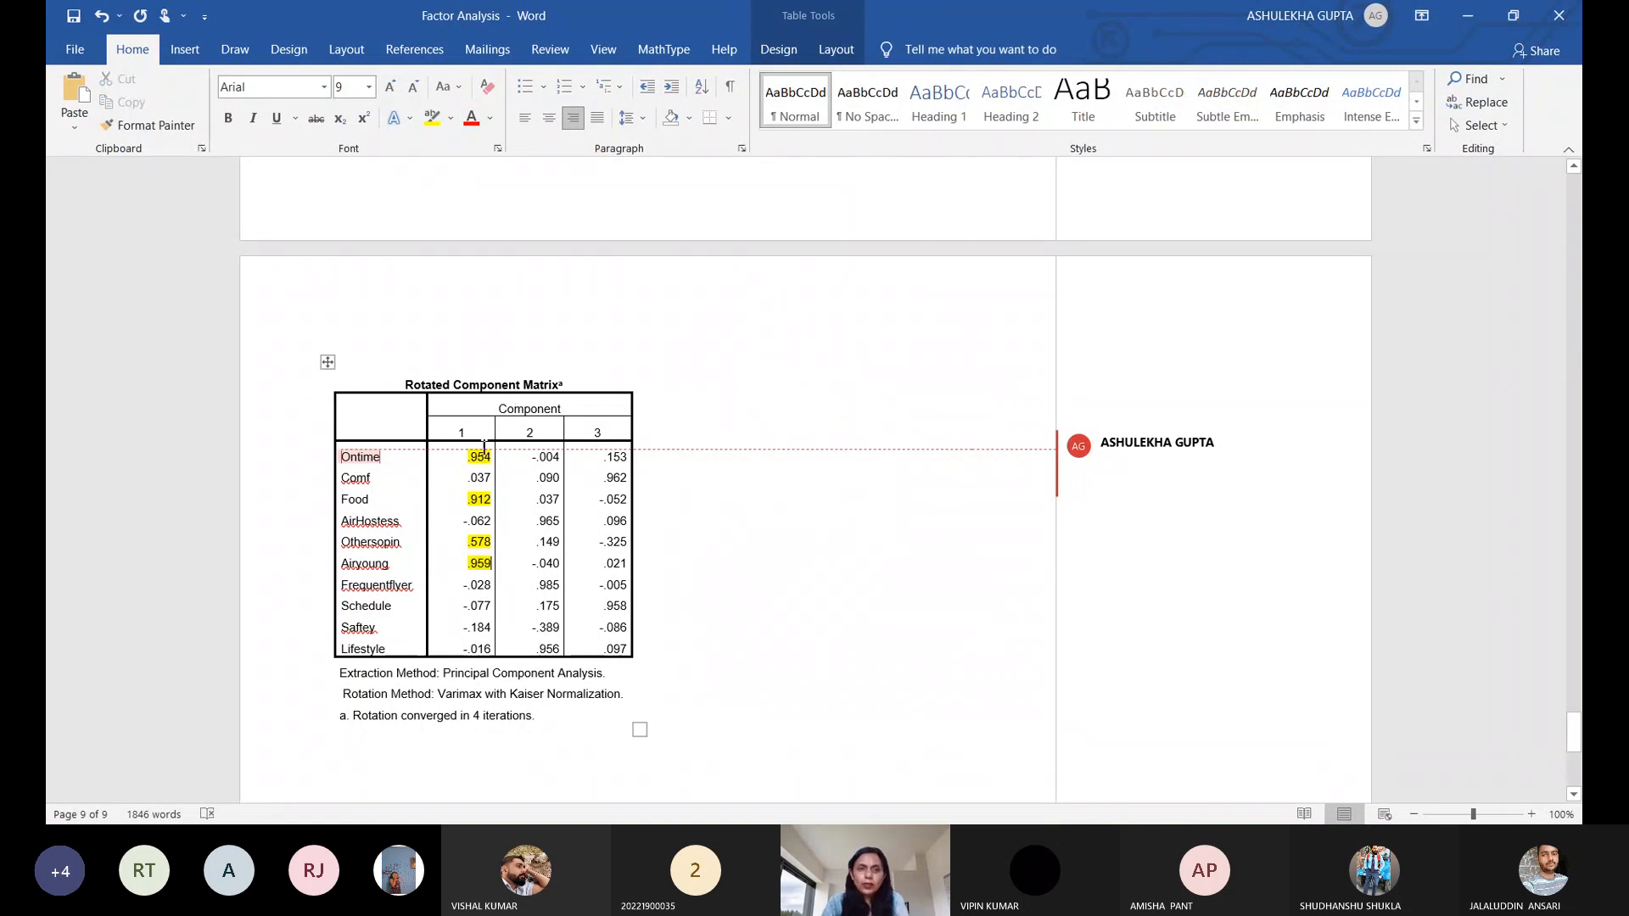
# - Highlight the component 2 loadings of AirHostess, Frequentflyer and Lifestyle in yellow
pyautogui.doubleClick(541, 520)
pyautogui.click(430, 121)
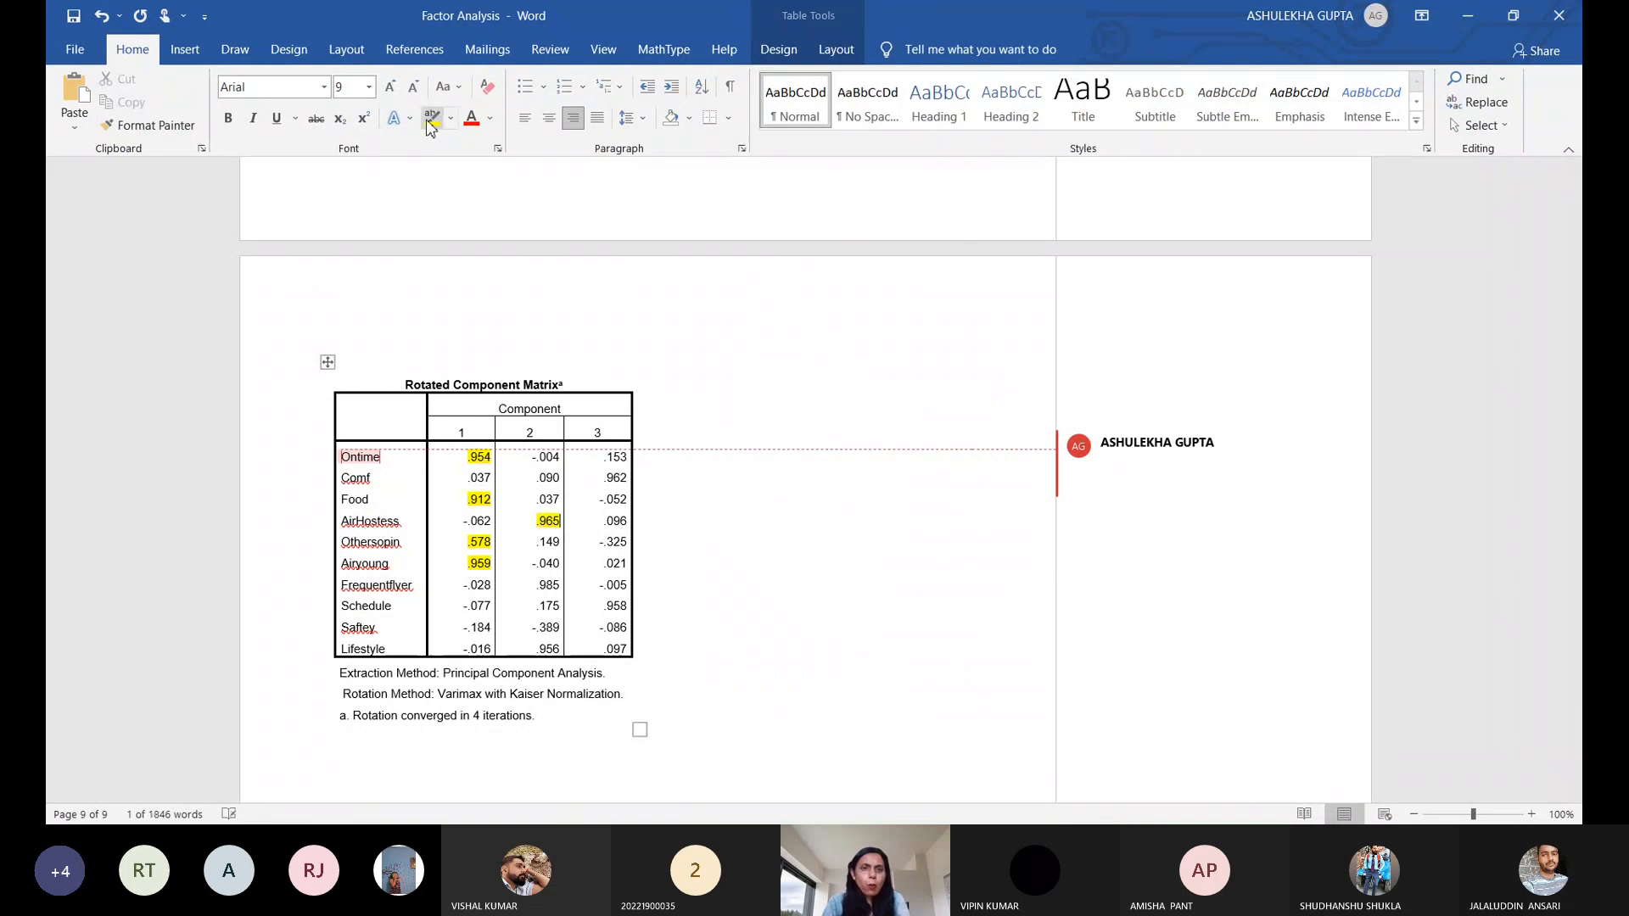
pyautogui.click(556, 507)
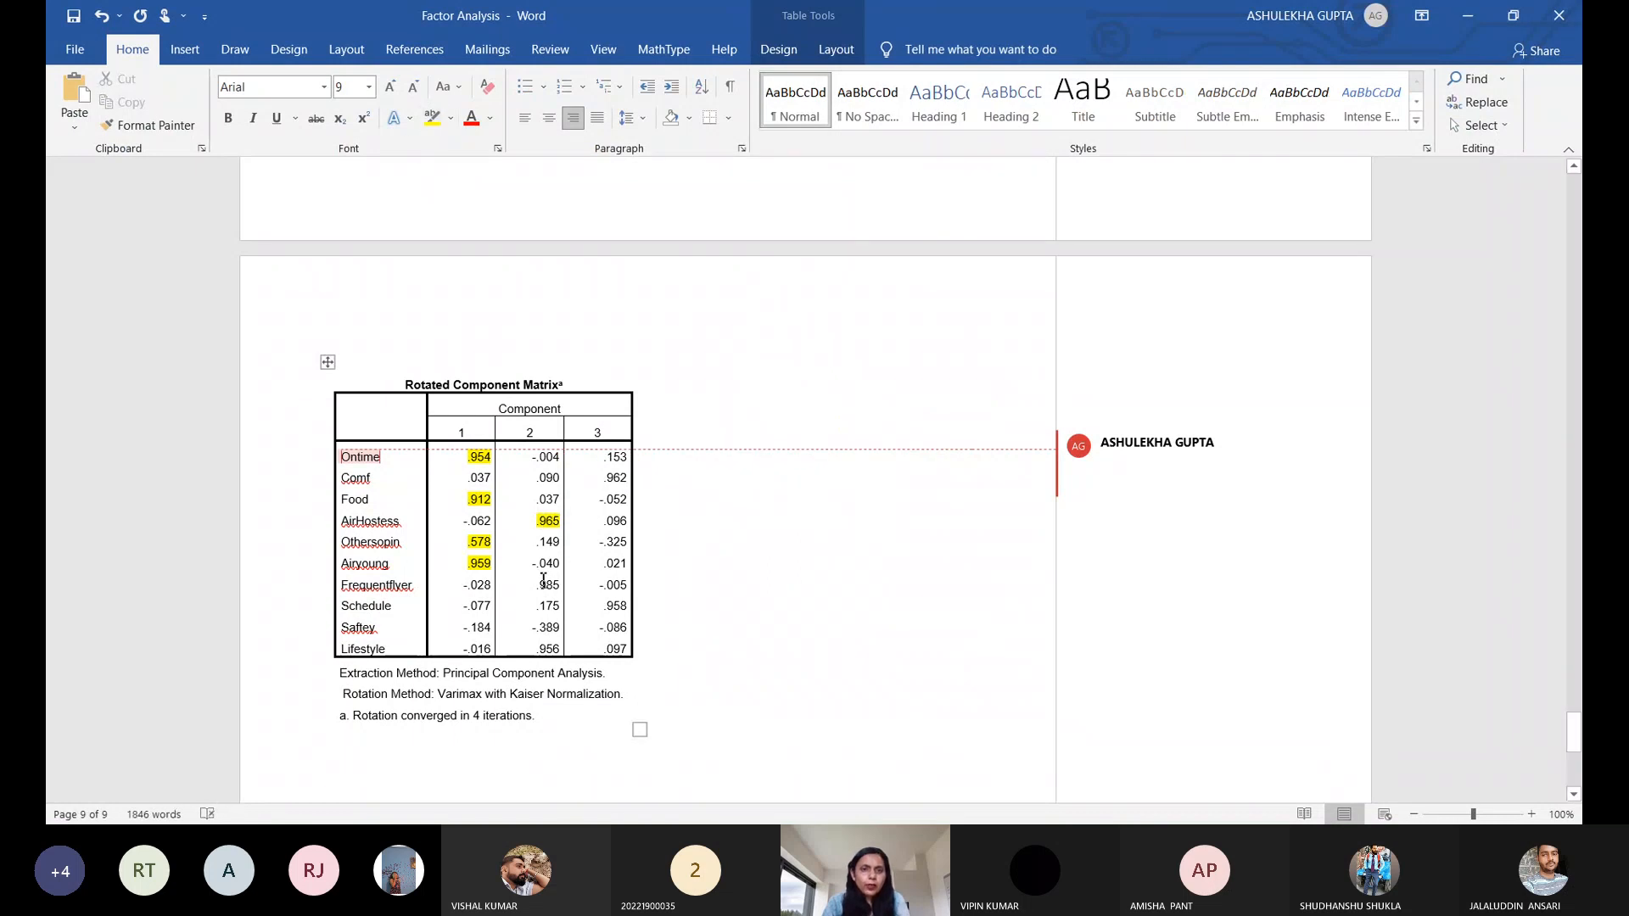
pyautogui.moveTo(537, 585); pyautogui.dragTo(560, 585)
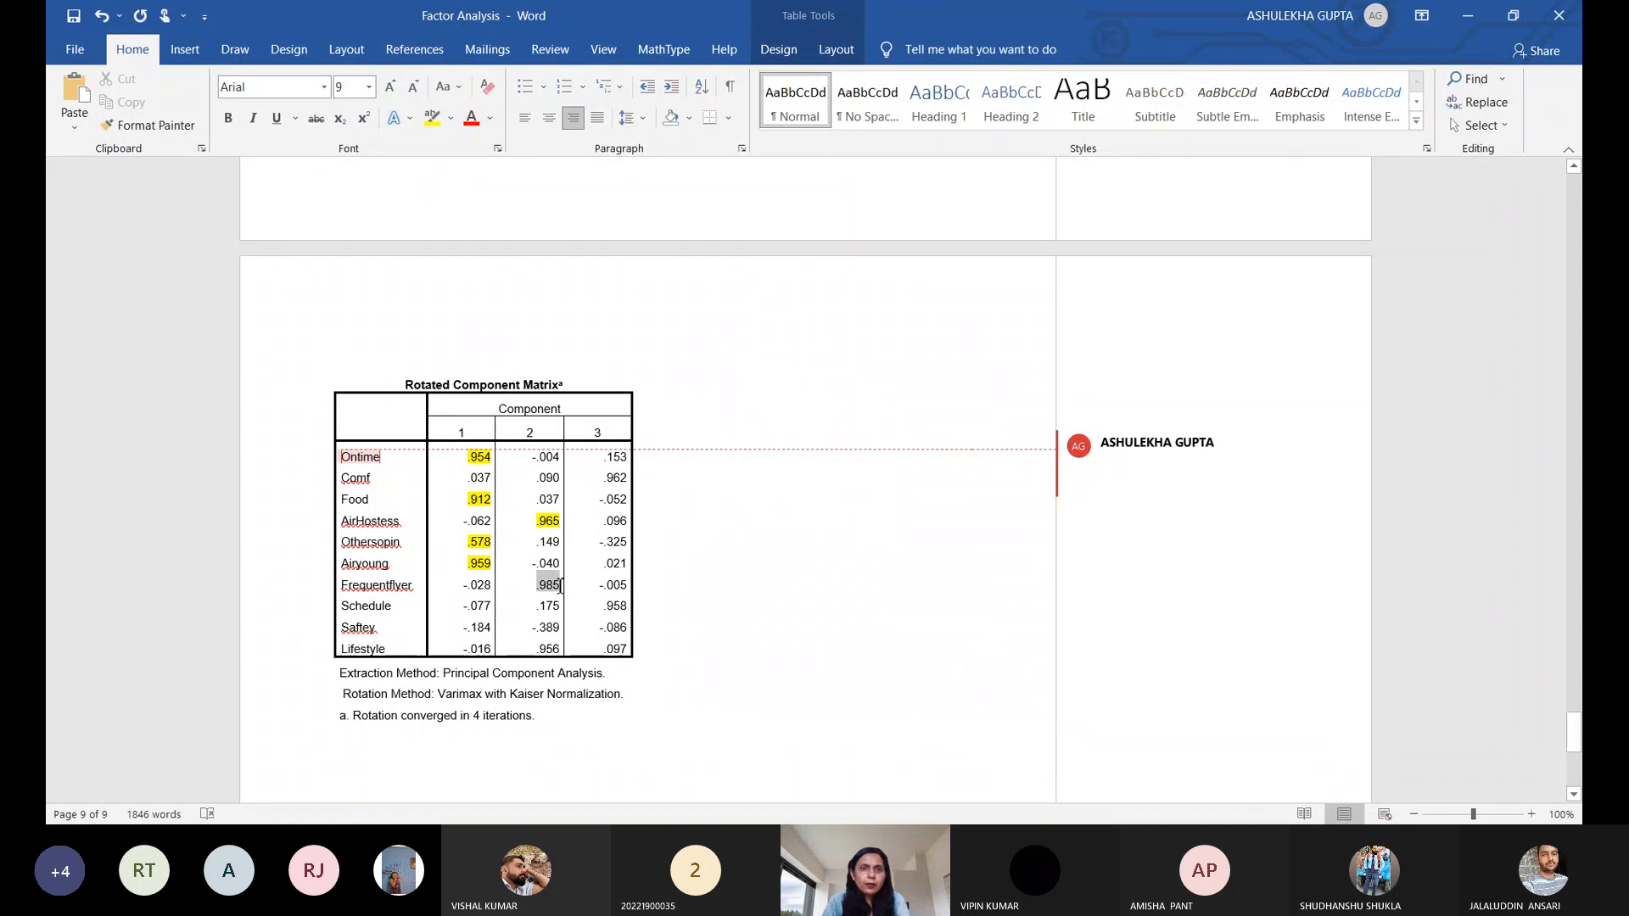
pyautogui.hotkey('ctrl', 'alt', 'h')
pyautogui.moveTo(561, 648); pyautogui.dragTo(536, 649)
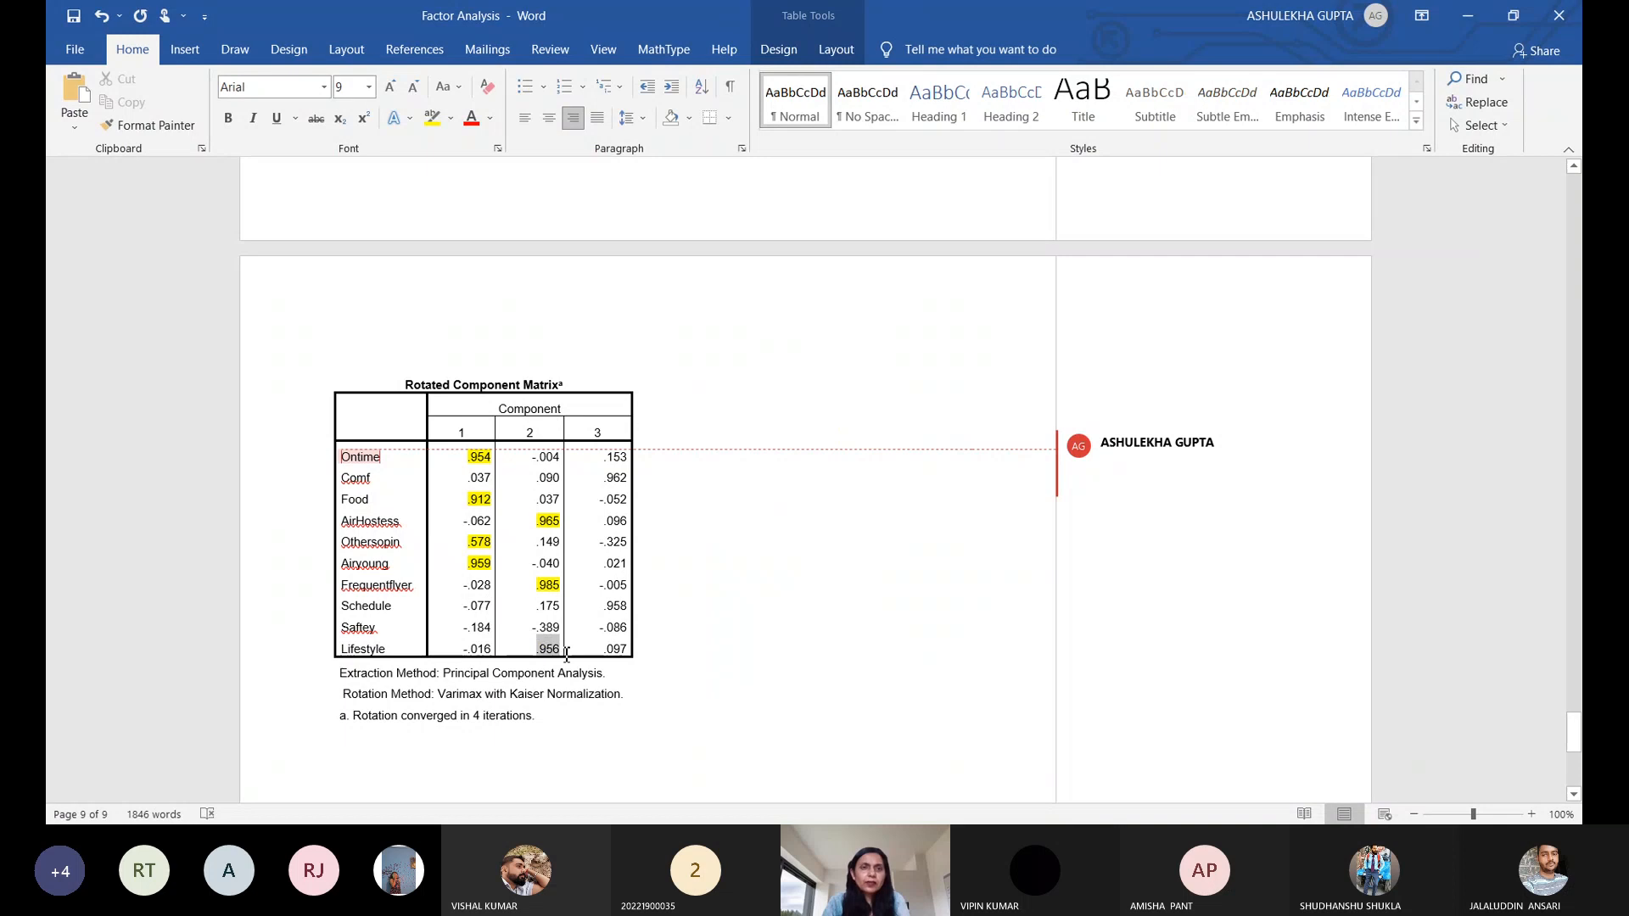
pyautogui.click(430, 119)
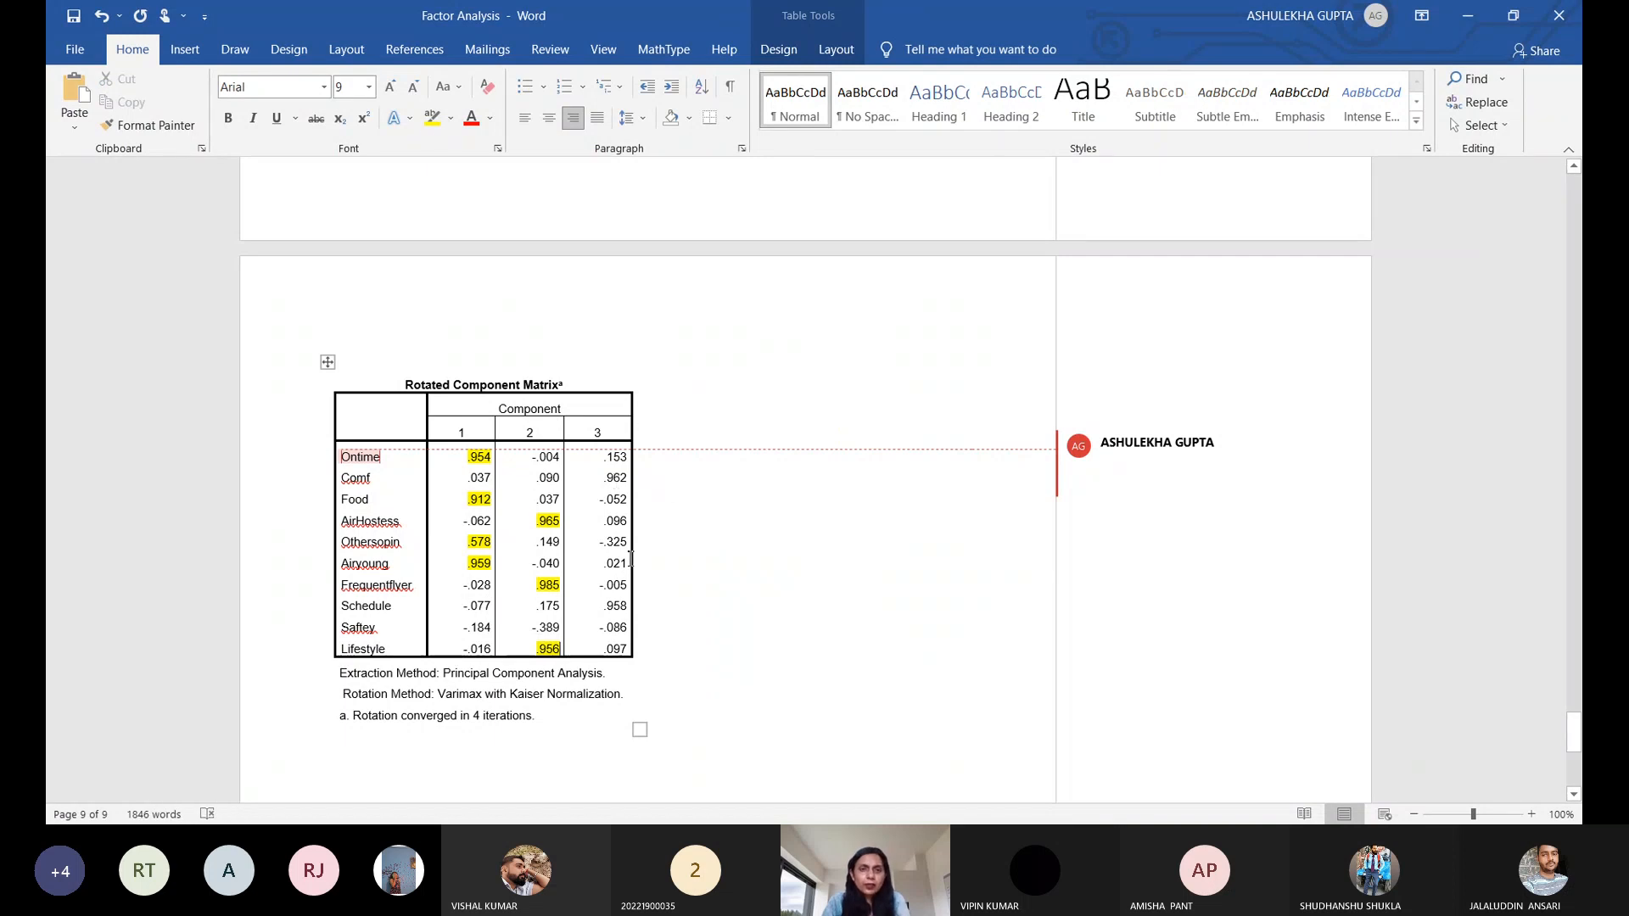
# - Highlight the component 3 loadings of Comf and Schedule in yellow
pyautogui.click(607, 480)
pyautogui.moveTo(604, 479); pyautogui.dragTo(629, 479)
pyautogui.moveTo(609, 604); pyautogui.dragTo(629, 604)
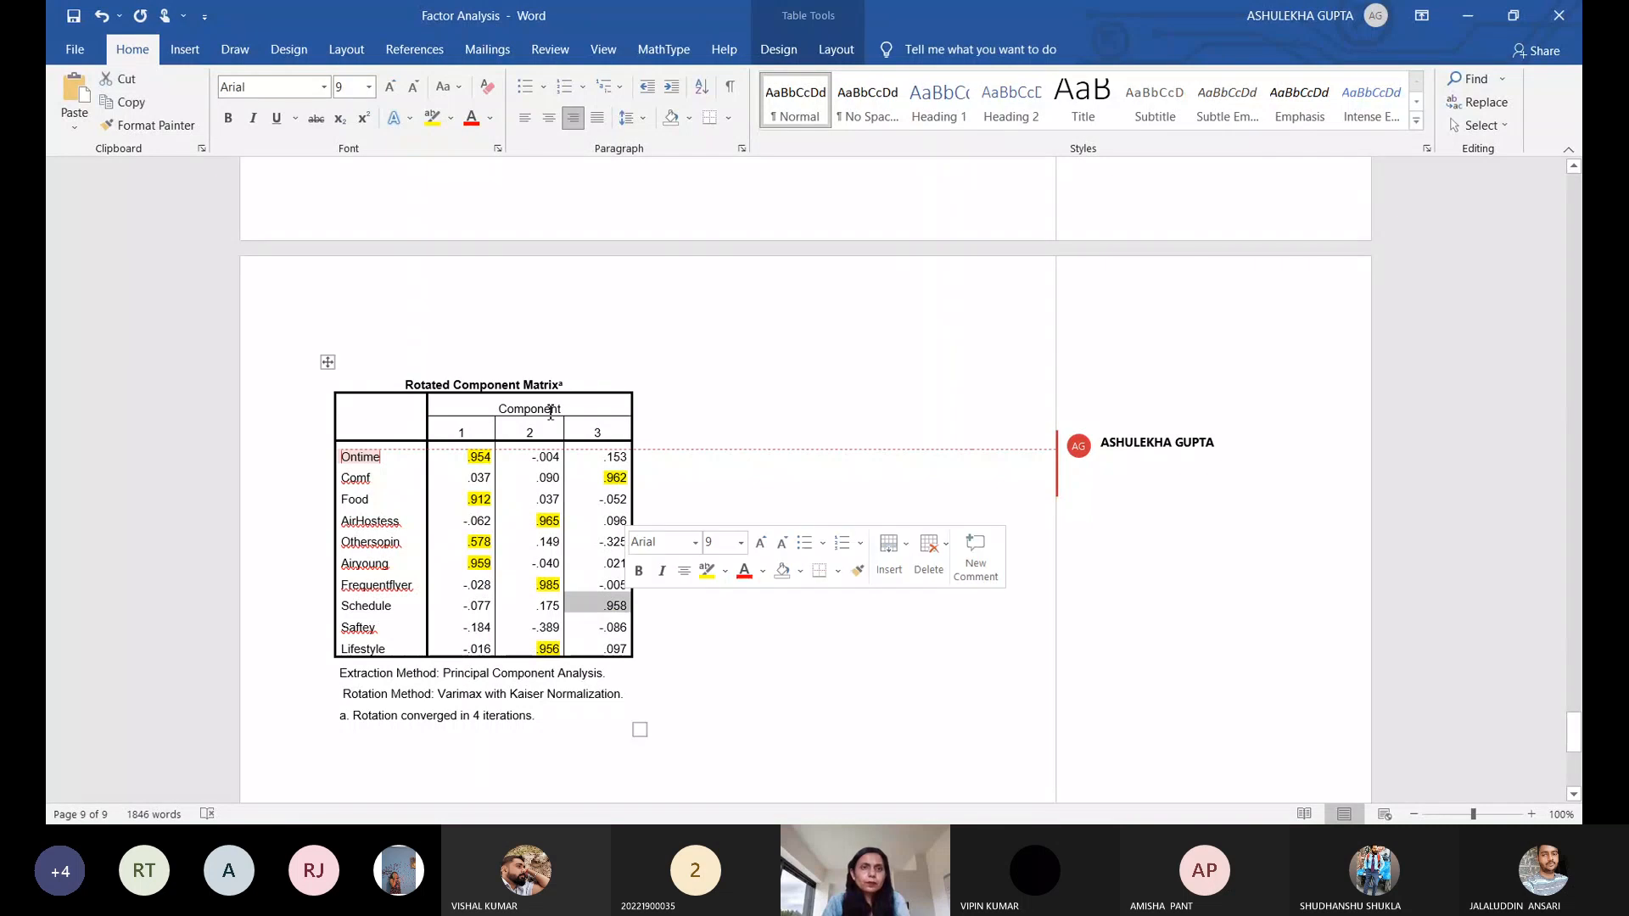
pyautogui.click(431, 121)
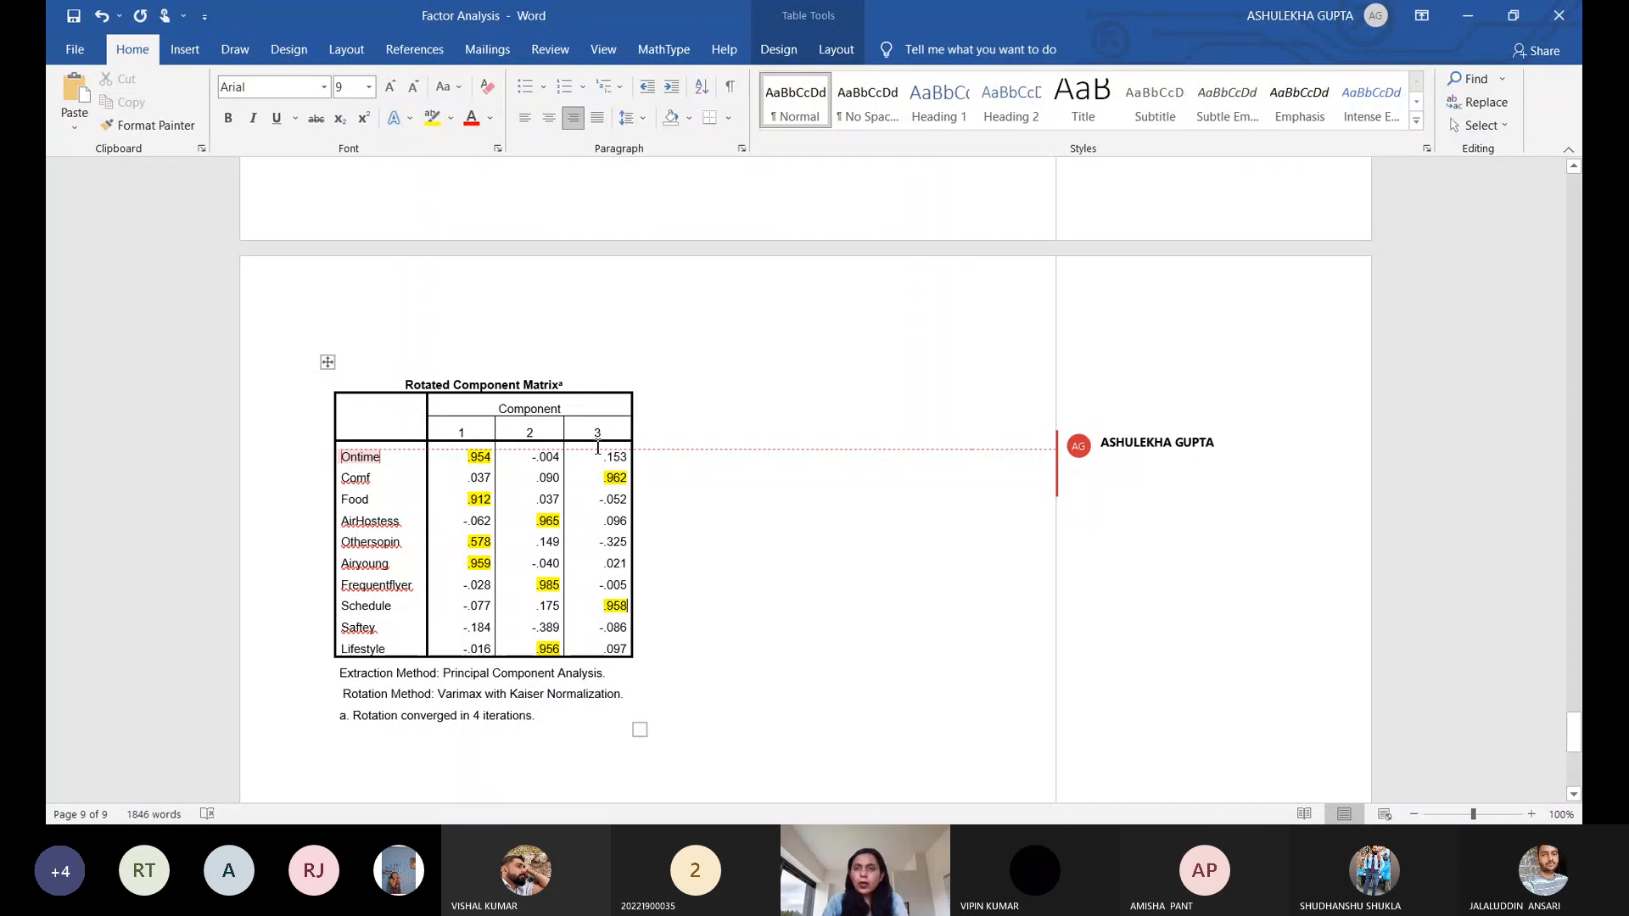
# - Enter the heading "Factor 1 Airlines Quality" in the comment attached to Ontime
pyautogui.click(1148, 454)
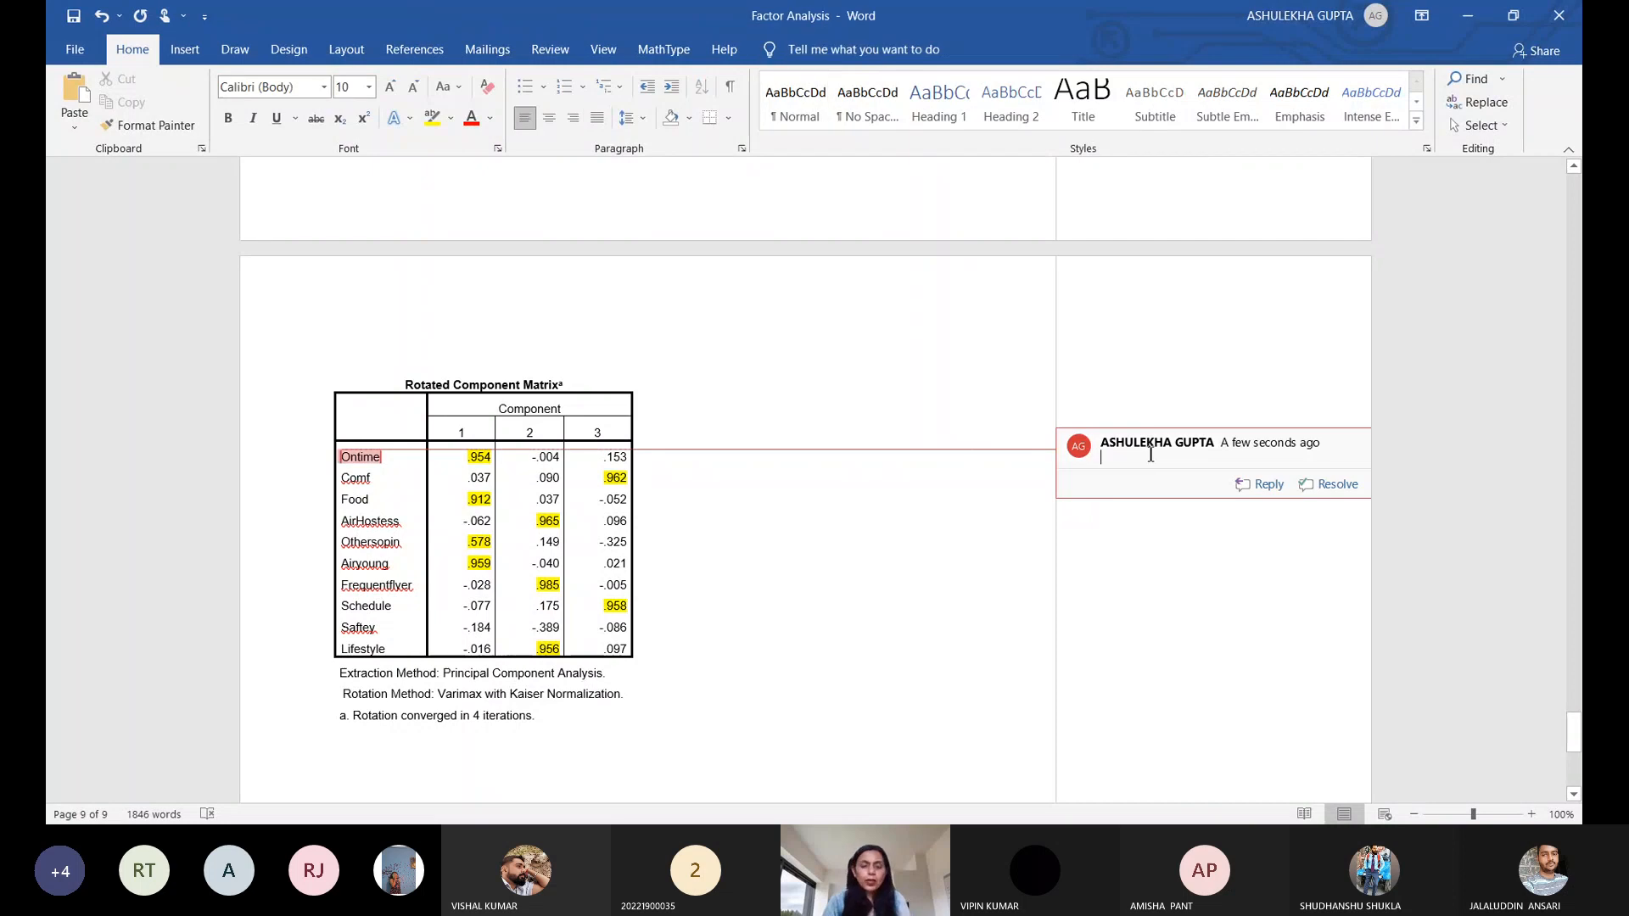
pyautogui.write('Fa')
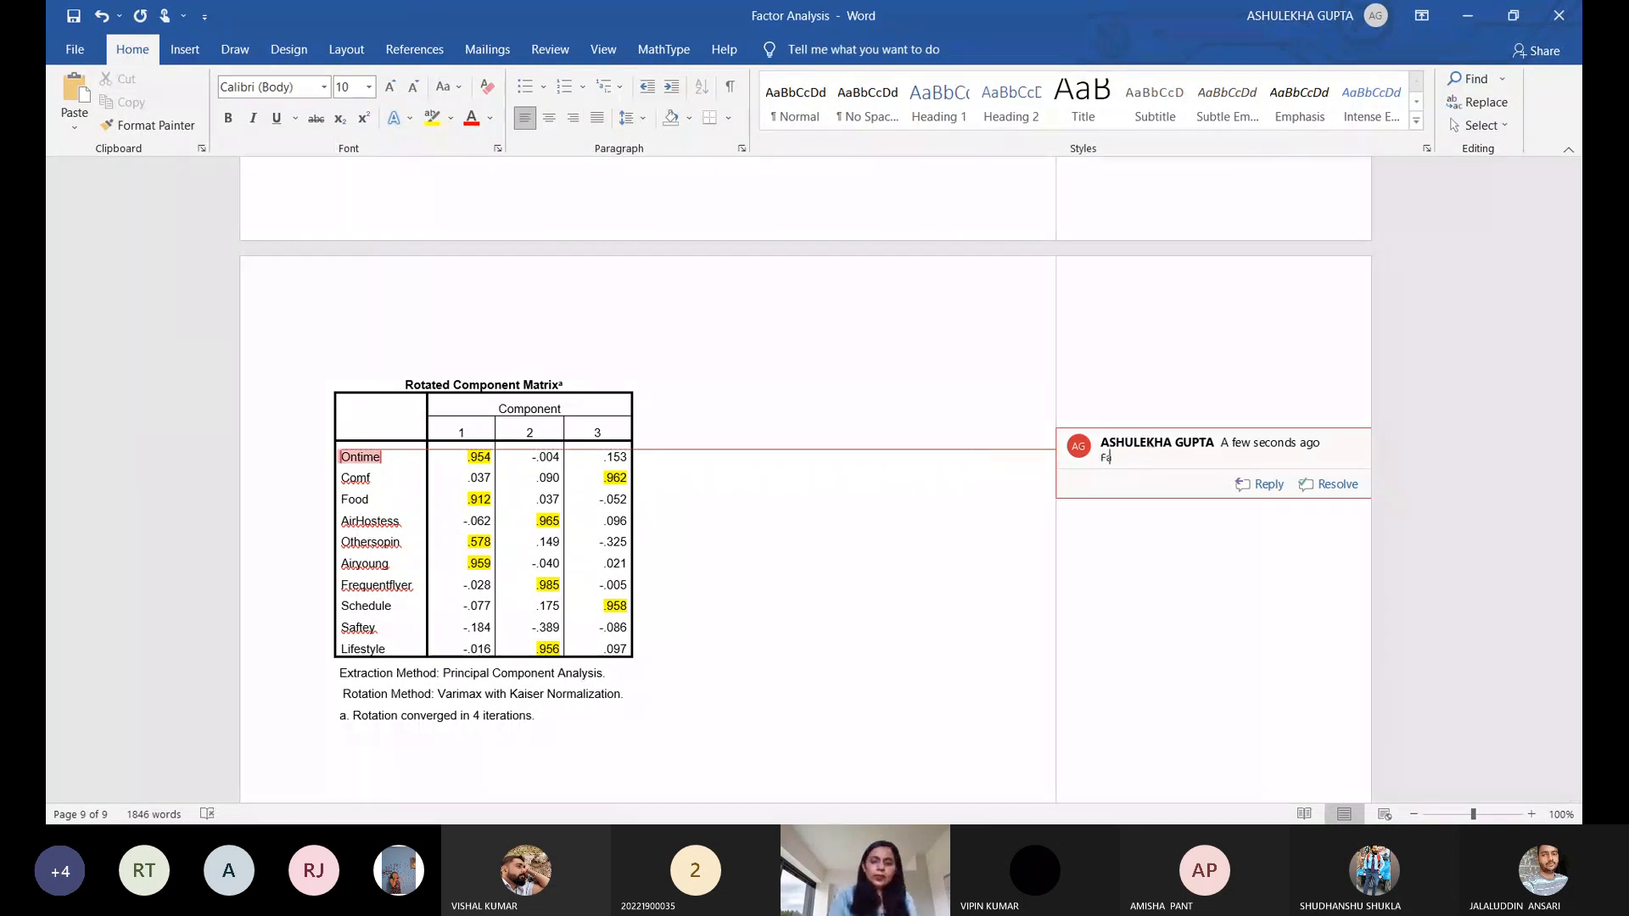
pyautogui.write('ctor')
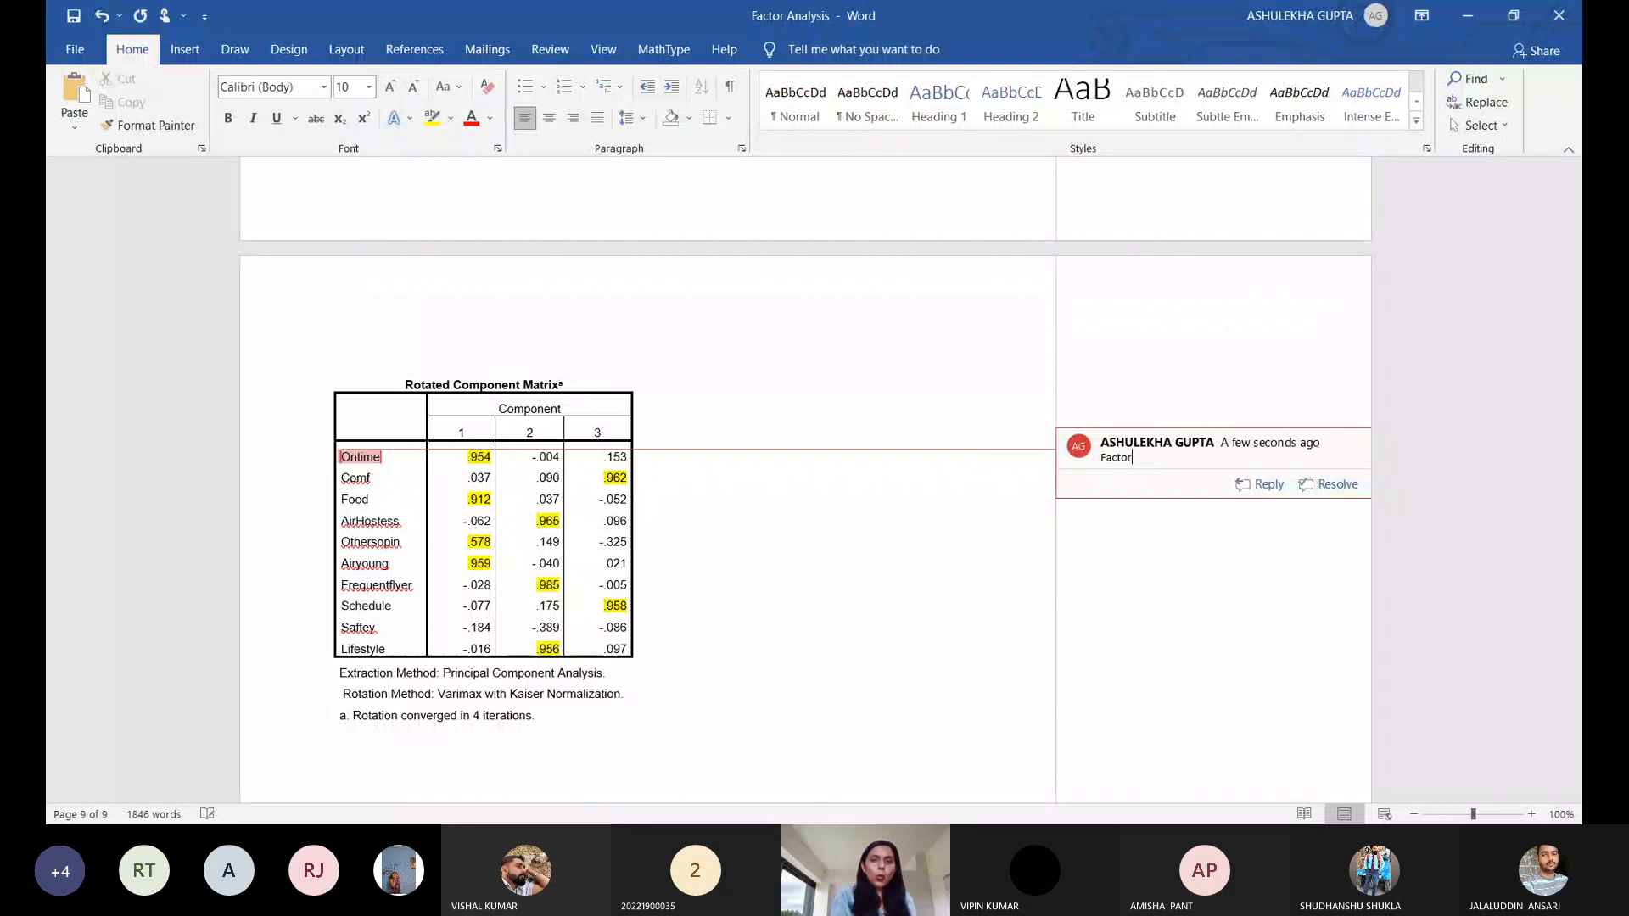
pyautogui.write(' 1')
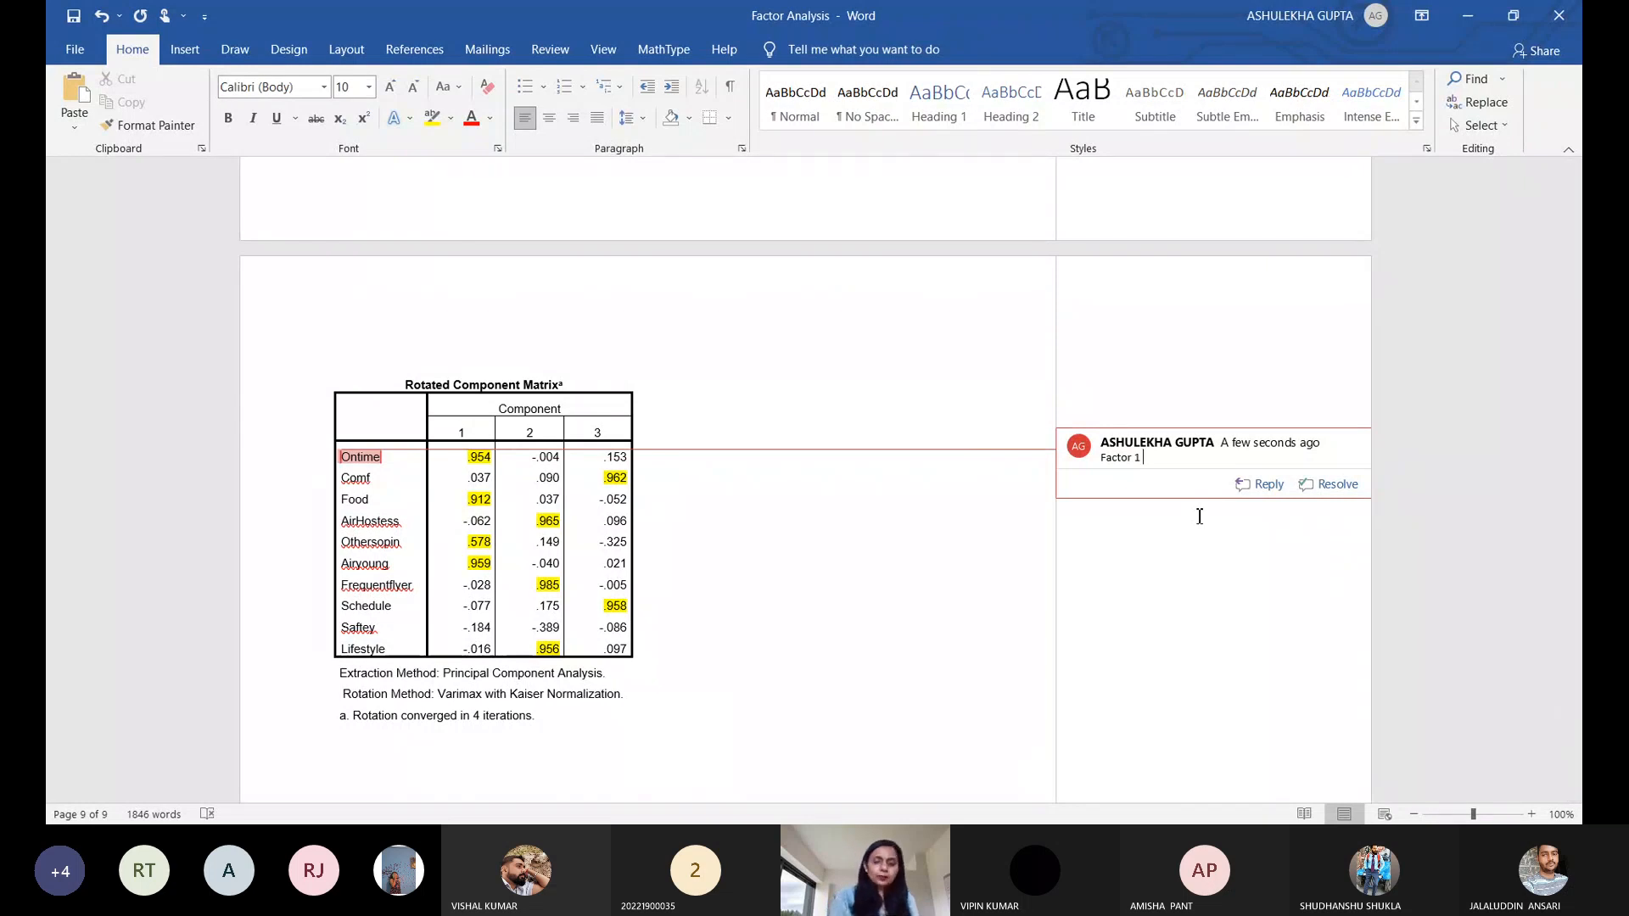
pyautogui.write('Air')
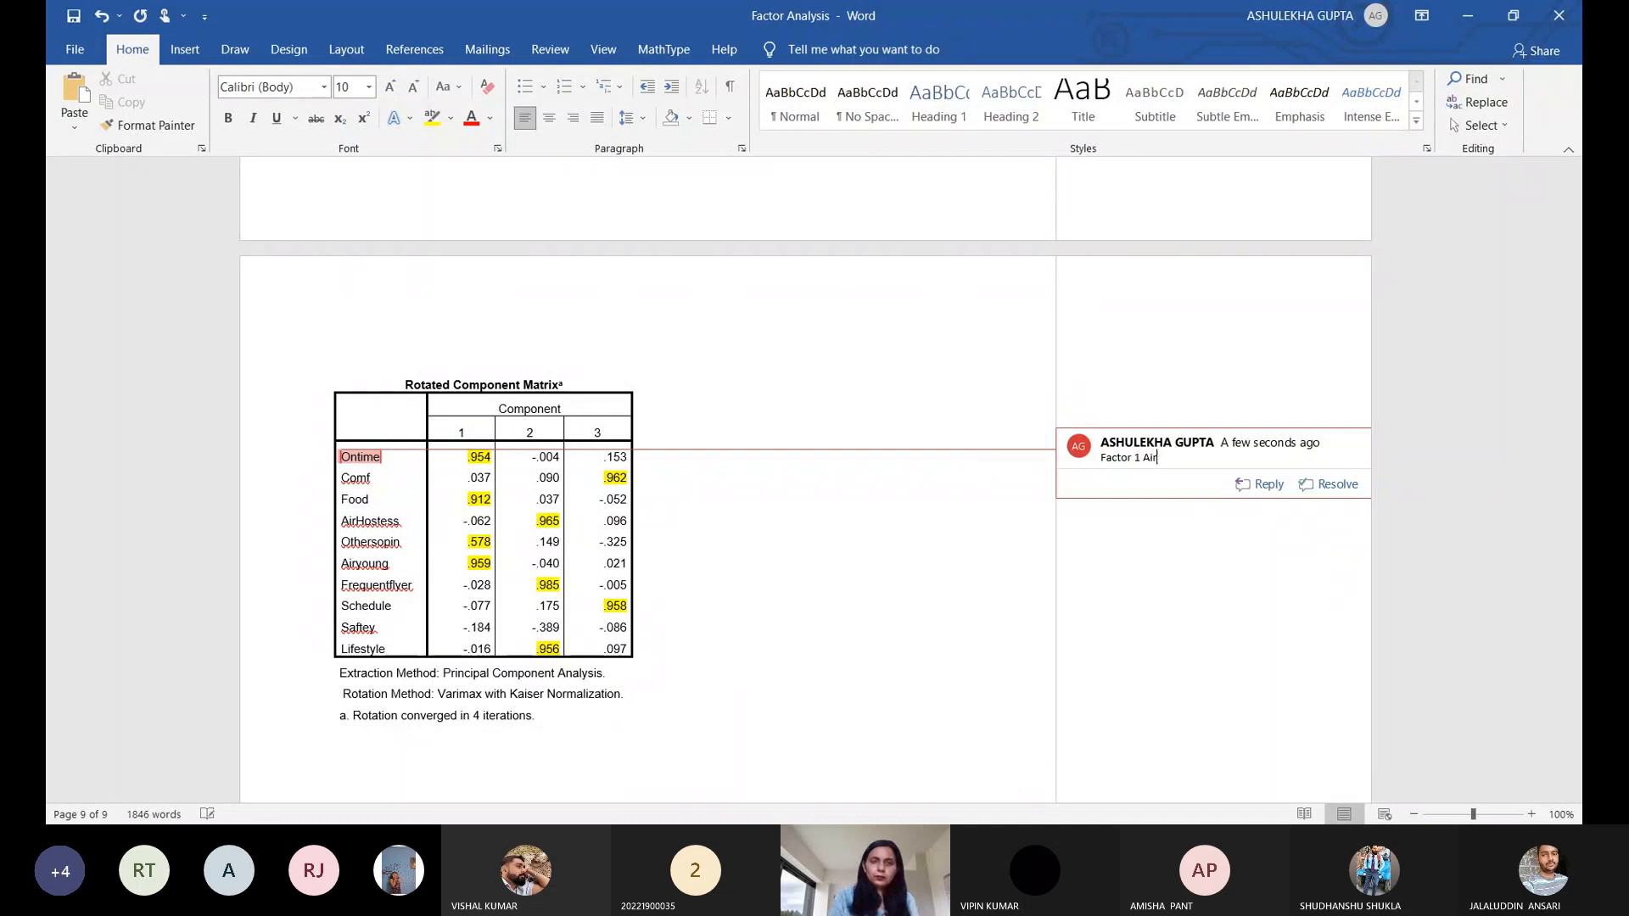
pyautogui.write('lines')
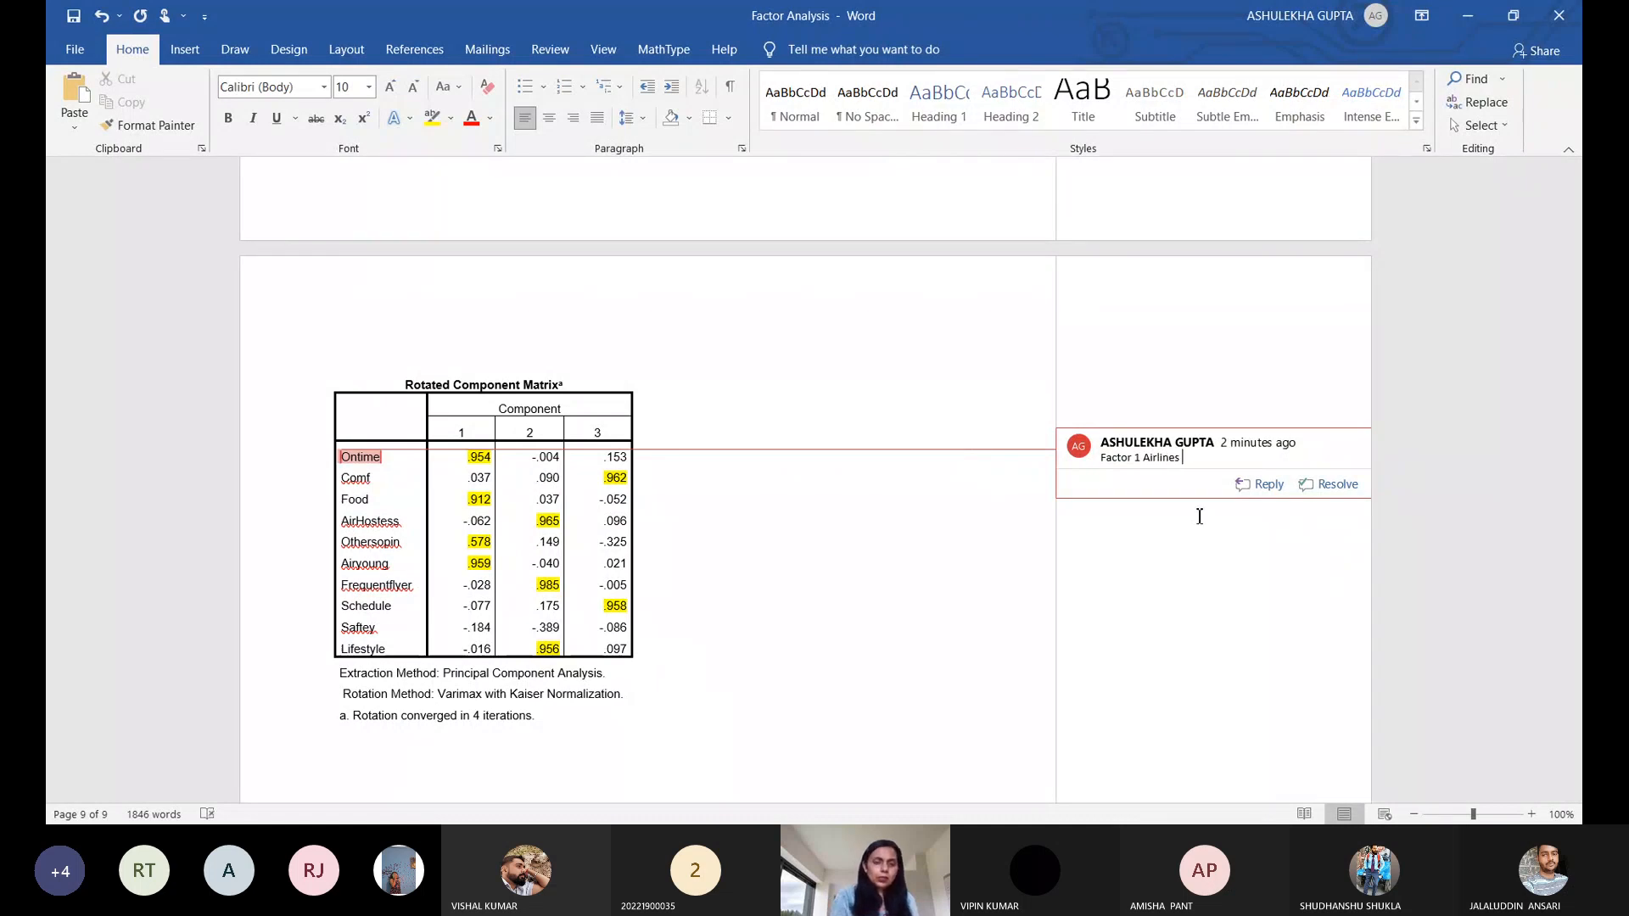
pyautogui.write(' Qu')
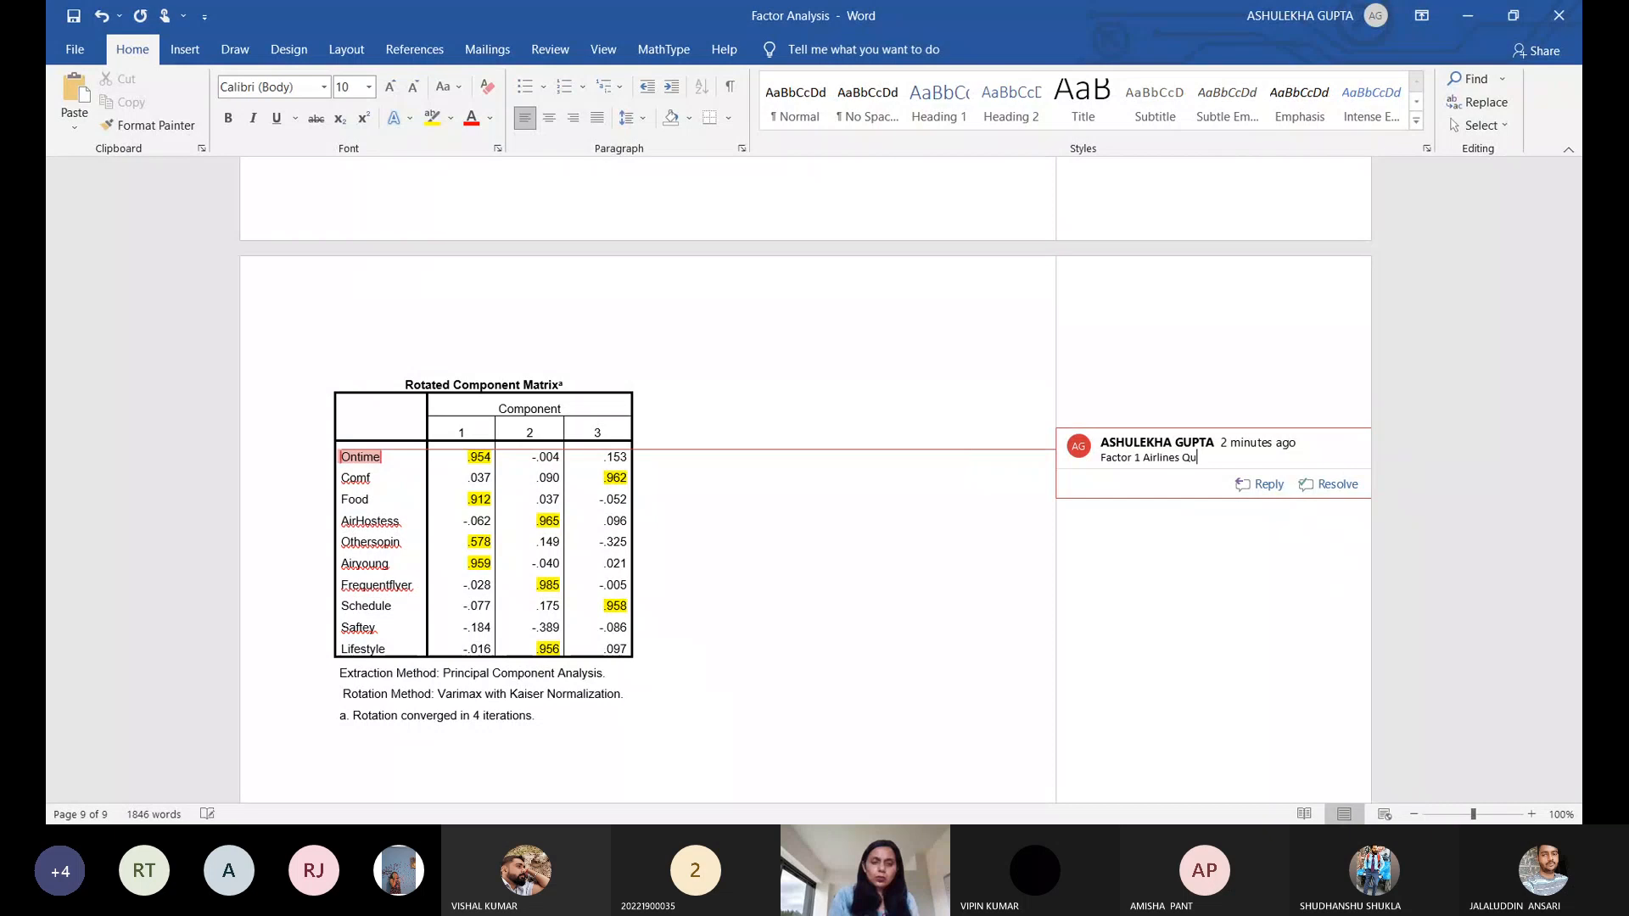
pyautogui.write('a')
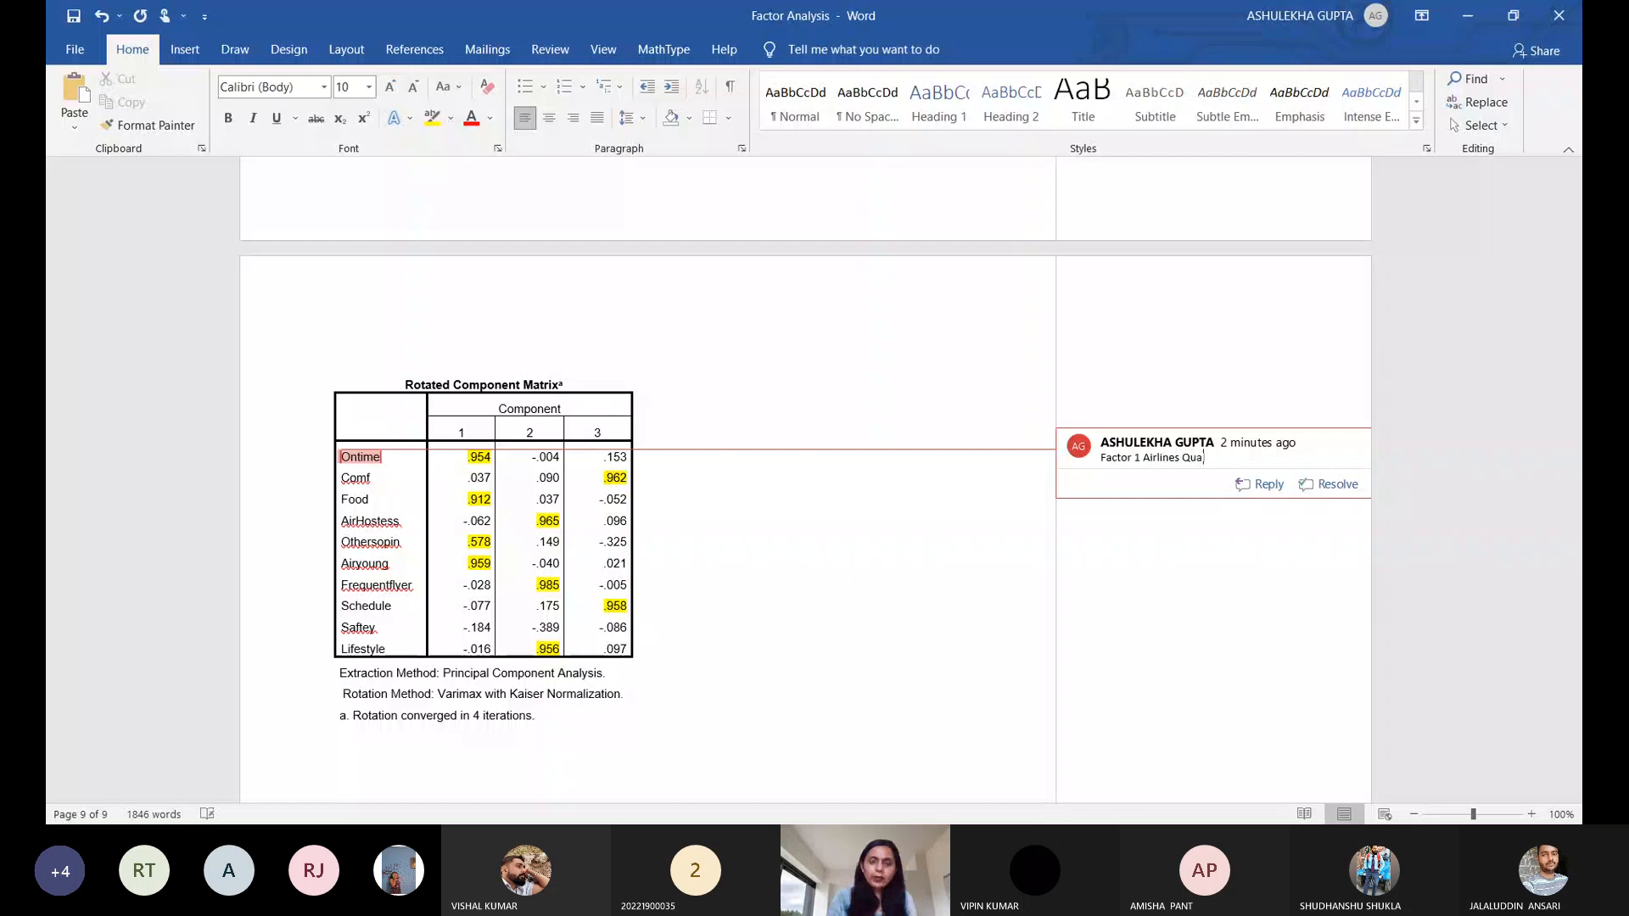
pyautogui.write('lity')
# - Start a numbered list under the comment's heading with "Ontime" as the first item, correcting its spelling
pyautogui.press('Return')
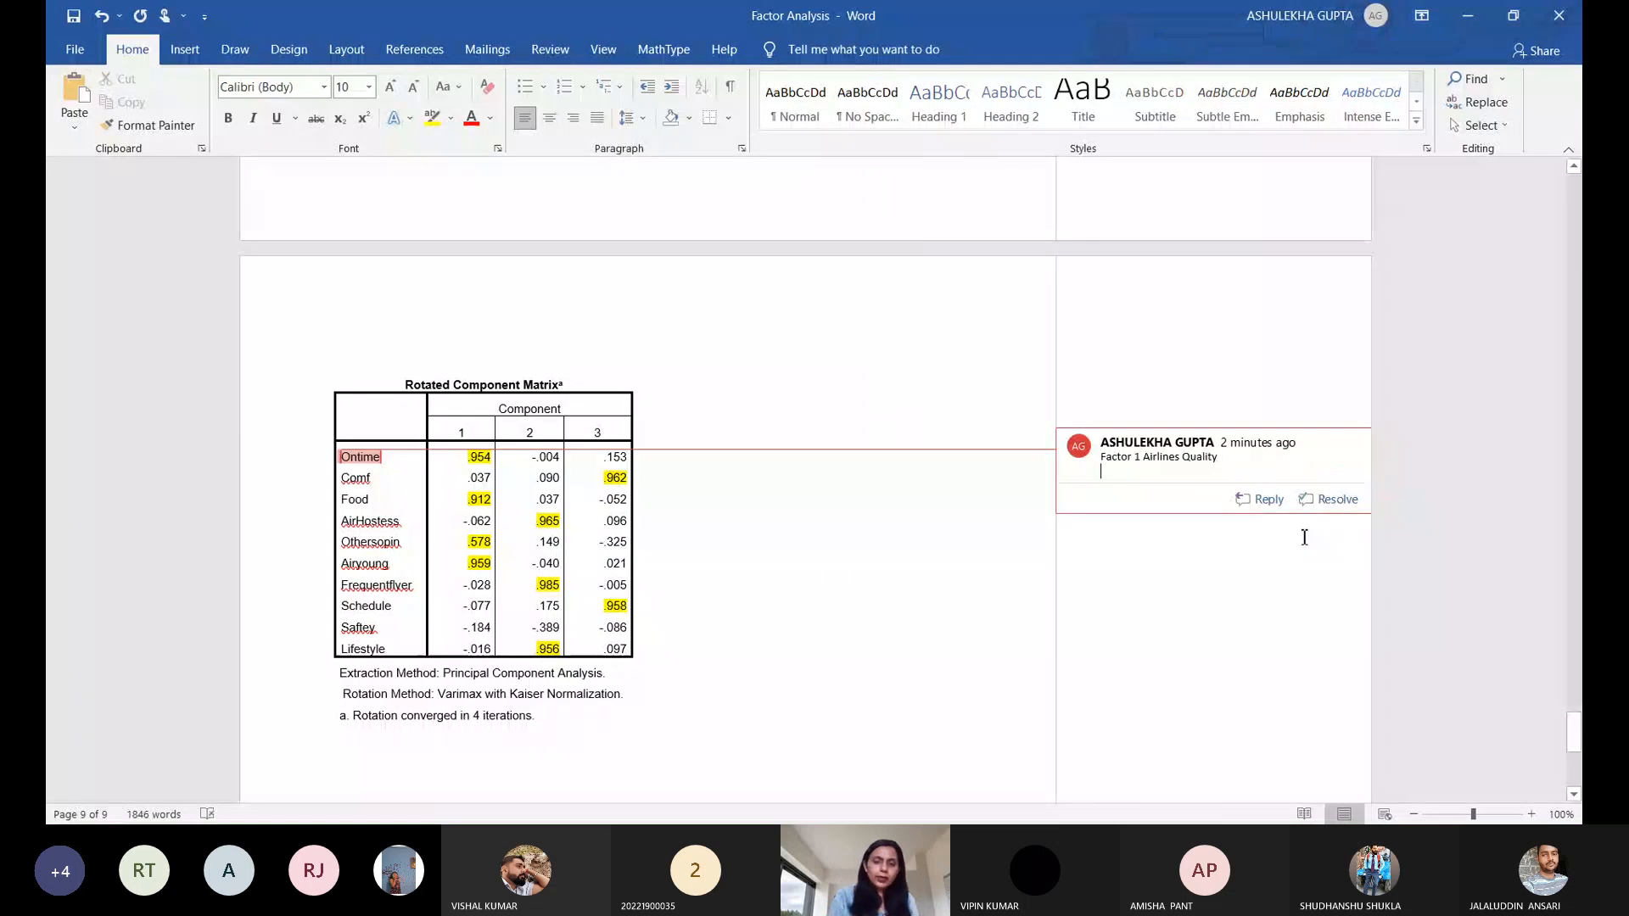
pyautogui.write('1. Onli')
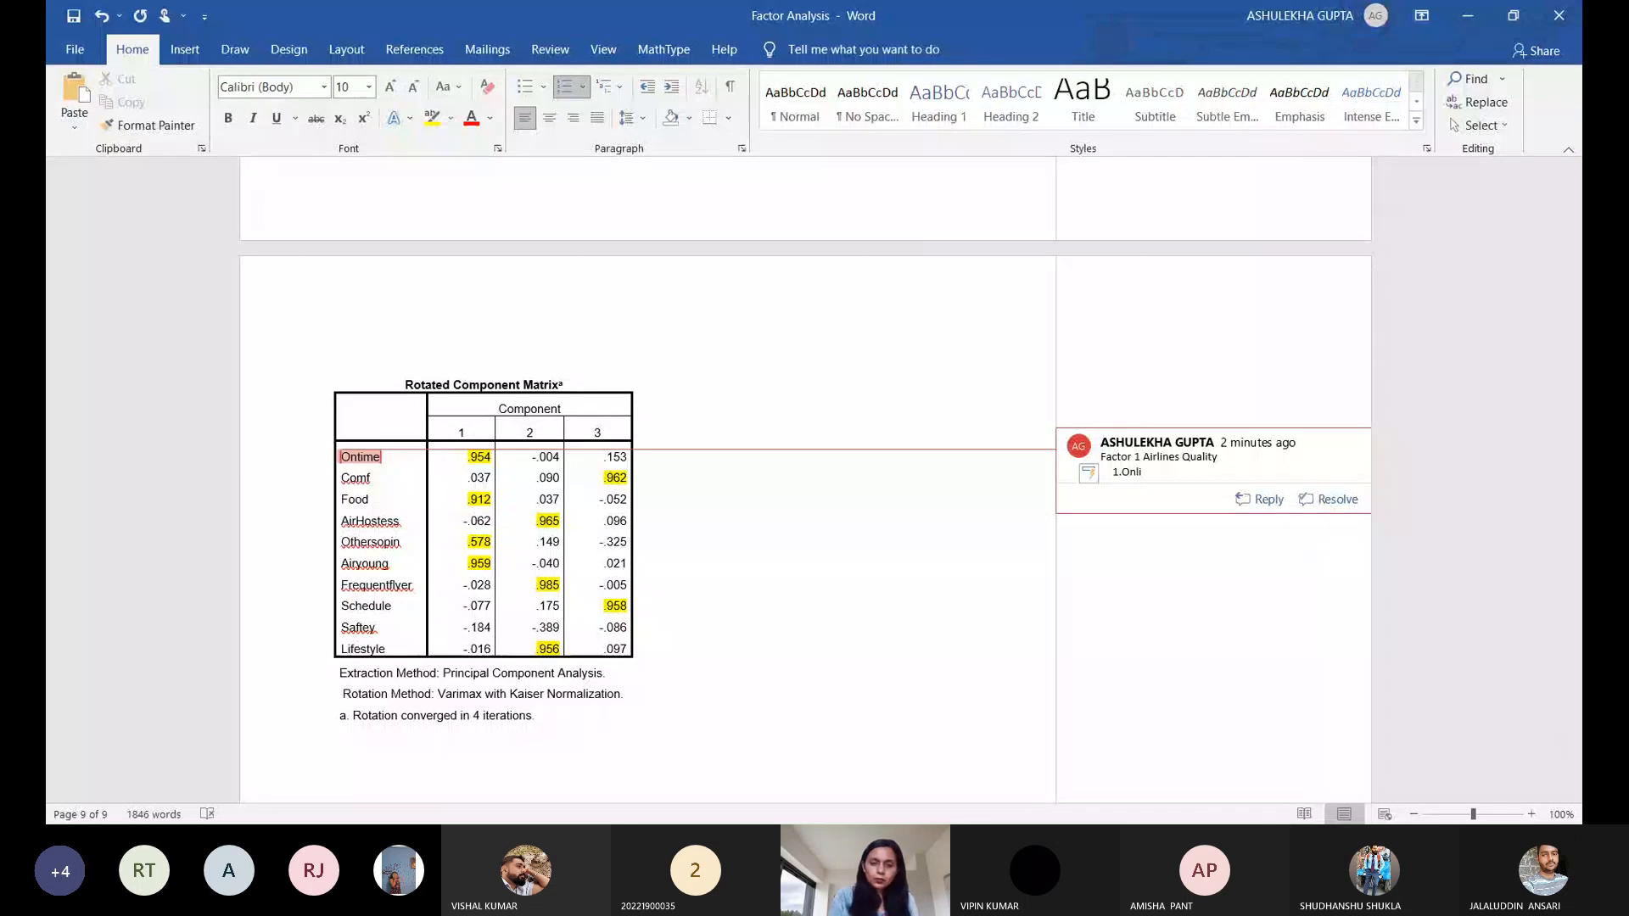
pyautogui.write('me')
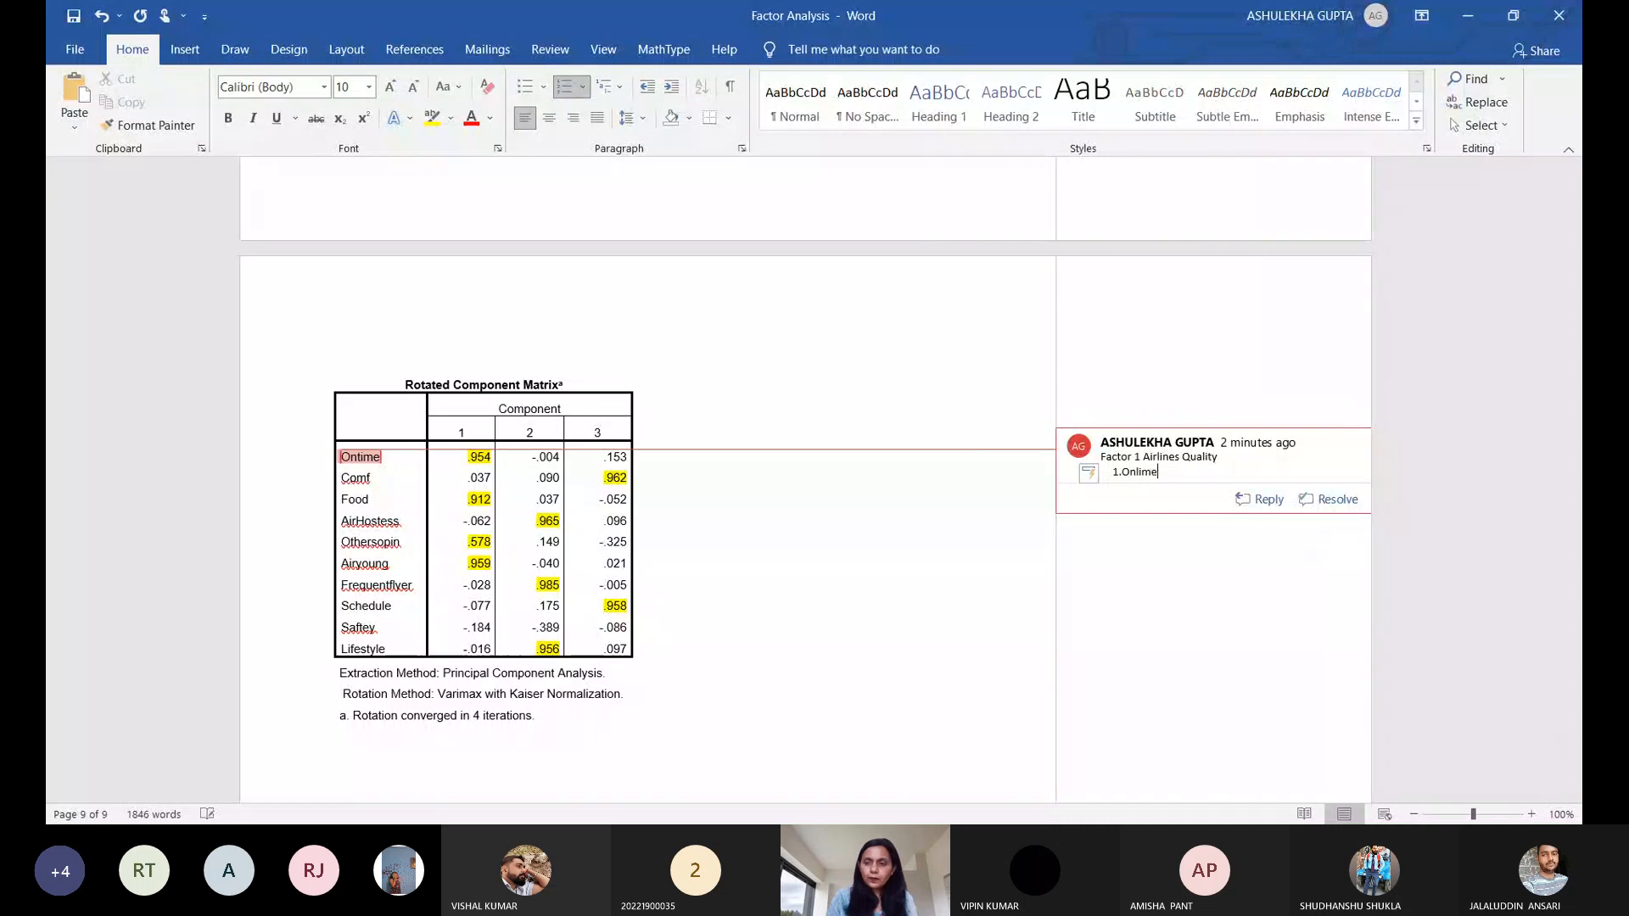
pyautogui.press('Return')
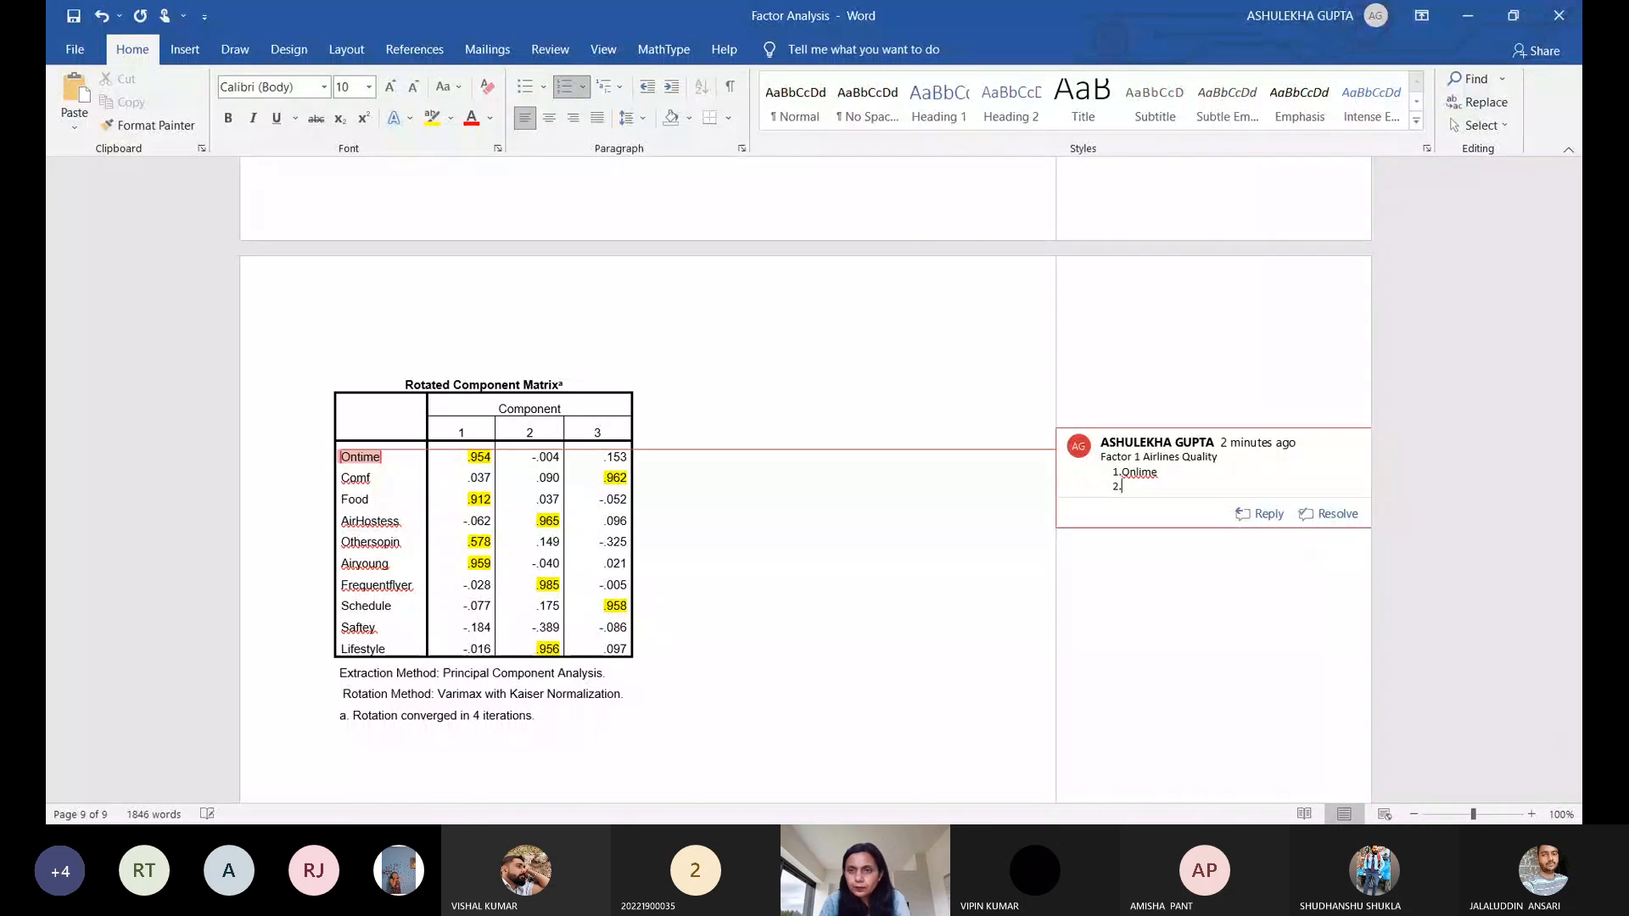
pyautogui.click(1158, 472)
pyautogui.press('BackSpace')
pyautogui.press('BackSpace')
pyautogui.press('BackSpace')
pyautogui.press('BackSpace')
pyautogui.write('t')
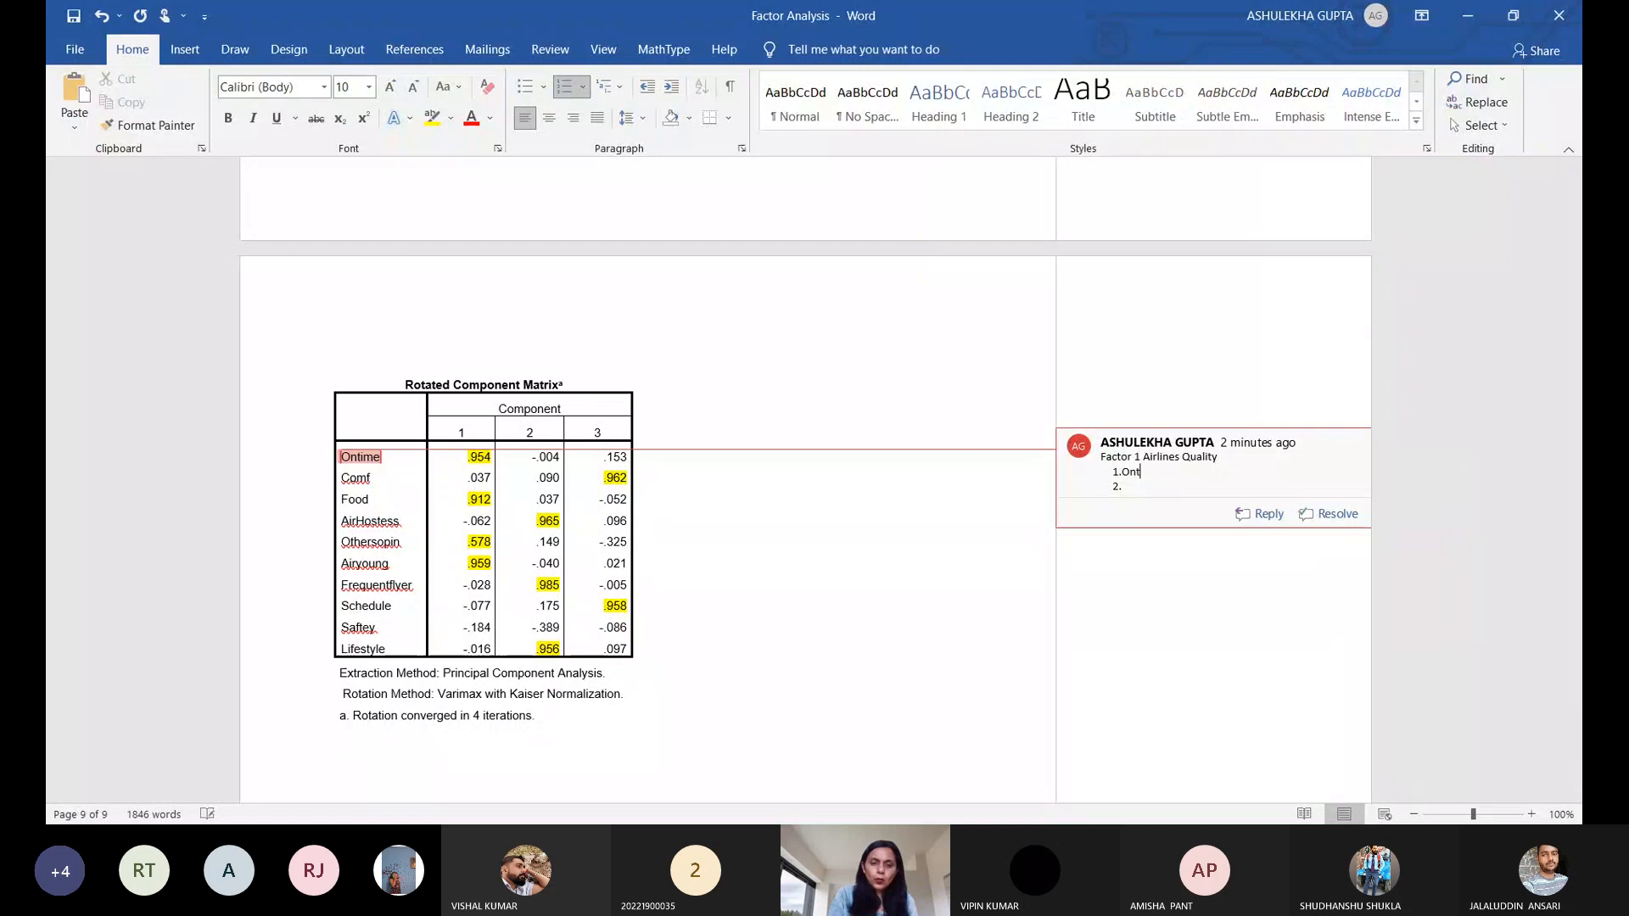
pyautogui.write('ime 2.')
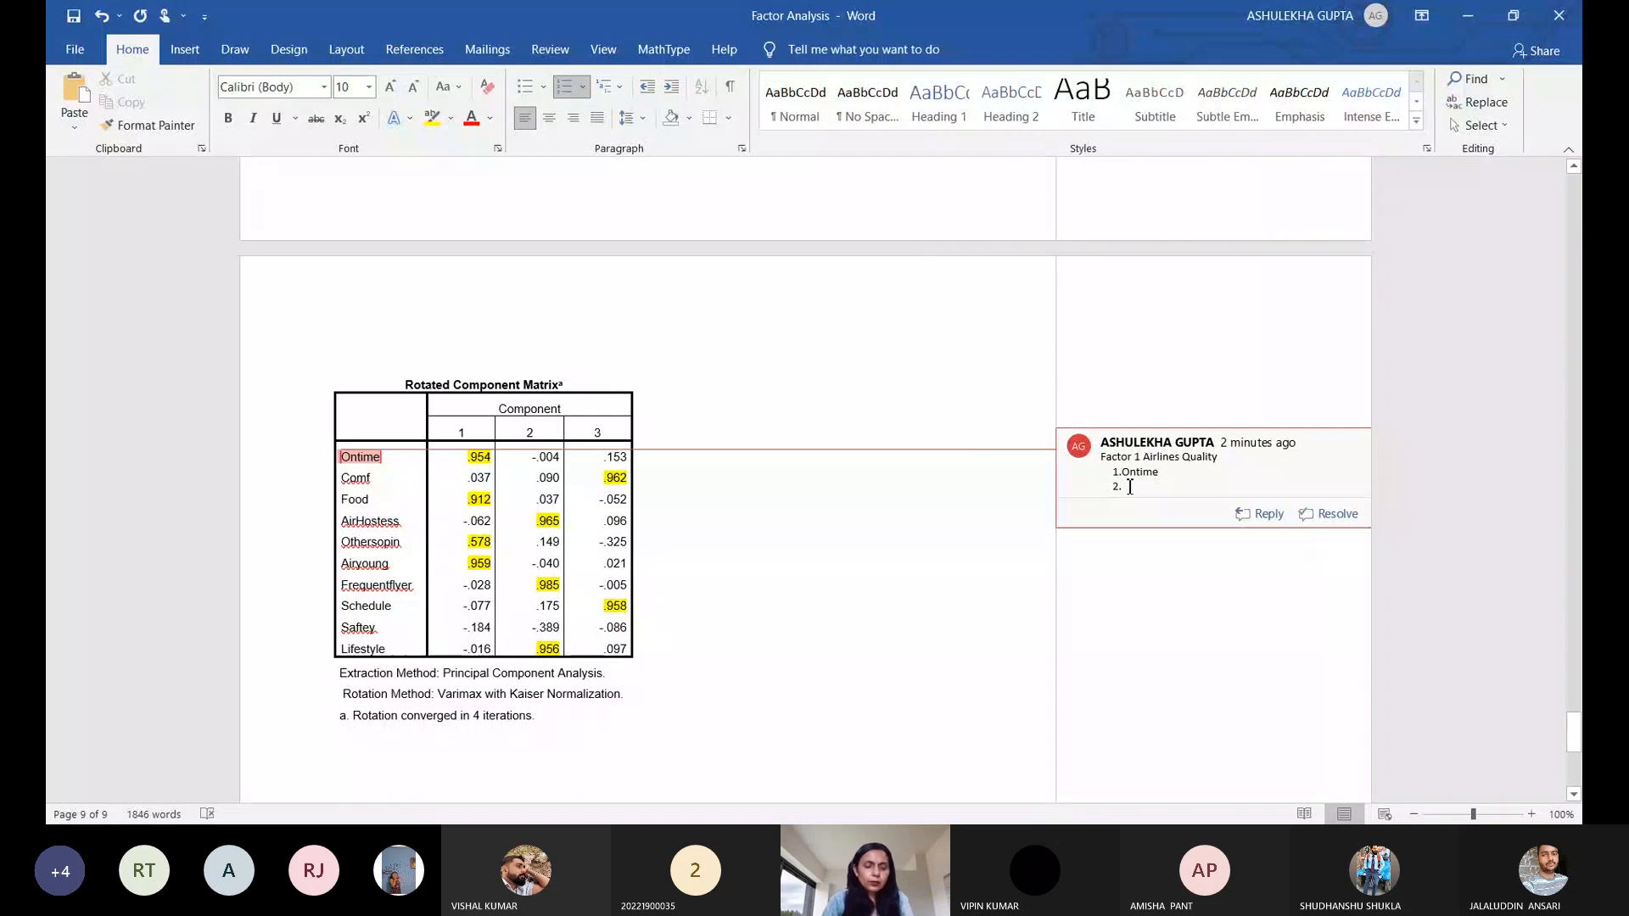
# - Add "Food" and "Otherpersons" as the second and third items of the numbered list in the Factor 1 comment
pyautogui.write('Food')
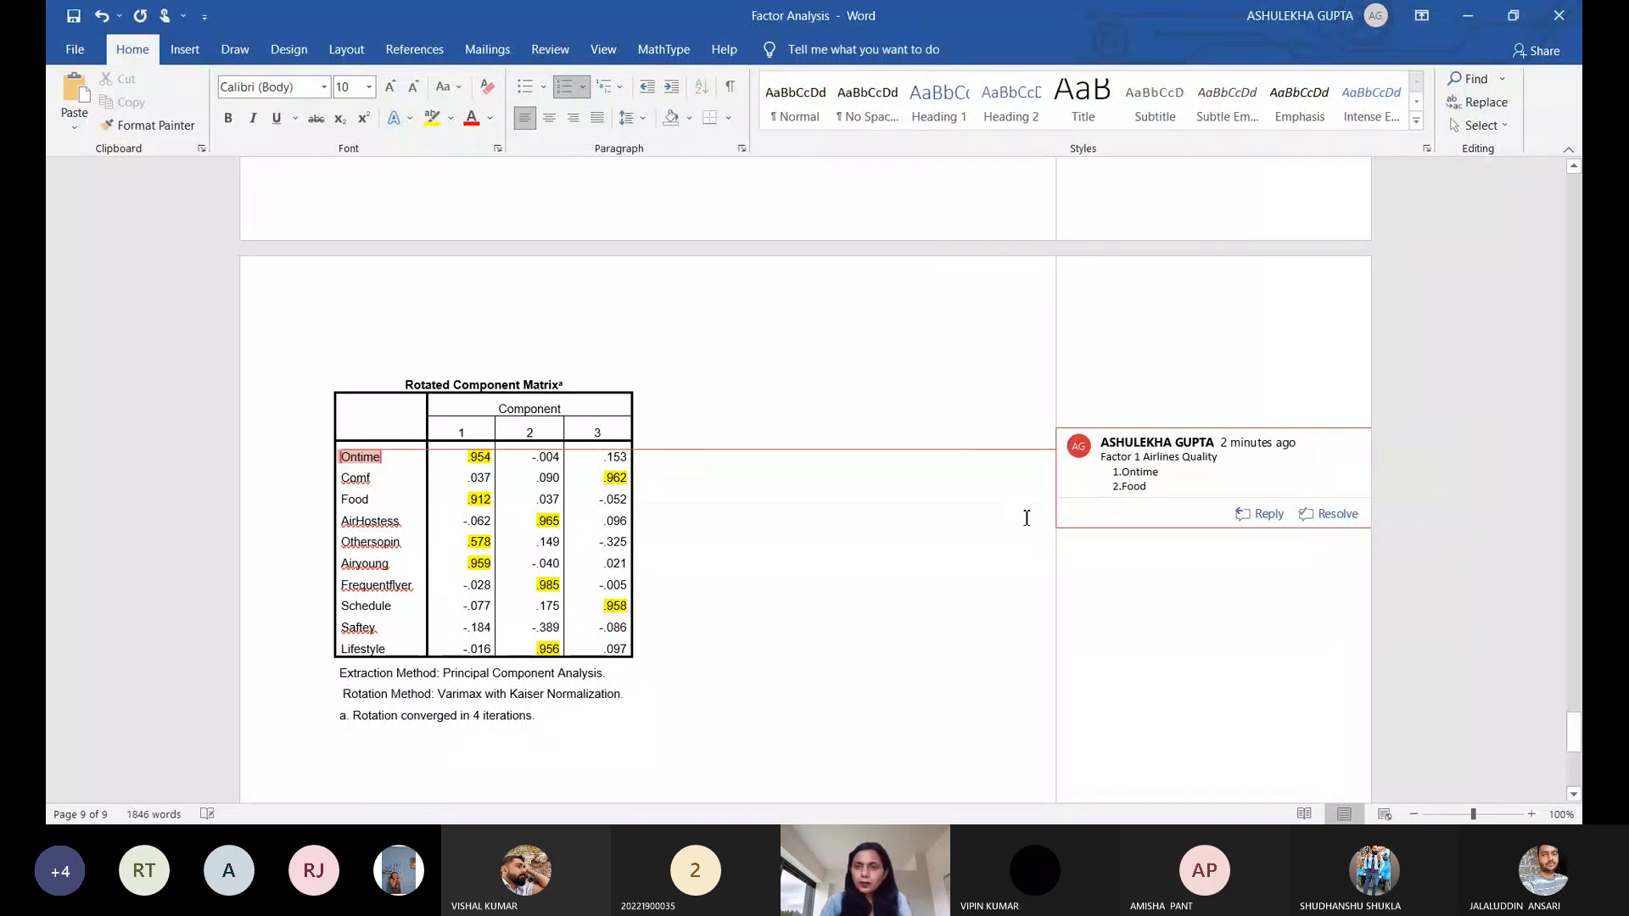
pyautogui.press('Return')
pyautogui.write('3.')
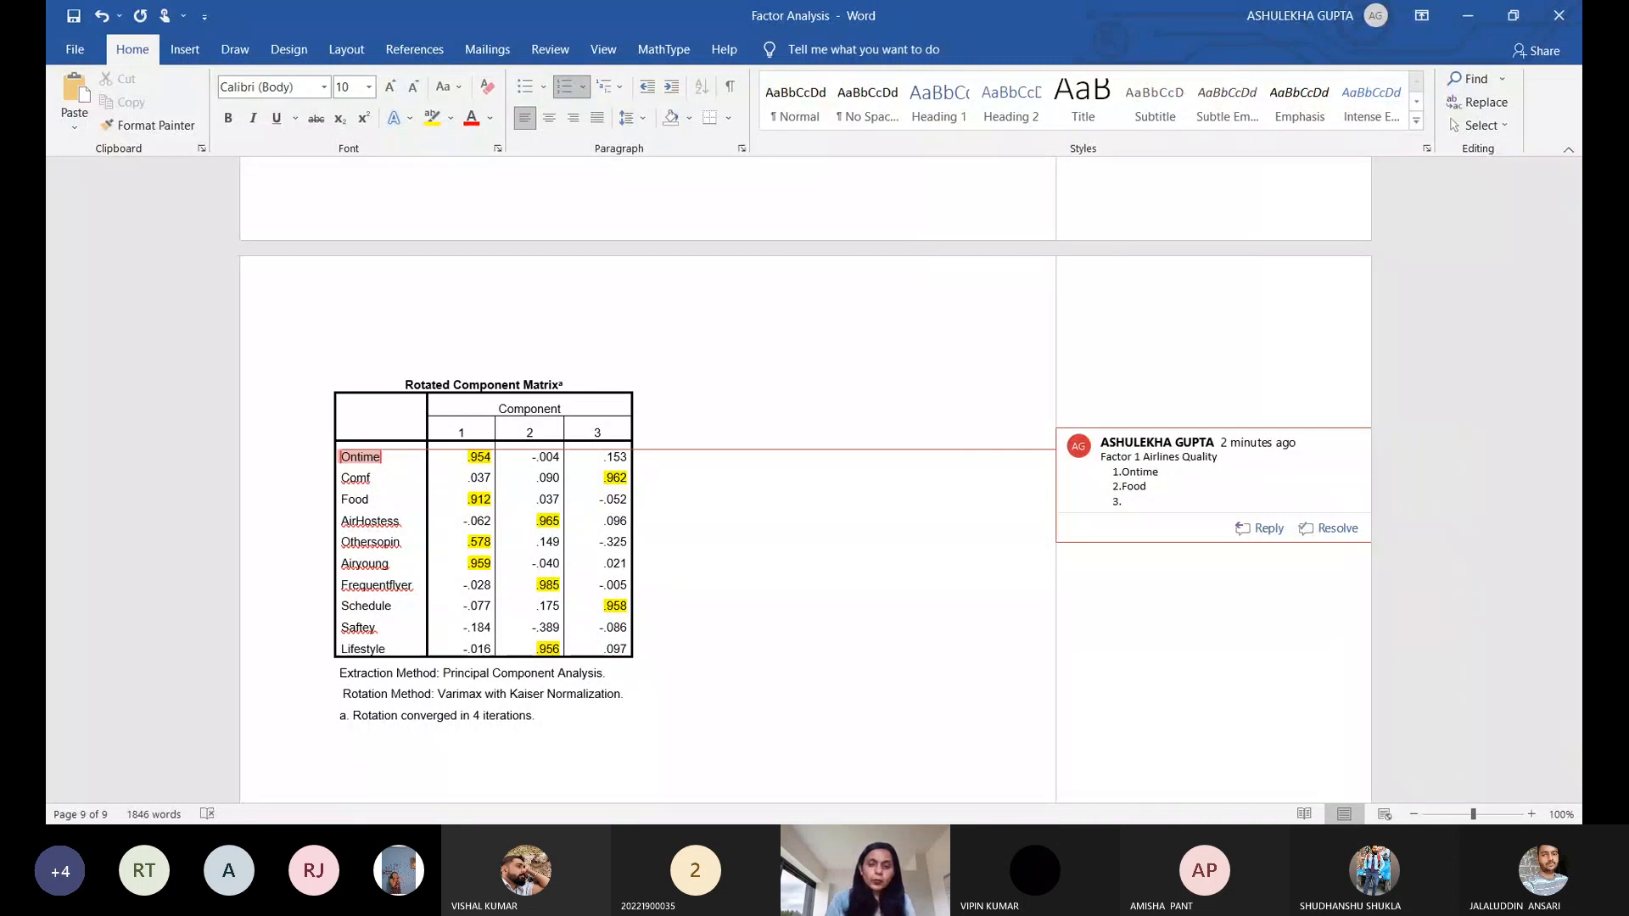
pyautogui.write('O')
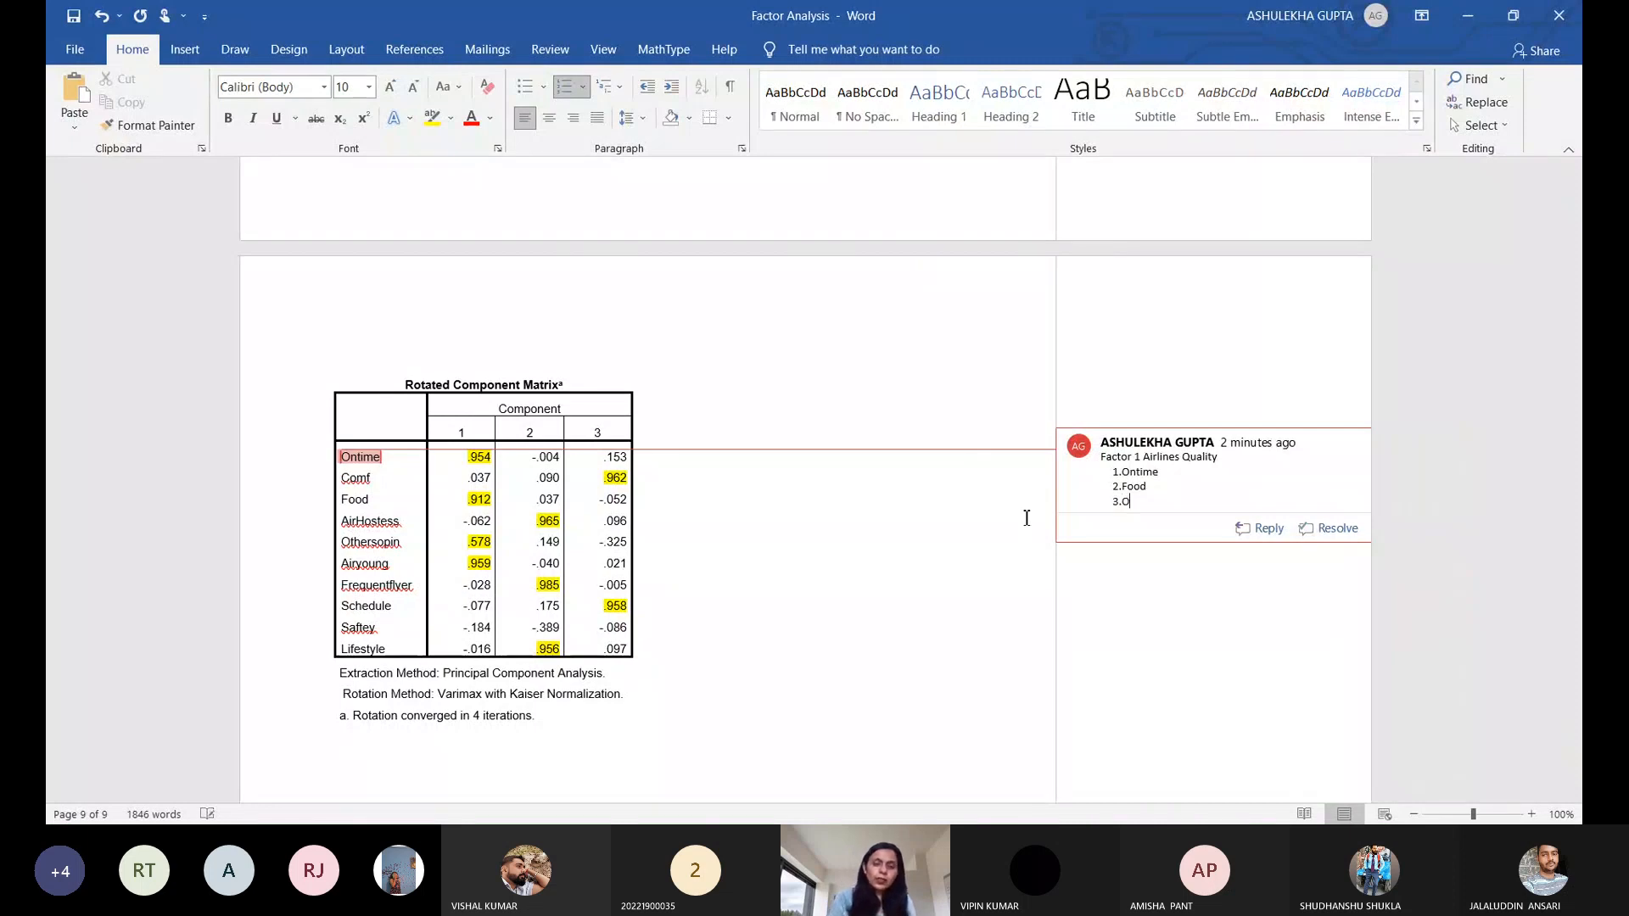
pyautogui.write('therpersio')
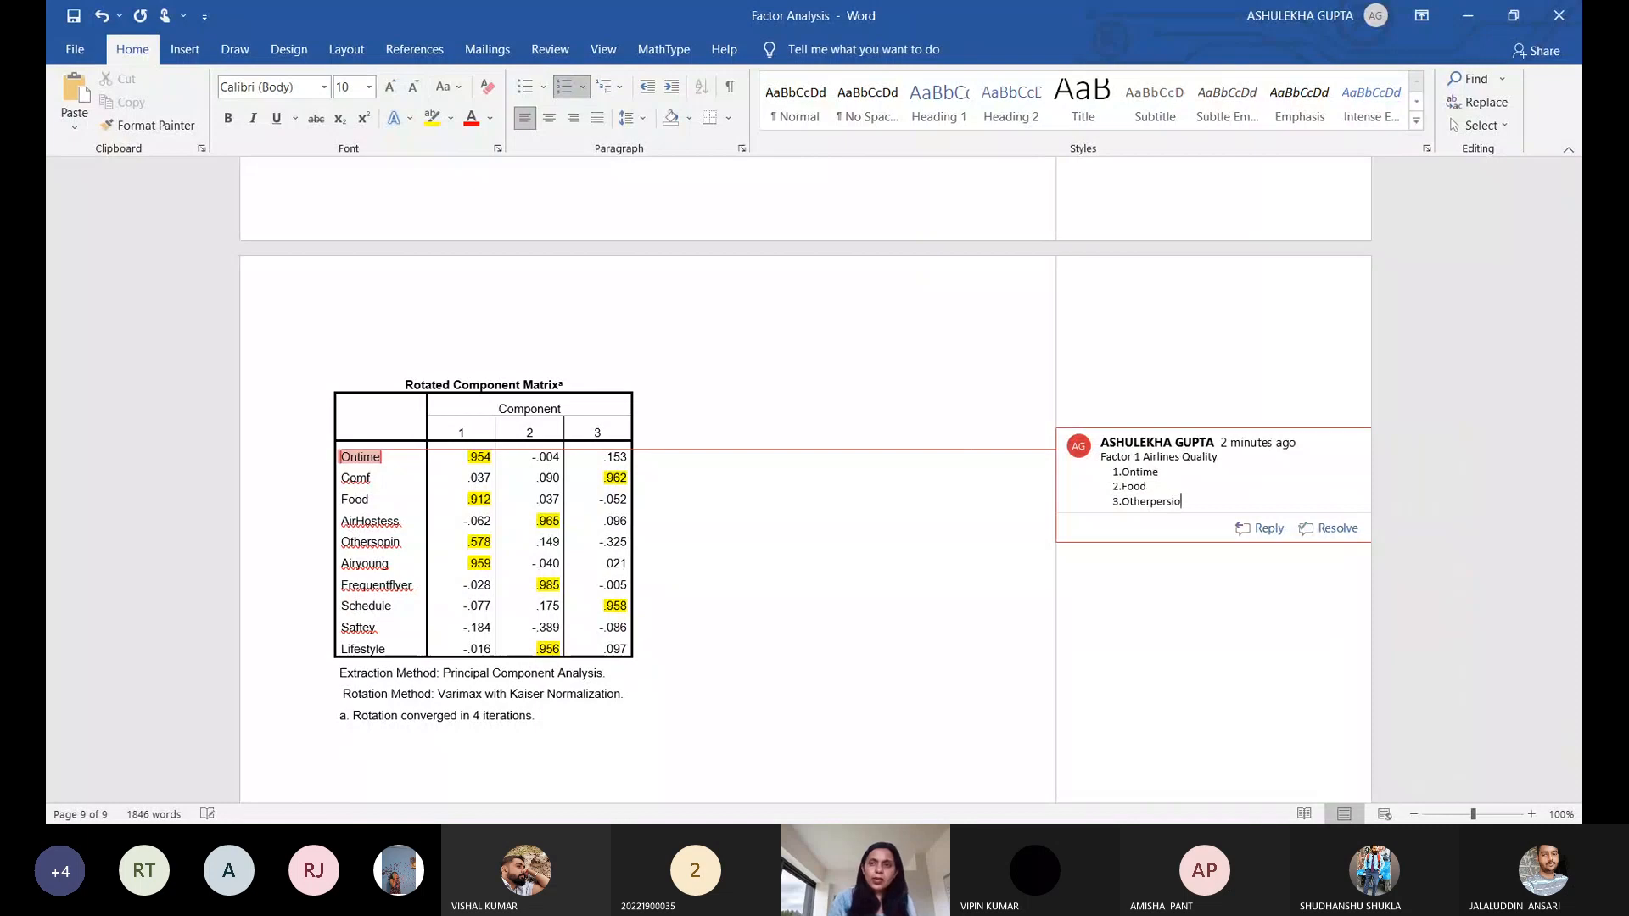
pyautogui.click(1224, 461)
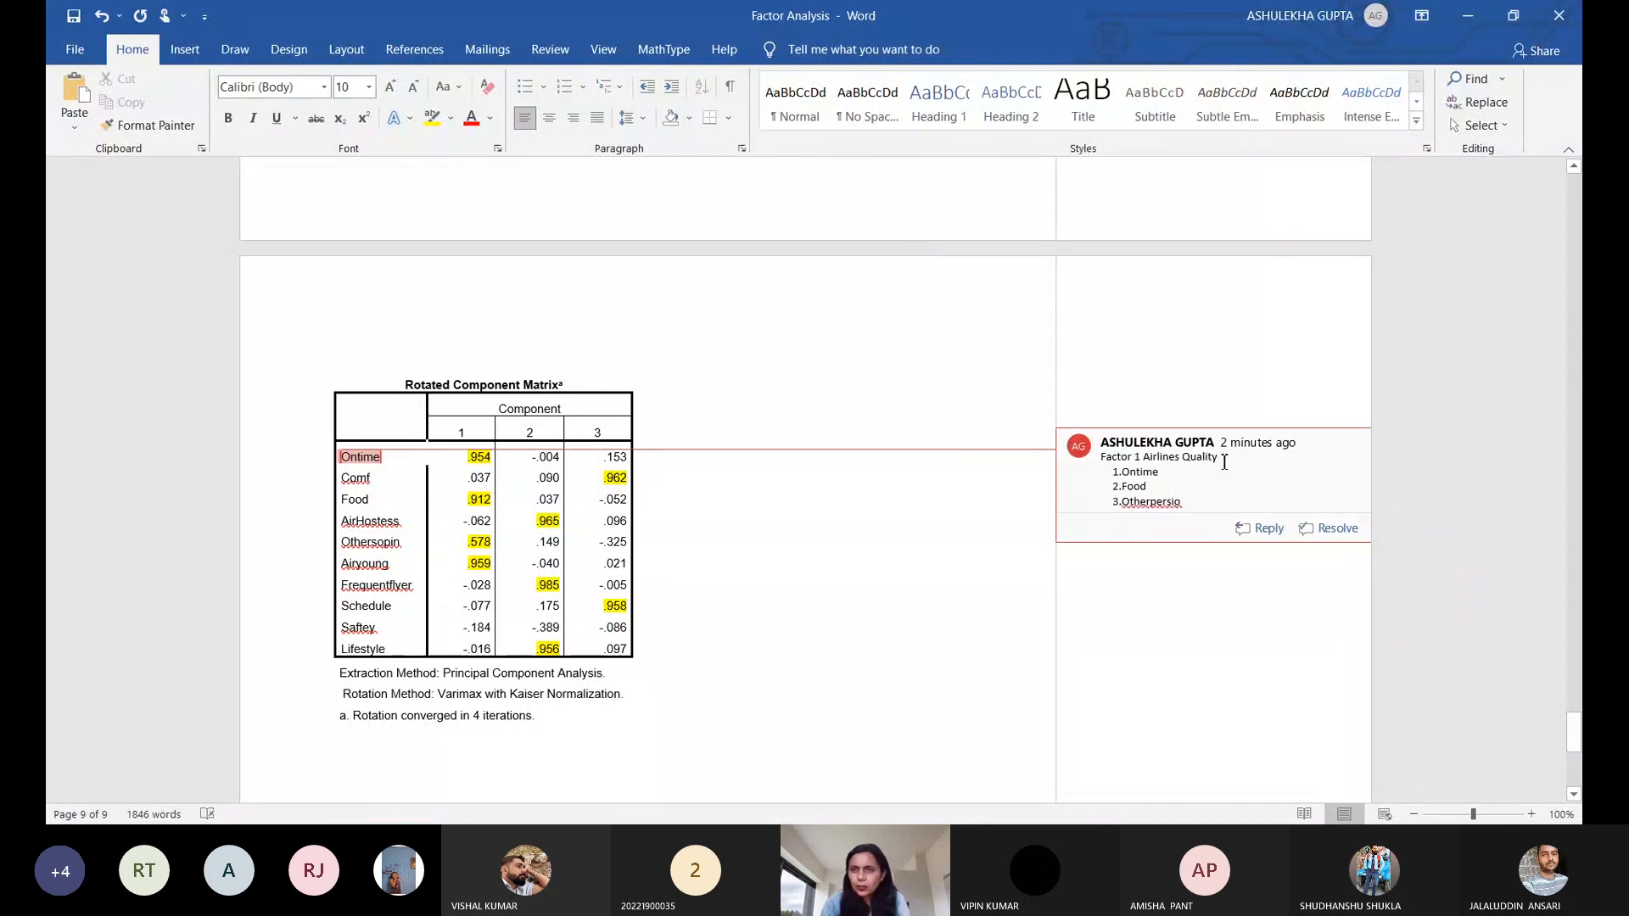
pyautogui.click(1191, 500)
pyautogui.press('BackSpace')
pyautogui.press('BackSpace')
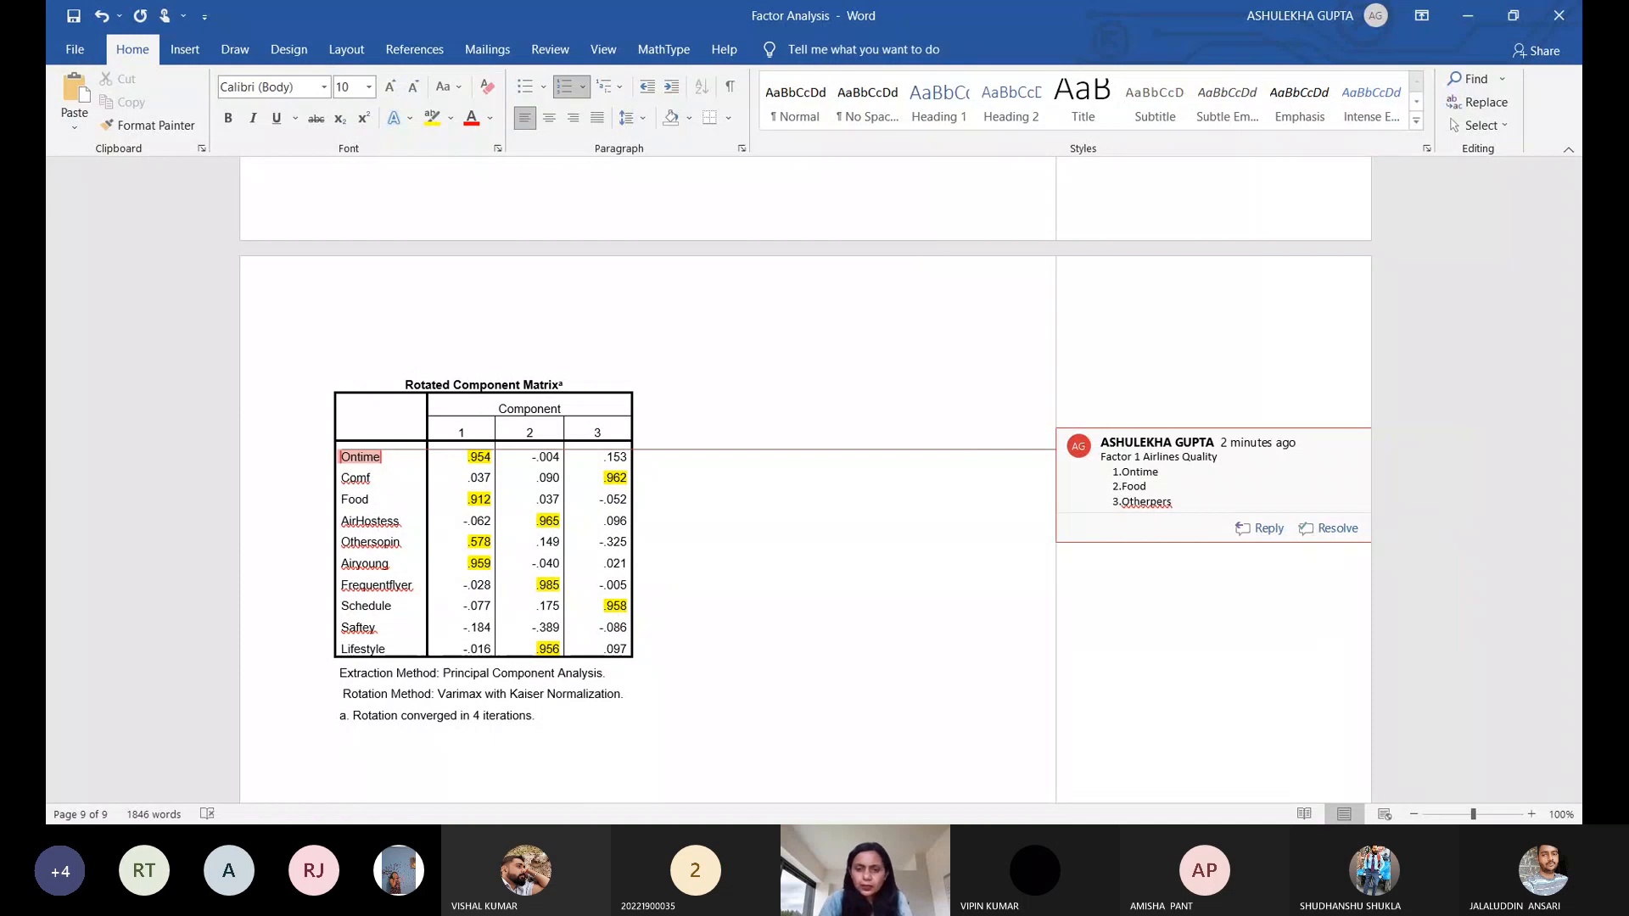
pyautogui.write('d')
pyautogui.press('BackSpace')
pyautogui.write('on')
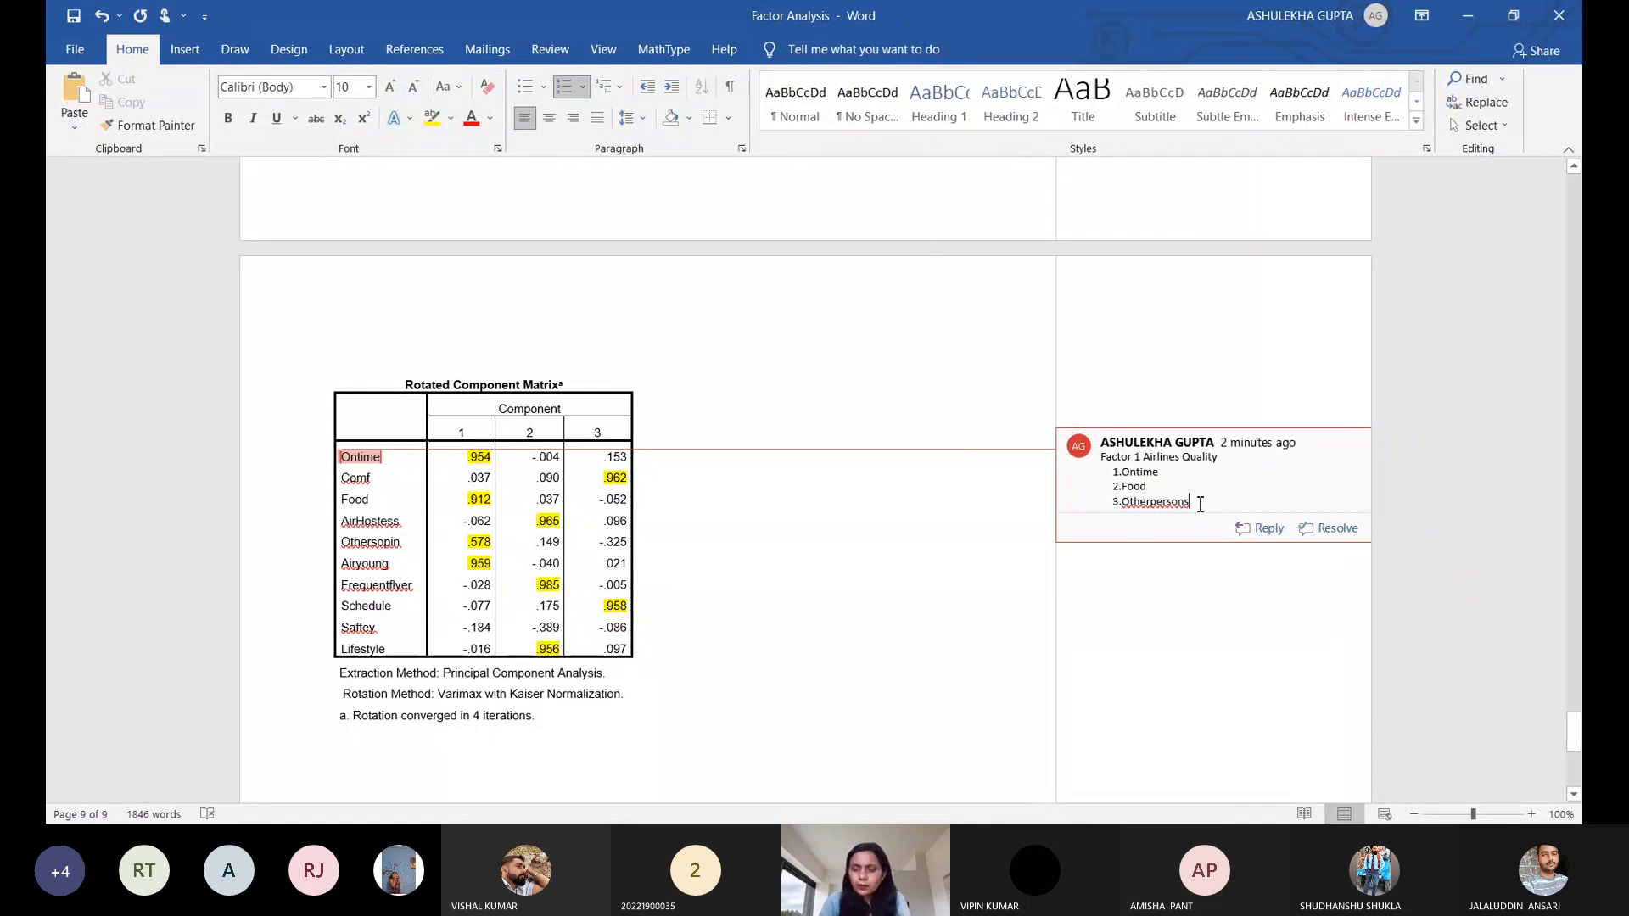
pyautogui.write('s')
# - Add "Airyoug" as the fourth item of the Factor 1 comment's list and leave the comment
pyautogui.press('Return')
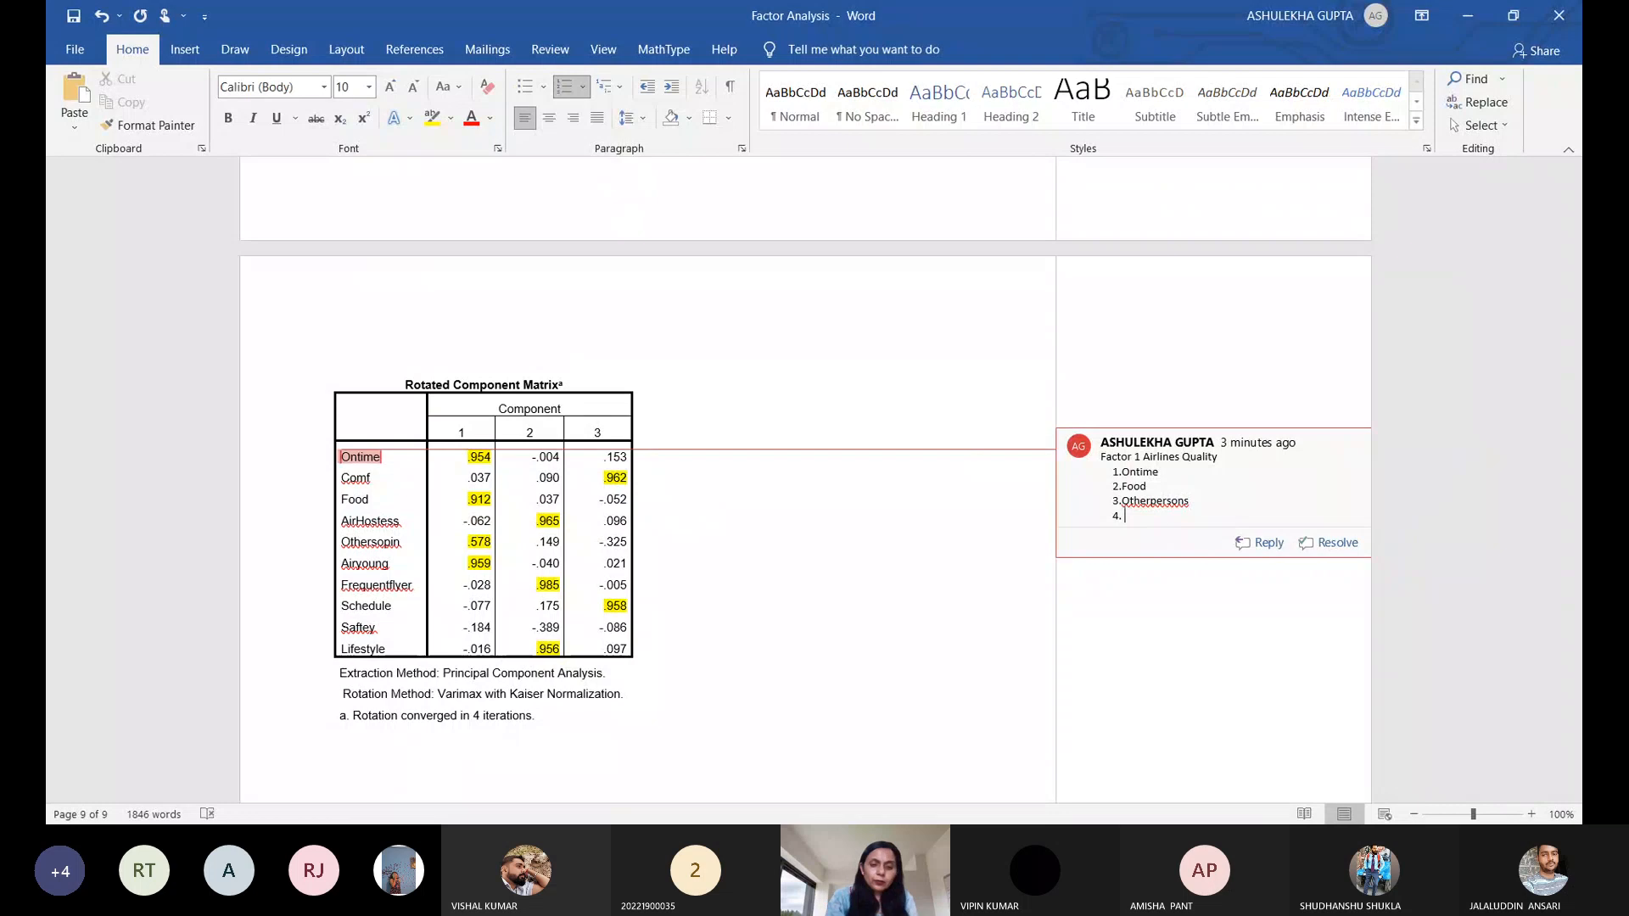
pyautogui.write('Airy')
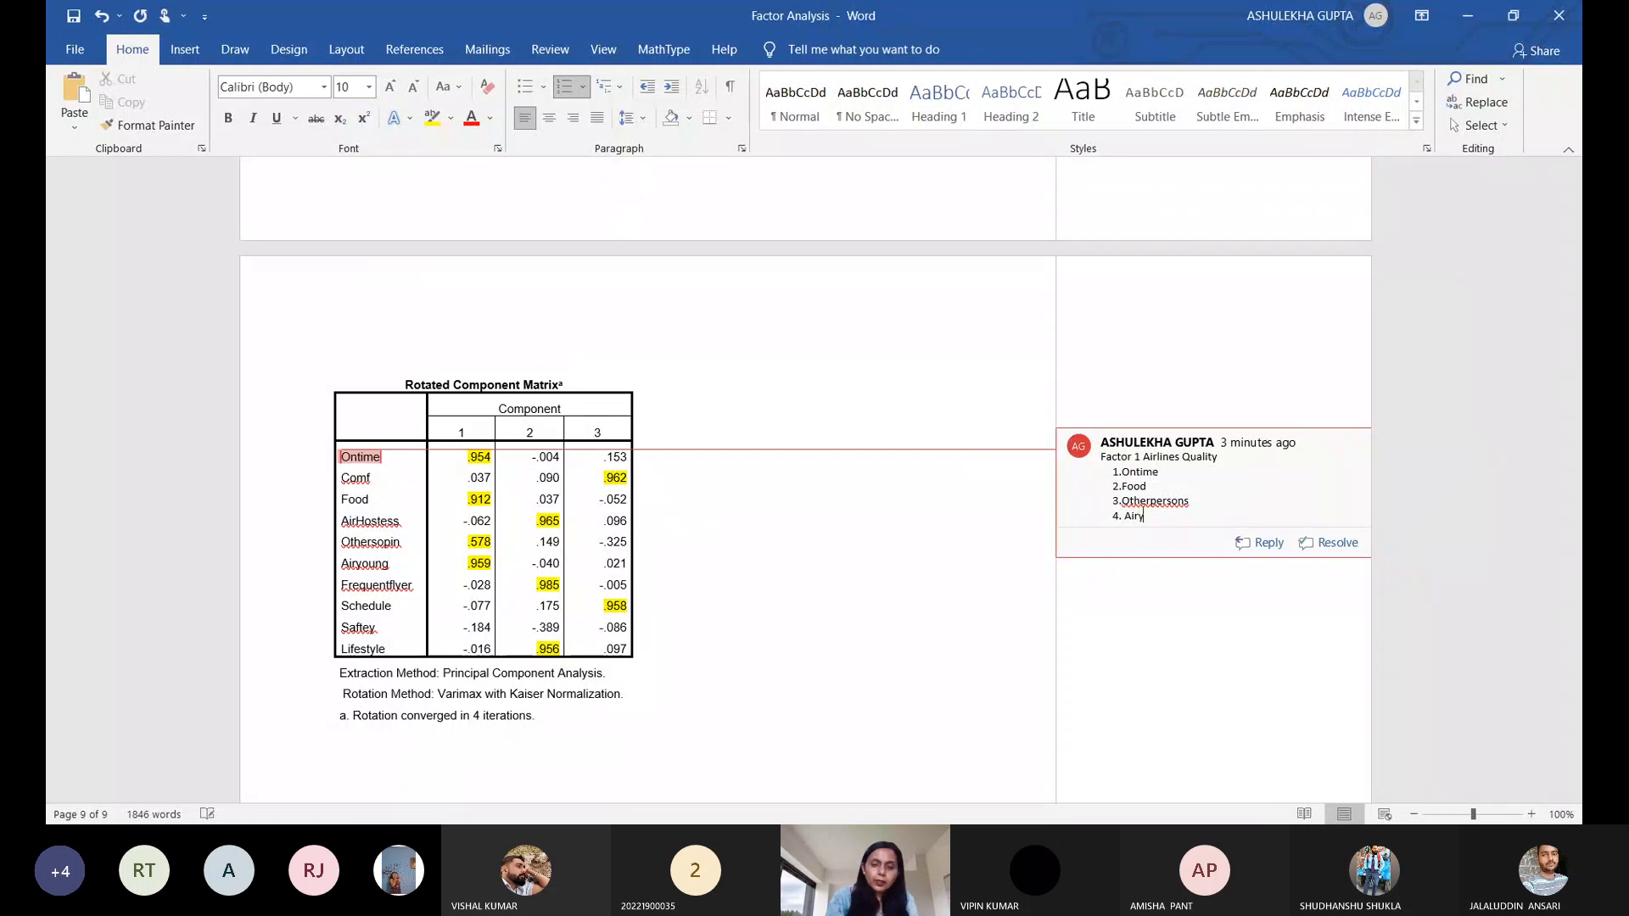
pyautogui.write('ou')
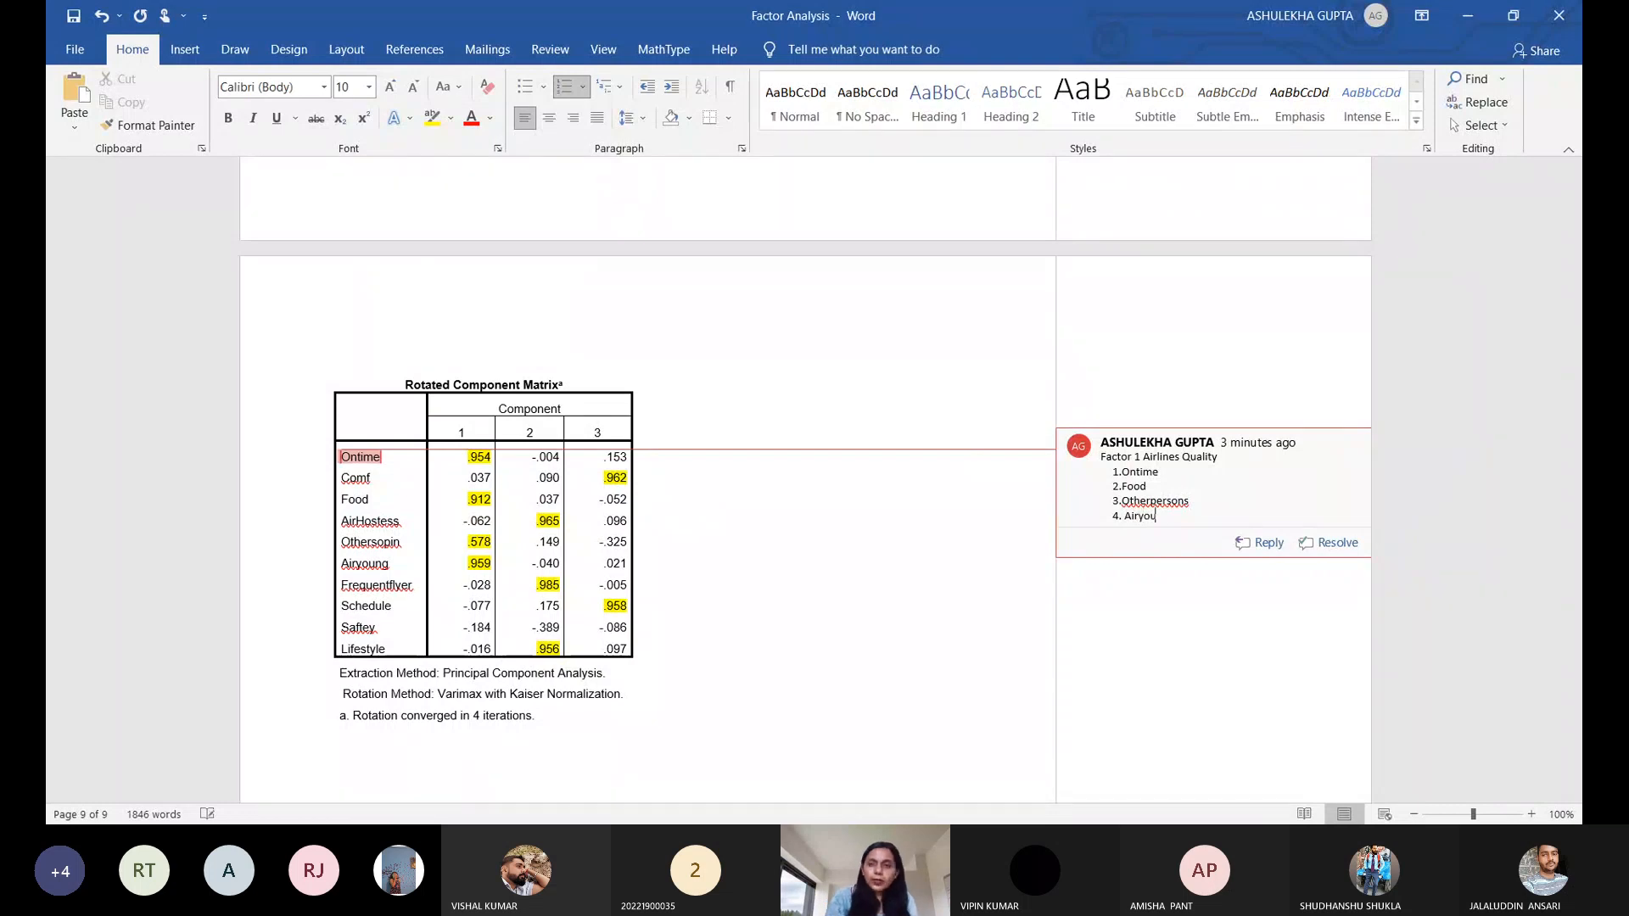
pyautogui.write('g')
pyautogui.click(1213, 619)
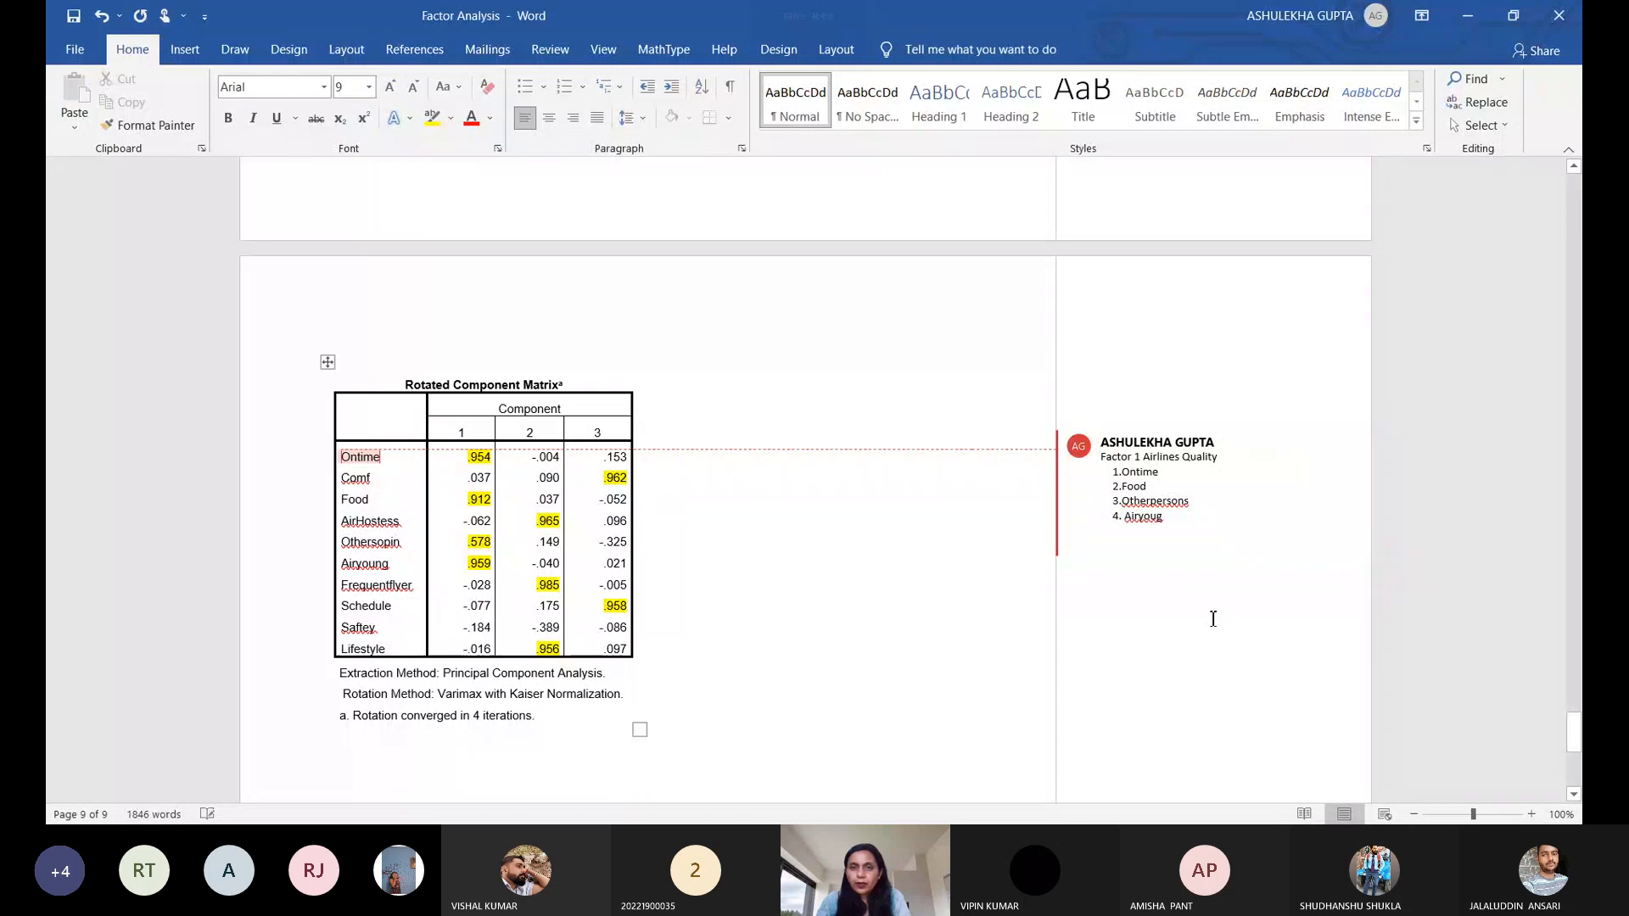
# - Insert a comment in the AirHostess row of the Rotated Component Matrix with the heading "Factor 2 Airlines Benchmarks"
pyautogui.click(542, 521)
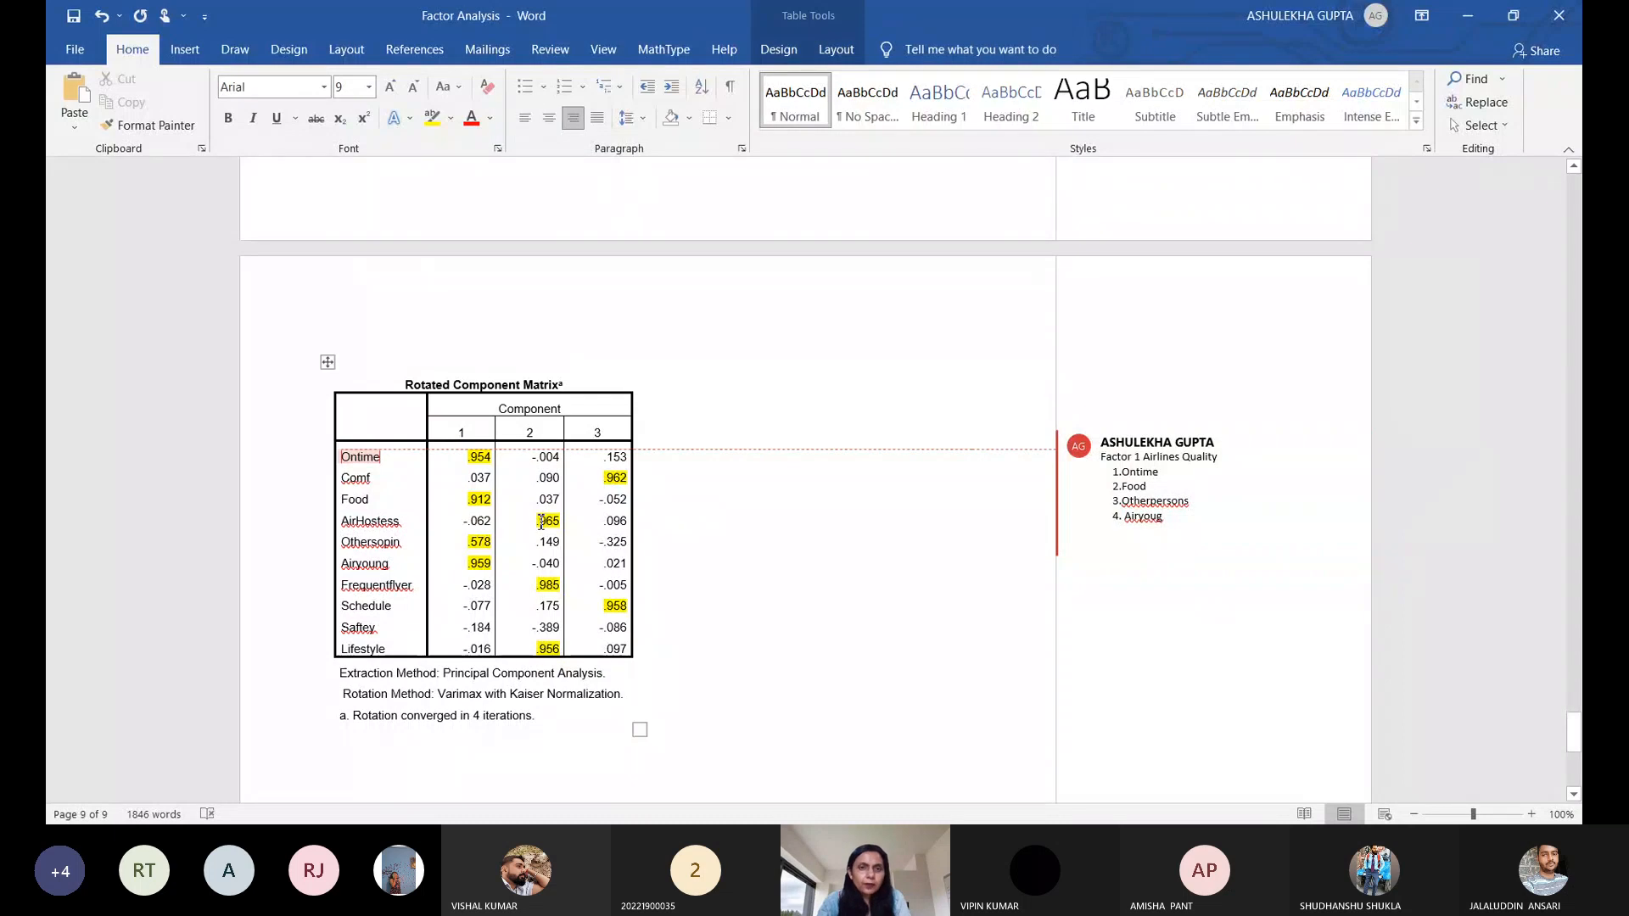
pyautogui.click(176, 56)
pyautogui.click(964, 100)
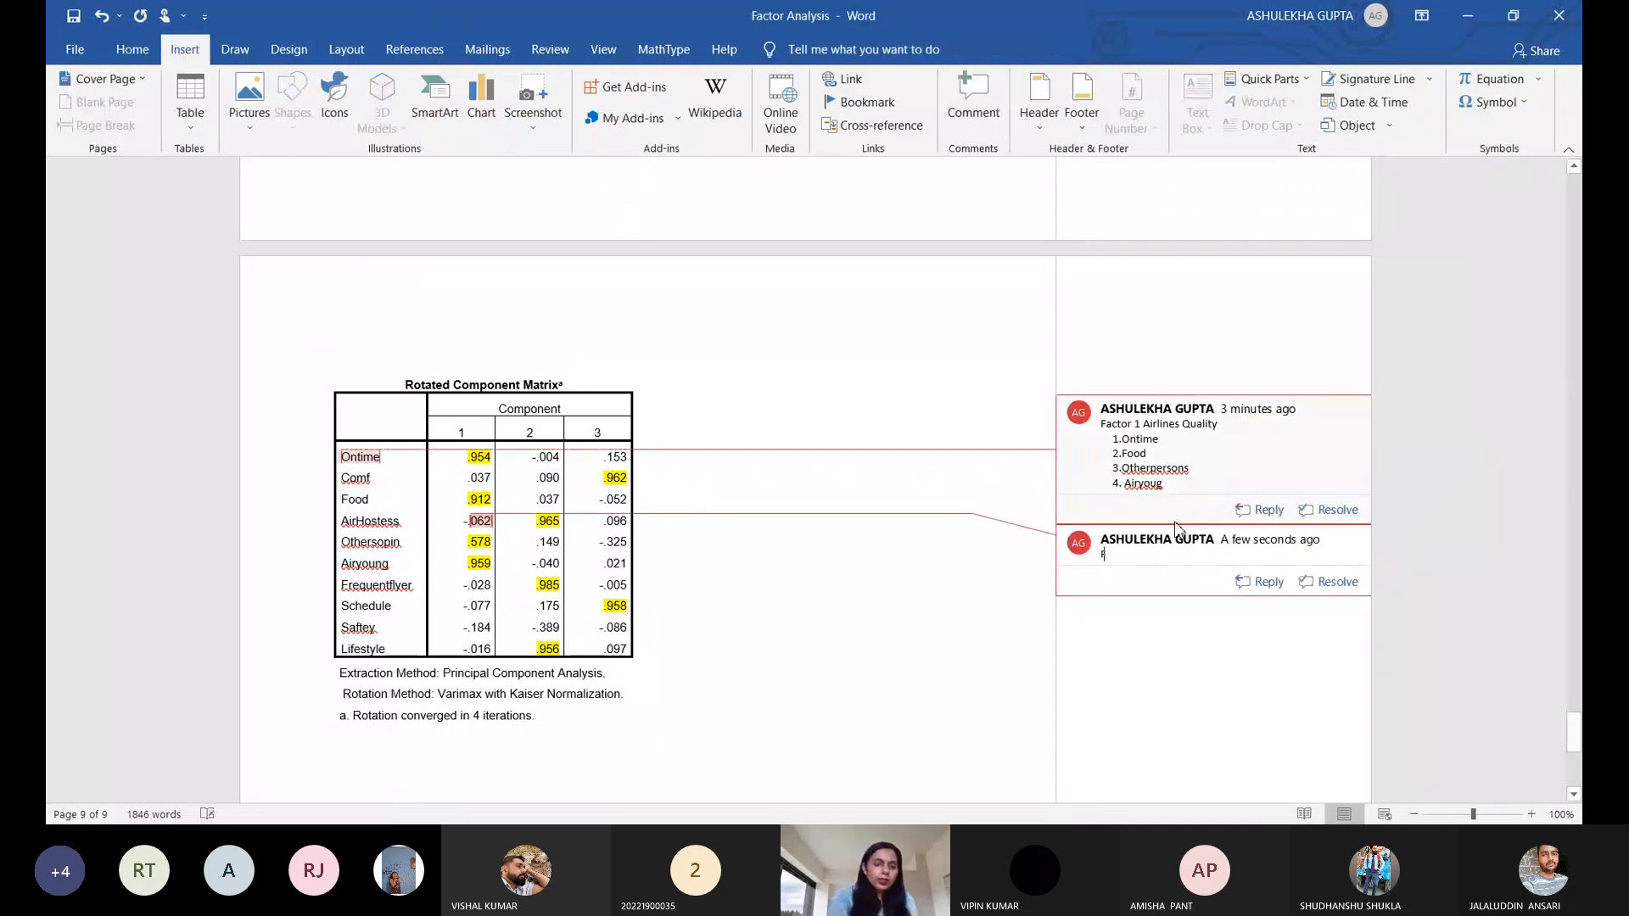
pyautogui.write('Factor 2')
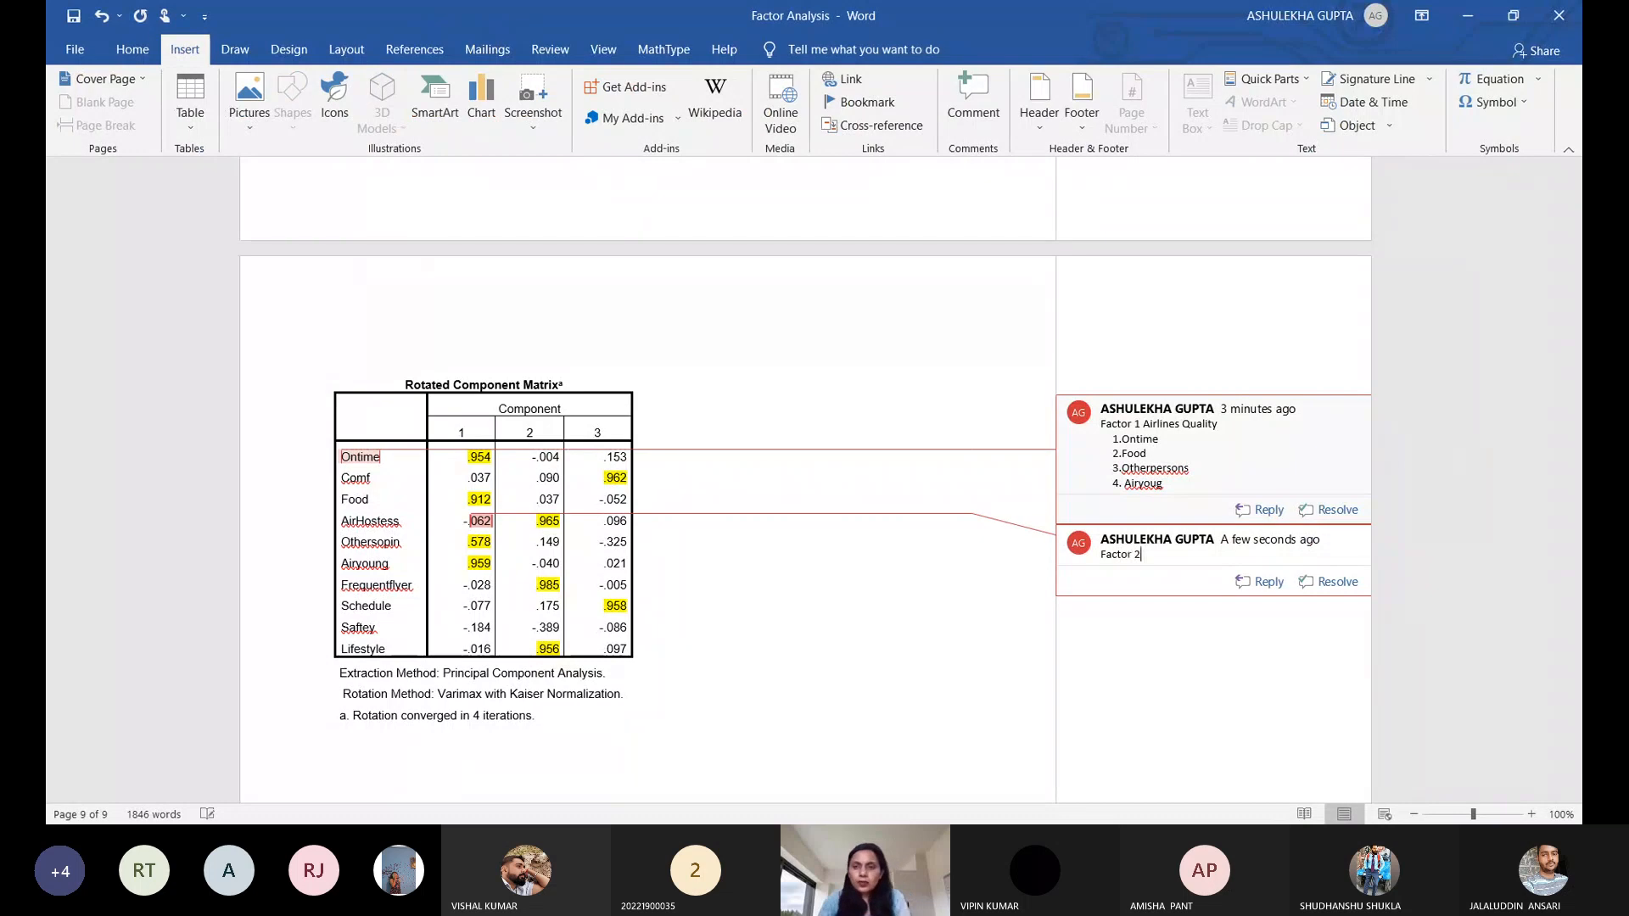
pyautogui.press('Return')
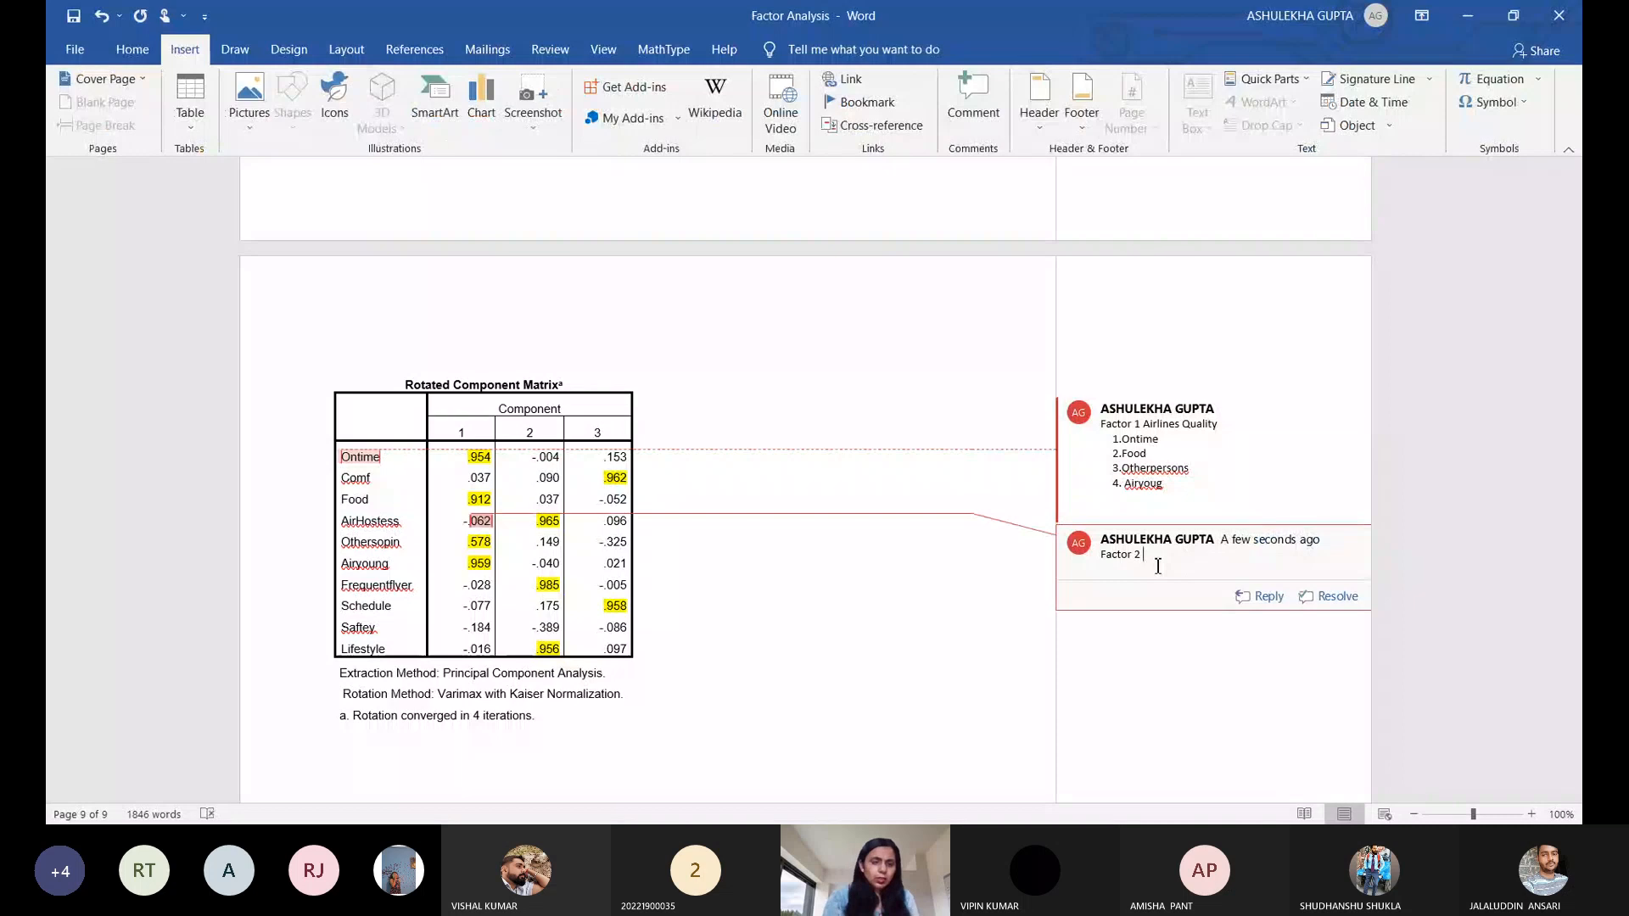
pyautogui.write('Ai')
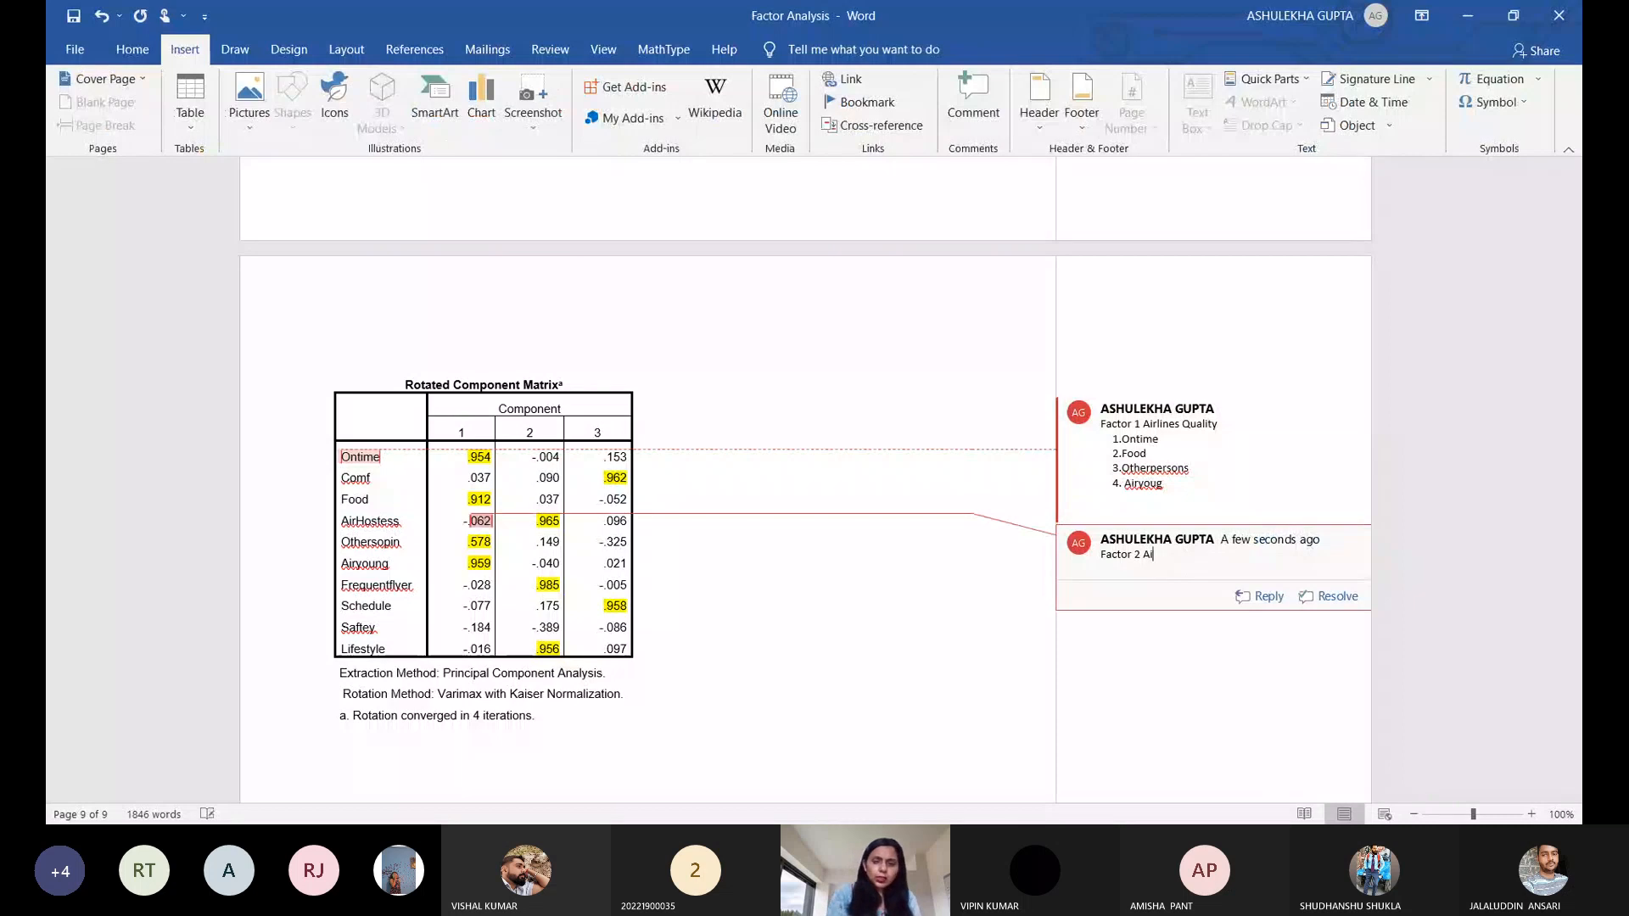
pyautogui.write('rlines')
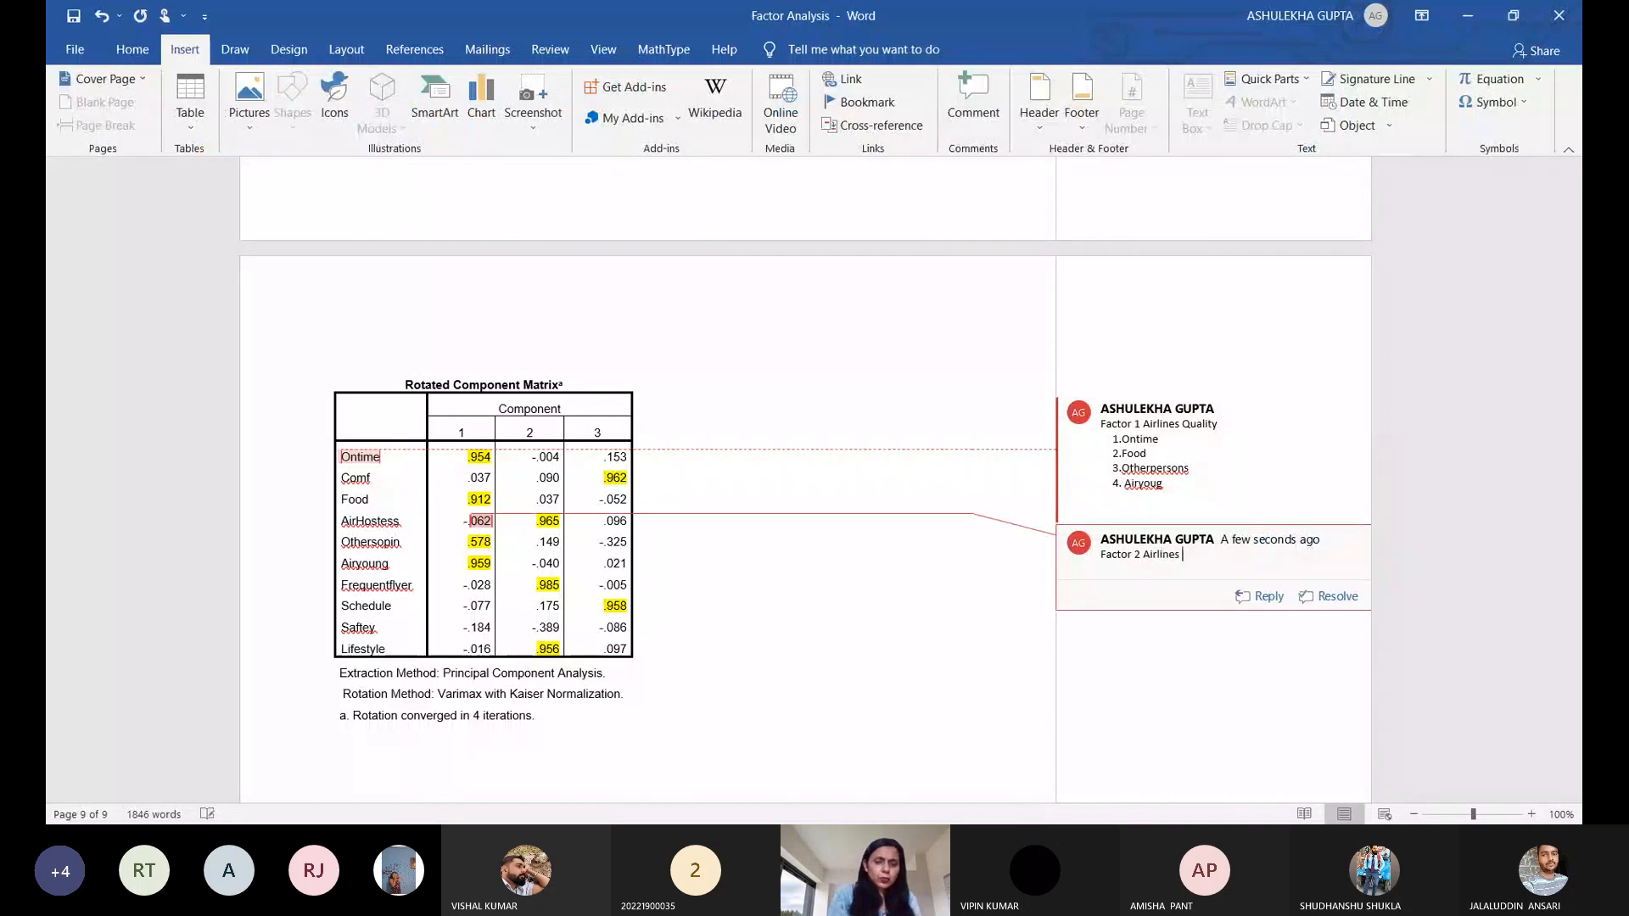
pyautogui.write(' Benchmarks')
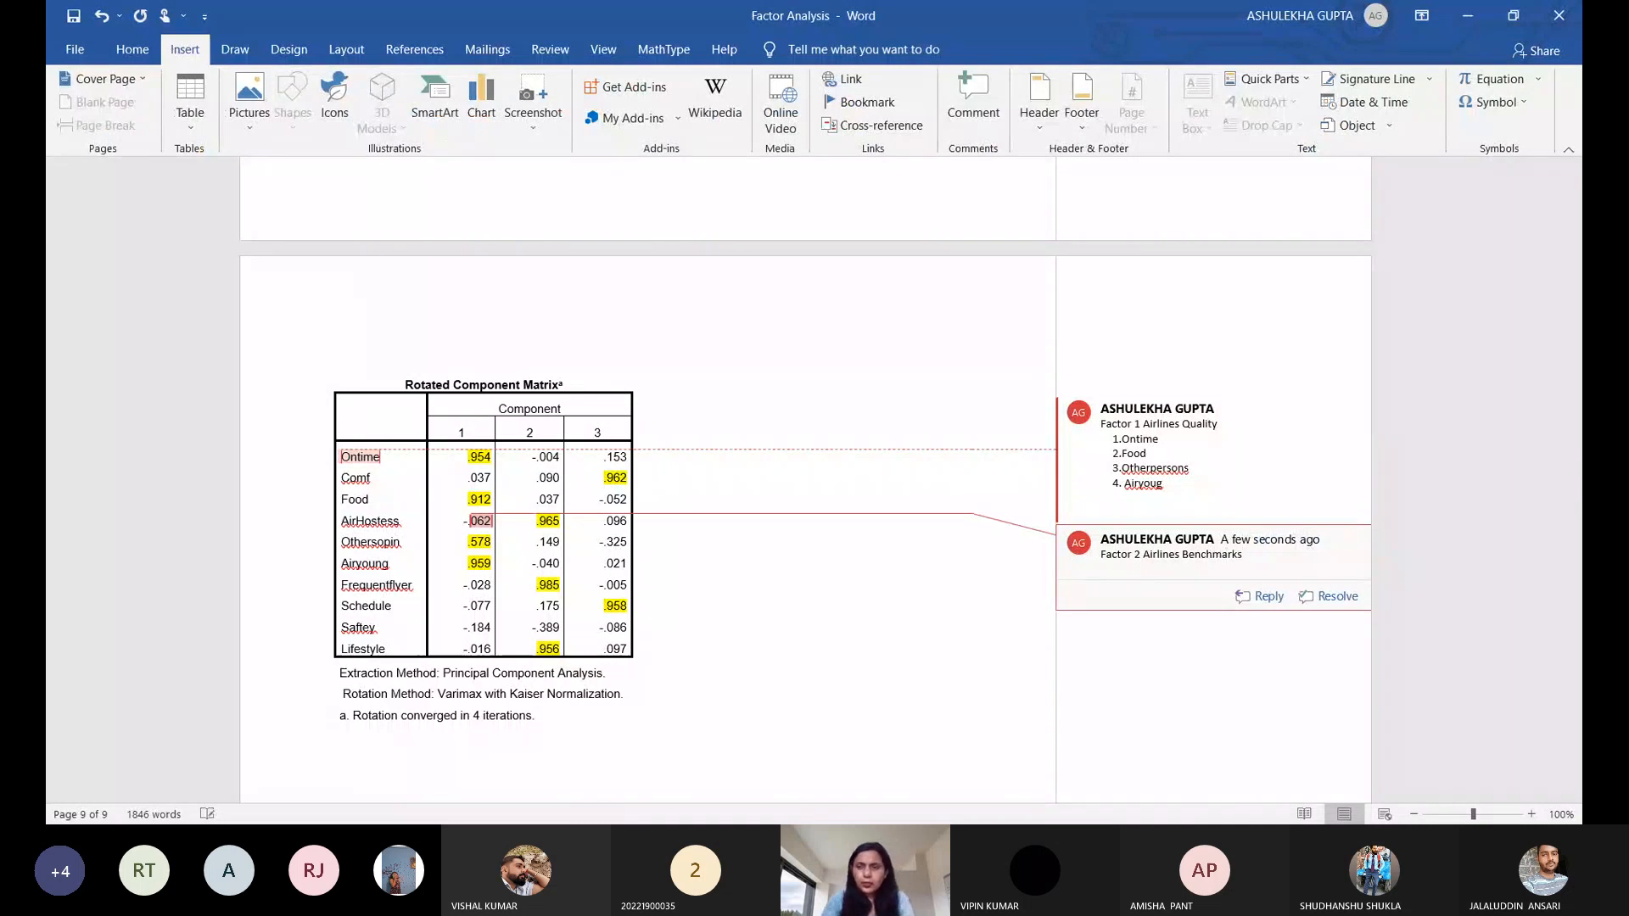
# - Add a numbered list with "Air hostess", "Frequent flyer" and "Lifestyle" under the heading of the Factor 2 comment
pyautogui.press('Return')
pyautogui.write('1. ')
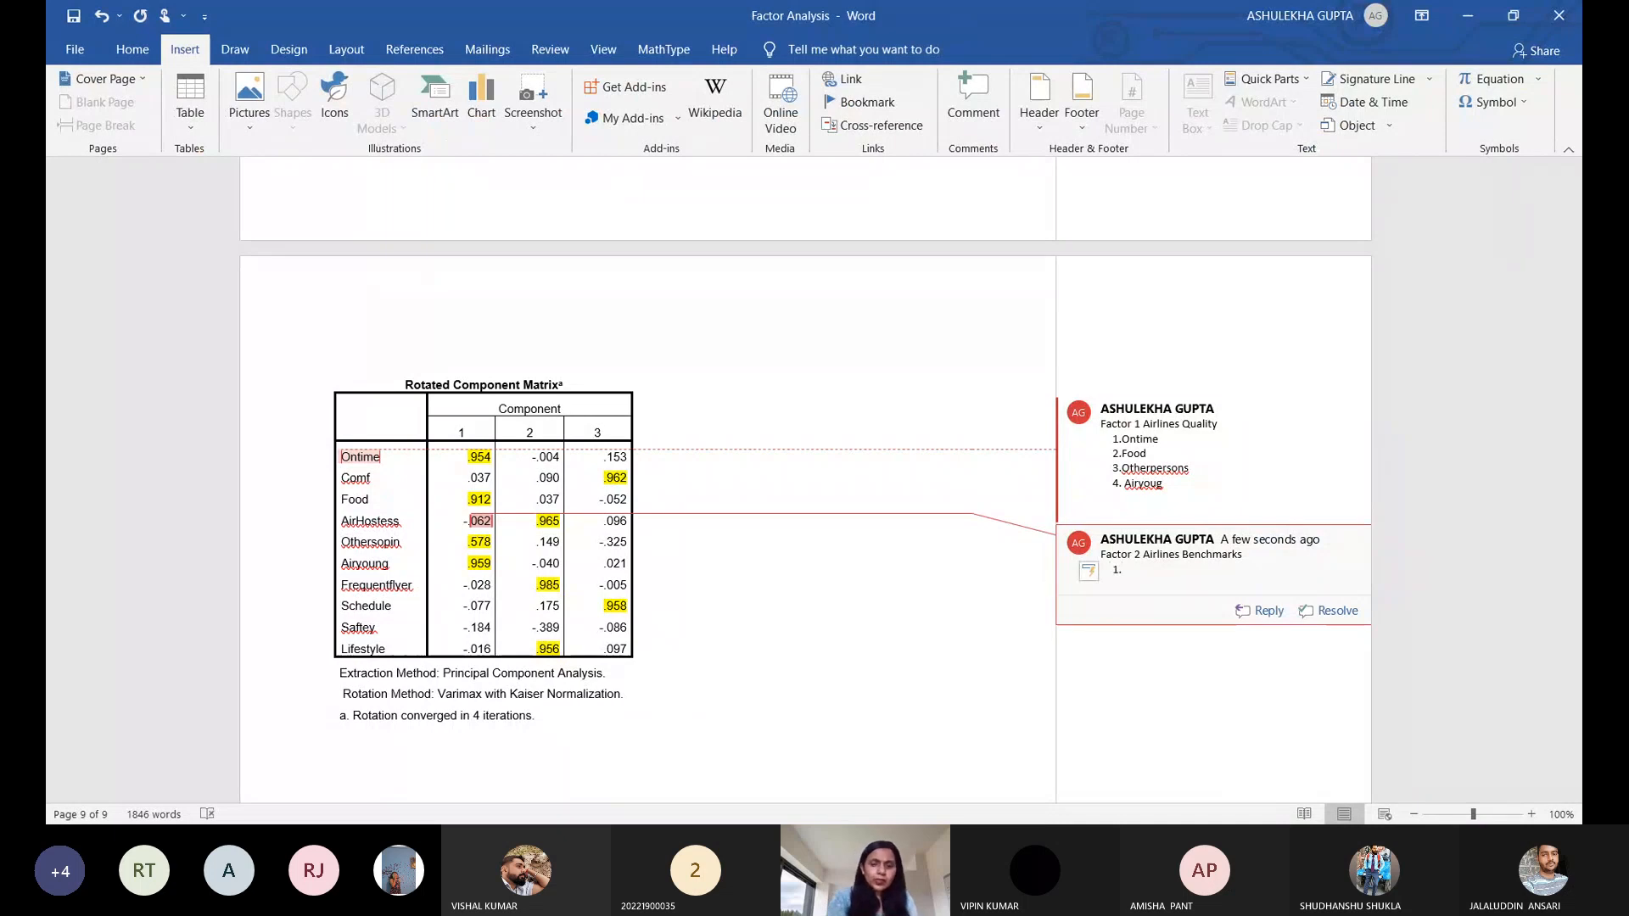
pyautogui.write('Air h')
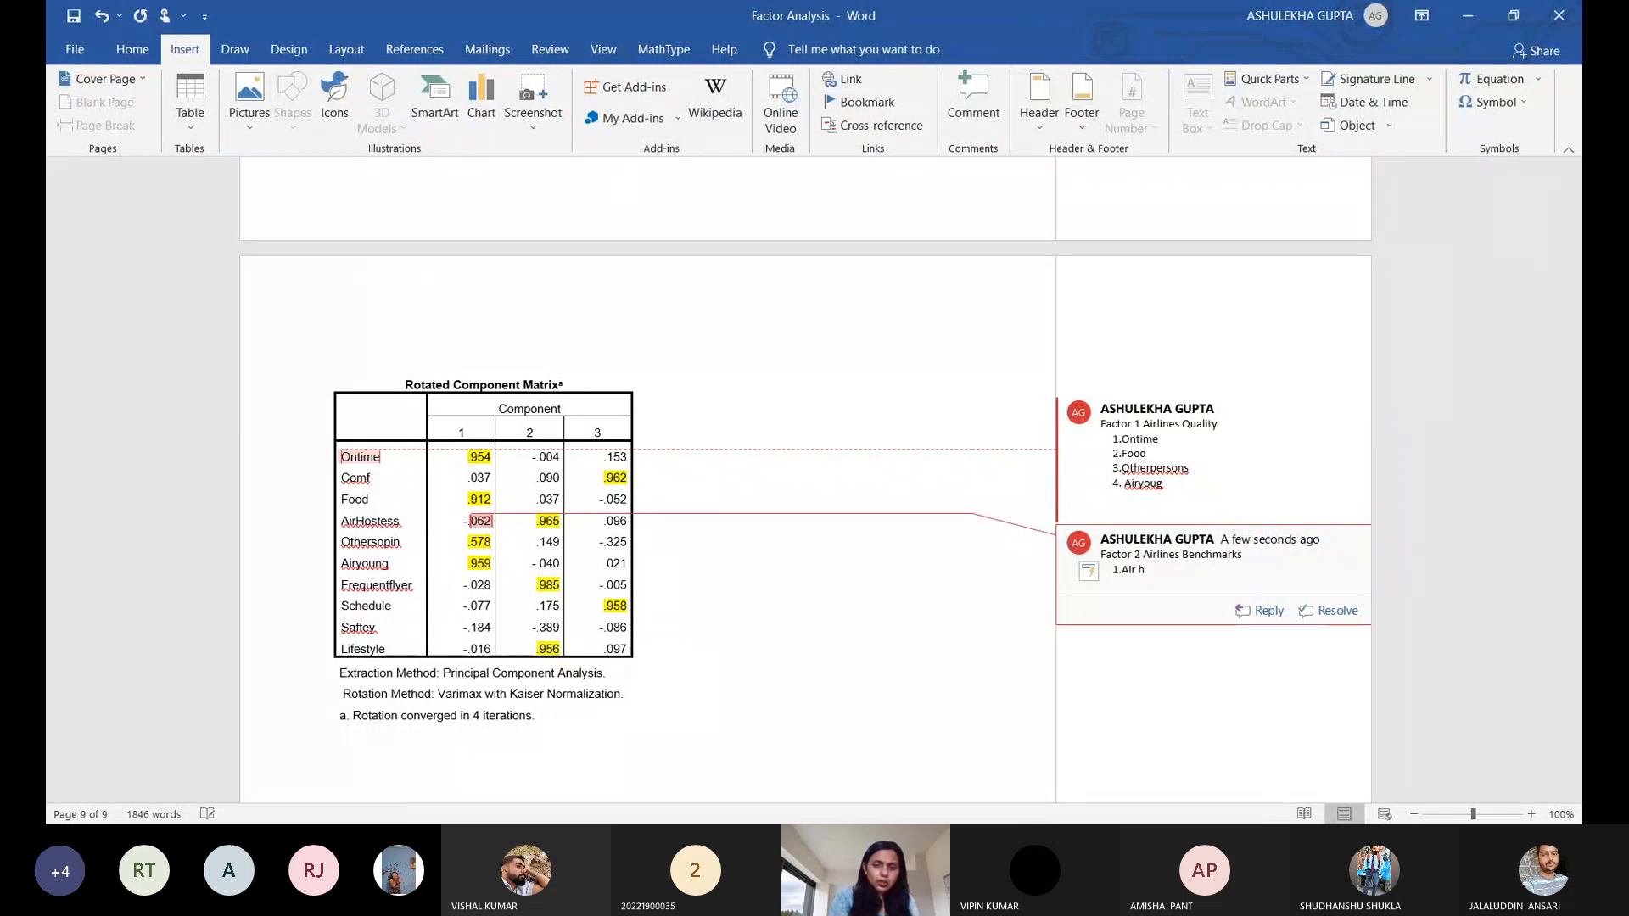
pyautogui.write('ostess')
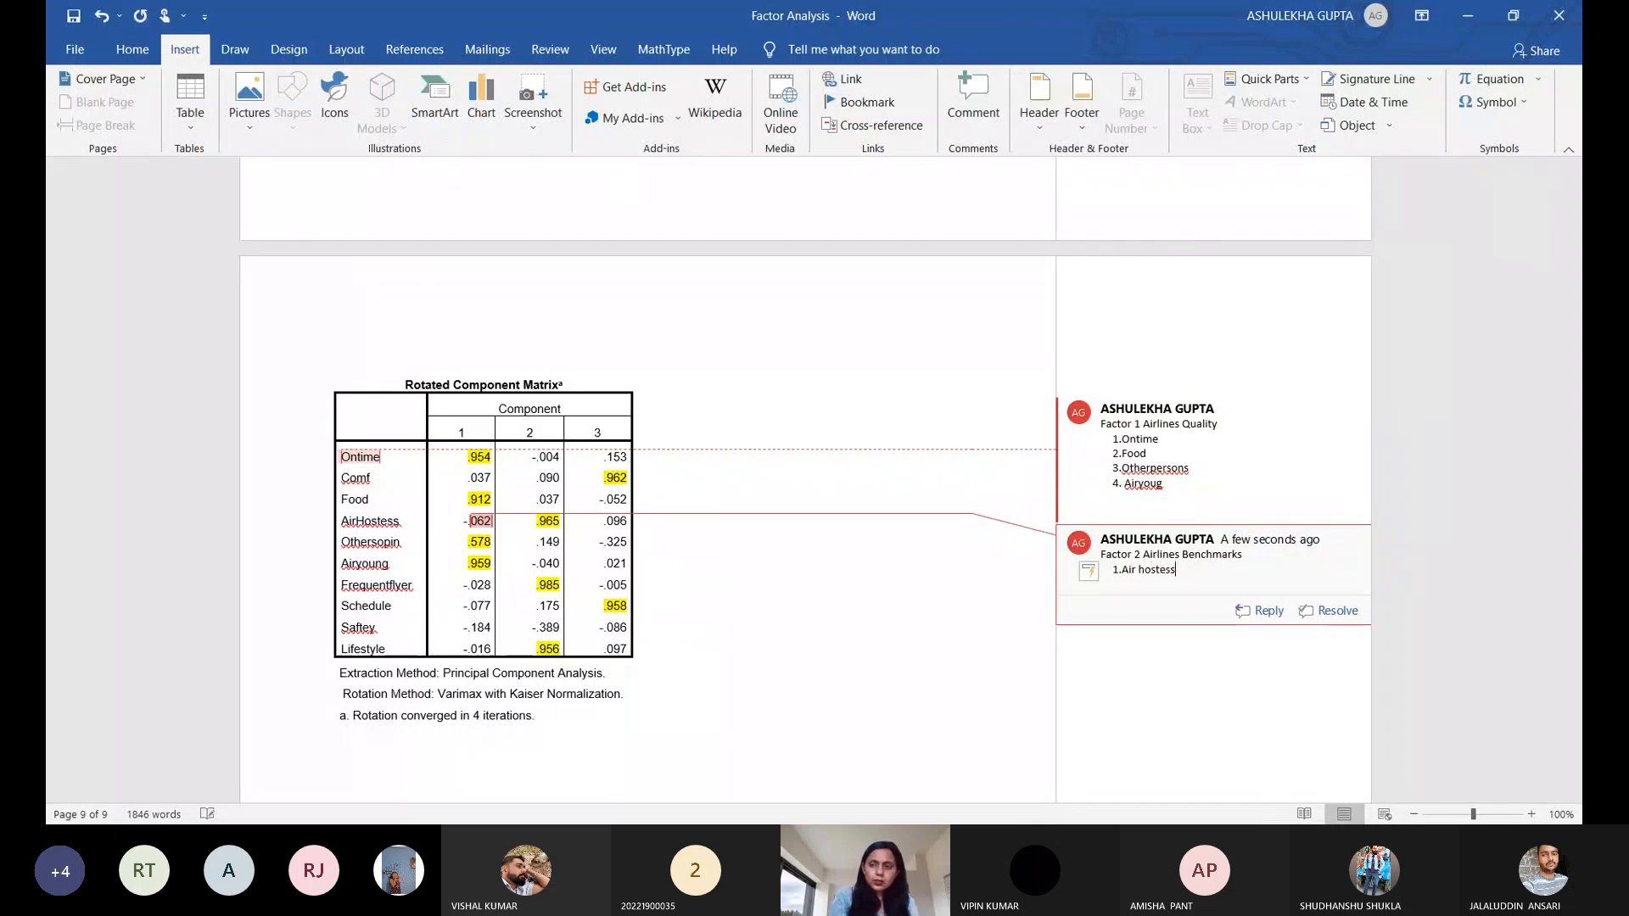
pyautogui.press('Return')
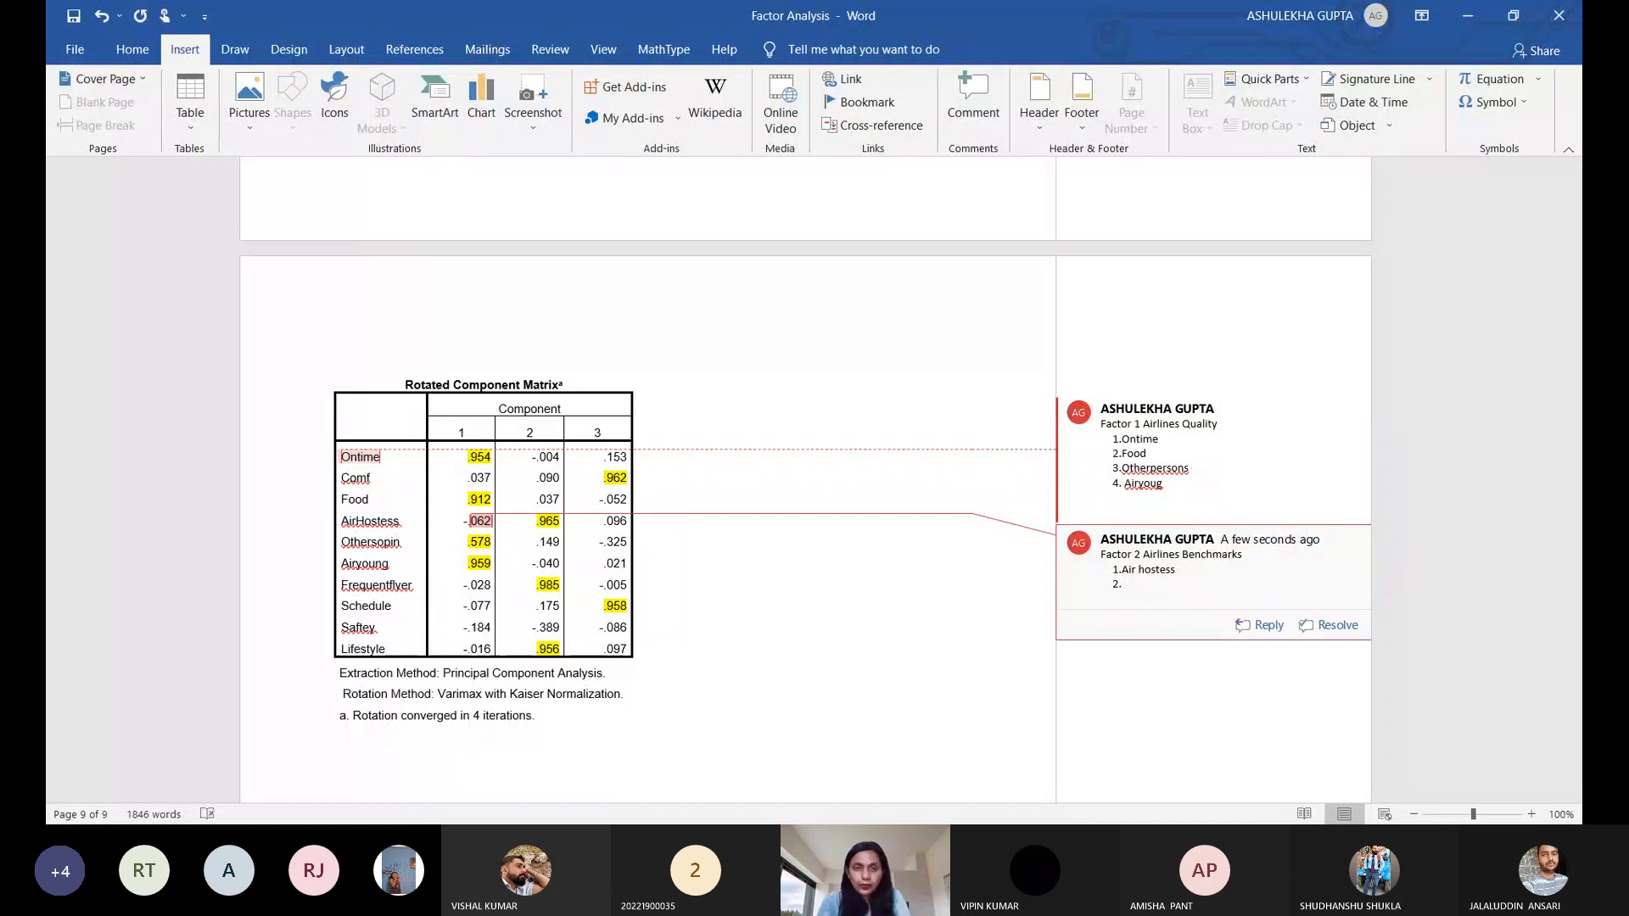
pyautogui.write('F')
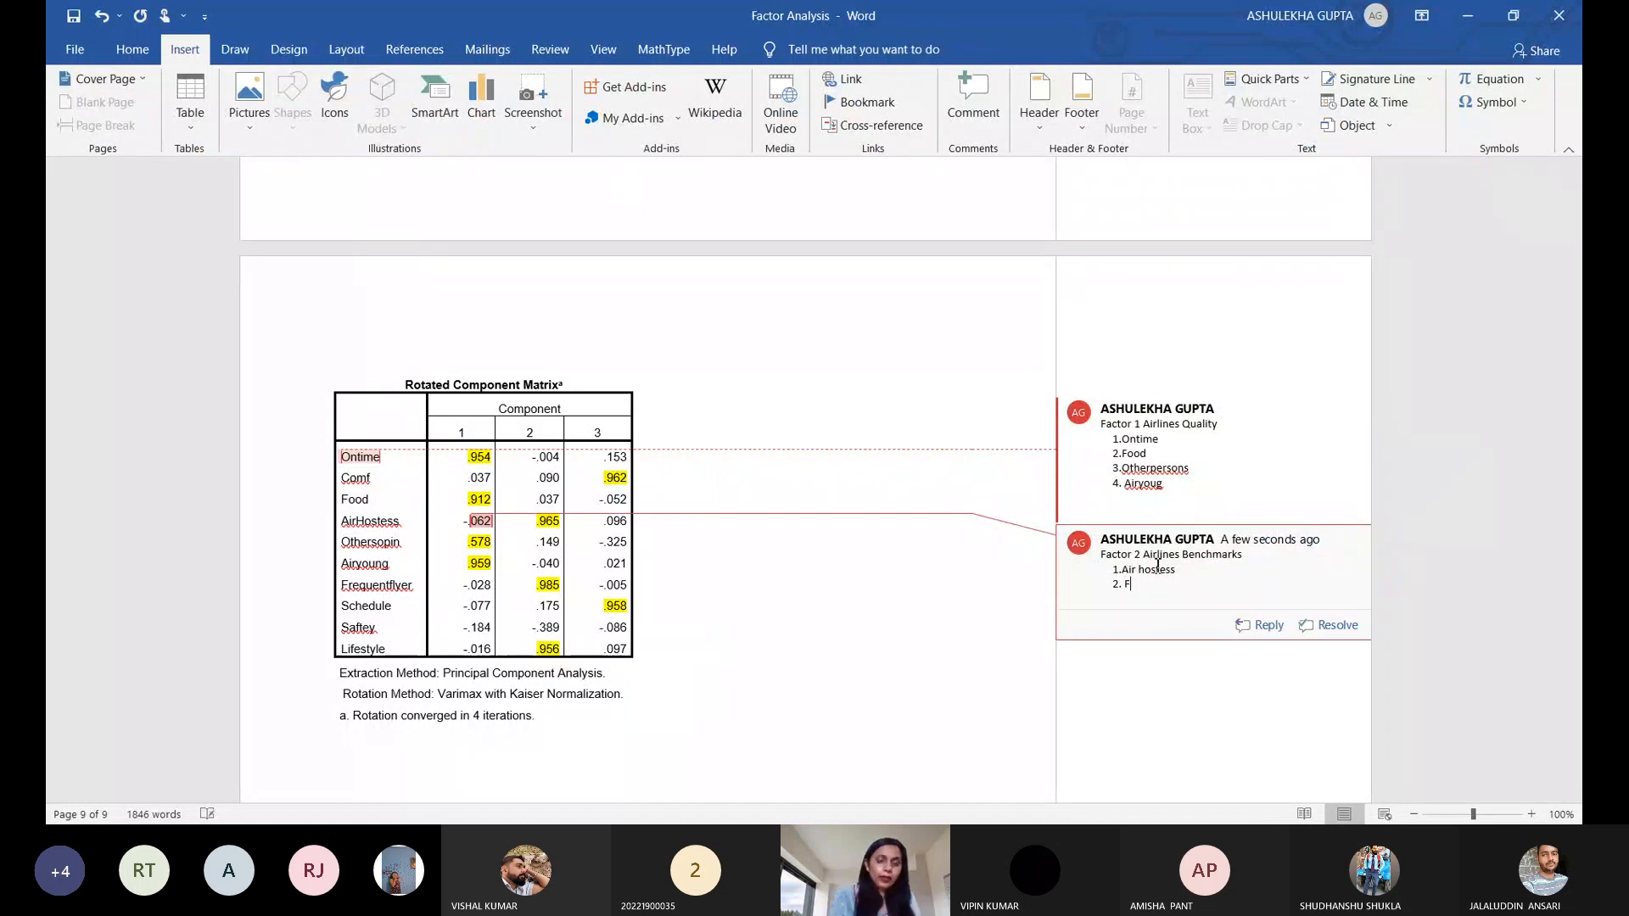
pyautogui.write('requent ')
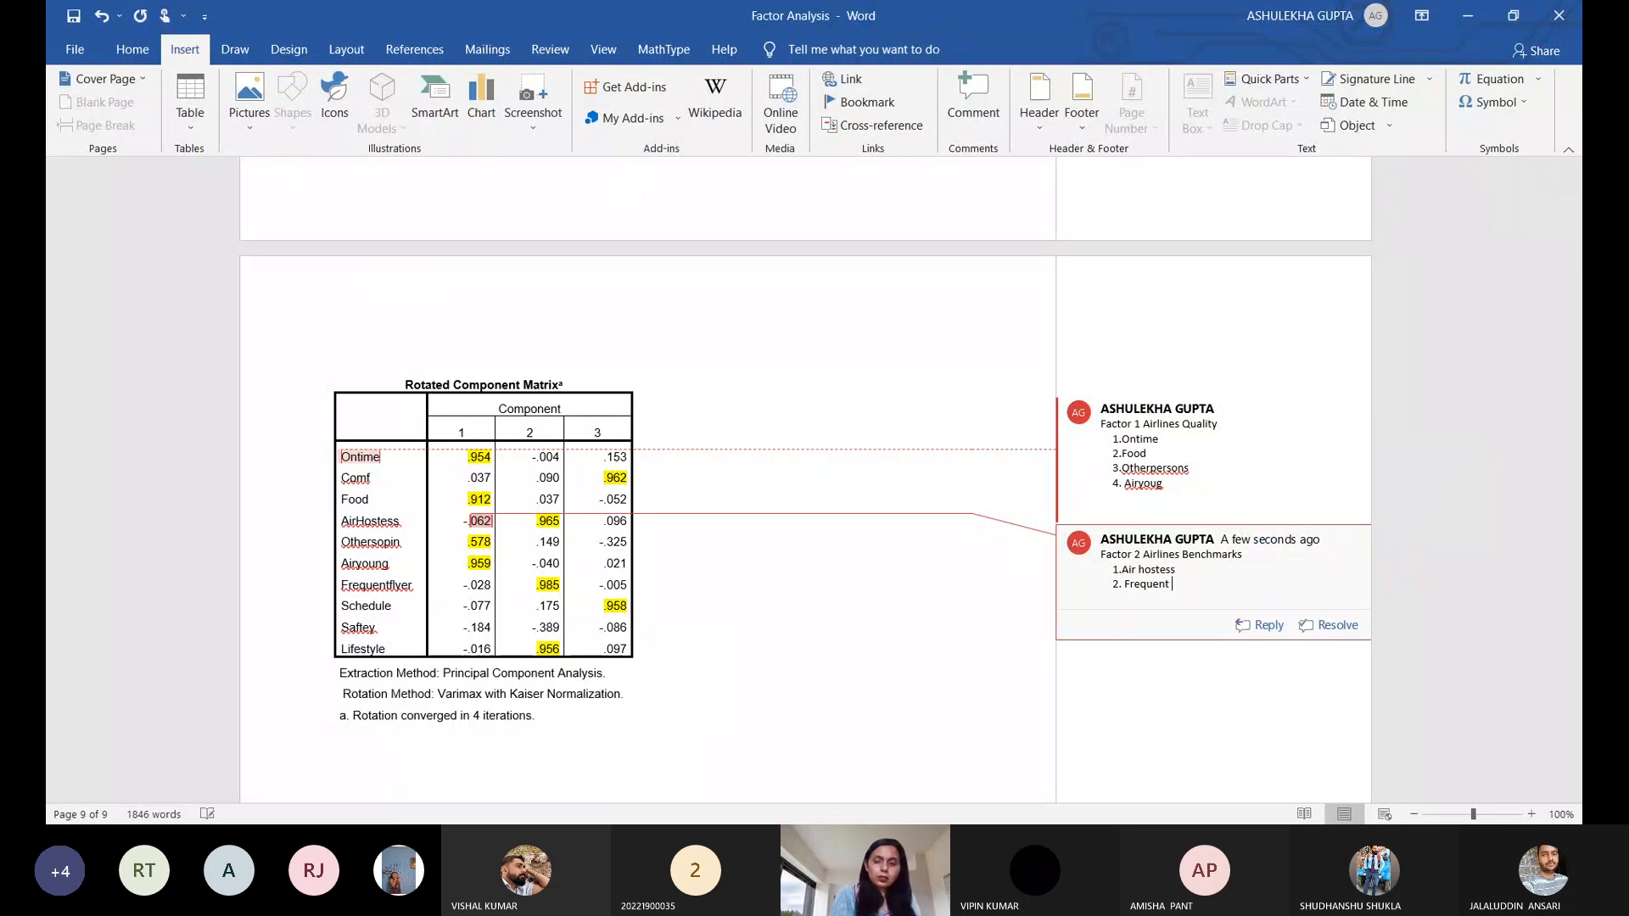
pyautogui.write('flyer')
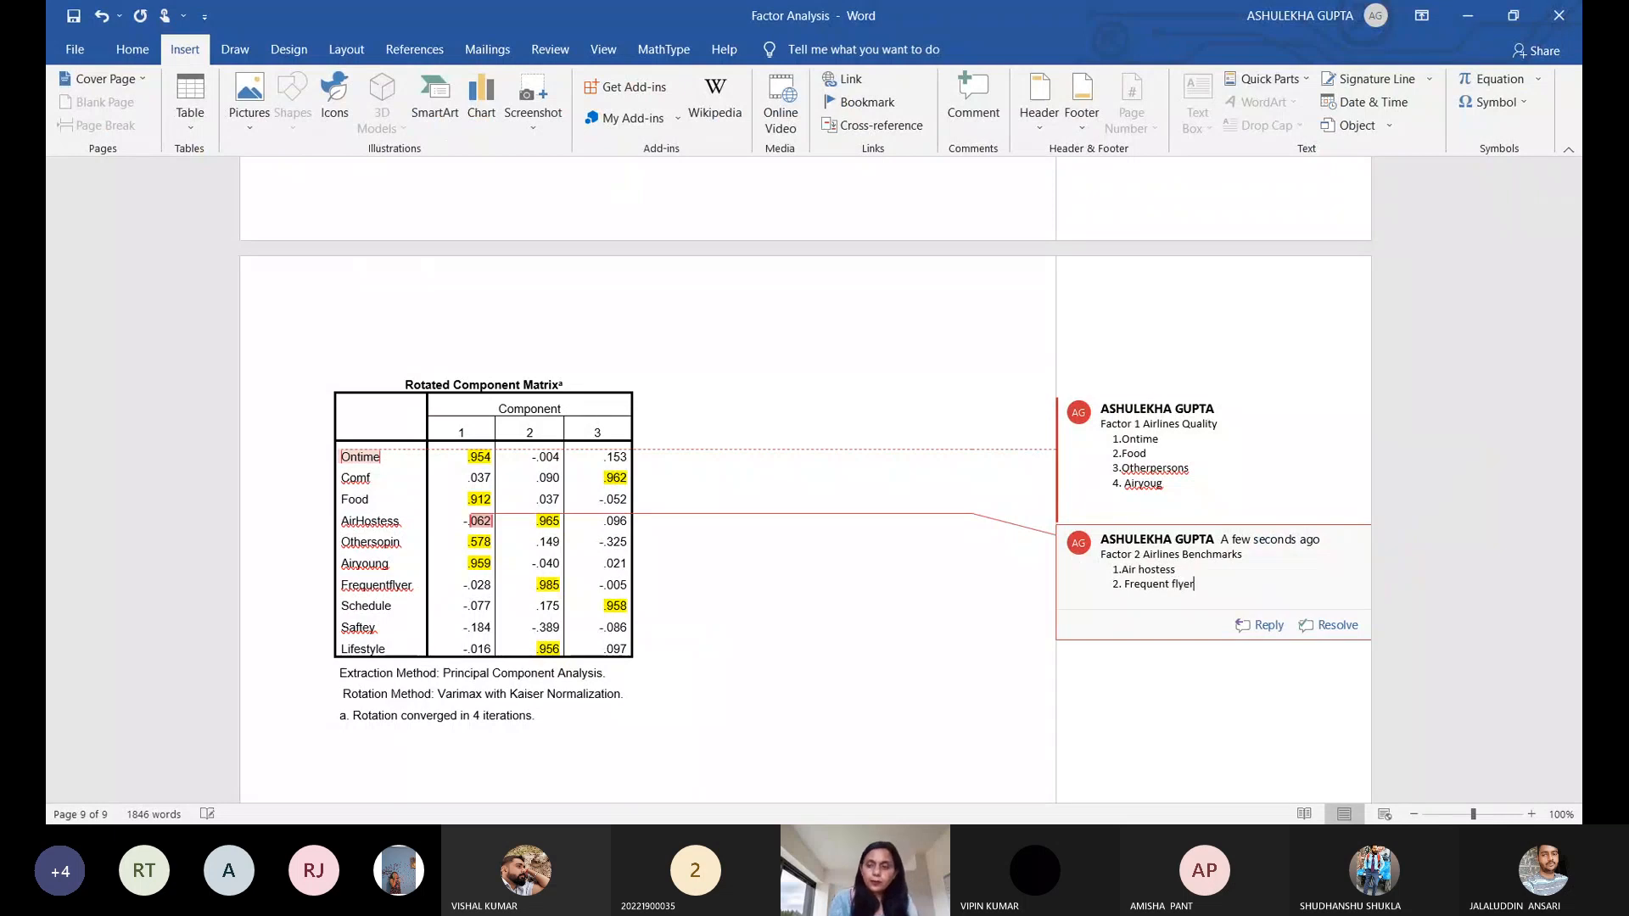
pyautogui.press('Return')
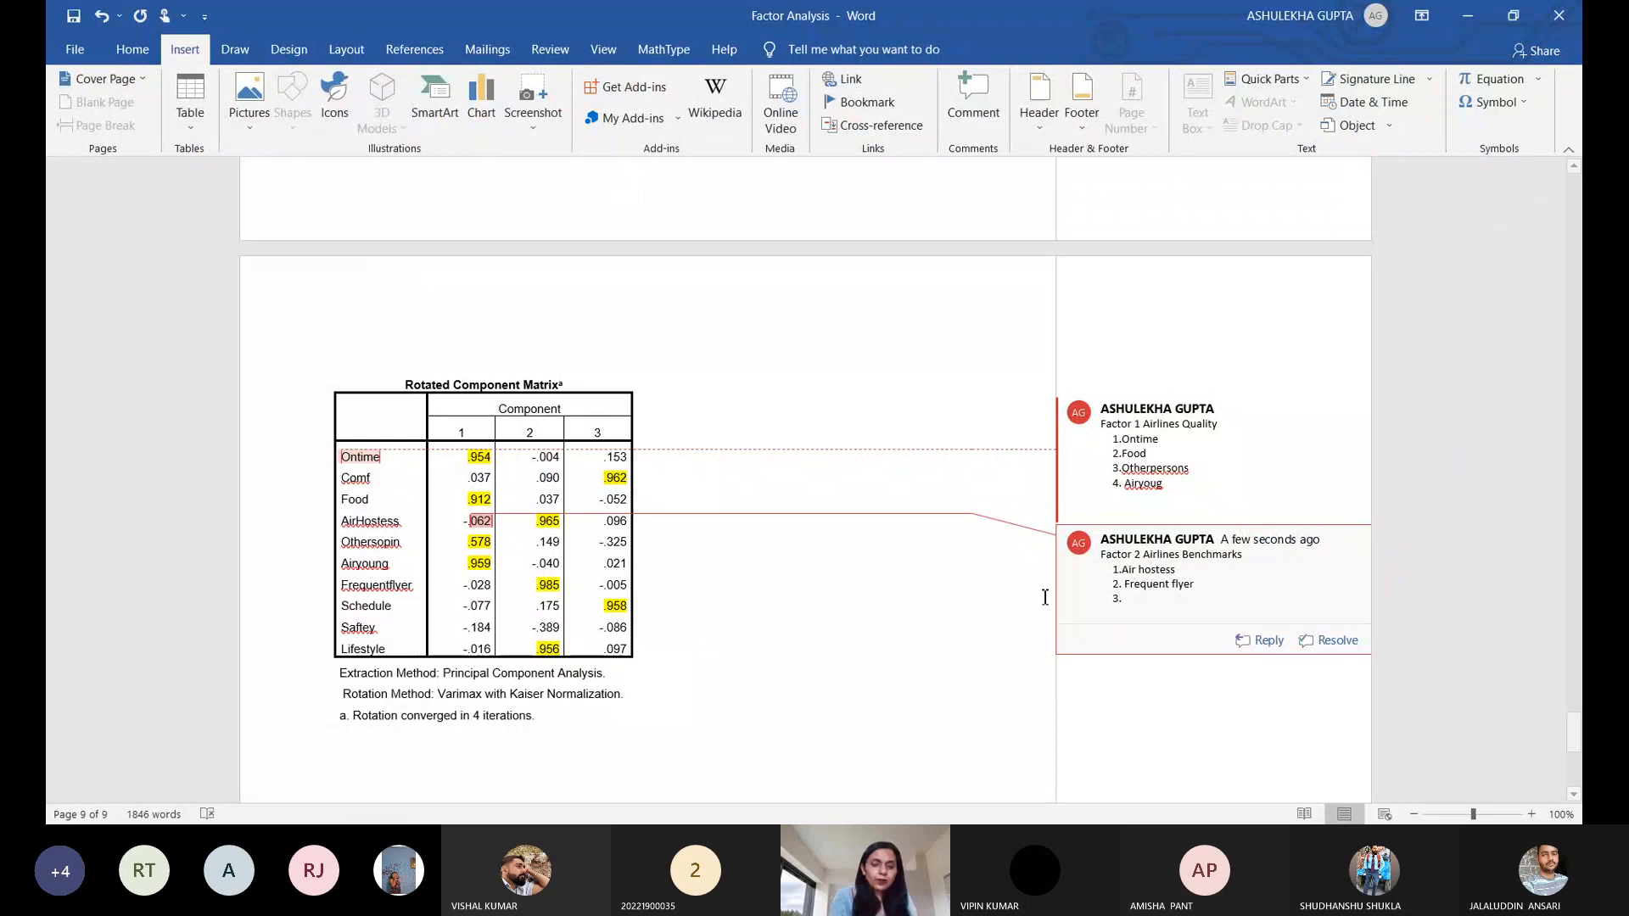
pyautogui.write('Lifesty')
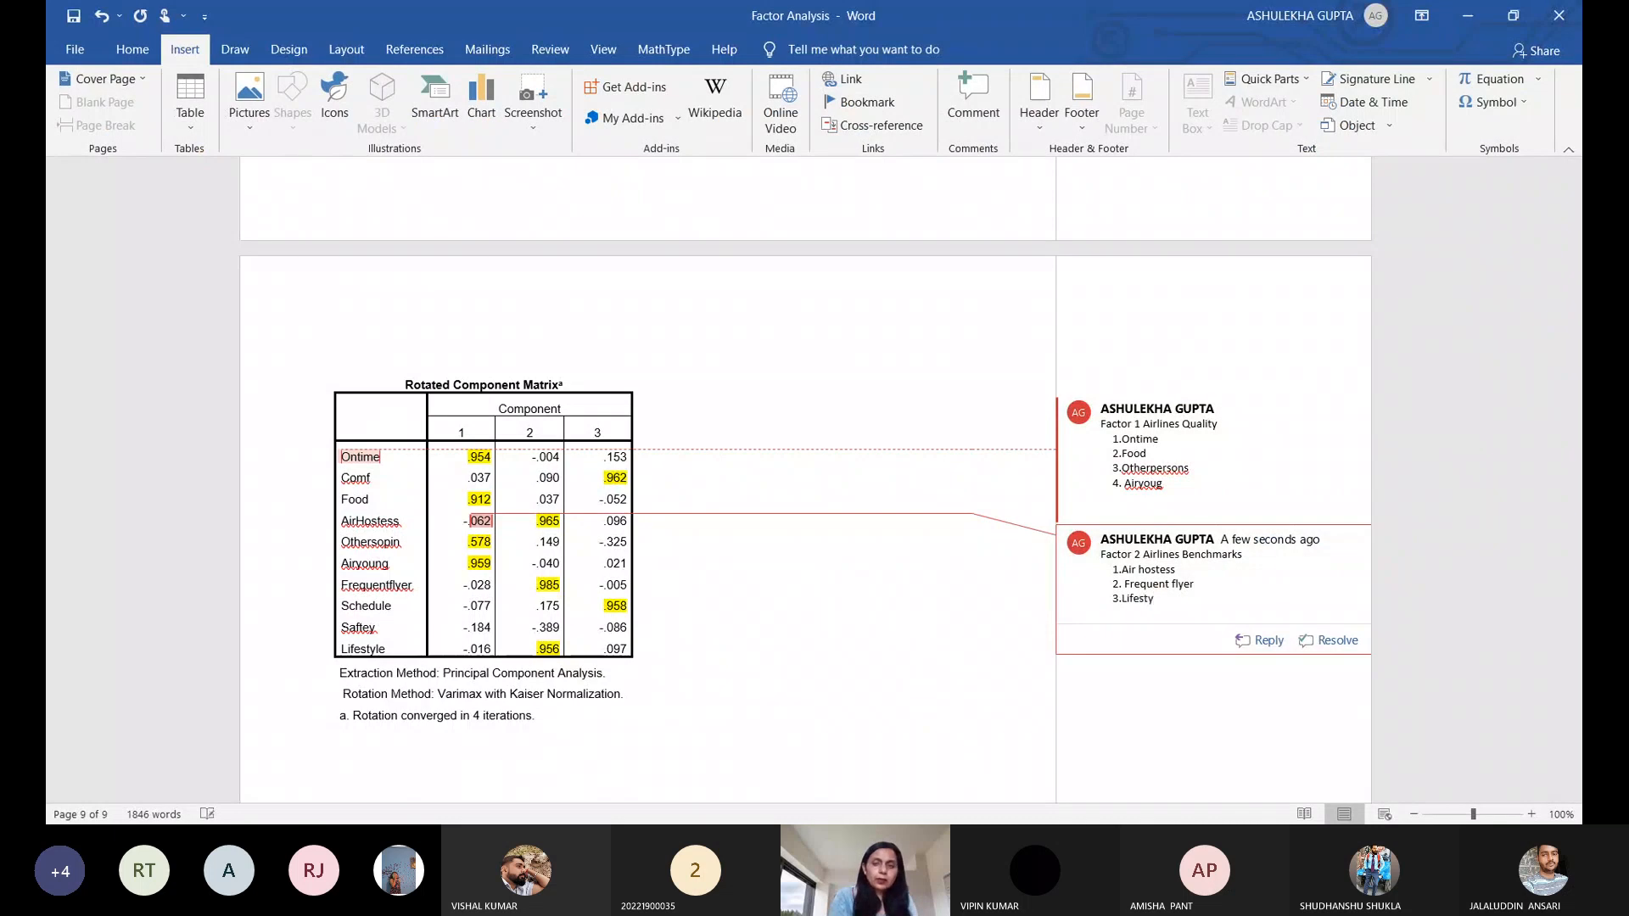
pyautogui.write('le')
pyautogui.click(1119, 599)
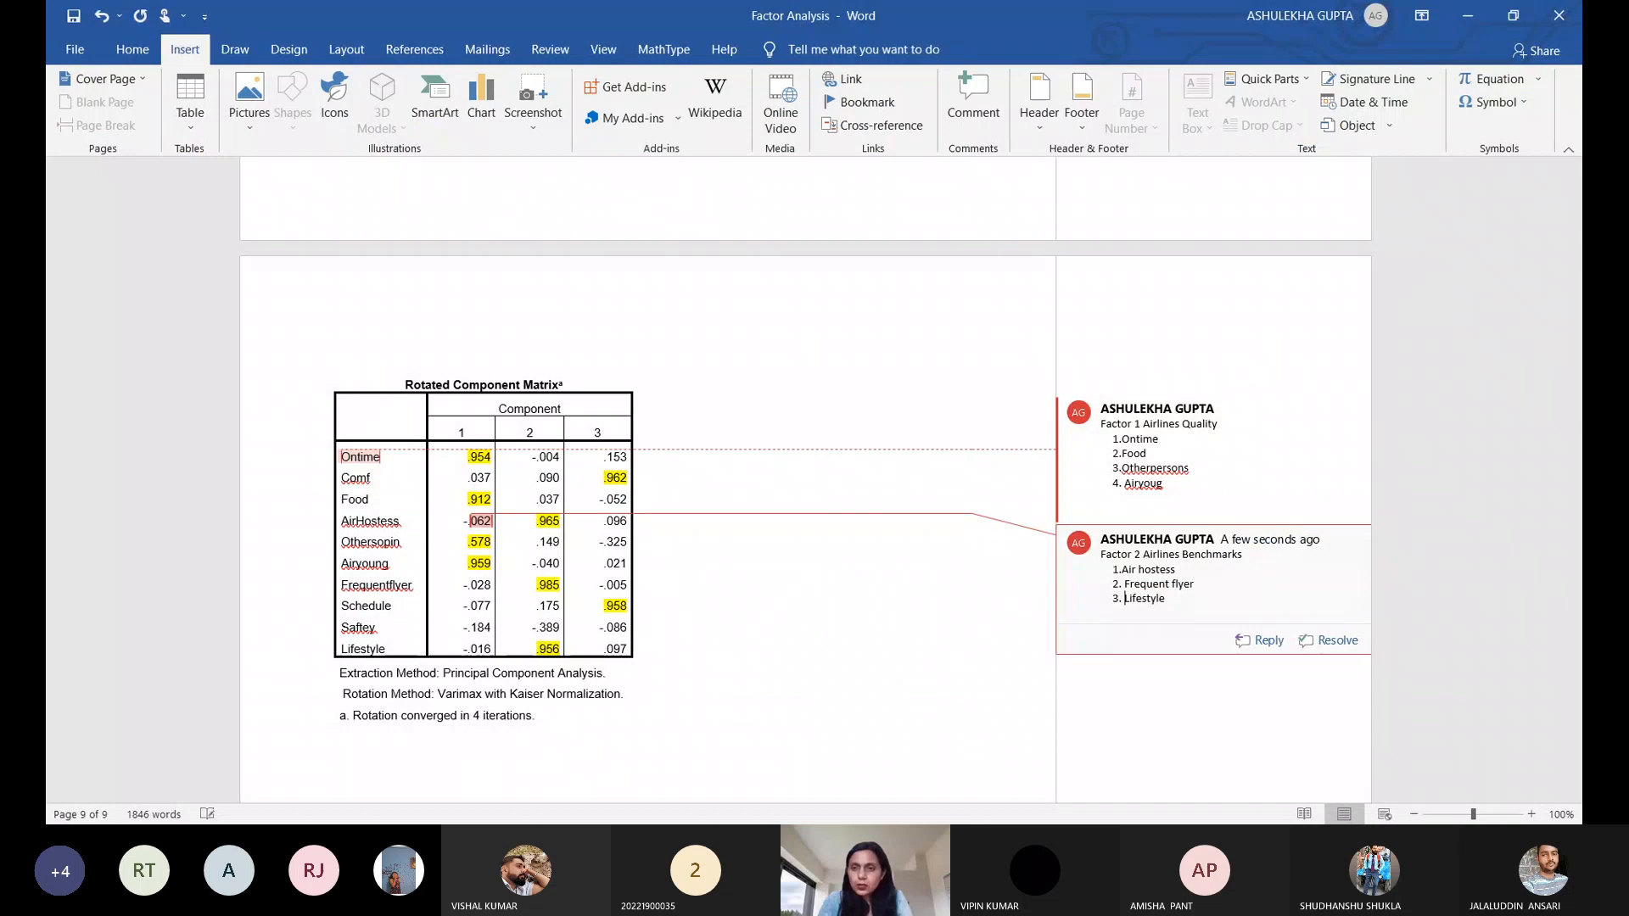
# - Replace "Airlines Benchmarks" in the Factor 2 comment's heading with "Personality"
pyautogui.click(1250, 556)
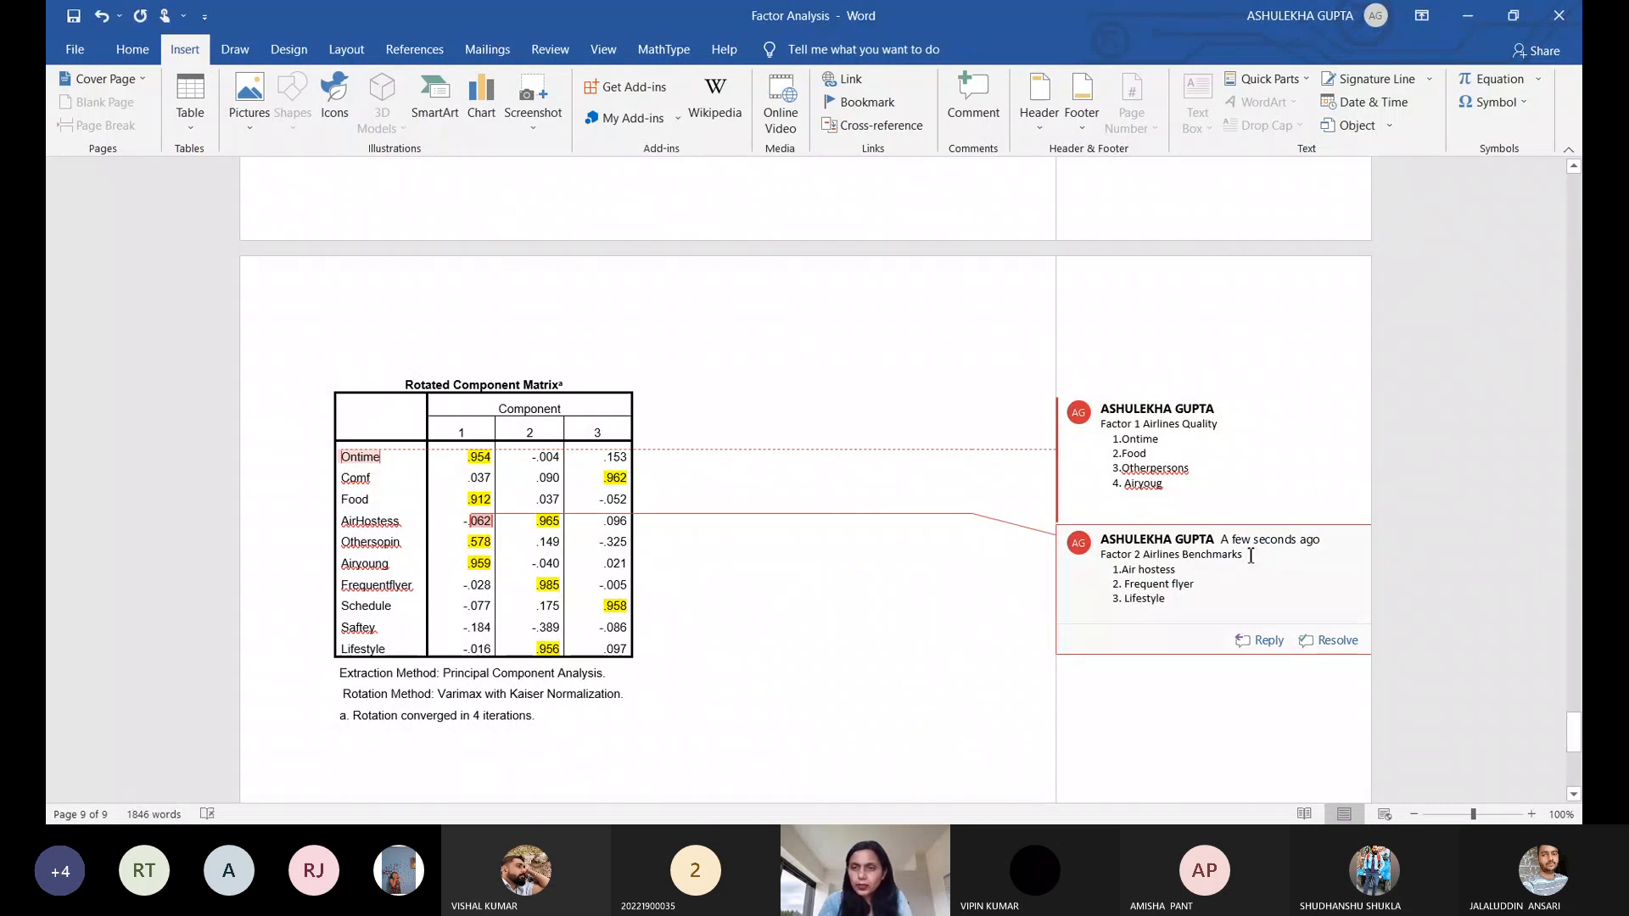
pyautogui.press('BackSpace')
pyautogui.press('BackSpace')
pyautogui.press('BackSpace')
pyautogui.press('BackSpace')
pyautogui.press('BackSpace')
pyautogui.press('BackSpace')
pyautogui.press('BackSpace')
pyautogui.press('BackSpace')
pyautogui.press('BackSpace')
pyautogui.press('BackSpace')
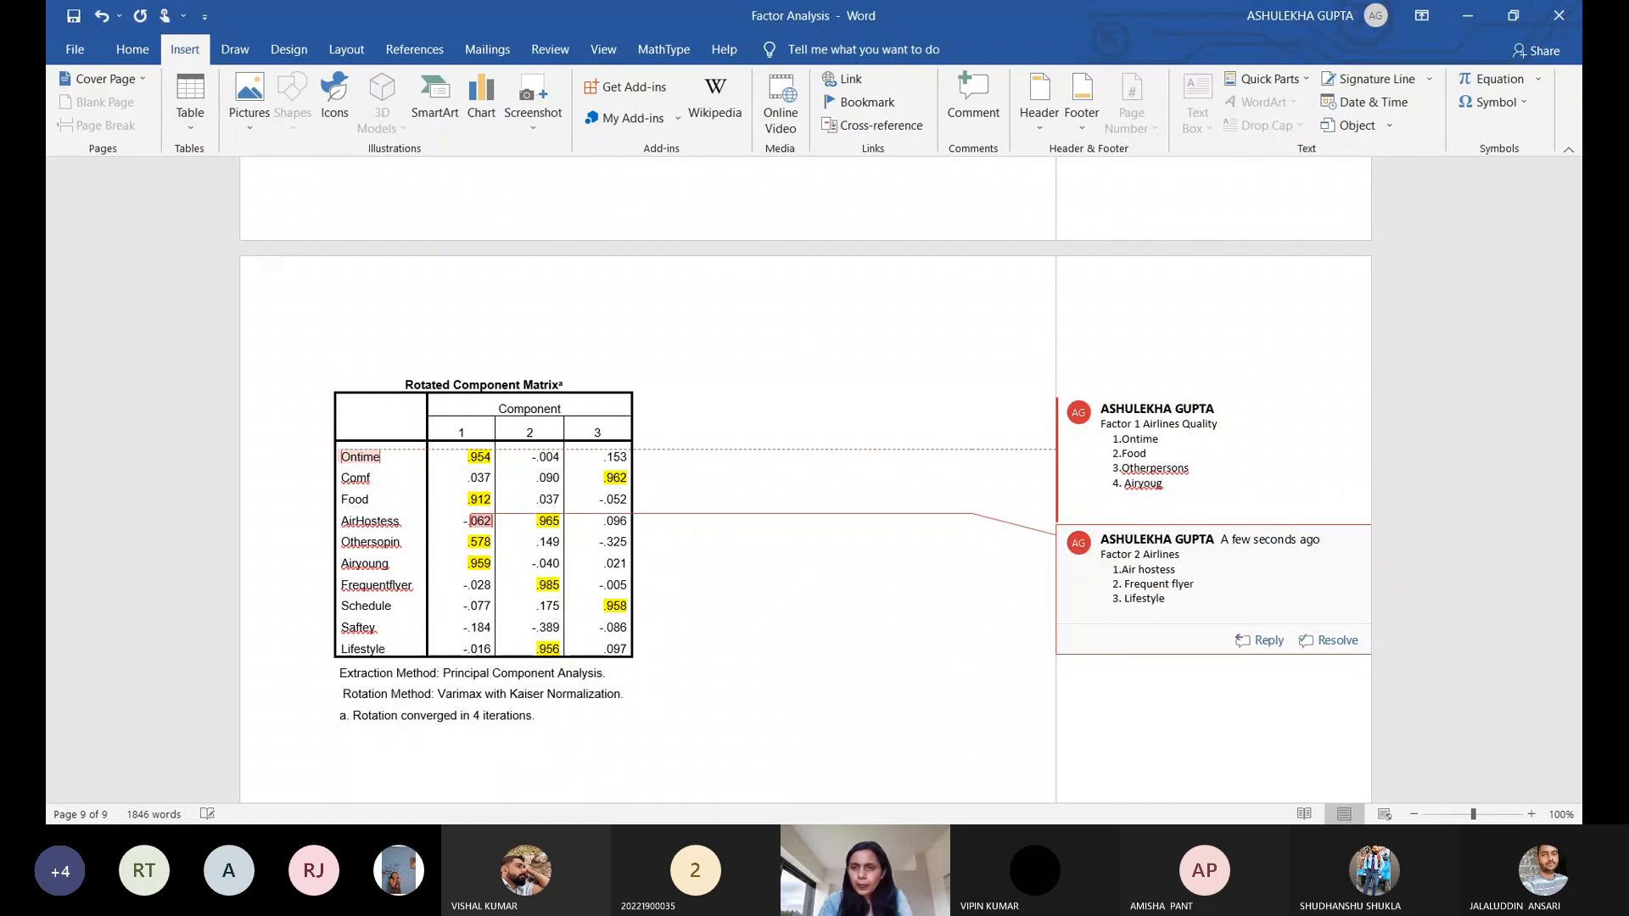
pyautogui.press('BackSpace')
pyautogui.press('BackSpace')
pyautogui.press('BackSpace')
pyautogui.press('BackSpace')
pyautogui.press('BackSpace')
pyautogui.press('BackSpace')
pyautogui.press('BackSpace')
pyautogui.press('BackSpace')
pyautogui.press('BackSpace')
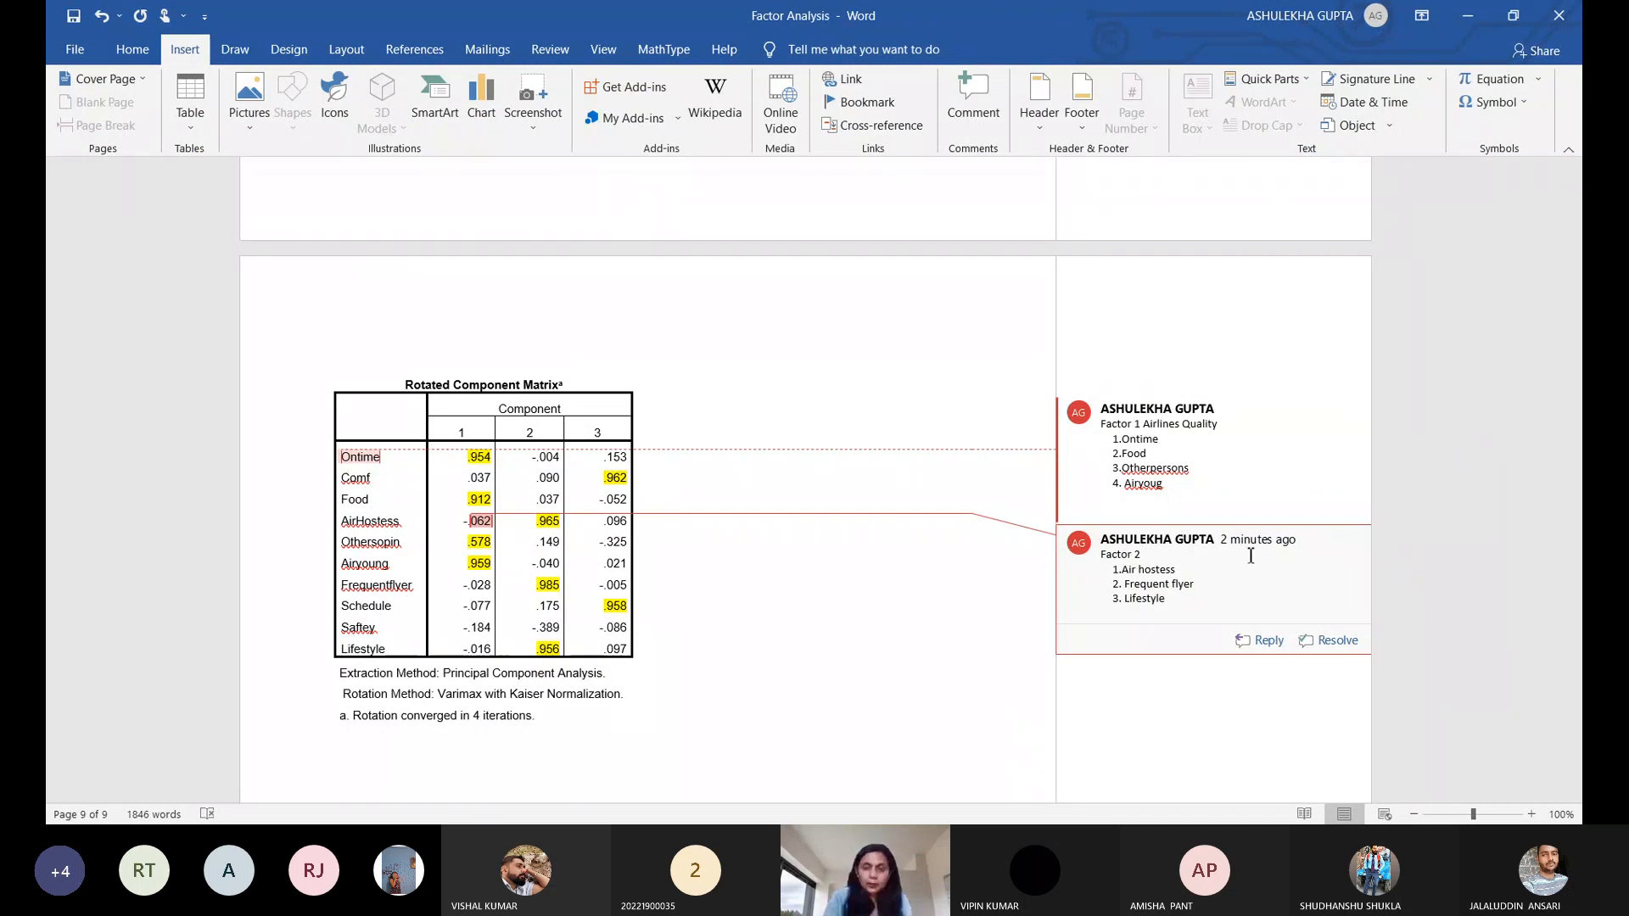
pyautogui.write('Personality')
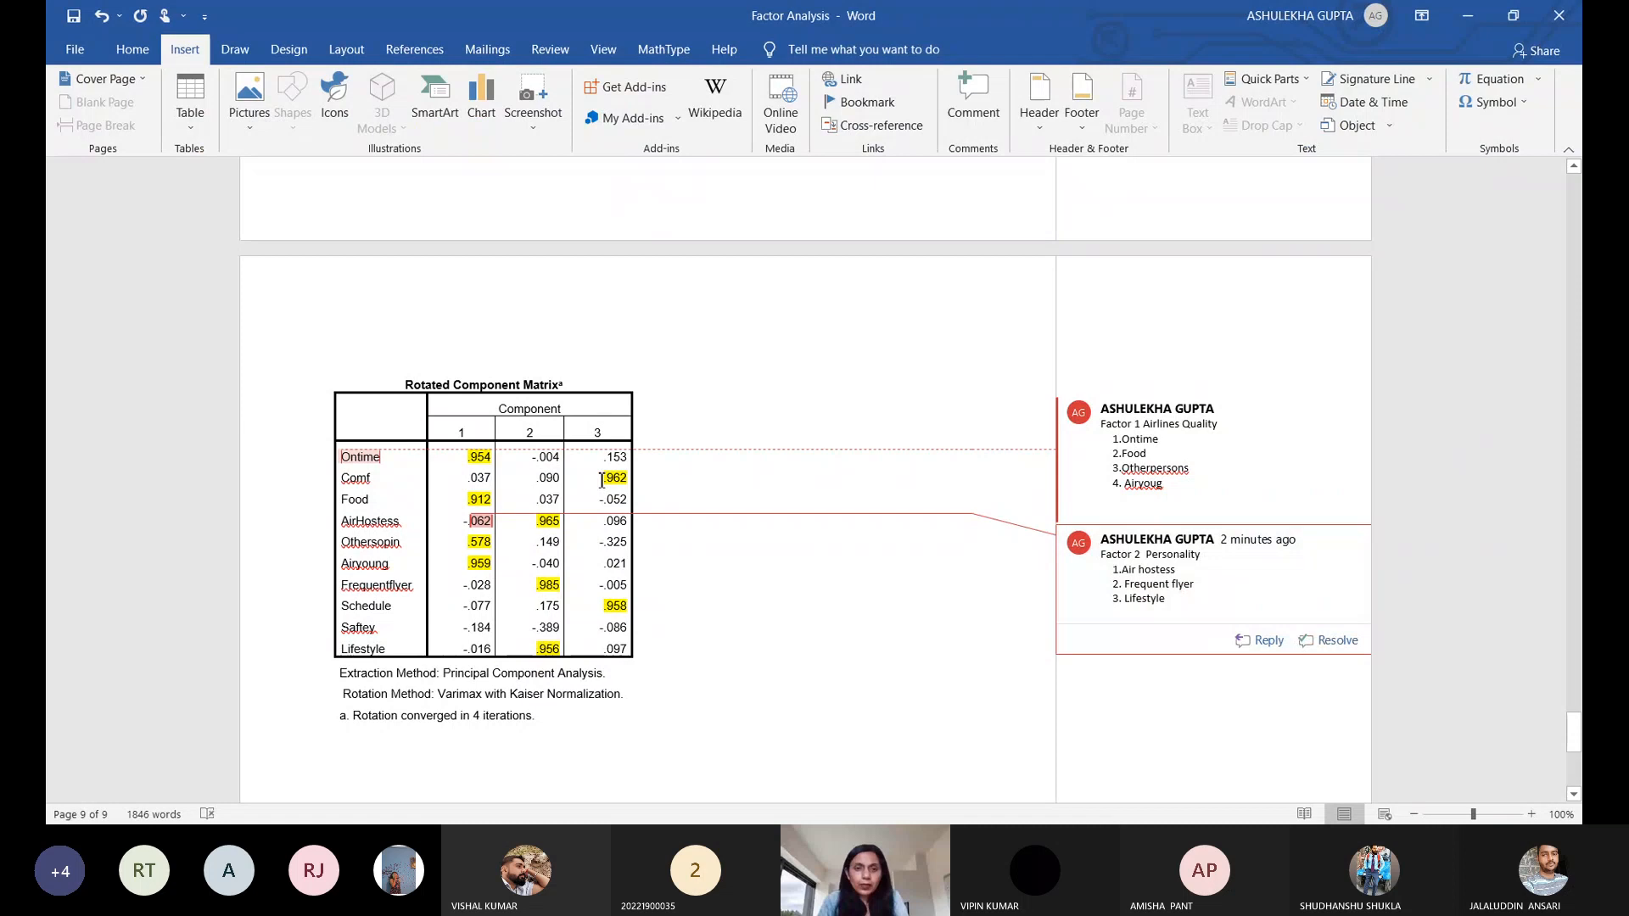
# - Insert a comment on the Schedule row's component 3 loading in the Rotated Component Matrix, starting its heading with "Factor 3"
pyautogui.click(614, 612)
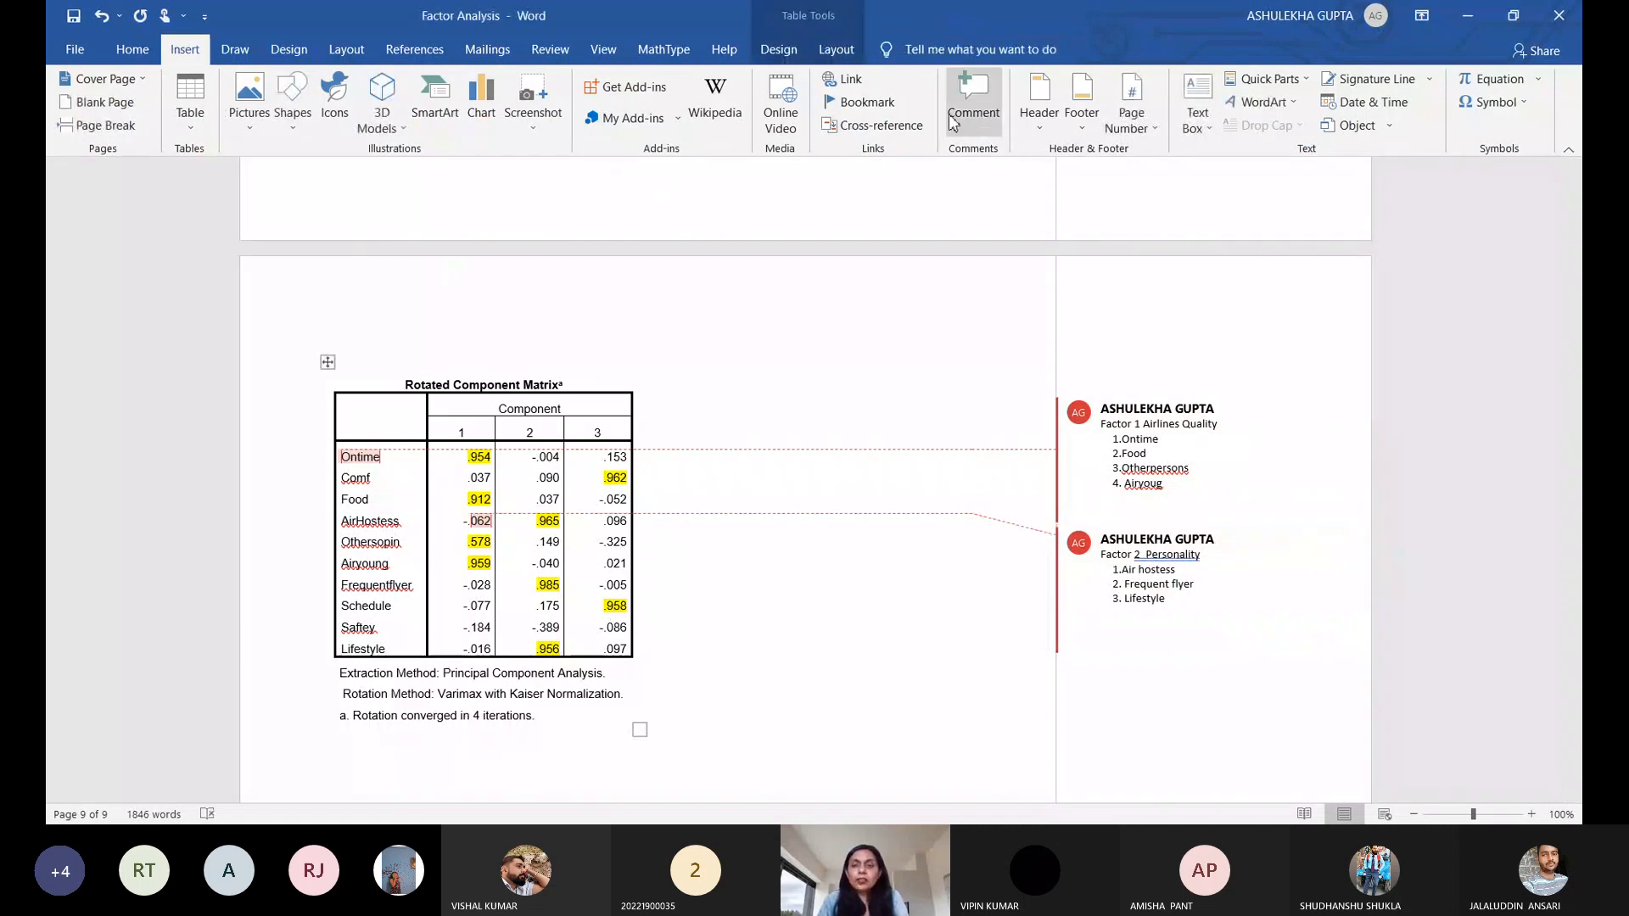
pyautogui.click(952, 123)
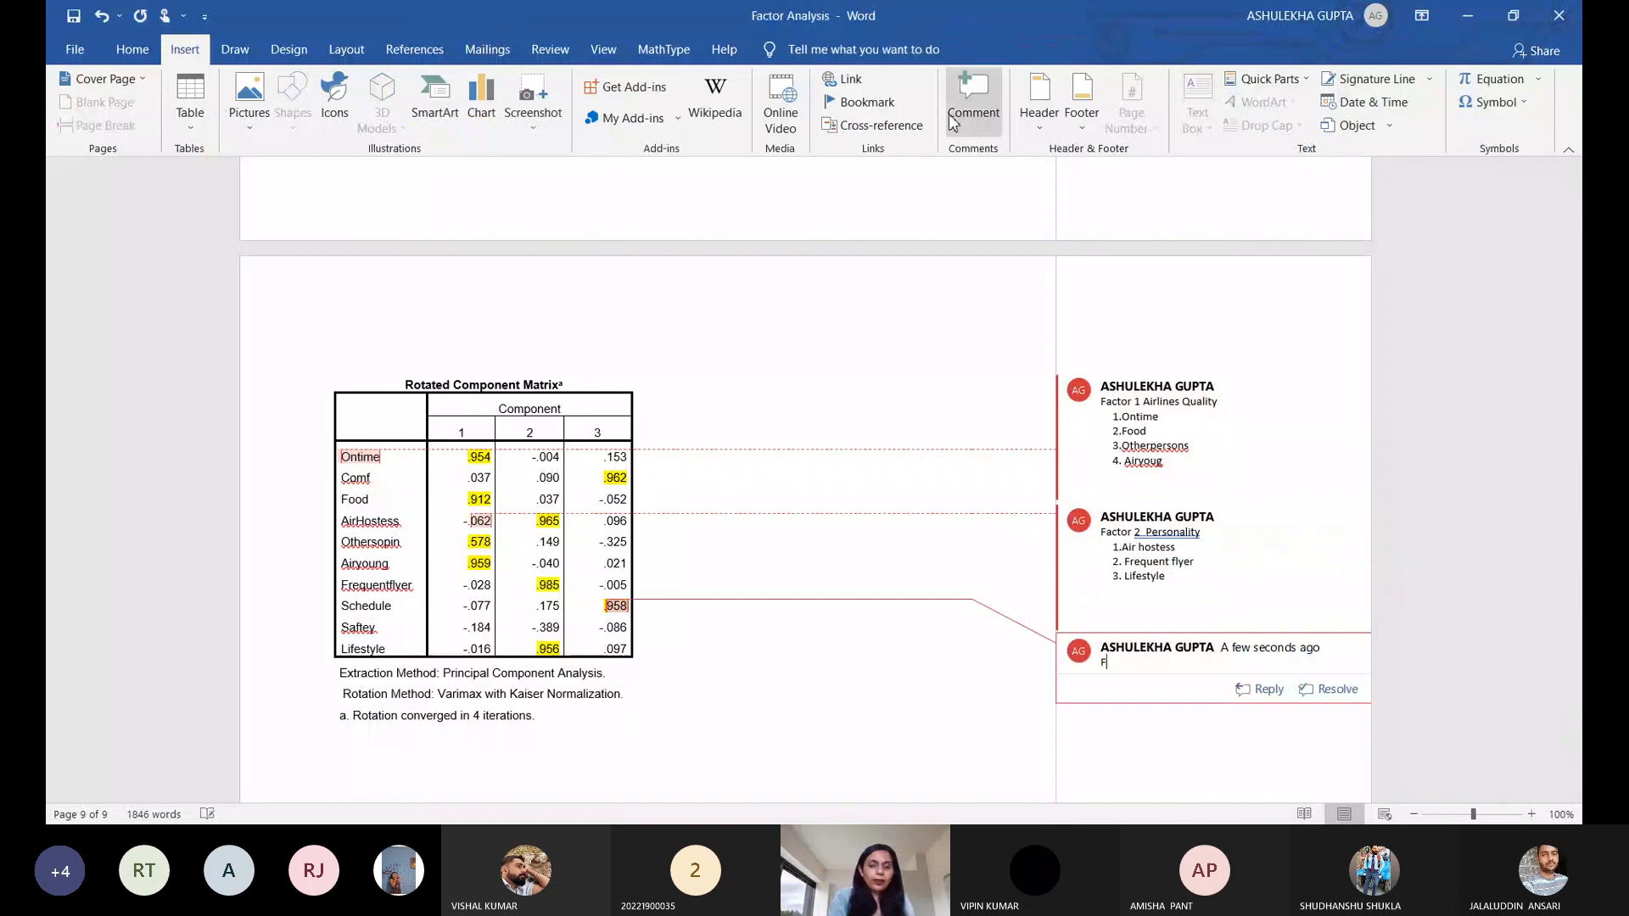
pyautogui.write('Facto')
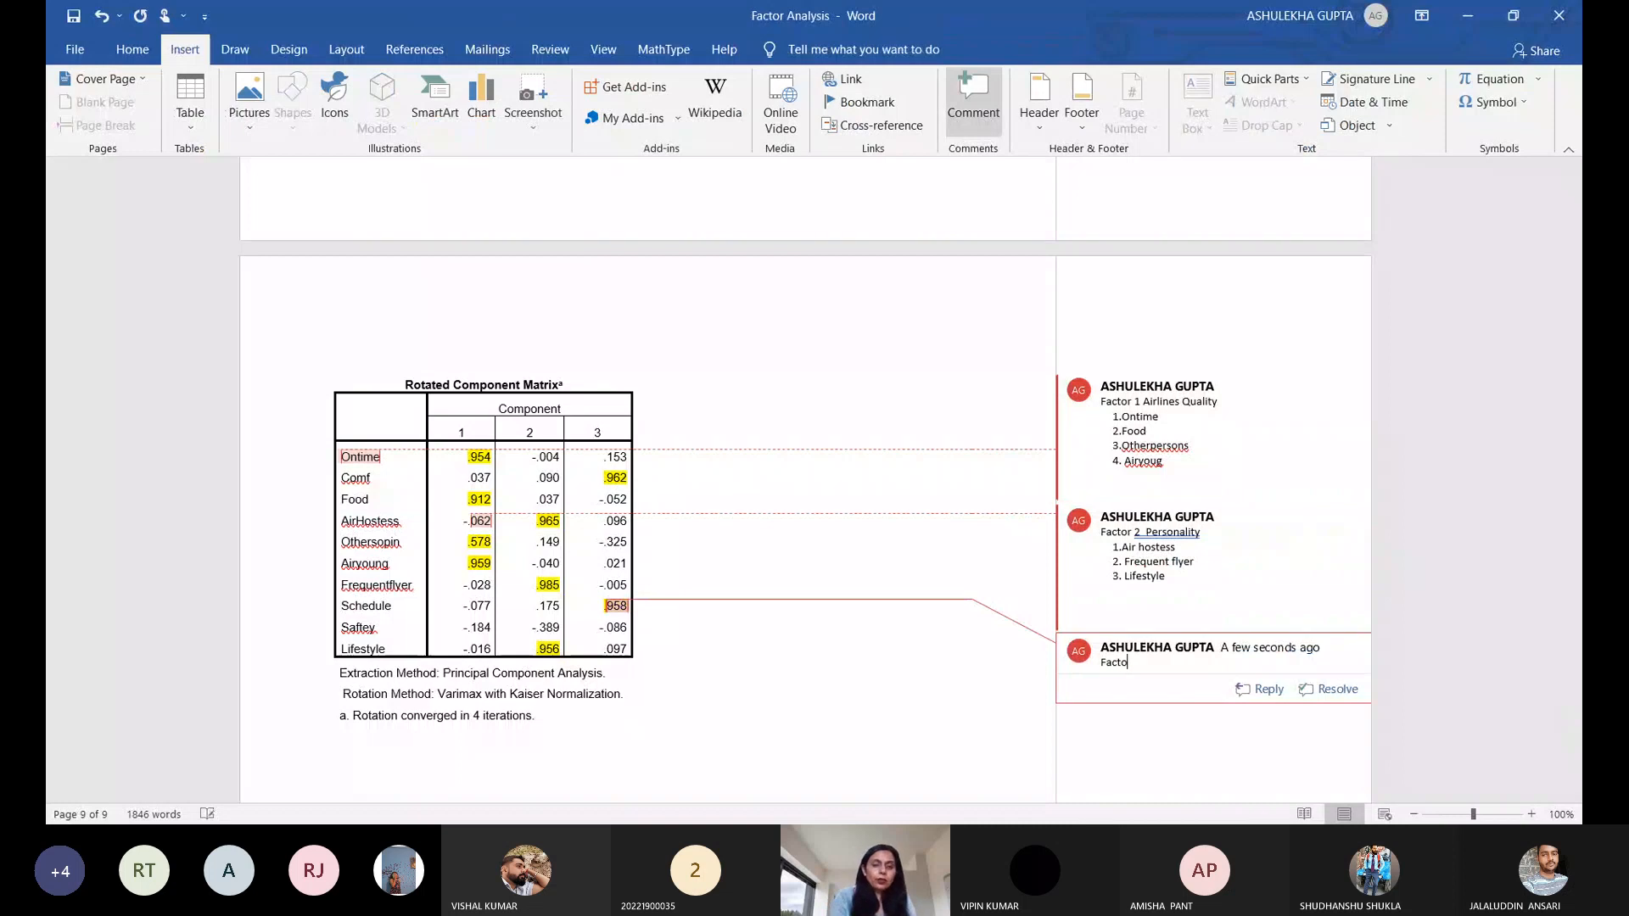
pyautogui.write('r 3')
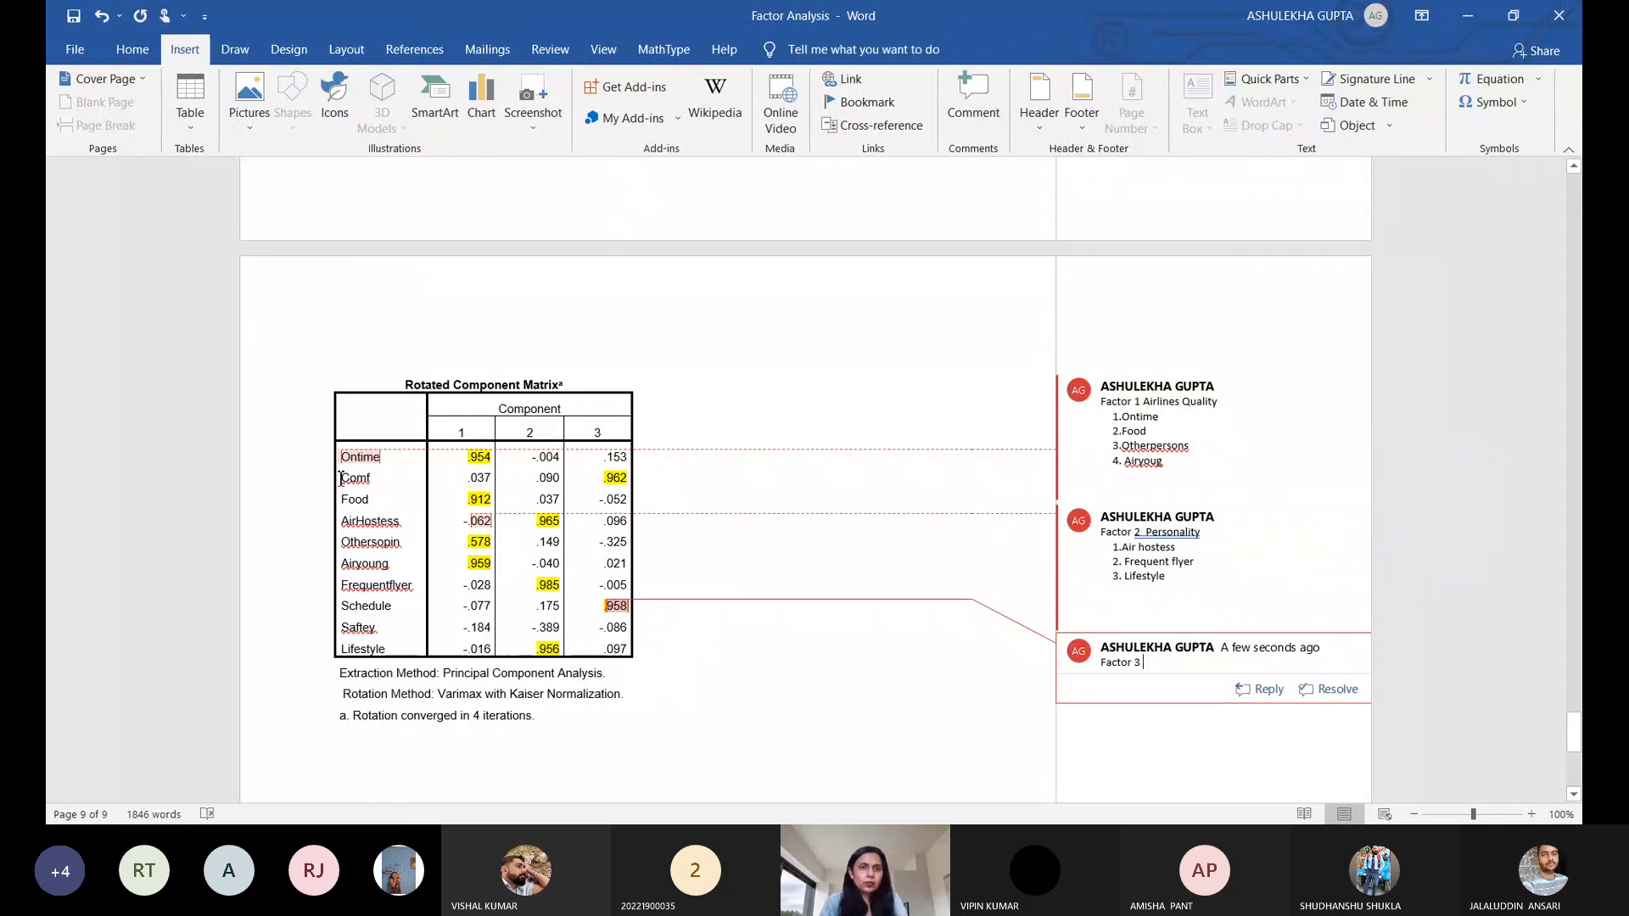
# - Highlight the Comf and Schedule rows of the Rotated Component Matrix in bright green
pyautogui.click(597, 468)
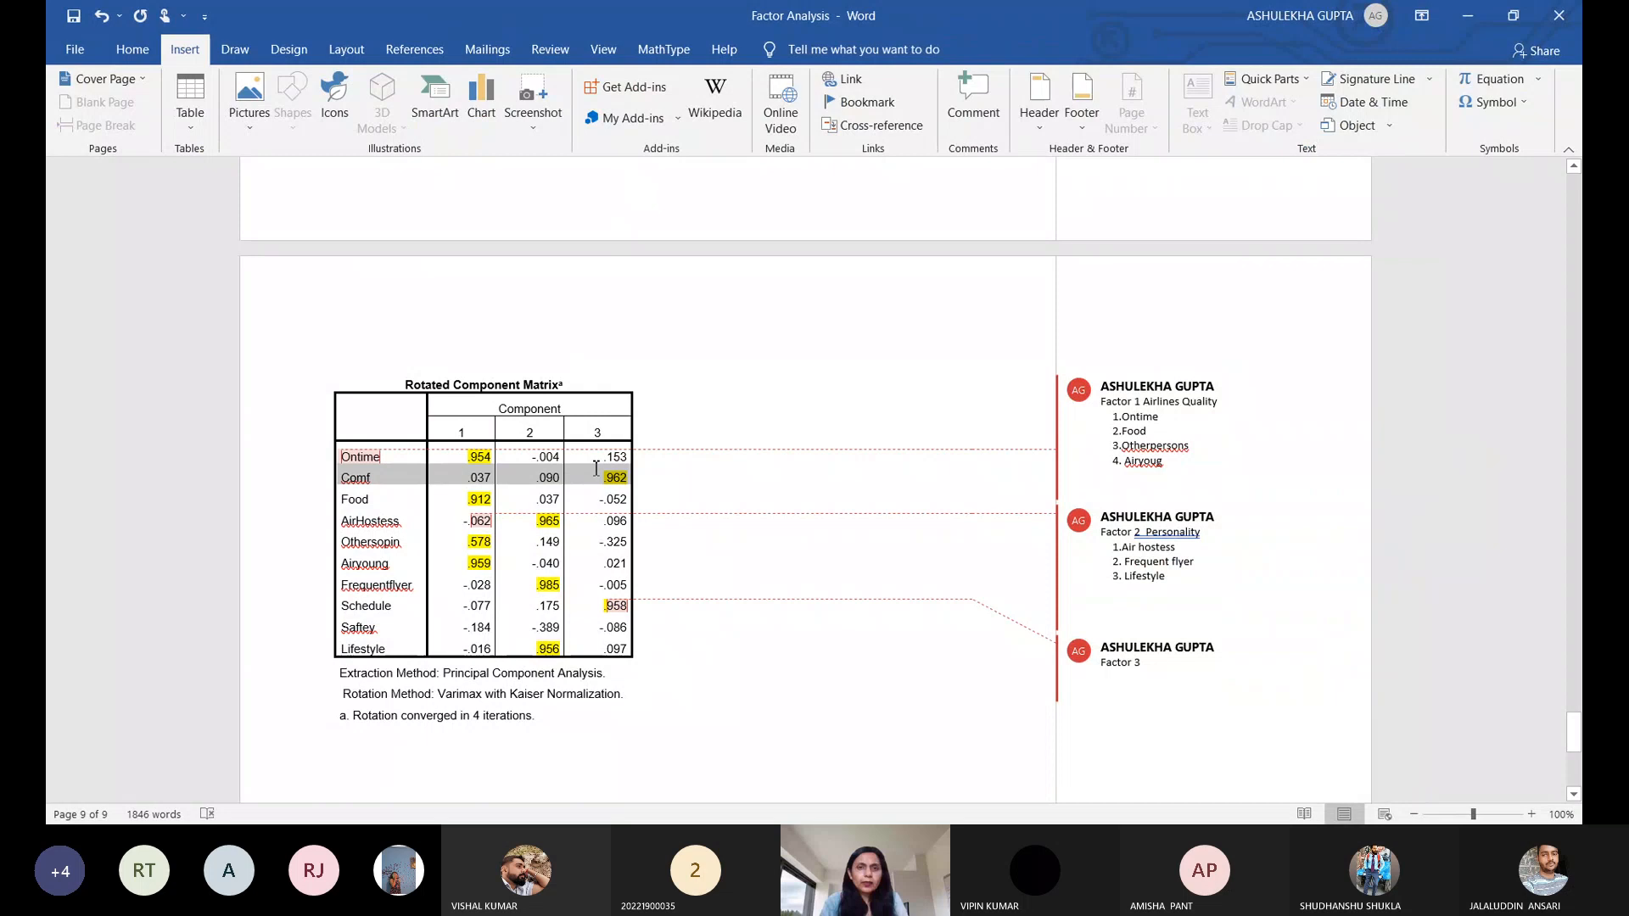
pyautogui.click(131, 50)
pyautogui.click(450, 118)
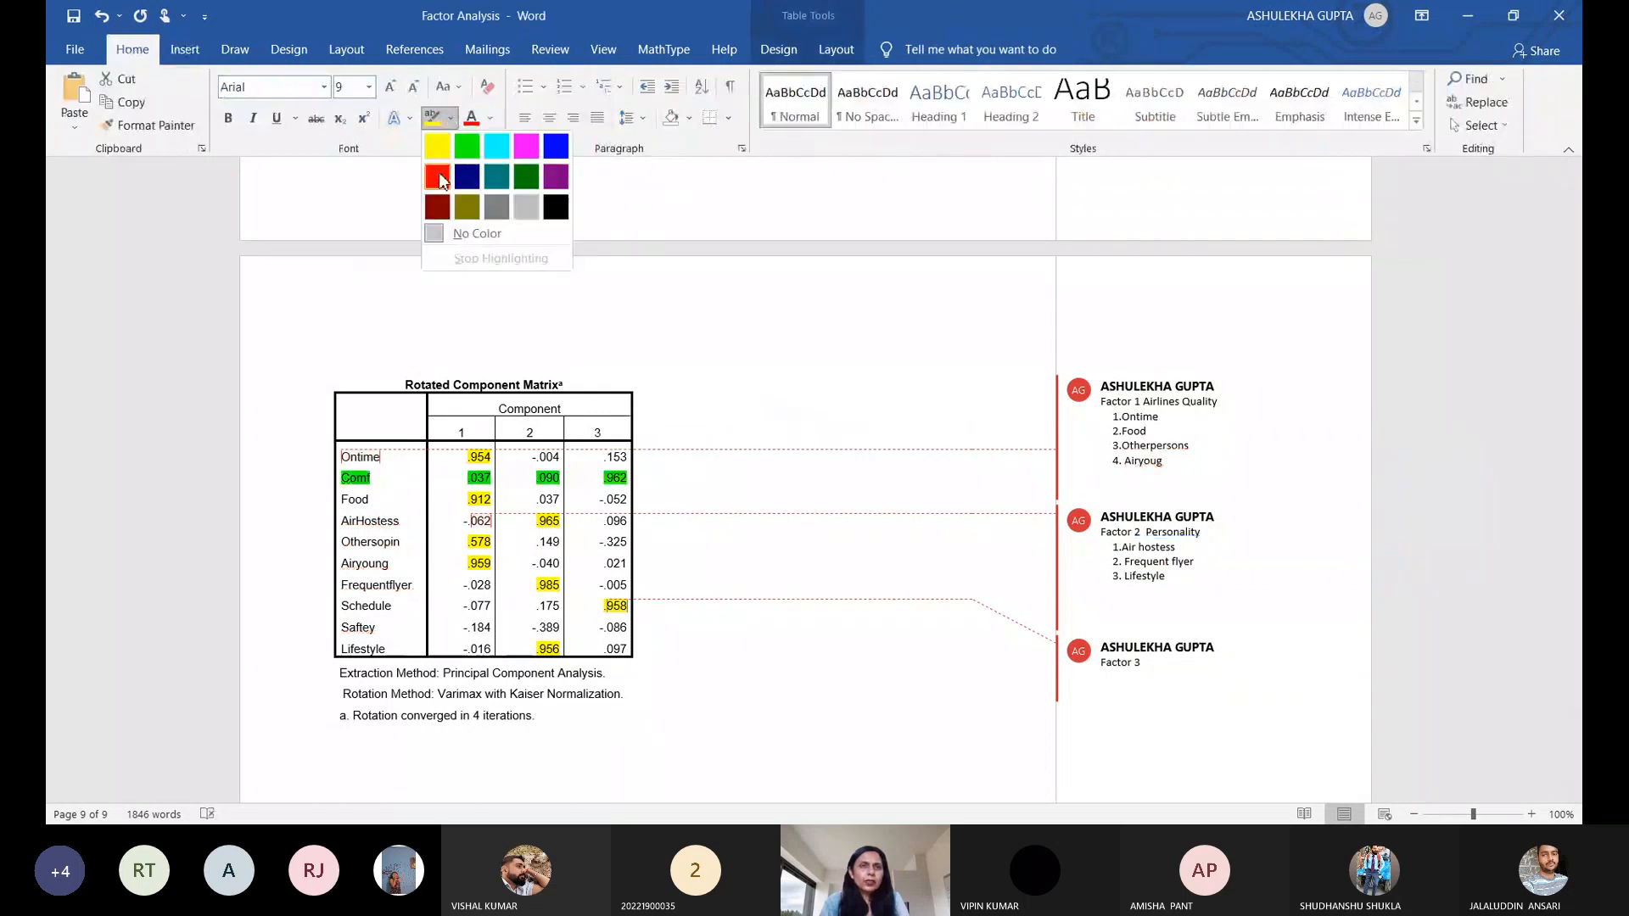
pyautogui.click(466, 146)
pyautogui.click(643, 562)
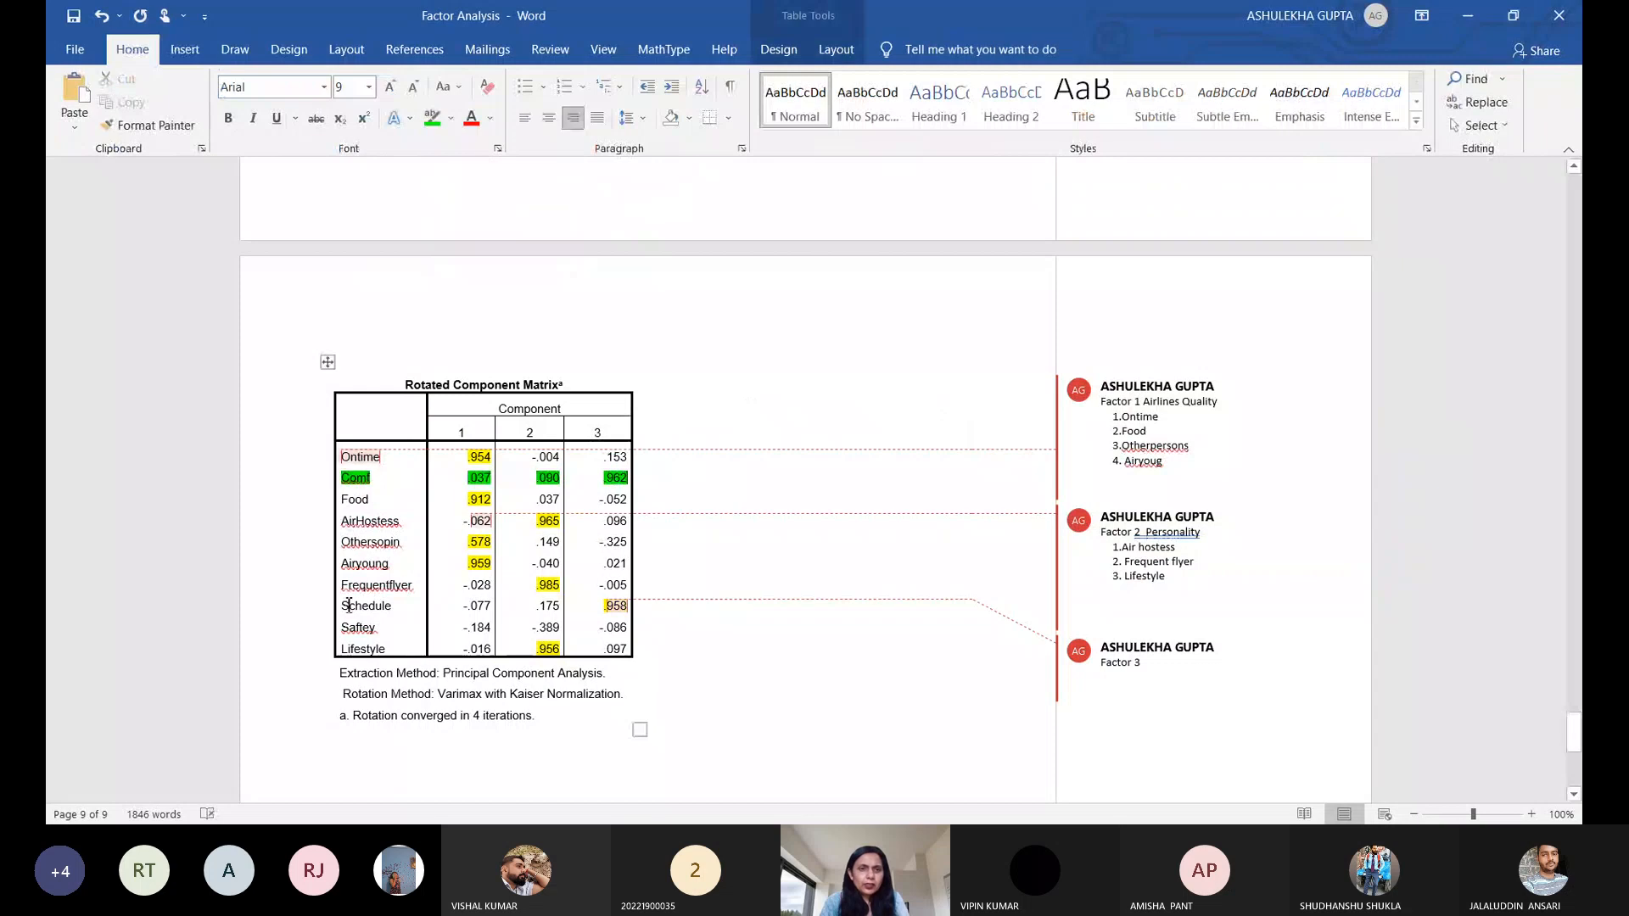
pyautogui.moveTo(349, 605); pyautogui.dragTo(600, 613)
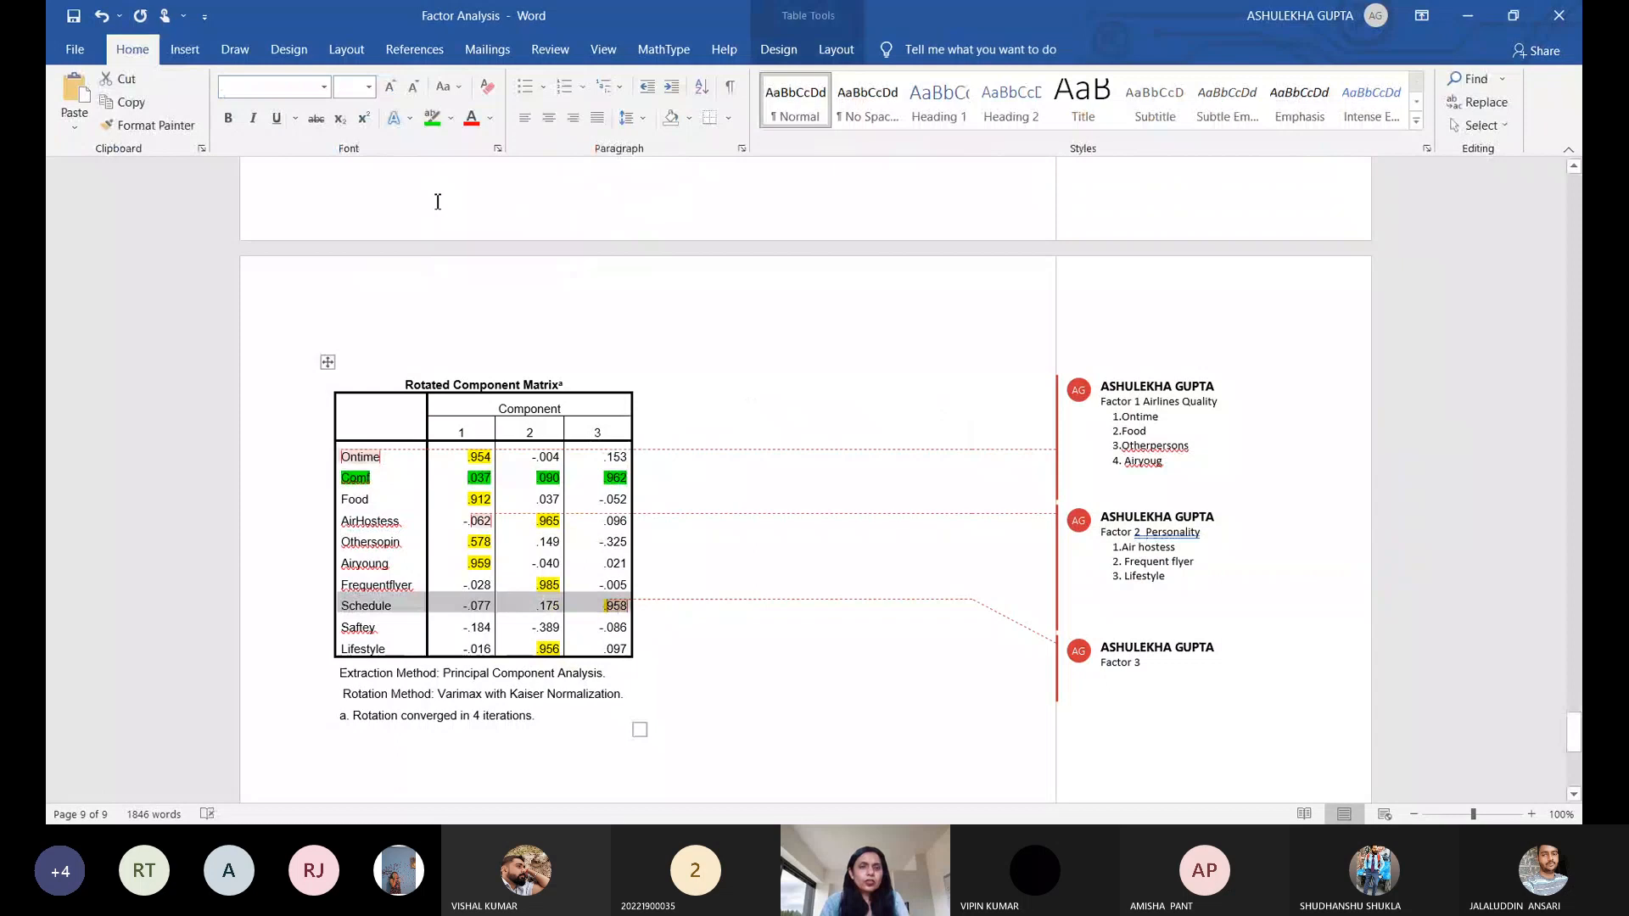
pyautogui.click(431, 119)
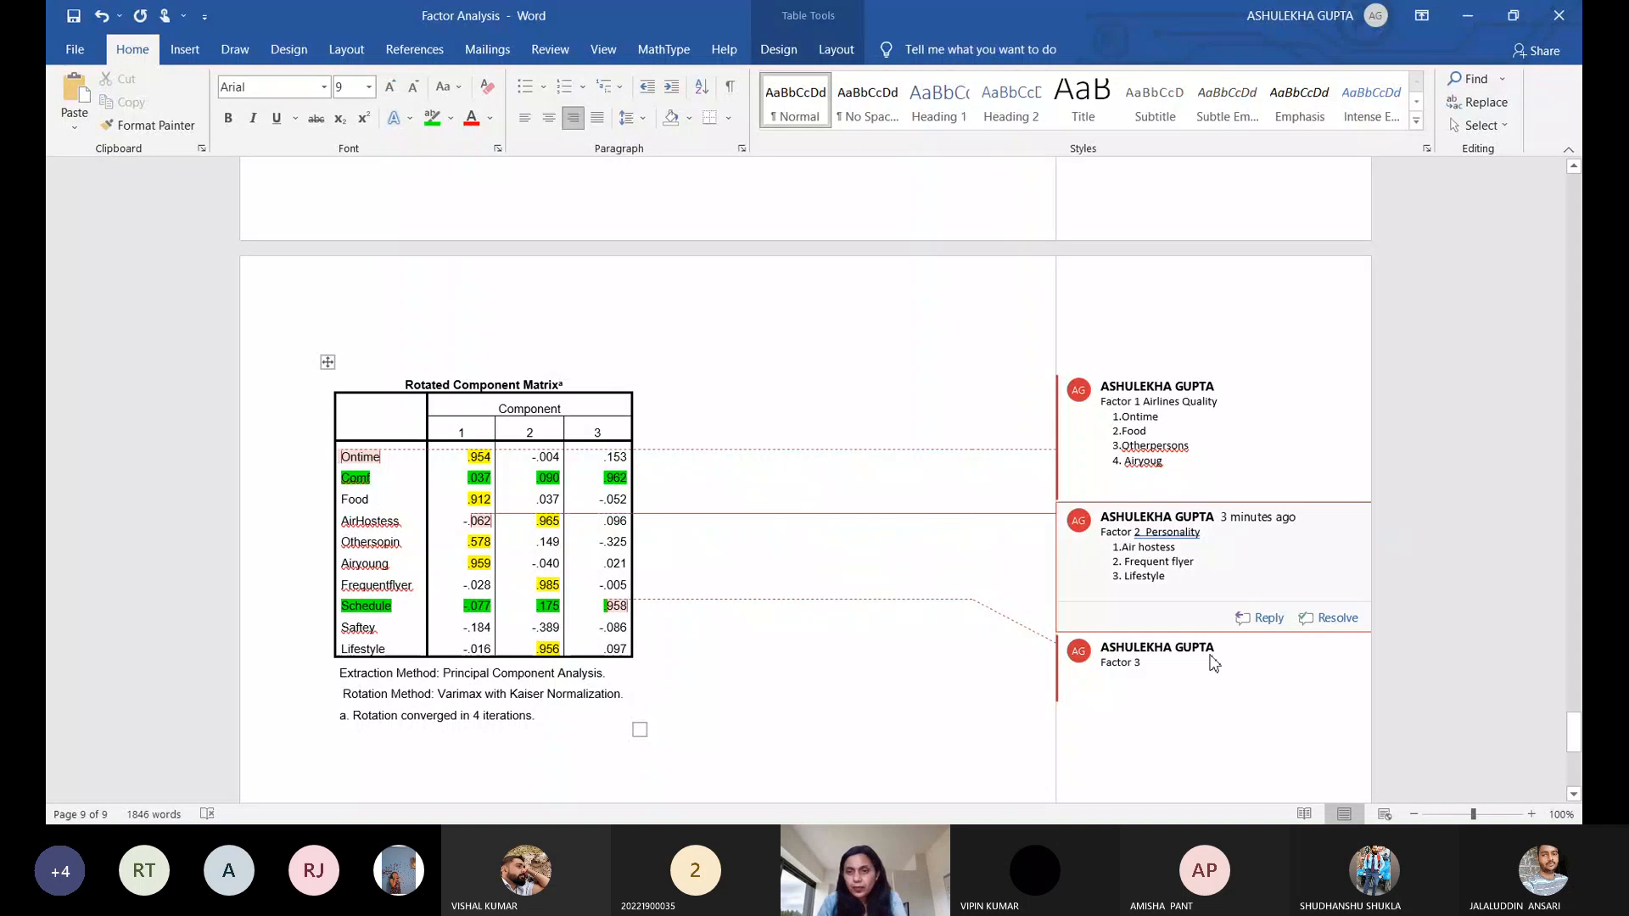
# - Complete the Factor 3 comment's heading with "Comfort" and add a numbered list with "Comfort" and "Schedule" below it
pyautogui.click(1163, 667)
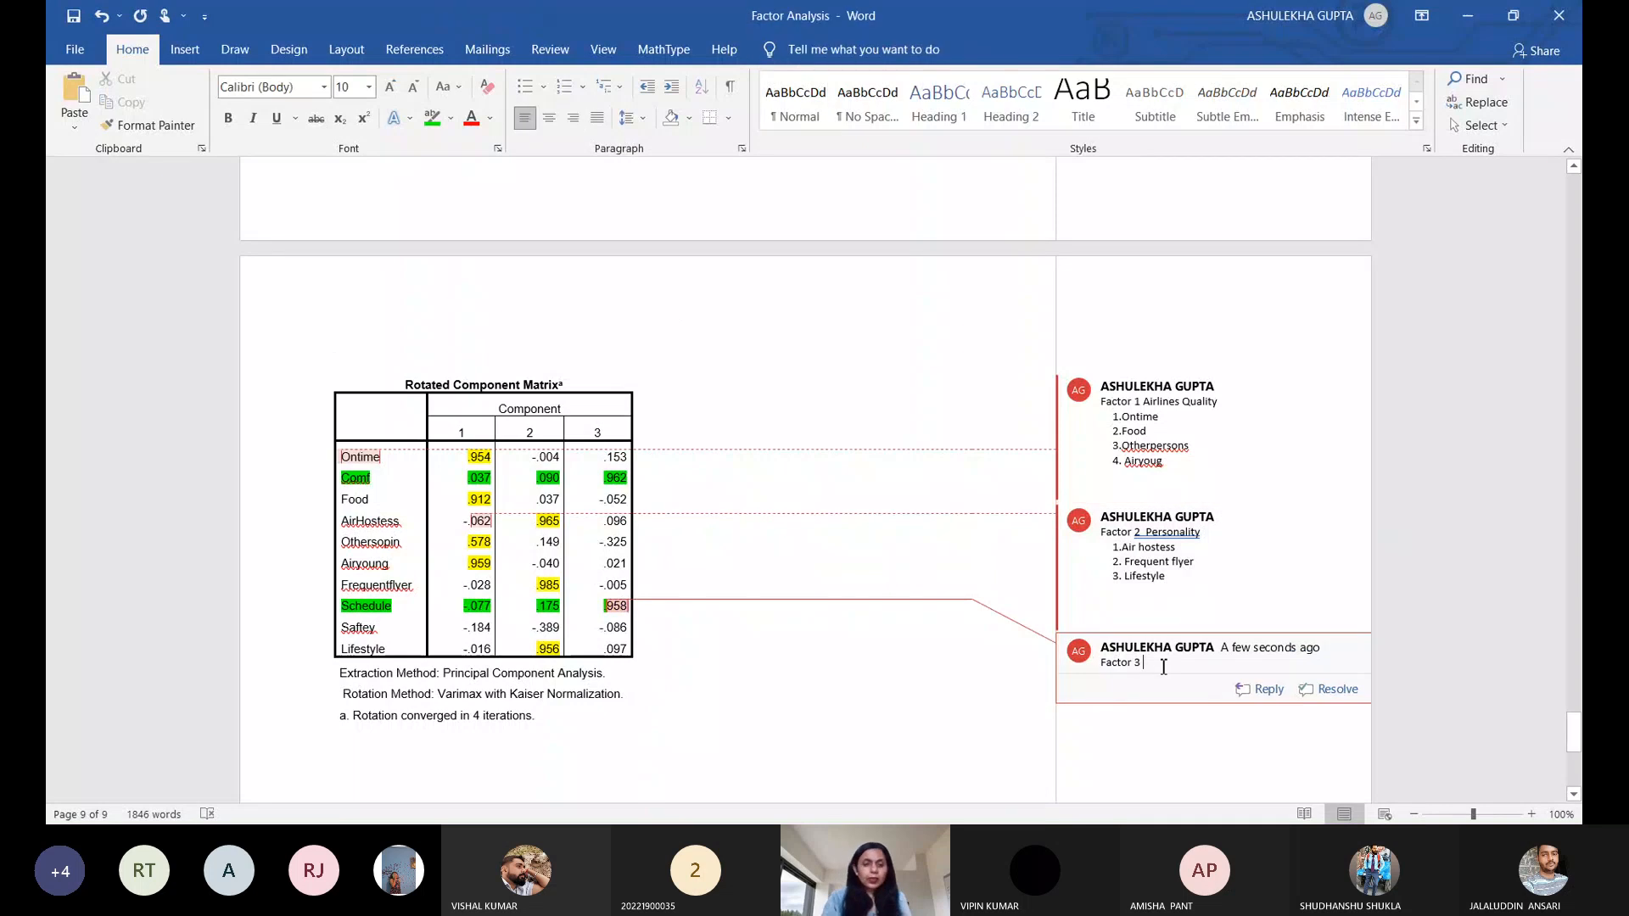
pyautogui.write('Co')
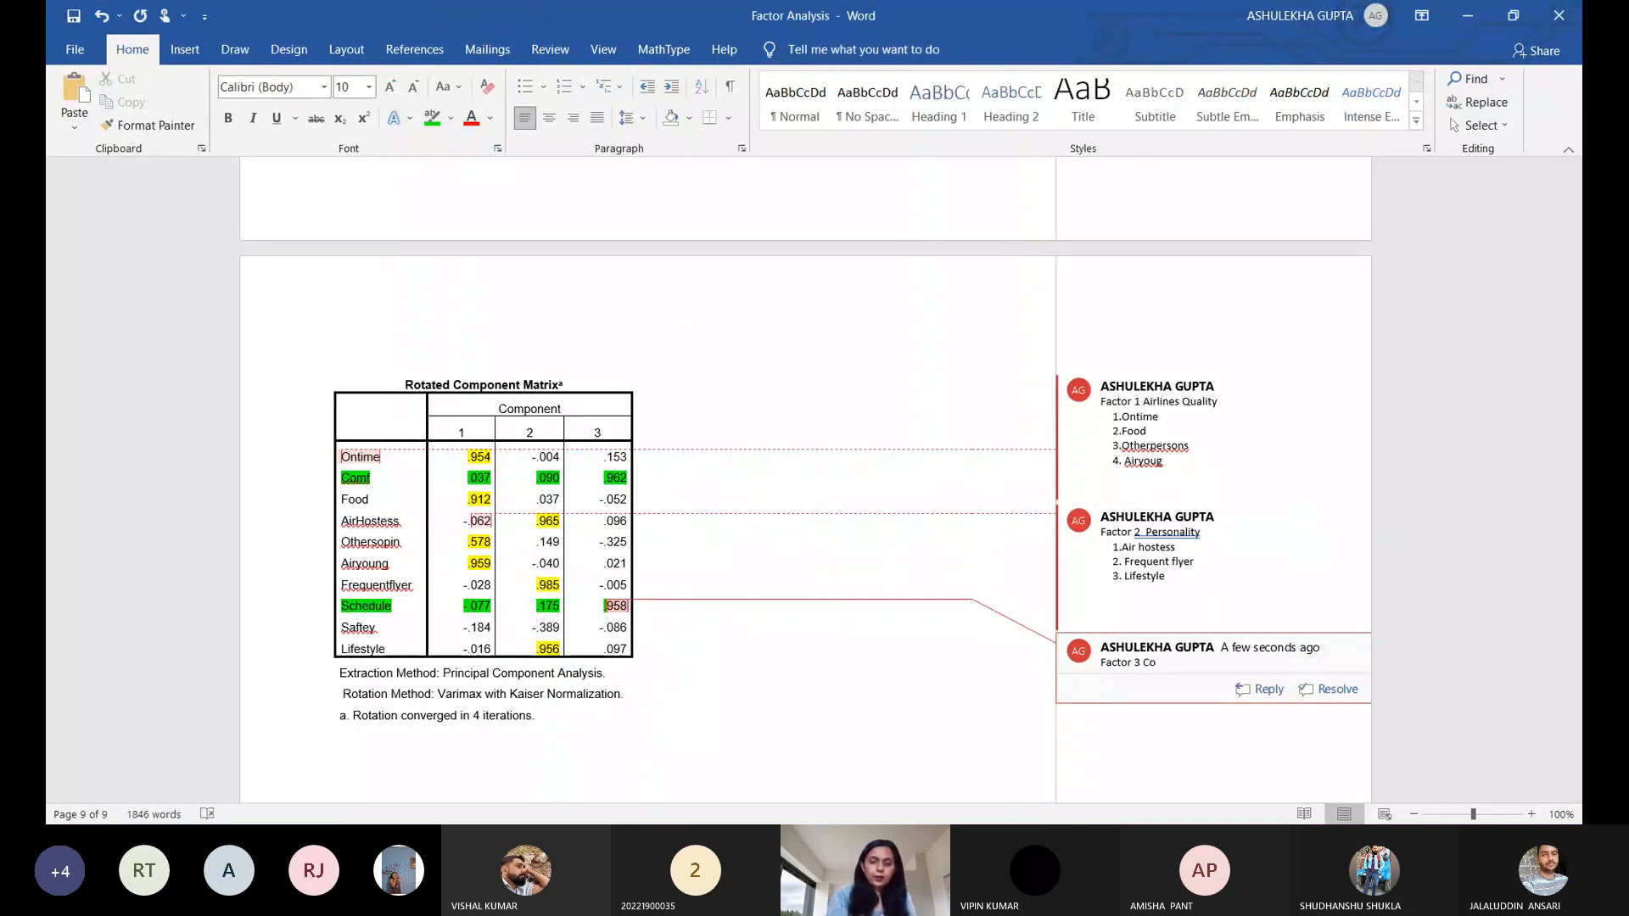
pyautogui.write('mfo')
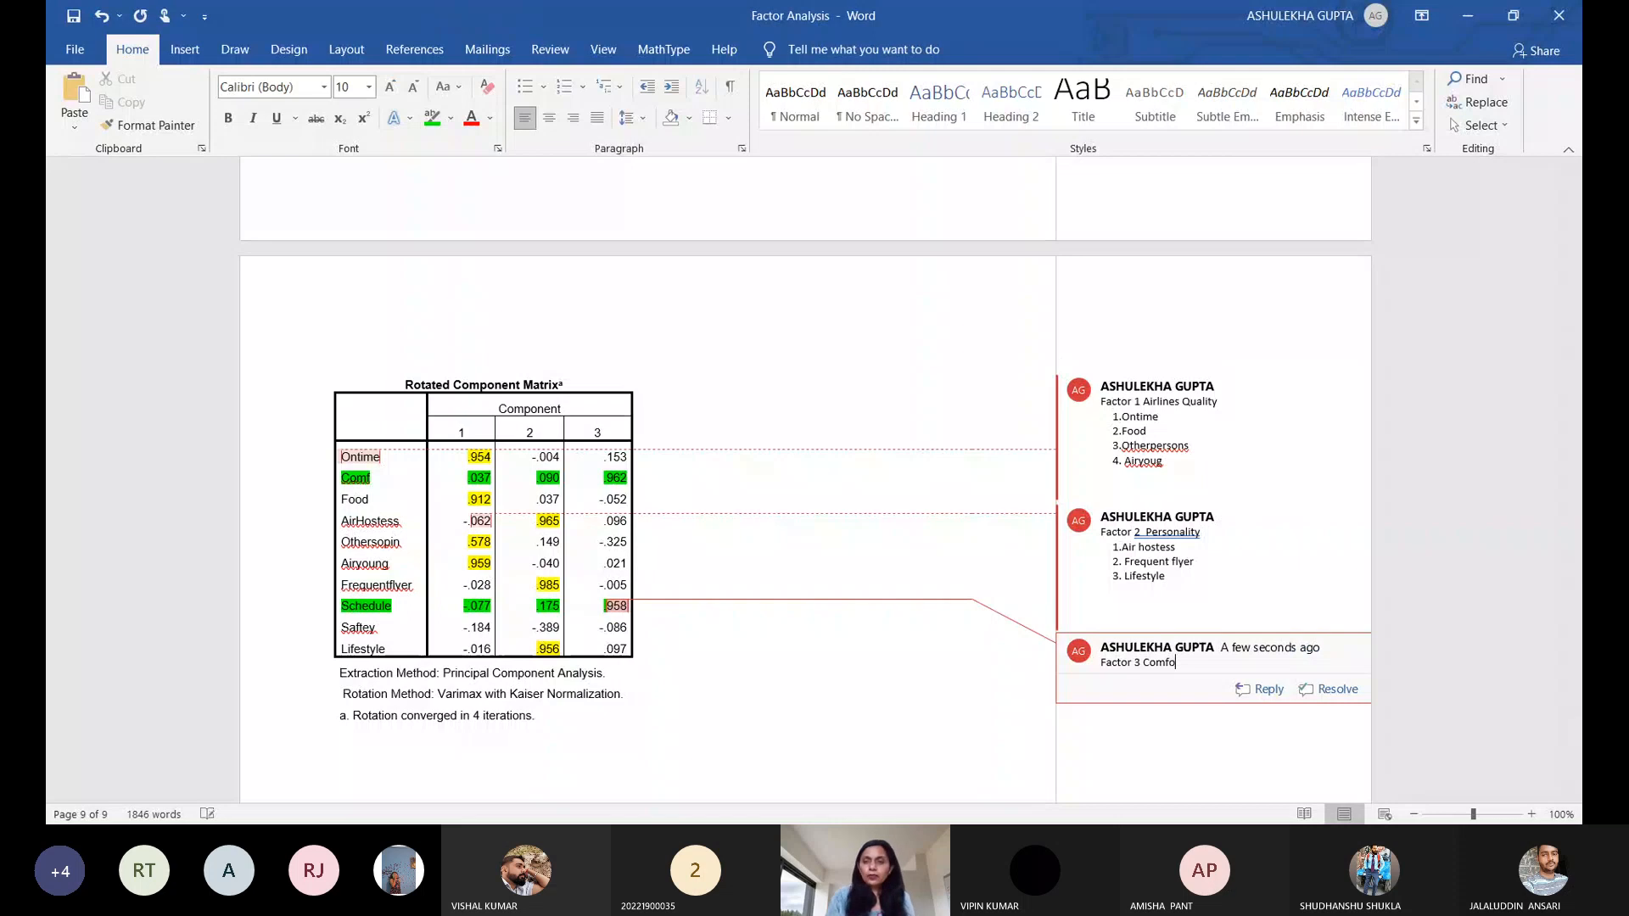
pyautogui.write('rt')
pyautogui.press('Return')
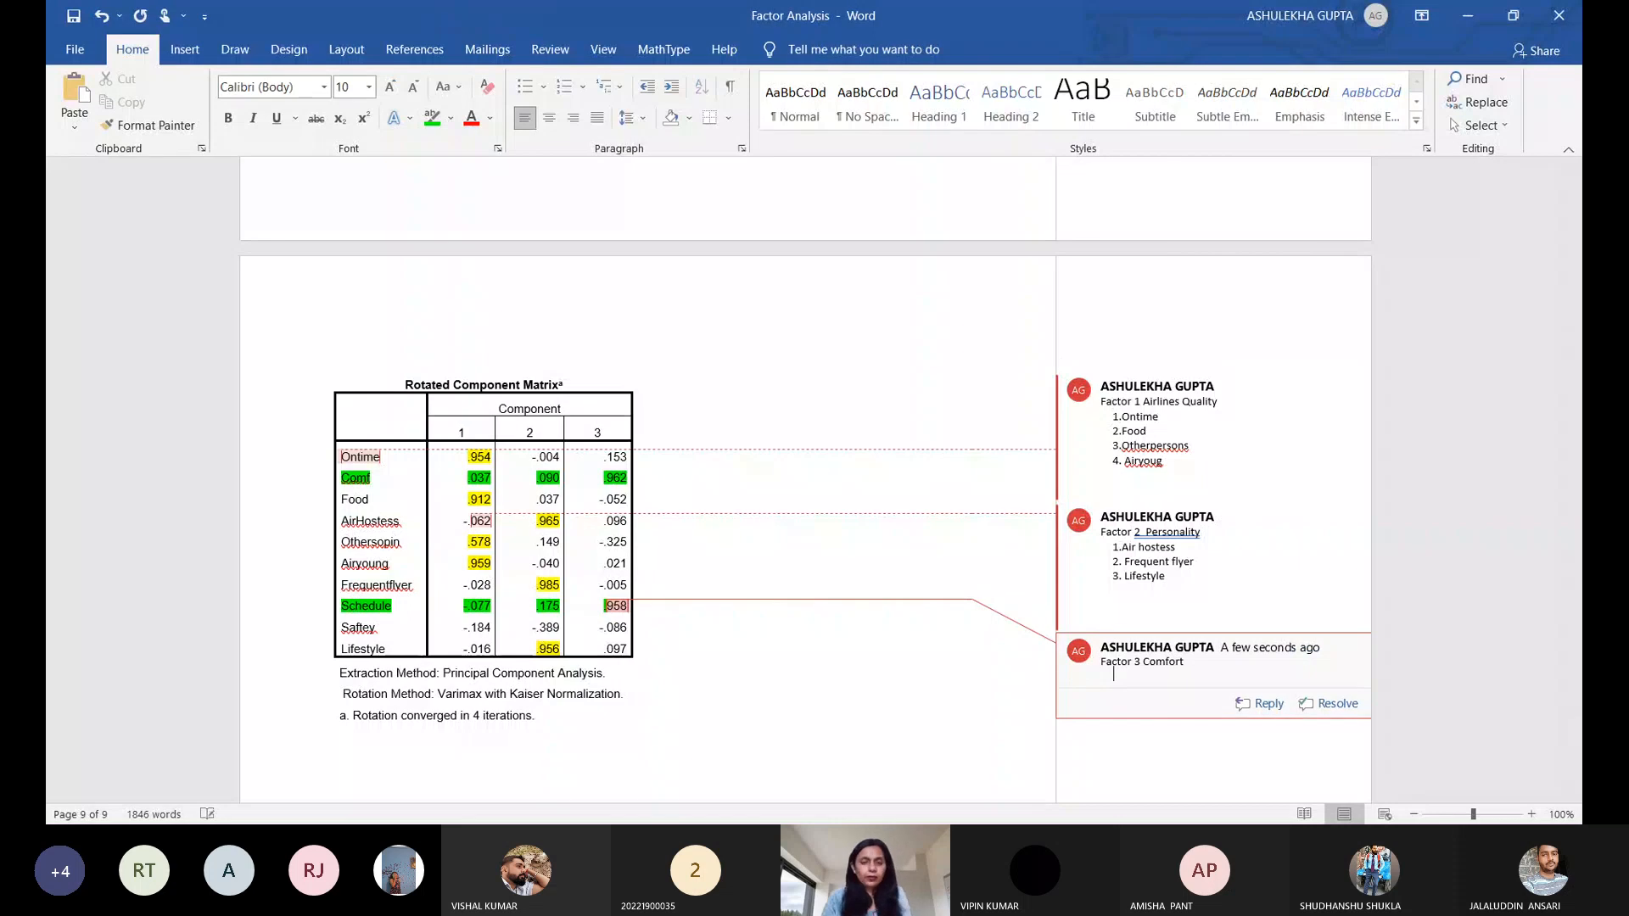
pyautogui.write('1. ')
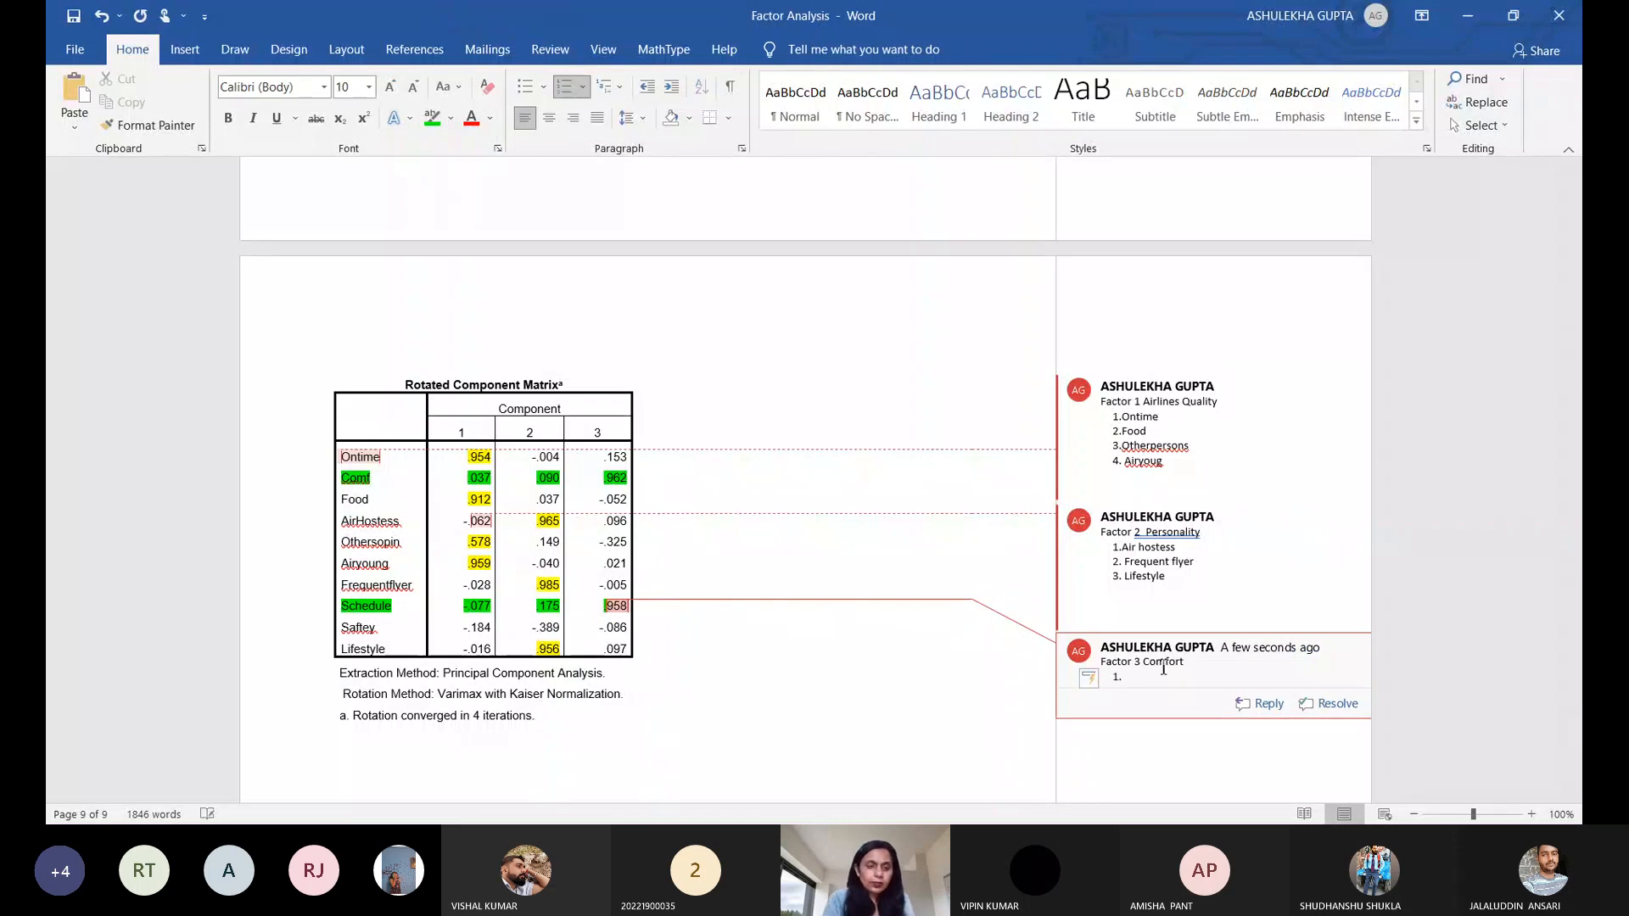
pyautogui.write('Com')
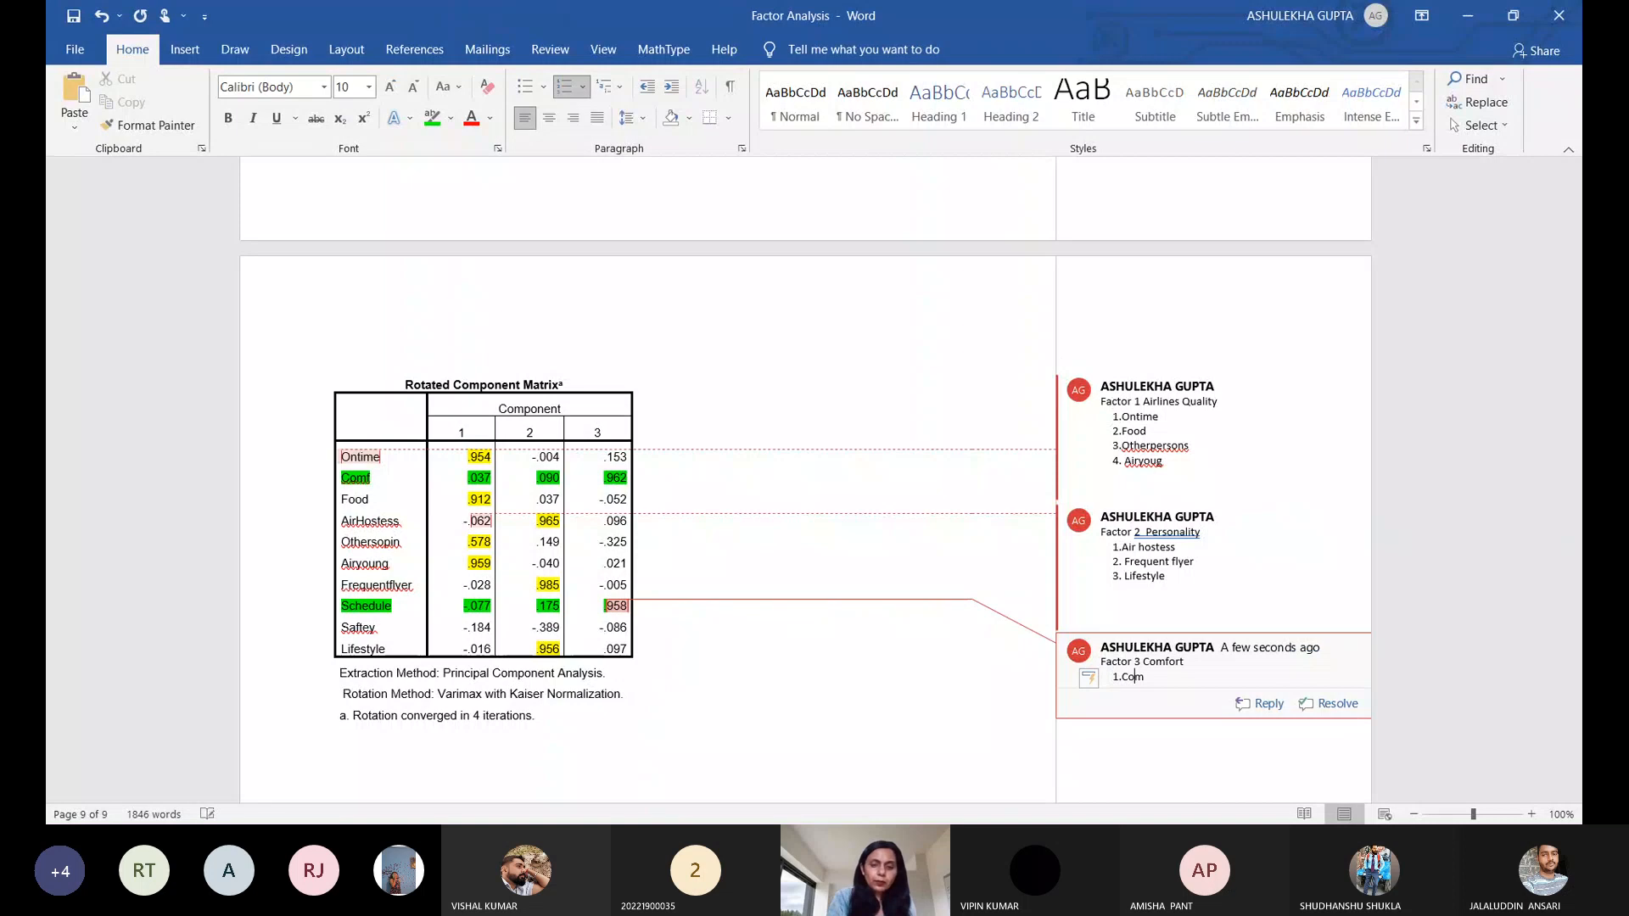
pyautogui.write('fort')
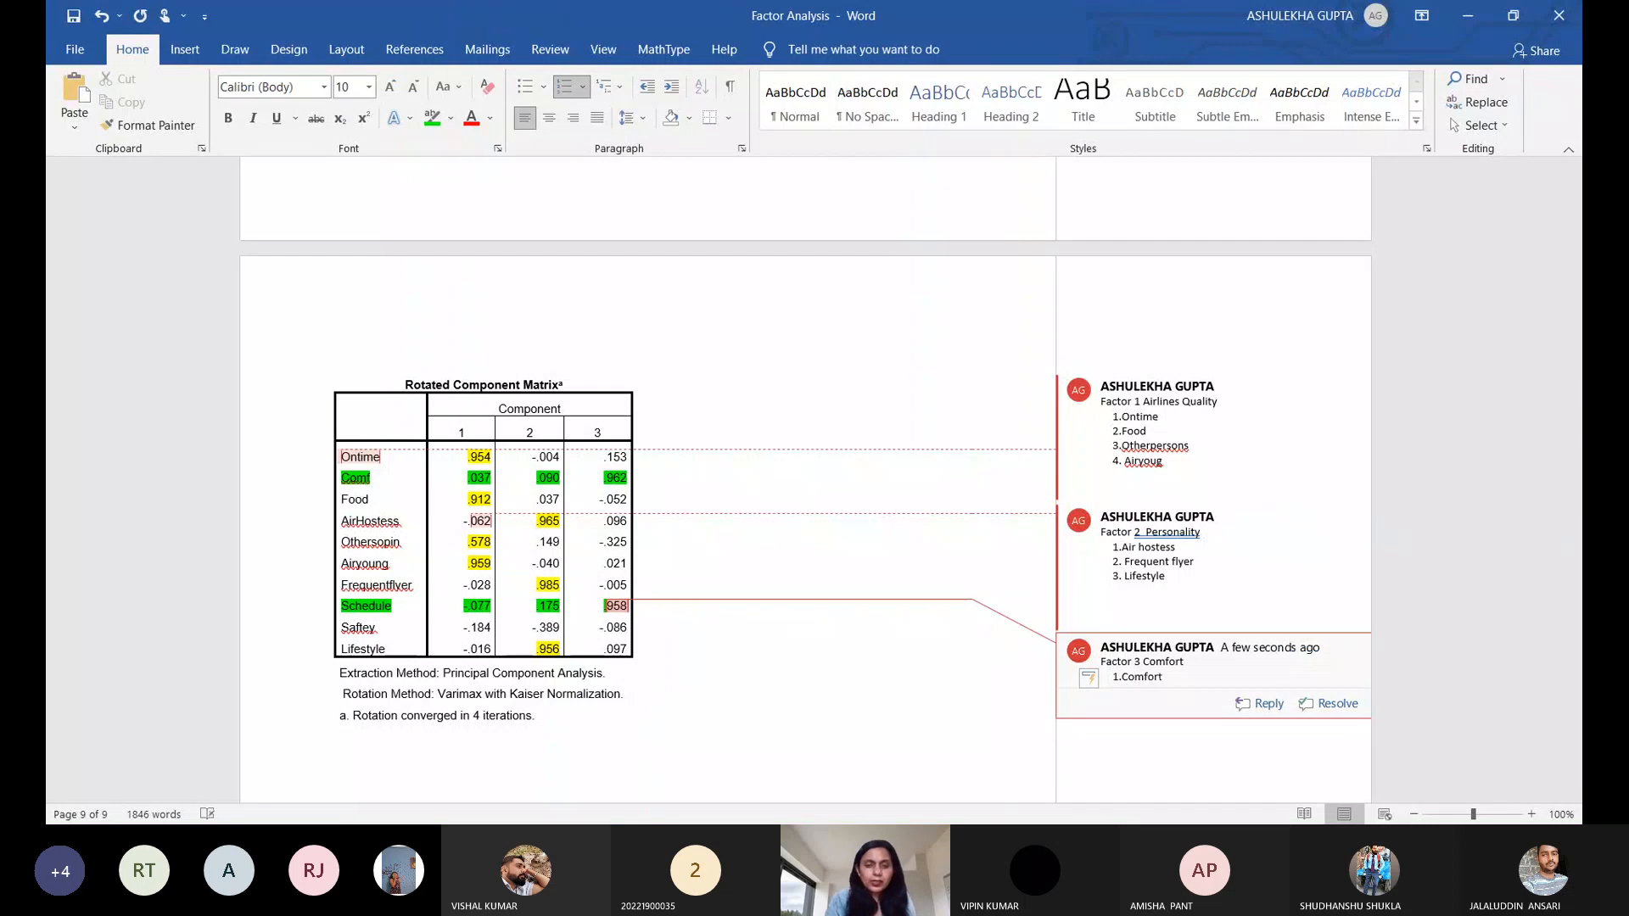
pyautogui.press('Return')
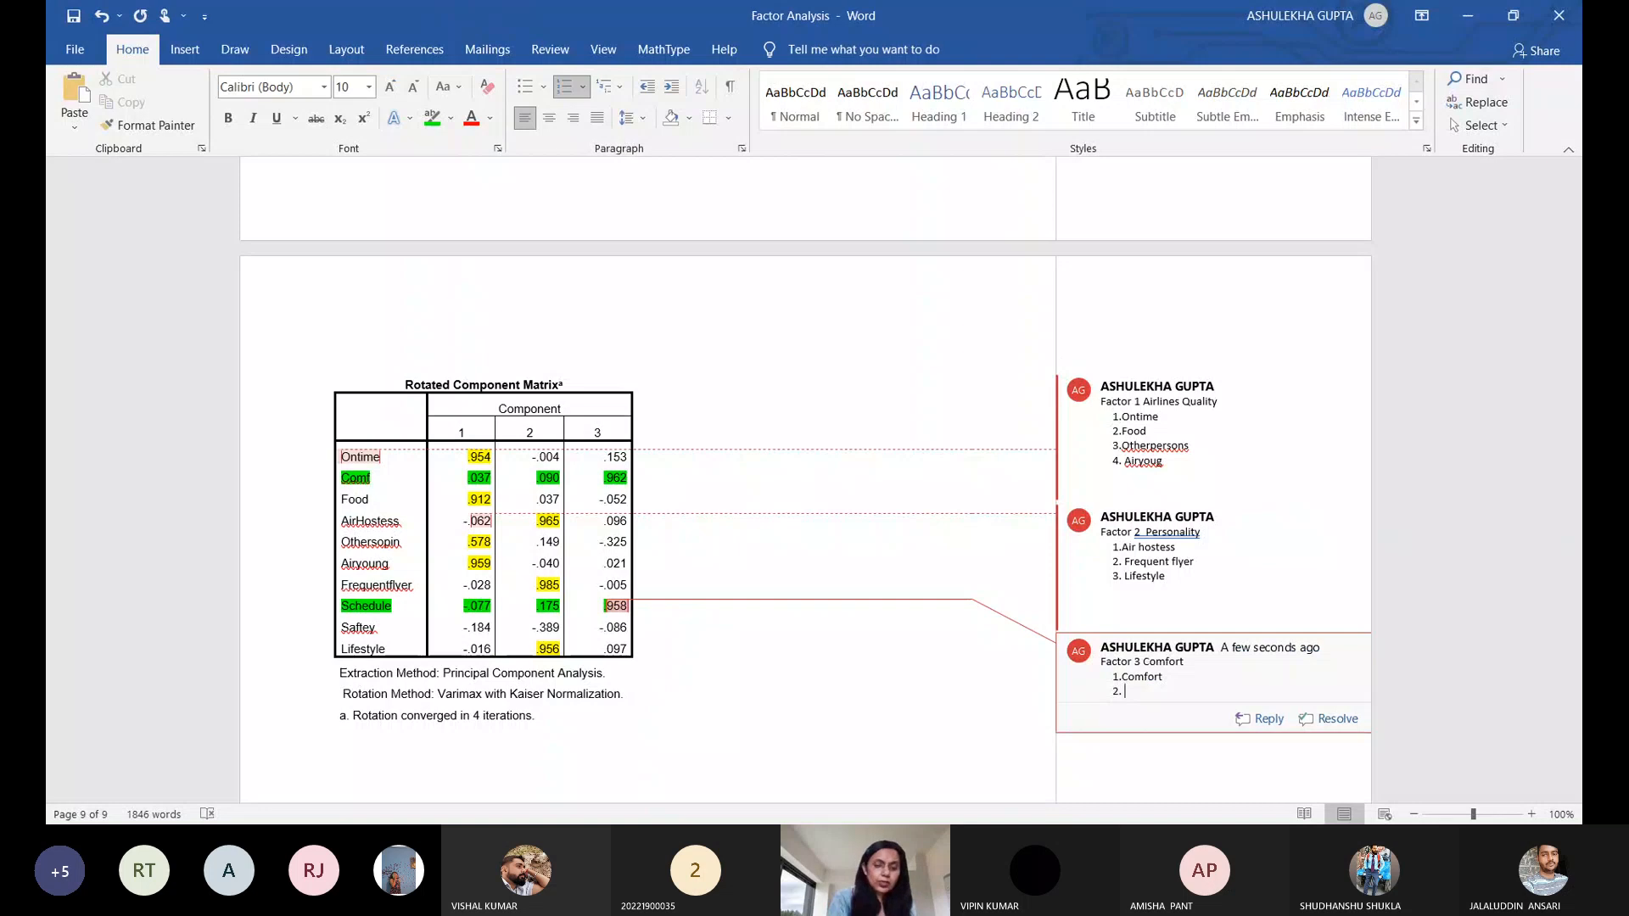
pyautogui.write('Schedule')
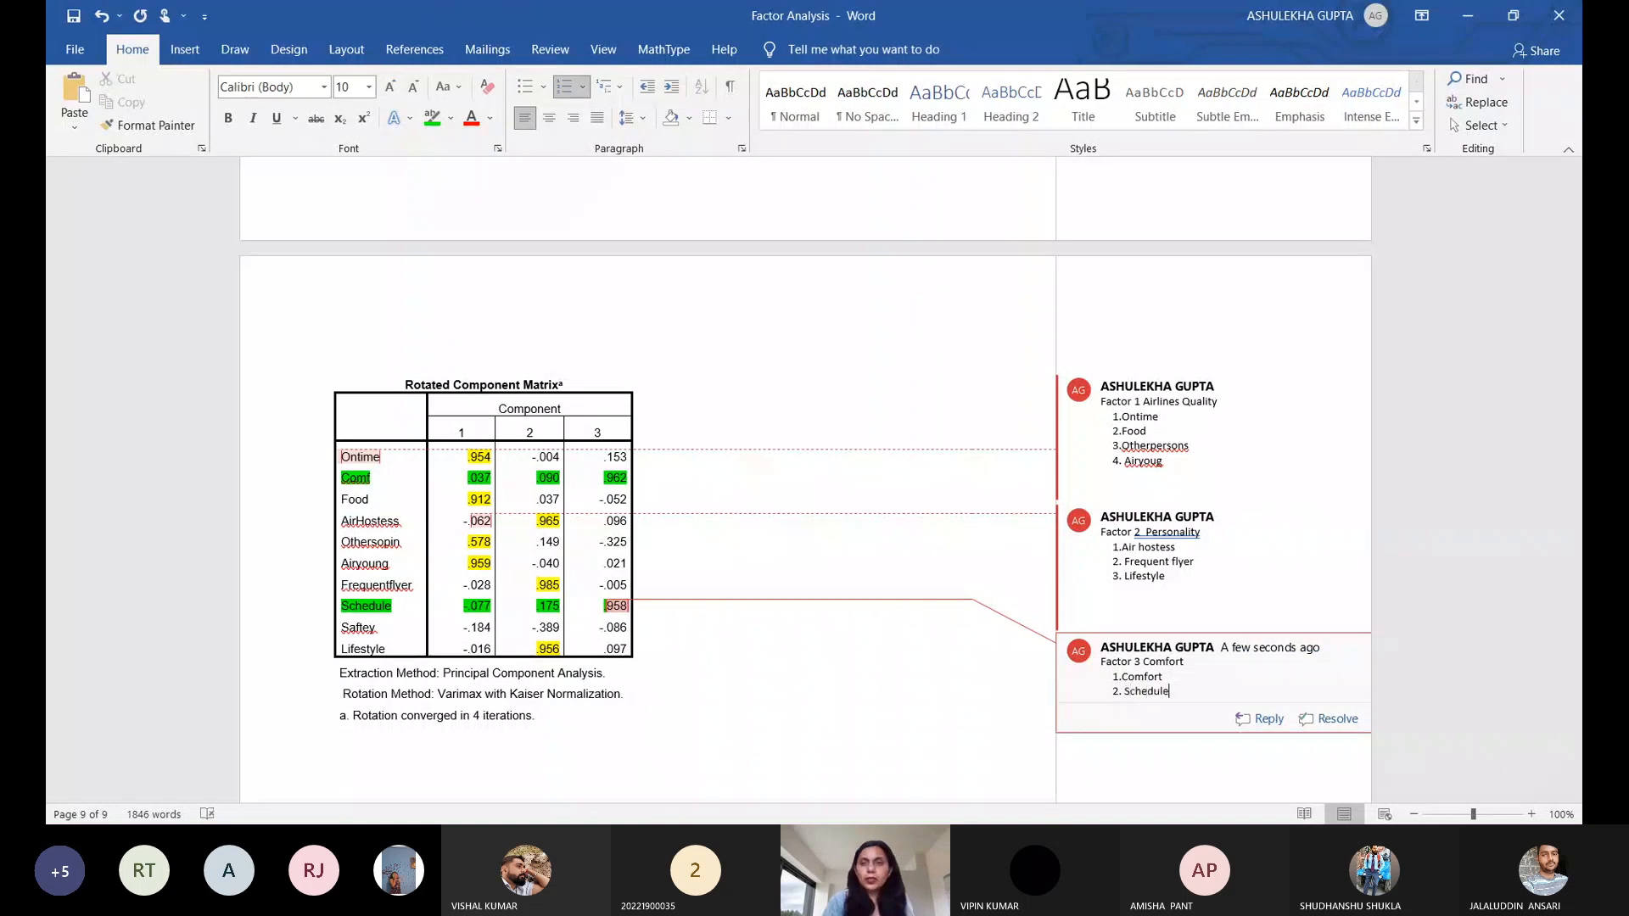
pyautogui.click(1151, 552)
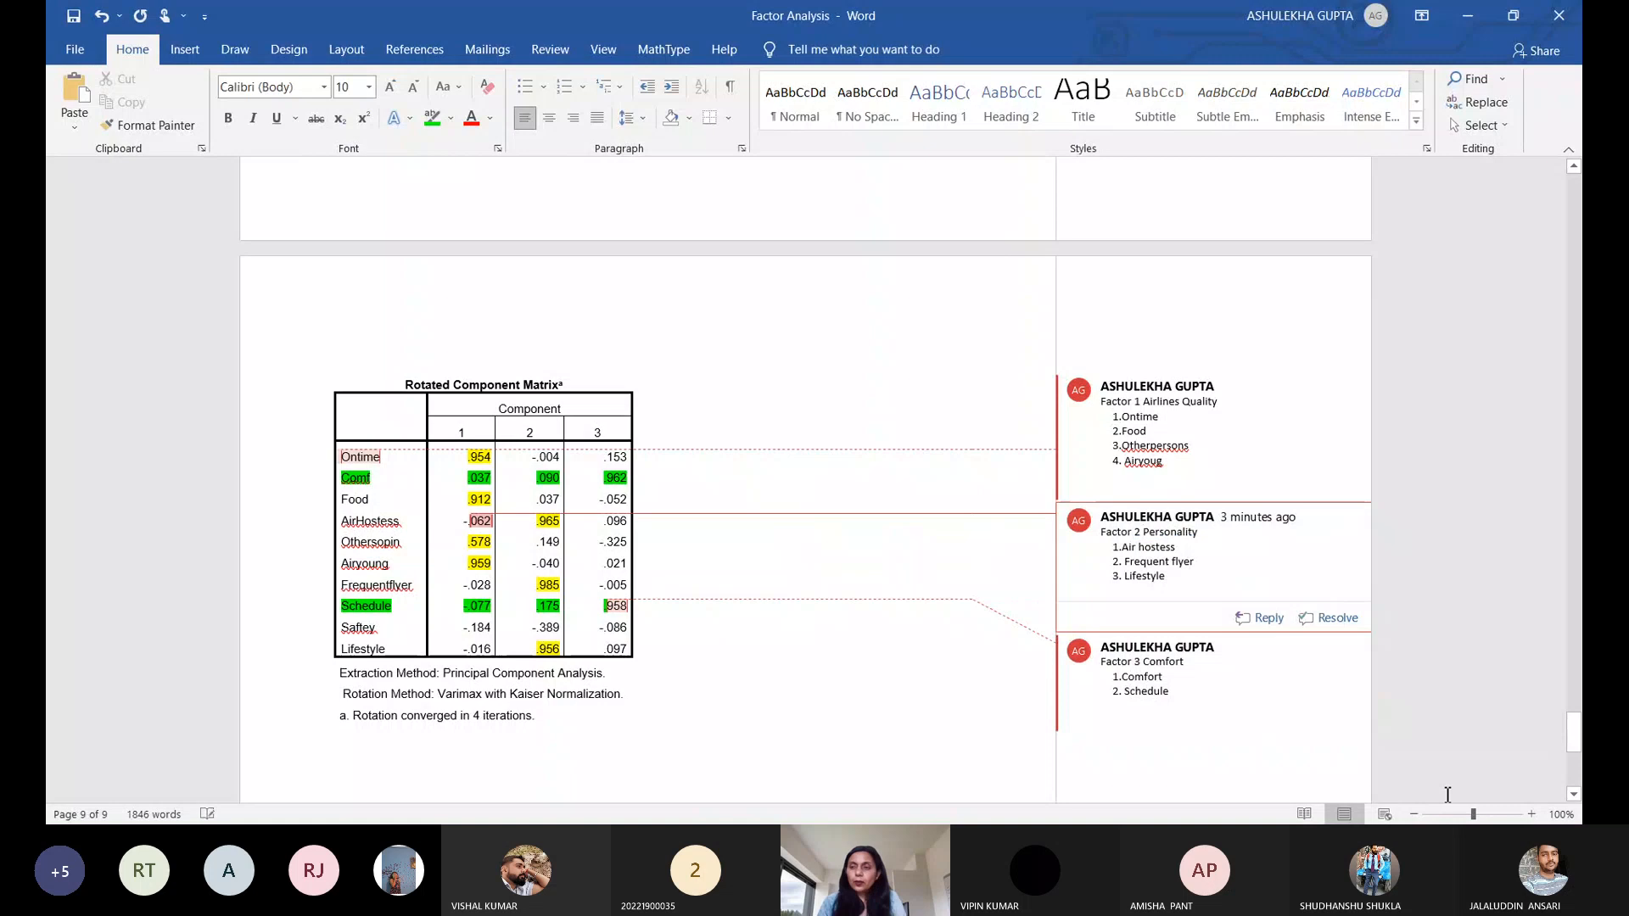
# - Replace "Comfort" in the Factor 3 comment's heading with "Convienience"
pyautogui.click(1573, 795)
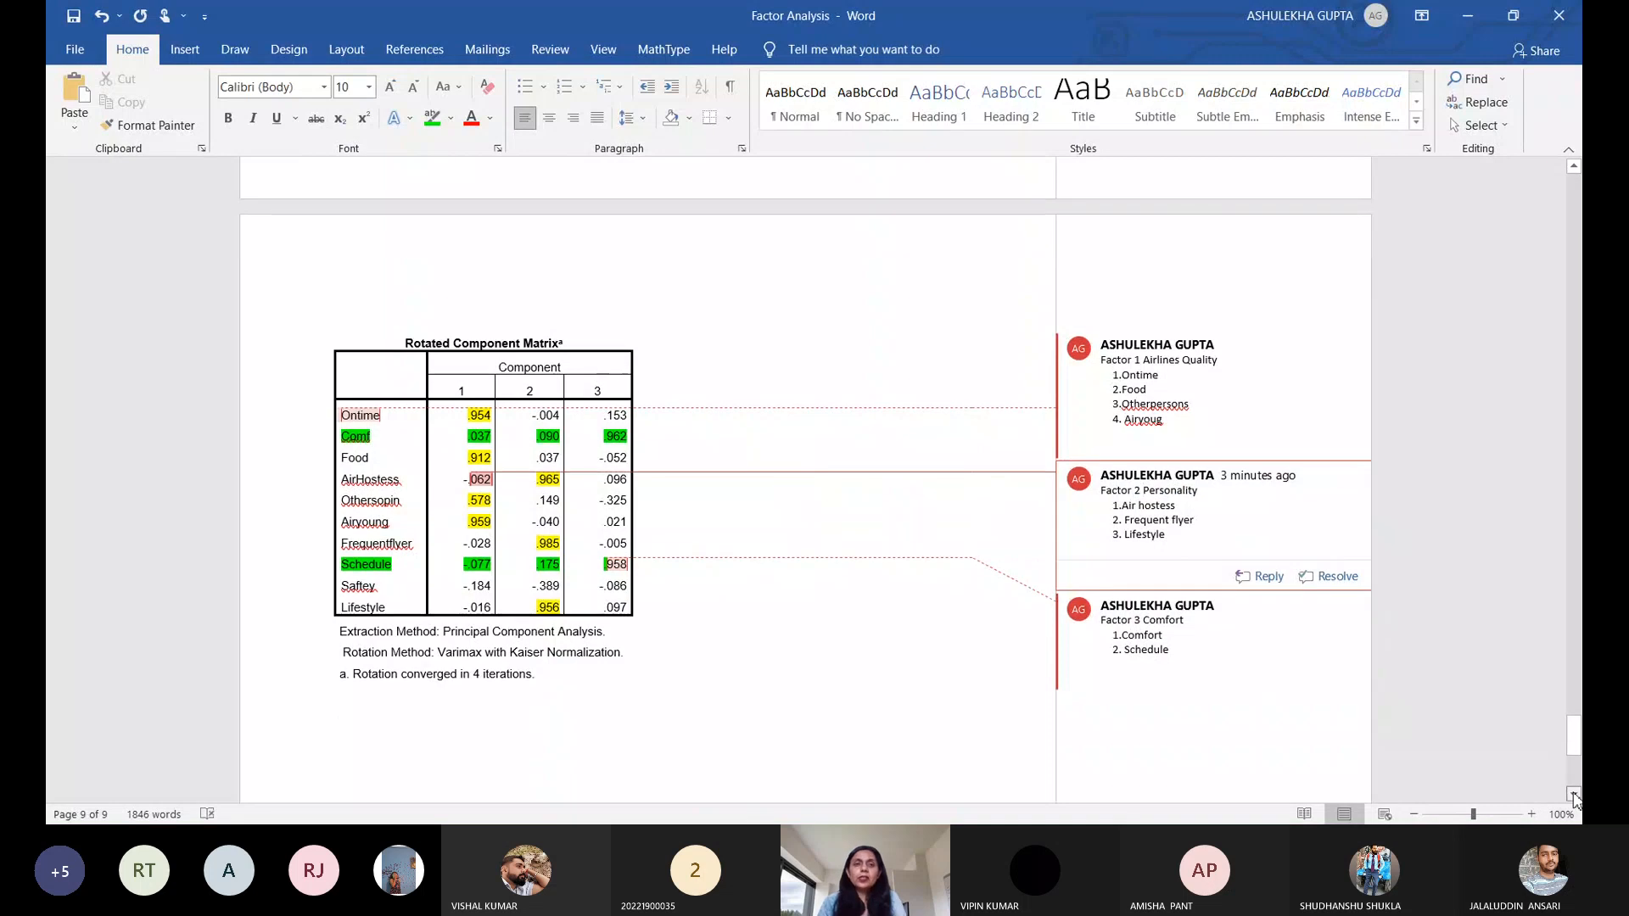
pyautogui.scroll(-3, 1573, 798)
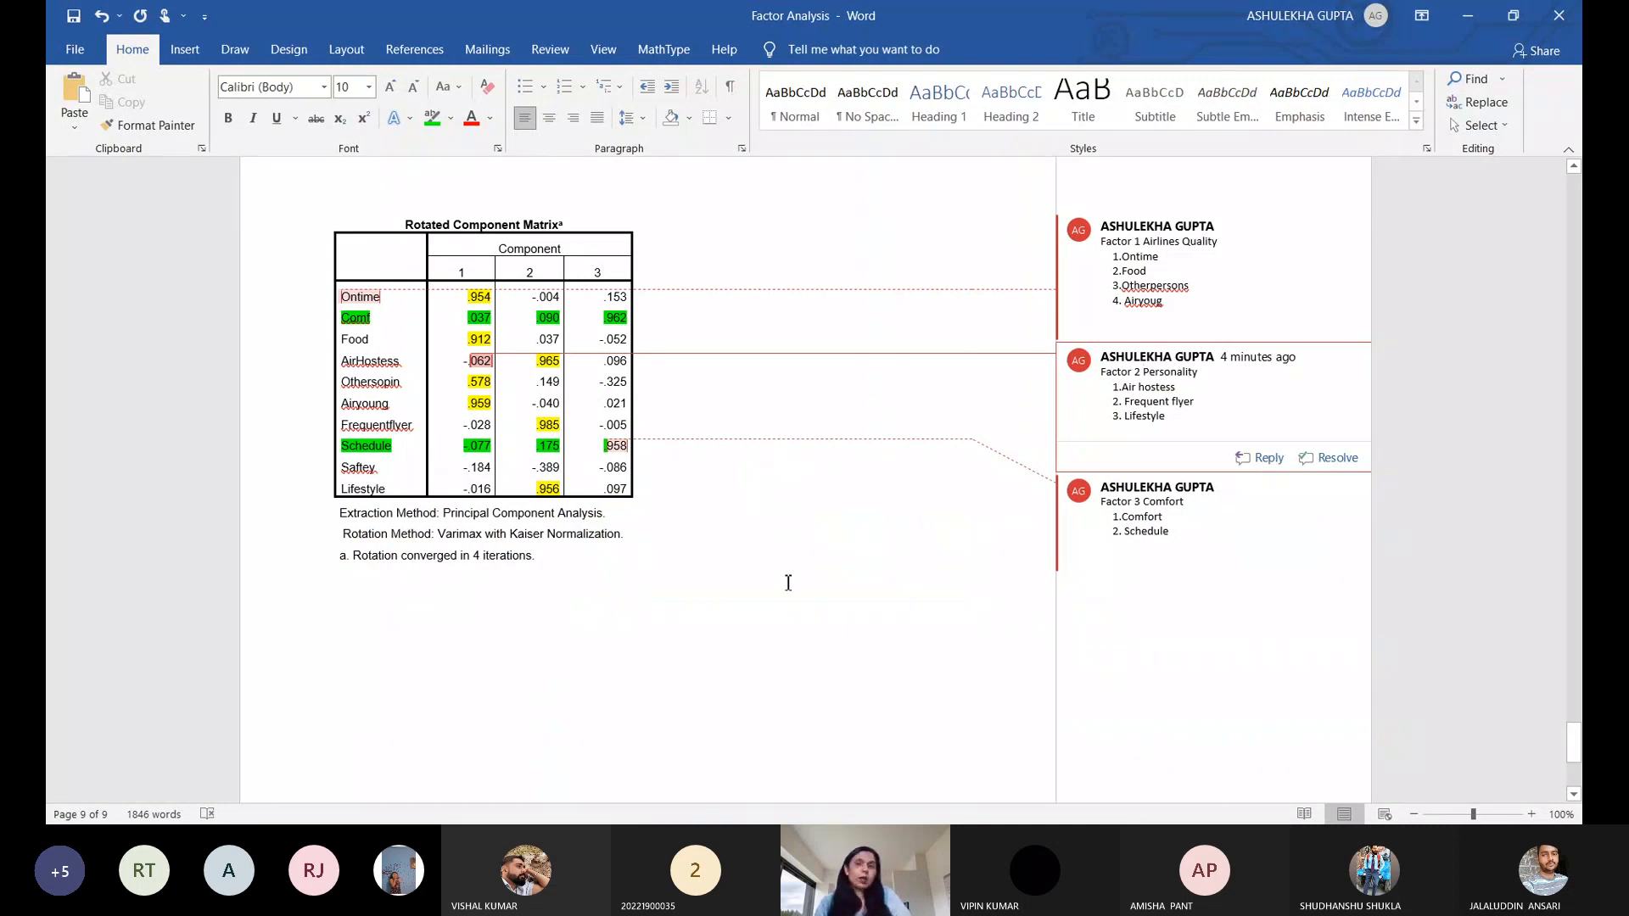
pyautogui.click(1223, 253)
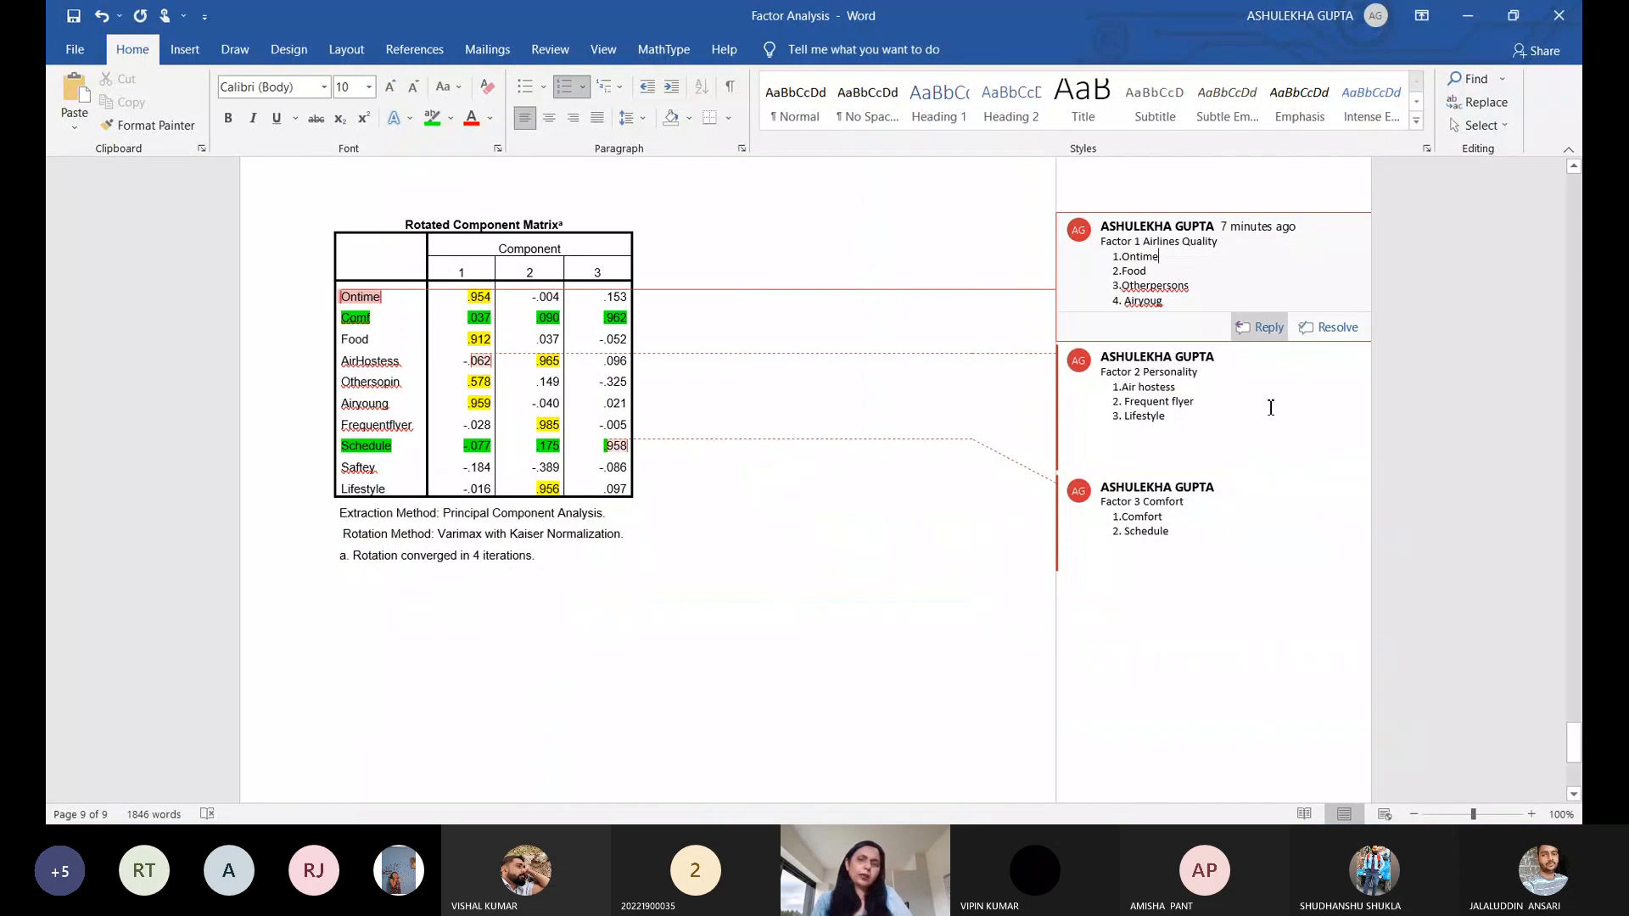
pyautogui.moveTo(1247, 456)
pyautogui.click(1196, 503)
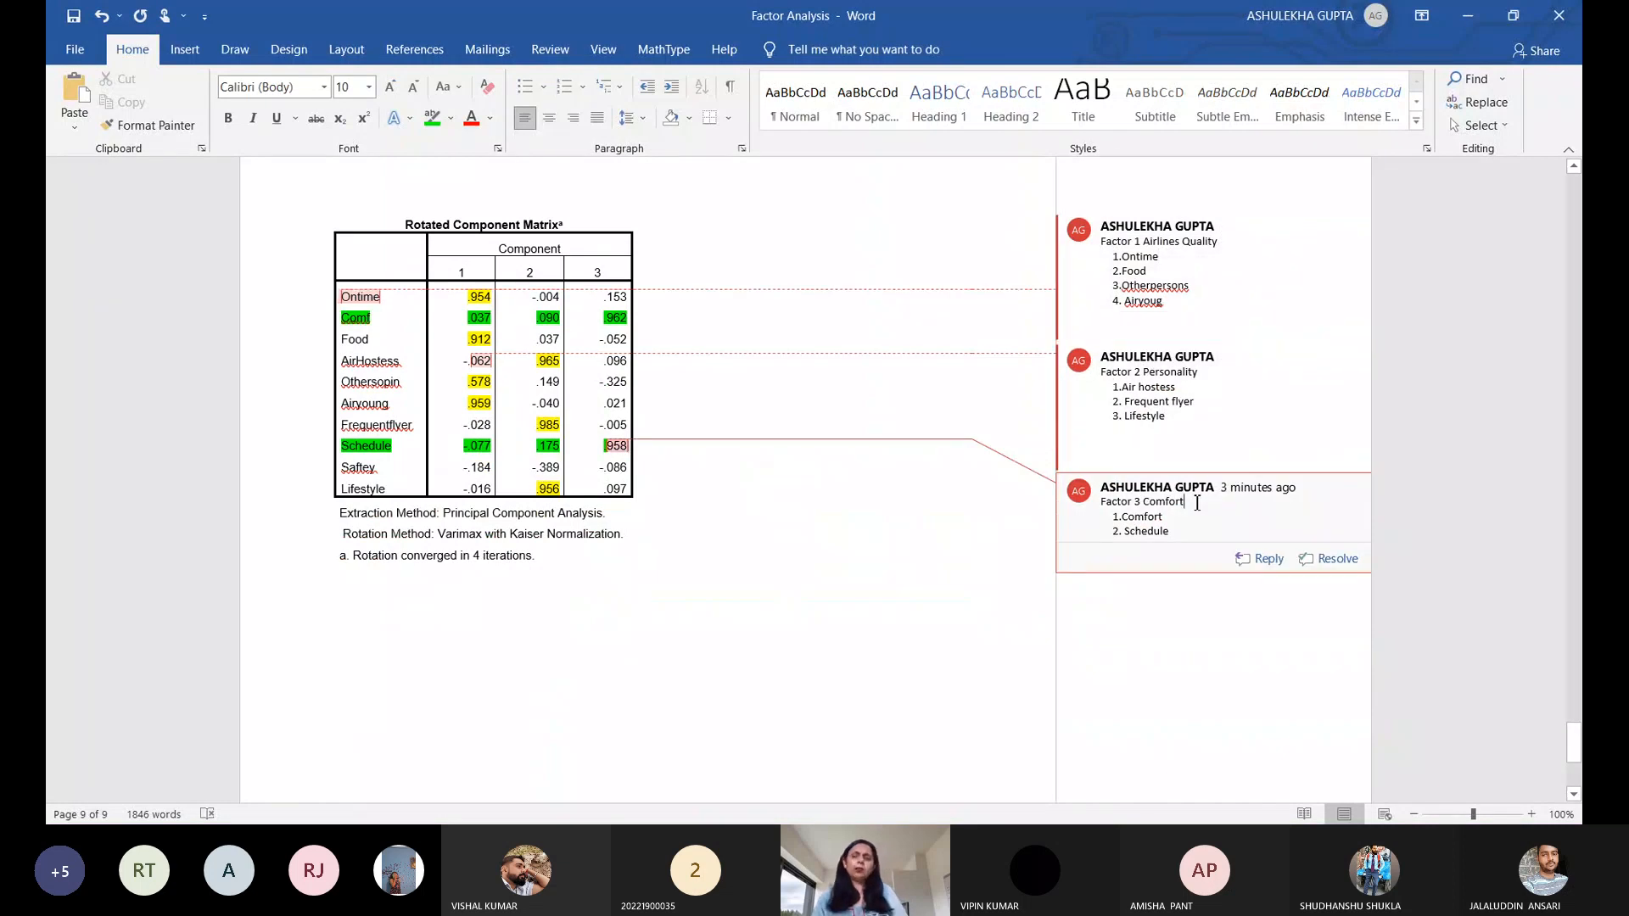
pyautogui.press('BackSpace')
pyautogui.press('BackSpace')
pyautogui.press('BackSpace')
pyautogui.press('BackSpace')
pyautogui.press('BackSpace')
pyautogui.press('BackSpace')
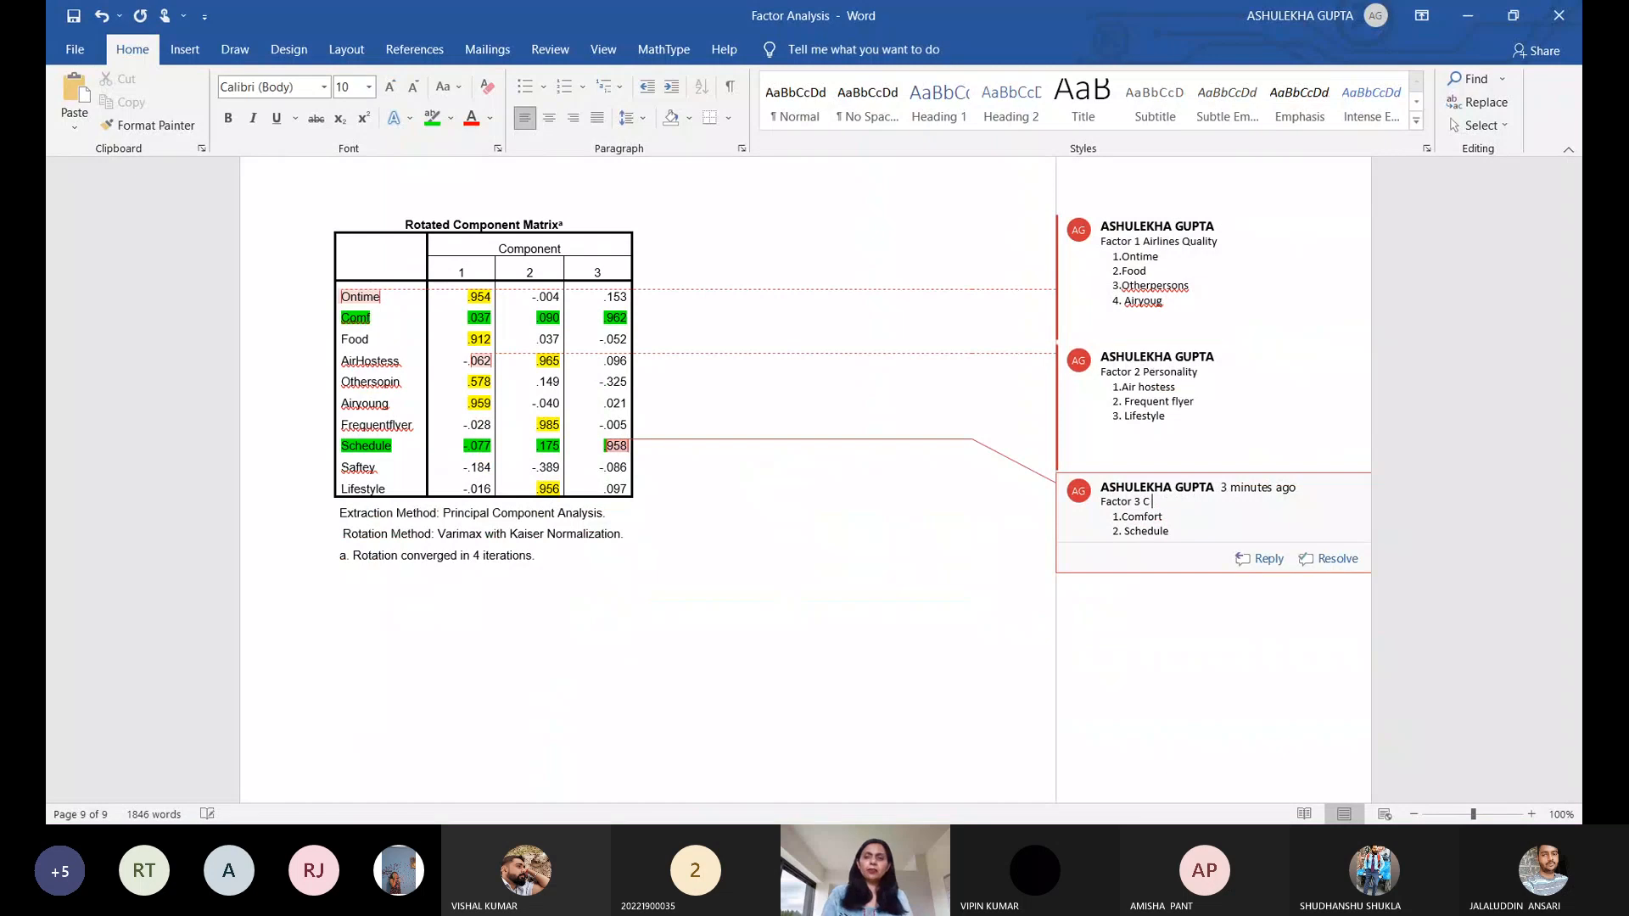
pyautogui.write('onv')
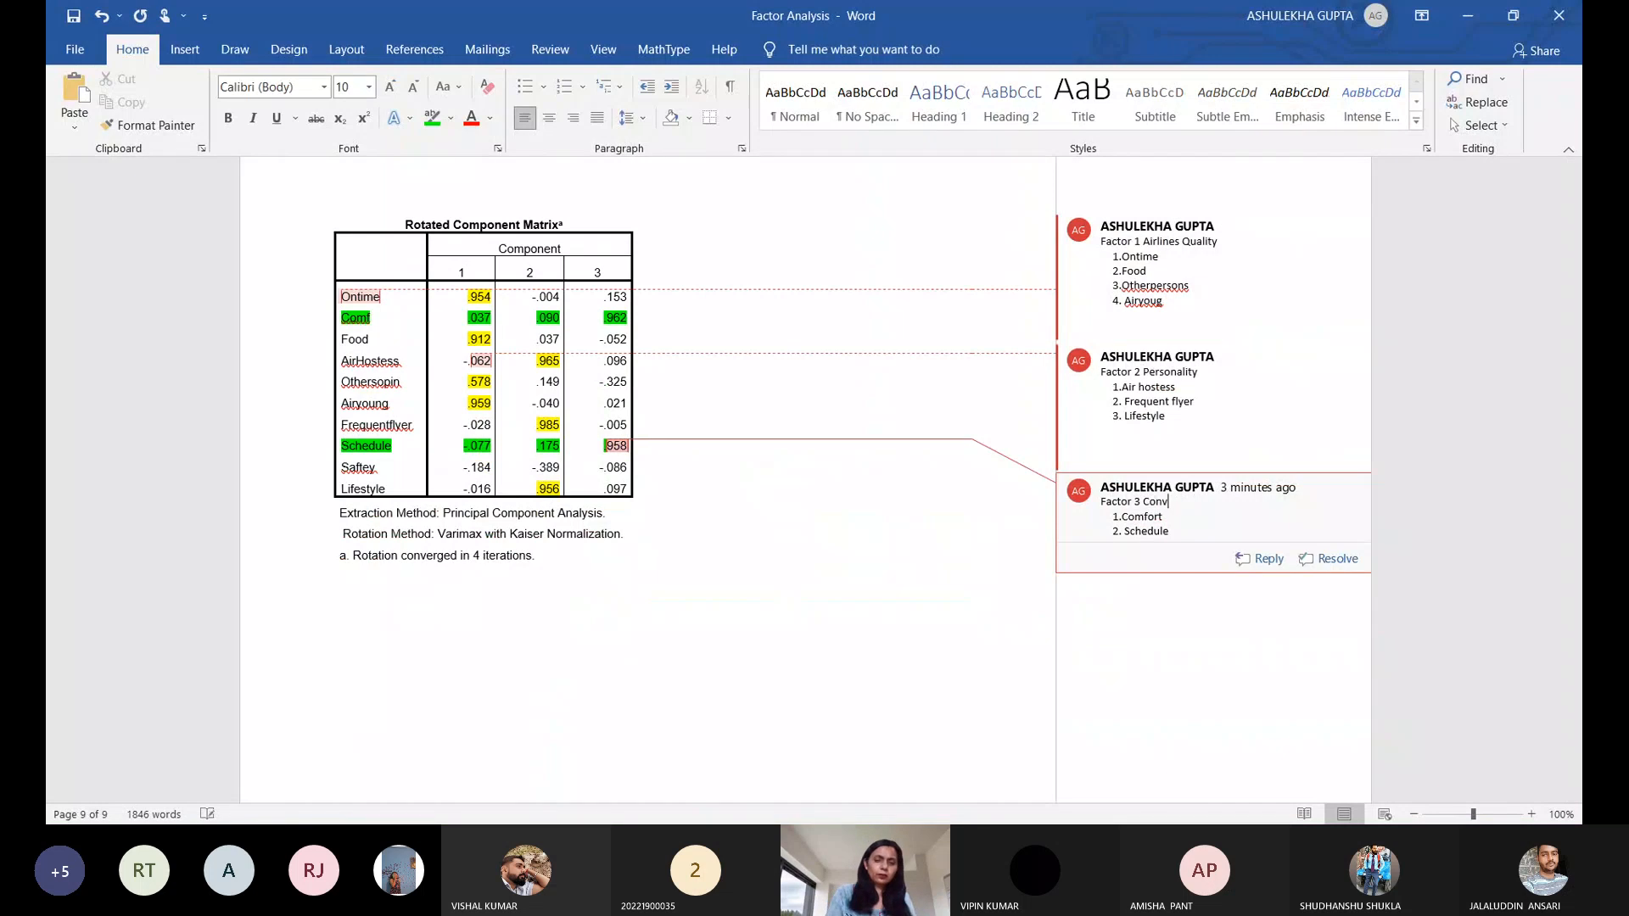
pyautogui.write('ienience')
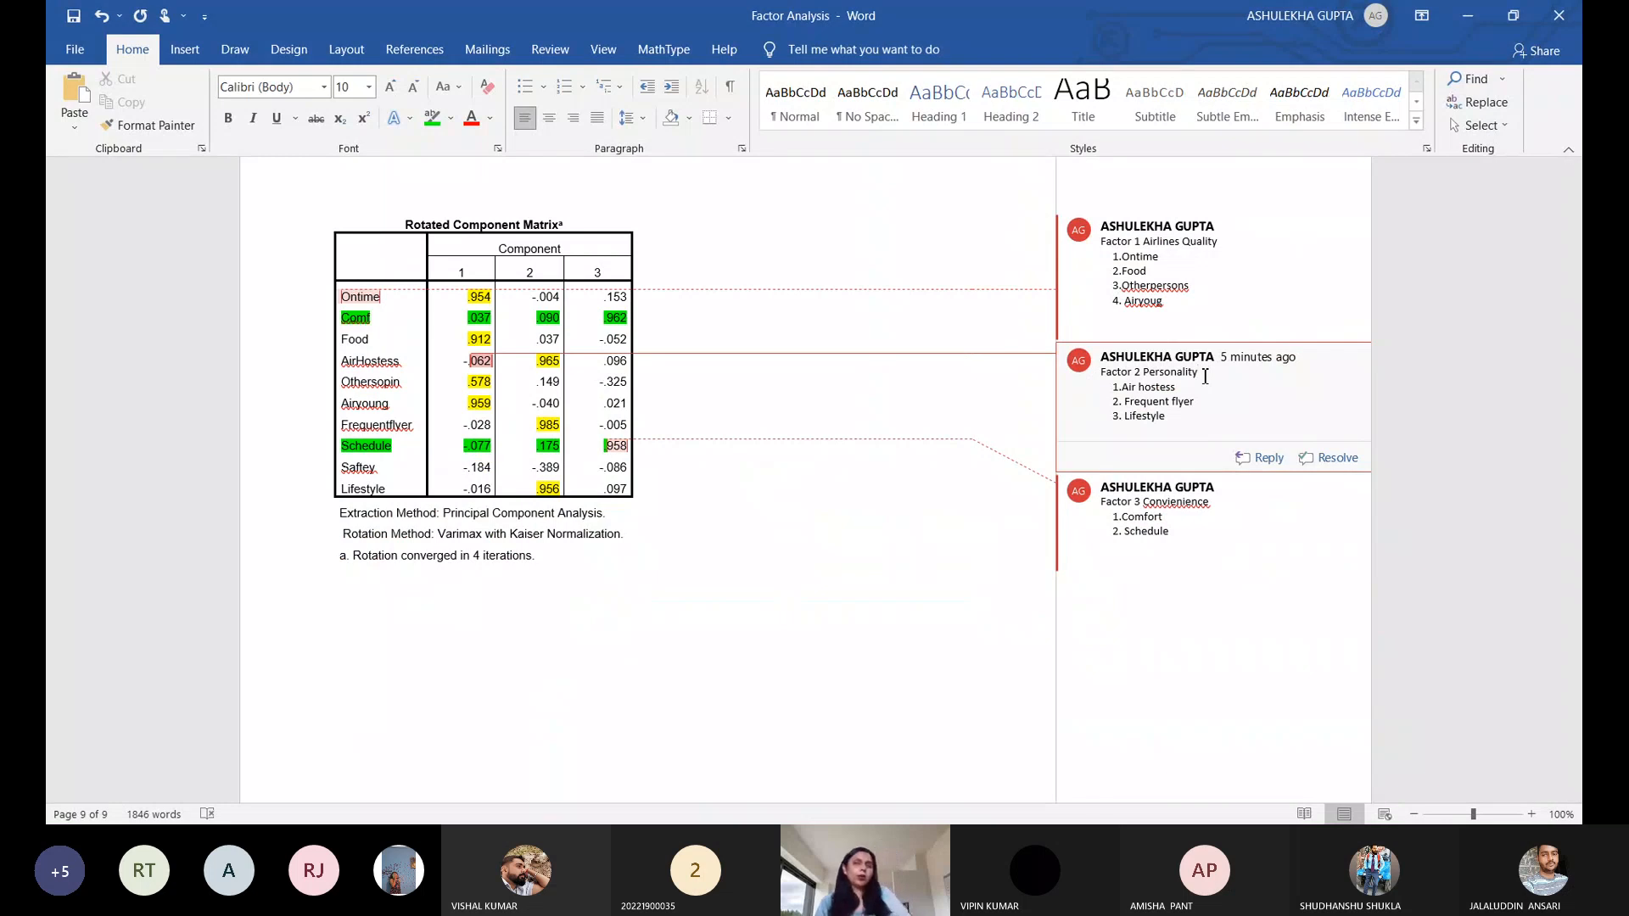
# - Replace "Personality" in the Factor 2 comment's heading with "Flyer incentive" and leave the comment
pyautogui.press('BackSpace')
pyautogui.press('BackSpace')
pyautogui.press('BackSpace')
pyautogui.press('BackSpace')
pyautogui.press('BackSpace')
pyautogui.press('BackSpace')
pyautogui.press('BackSpace')
pyautogui.press('BackSpace')
pyautogui.press('BackSpace')
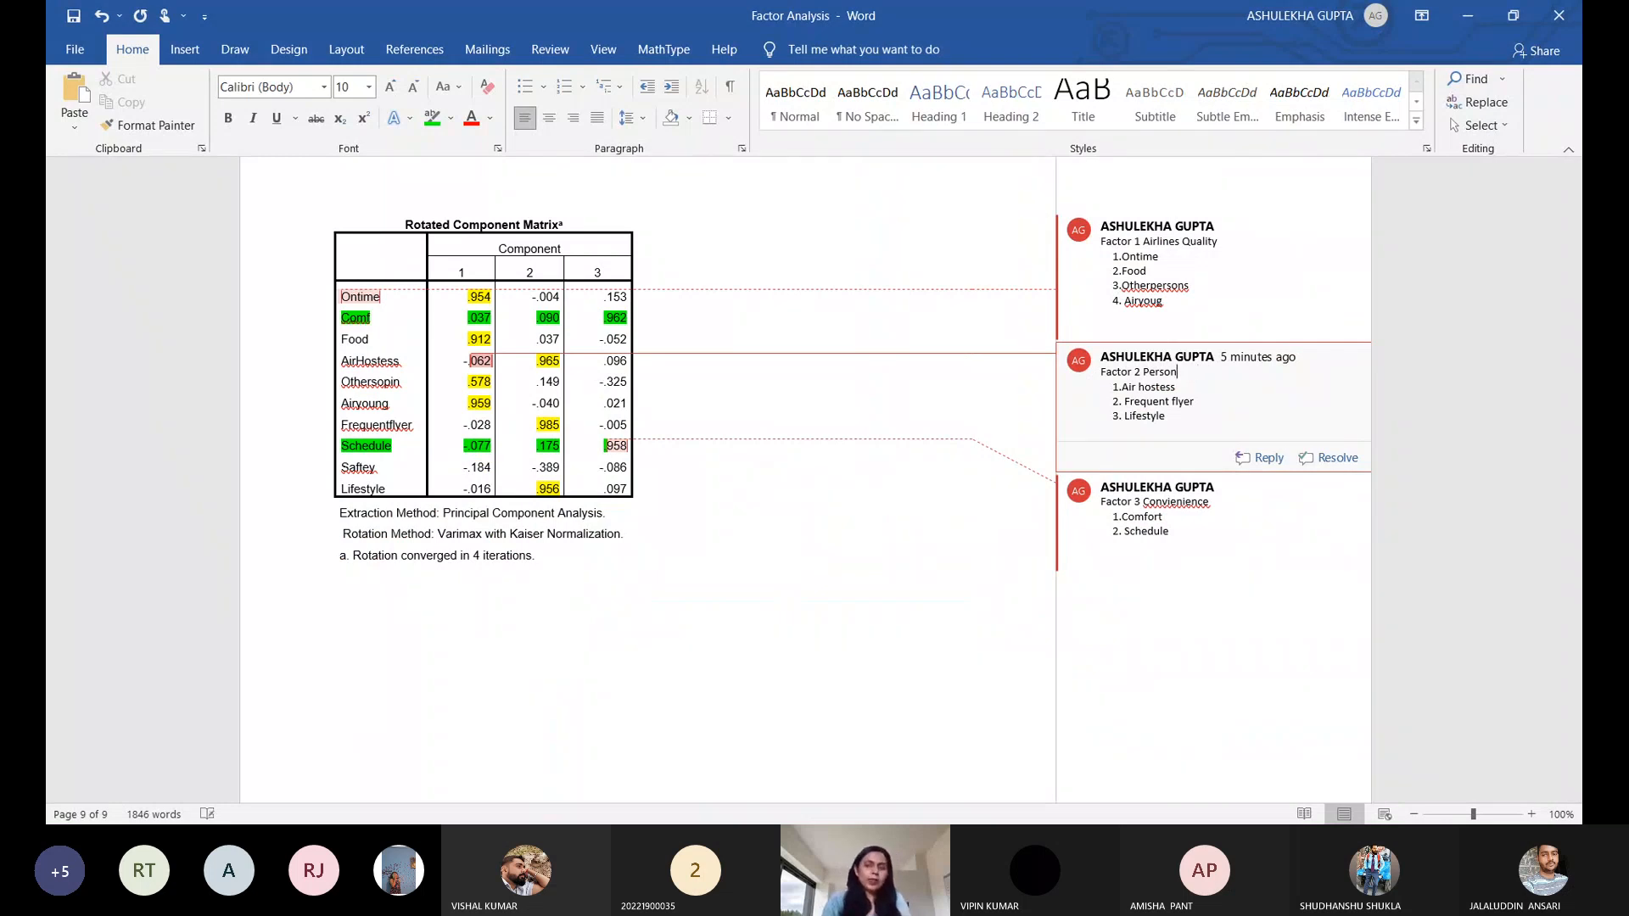
pyautogui.press('BackSpace')
pyautogui.press('BackSpace')
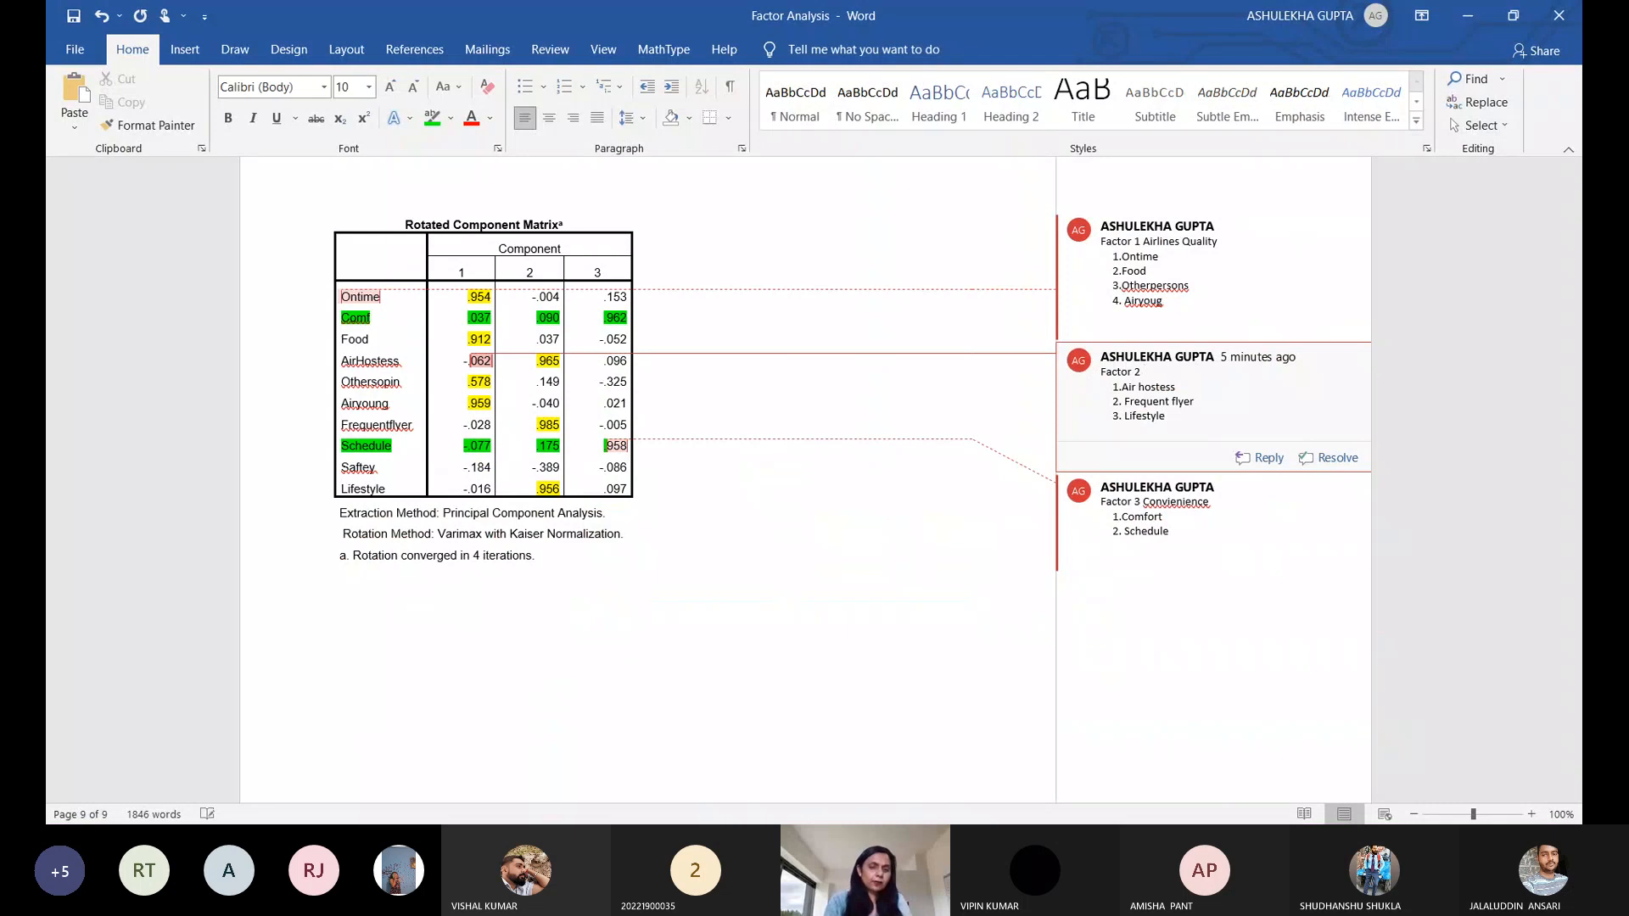
pyautogui.write('Flye')
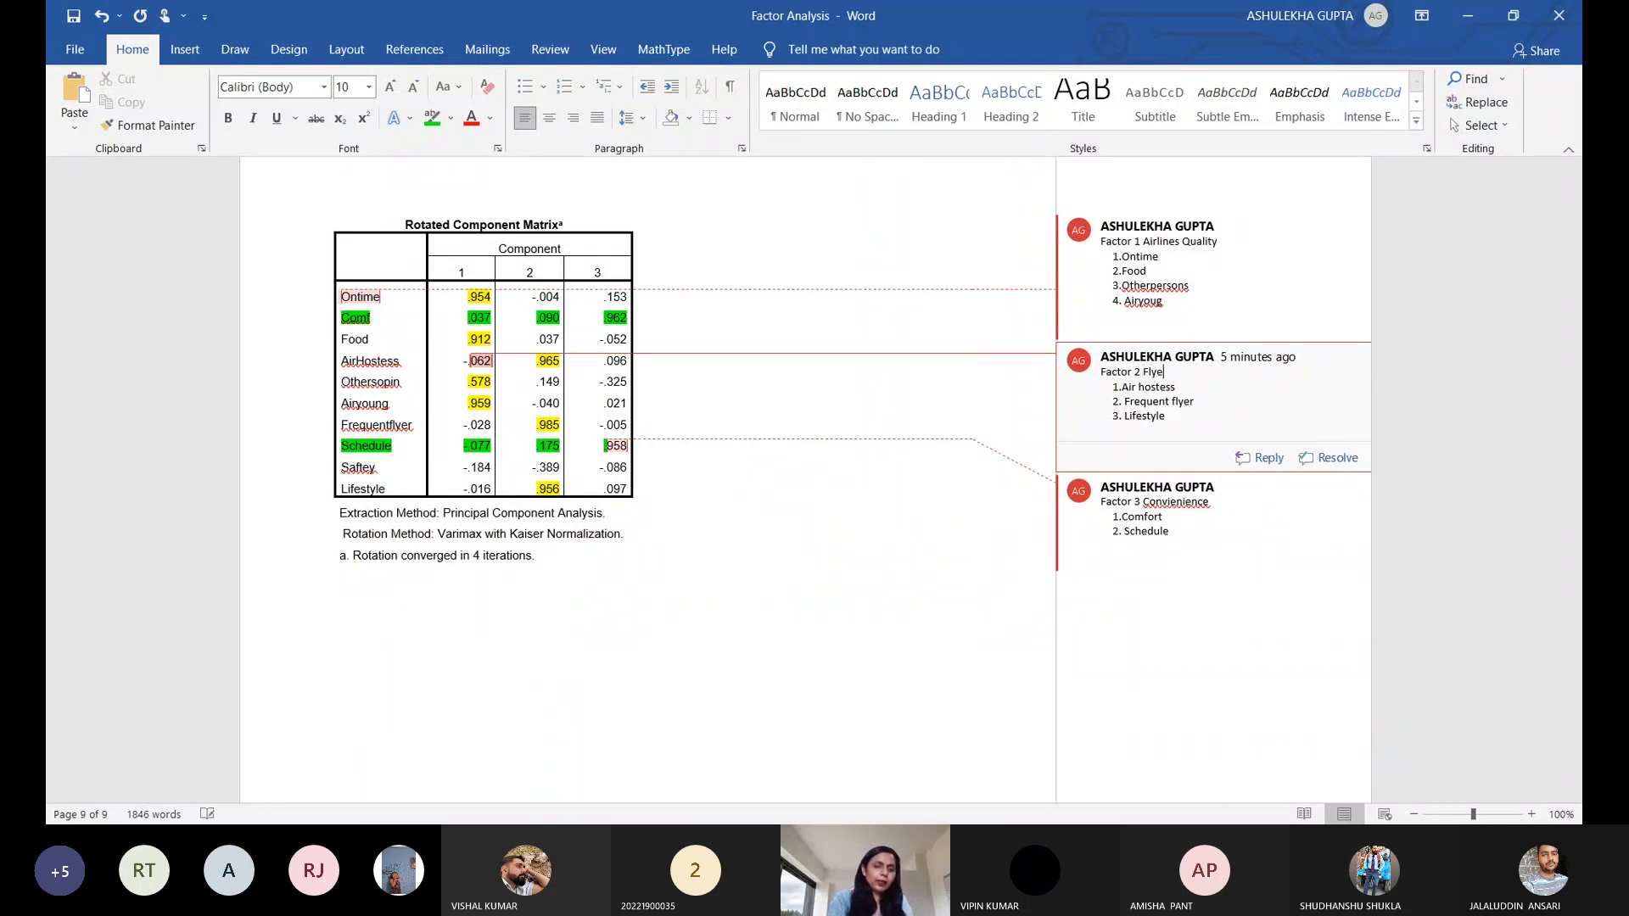
pyautogui.write('r incentive')
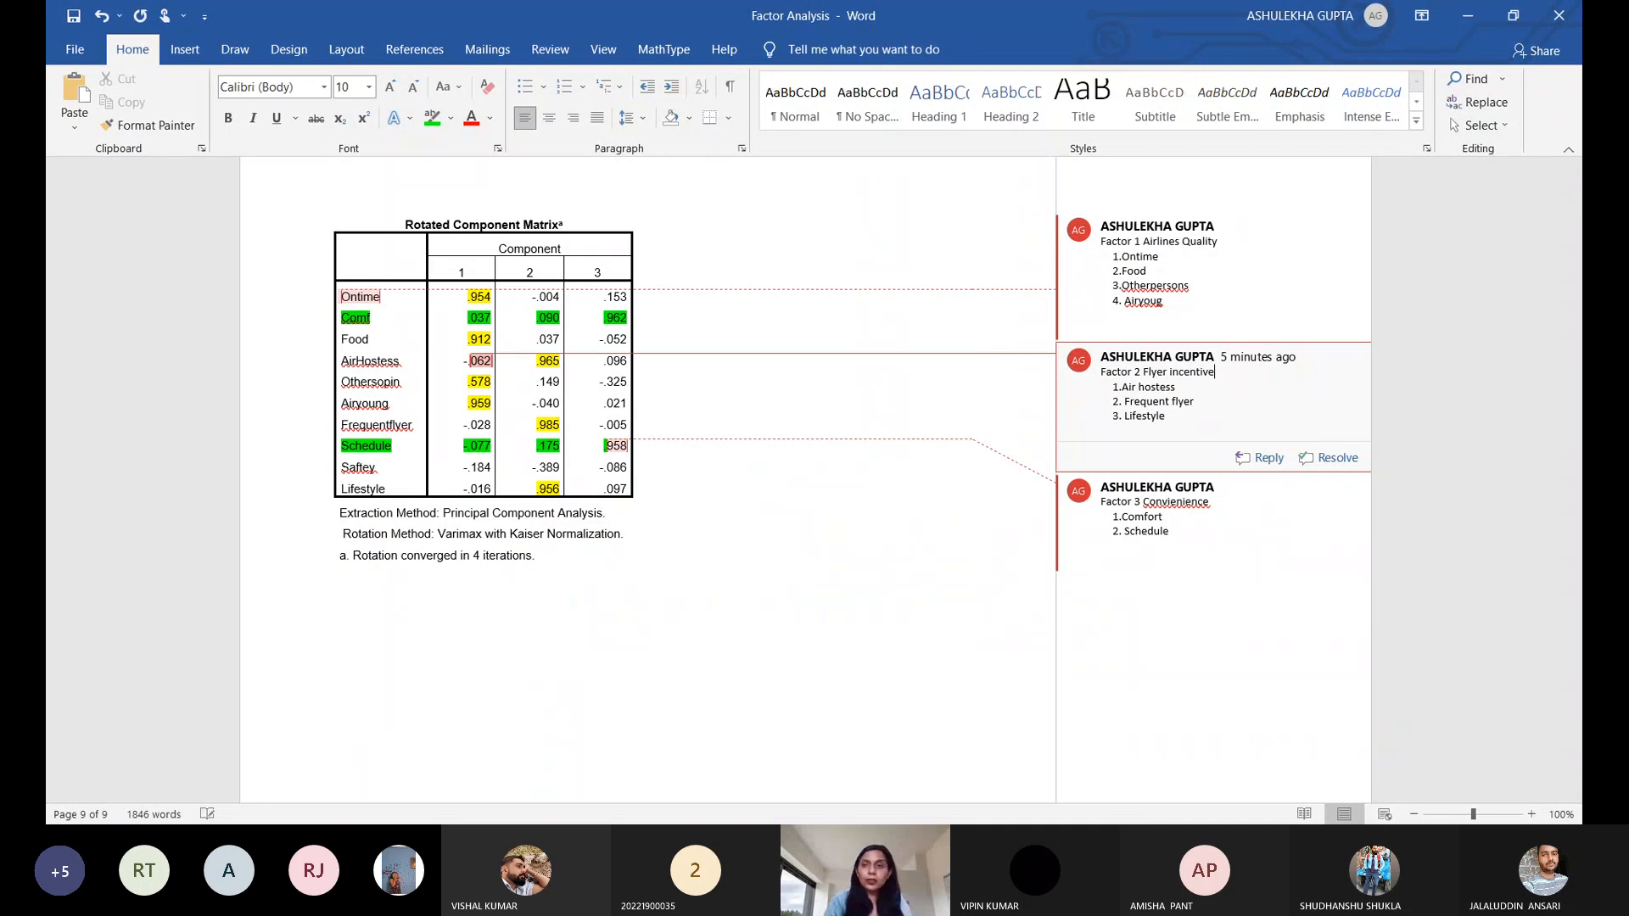
pyautogui.click(1222, 246)
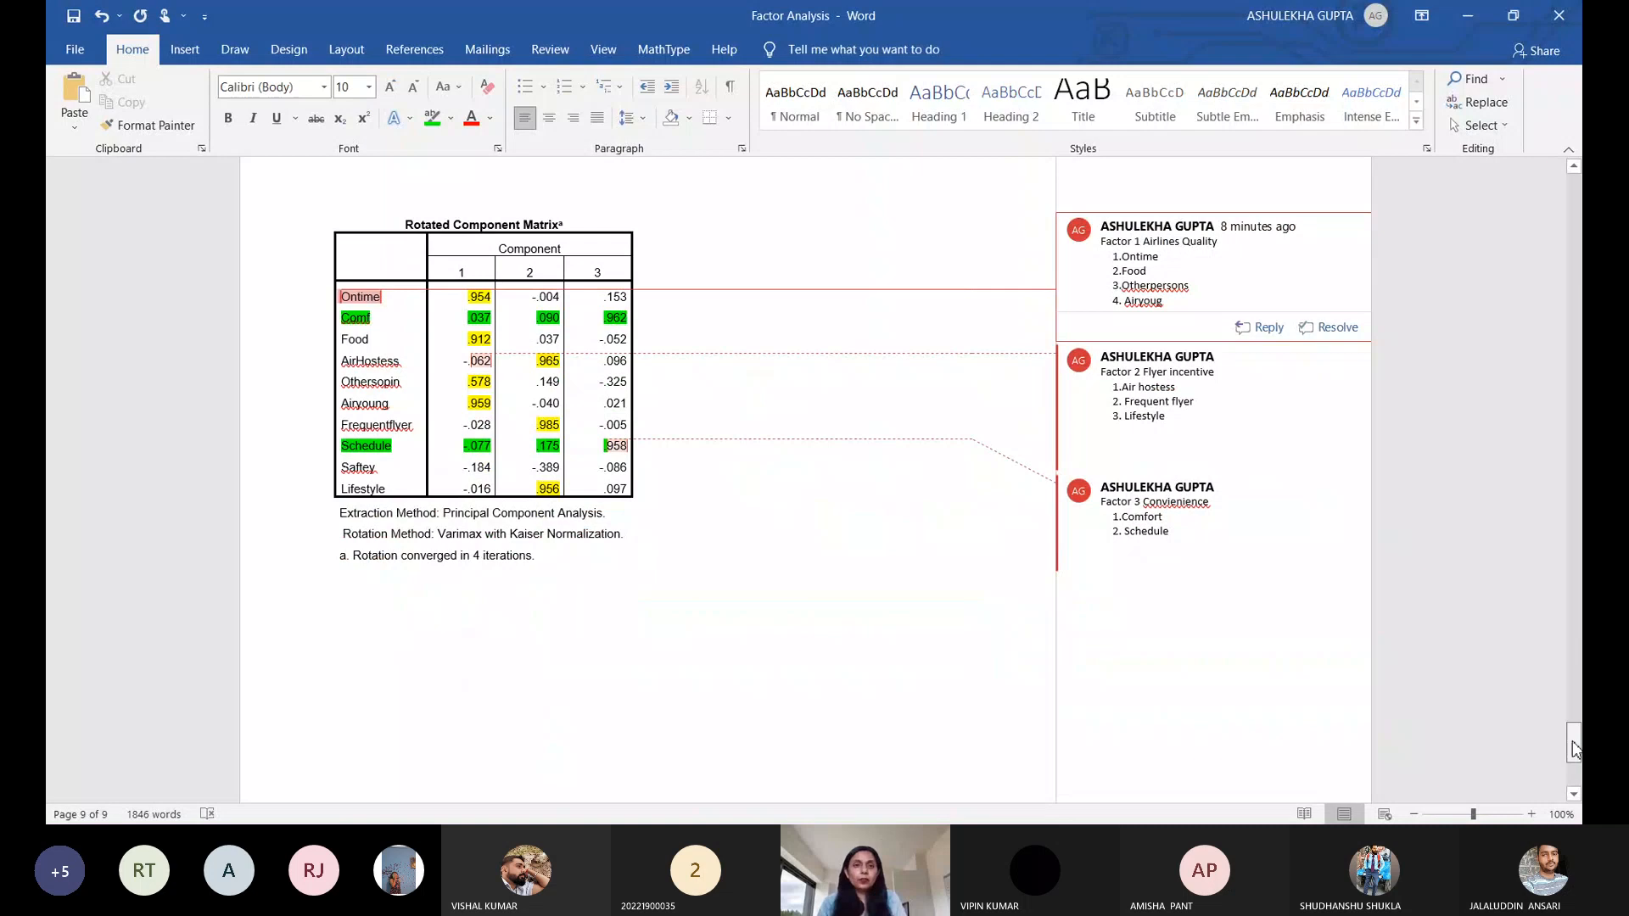
# - Correct "gree" to "agree" in the seven-point scale description of the Jet Airways example, and return to the Rotated Component Matrix
pyautogui.moveTo(1574, 748); pyautogui.dragTo(1556, 610)
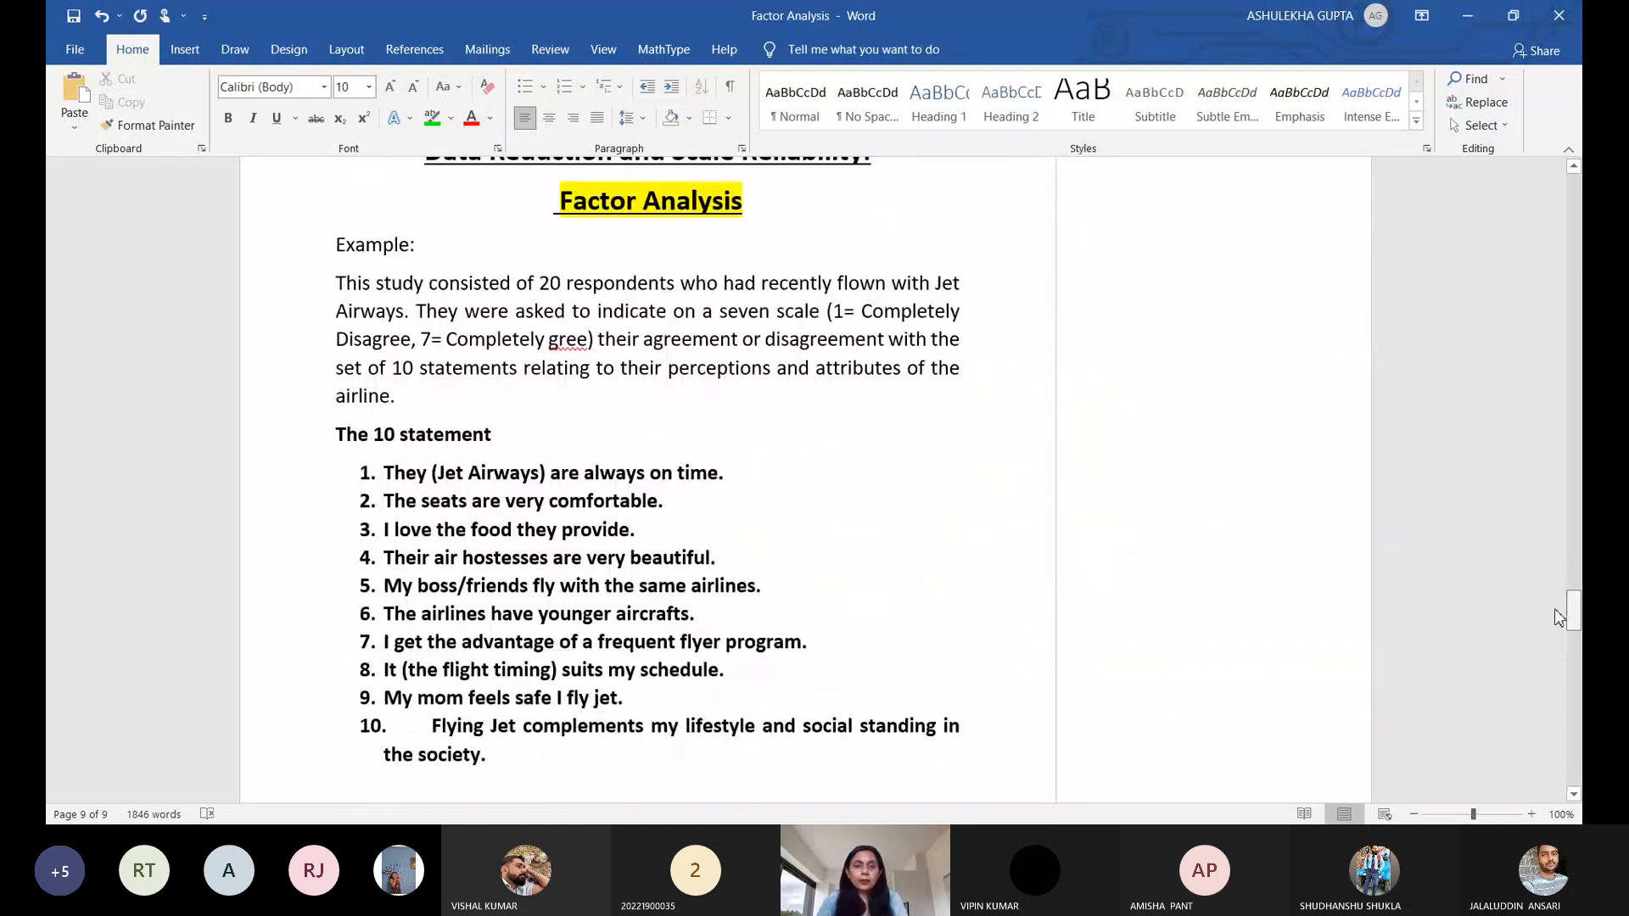
pyautogui.write('a')
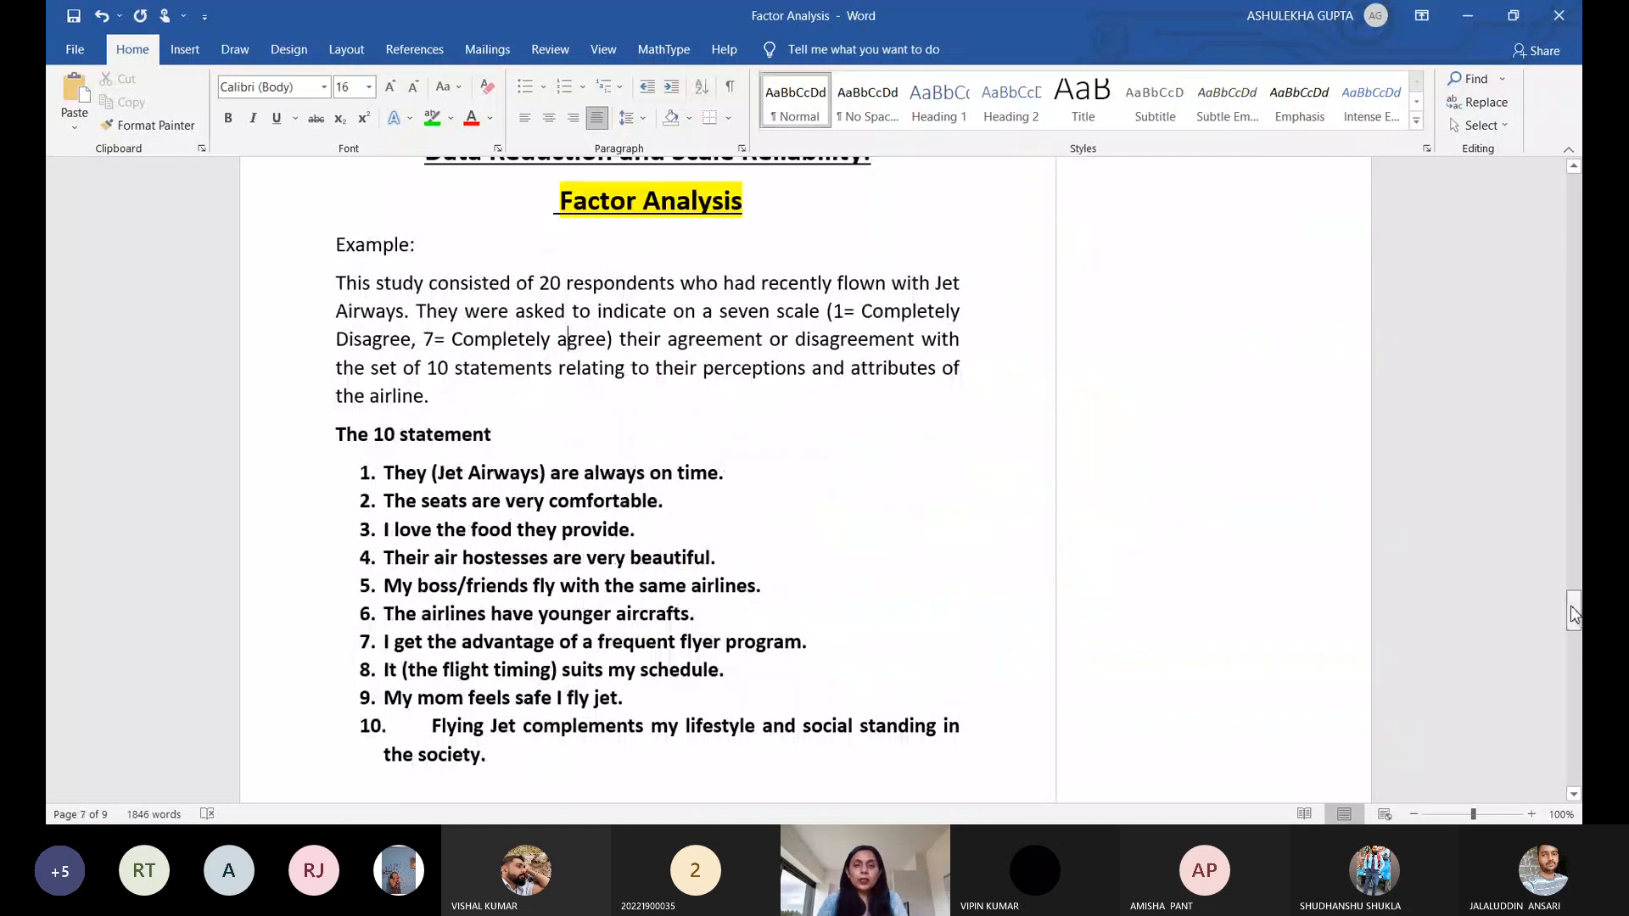
pyautogui.moveTo(1573, 614); pyautogui.dragTo(1578, 697)
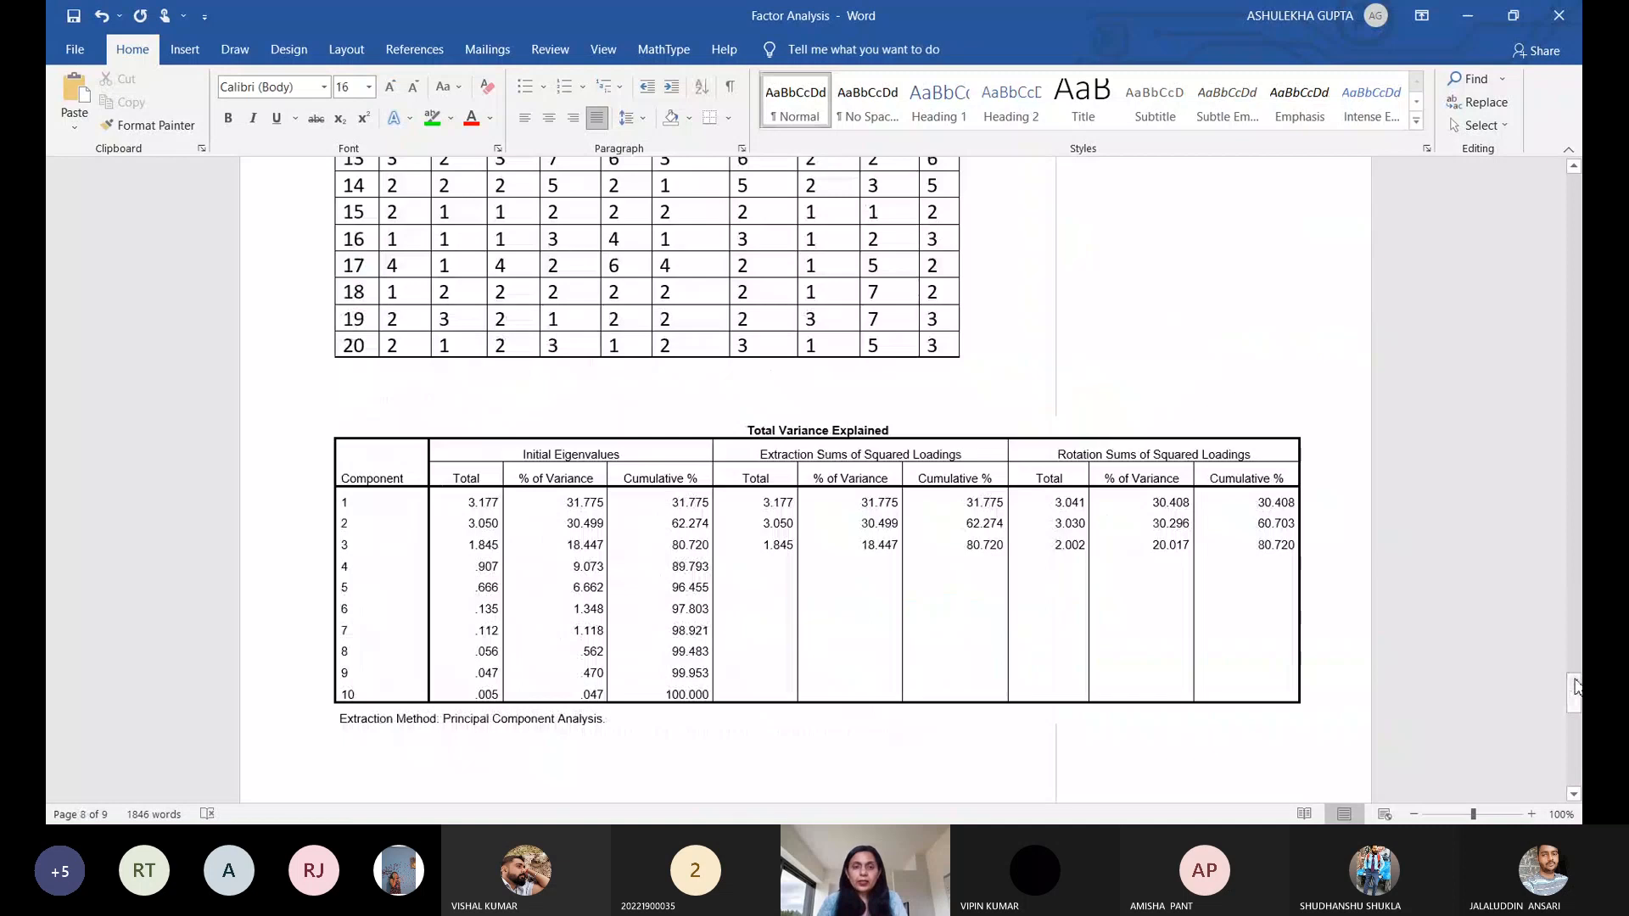
pyautogui.moveTo(1576, 687); pyautogui.dragTo(1579, 725)
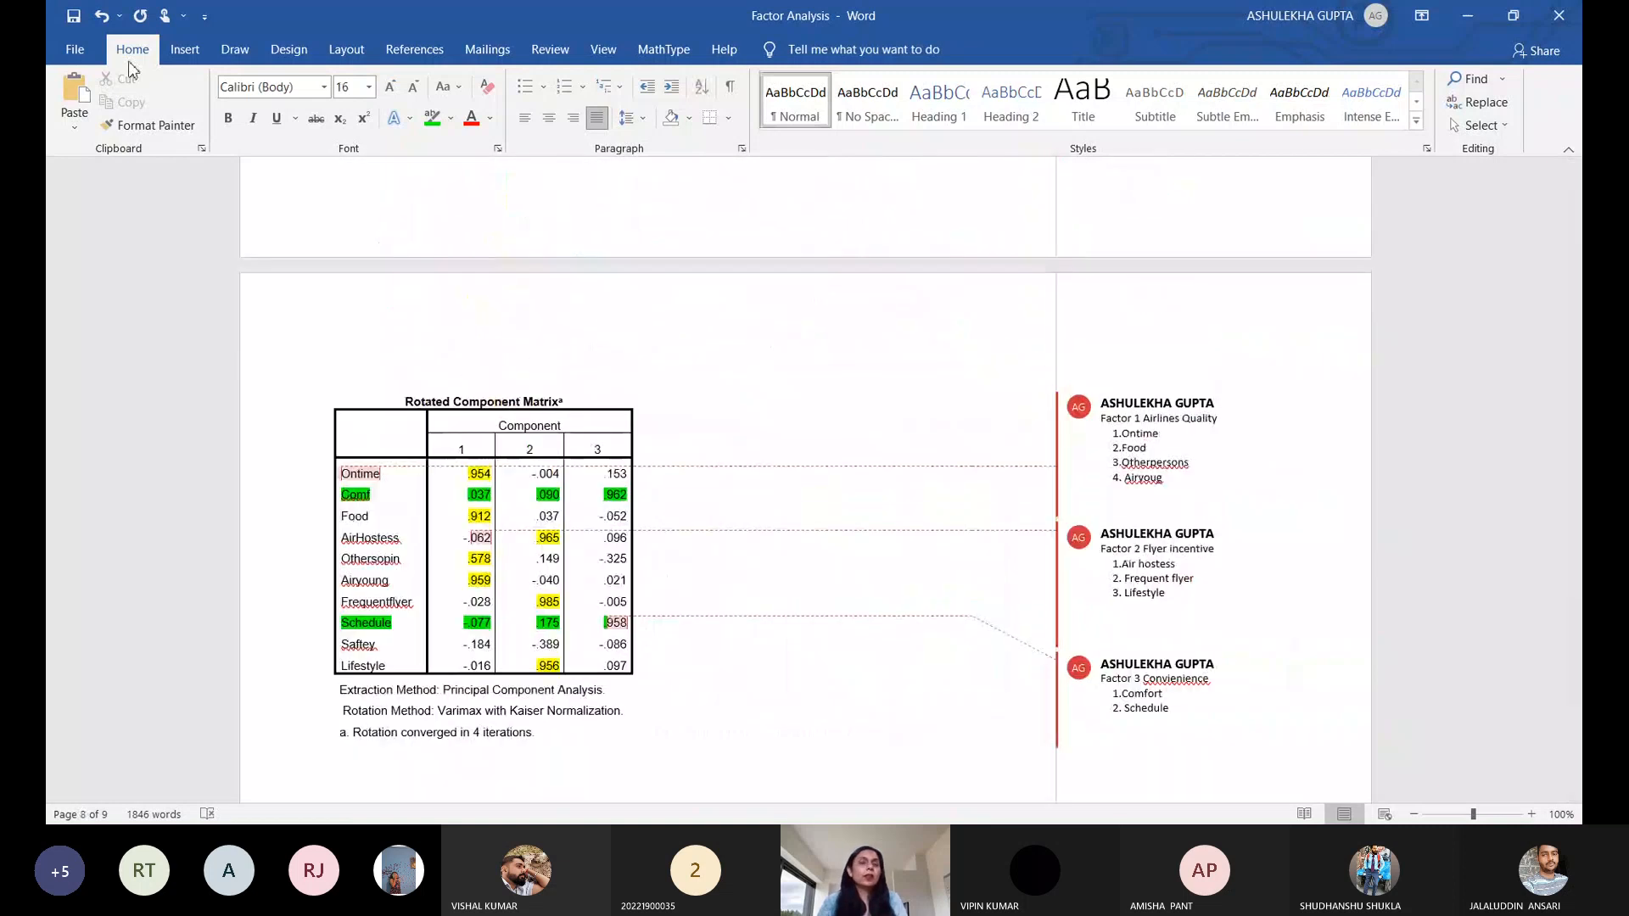